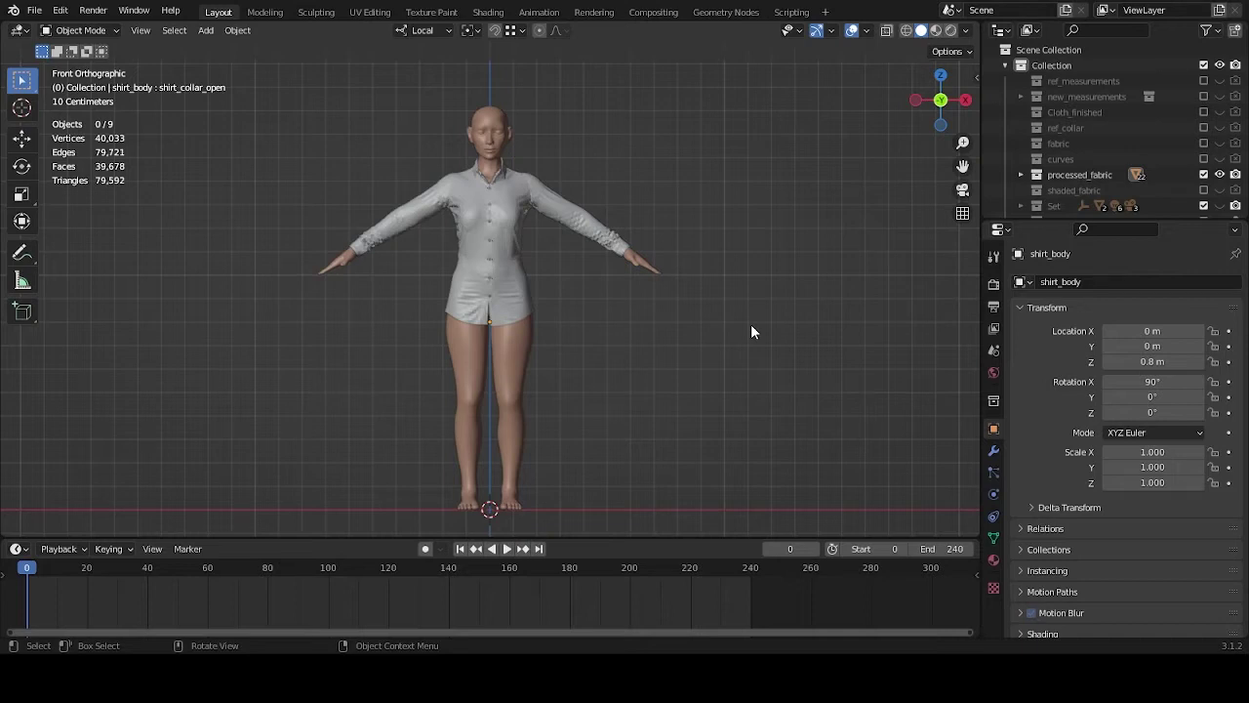
Preview the patterned shirt in rendered shading with the Set collection enabled, viewing it from several angles.
middle_drag(750, 332, 673, 342)
scroll(614, 348, up, 3)
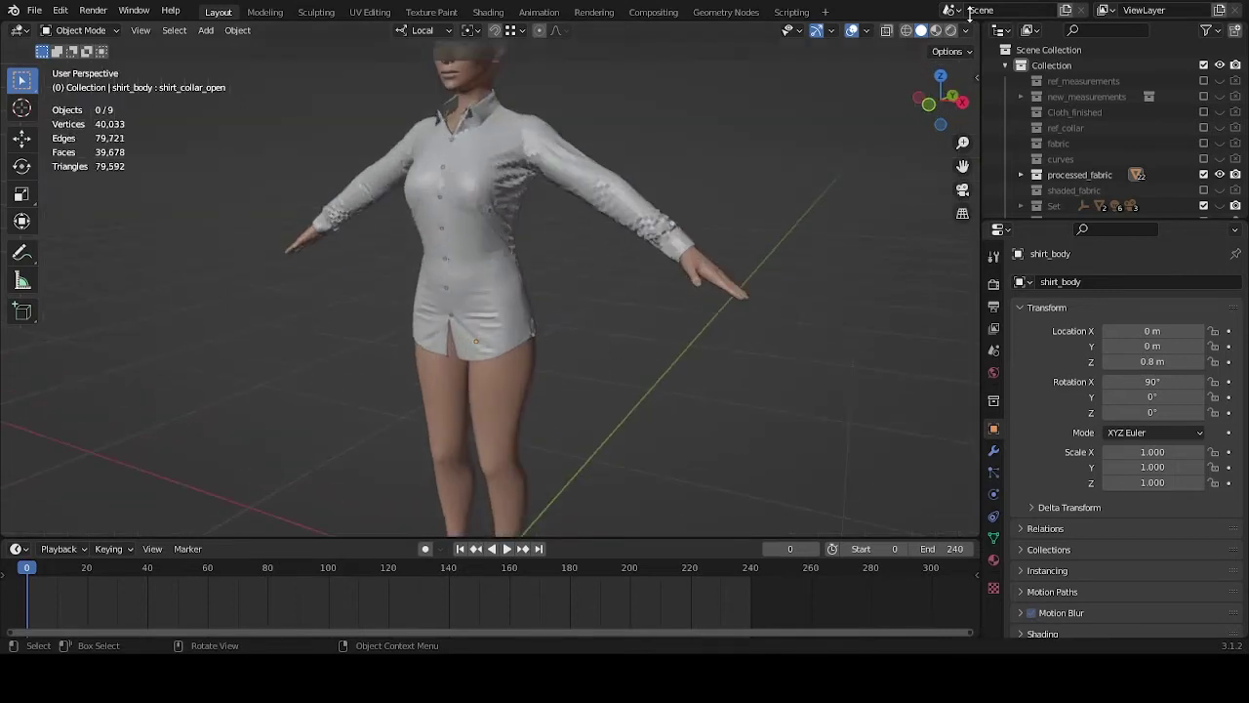
key(z)
click(926, 245)
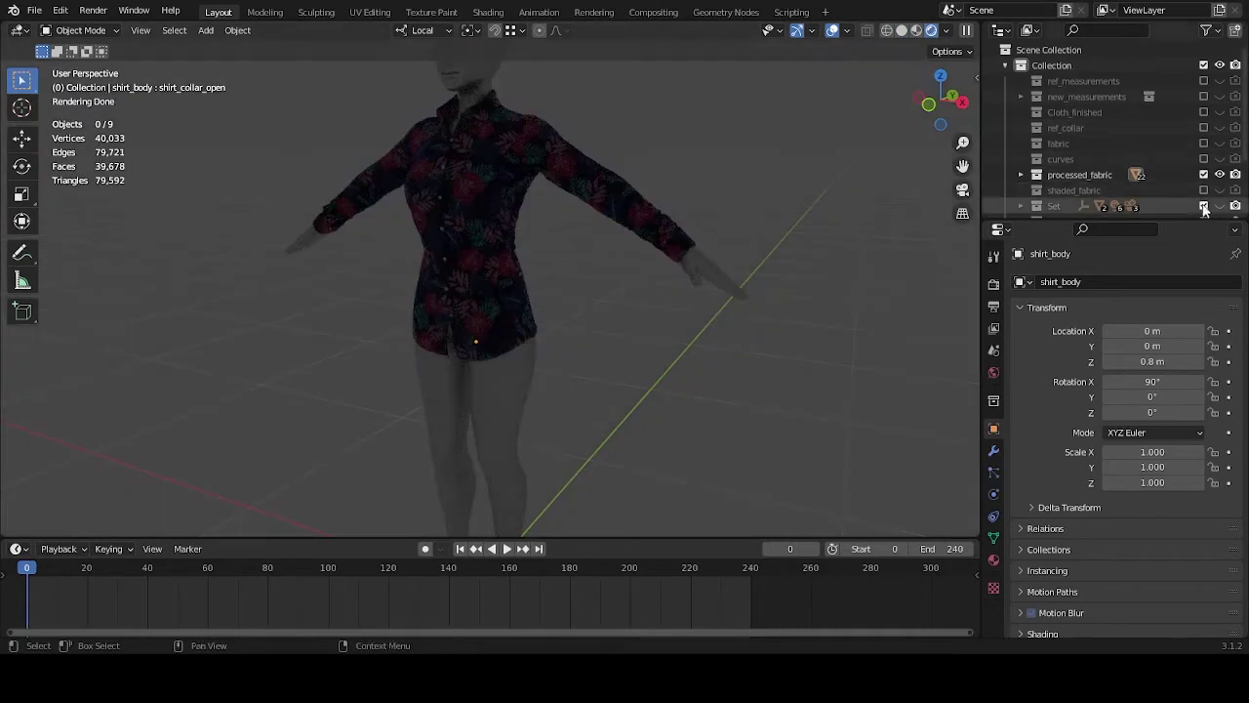
click(1203, 205)
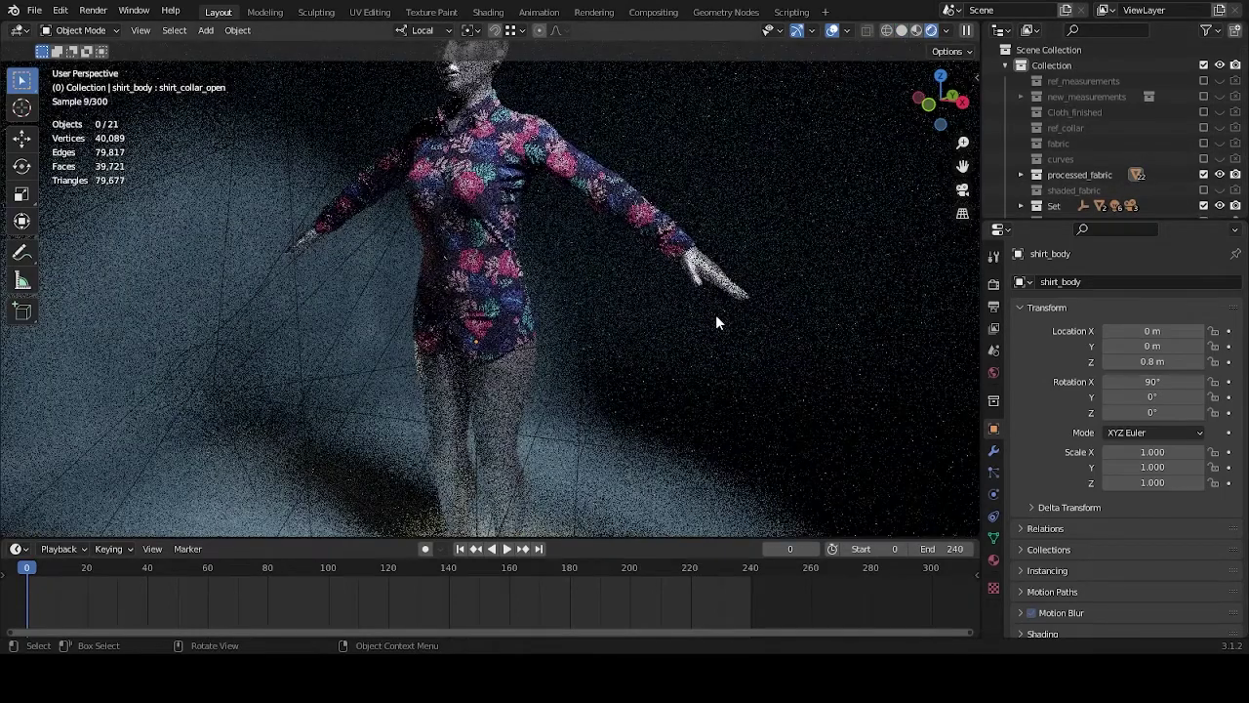
middle_drag(592, 268, 629, 320)
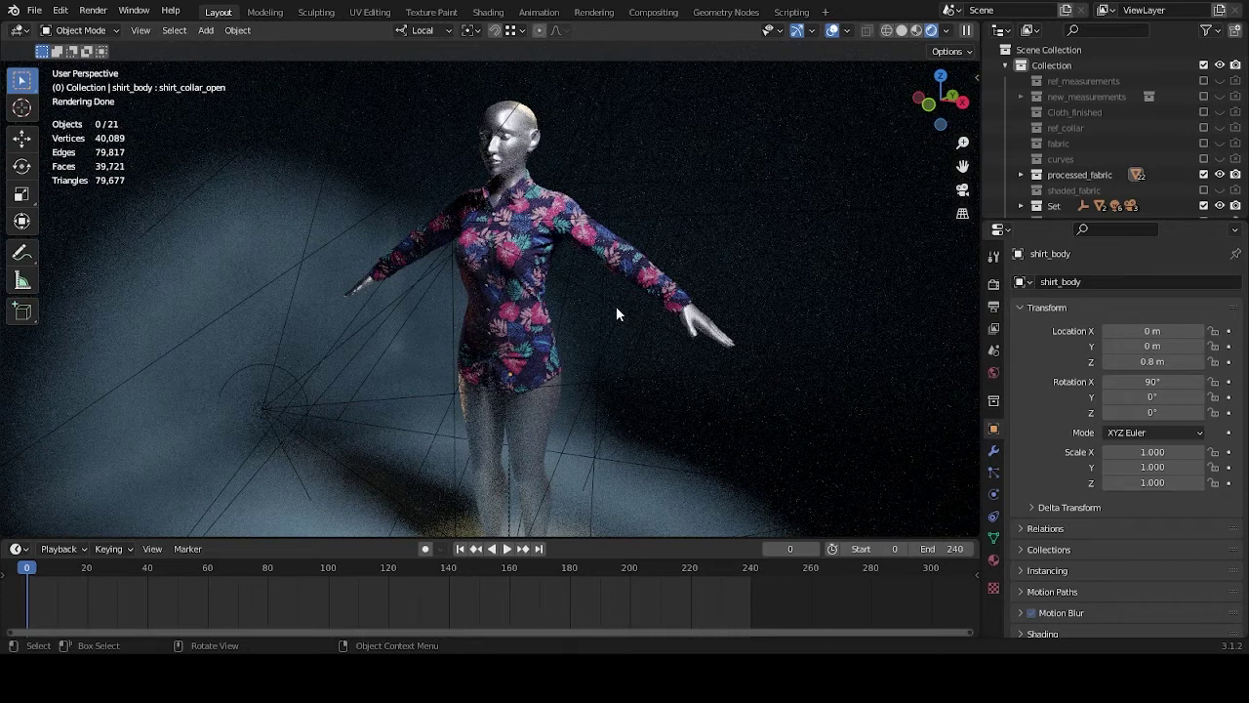
middle_drag(575, 300, 608, 301)
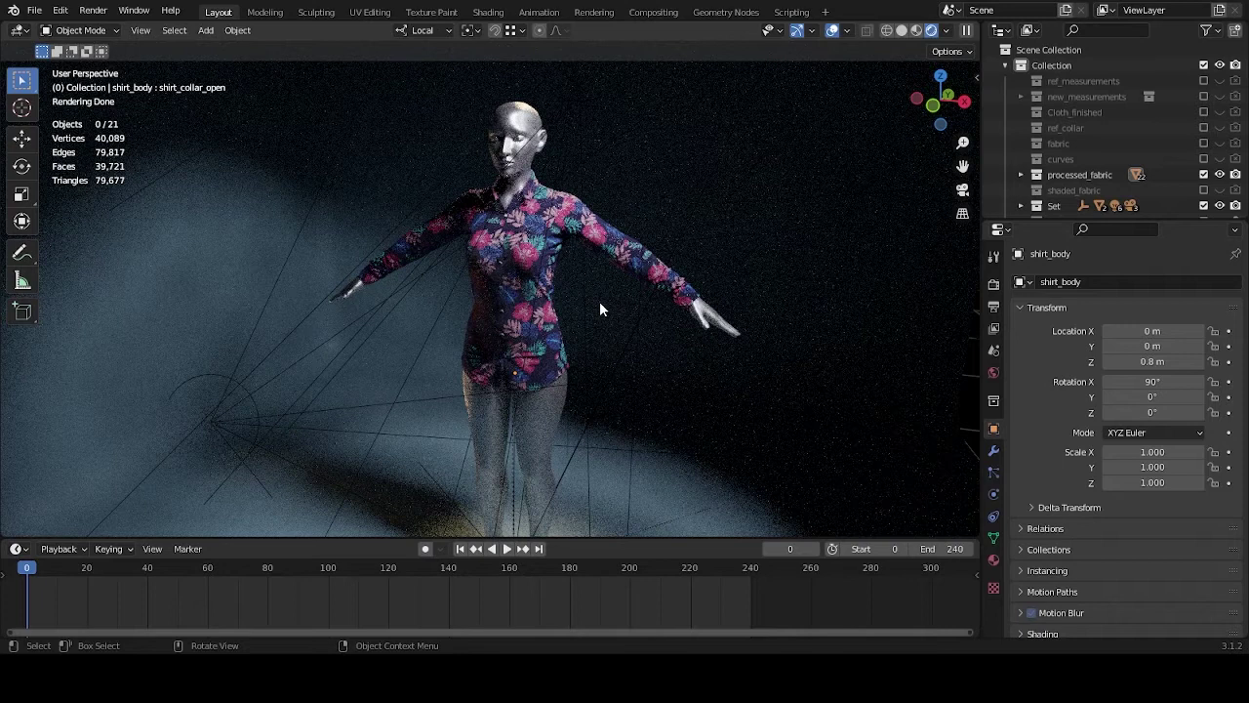
Return the viewport to solid shading and hide the Set collection.
click(522, 126)
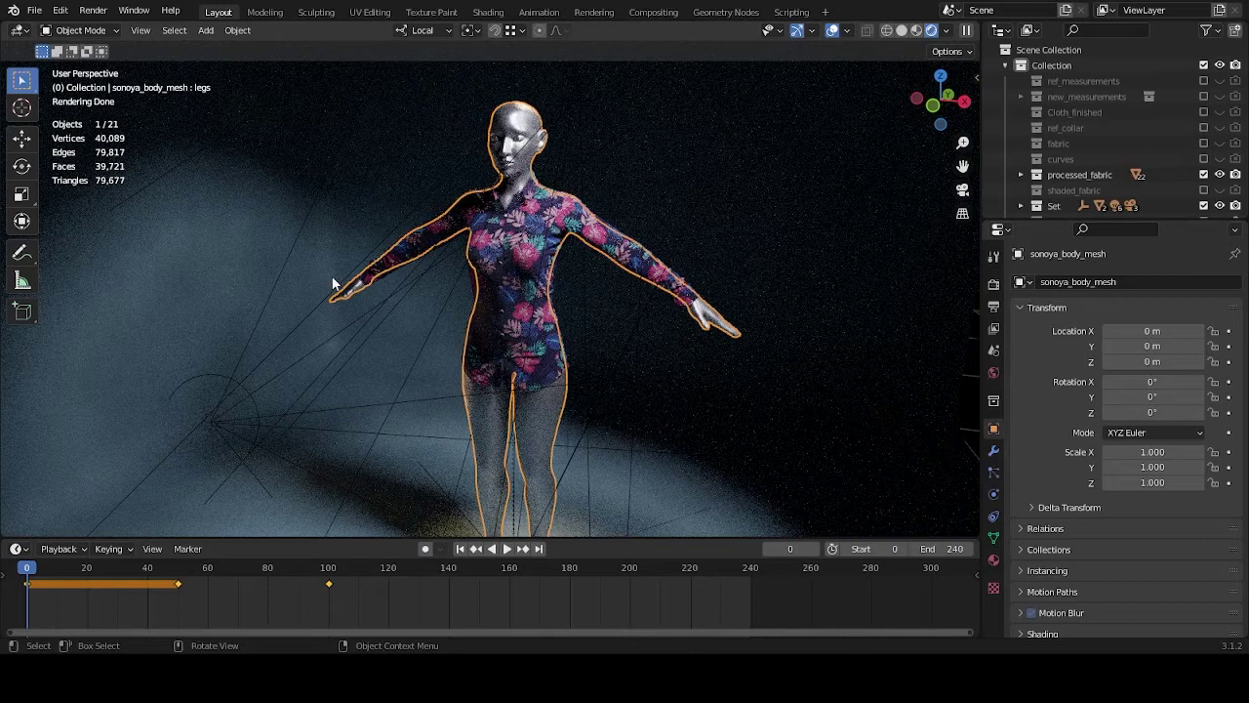
click(901, 29)
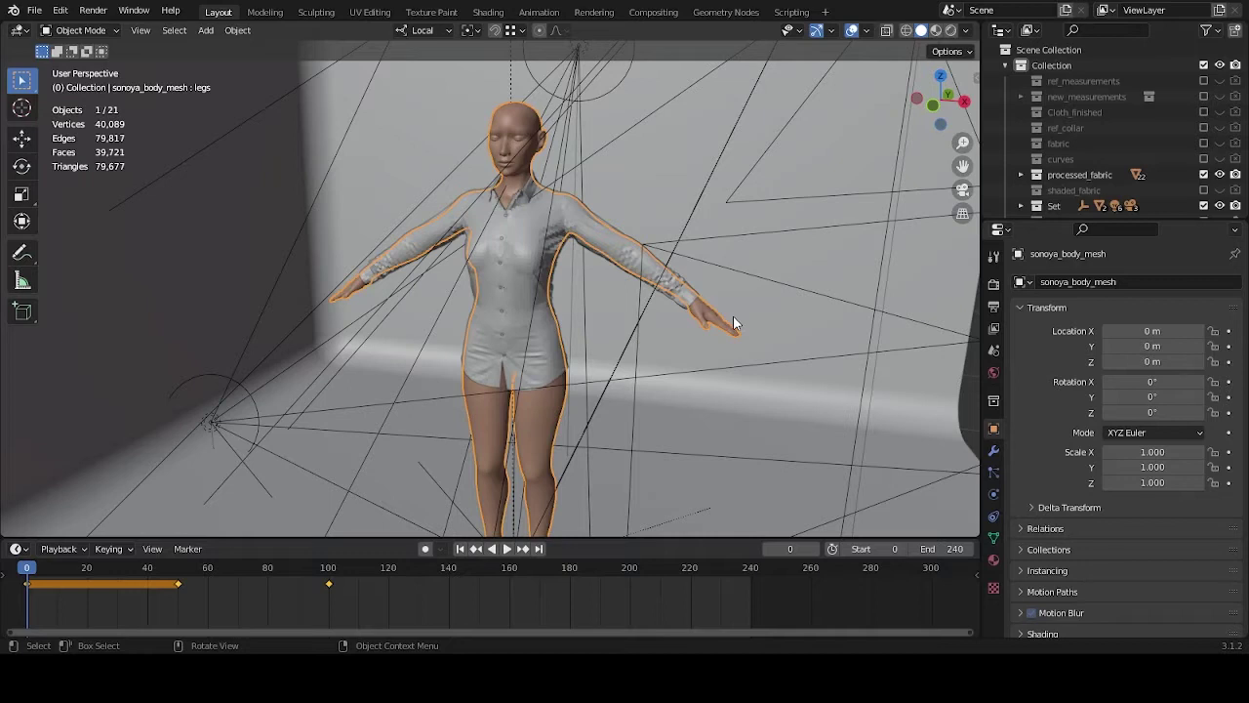
click(1219, 205)
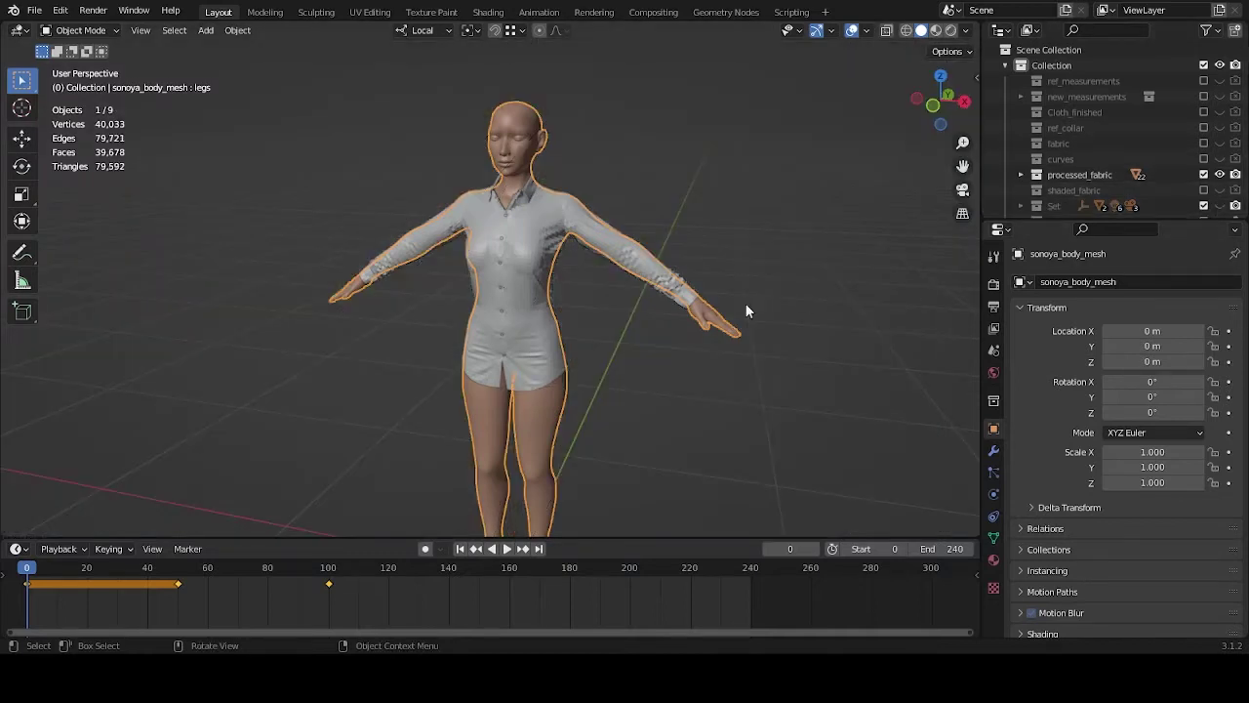
Select shirt_body and review its modifier stack and cloth physics settings.
click(631, 240)
shift+middle_drag(711, 209, 671, 257)
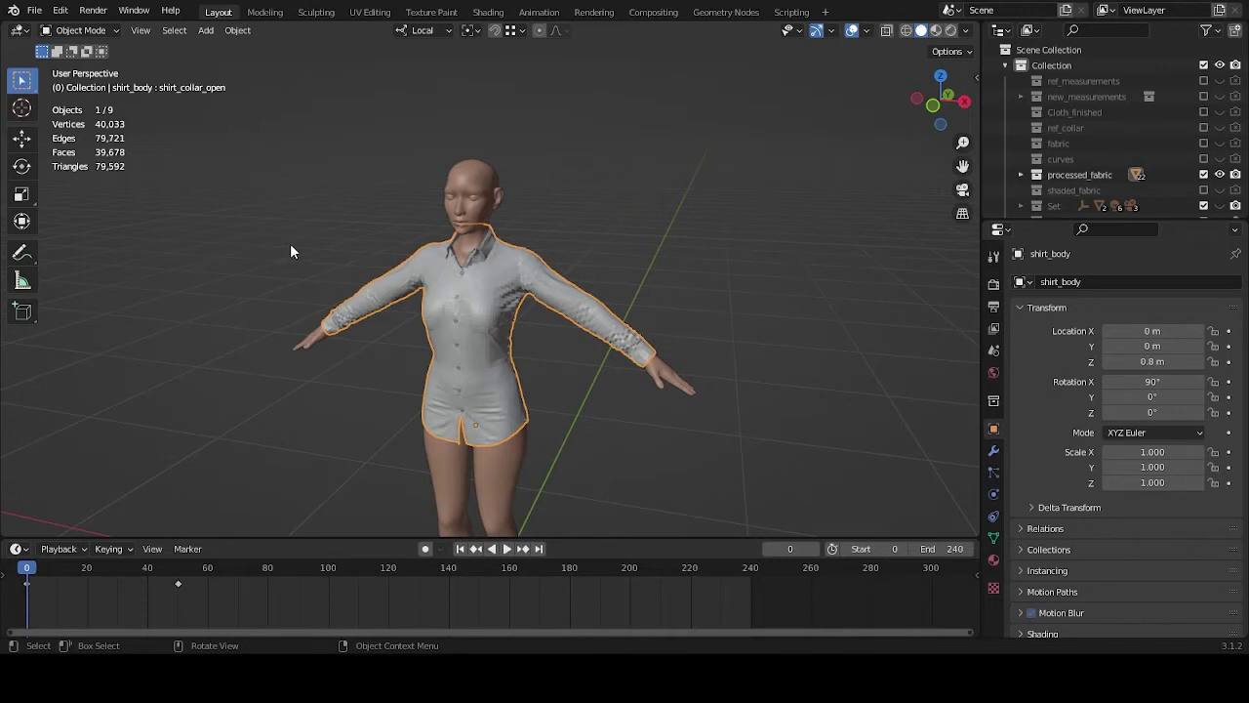
click(993, 450)
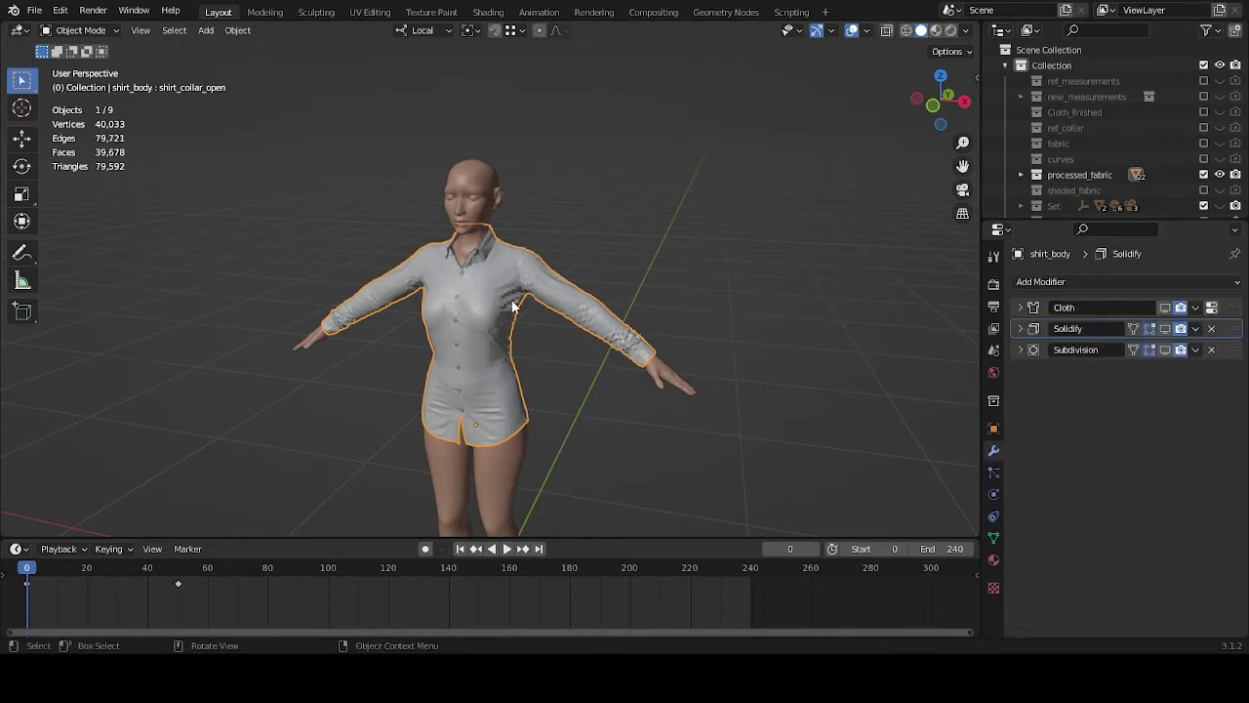
click(538, 260)
click(538, 260)
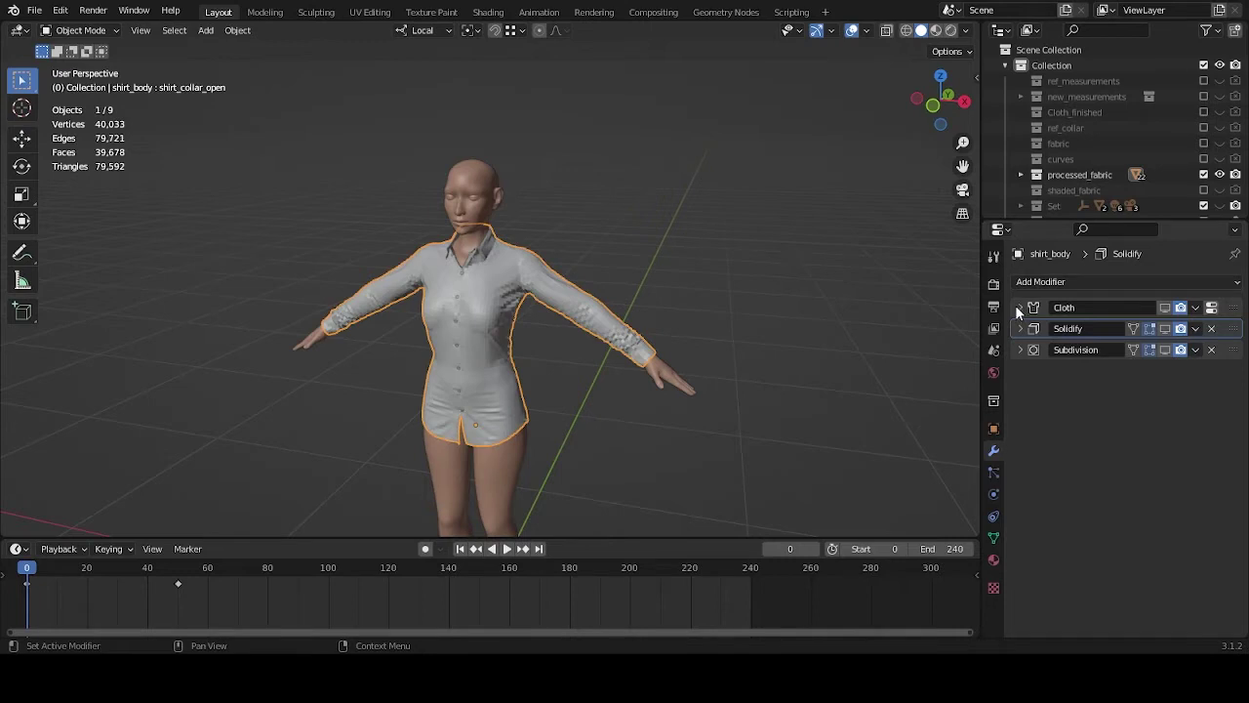
click(994, 494)
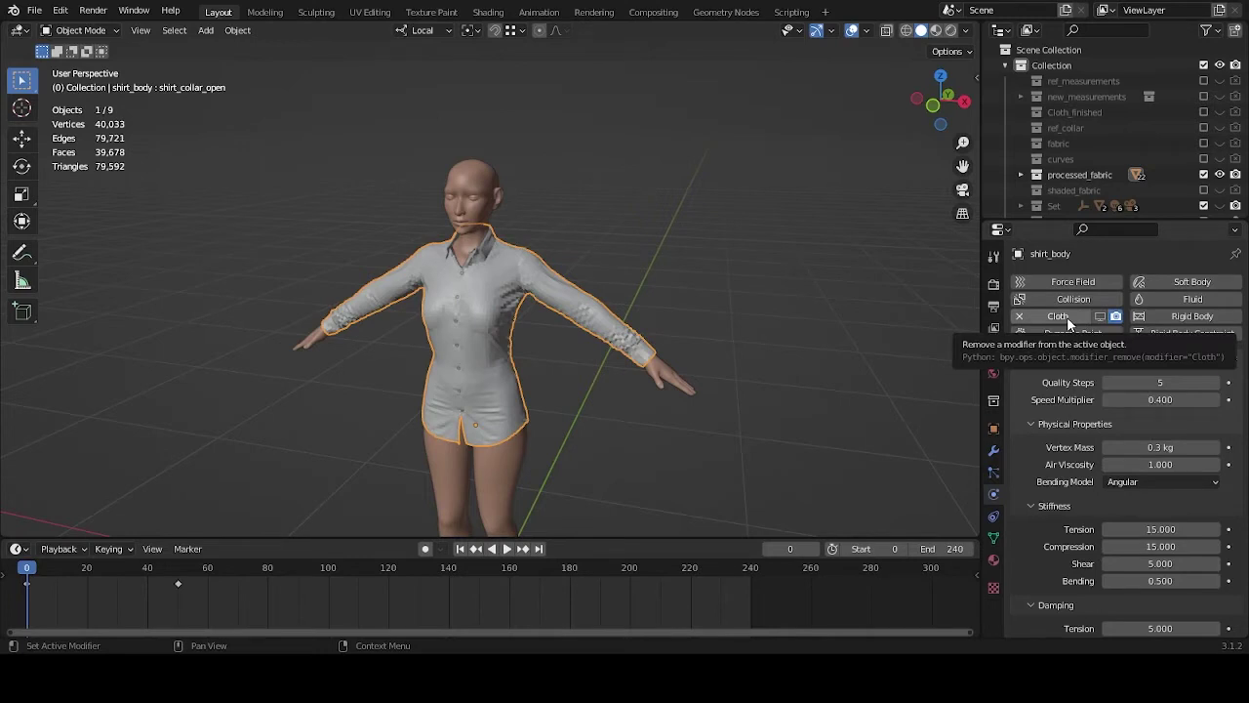
click(993, 455)
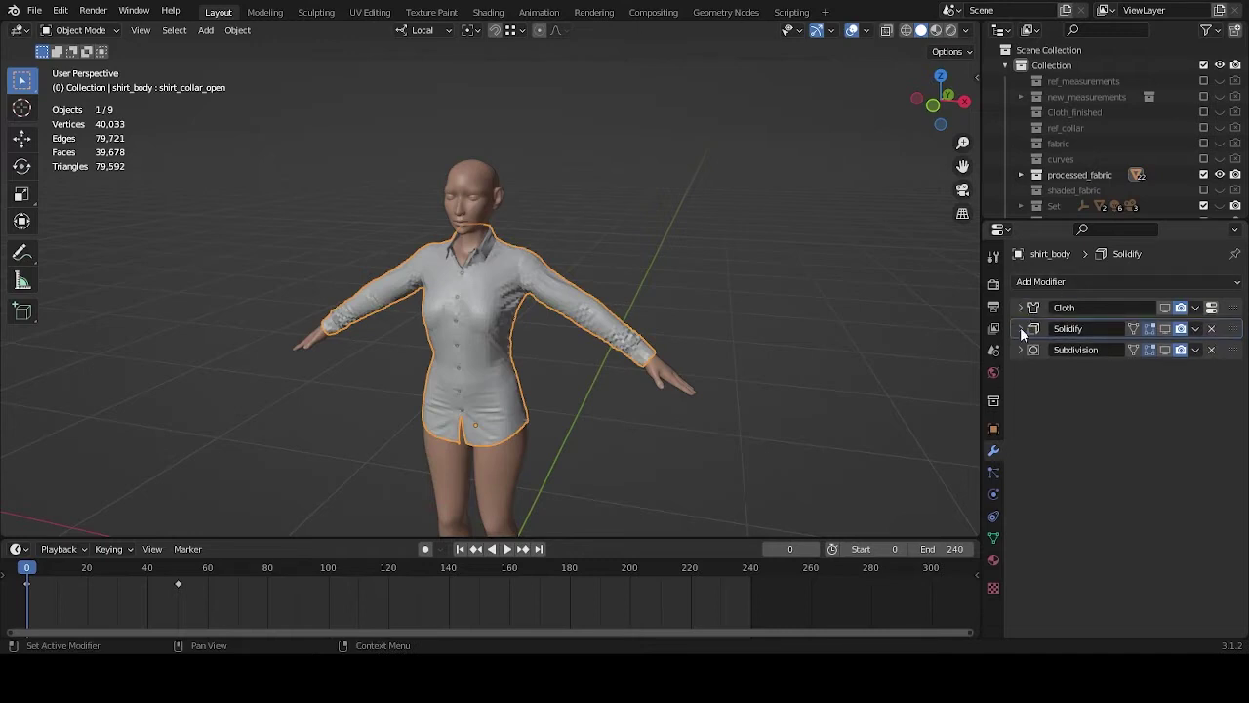
click(1056, 283)
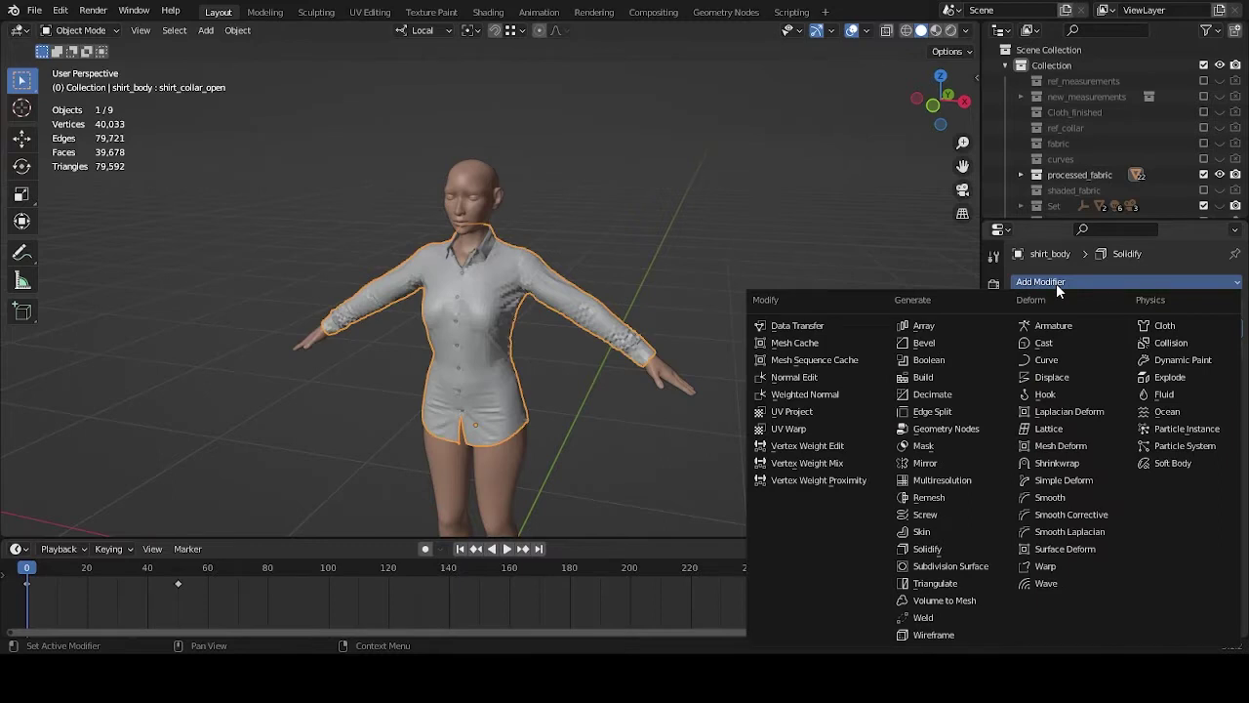
click(1056, 283)
click(1069, 281)
click(1033, 283)
click(1040, 281)
click(1039, 281)
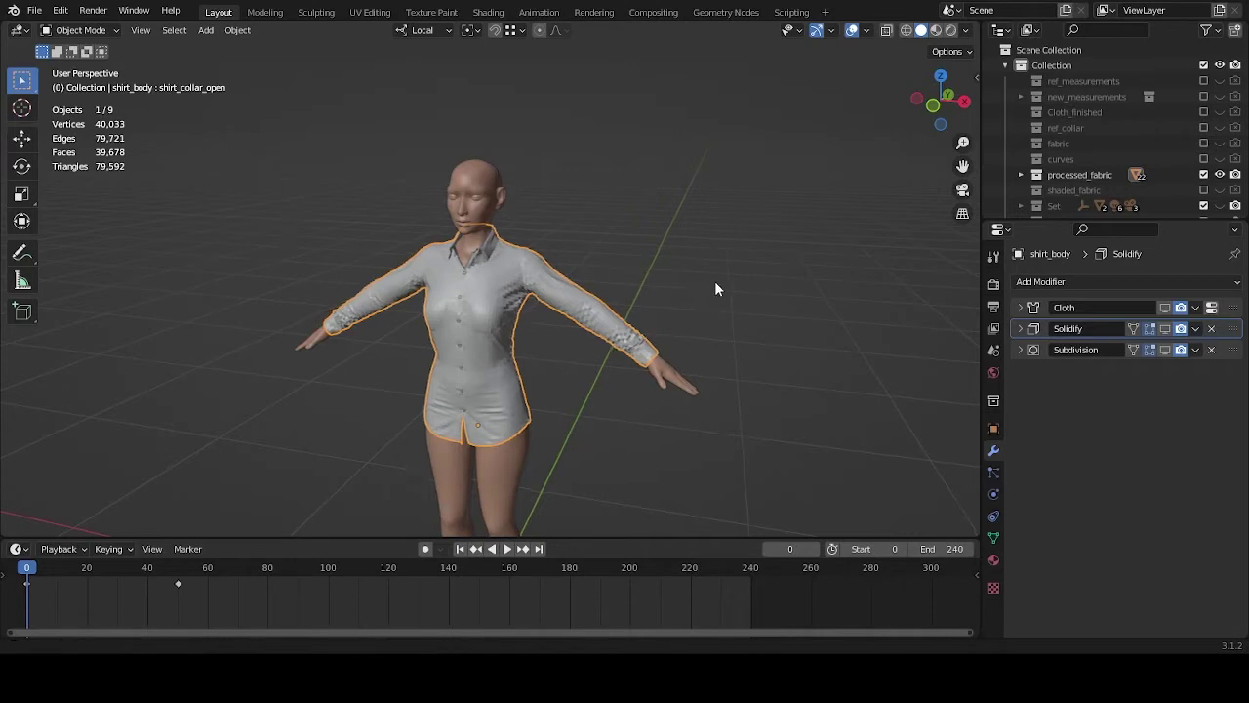
Unhide the sonoya_rigify_rig armature and select it.
shift+middle_drag(711, 280, 789, 270)
scroll(1147, 143, down, 3)
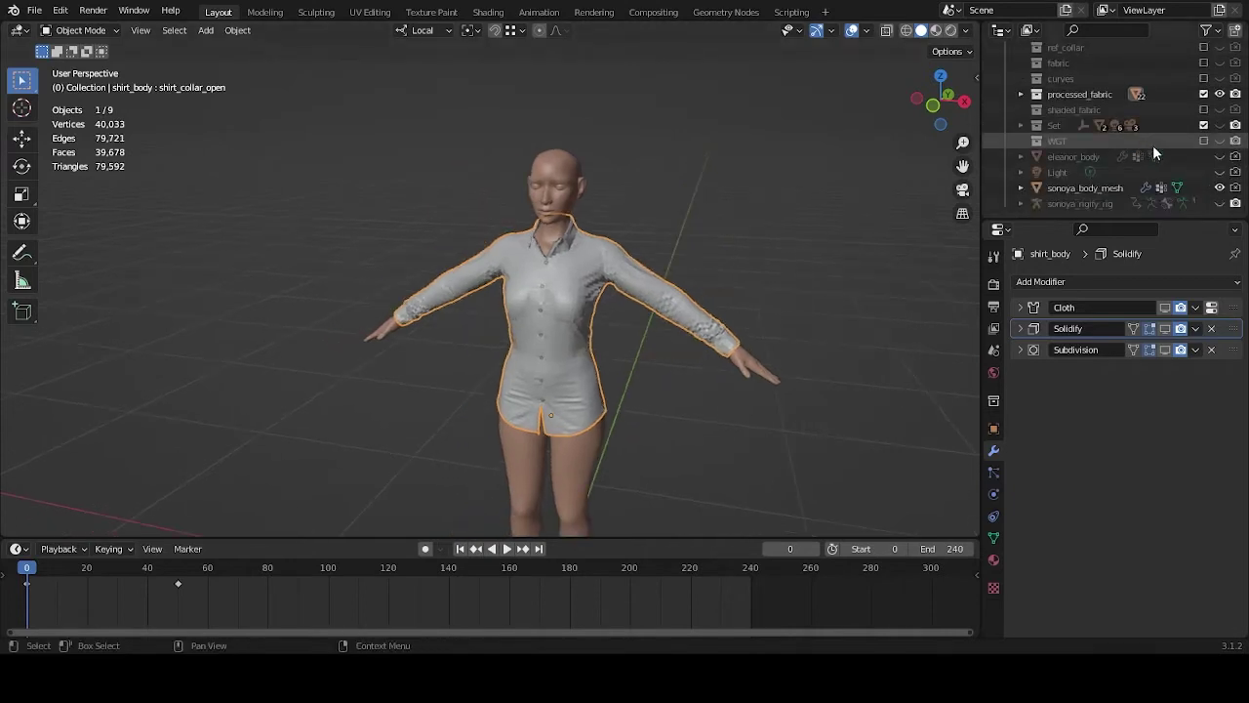
click(1219, 203)
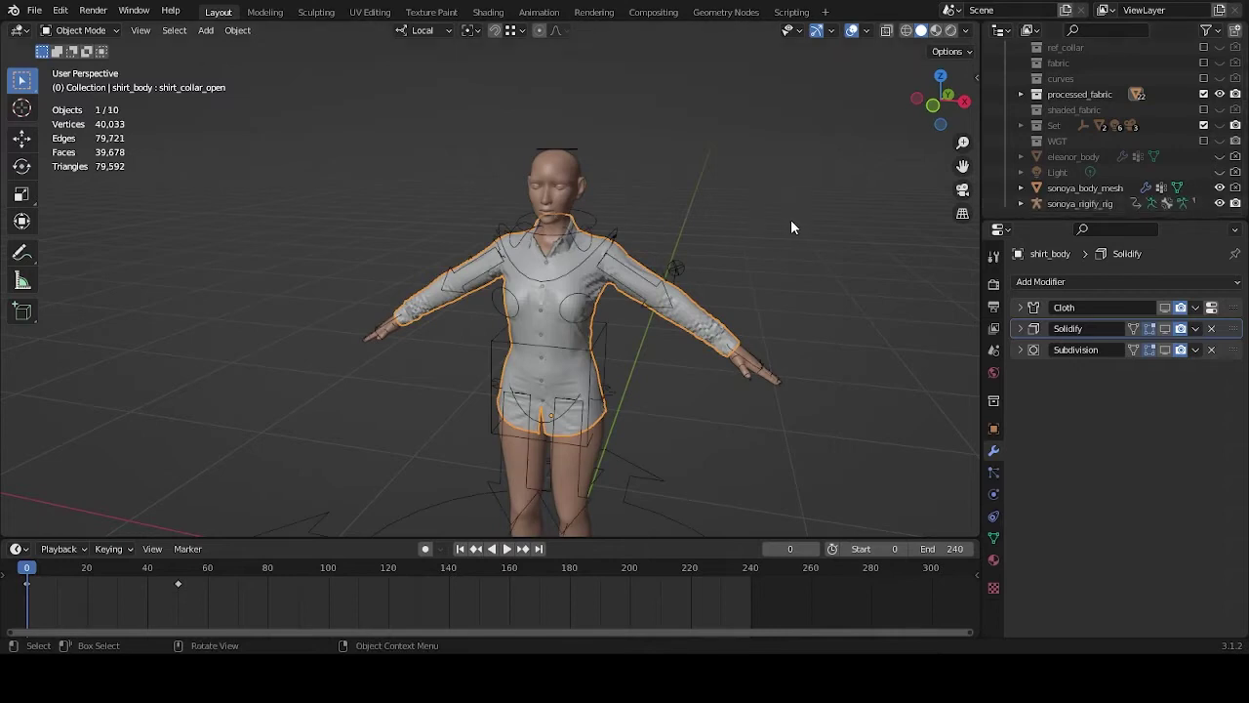
middle_drag(791, 218, 829, 221)
click(1080, 203)
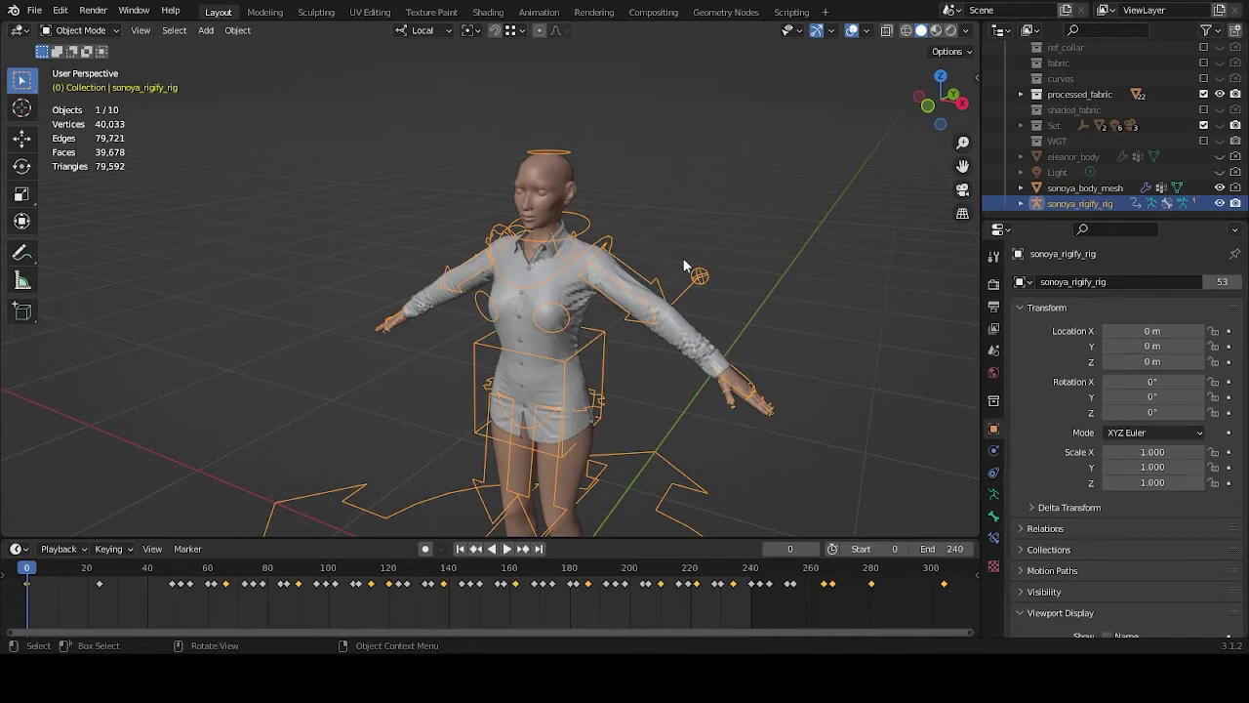
Hide sonoya_body_mesh and show the sonoya_body_mesh.001 copy that is parented to the rig.
click(1219, 188)
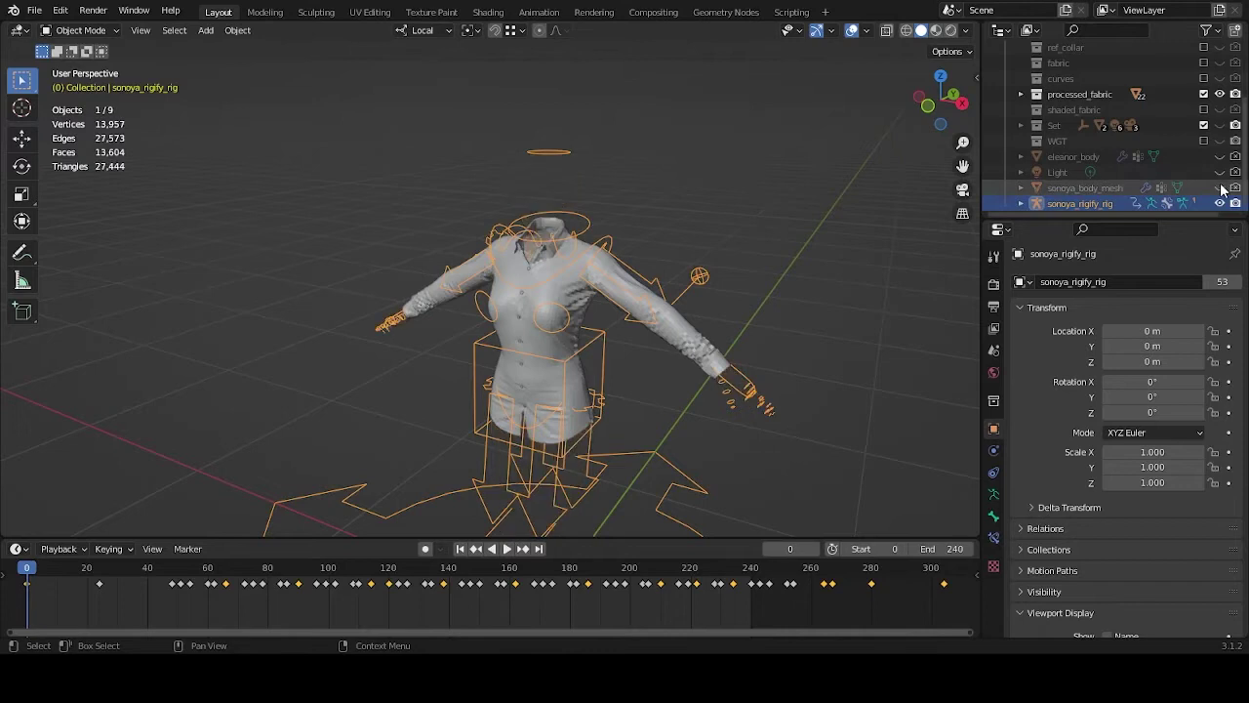
click(1021, 203)
scroll(1103, 195, down, 3)
click(1220, 203)
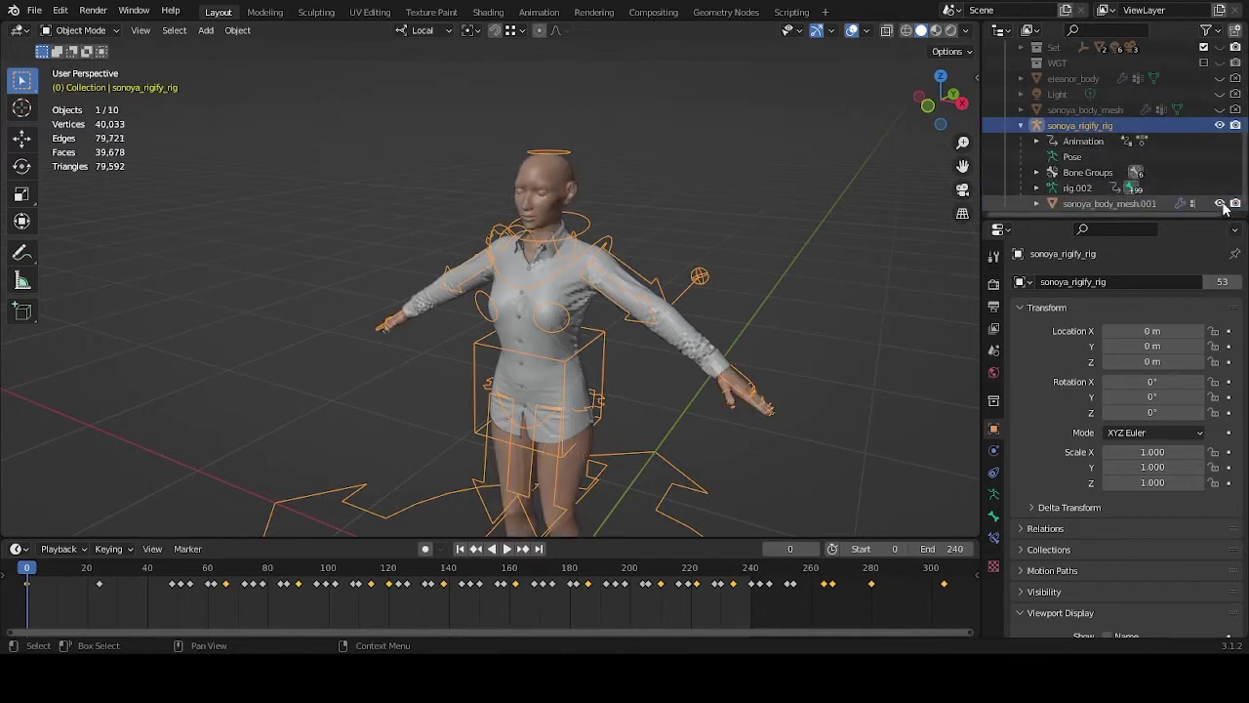
Play the rig's walk animation to see how body and shirt move, then go back to frame 0.
scroll(695, 274, down, 3)
key(space)
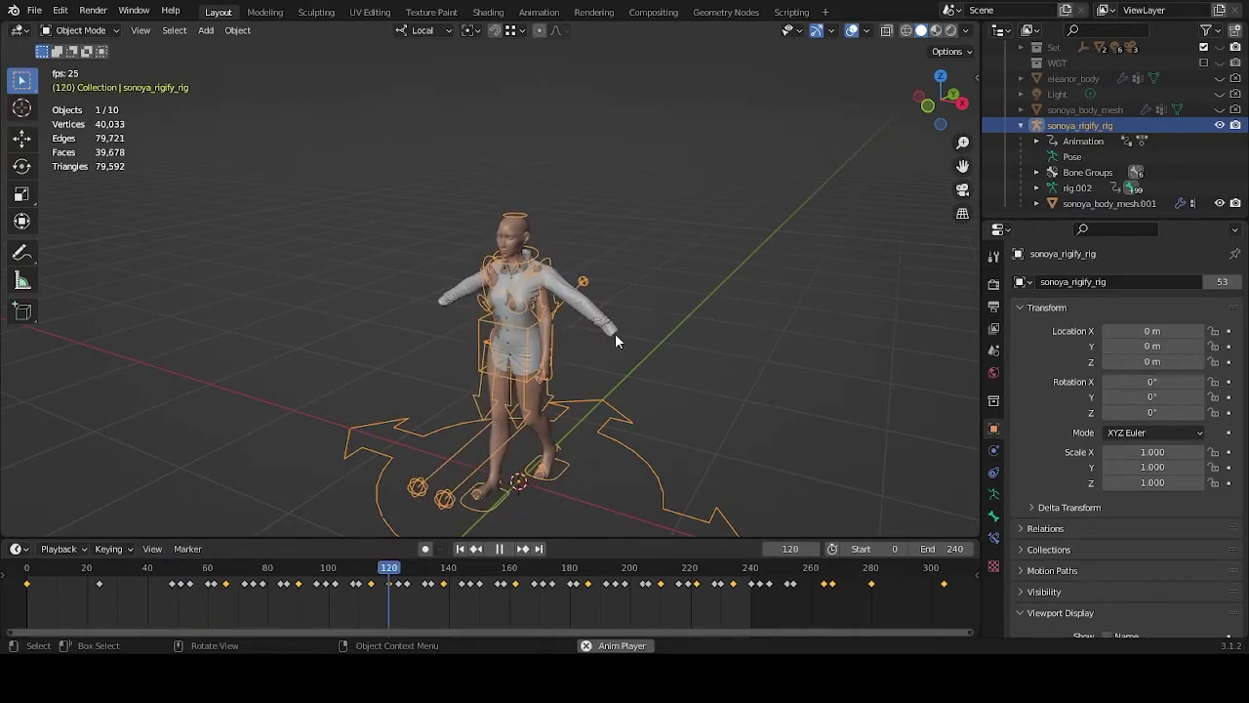
key(space)
key(shift+Left)
scroll(680, 417, up, 3)
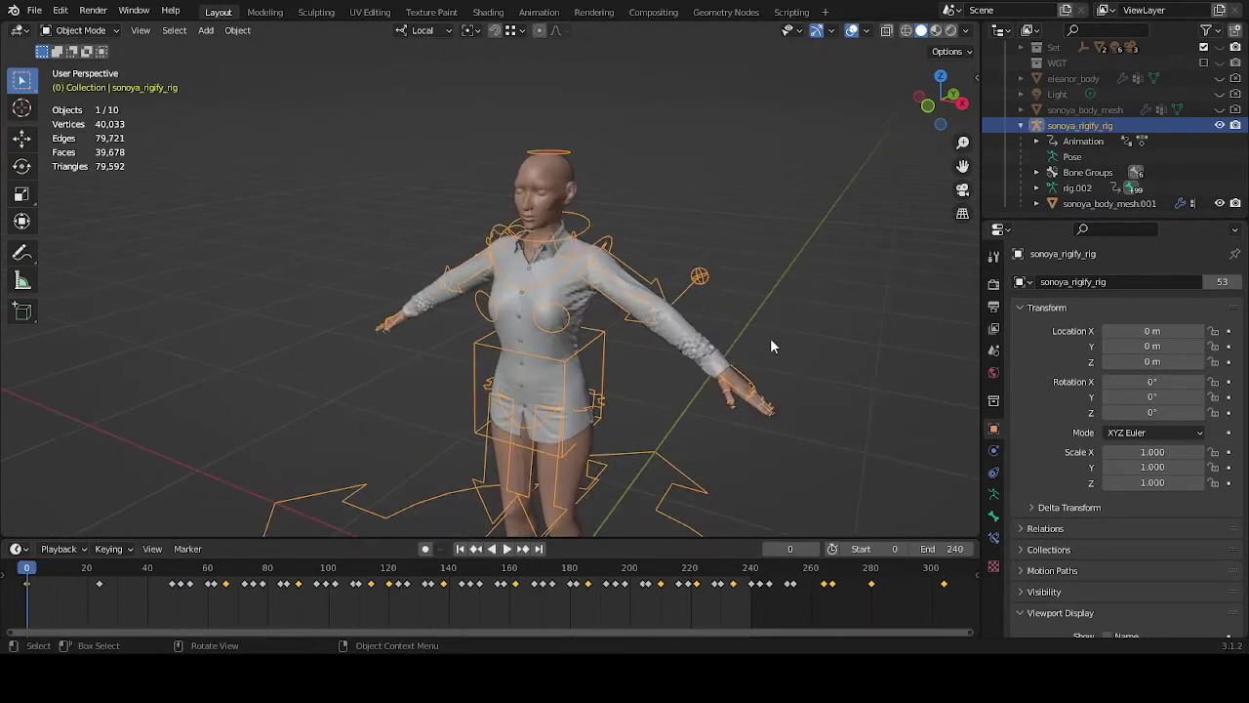
Select shirt_body in the processed_fabric collection and add sonoya_rigify_rig to the selection as the active object.
scroll(1097, 145, up, 3)
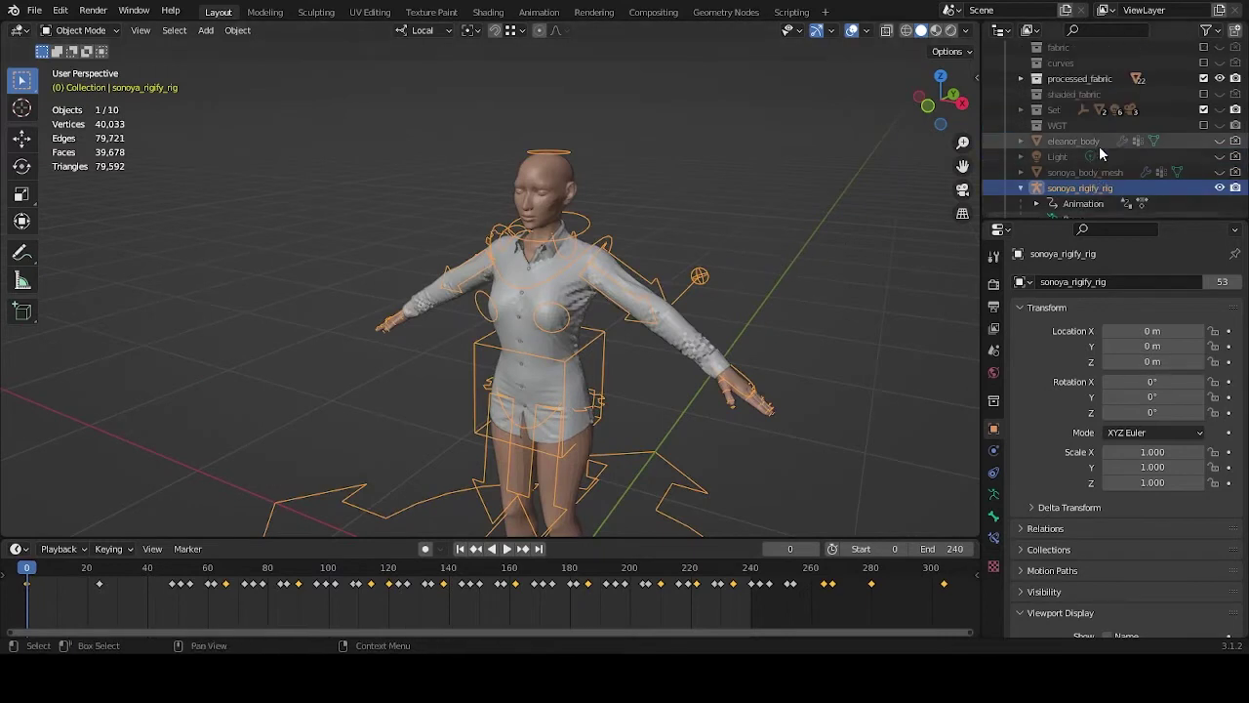
click(1021, 78)
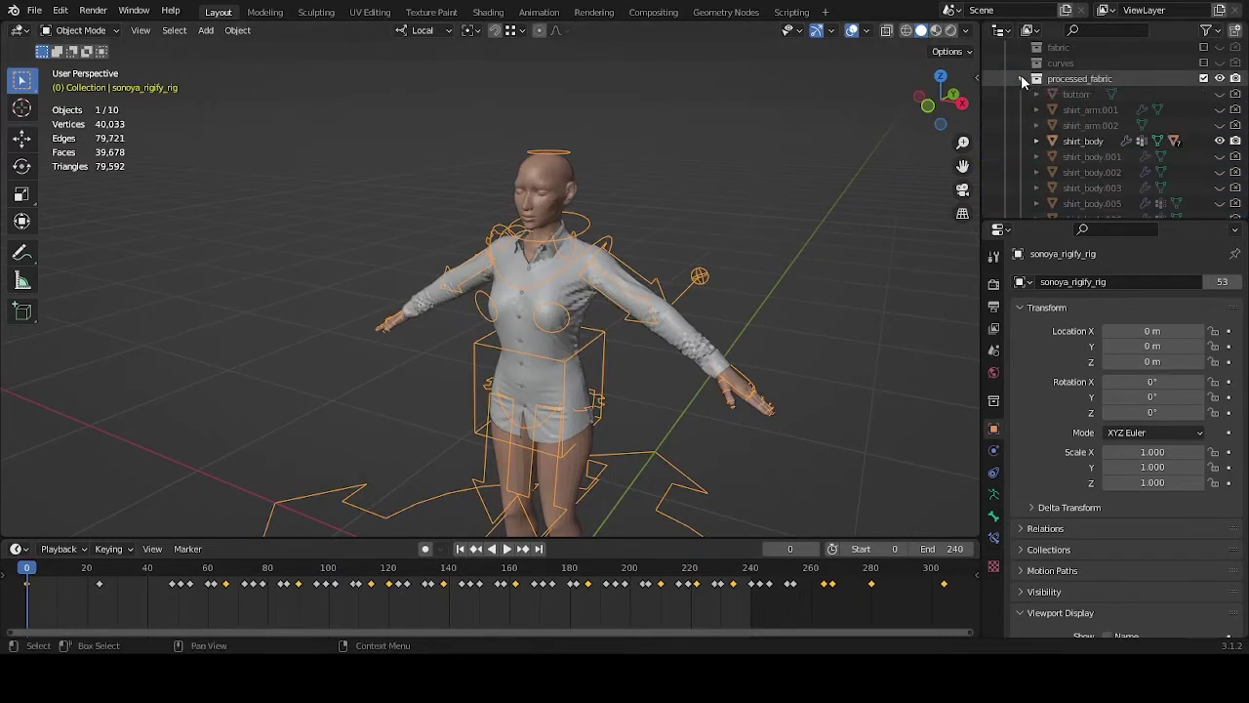
click(1085, 141)
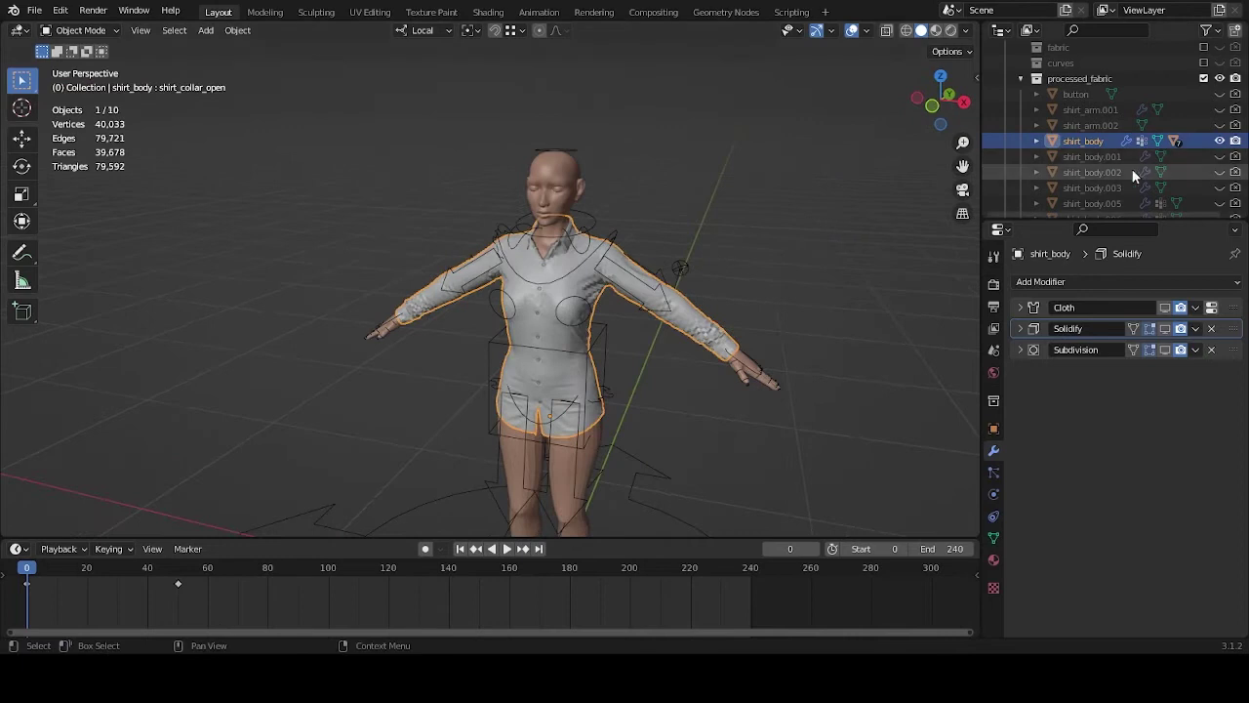
scroll(1136, 168, down, 3)
scroll(1112, 146, up, 1)
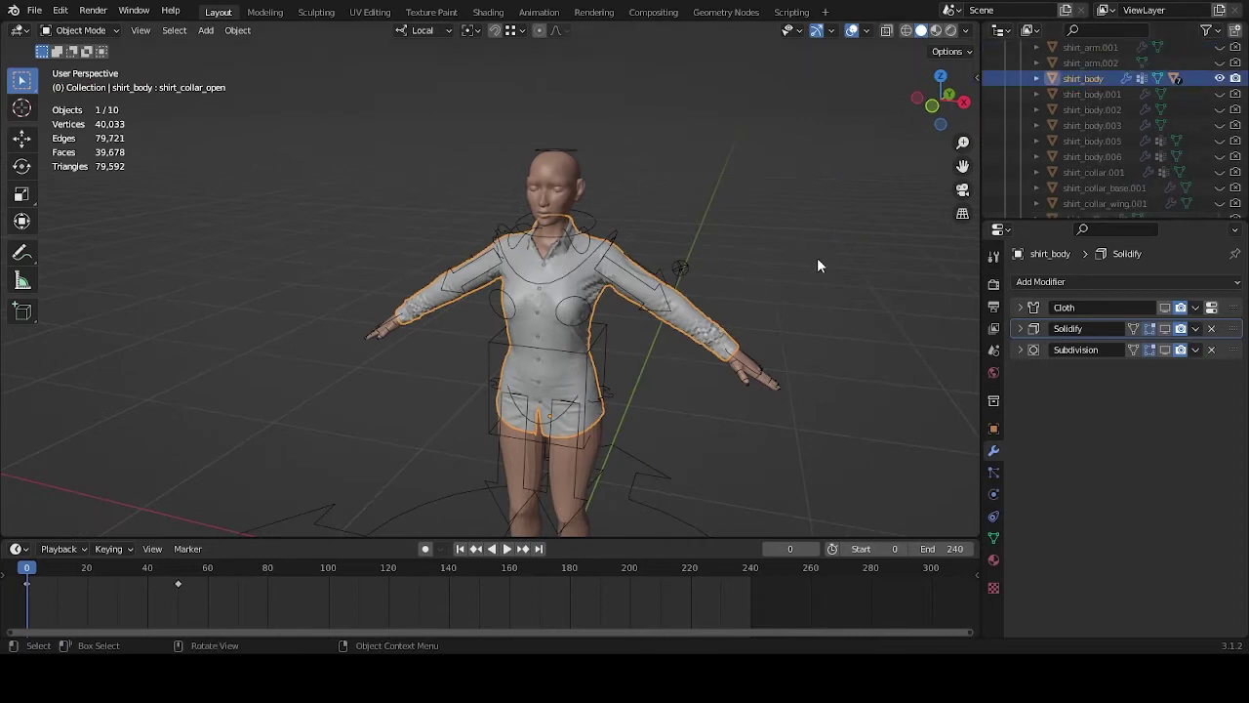
scroll(1147, 151, up, 5)
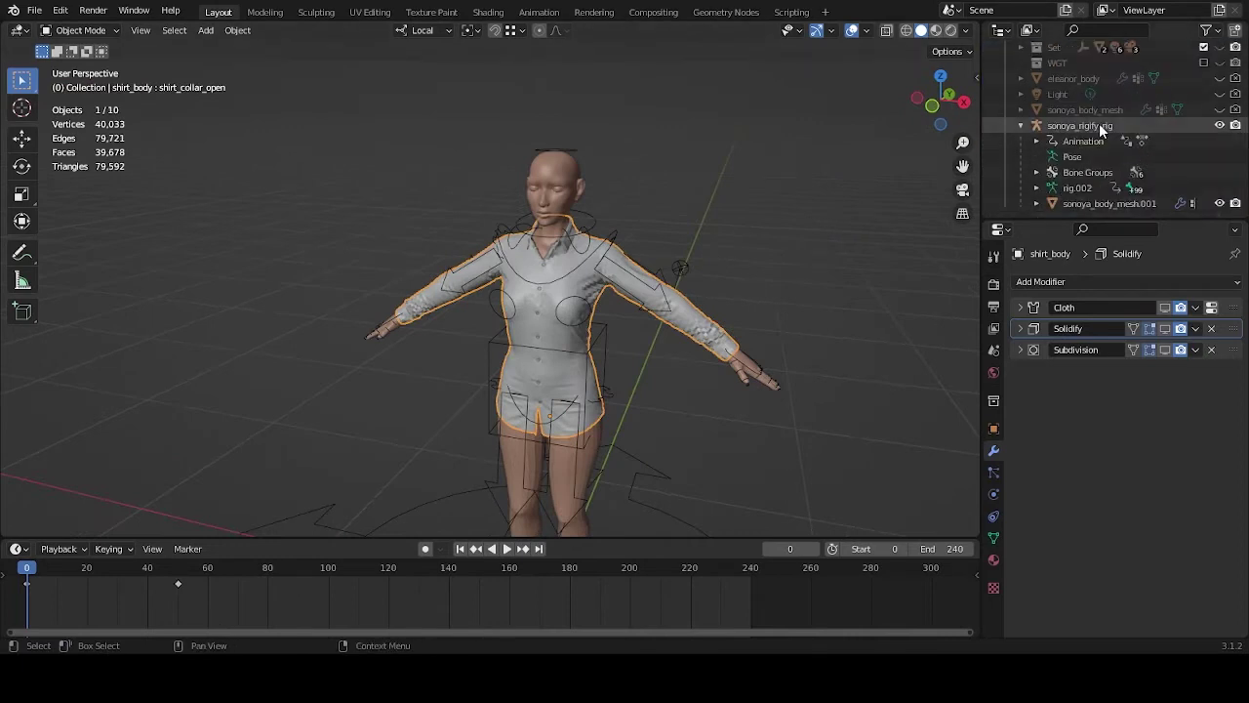
ctrl+click(1079, 126)
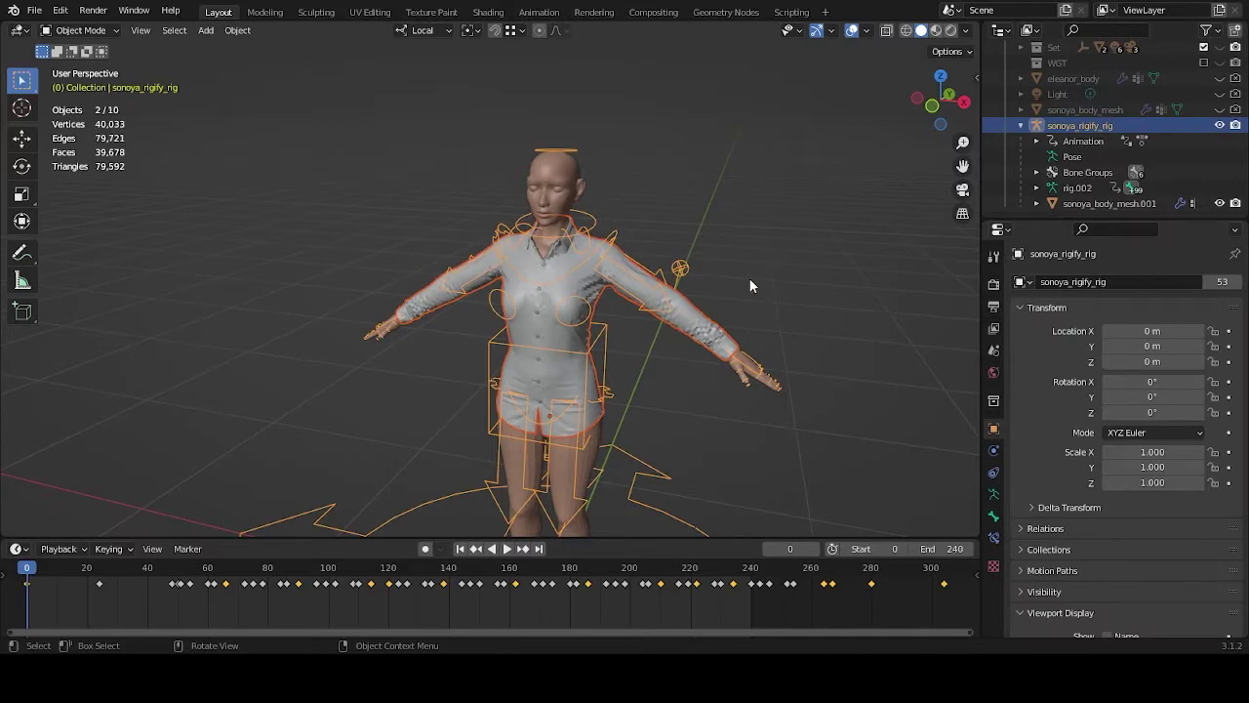
Start the Shortcut VUr on-screen display of keys and mouse inputs.
key(n)
click(971, 82)
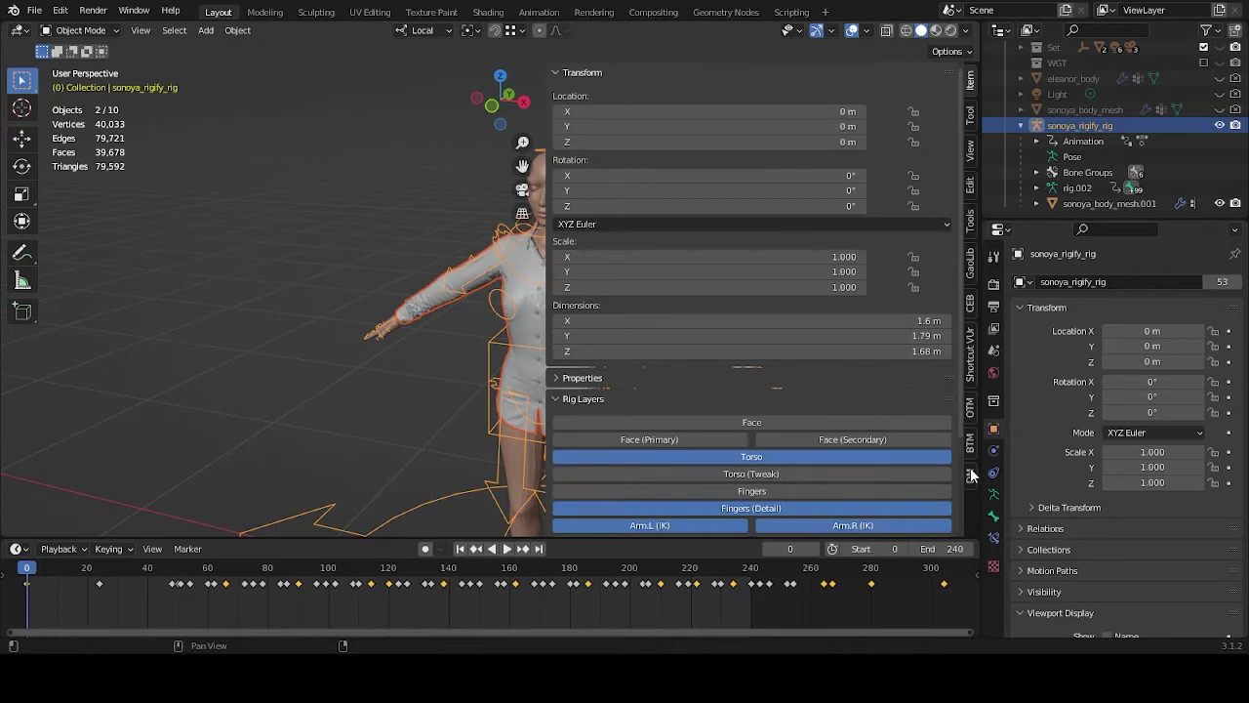
click(972, 376)
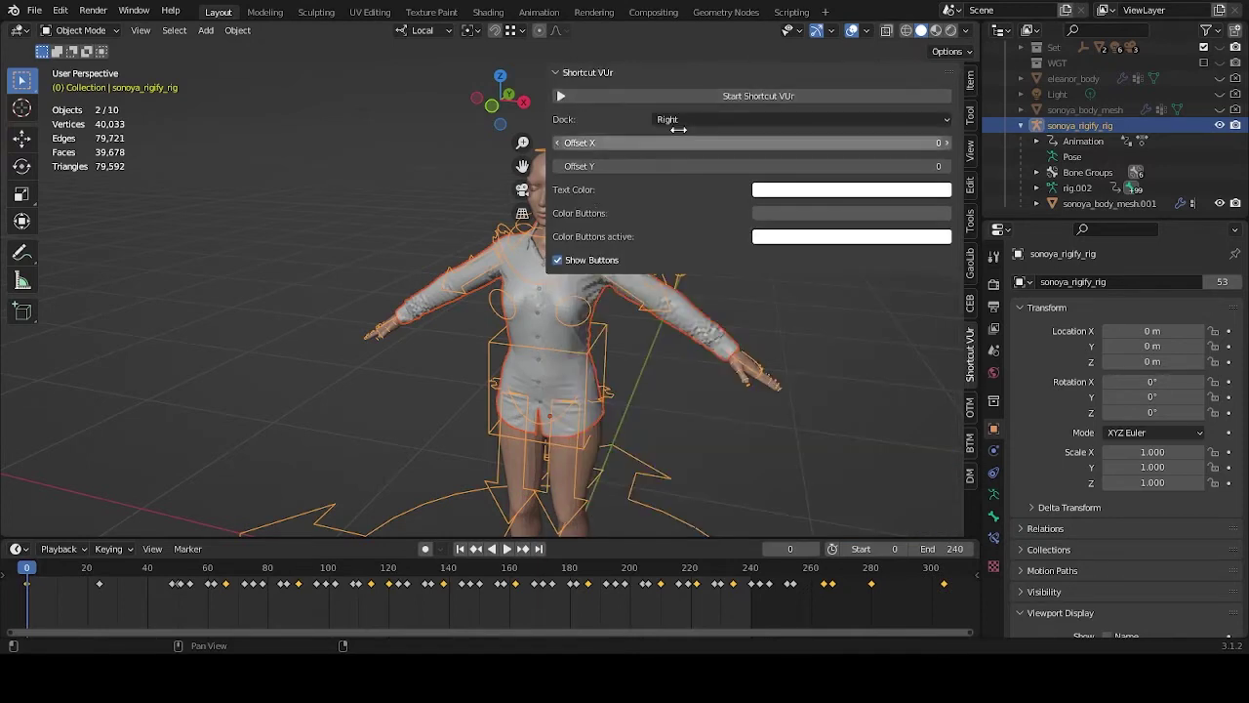
key(n)
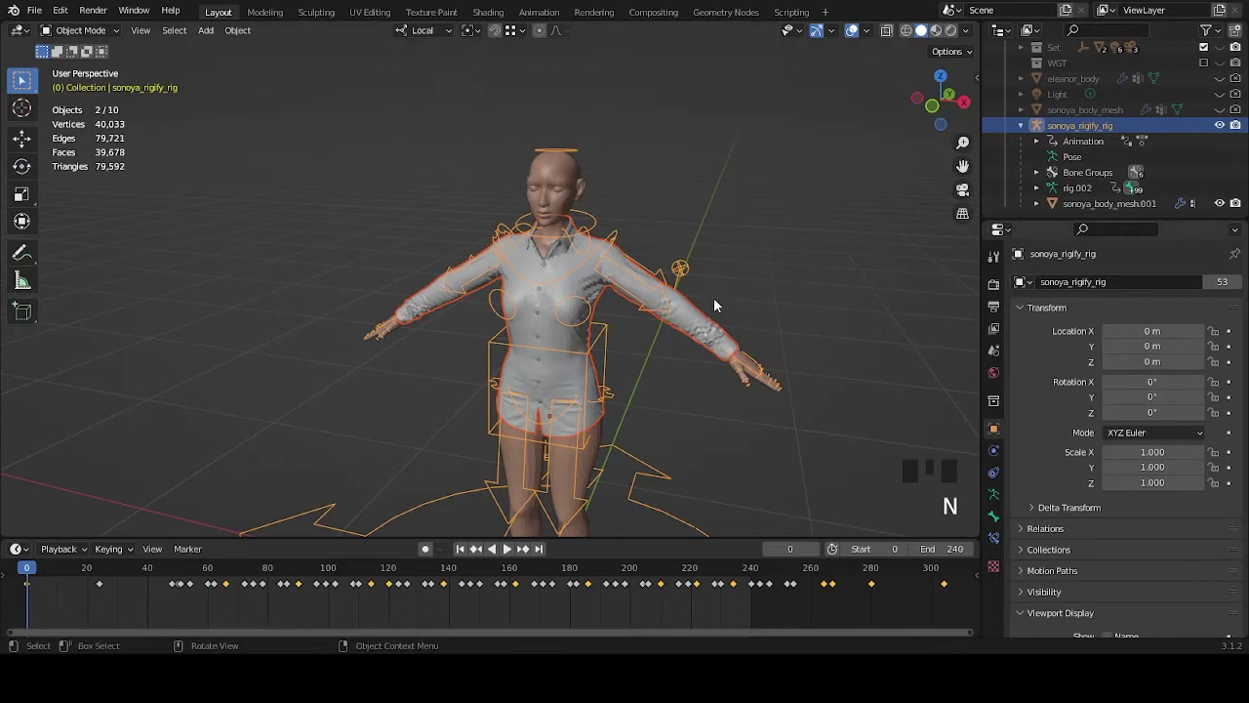
Parent the selected shirt to the sonoya_rigify_rig armature with automatic weights.
scroll(723, 306, down, 1)
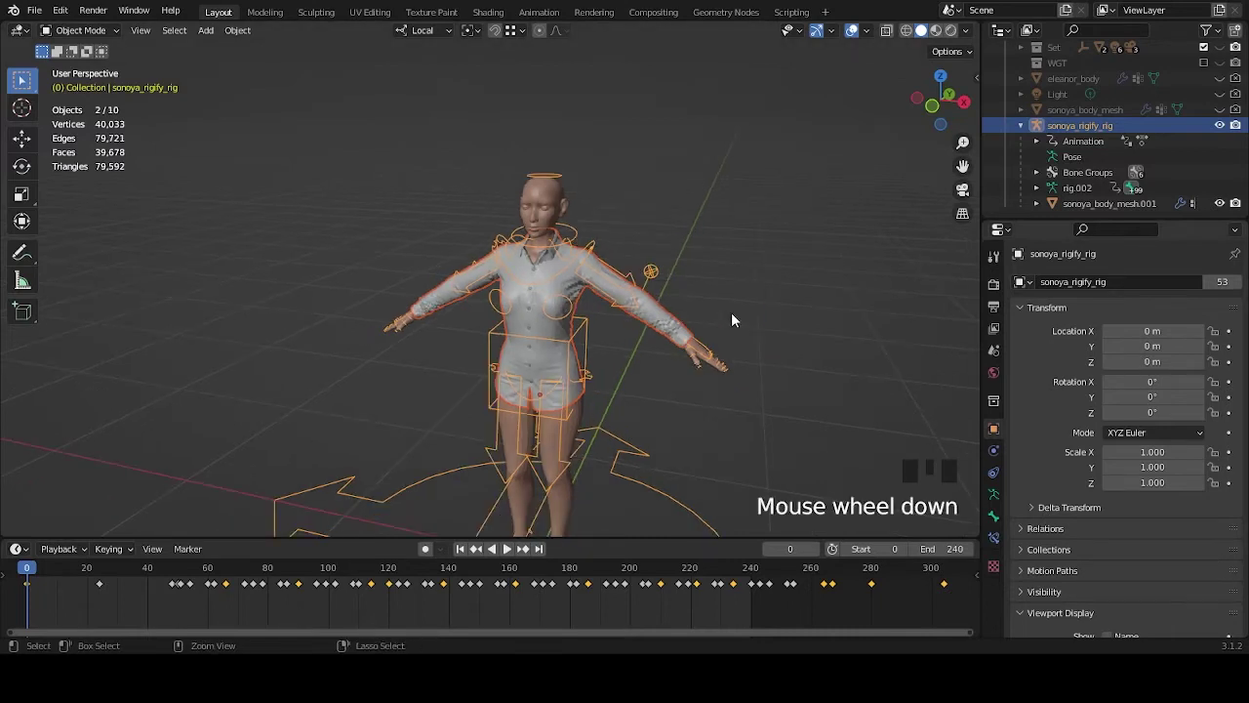
key(ctrl+p)
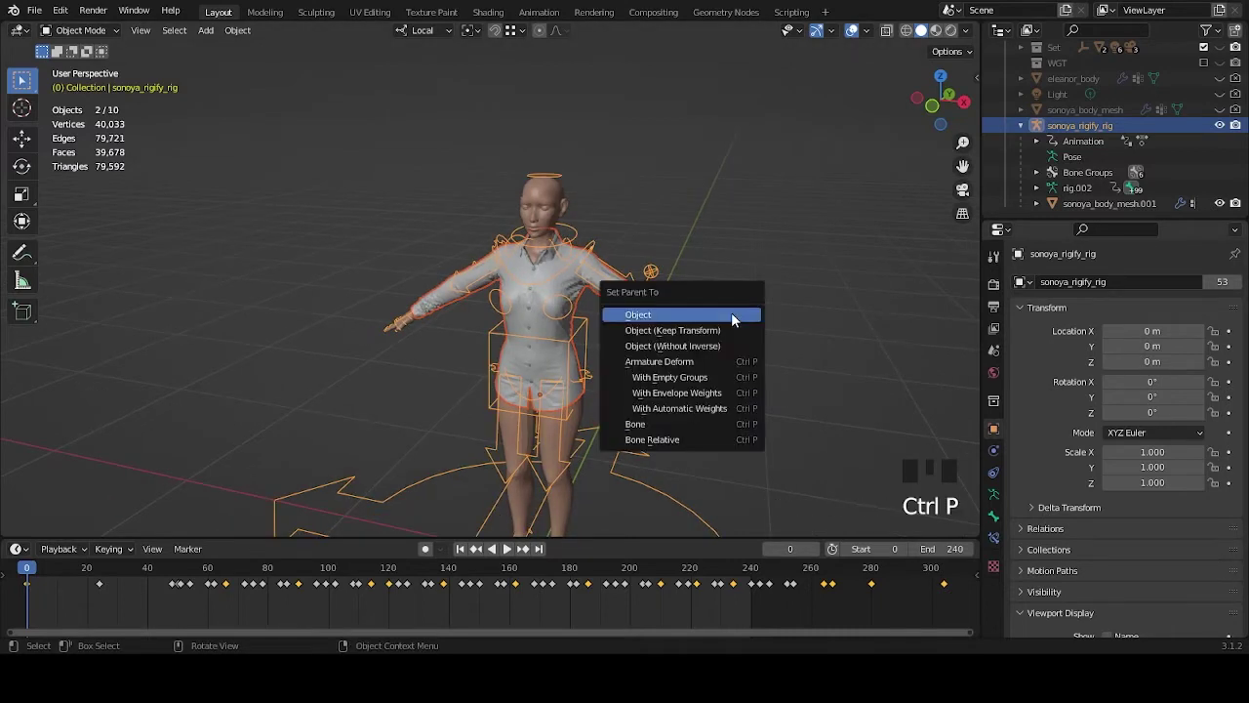
click(695, 410)
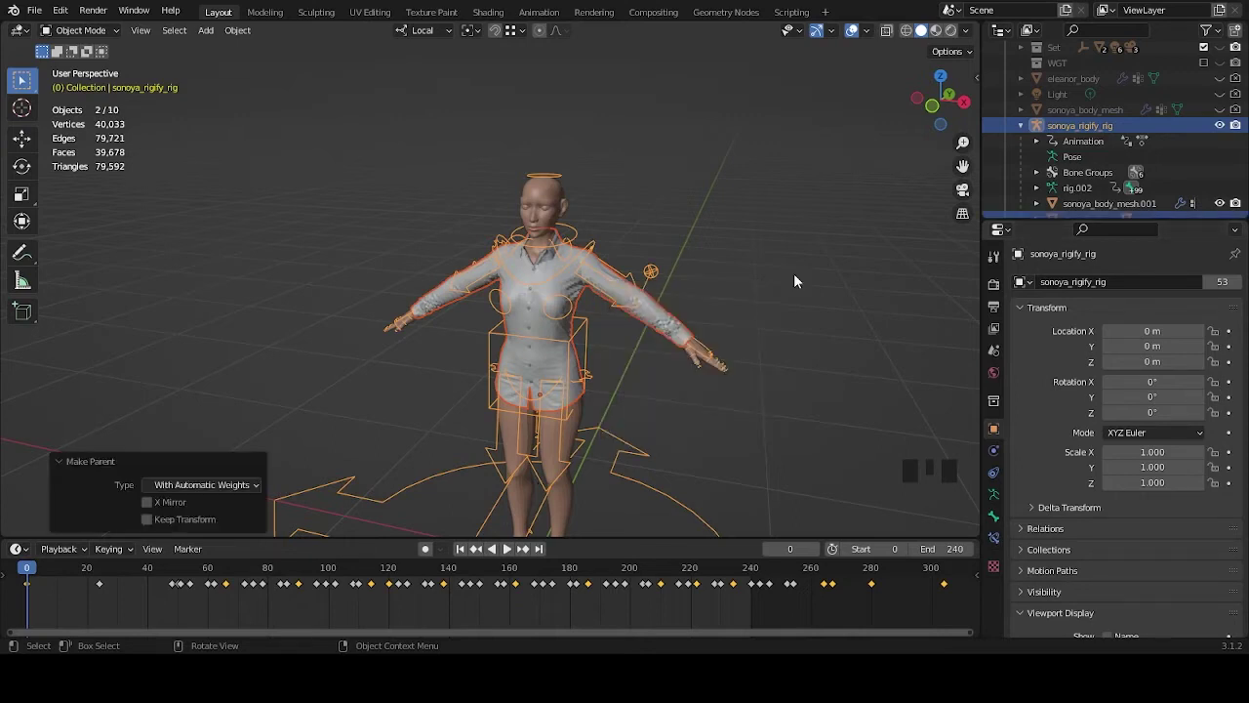
scroll(1159, 120, down, 2)
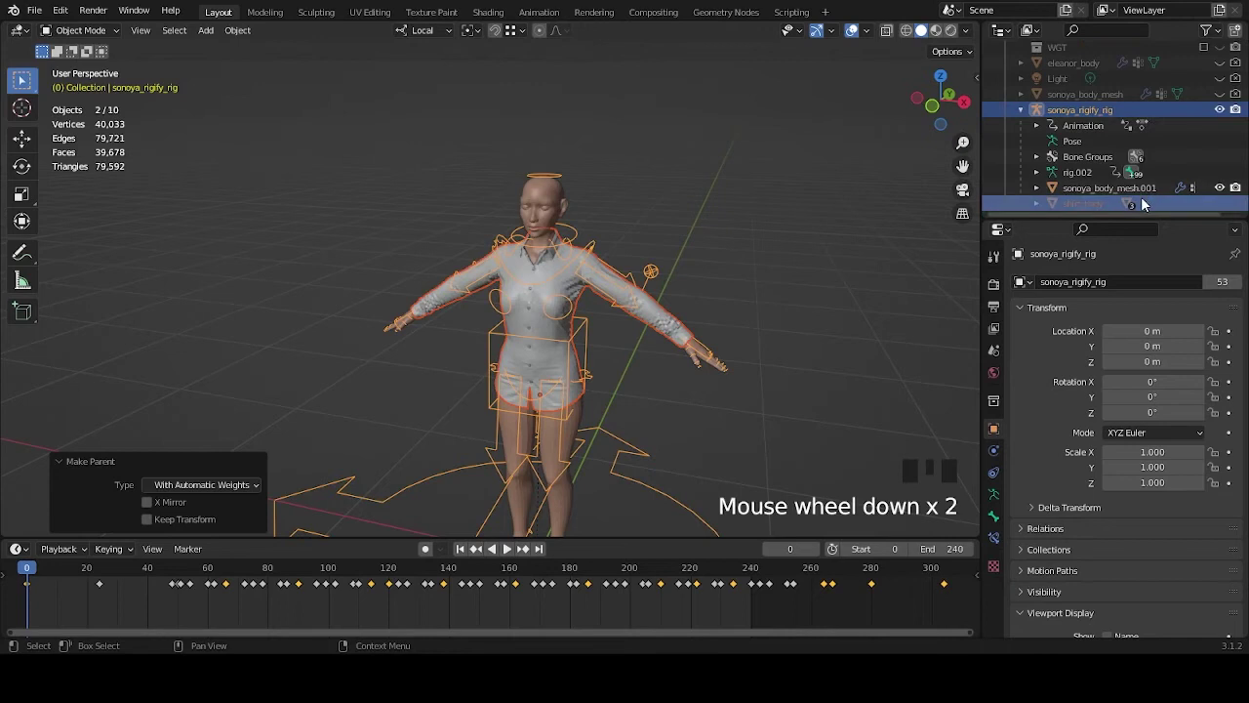
Select shirt_body in the processed_fabric collection, check its Armature modifier and show its mesh data properties.
scroll(1083, 174, up, 7)
scroll(1083, 174, up, 3)
click(1090, 139)
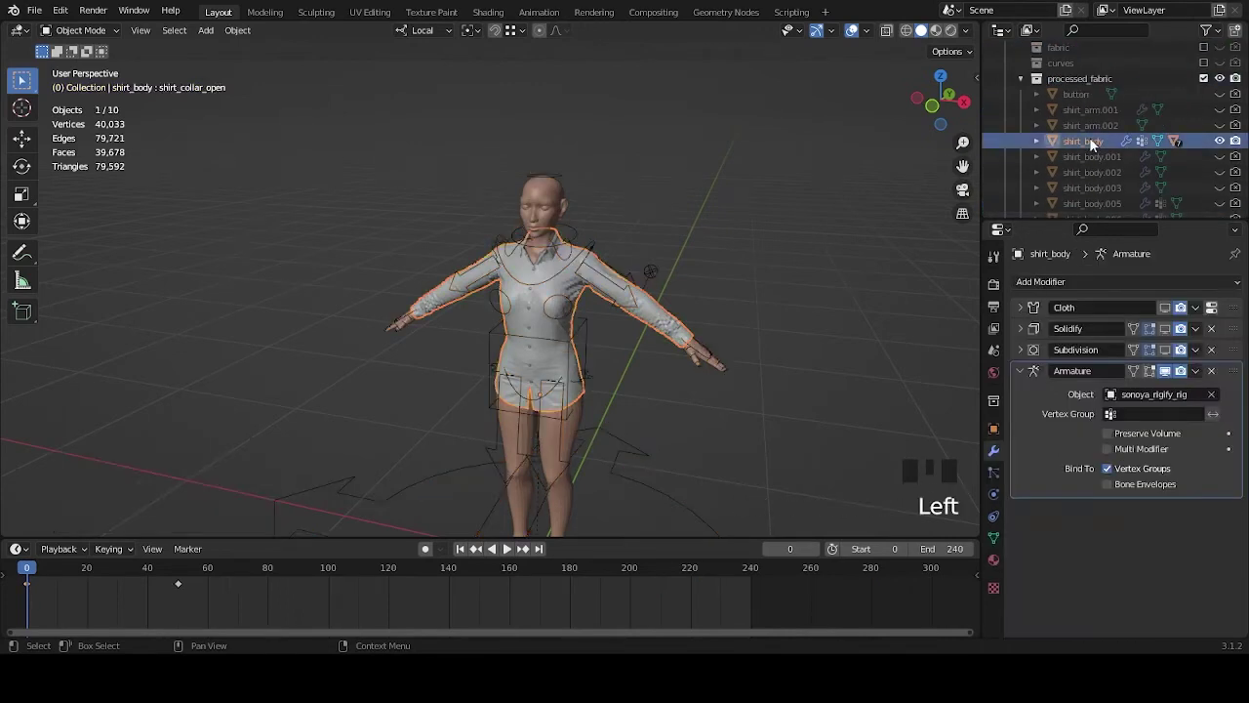
scroll(714, 313, up, 2)
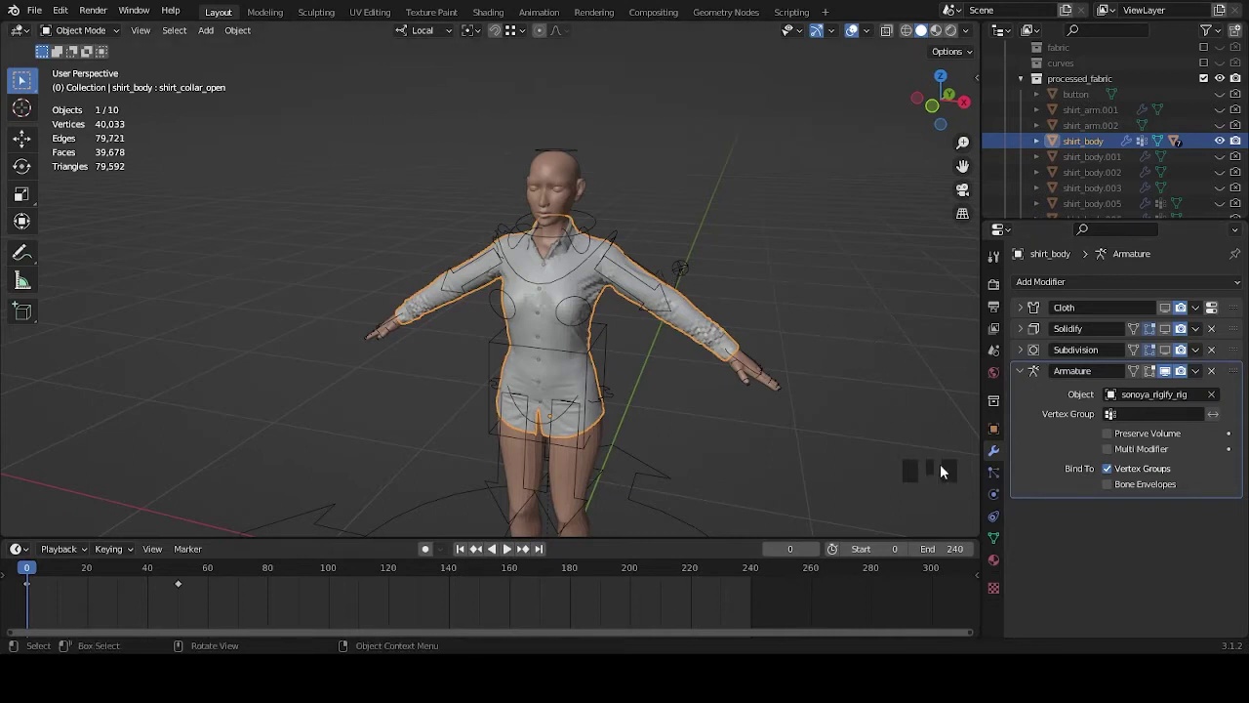
click(994, 517)
click(994, 537)
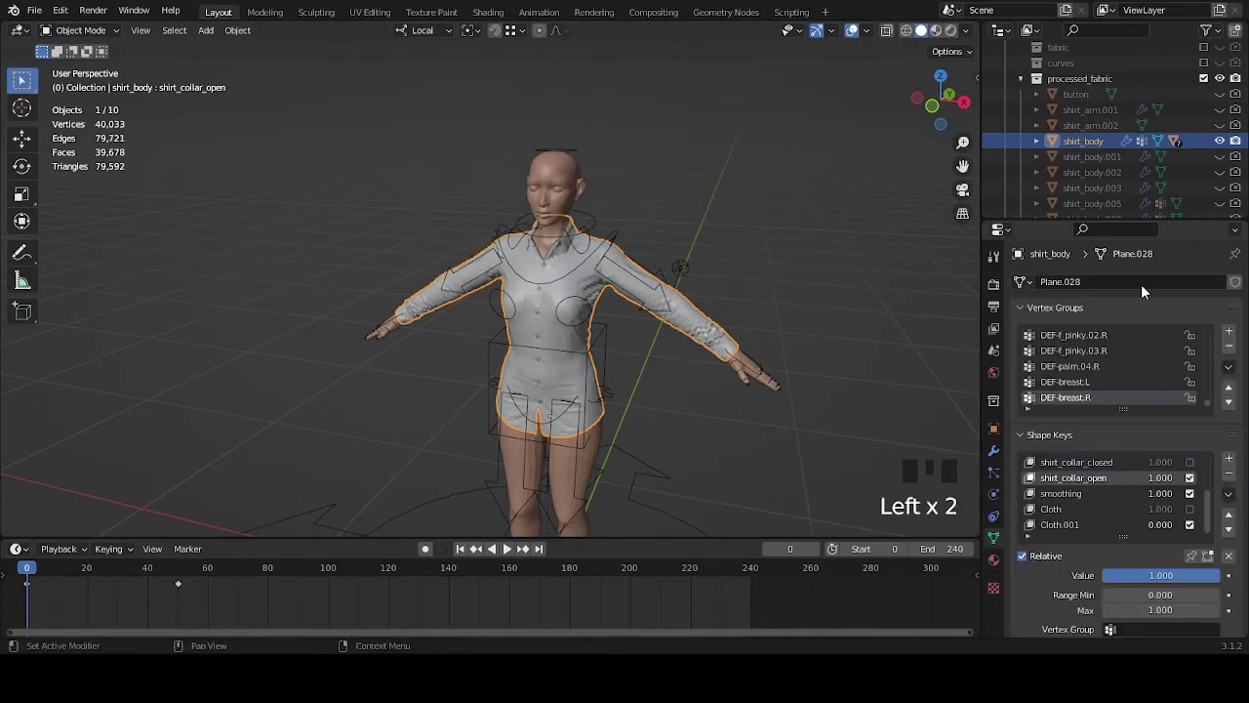
Look through the shirt's vertex group list to see which rig bones received groups, comparing them with the garment.
scroll(1144, 383, up, 20)
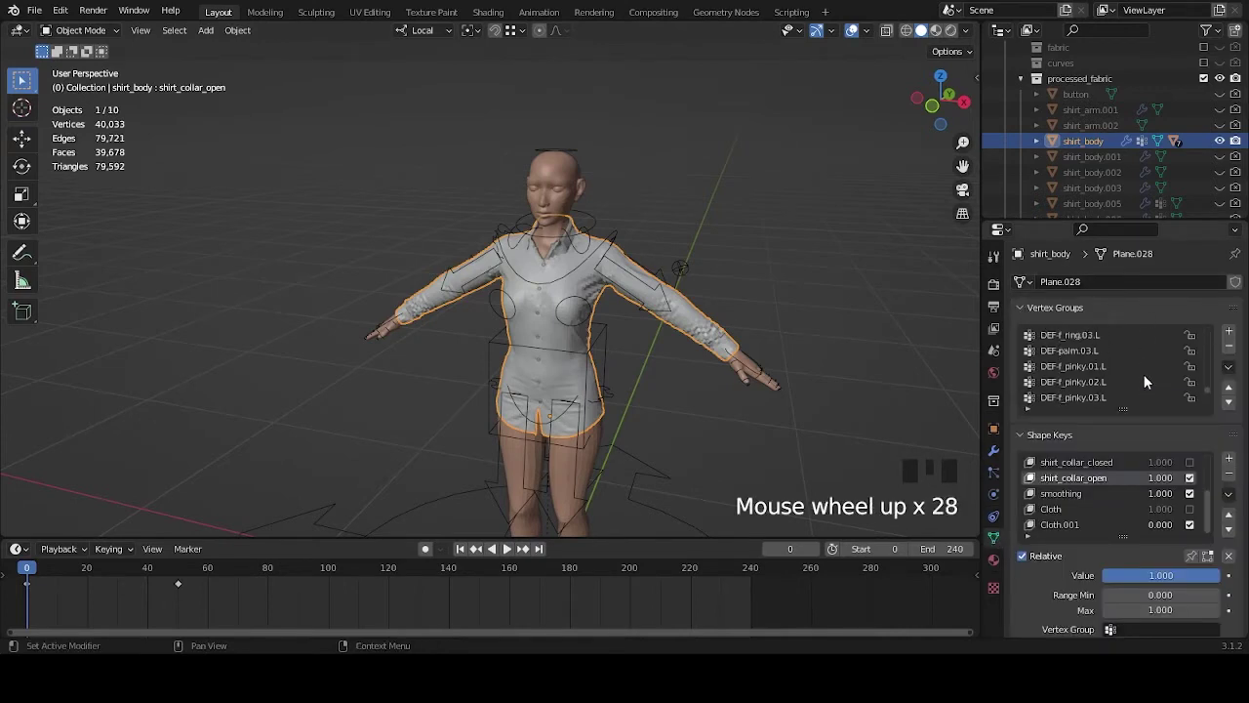
scroll(1087, 380, up, 12)
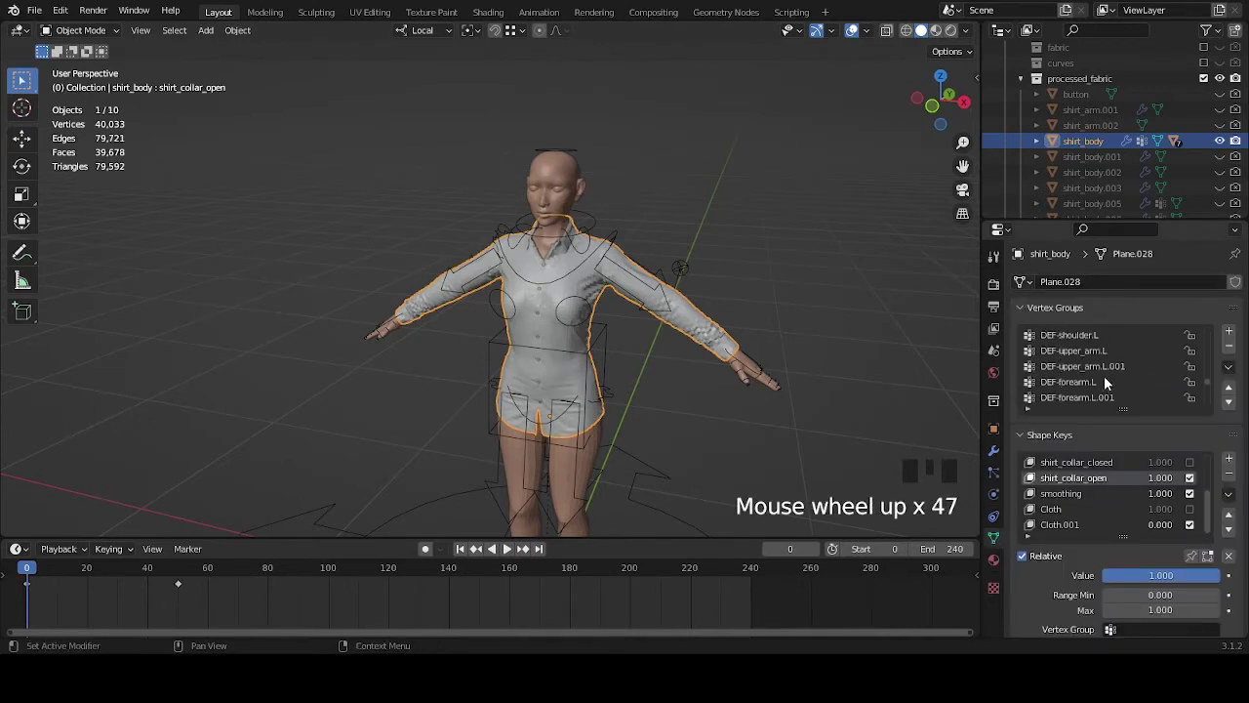
scroll(1105, 368, up, 18)
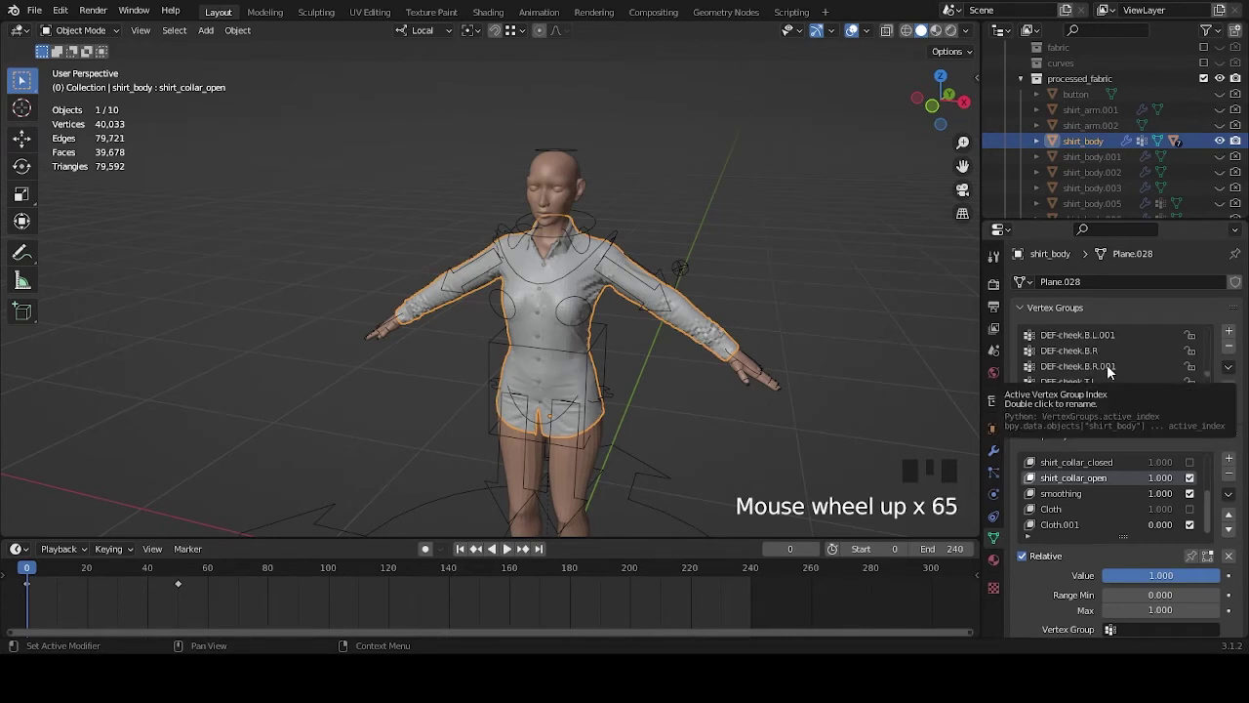
scroll(1128, 366, up, 12)
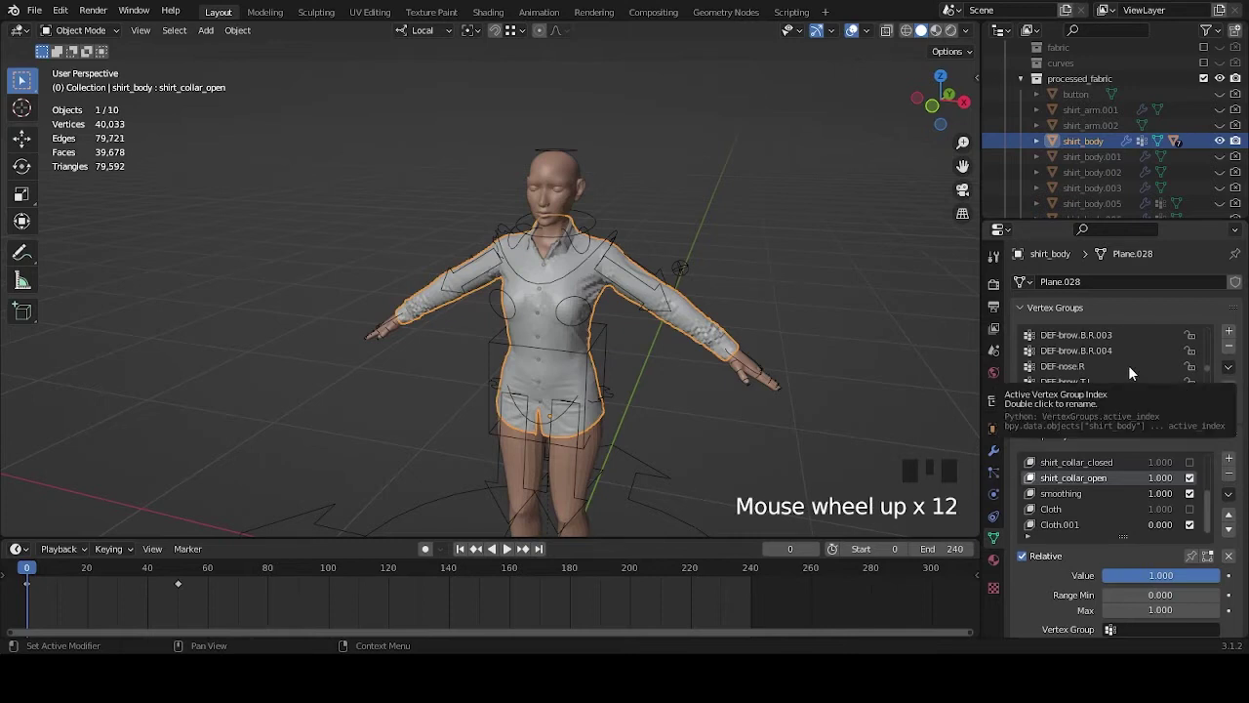
scroll(1141, 377, up, 5)
scroll(1143, 380, up, 18)
scroll(1144, 380, up, 20)
scroll(1144, 378, up, 20)
scroll(1144, 377, up, 3)
scroll(1111, 360, down, 16)
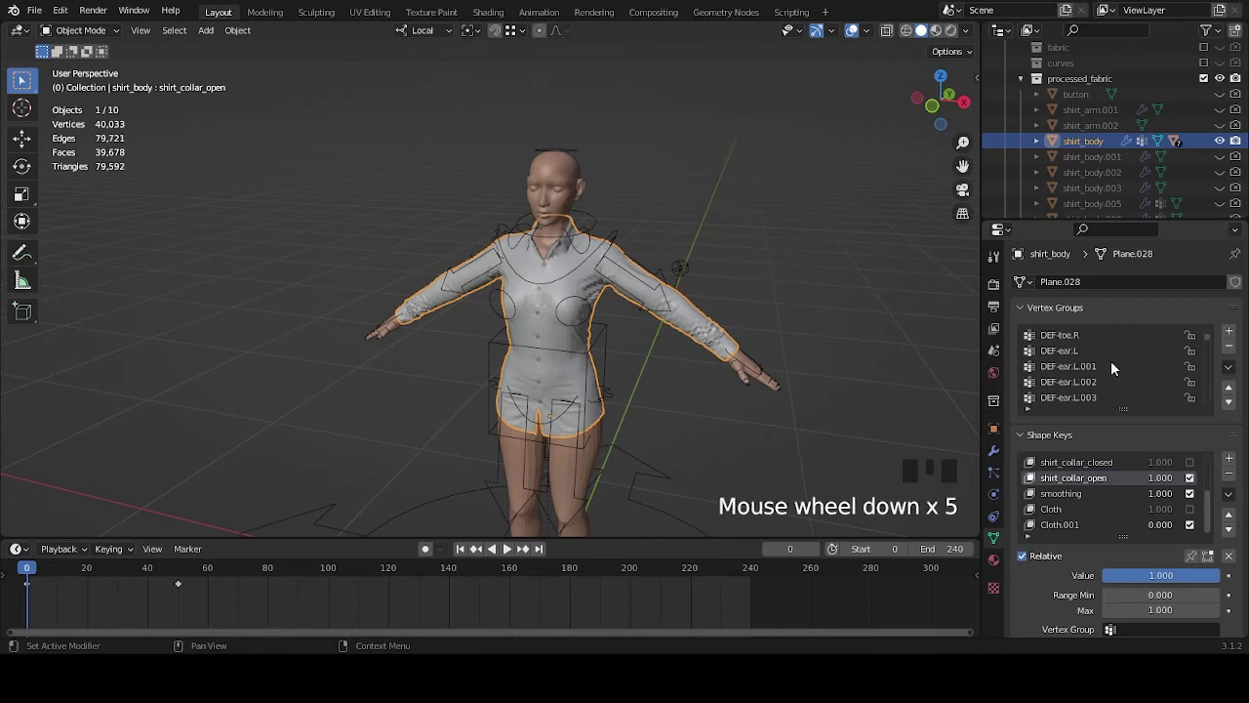
scroll(1111, 364, down, 20)
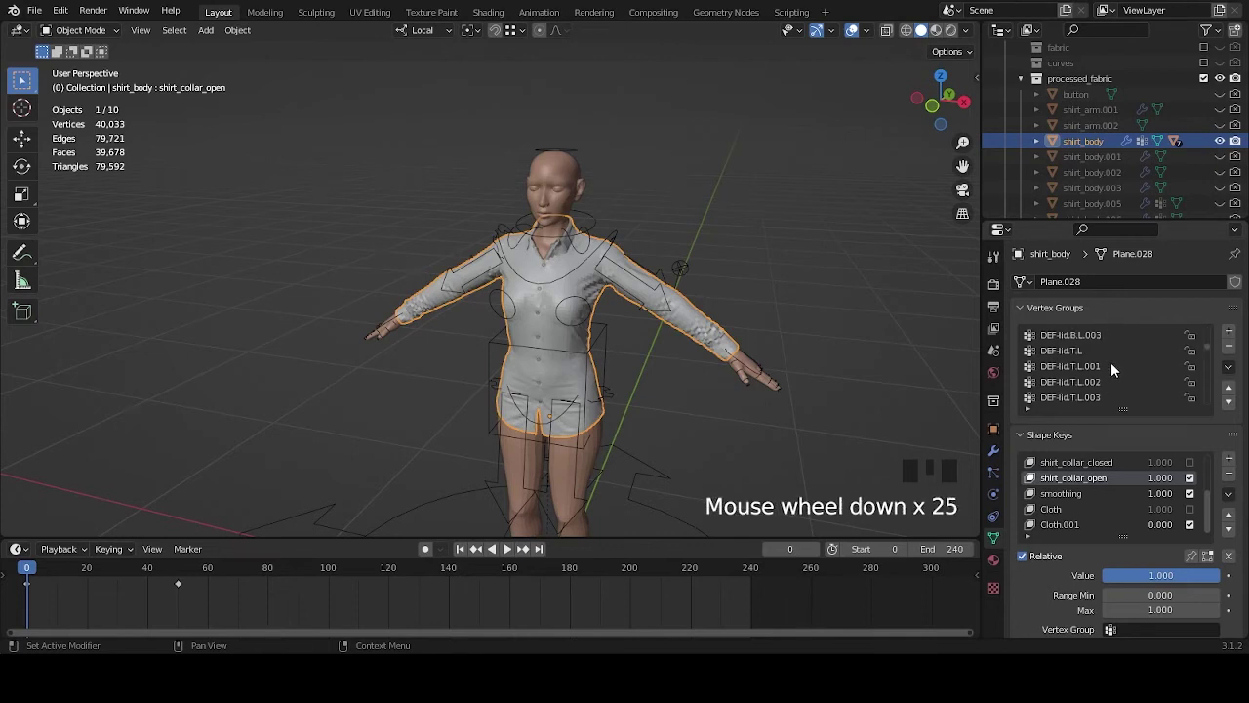
scroll(1111, 362, down, 20)
middle_drag(641, 250, 635, 213)
click(589, 220)
click(633, 296)
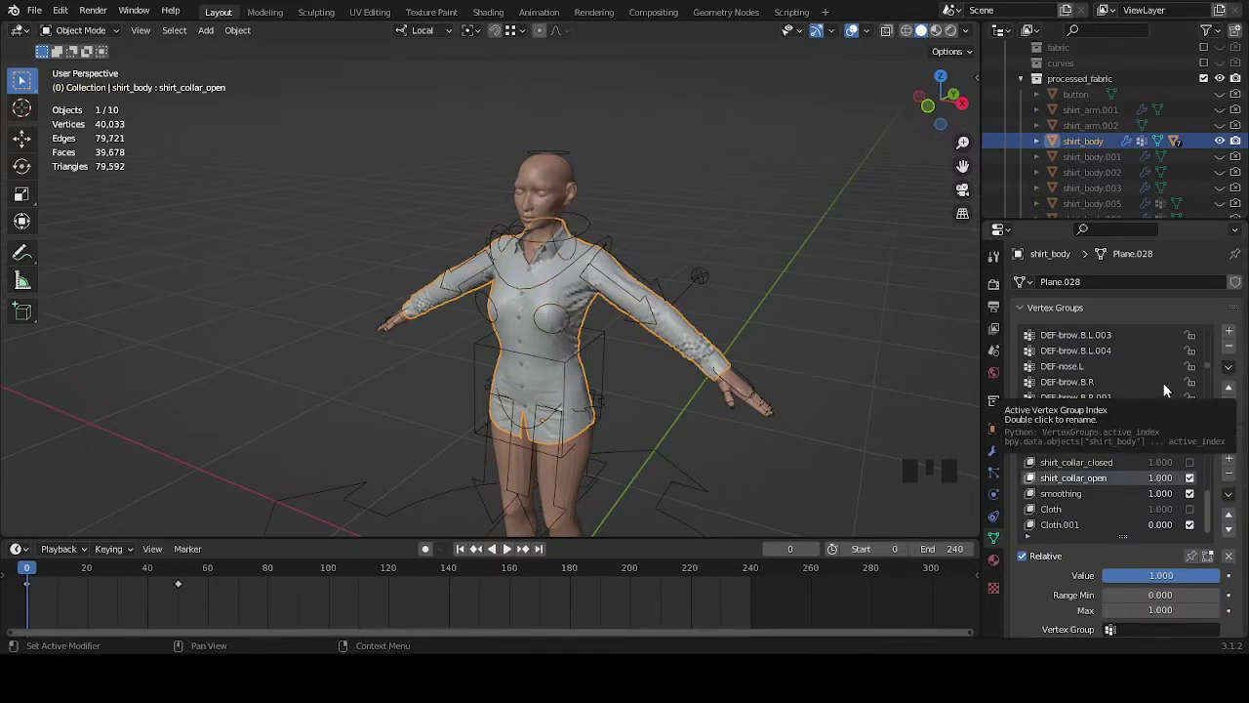
scroll(1163, 383, up, 5)
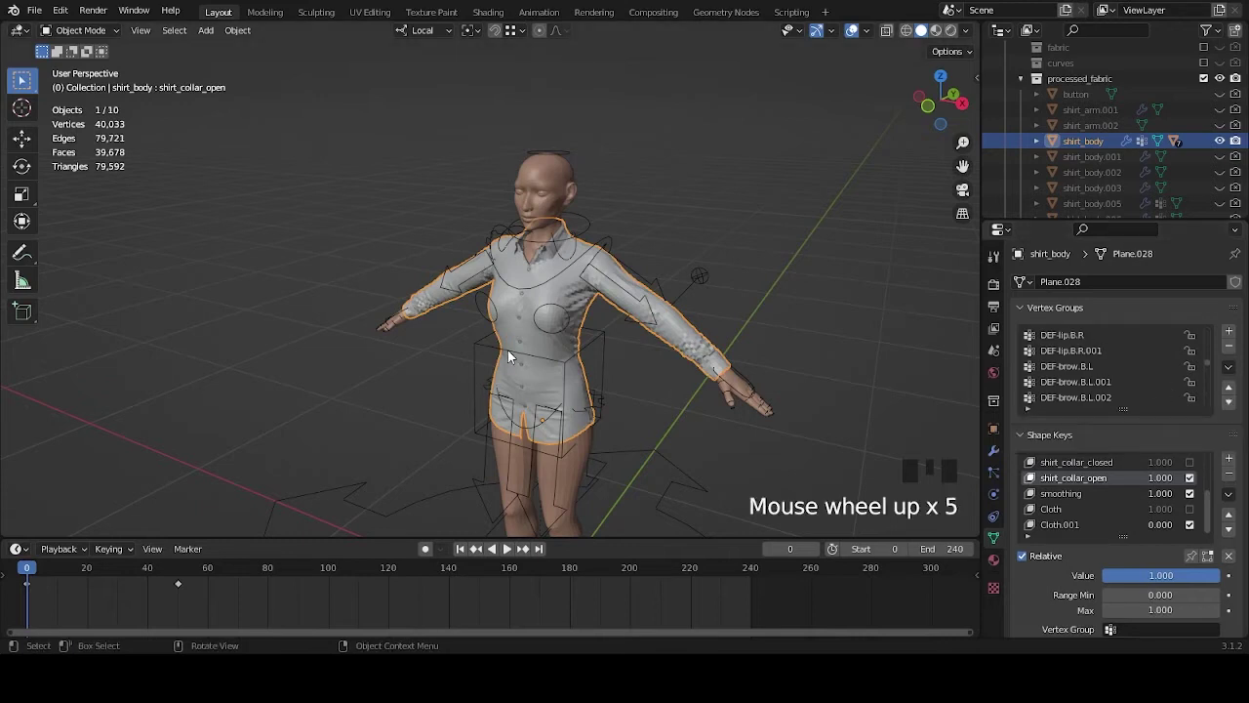
scroll(1120, 385, up, 13)
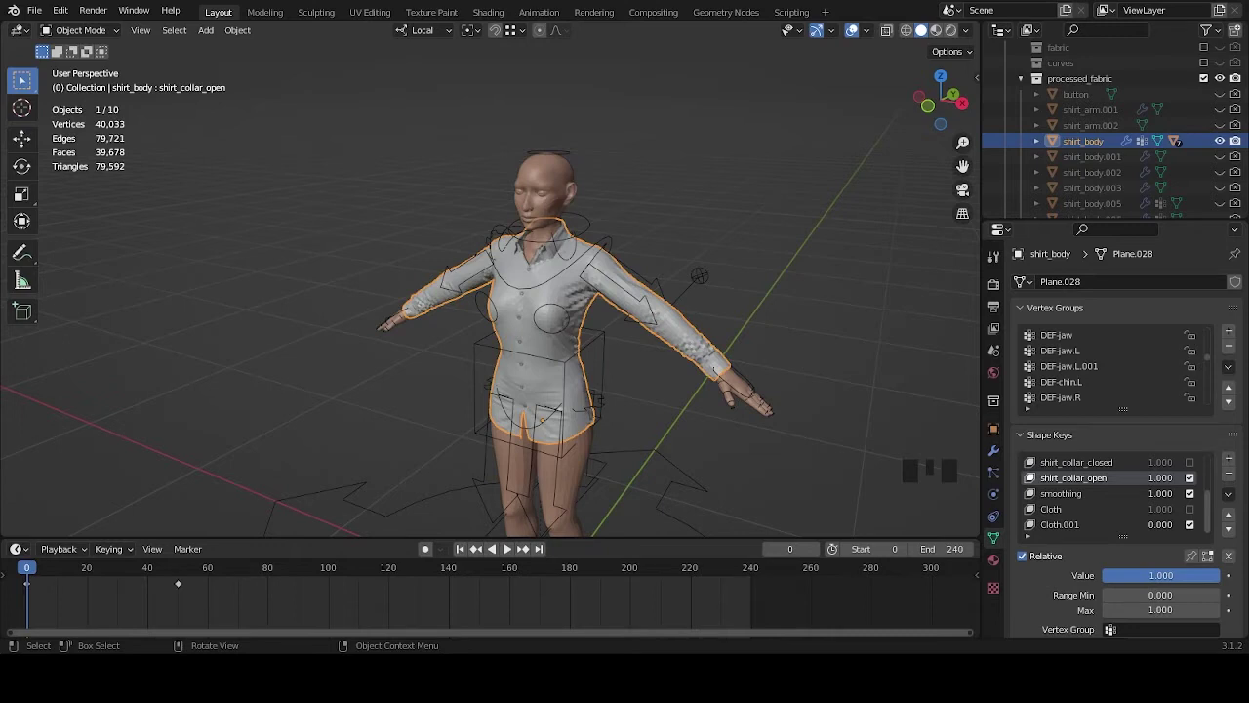
middle_drag(605, 318, 636, 320)
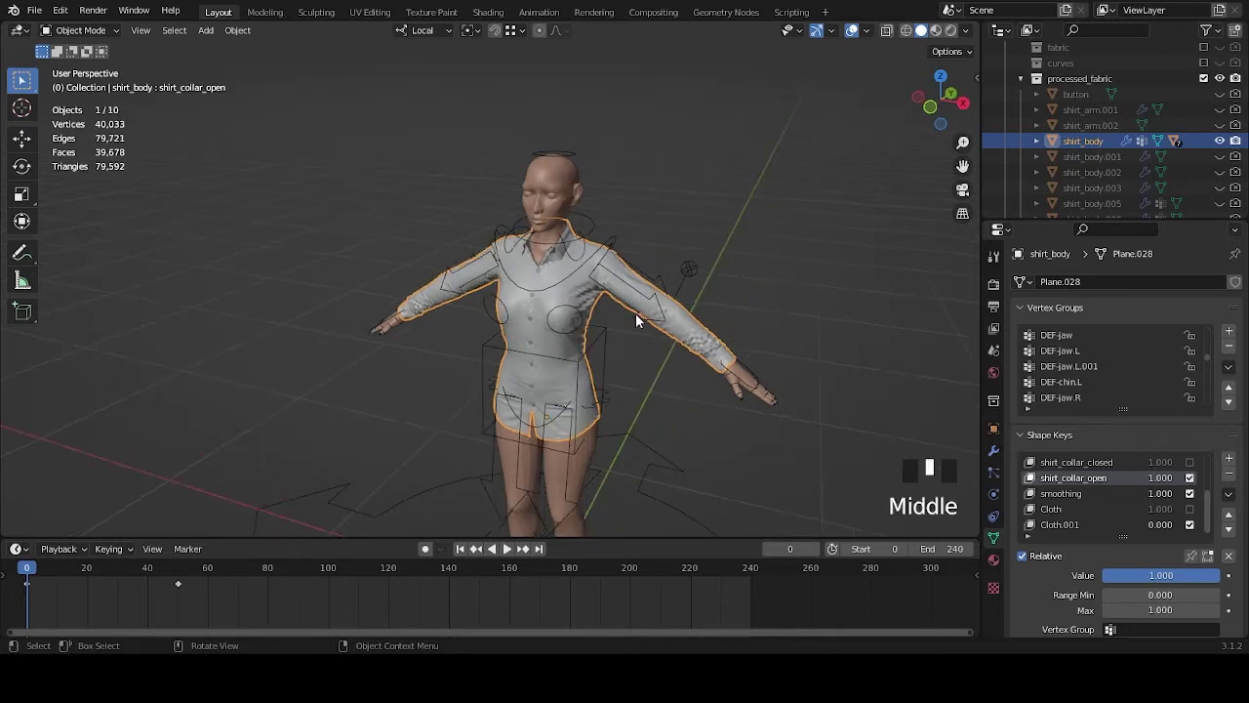
View the shirt's bone weights in Weight Paint mode, then return to Object Mode.
click(81, 30)
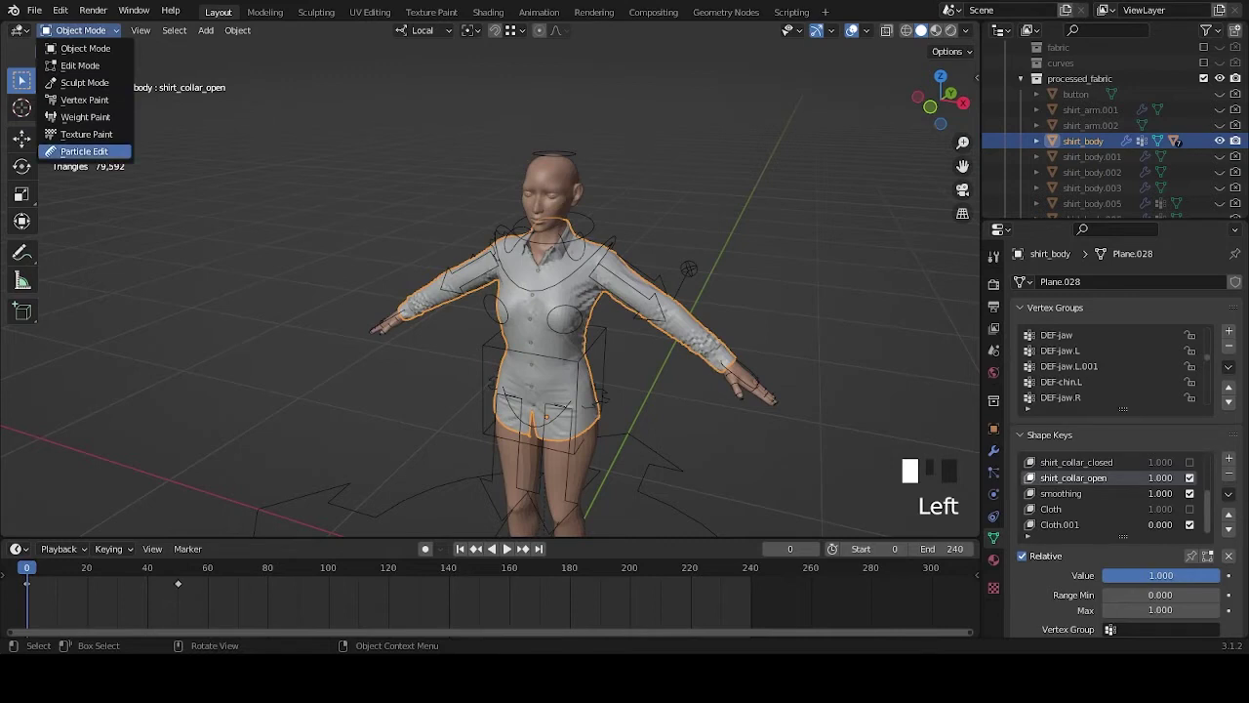
click(85, 116)
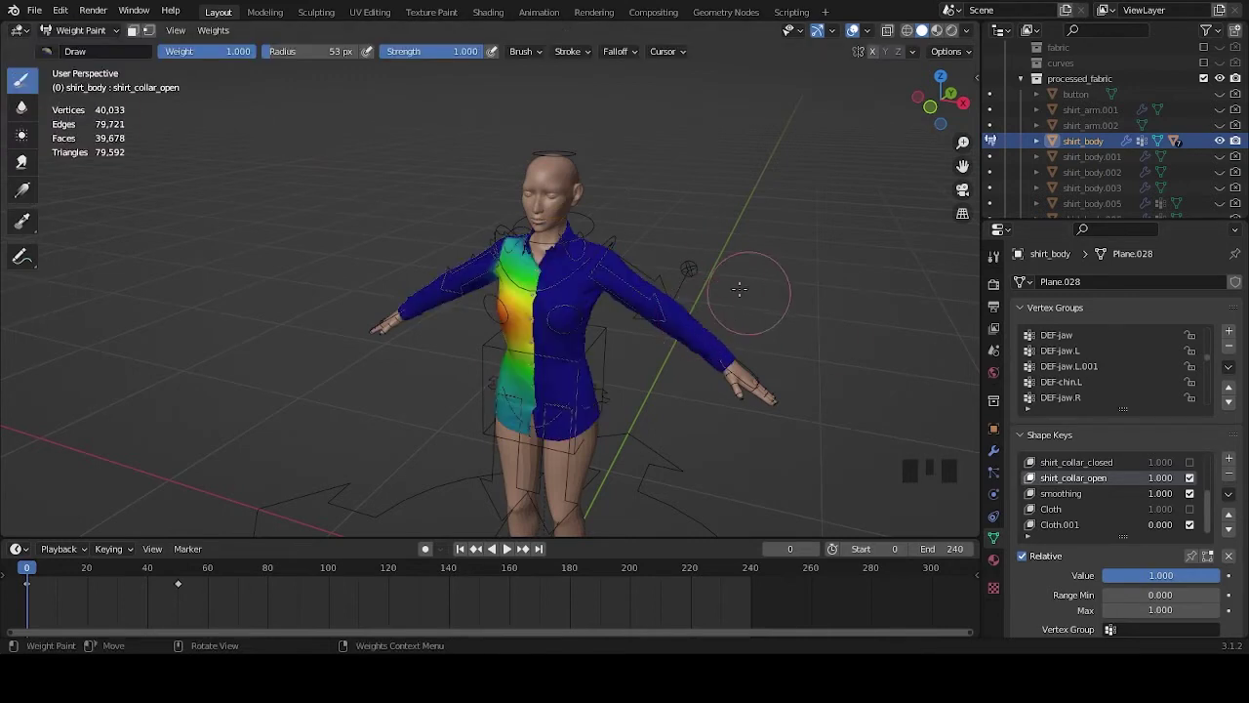
click(80, 30)
click(82, 46)
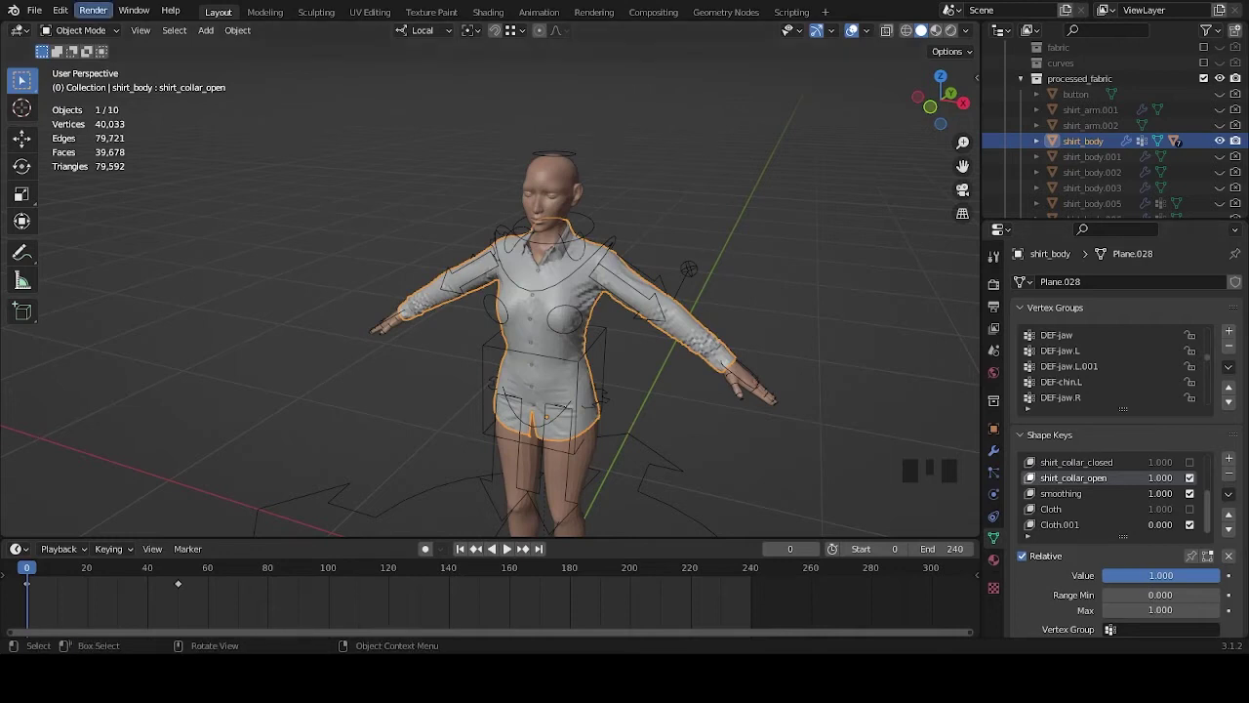
Reopen the scene from the recent files without saving the changes to ATATCS_scene_001.blend.
click(34, 9)
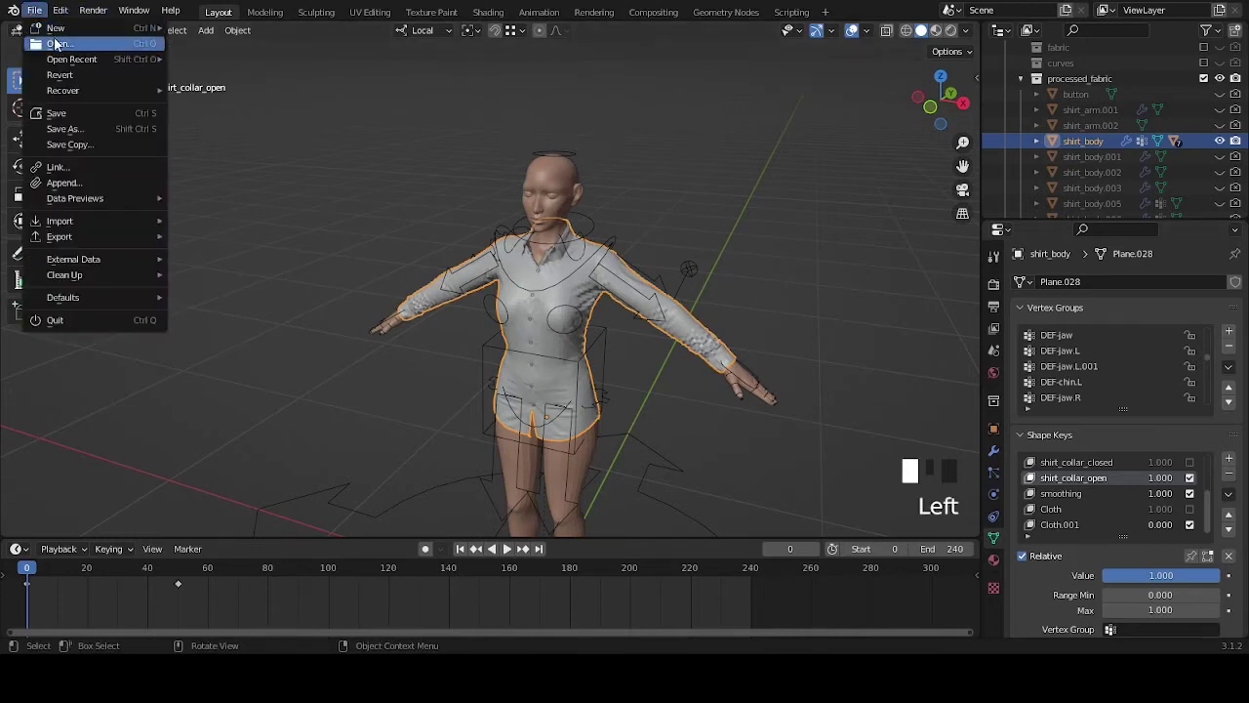
mouse_move(88, 58)
click(200, 61)
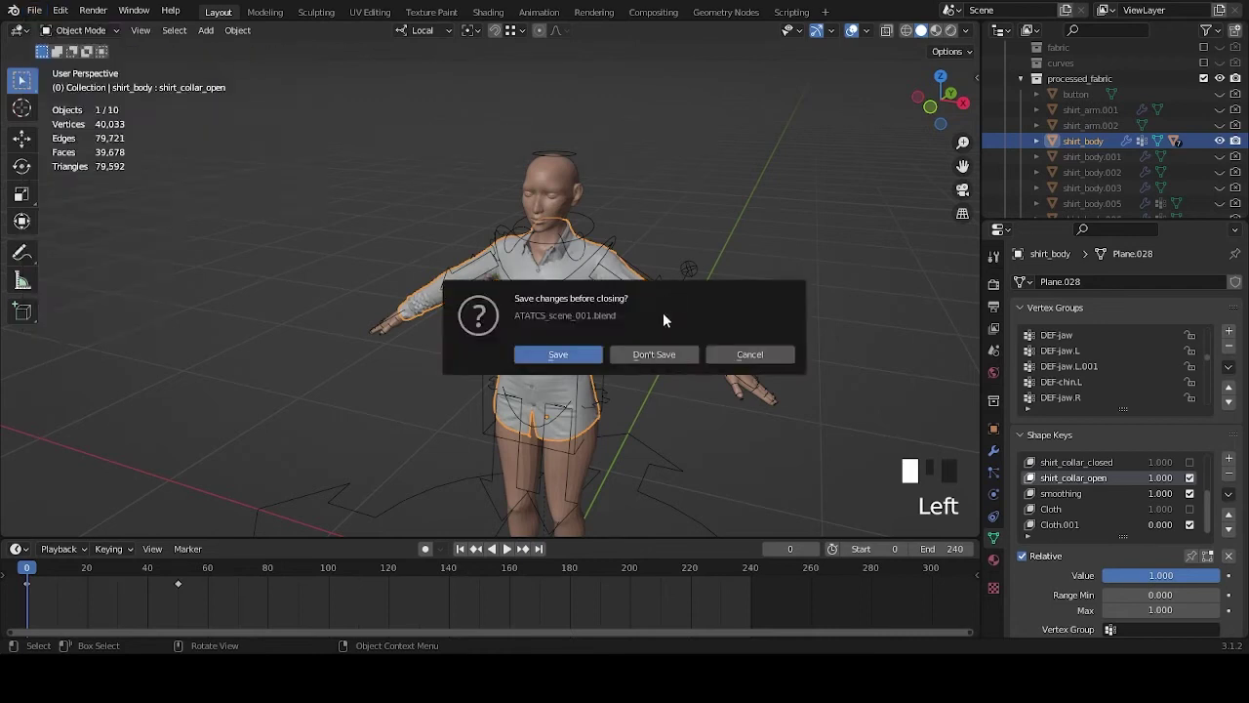
click(652, 353)
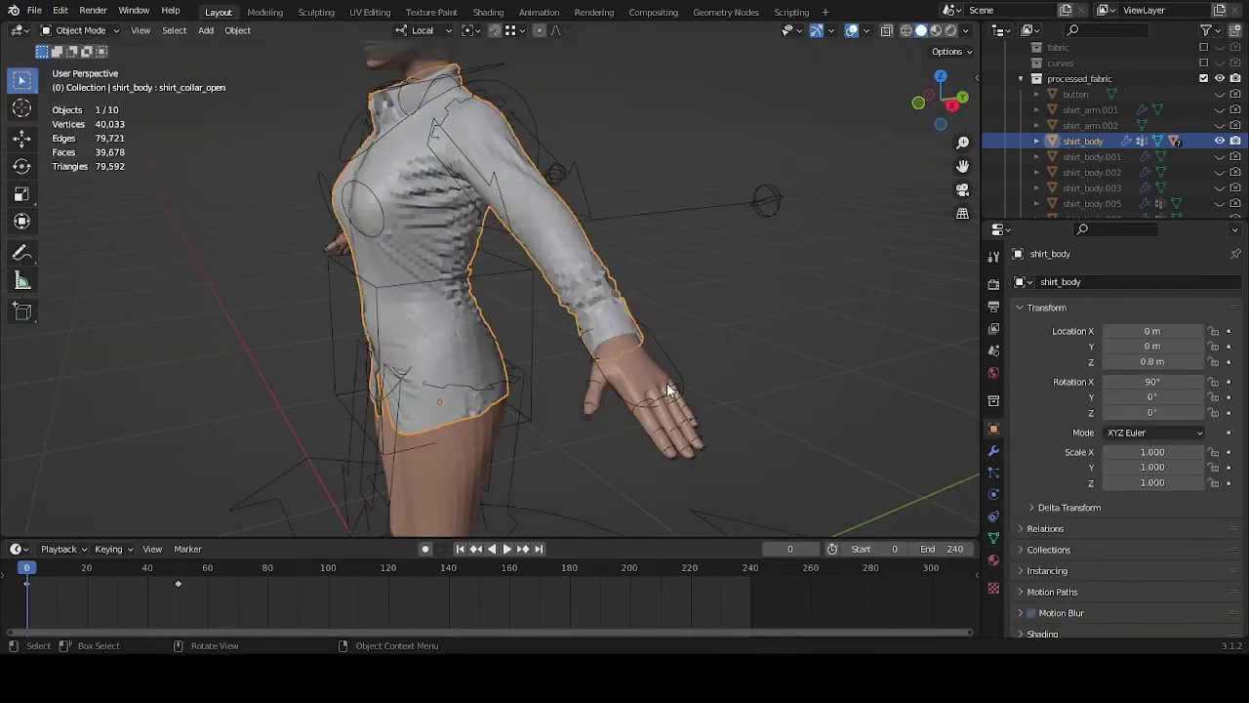
Frame the shirt from the front and inspect the button objects parented under shirt_body, selecting button_002.
middle_drag(256, 366, 644, 327)
scroll(638, 349, down, 4)
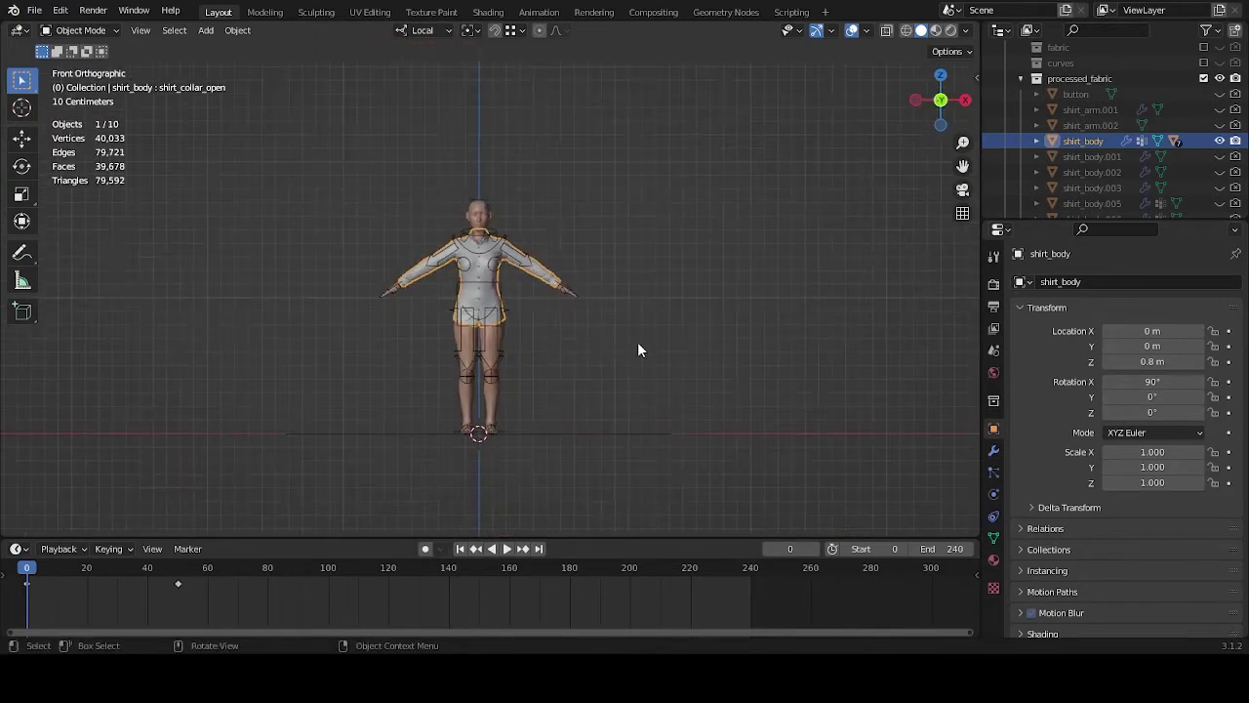
shift+middle_drag(664, 379, 710, 384)
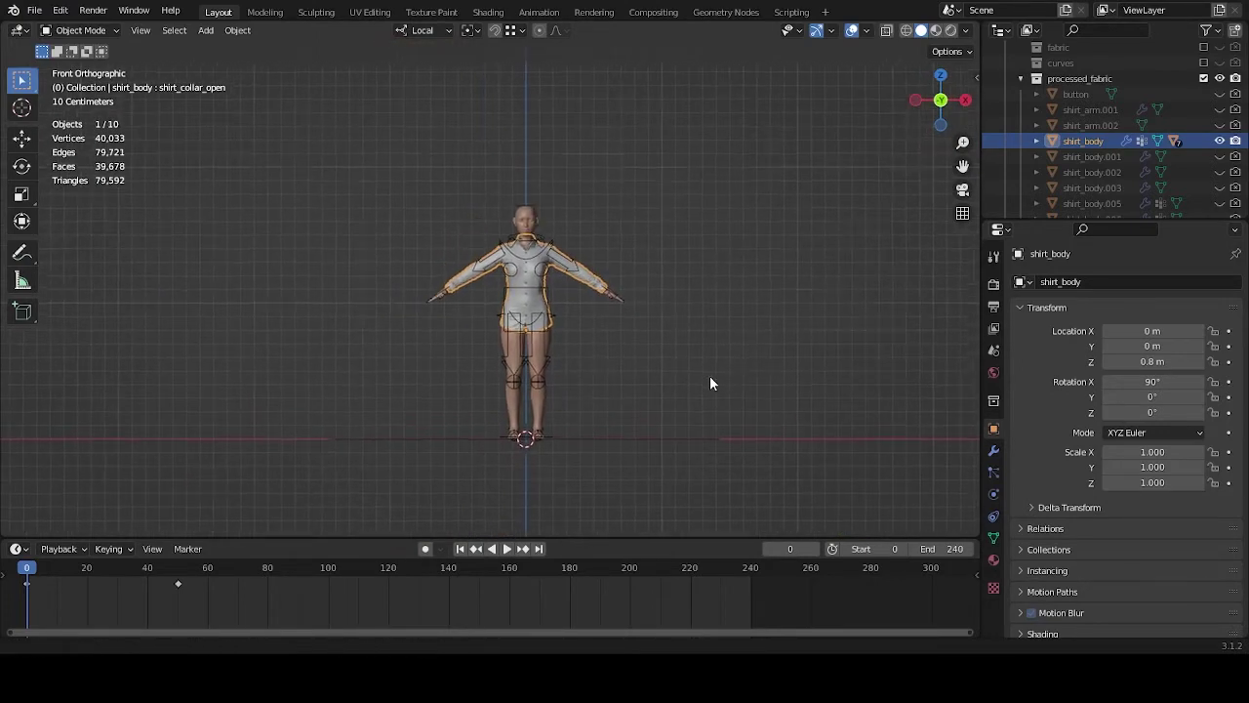
key(KP_Decimal)
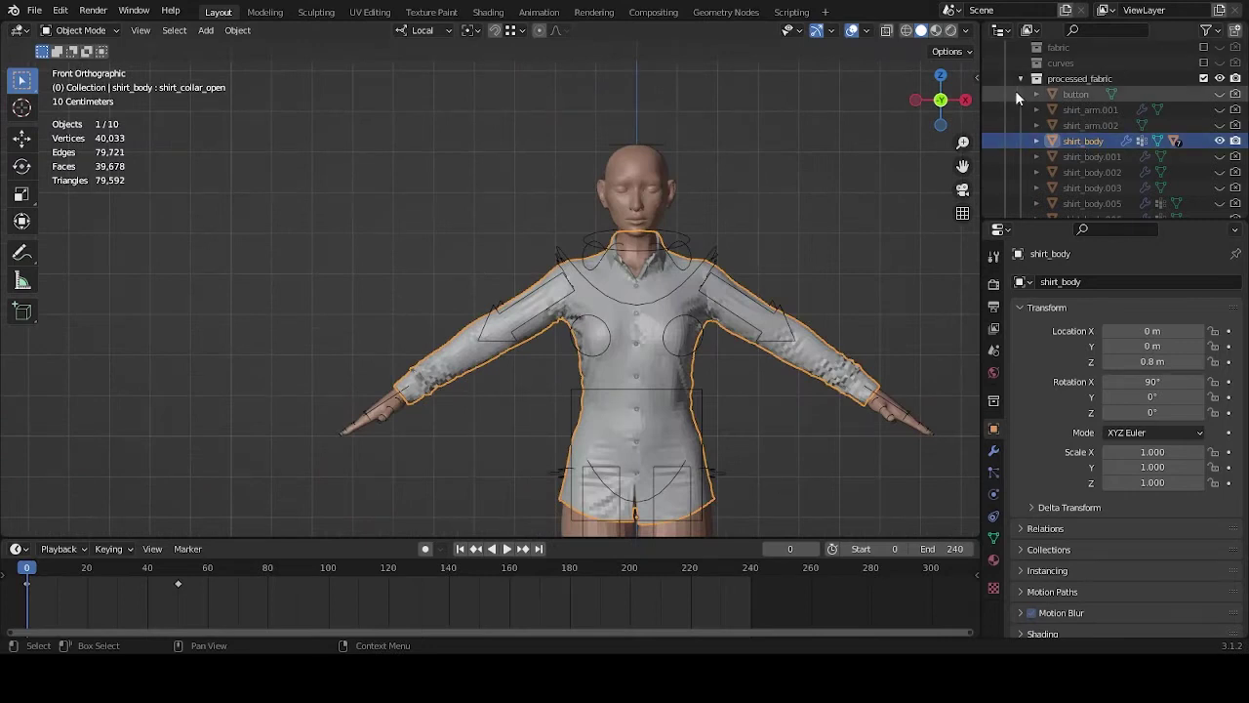
click(1038, 141)
scroll(1042, 141, down, 2)
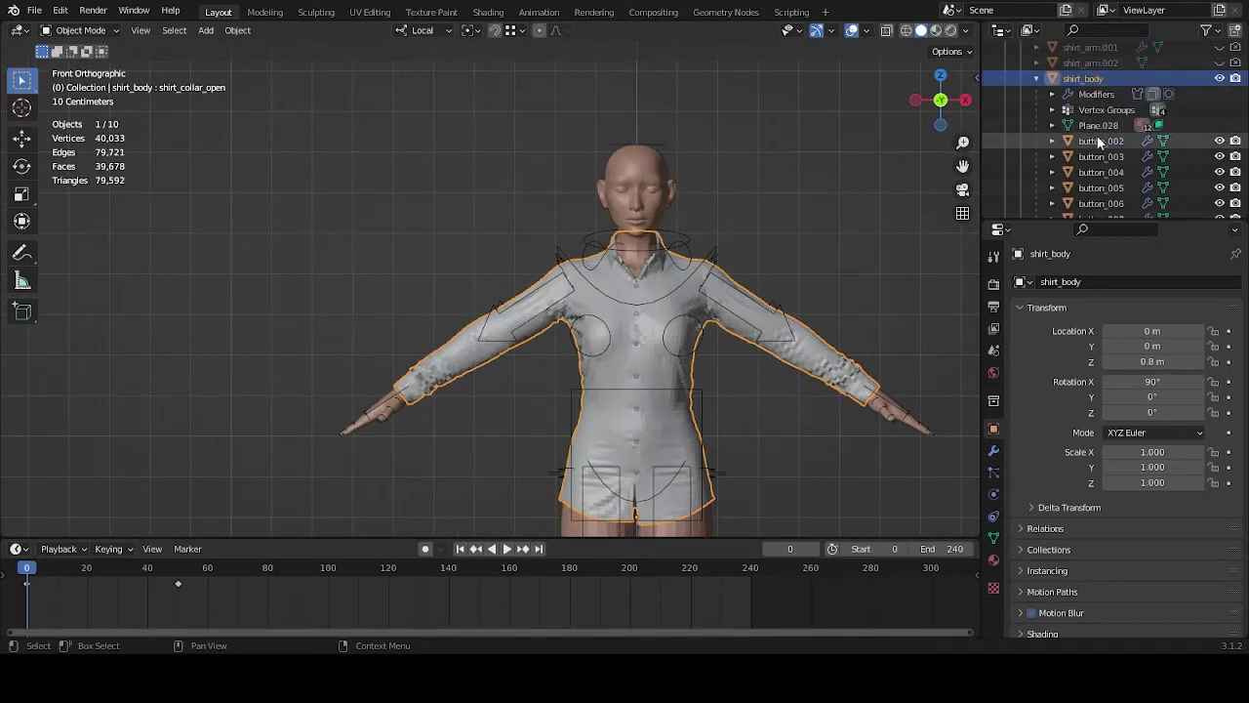
click(1100, 143)
scroll(1100, 143, down, 2)
scroll(1105, 81, up, 2)
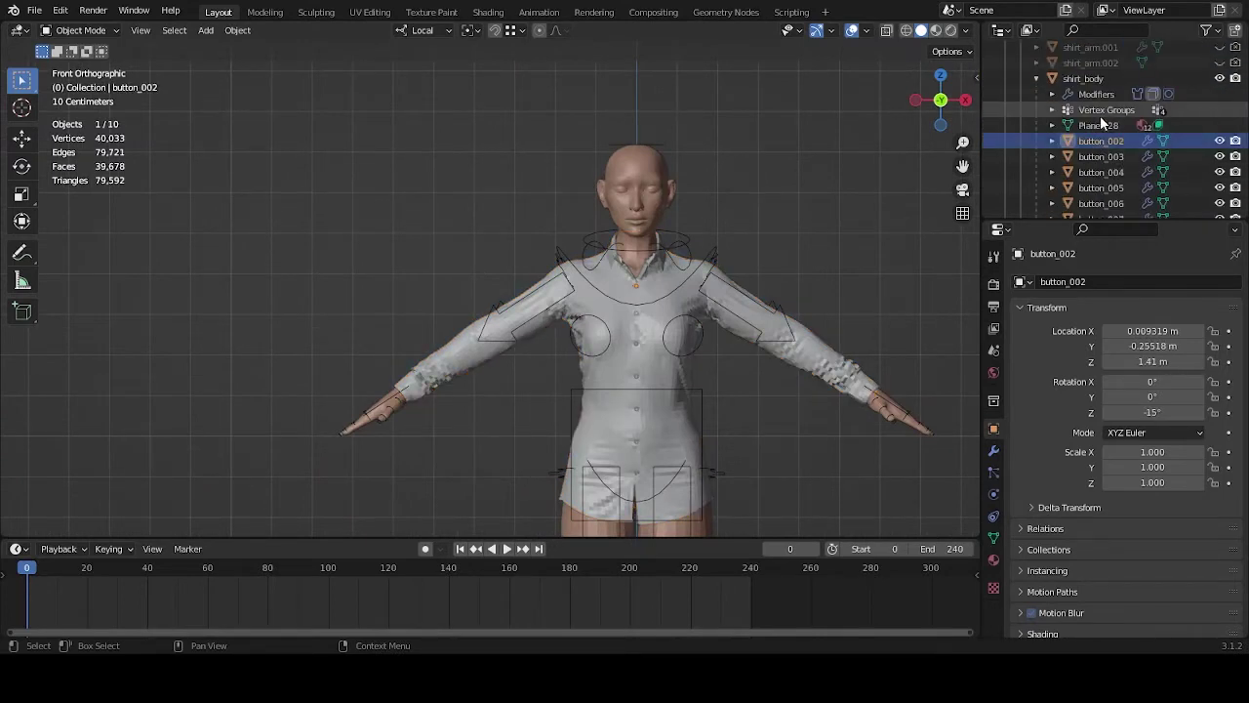
Collapse shirt_body and processed_fabric, unhide sonoya_body_mesh and expand the children of sonoya_rigify_rig.
click(1035, 79)
scroll(1052, 134, up, 3)
click(1021, 110)
scroll(1123, 158, down, 3)
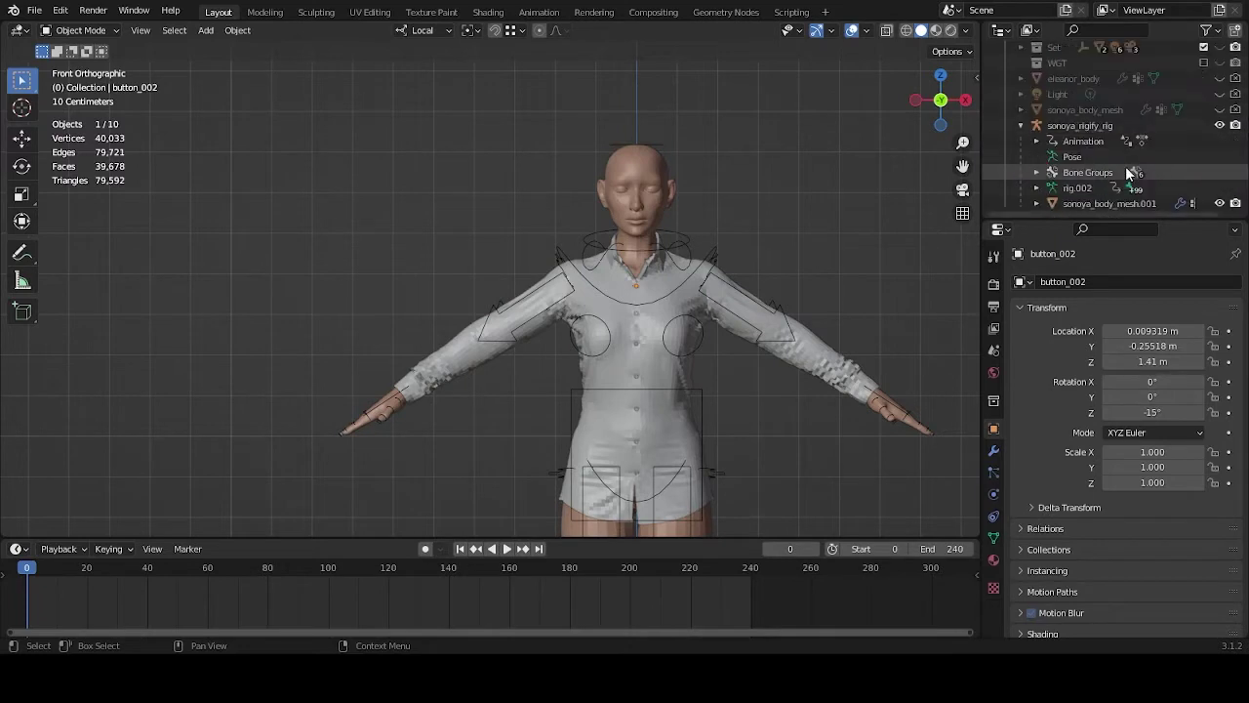
click(1021, 124)
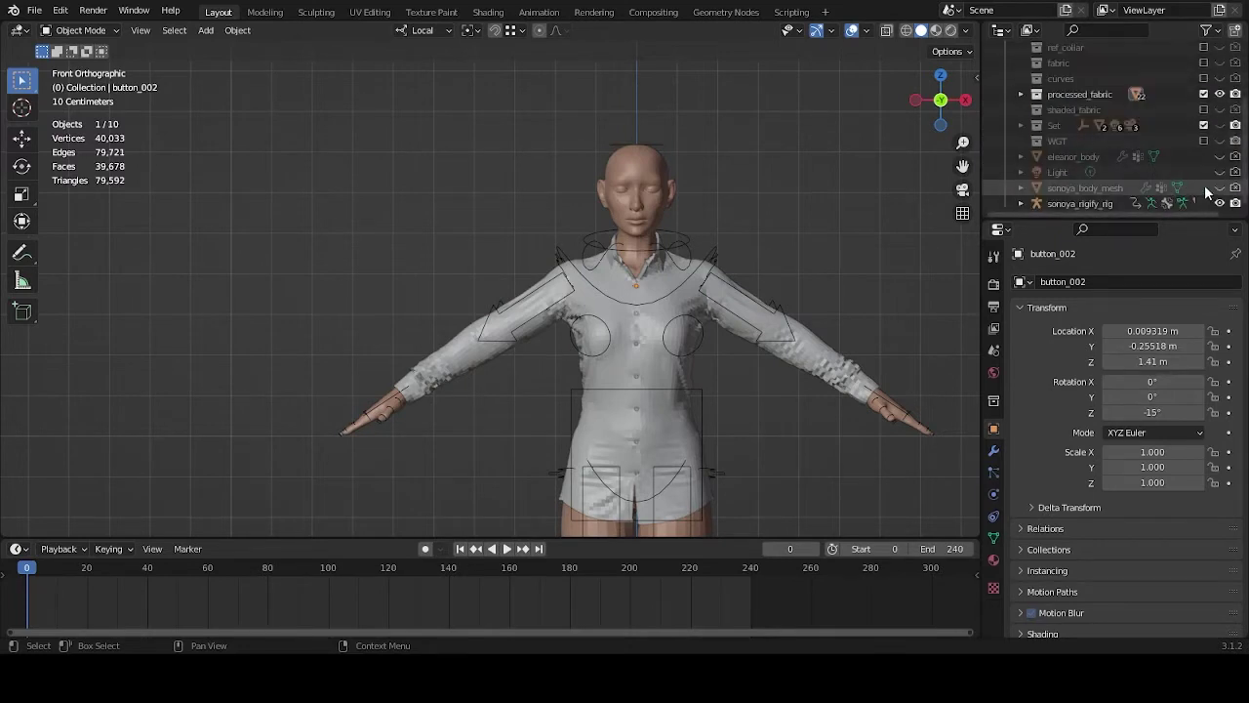
click(1219, 187)
click(1021, 203)
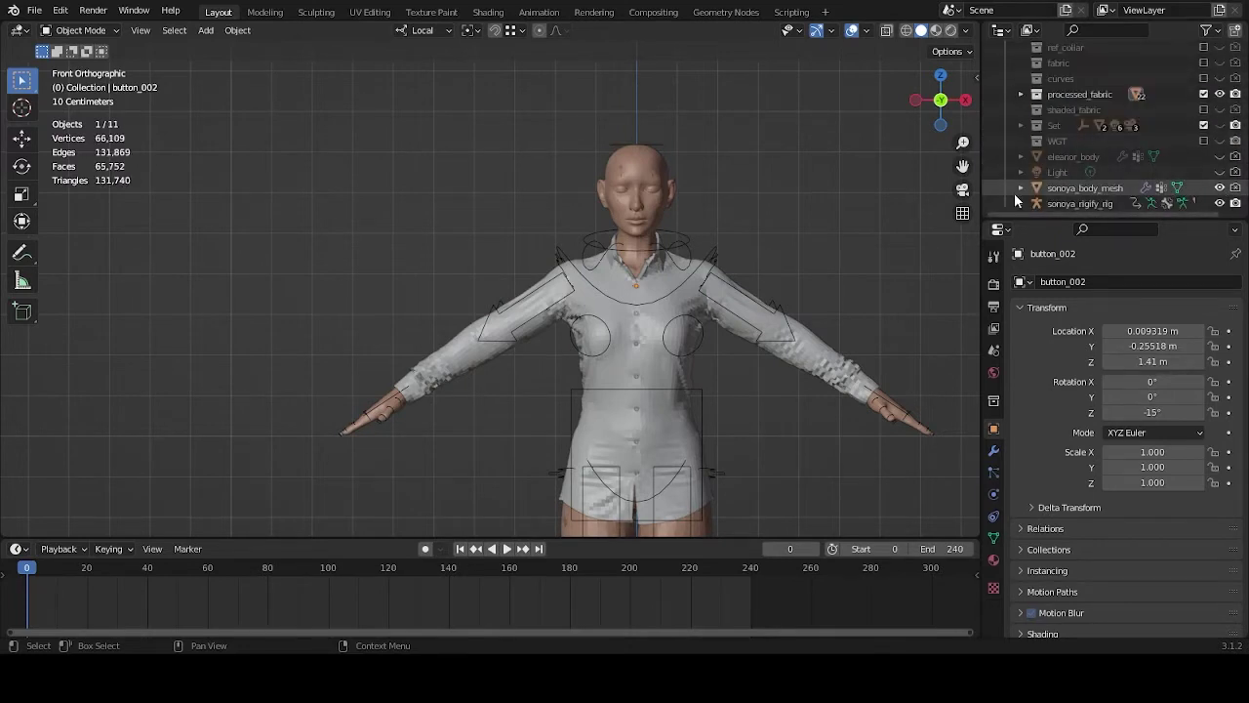
Compare the standalone sonoya_body_mesh with the rig and its child sonoya_body_mesh.001 by selecting each of them.
click(1108, 187)
scroll(1109, 186, down, 2)
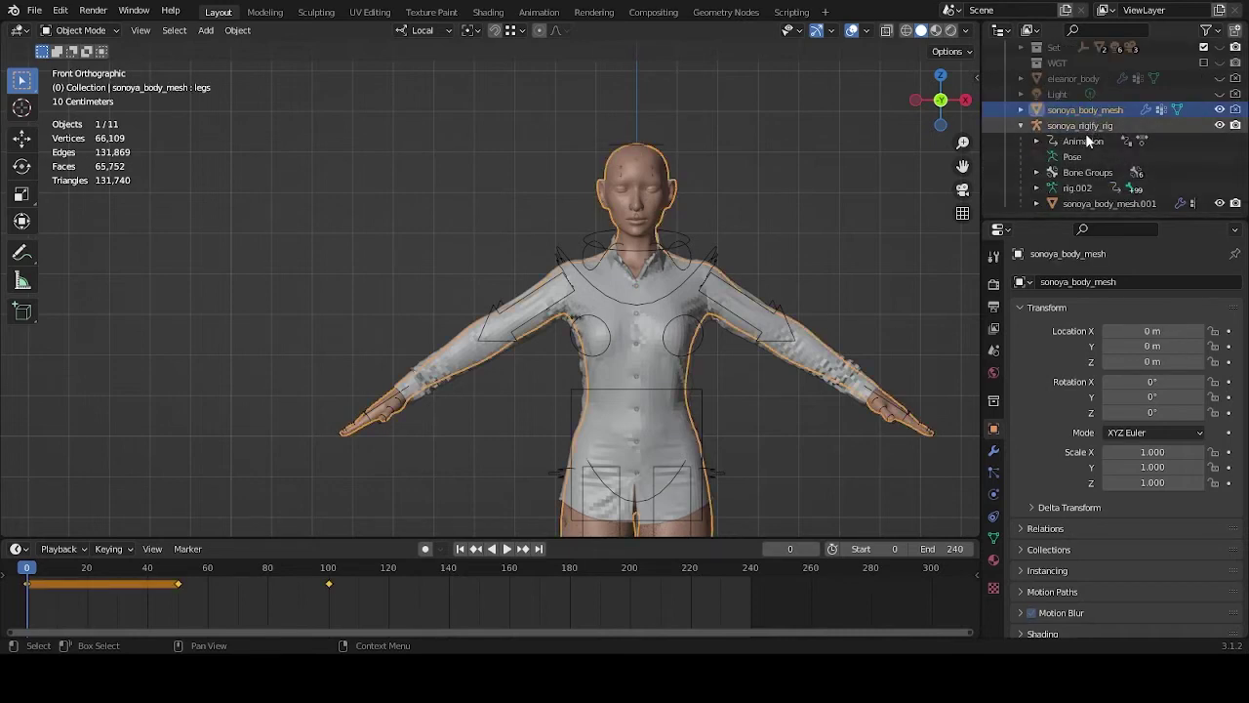
click(1087, 125)
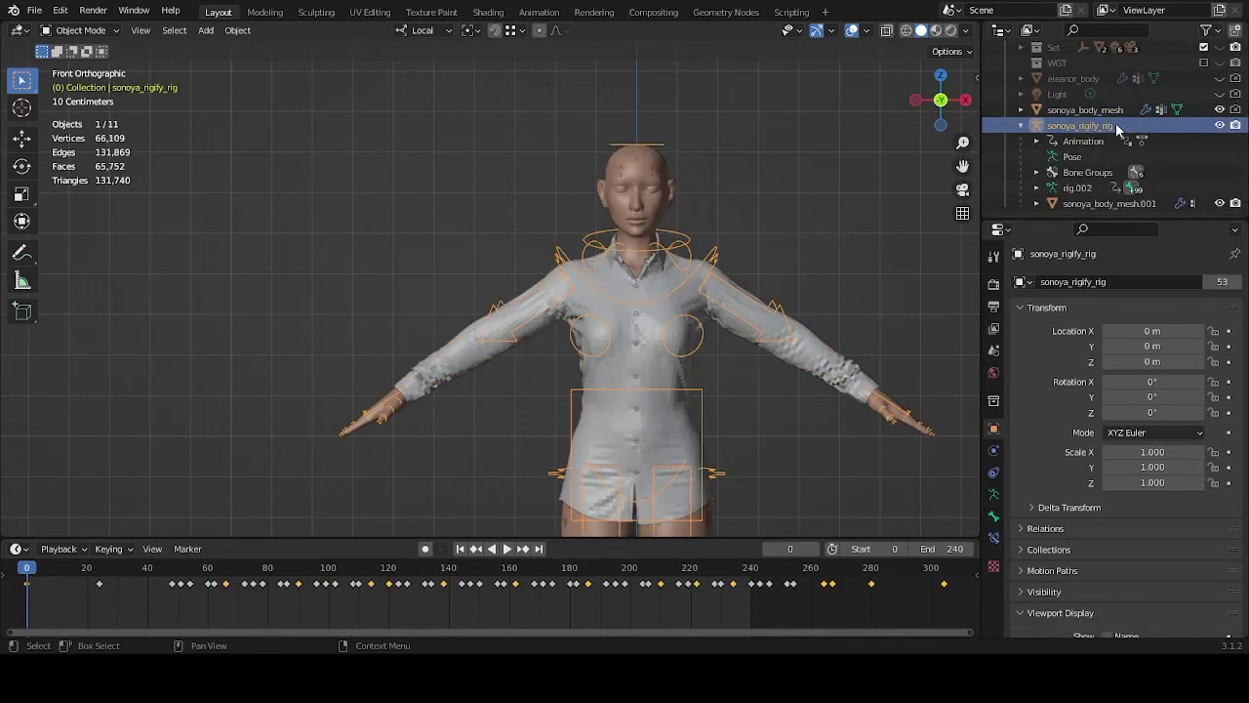
click(1109, 200)
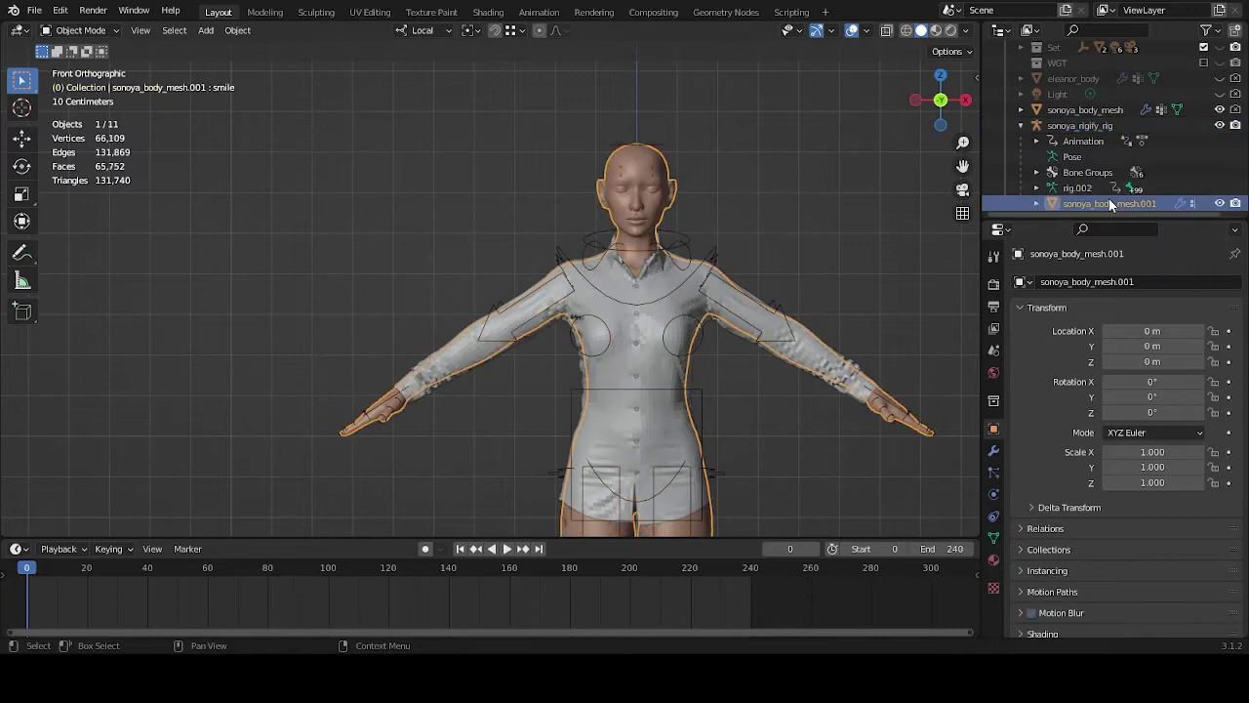
middle_drag(855, 207, 917, 216)
click(1085, 111)
click(1108, 201)
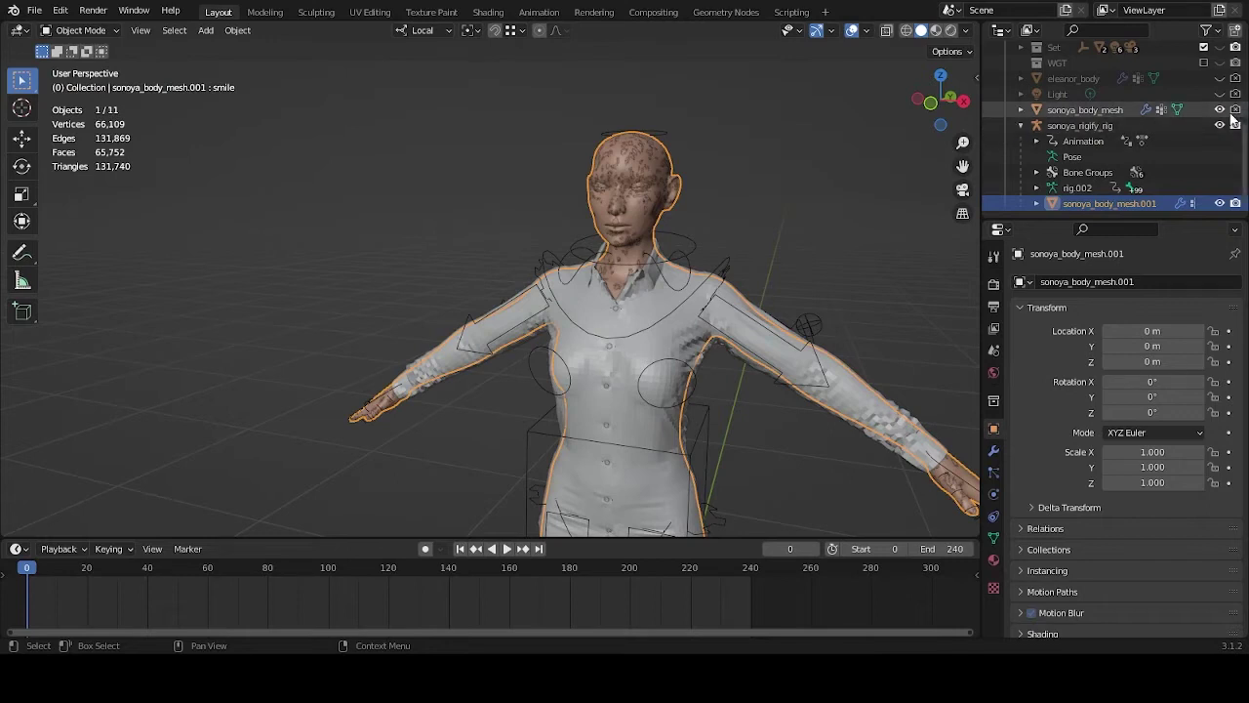
Check both body meshes once more, hide sonoya_body_mesh and select sonoya_rigify_rig.
click(1171, 110)
click(1113, 202)
click(1218, 111)
click(1080, 125)
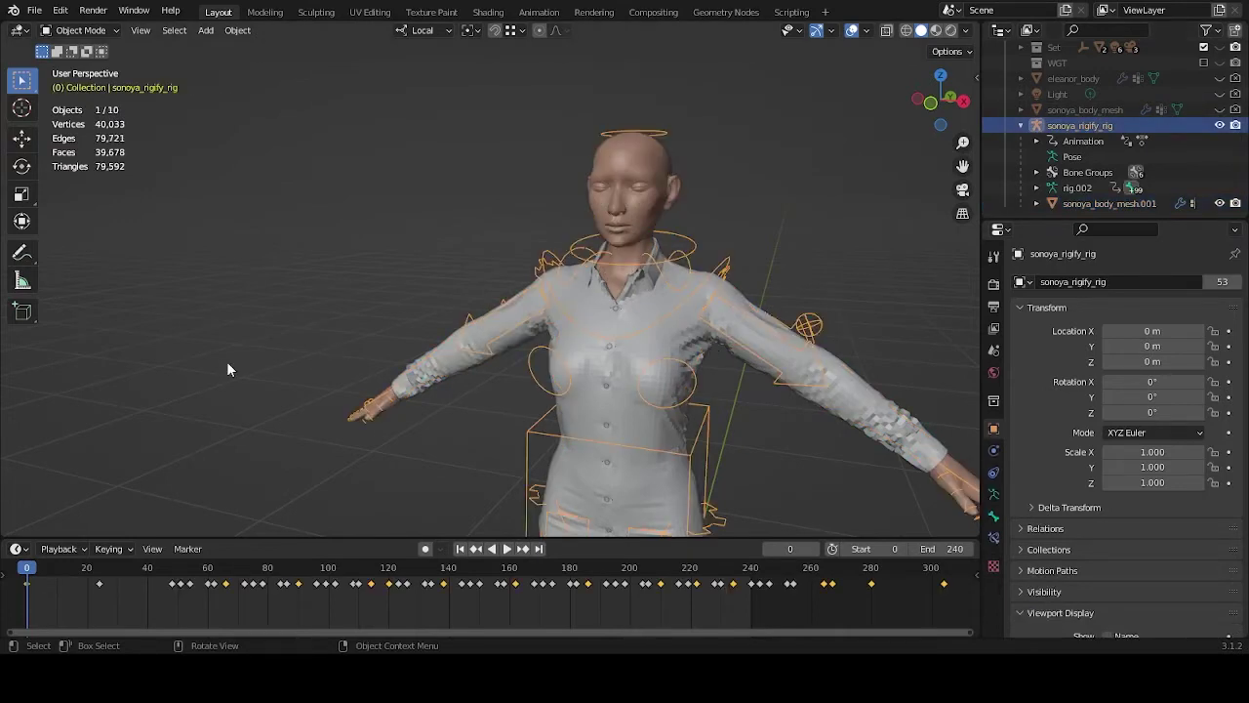
Expand processed_fabric, select shirt_body and display its modifier stack with the whole shirt in view.
scroll(1095, 157, up, 4)
click(1021, 140)
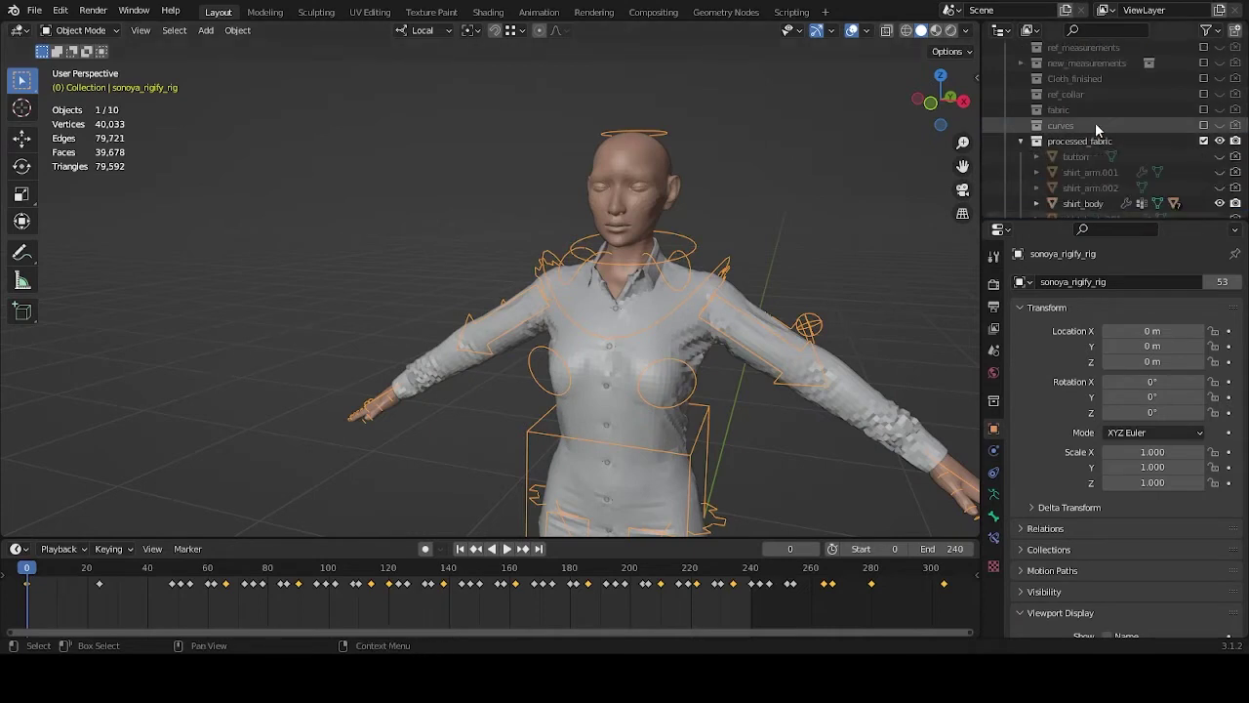
scroll(1095, 137, down, 2)
click(1083, 140)
click(994, 451)
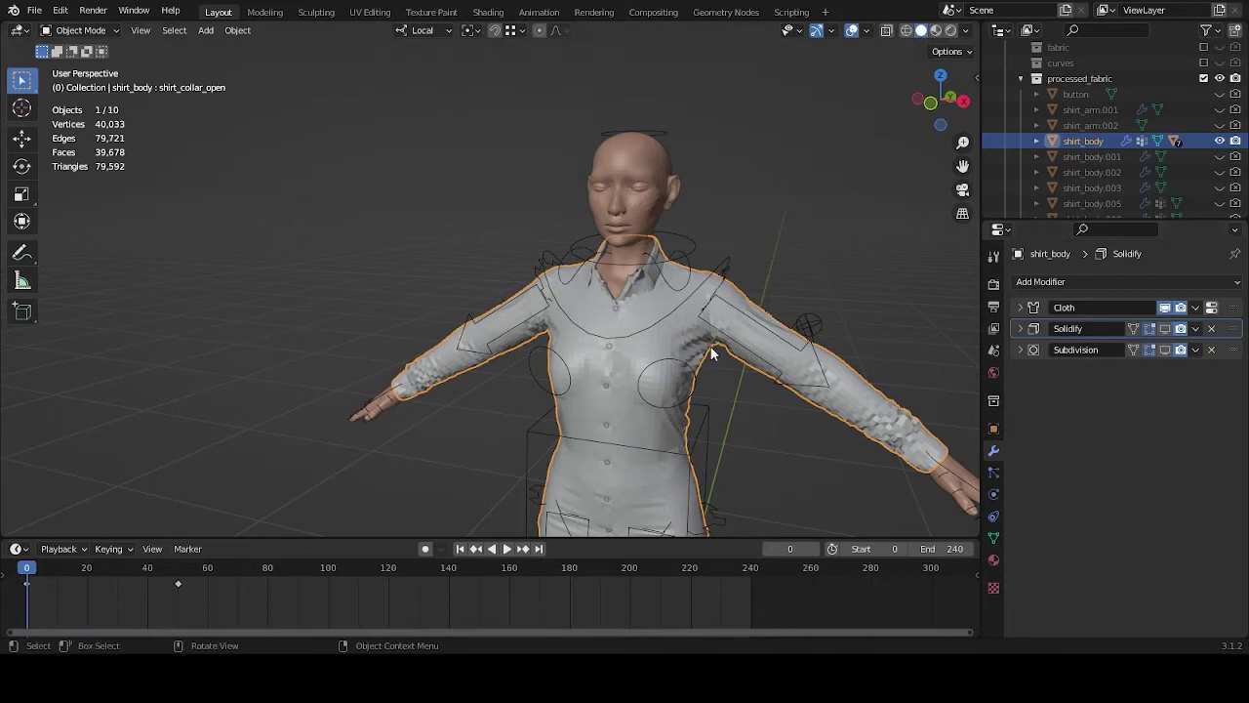
middle_drag(677, 311, 725, 293)
scroll(725, 295, down, 2)
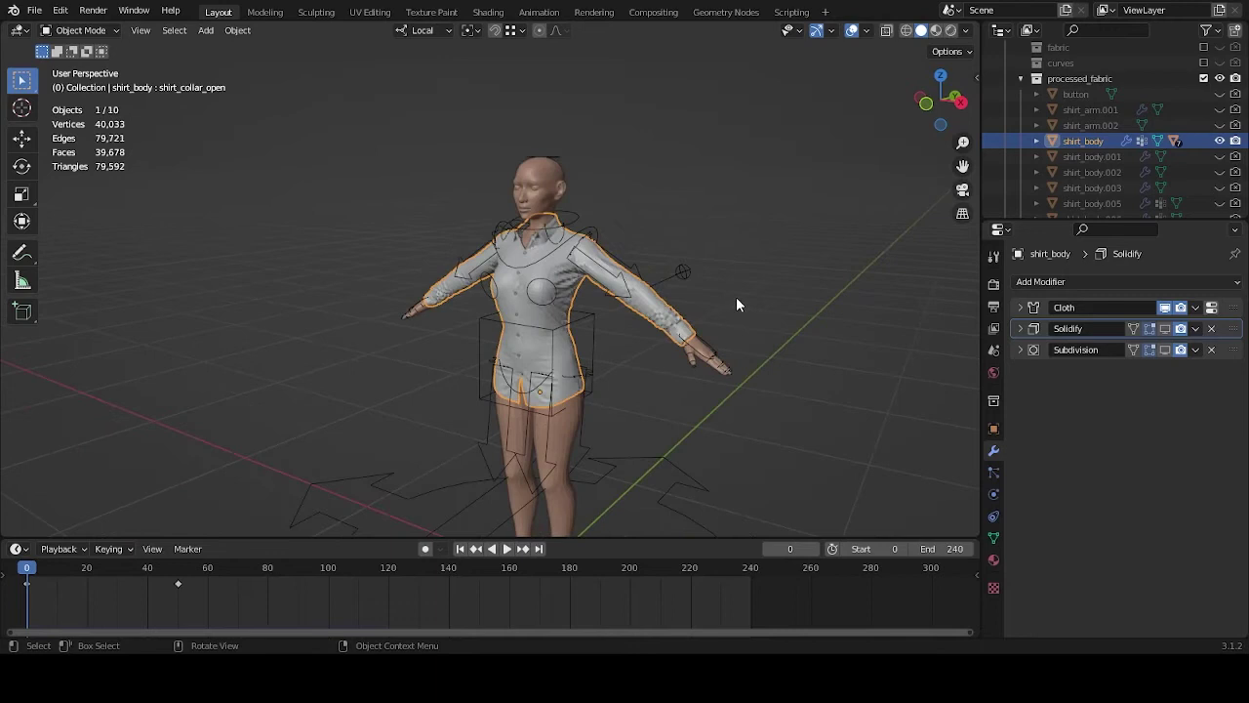
Set the end frame of shirt_body's cloth cache to 120 and bake the simulation.
click(994, 516)
click(995, 496)
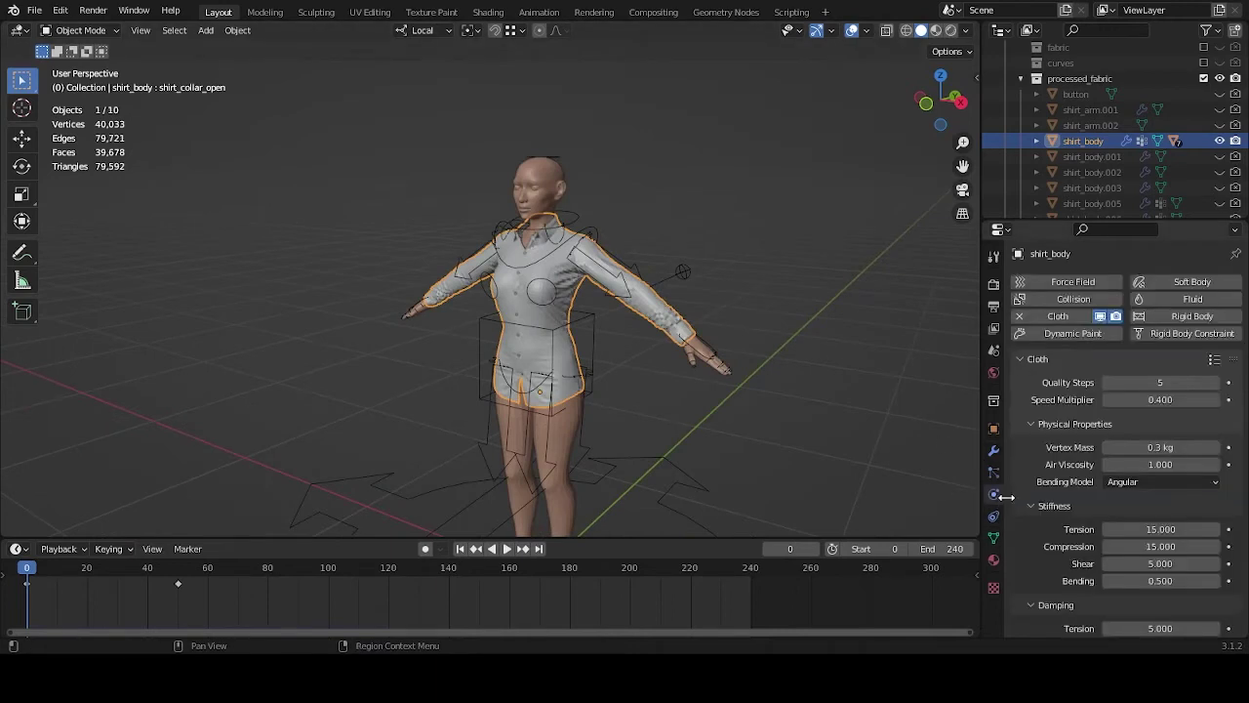
scroll(1048, 515, down, 12)
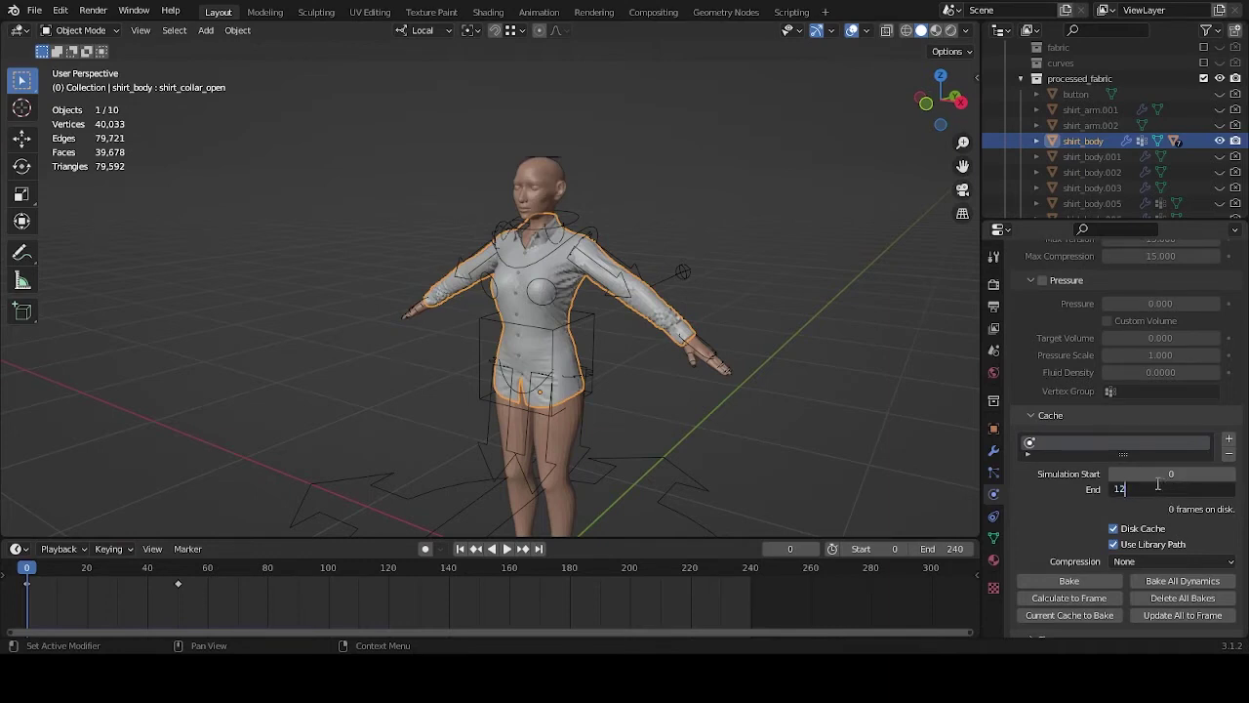
key(Return)
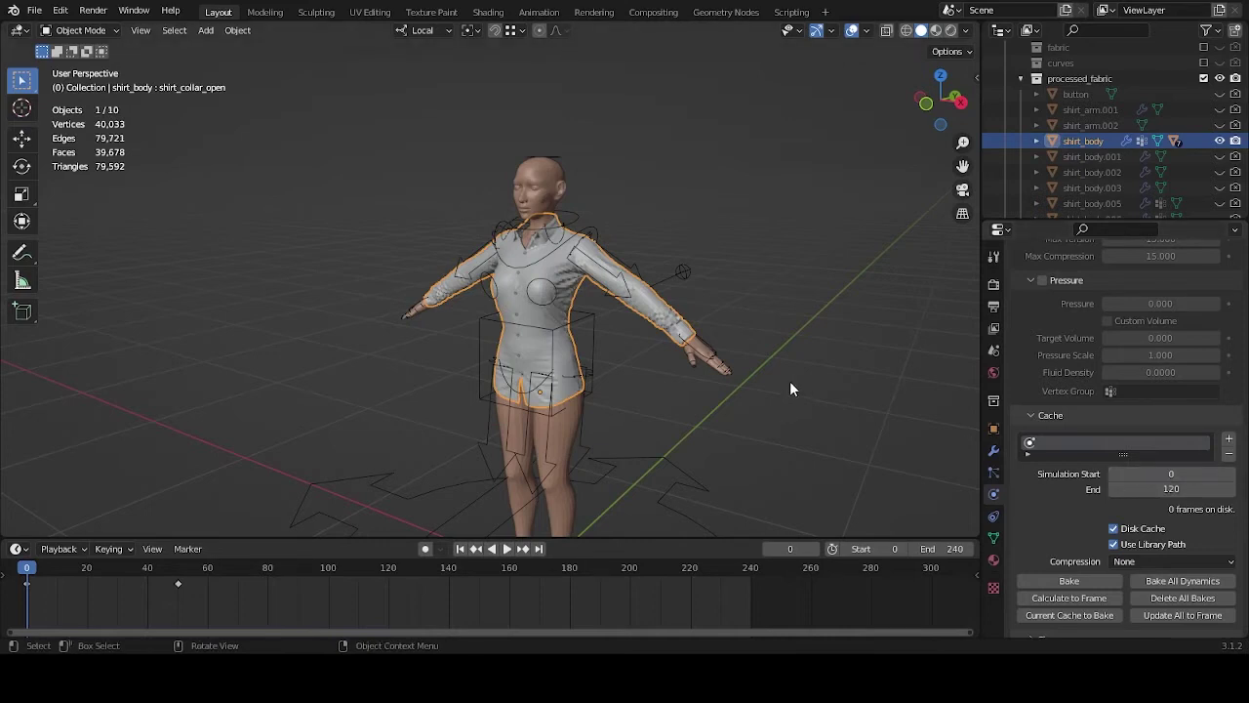
click(1094, 580)
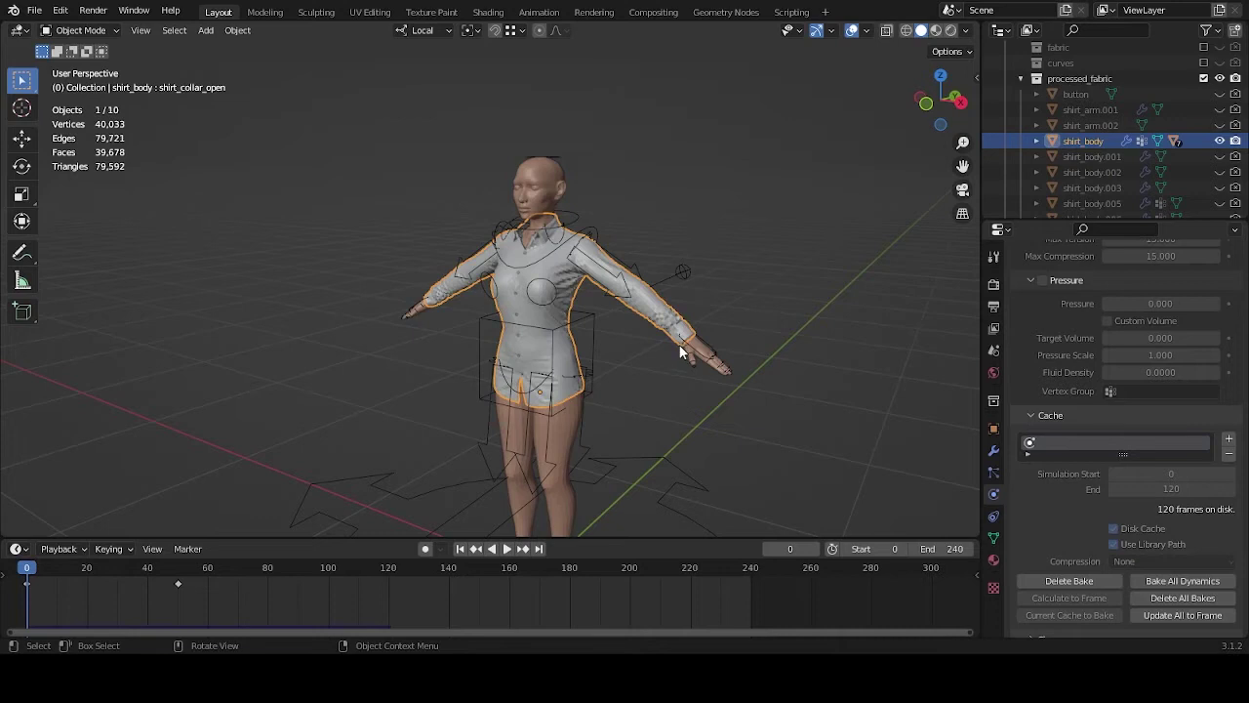
Play back the baked shirt simulation on the walking character, viewing it from the front, and stop it.
middle_drag(675, 369, 698, 370)
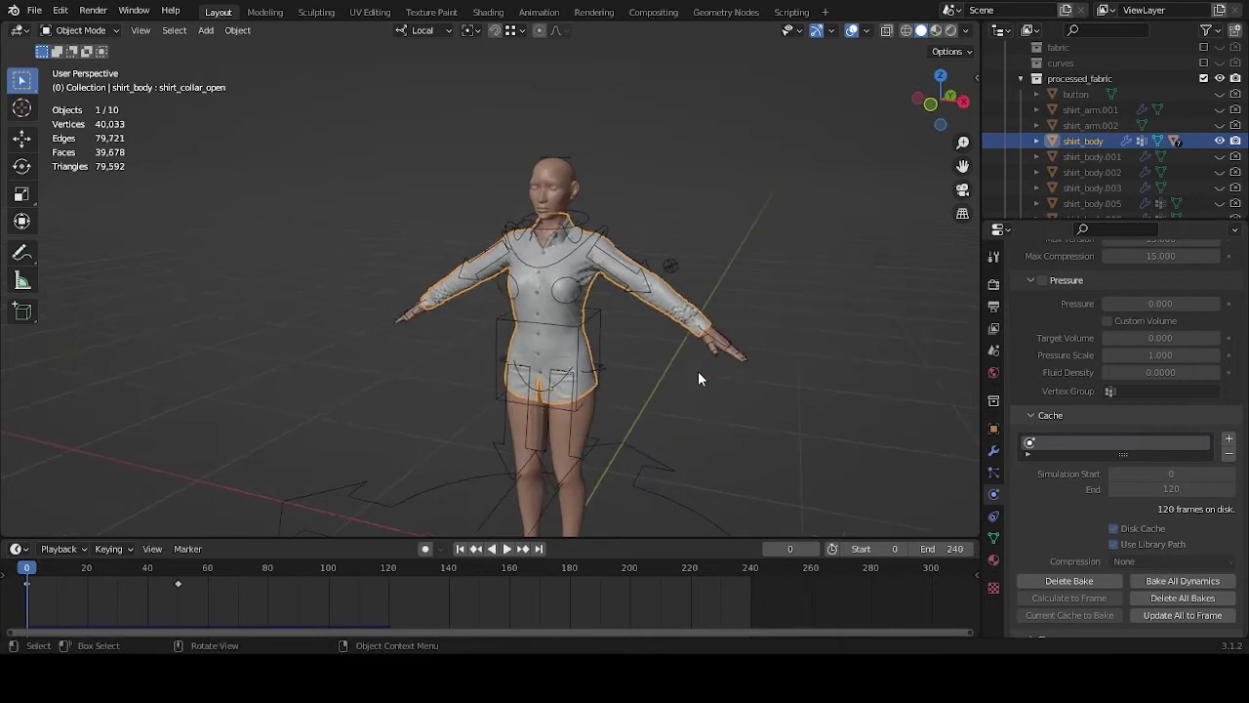
key(space)
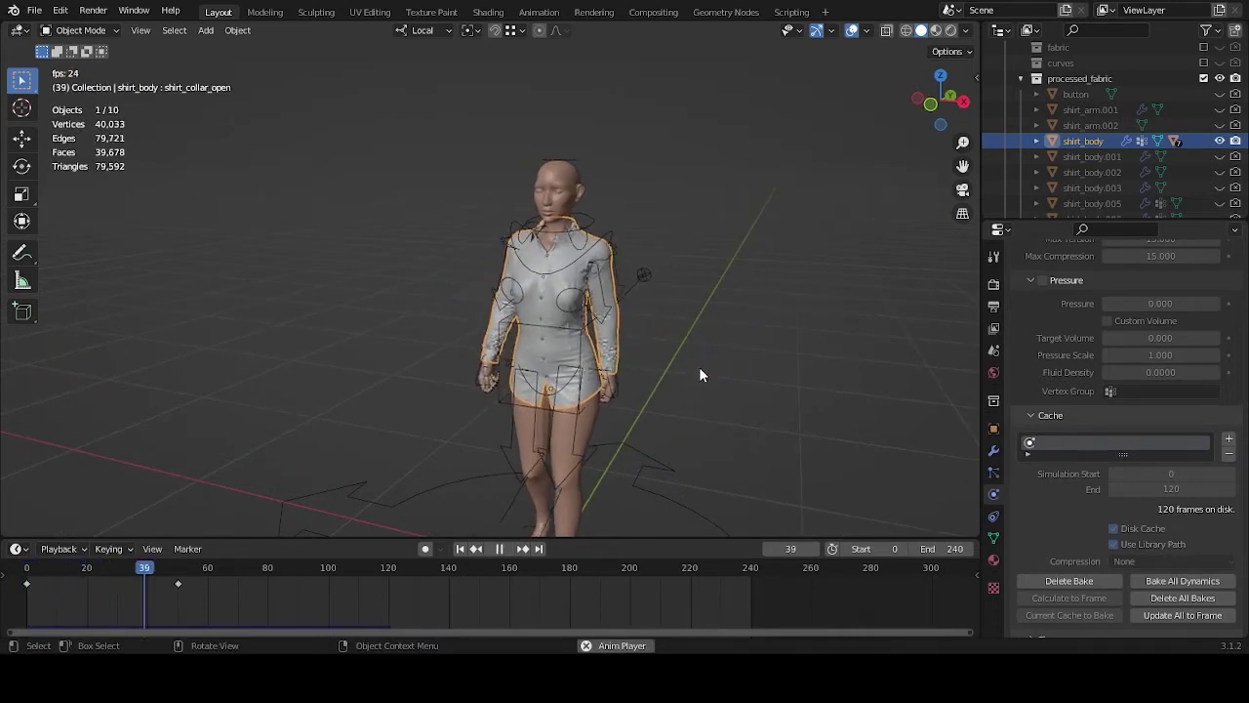
middle_drag(698, 363, 683, 365)
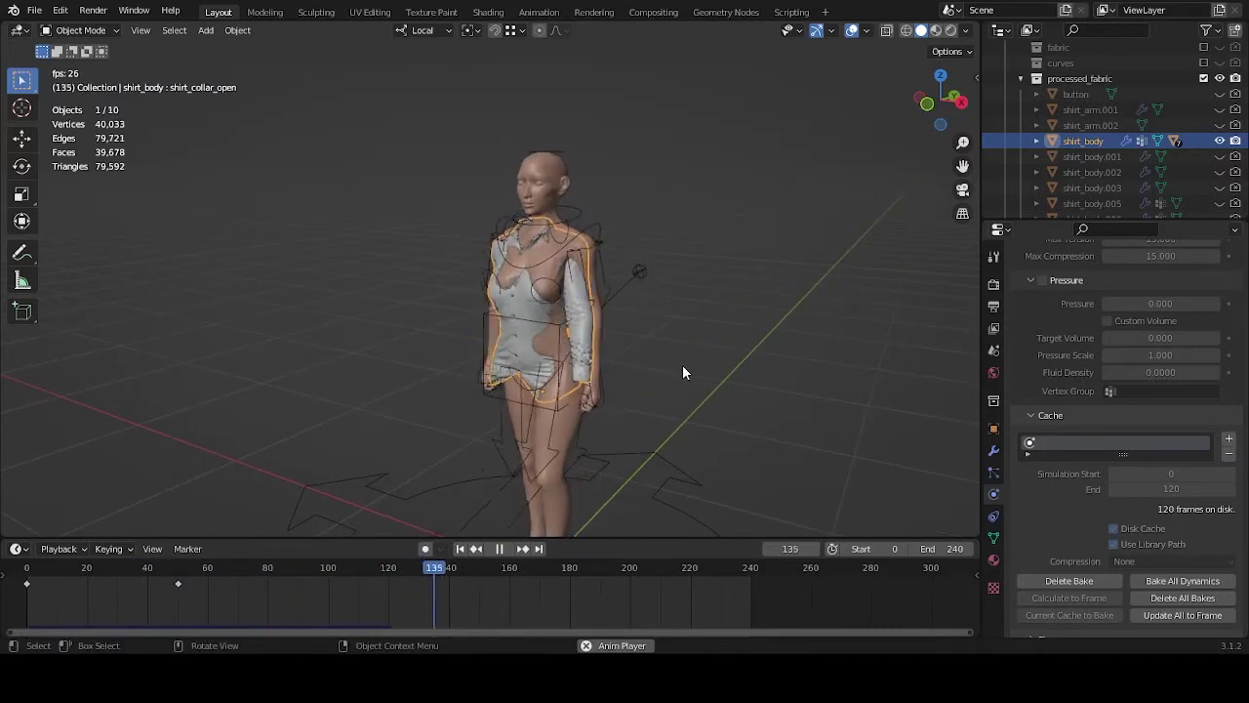
key(space)
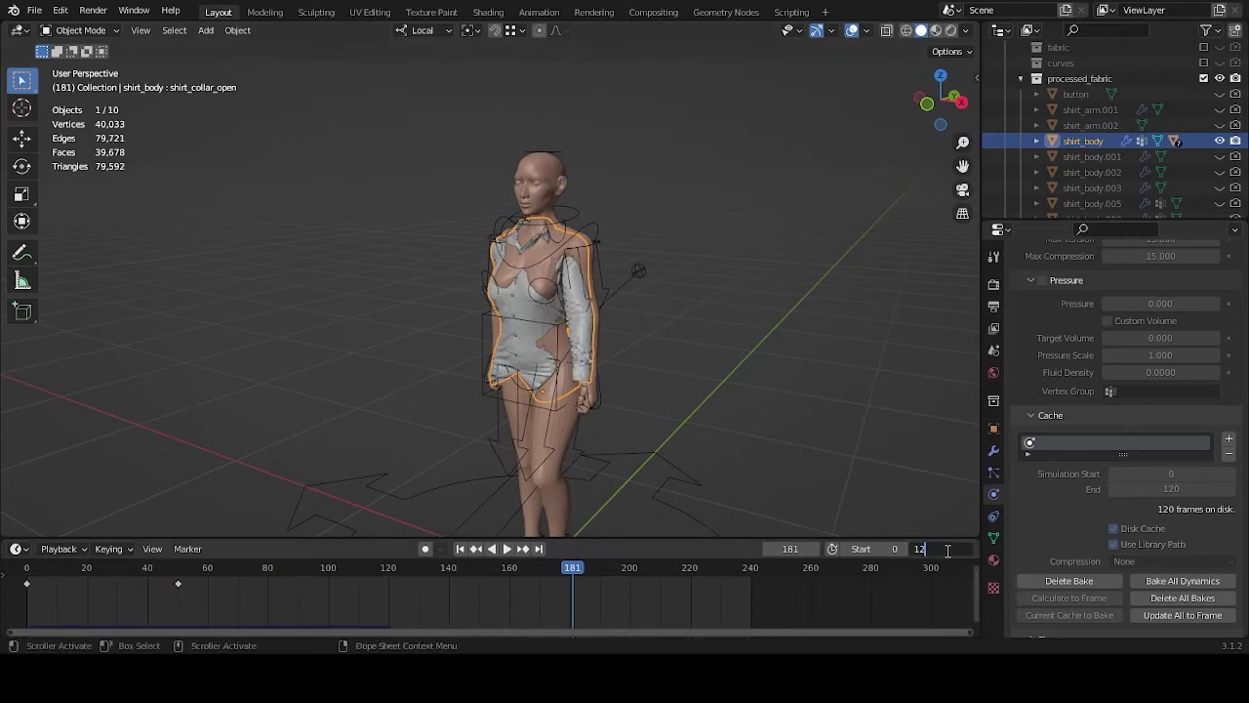
Set the scene's end frame to 120 and replay the animation from frame 0.
key(Return)
click(24, 573)
key(space)
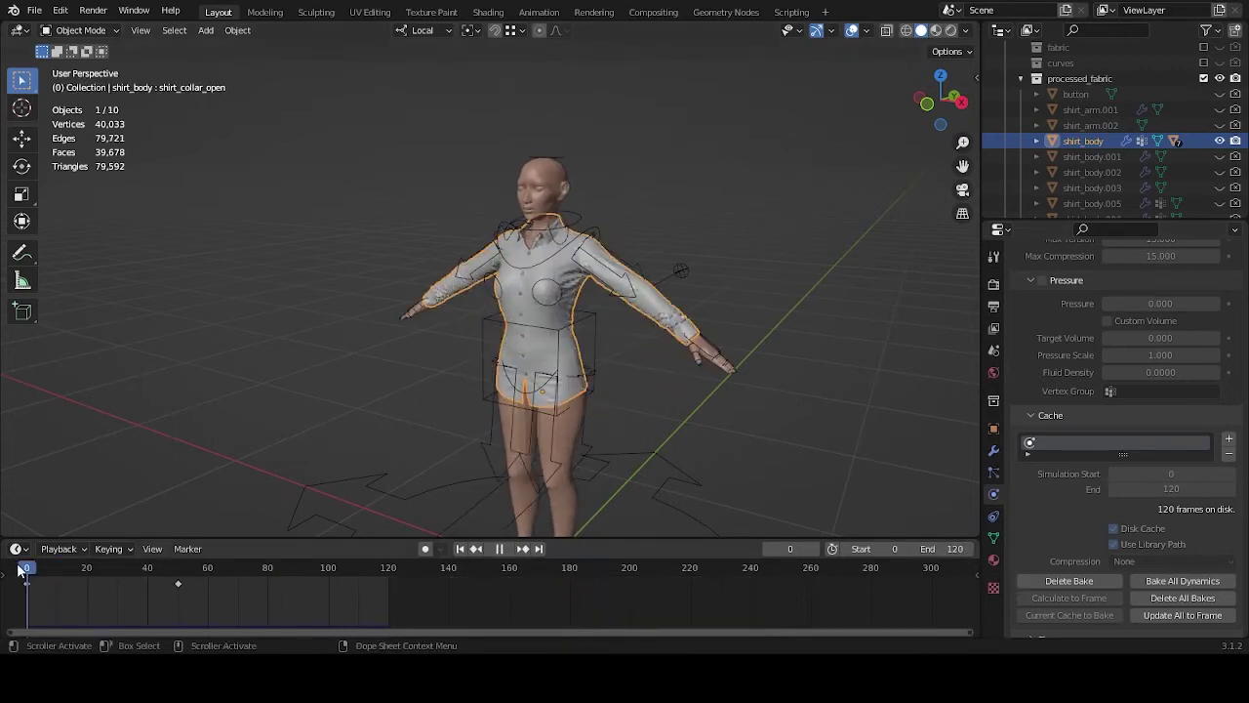
key(space)
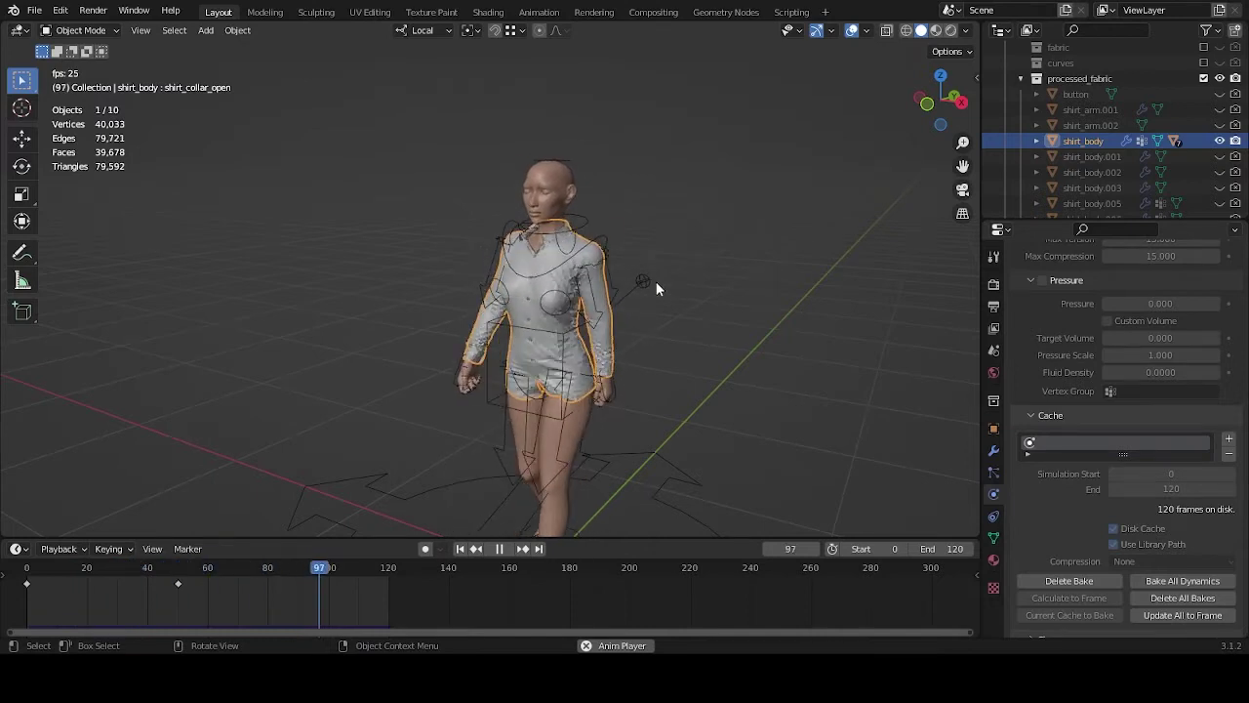
Collapse the processed_fabric collection and hide sonoya_rigify_rig.
scroll(658, 287, up, 2)
click(1022, 78)
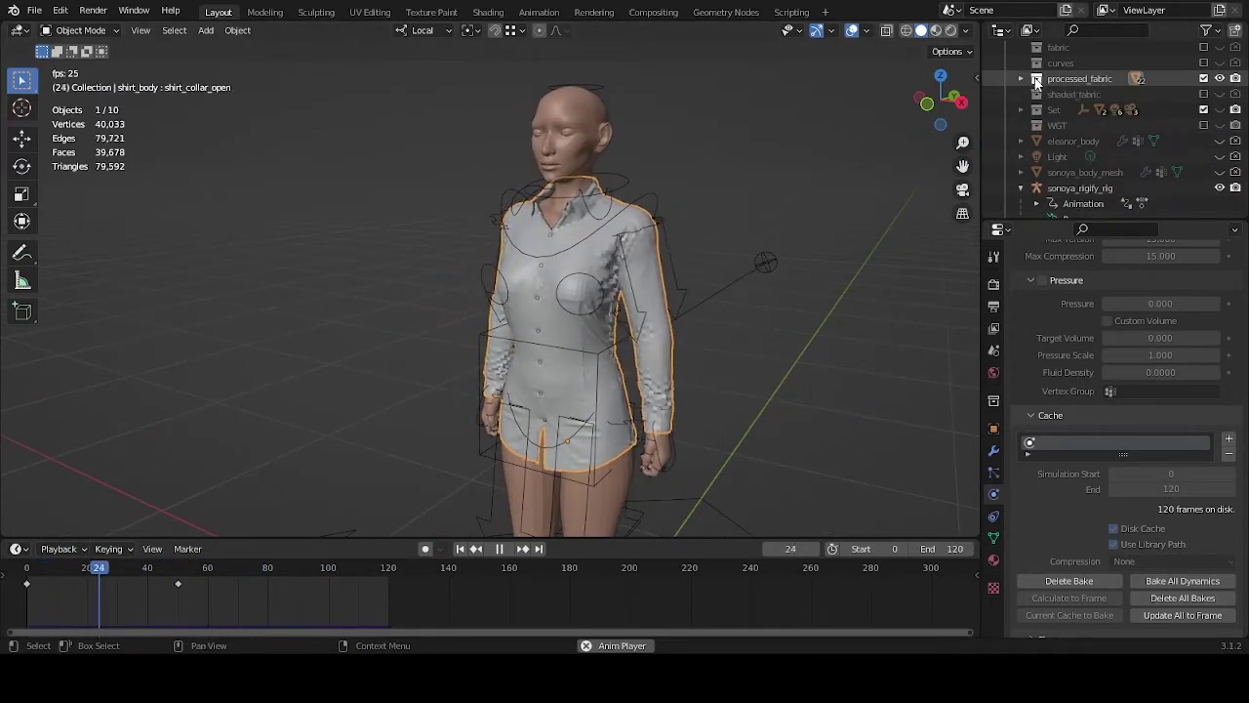
click(1219, 187)
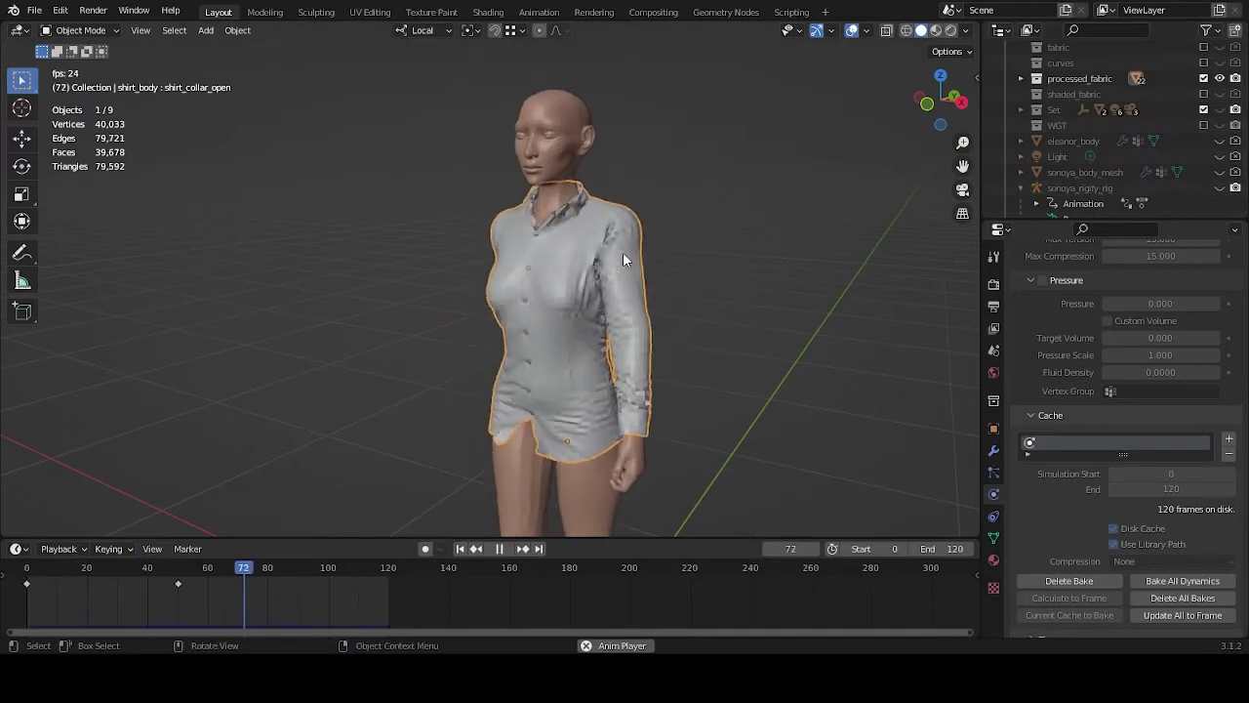
Examine the moving shirt during playback from the side, the front and close up around the collar and chest.
middle_drag(625, 259, 740, 253)
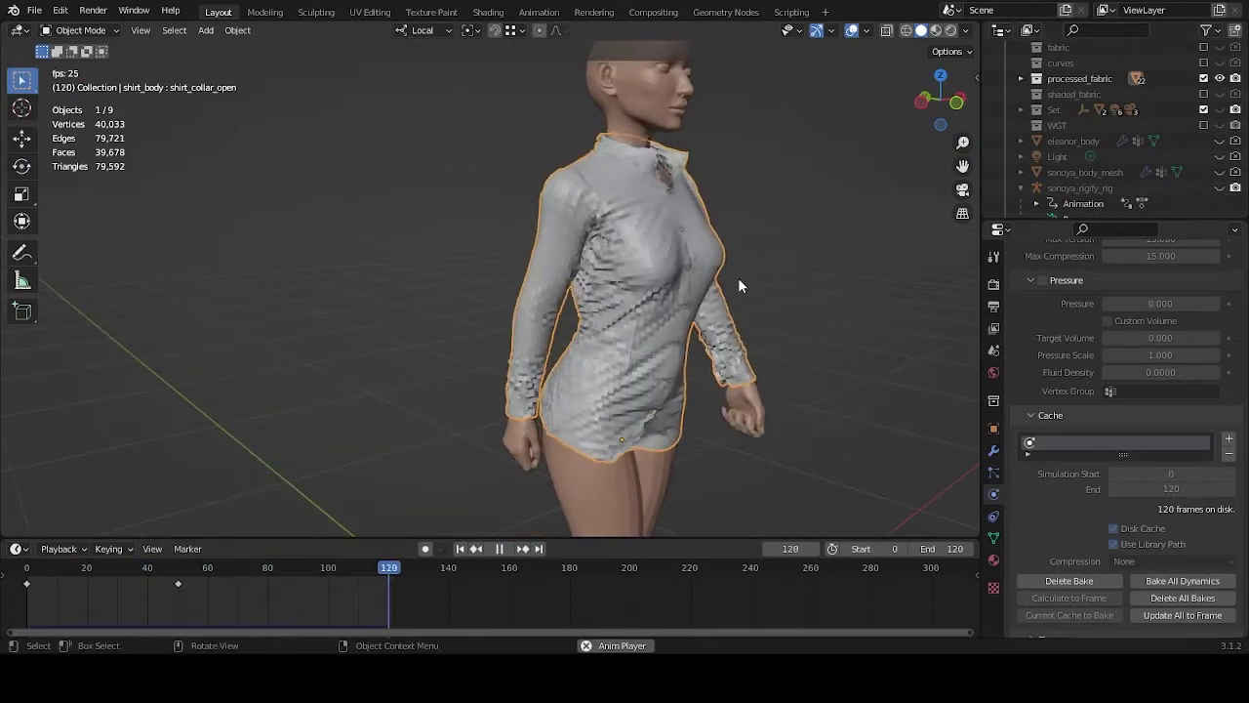
middle_drag(770, 304, 635, 344)
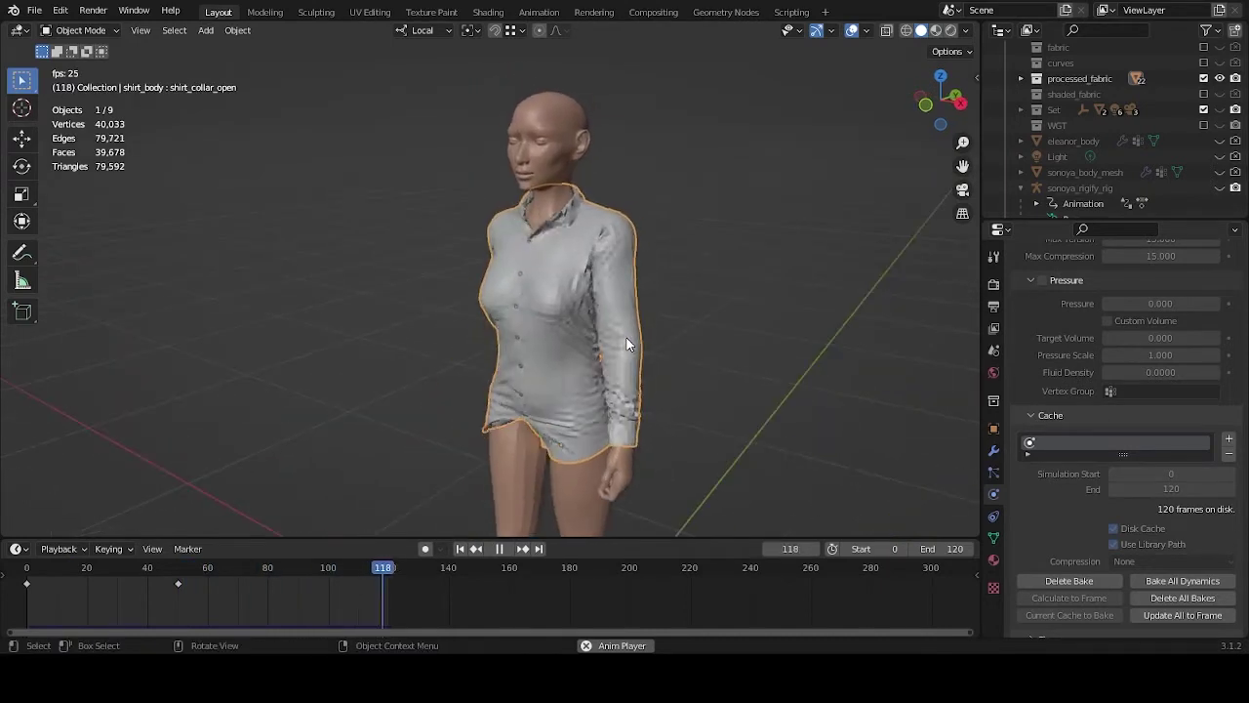
scroll(627, 338, up, 4)
middle_drag(624, 336, 595, 332)
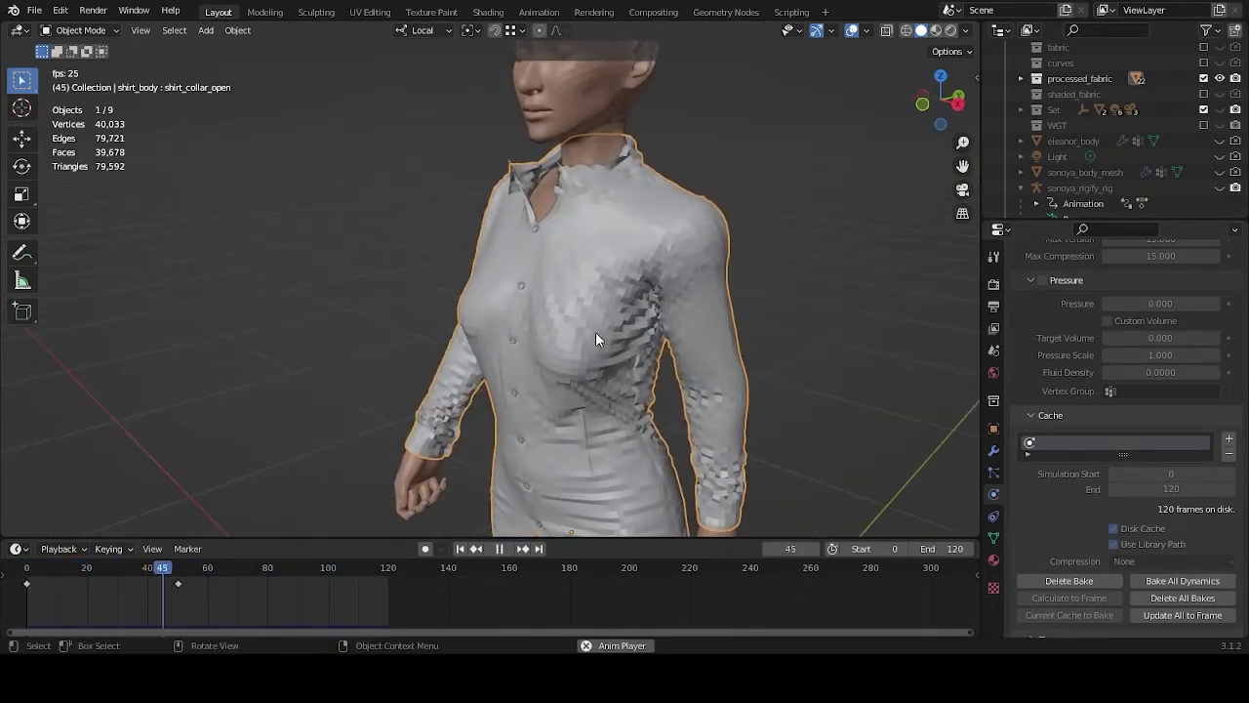
scroll(575, 304, up, 1)
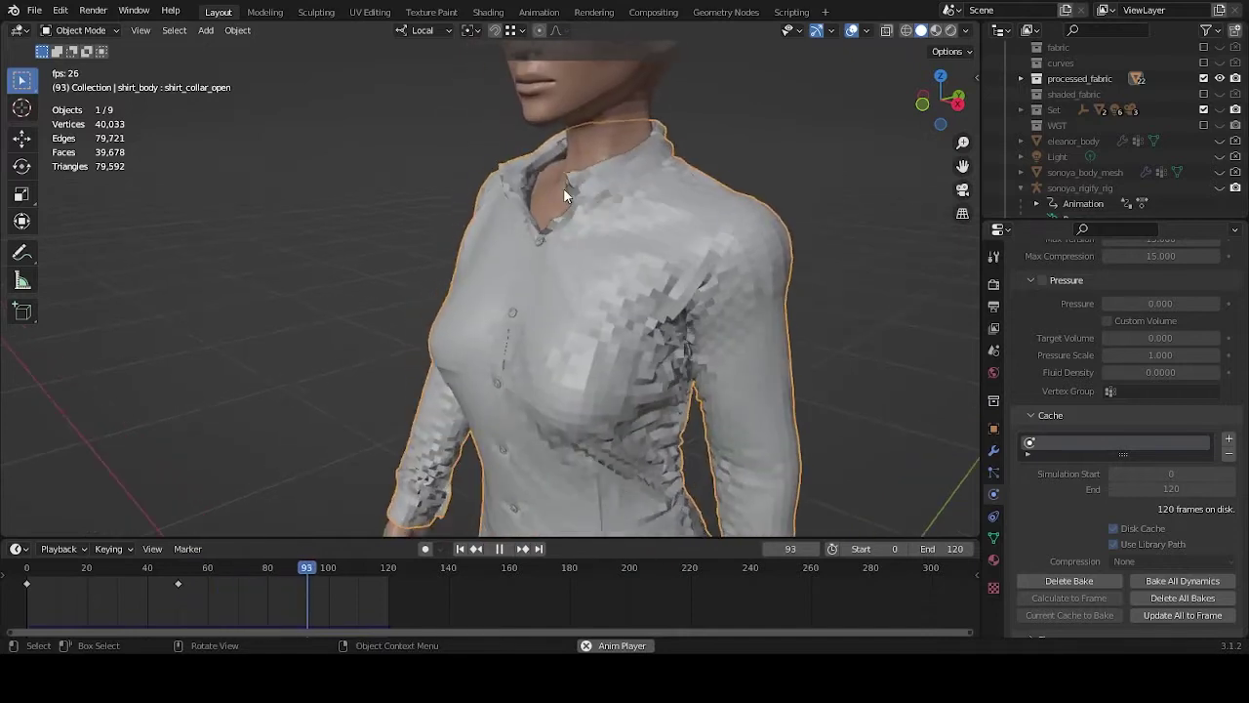
middle_drag(555, 257, 660, 291)
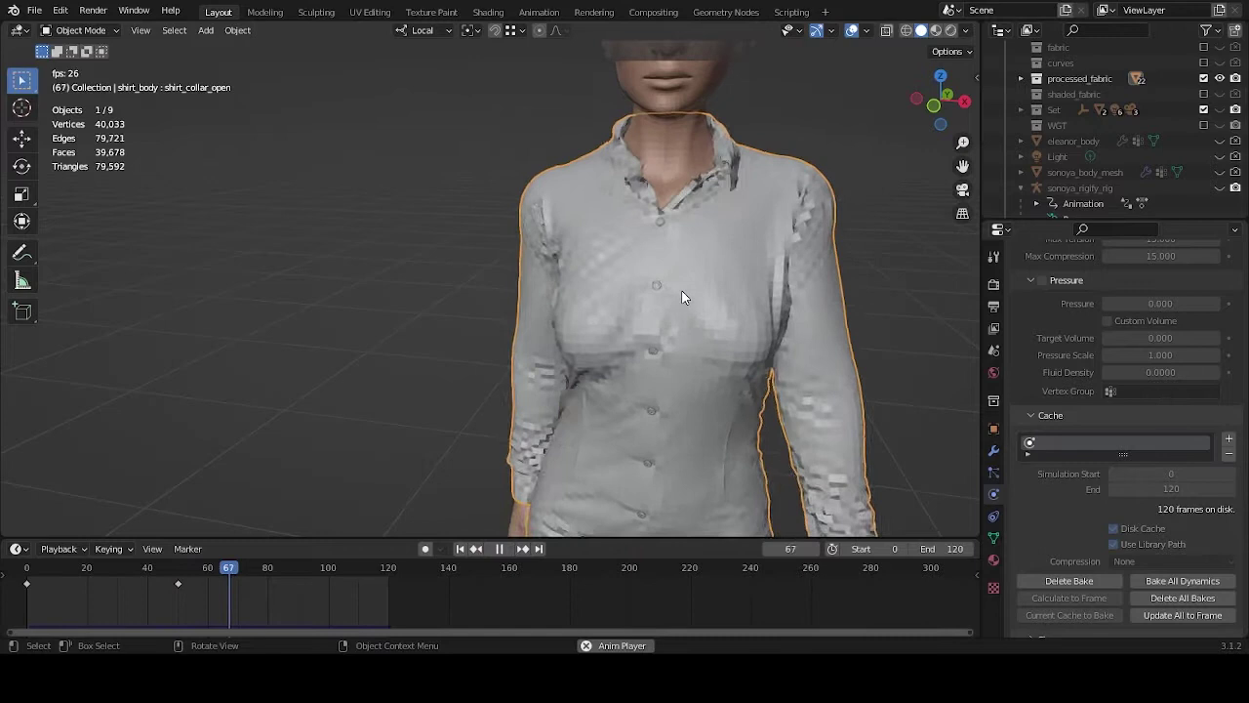
Stop the playback, return to frame 0 and examine the shirt's collar and sleeves in the starting pose.
key(space)
drag(115, 584, 16, 571)
key(space)
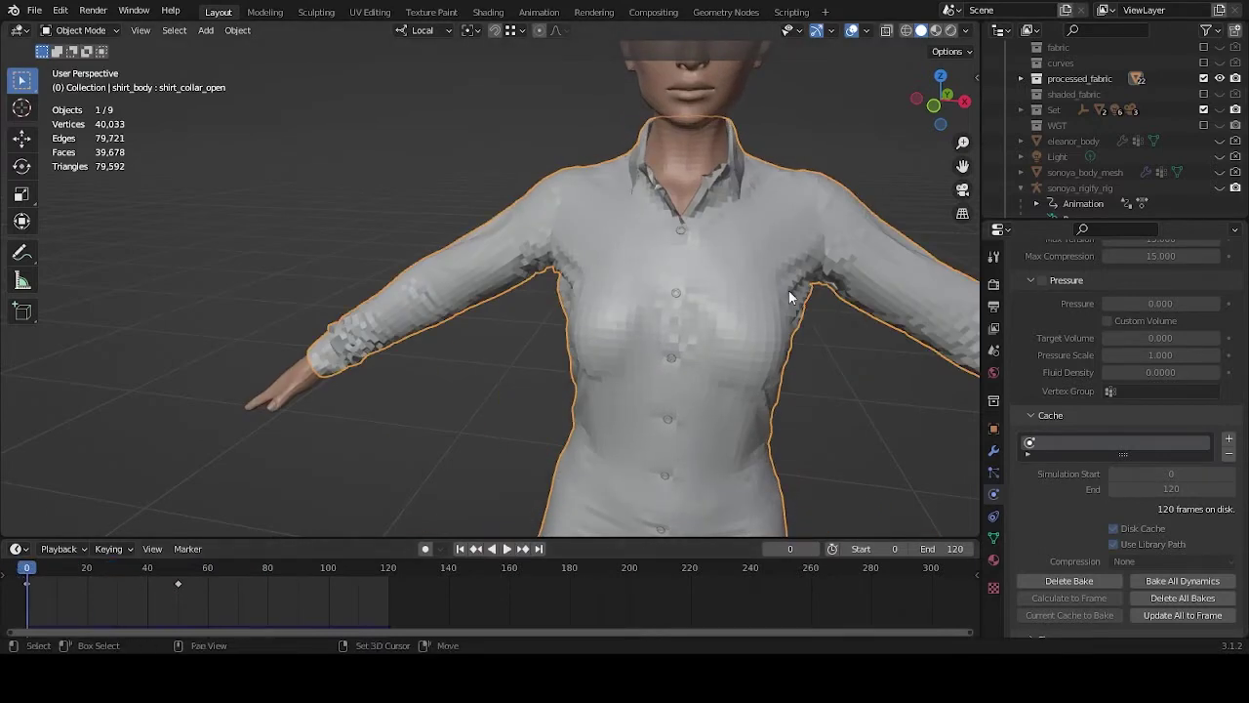
shift+middle_drag(791, 296, 711, 347)
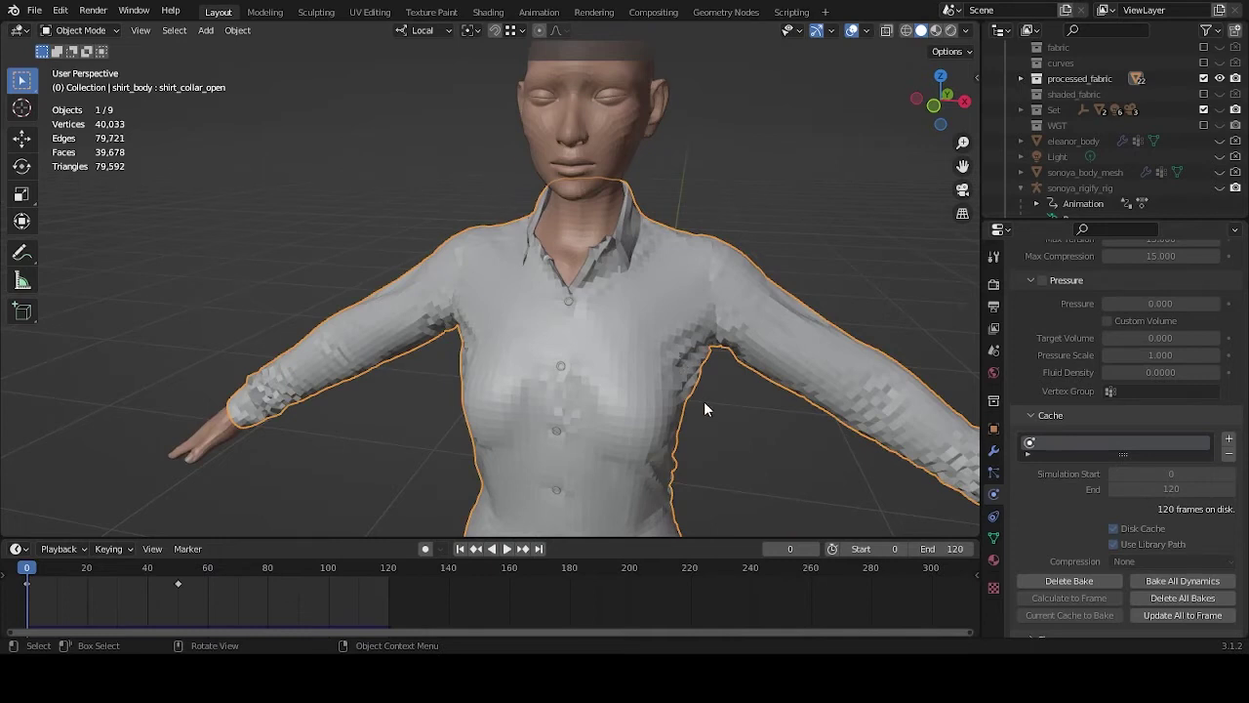
middle_drag(705, 402, 685, 399)
click(699, 363)
click(926, 439)
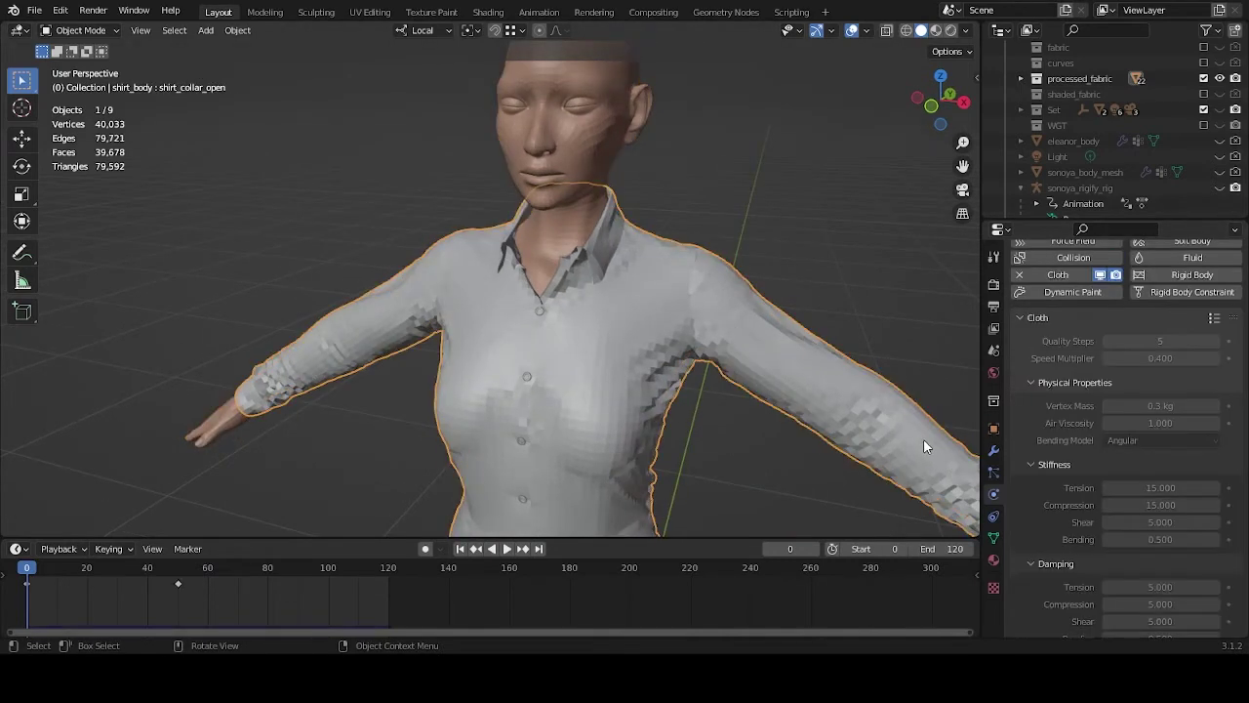
Select the open_collar vertex group's vertices in Edit Mode and examine the pinned points on the collar.
click(993, 539)
middle_drag(825, 395, 798, 411)
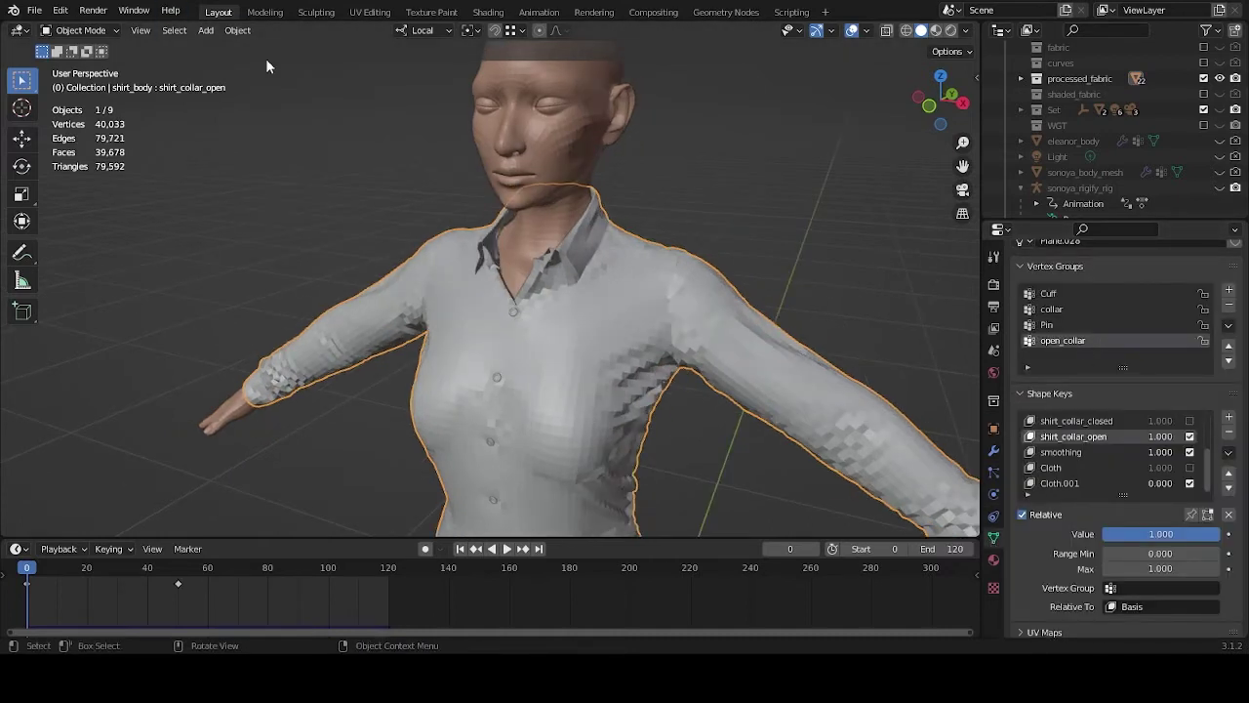
key(Tab)
scroll(755, 308, up, 2)
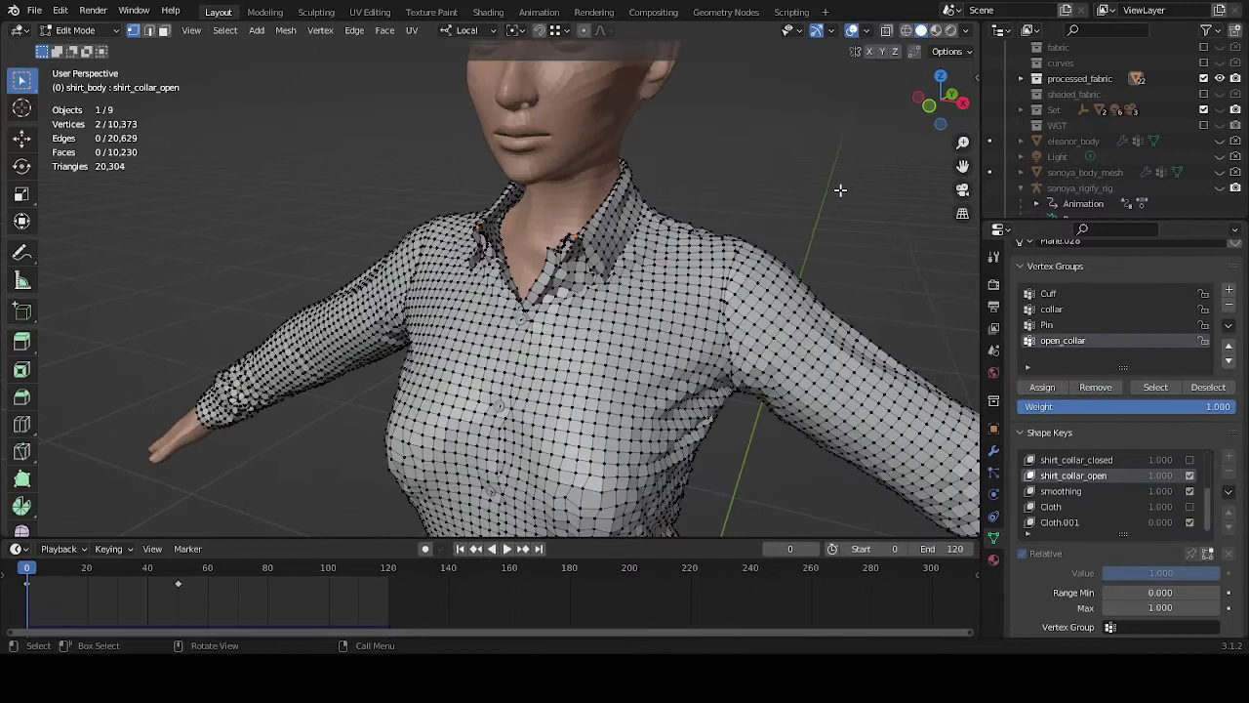
click(1156, 387)
key(KP_Decimal)
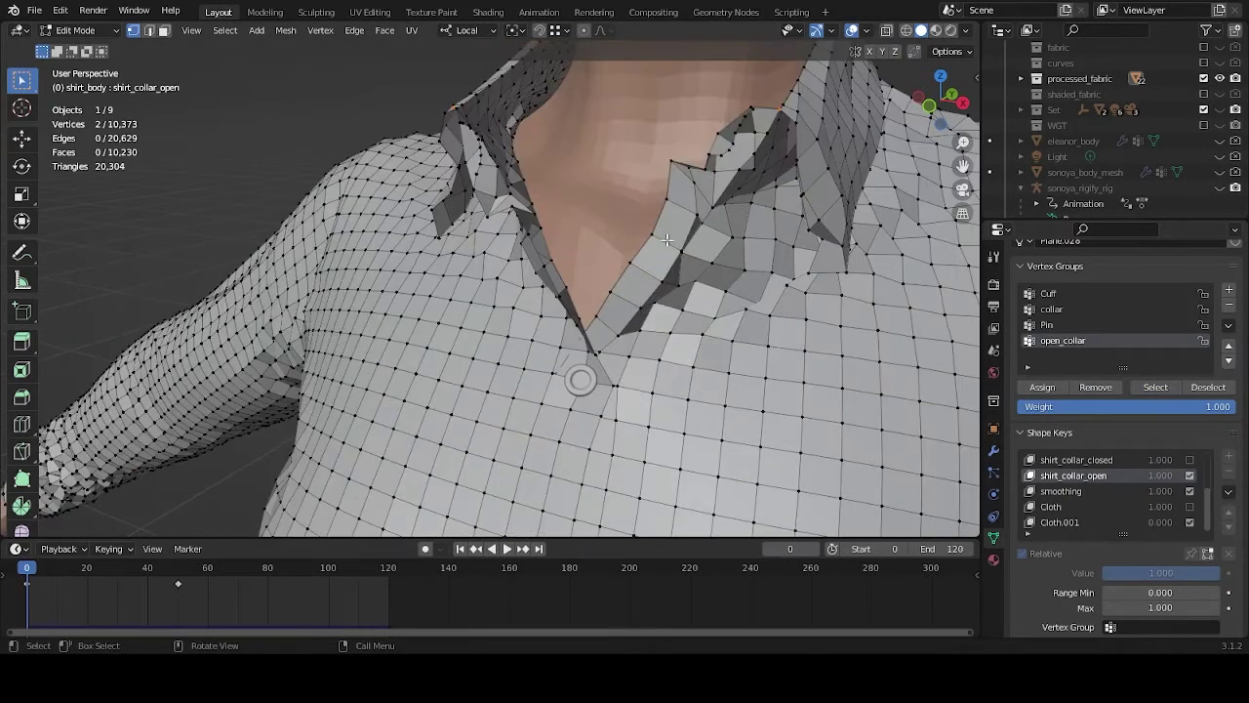
middle_drag(737, 171, 774, 223)
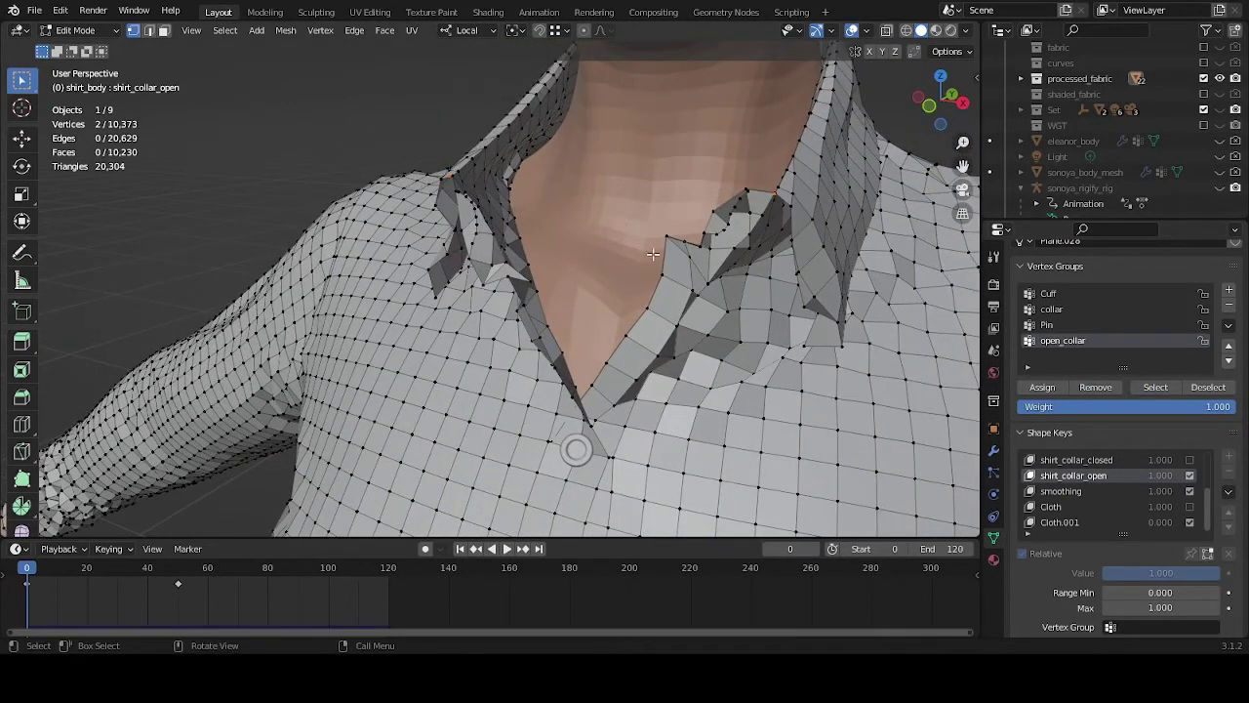
scroll(651, 252, down, 3)
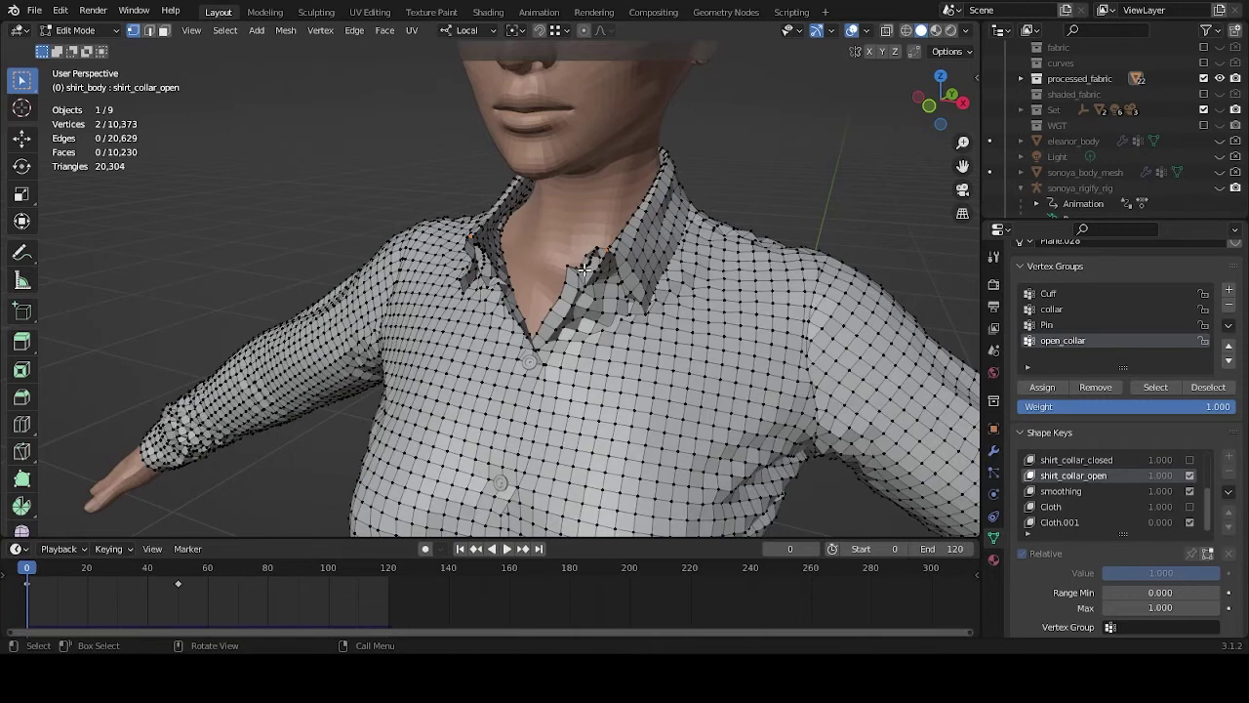
Expand the cloth simulation's Shape settings to check which vertex group pins the shirt.
click(995, 497)
scroll(1054, 503, down, 15)
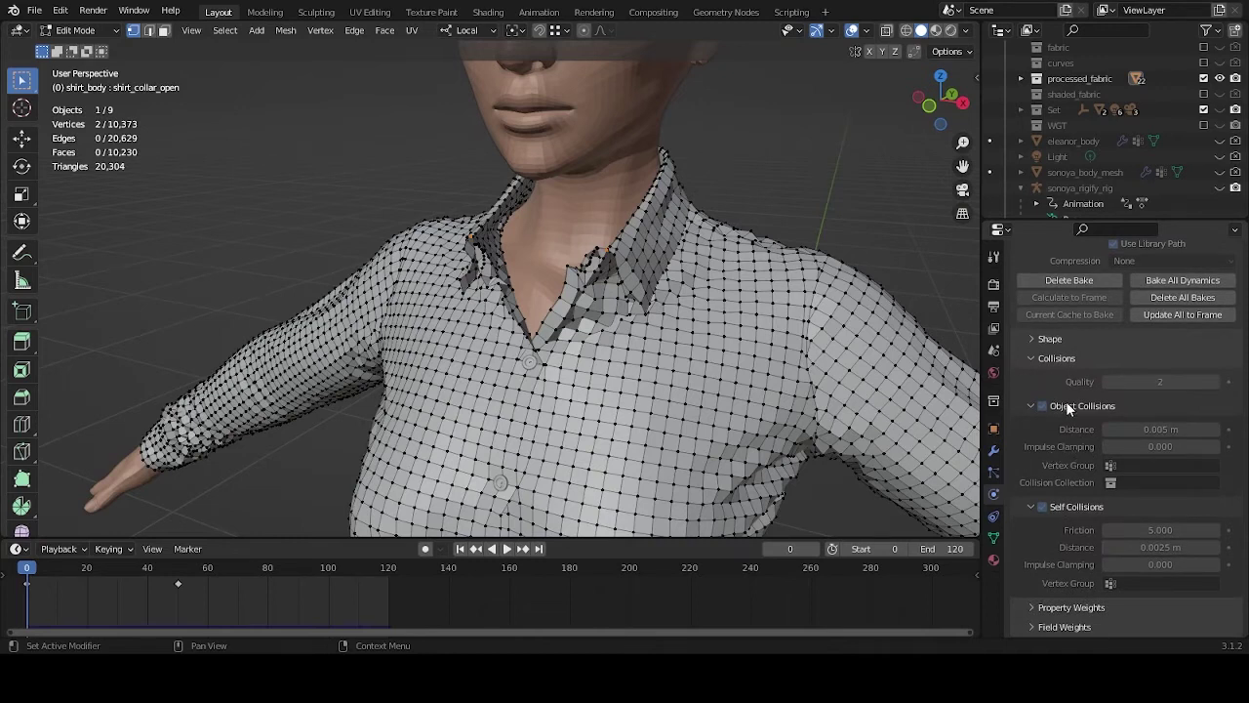
click(1050, 339)
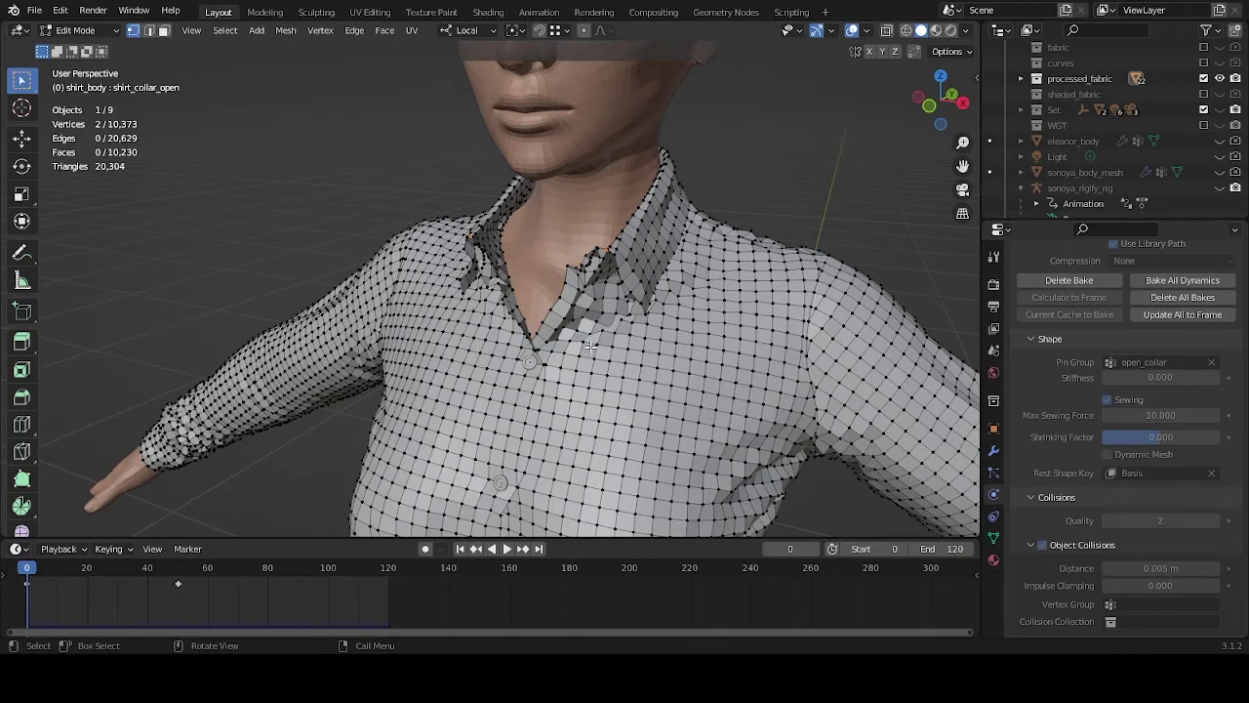
Return to Object Mode and replay the simulation to examine how the pinned collar moves.
click(83, 31)
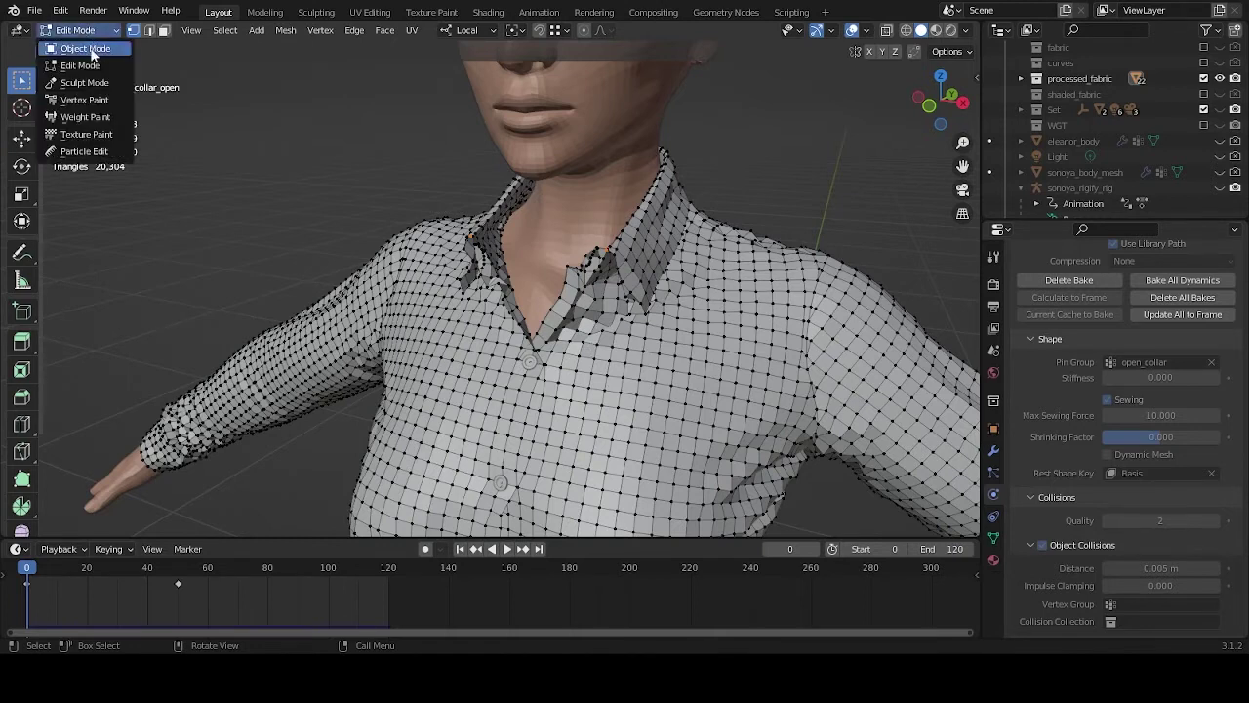
click(87, 49)
scroll(734, 320, down, 3)
key(space)
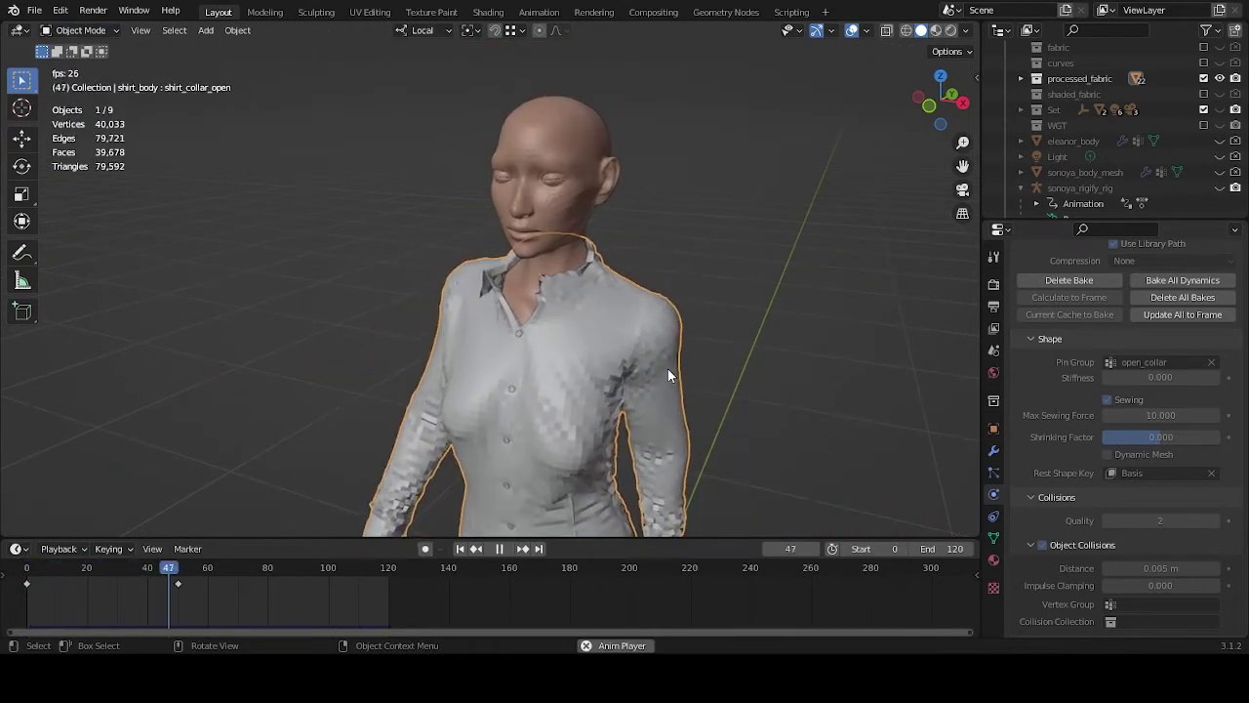
middle_drag(664, 369, 726, 358)
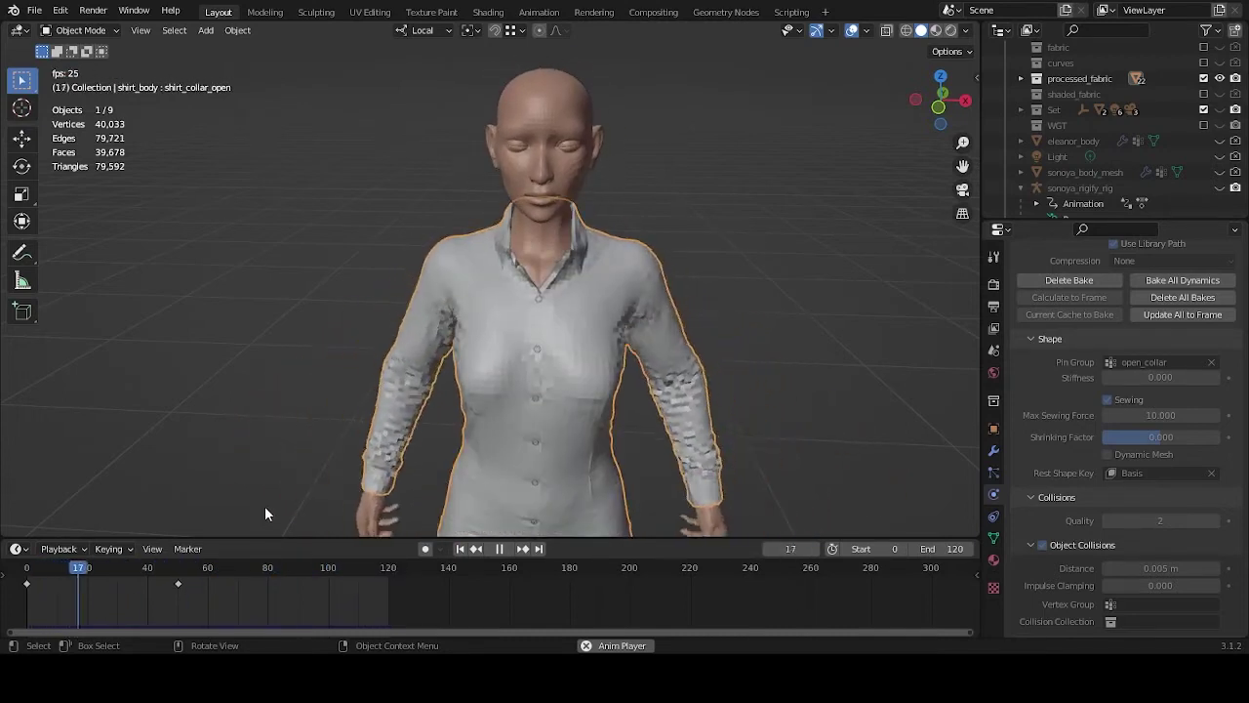
Stop the playback, go back to frame 0 and add a second cache to the shirt's cloth simulation.
key(space)
click(27, 574)
middle_drag(683, 418, 821, 454)
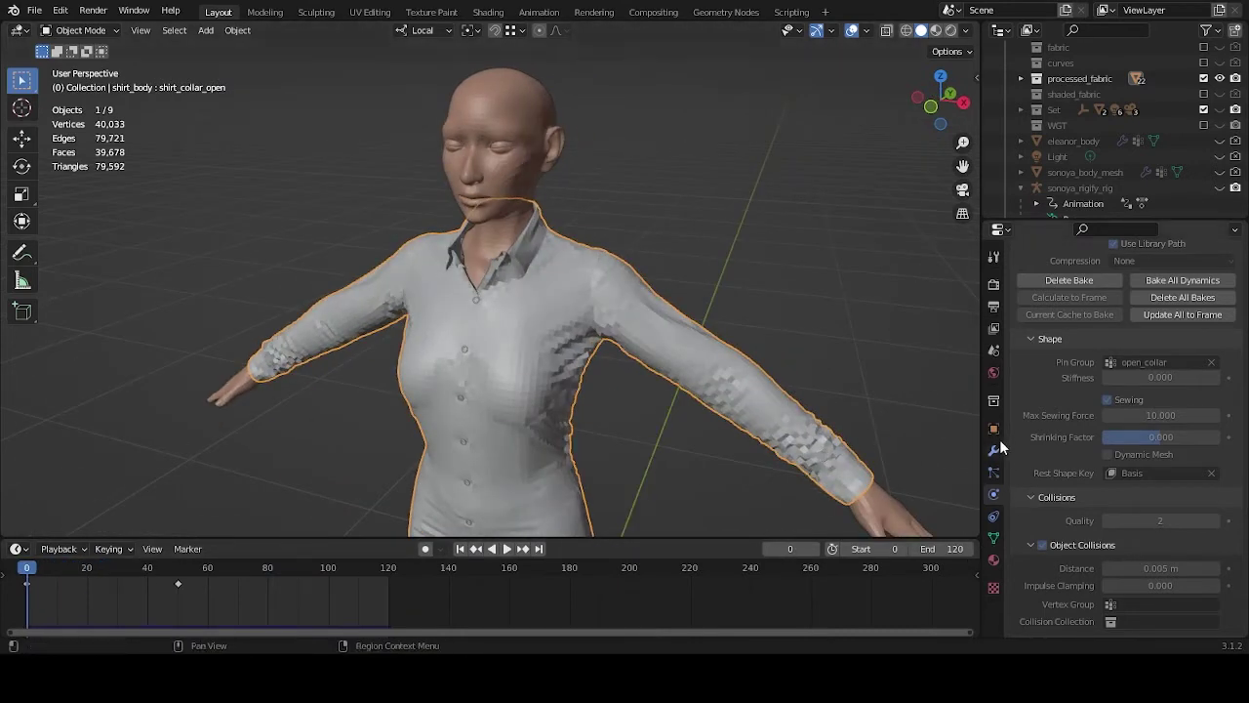
scroll(1078, 502, up, 5)
click(1230, 328)
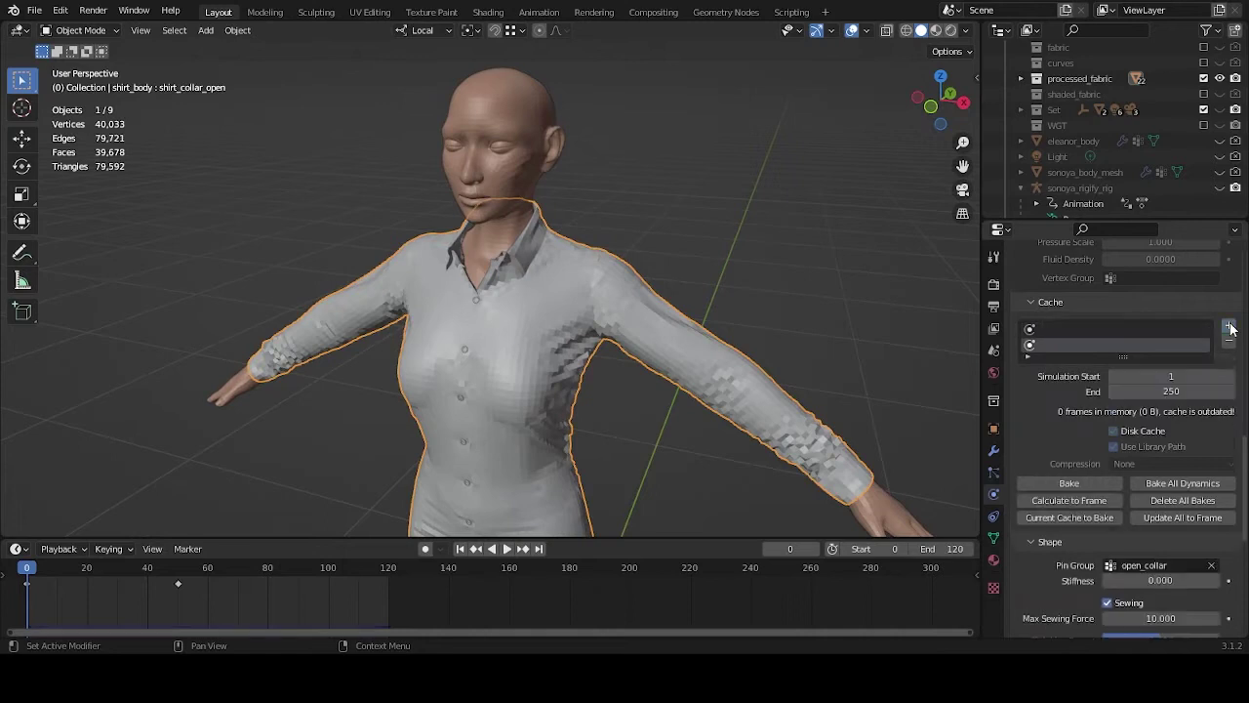
Clear the cloth's pin group and set the new cache's simulation range to frames 0 to 120.
scroll(1061, 406, down, 2)
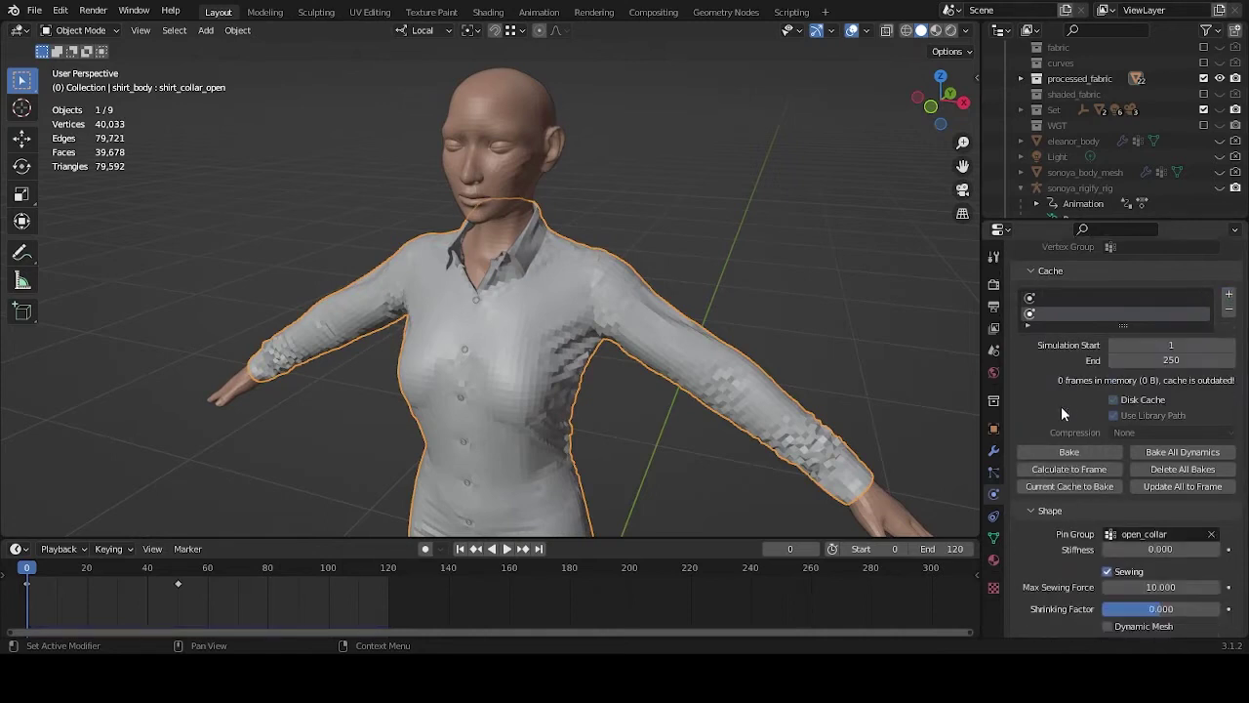
click(1212, 503)
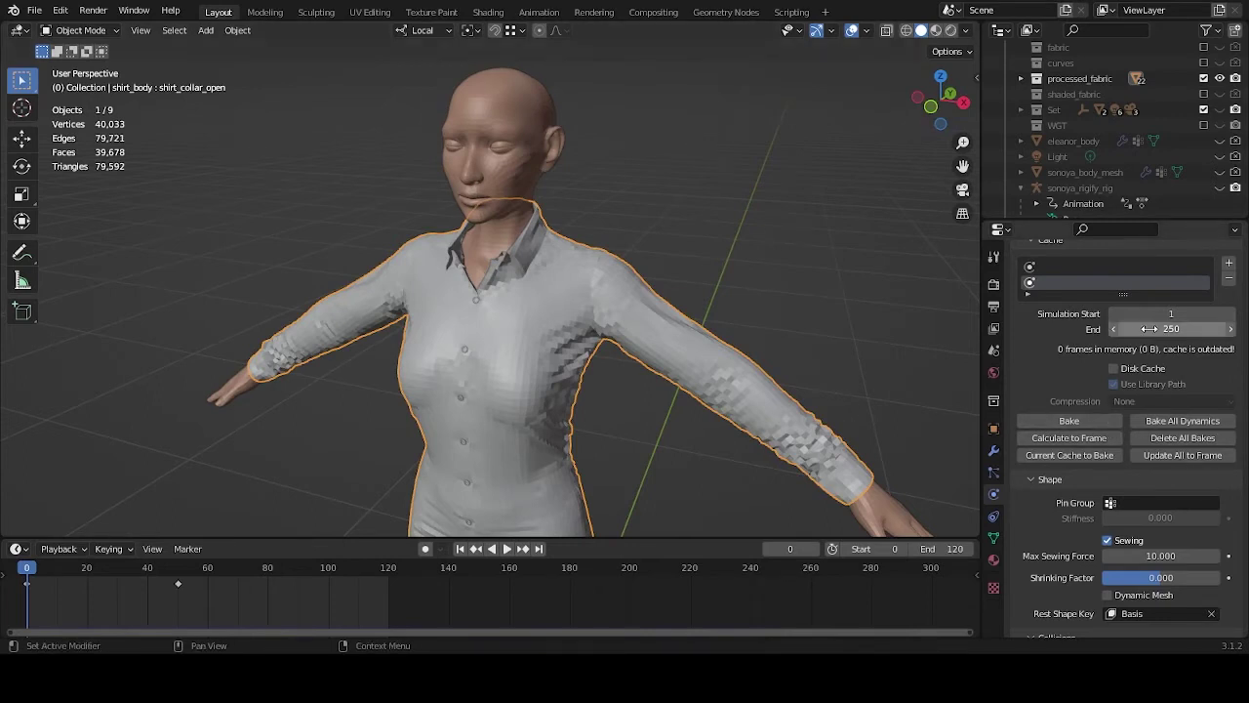
key(Tab)
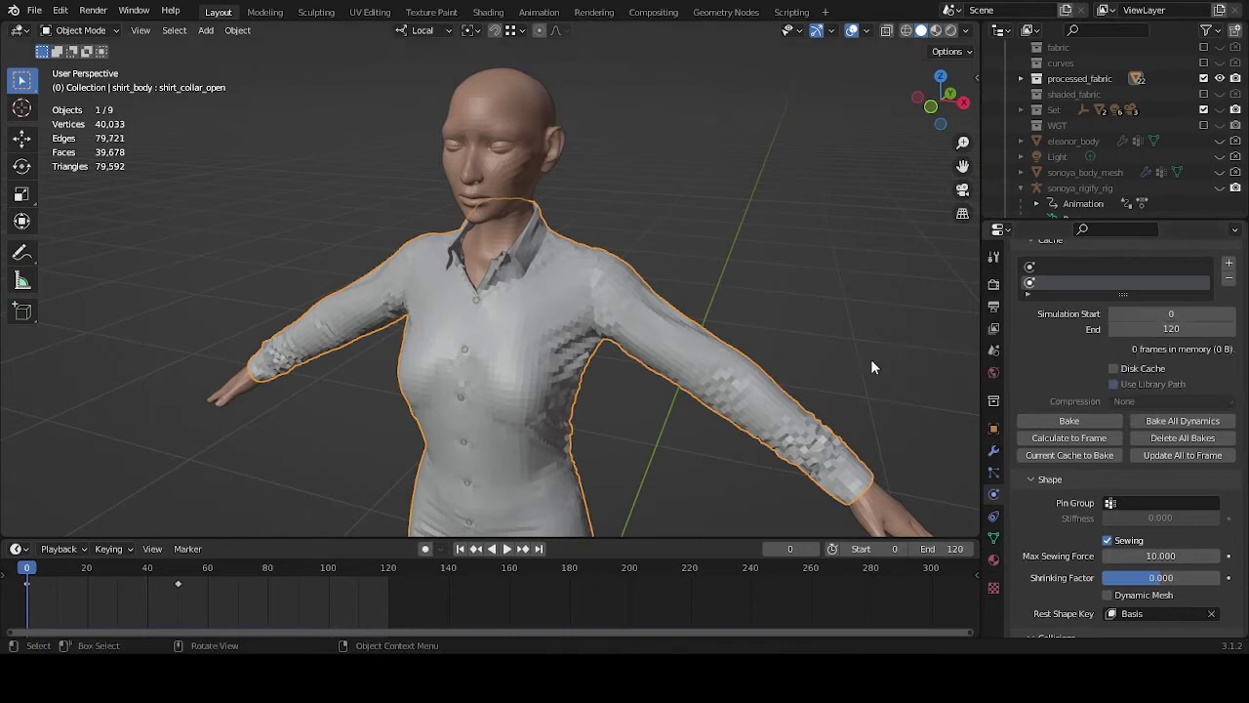
Bake the second cloth cache and play the animation from the front and side to examine the unpinned shirt.
click(1086, 423)
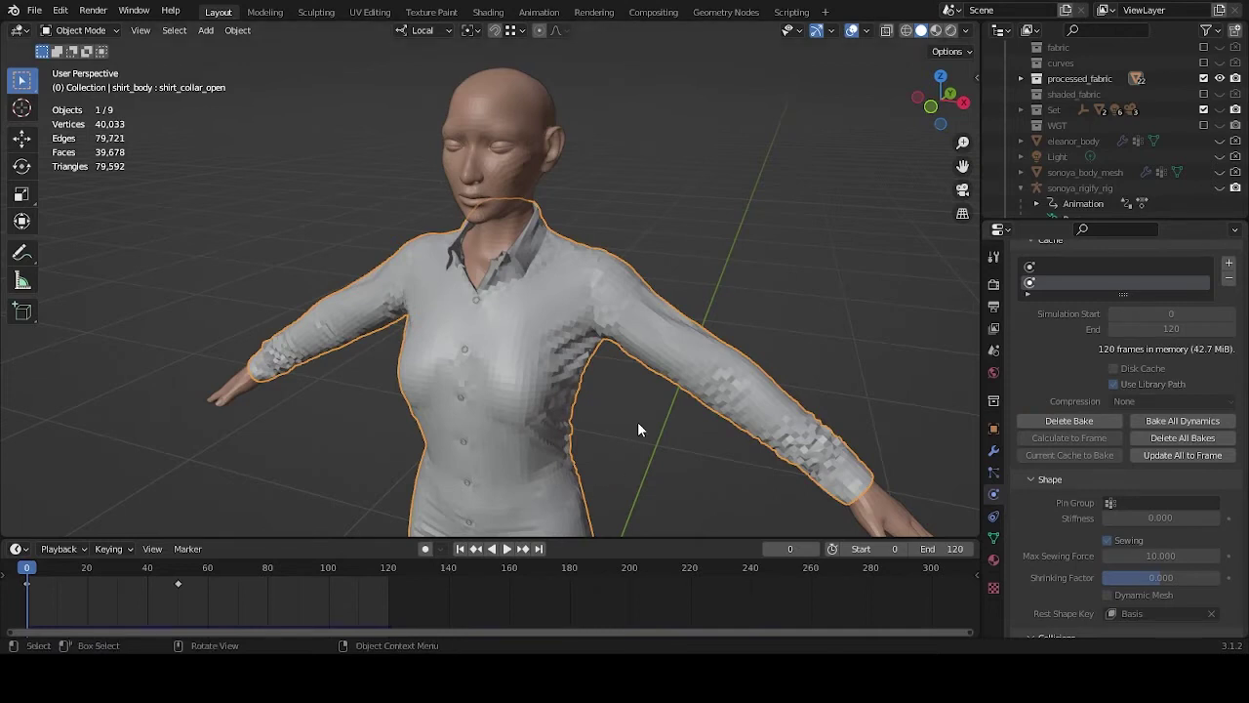
alt+middle_drag(648, 401, 689, 370)
scroll(689, 370, down, 2)
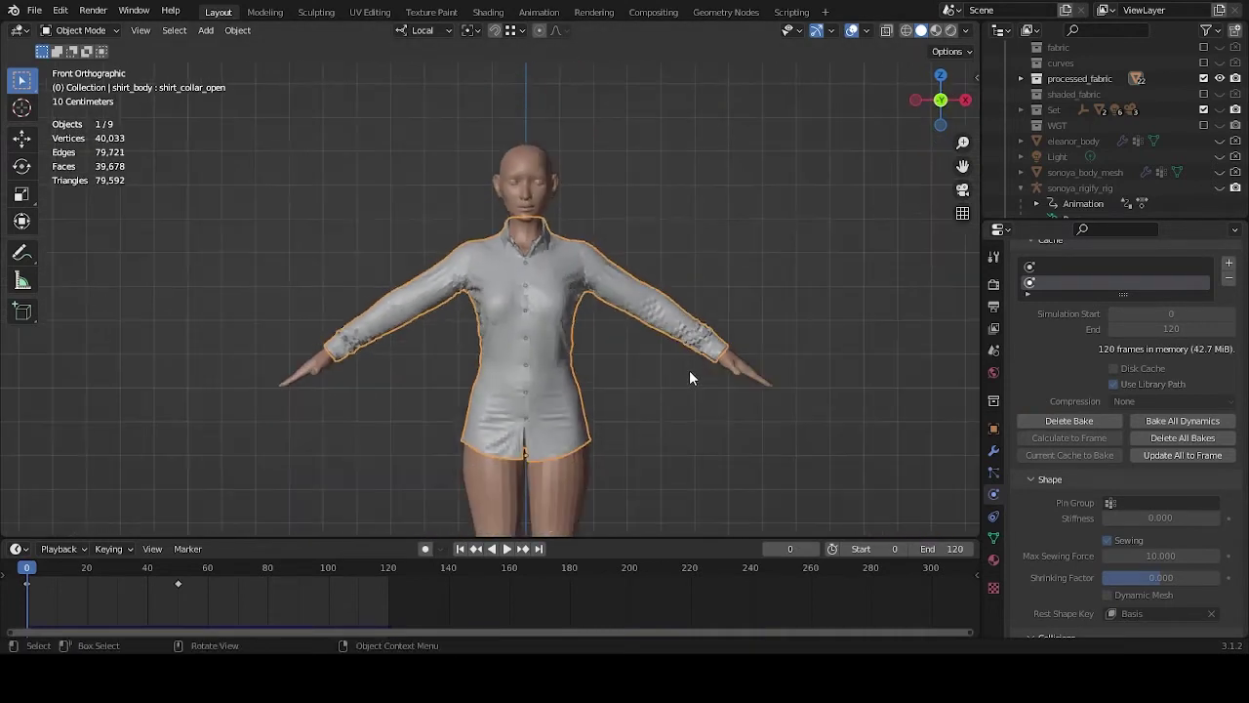
key(space)
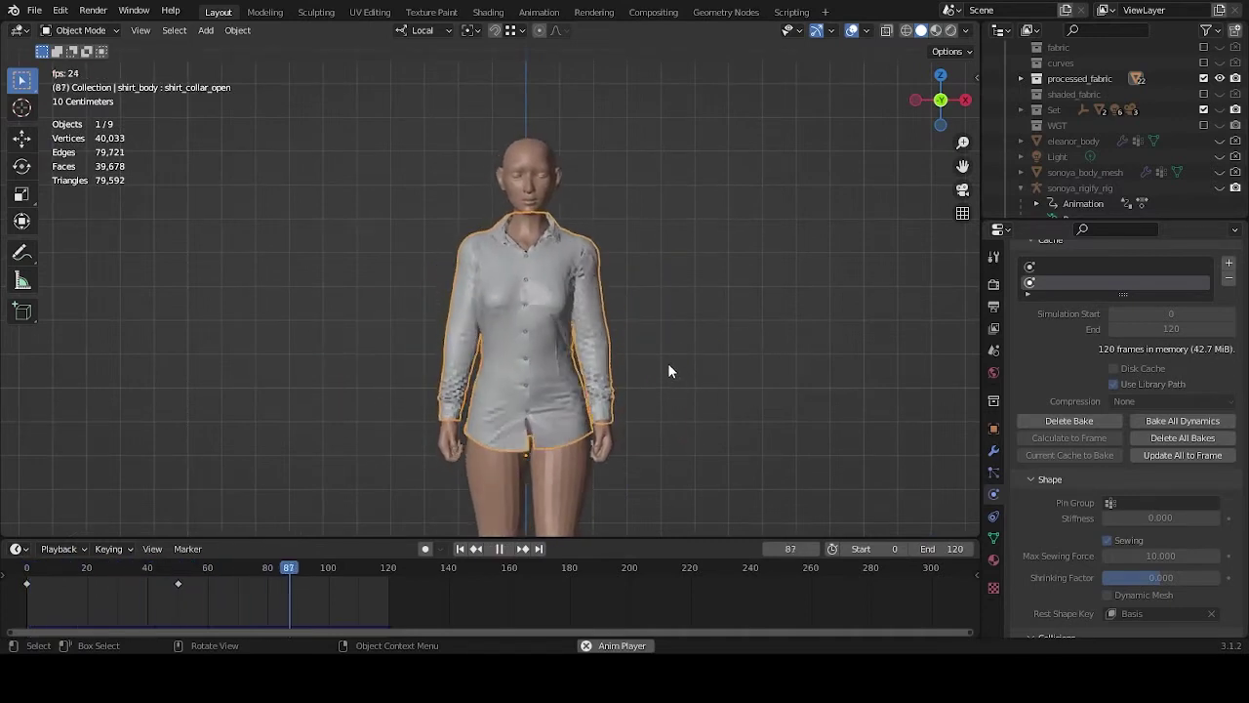
middle_drag(669, 365, 635, 397)
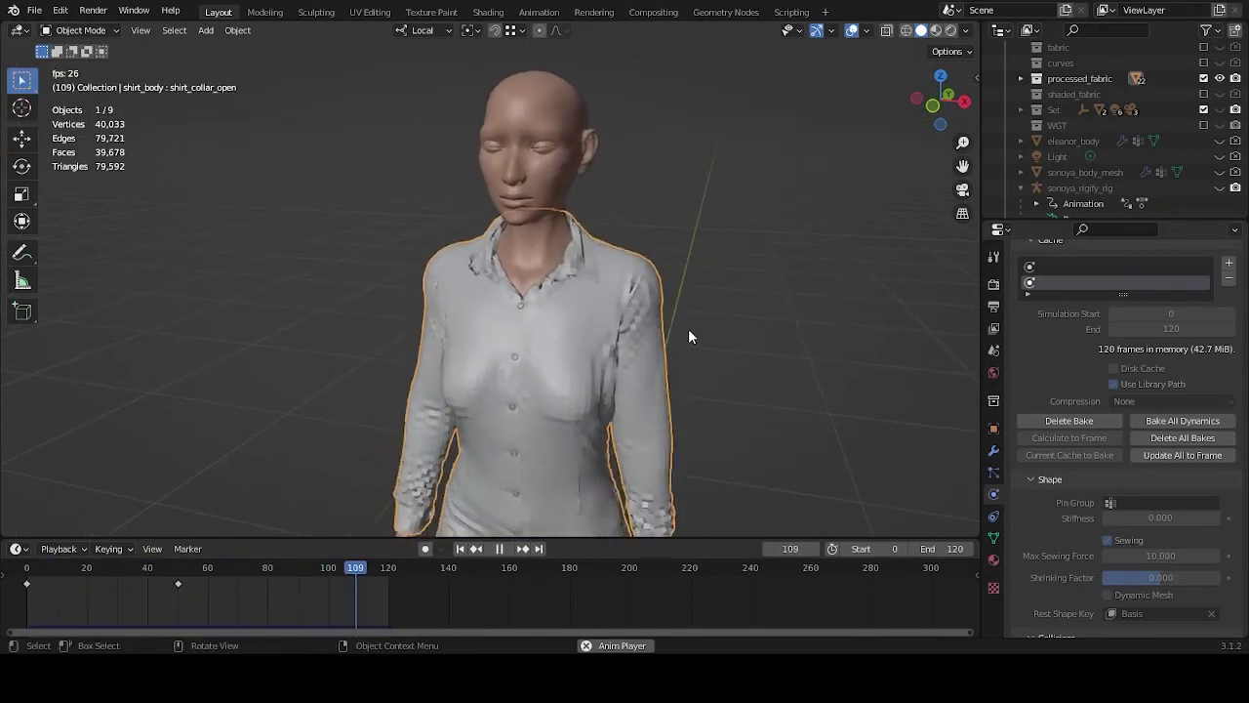
middle_drag(694, 315, 619, 307)
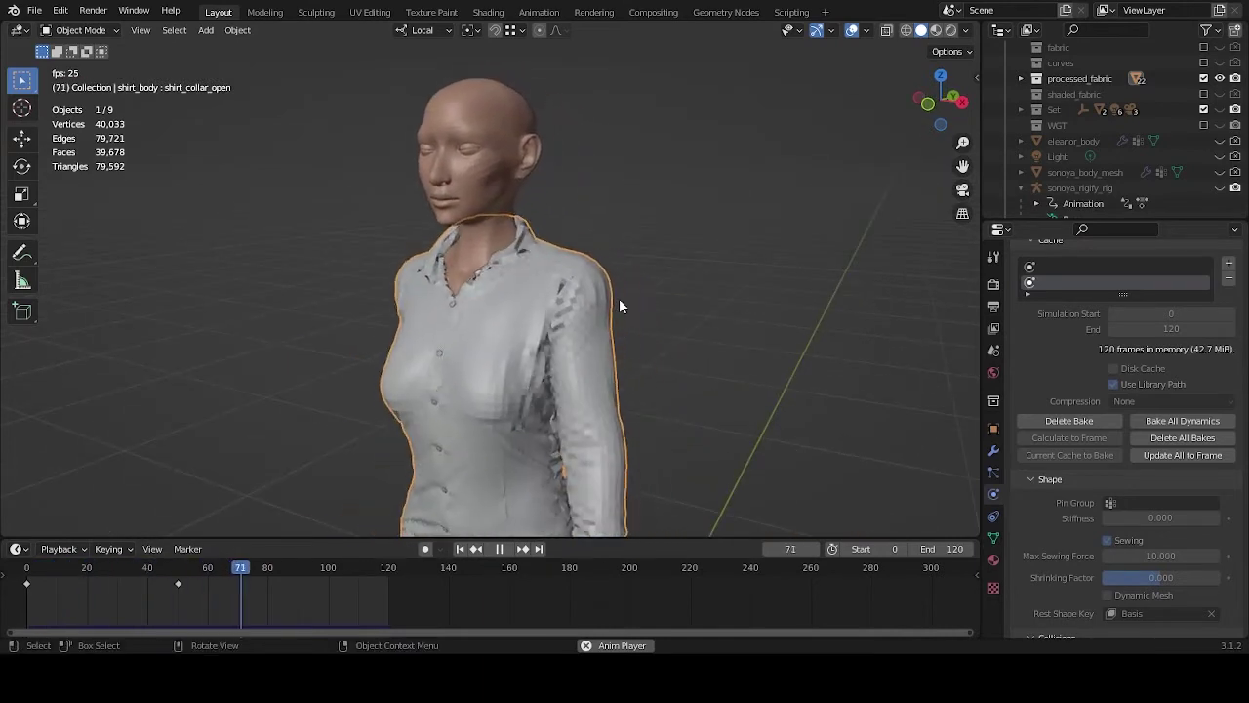
Show the wireframe overlay on all geometry and examine the shirt's collar mesh up close during playback.
click(867, 30)
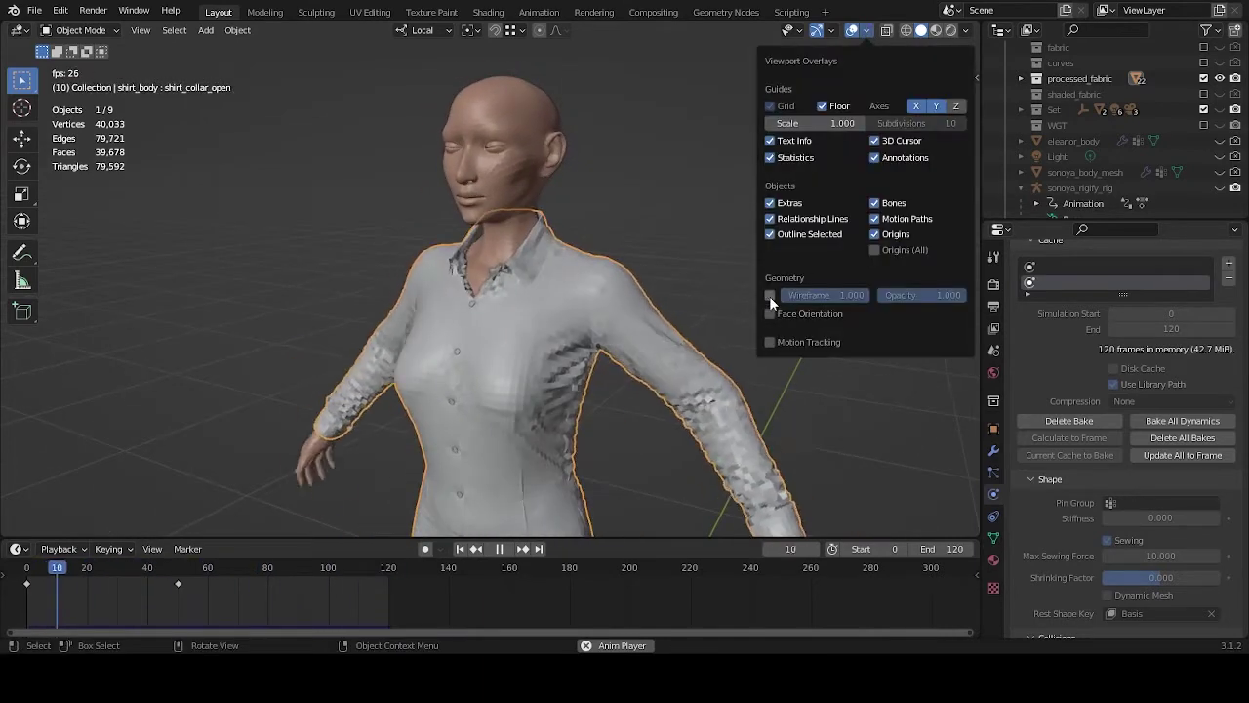
click(770, 295)
middle_drag(580, 271, 654, 262)
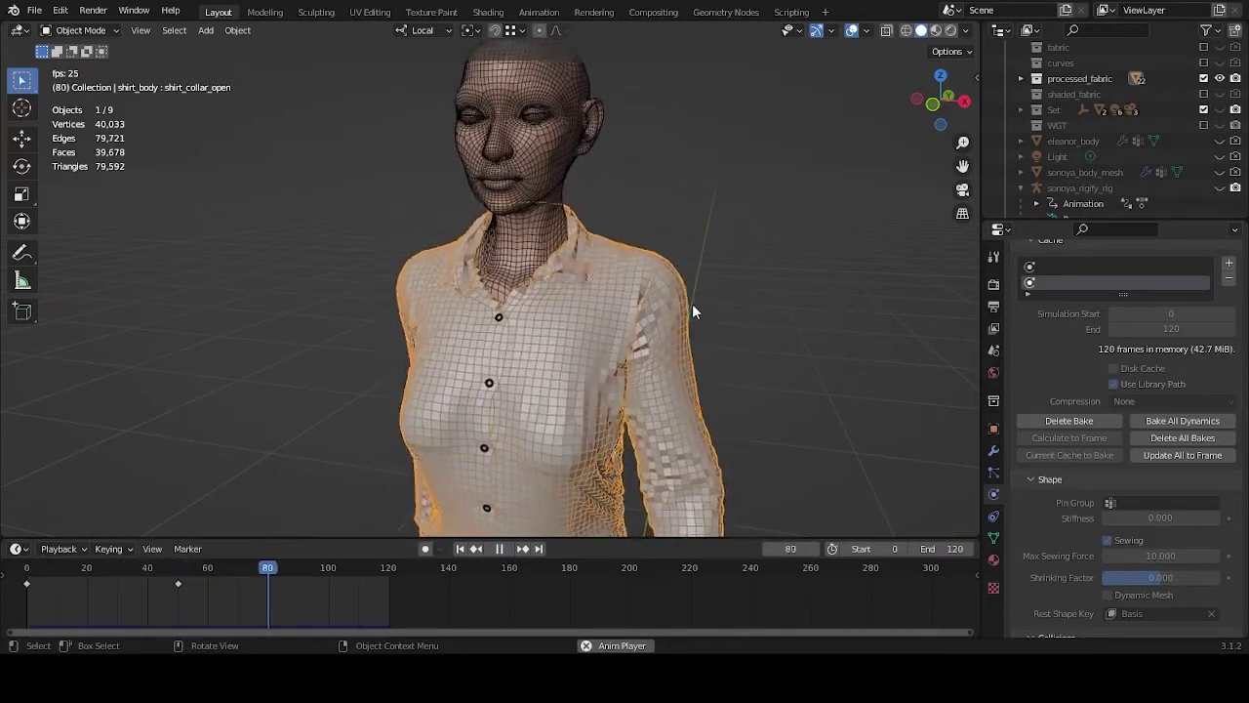
scroll(677, 304, up, 5)
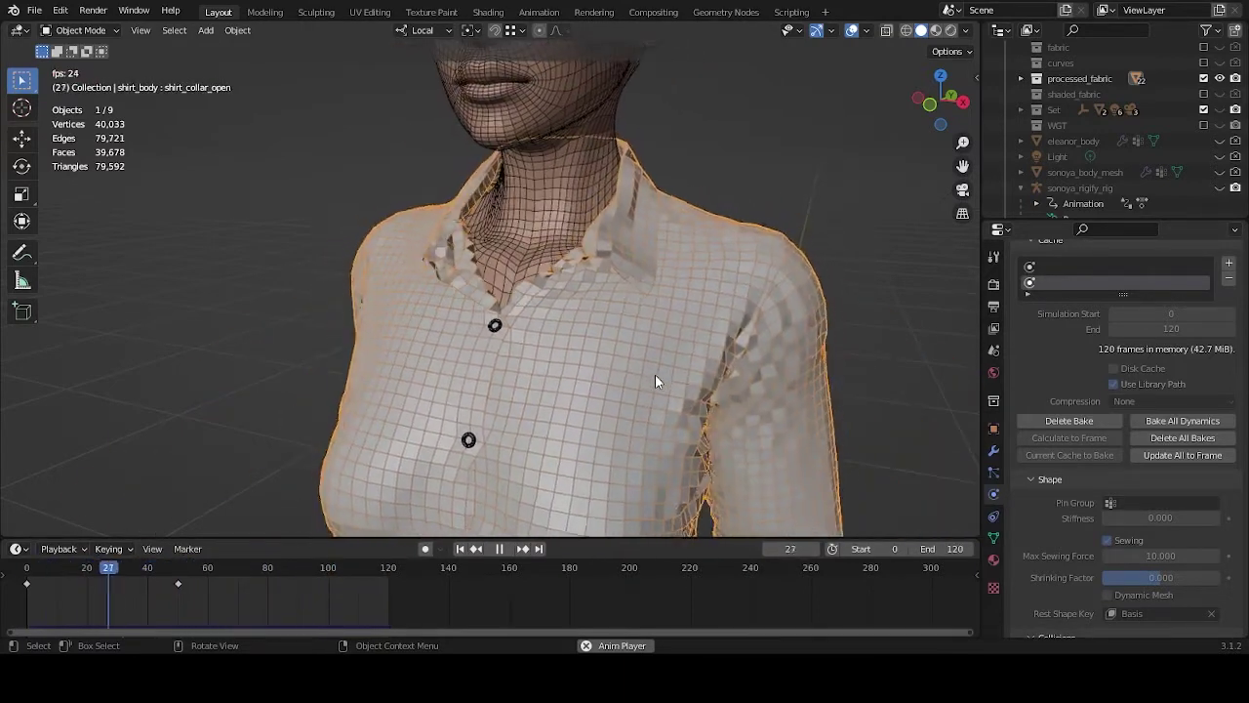
Stop the playback and return the timeline to frame 0.
key(space)
drag(111, 577, 8, 571)
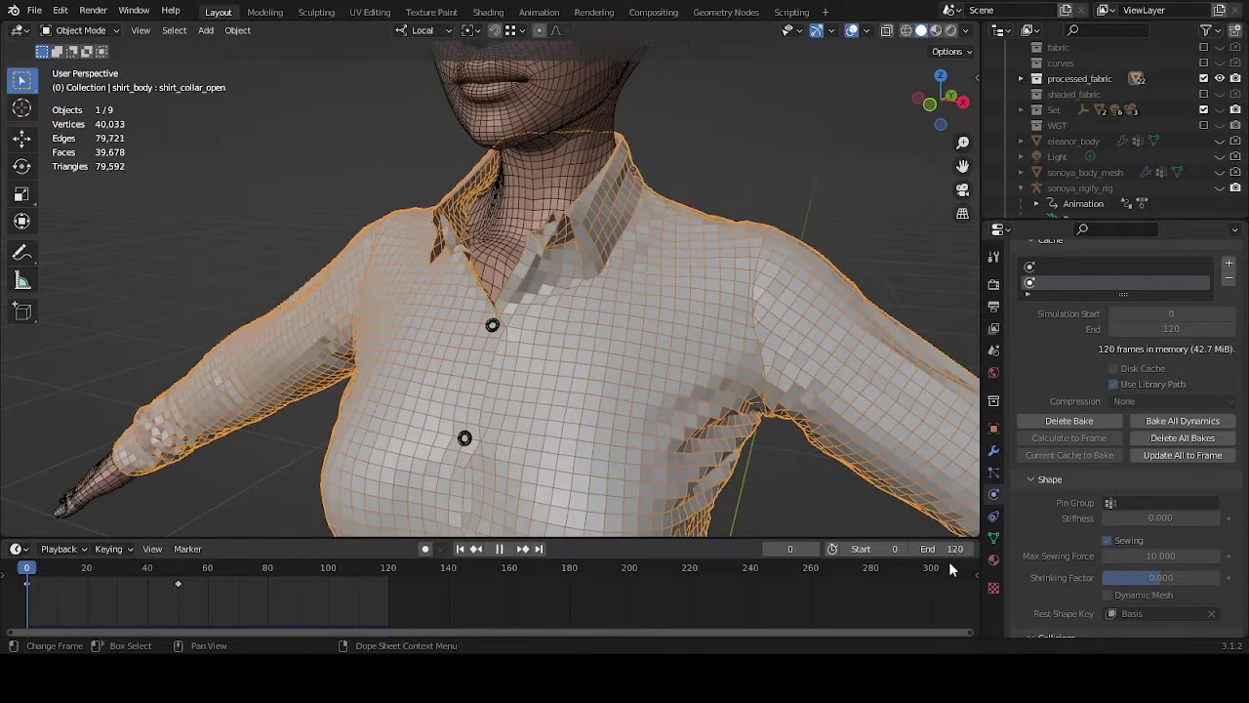
middle_drag(613, 389, 573, 310)
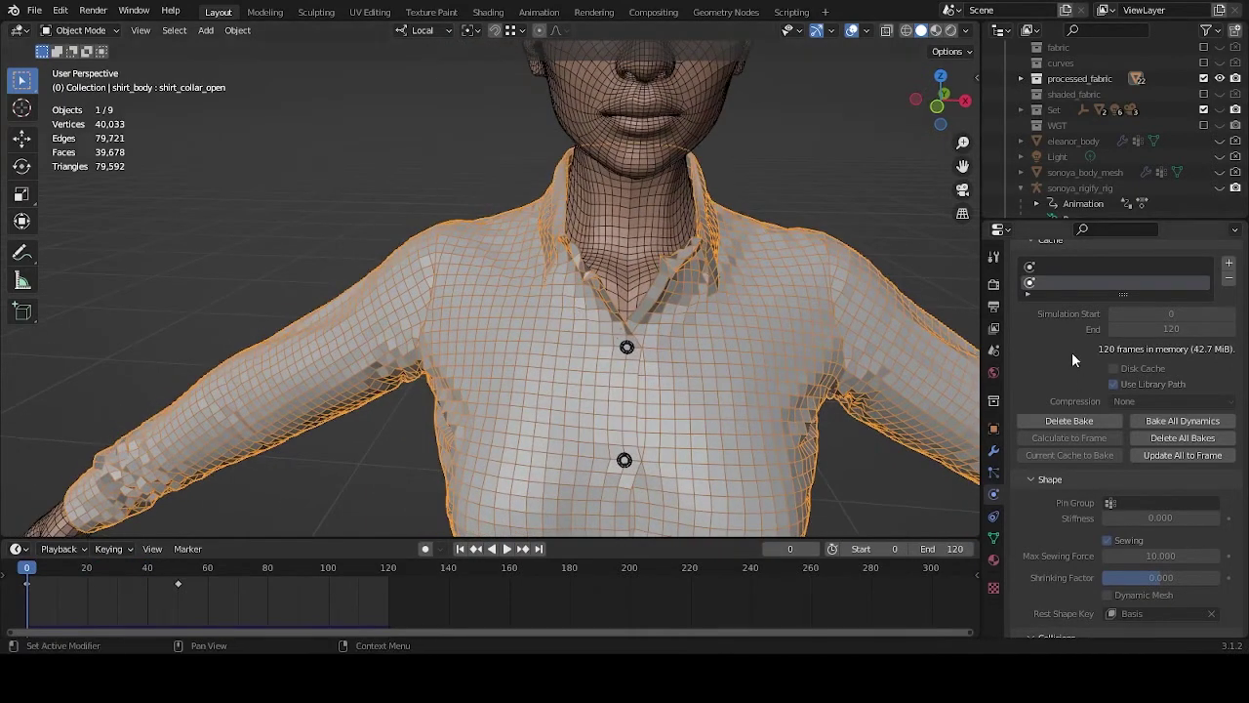
Try moving the two selected collar vertices of the shirt in Edit Mode and return to Object Mode.
click(994, 538)
scroll(1101, 488, up, 5)
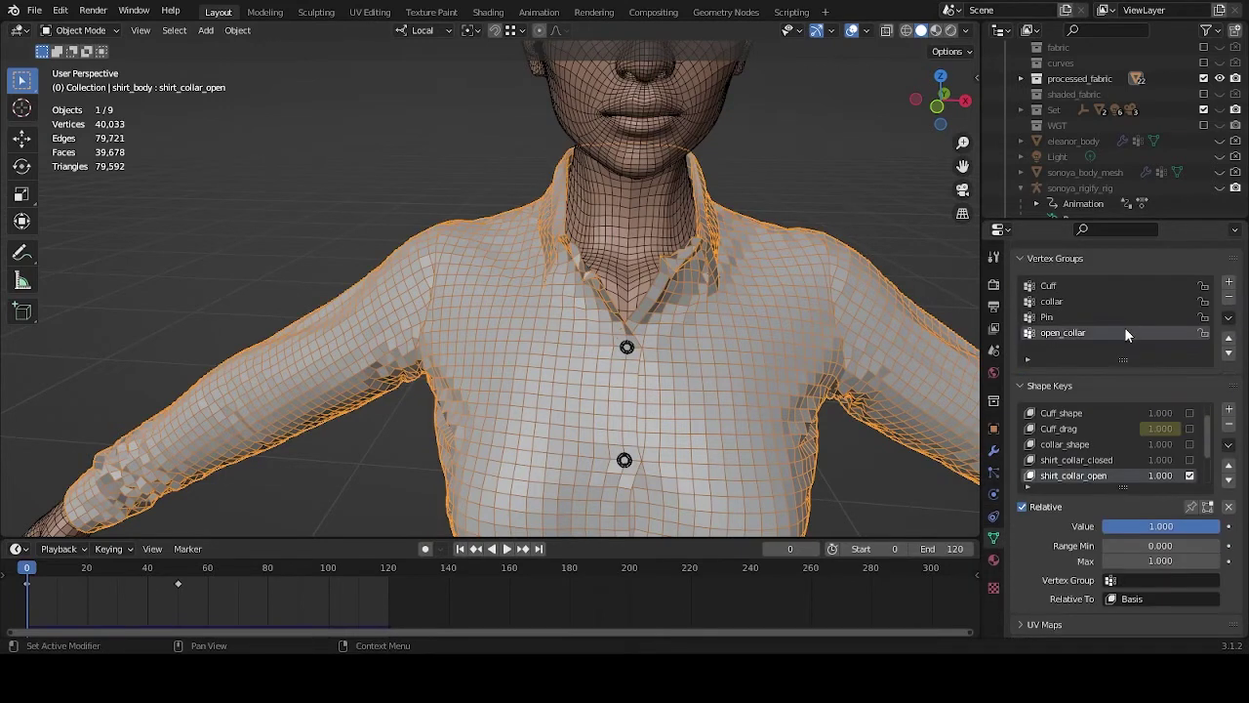
key(Tab)
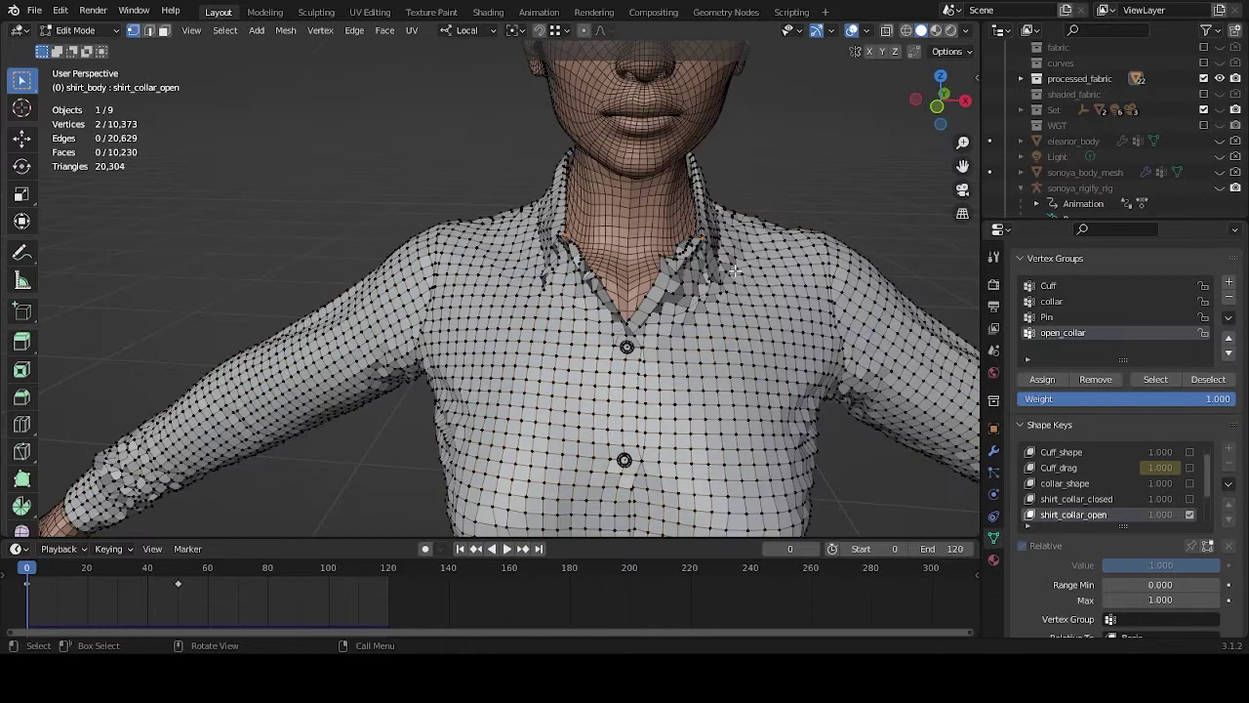
key(g)
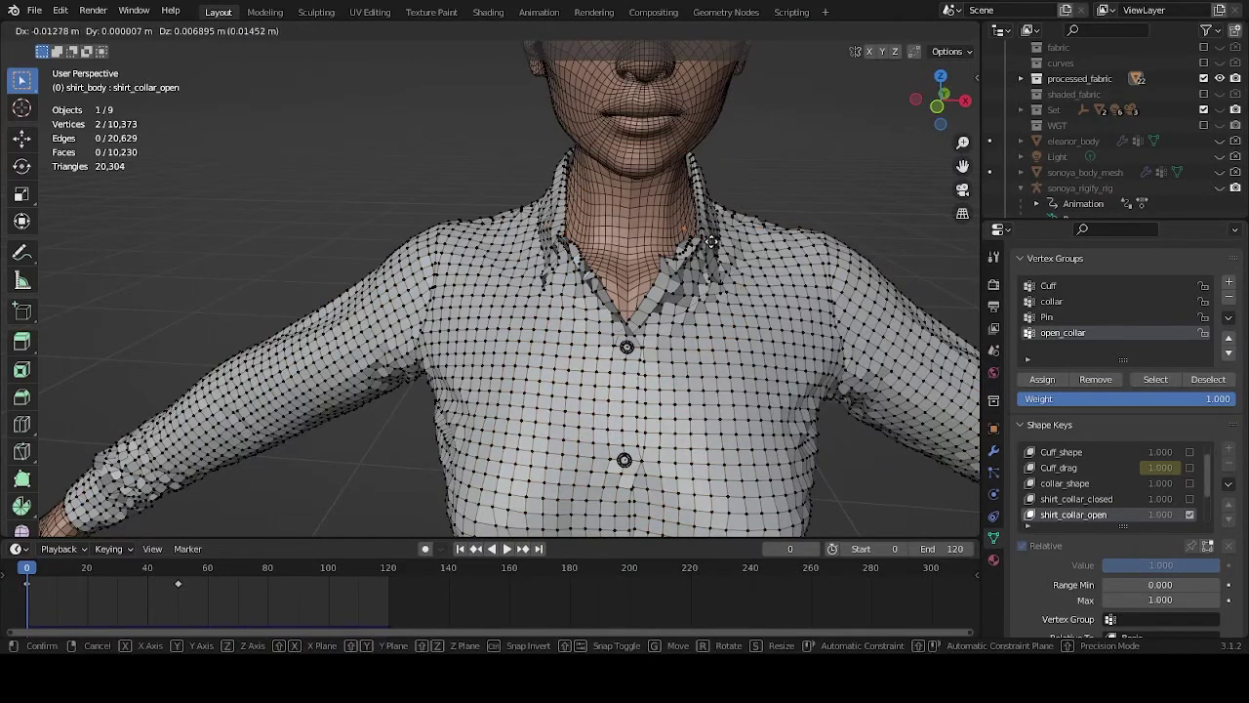
click(712, 241)
click(95, 30)
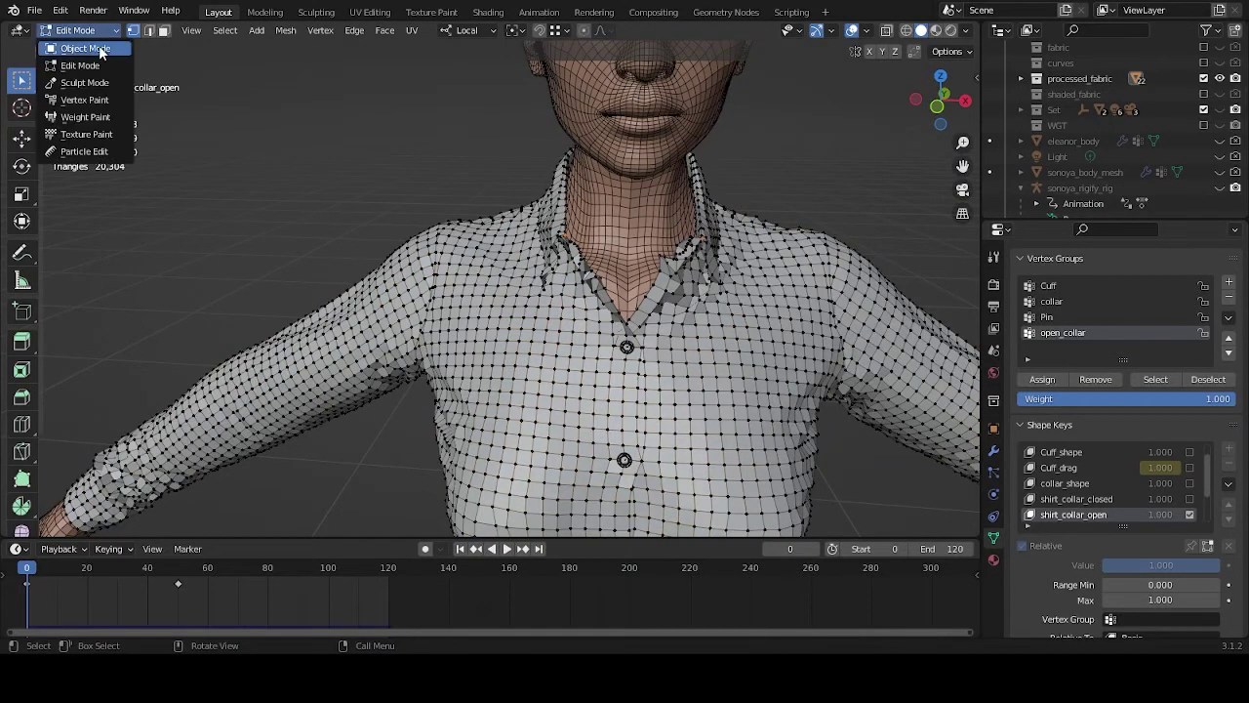
click(86, 49)
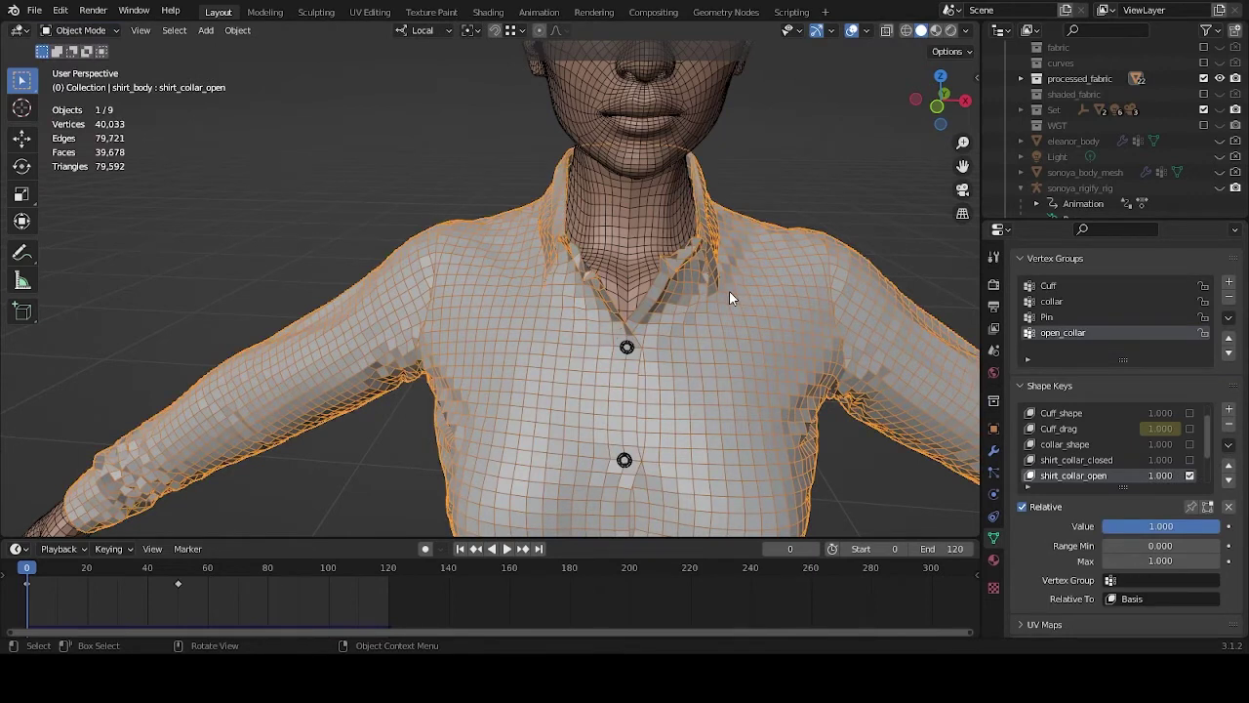
Select the open_collar vertices of the shirt, hook them to a new object and return to Object Mode.
middle_drag(729, 291, 742, 349)
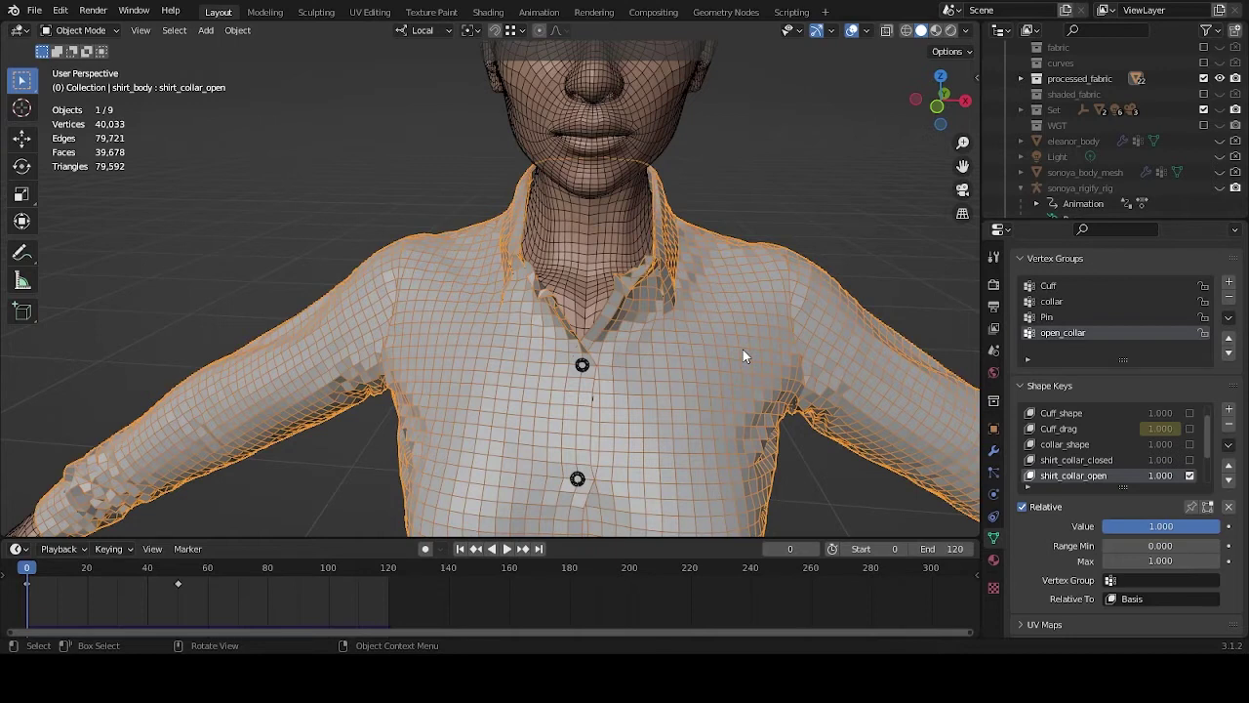
middle_drag(743, 350, 753, 326)
scroll(719, 354, down, 1)
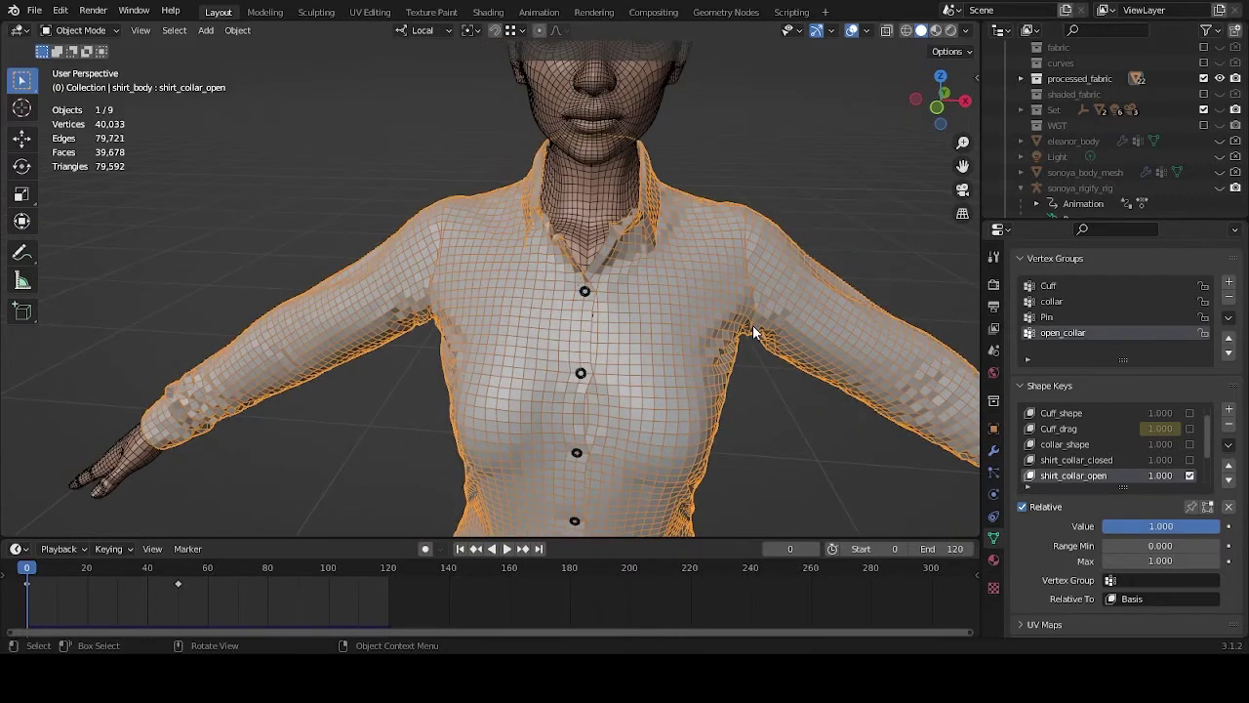
key(Tab)
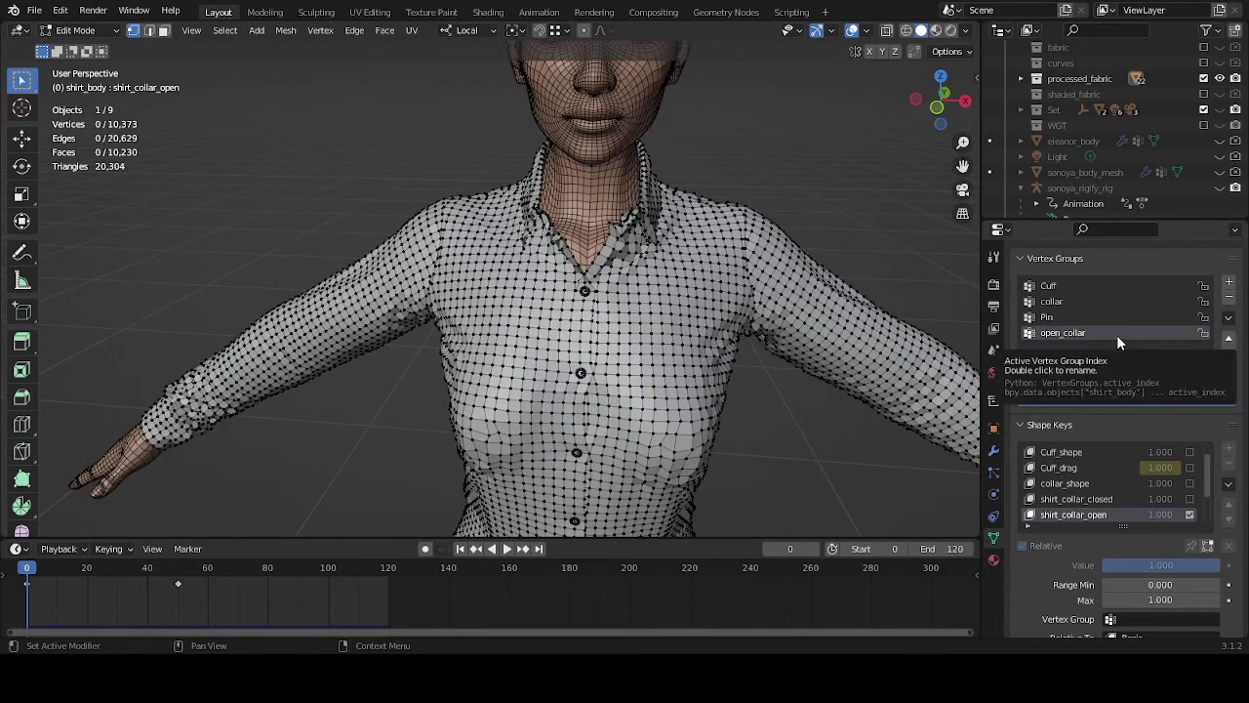
click(1152, 381)
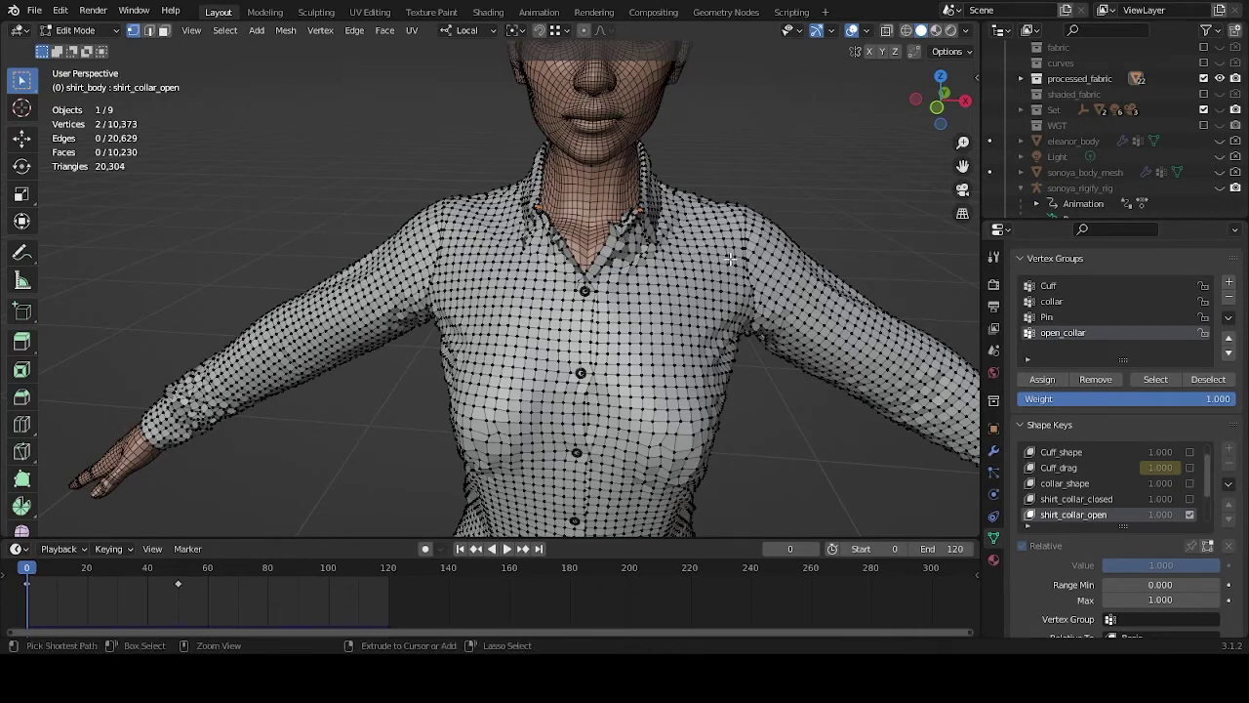
key(ctrl+h)
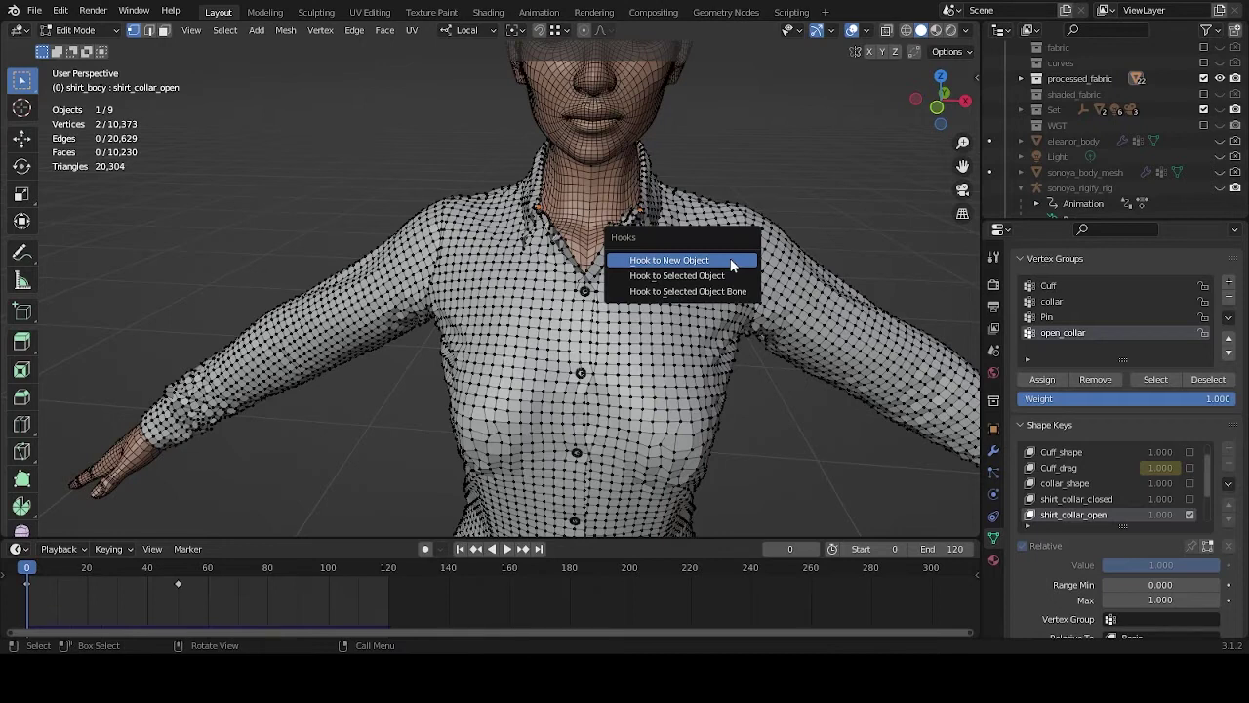
click(731, 262)
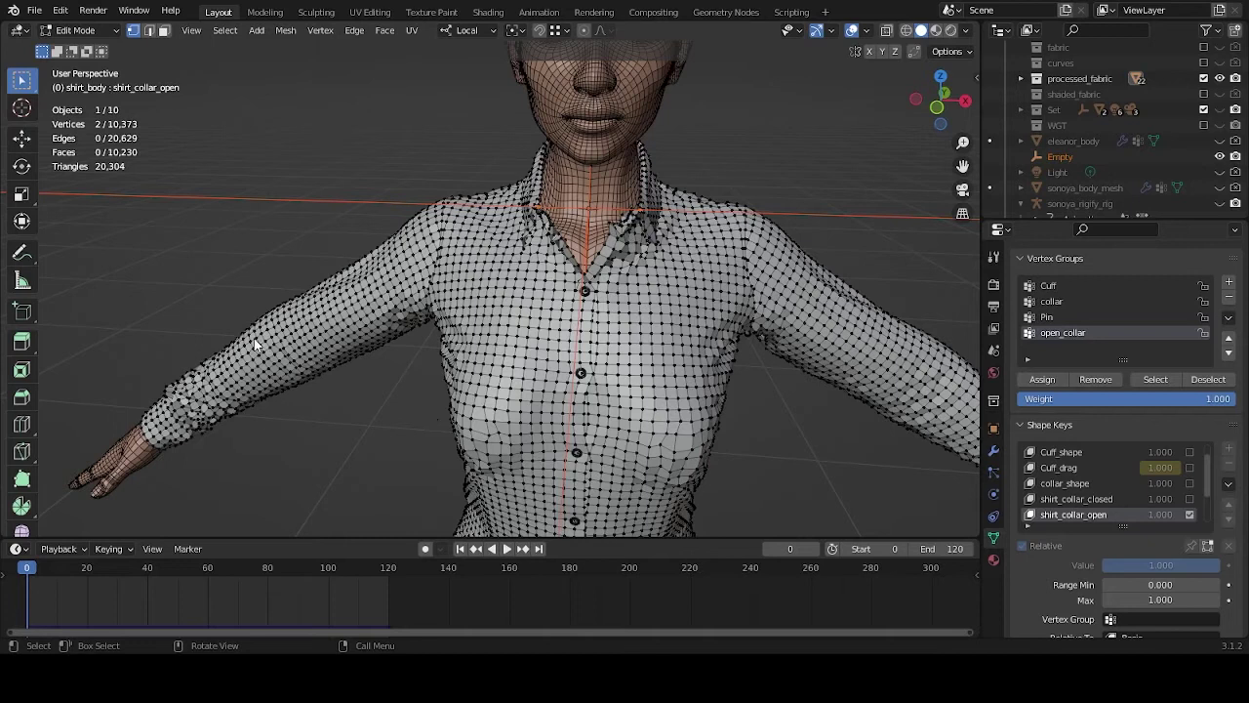
click(97, 32)
click(86, 47)
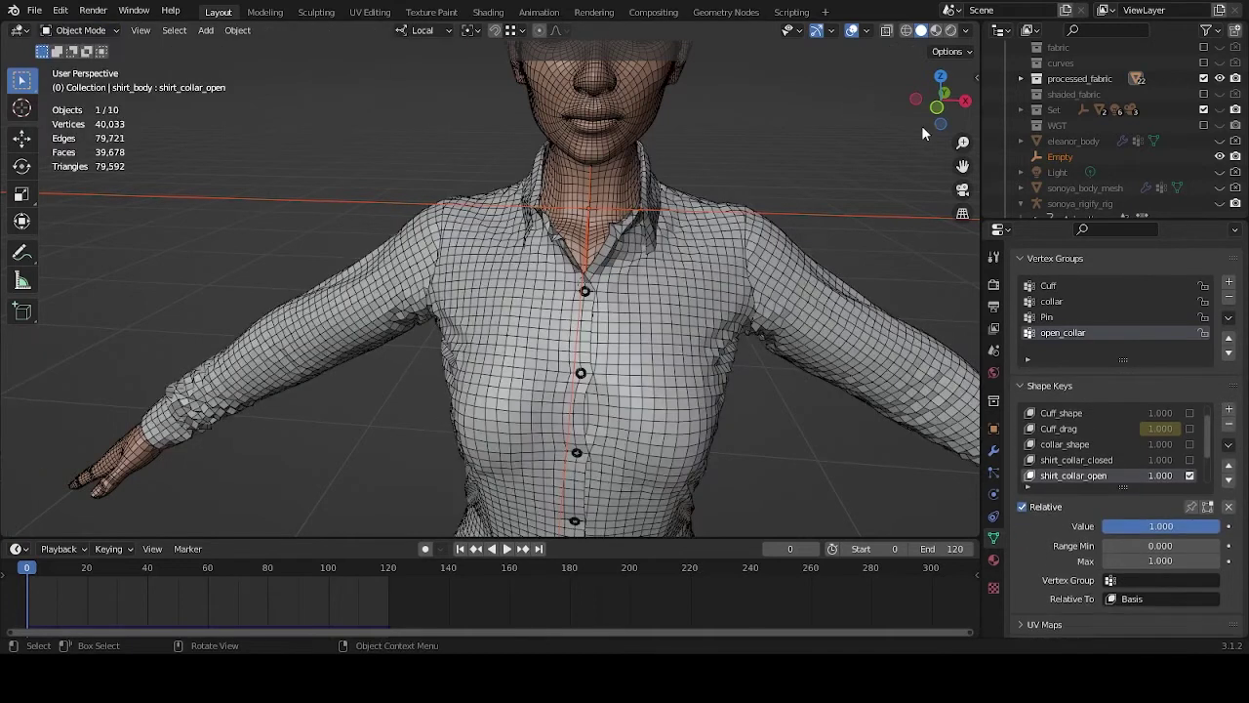
Select the hook's empty and reduce its display size to 0.01 m.
click(1062, 157)
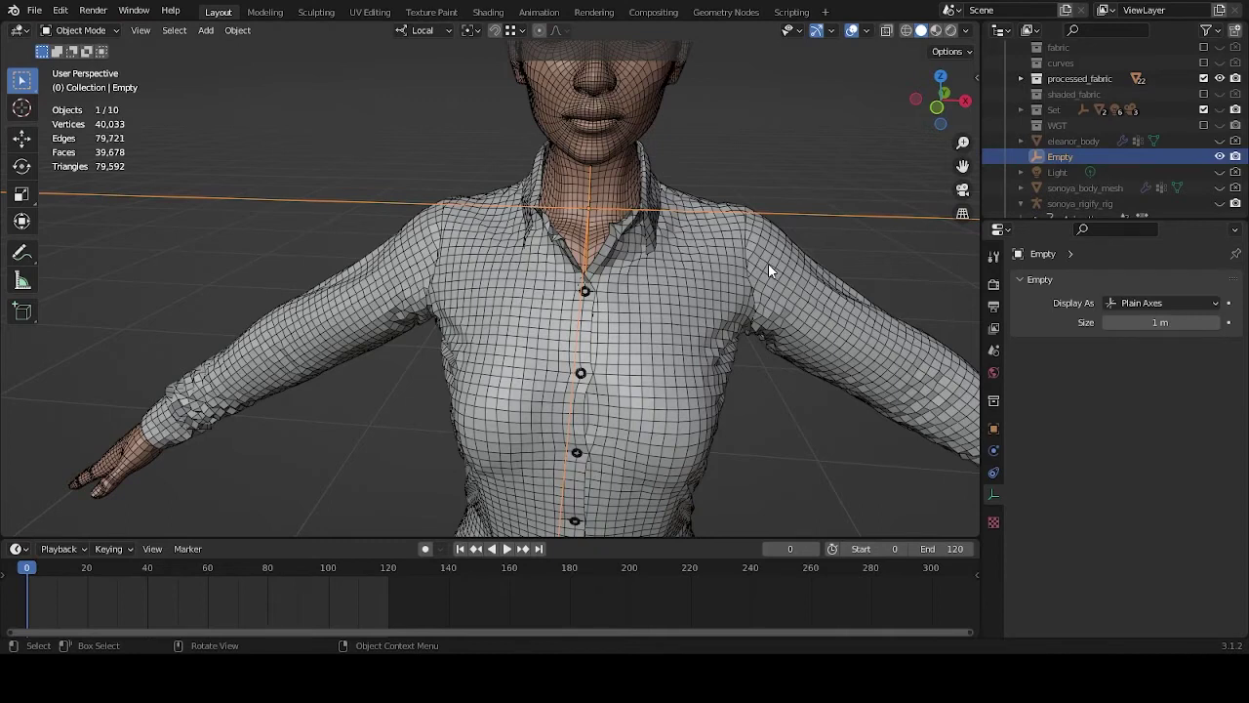
scroll(769, 263, down, 1)
scroll(716, 224, up, 3)
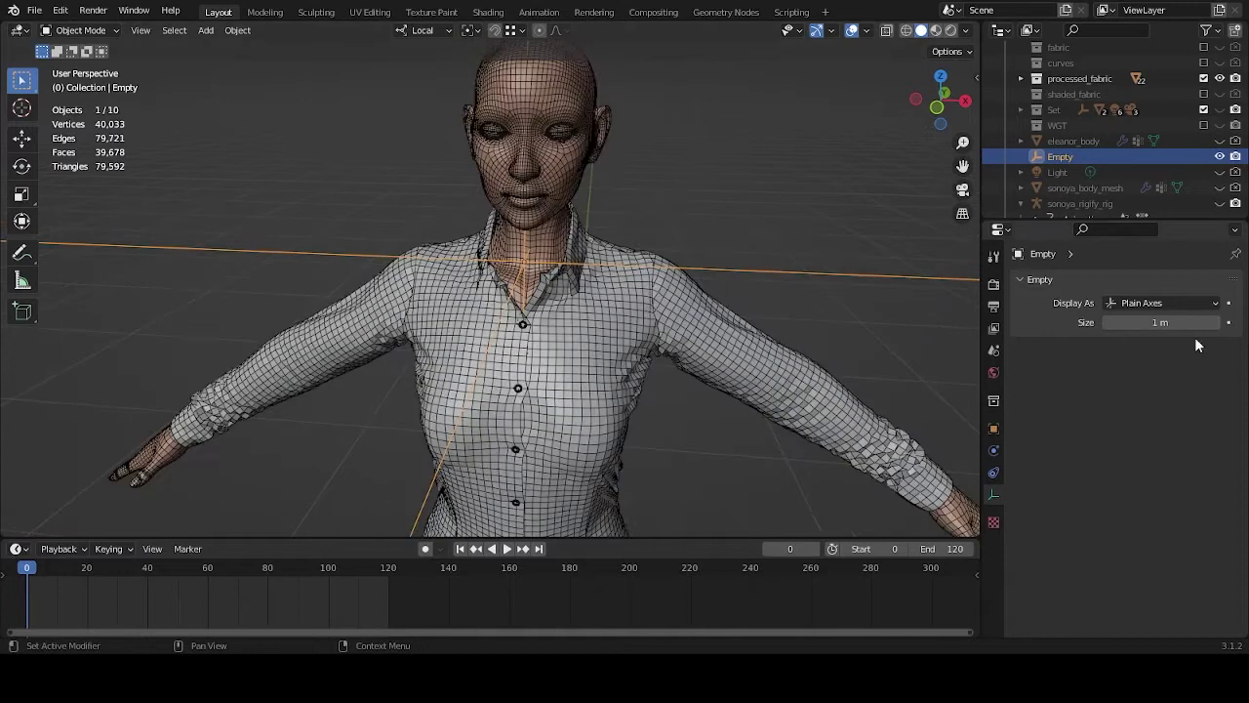
double_click(1173, 323)
text(0.1)
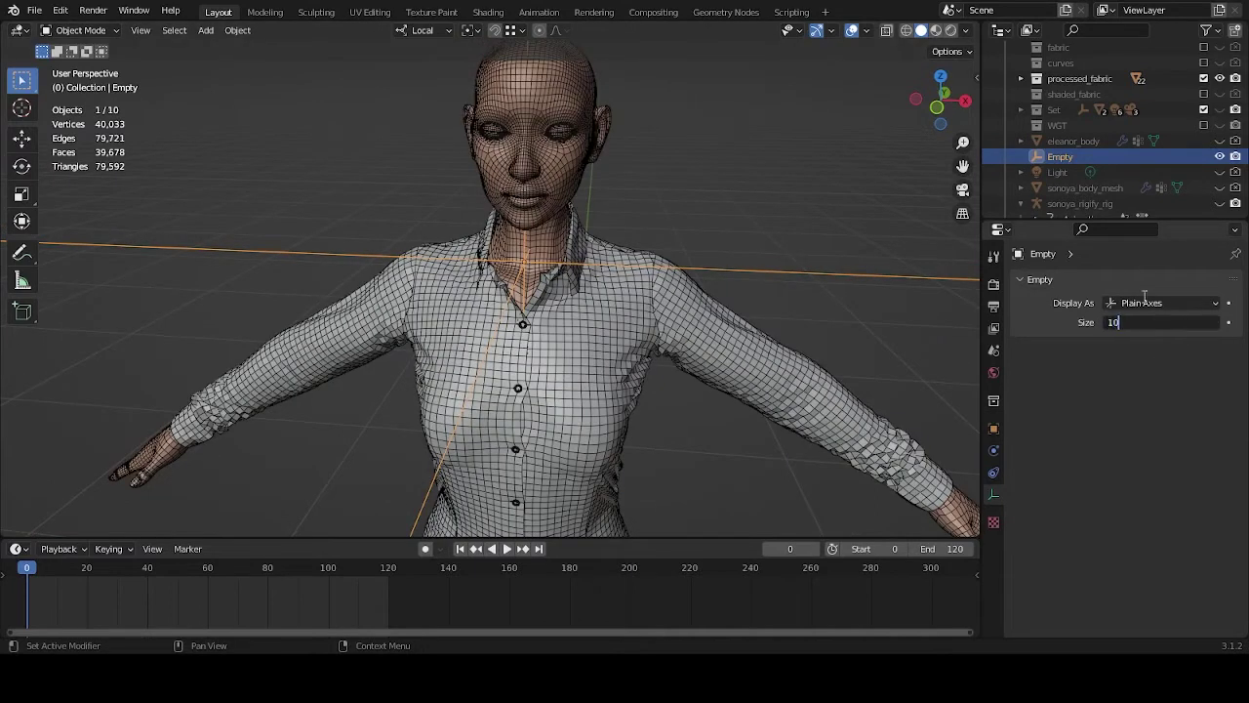
key(Return)
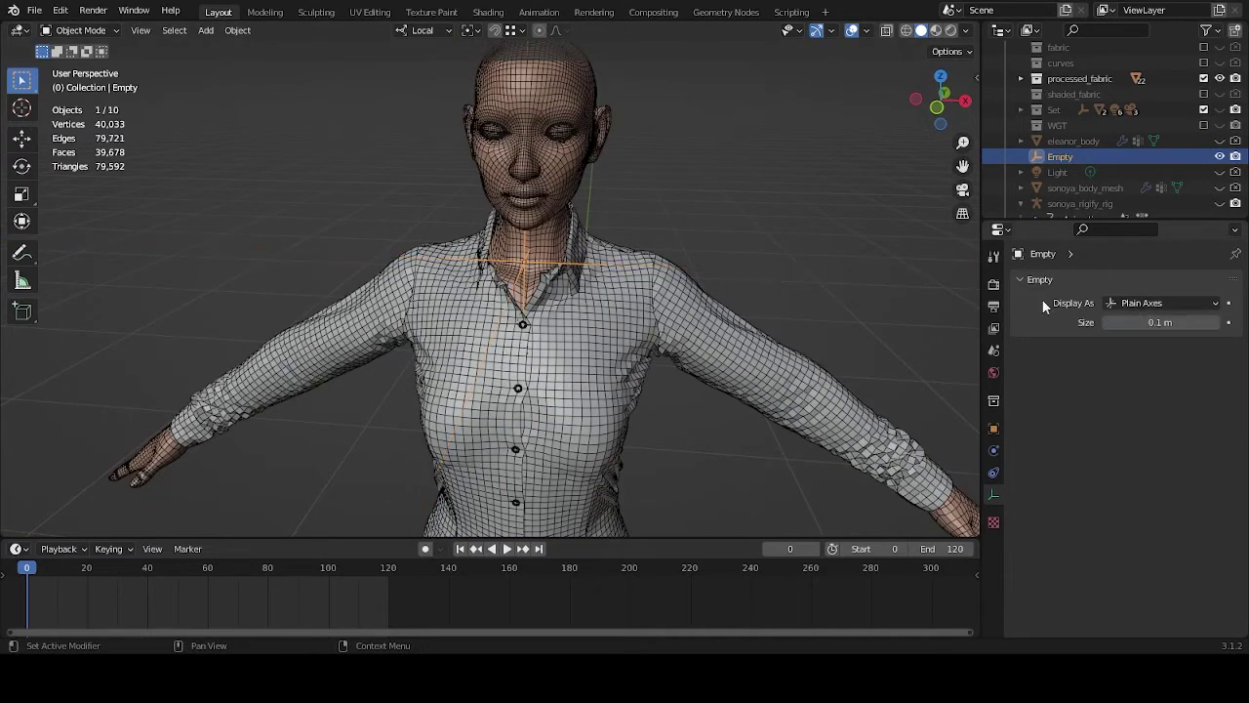
click(1184, 321)
text(1cm)
key(Return)
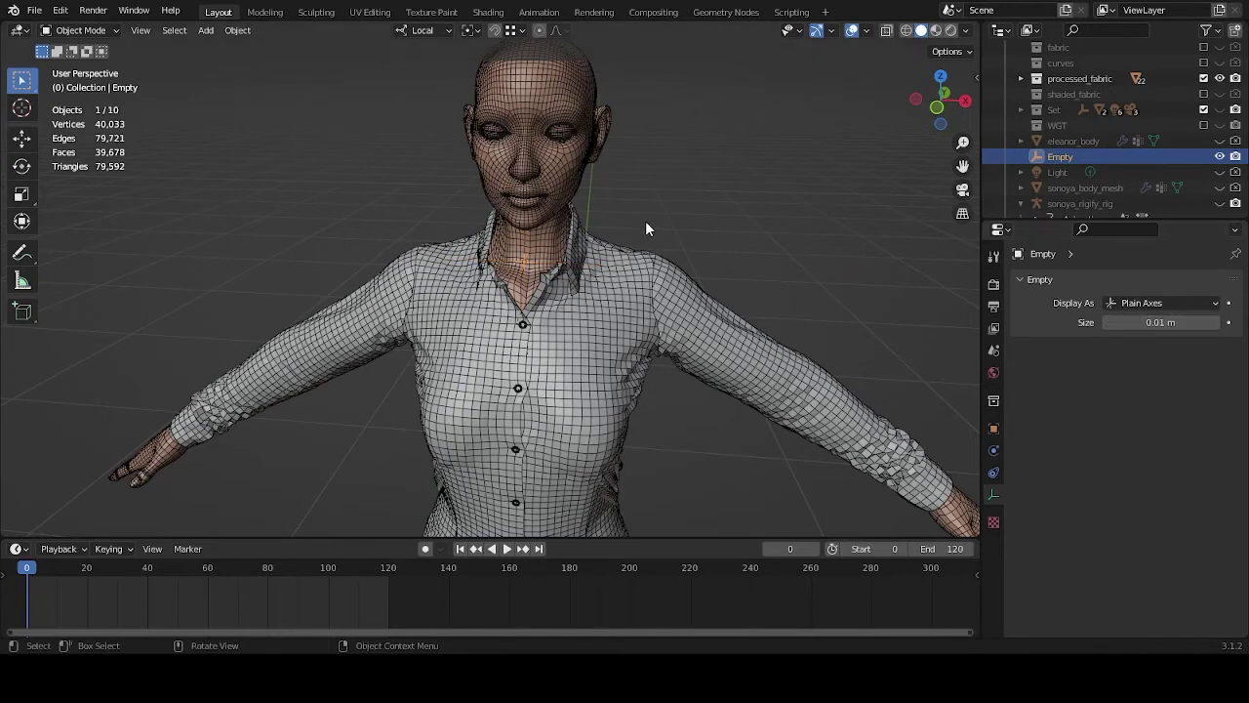
Move the empty about 0.047 m along negative X and about 0.048 m upward, beside the character's neck.
scroll(656, 232, up, 5)
middle_drag(673, 266, 715, 279)
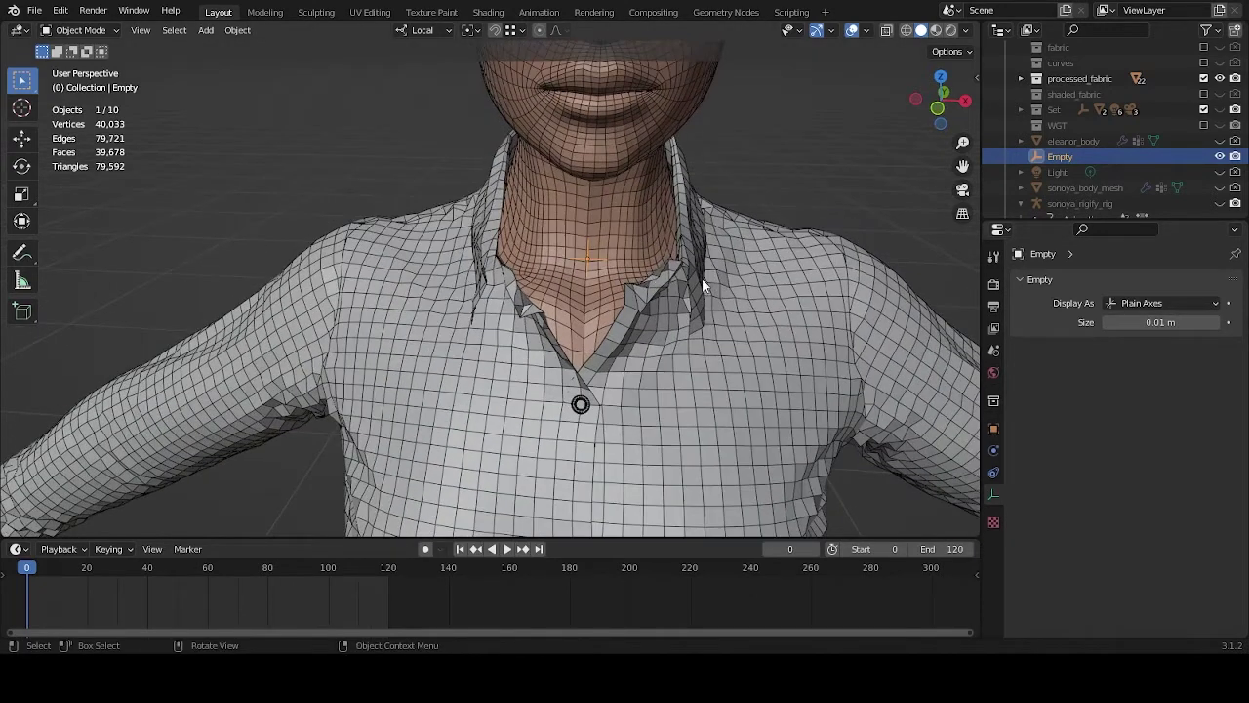
click(994, 428)
key(g)
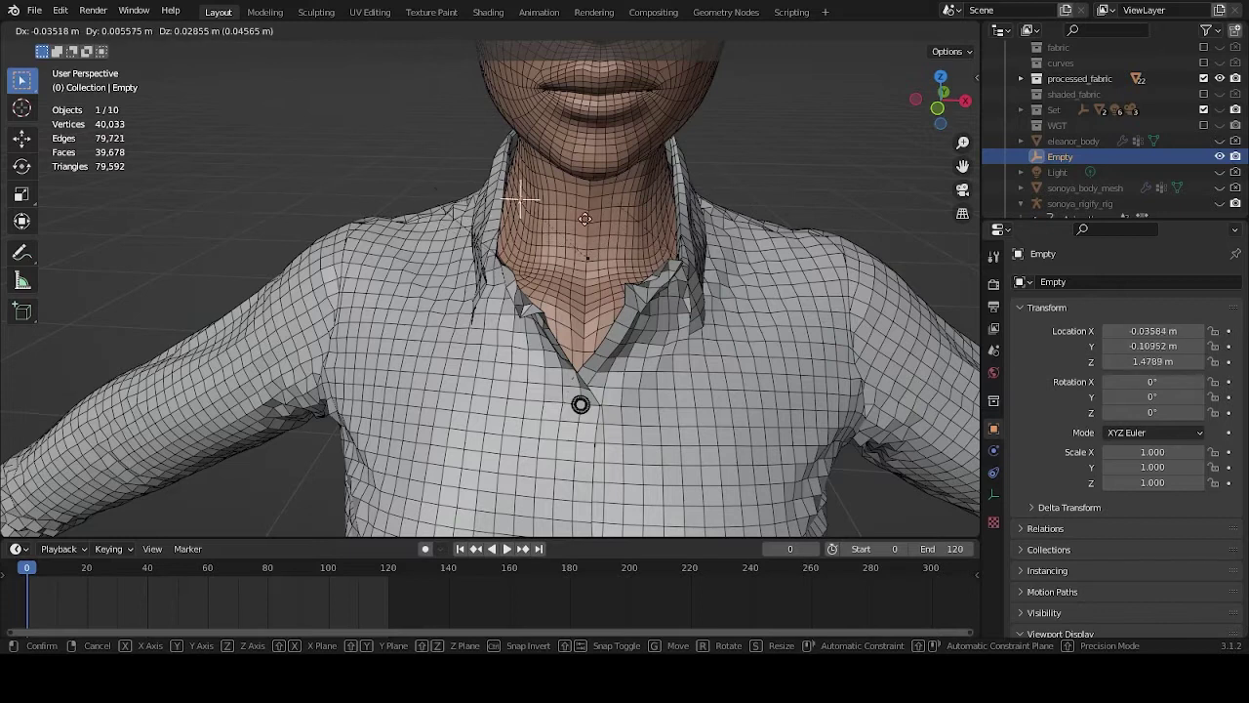
click(560, 198)
middle_drag(562, 195, 458, 176)
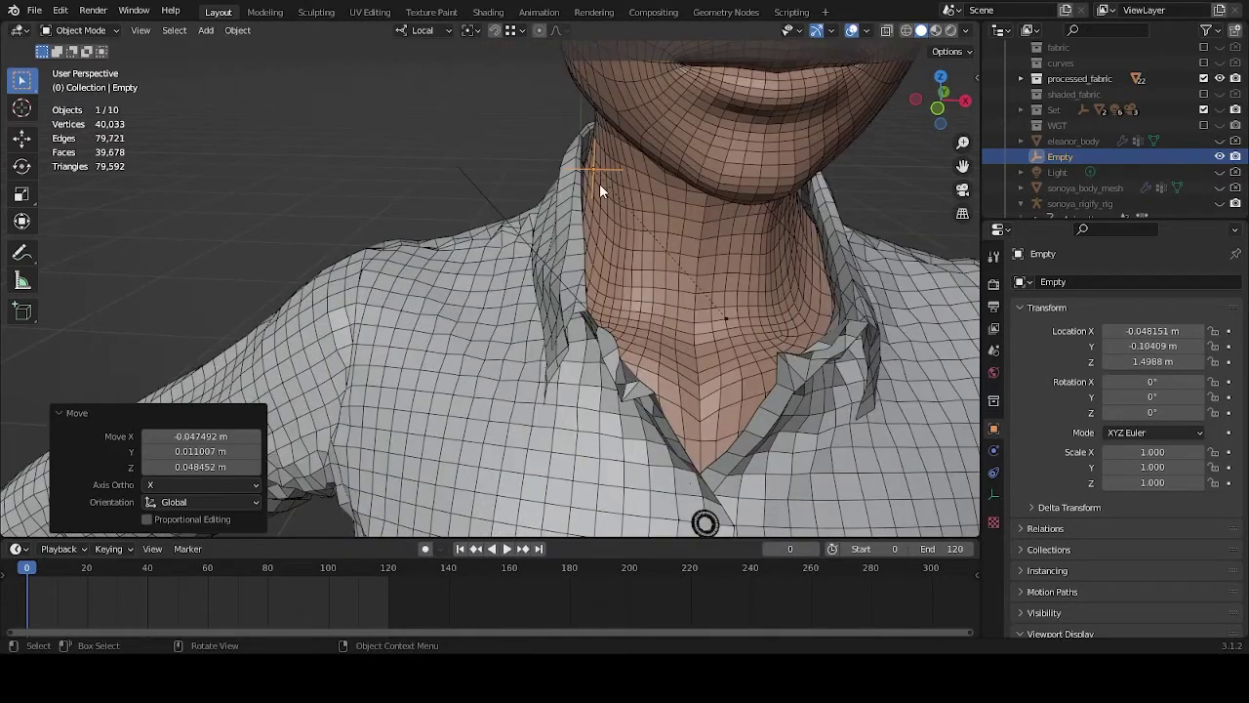
Check the shirt's collar vertices in Edit Mode, then reselect the empty in Object Mode.
click(667, 327)
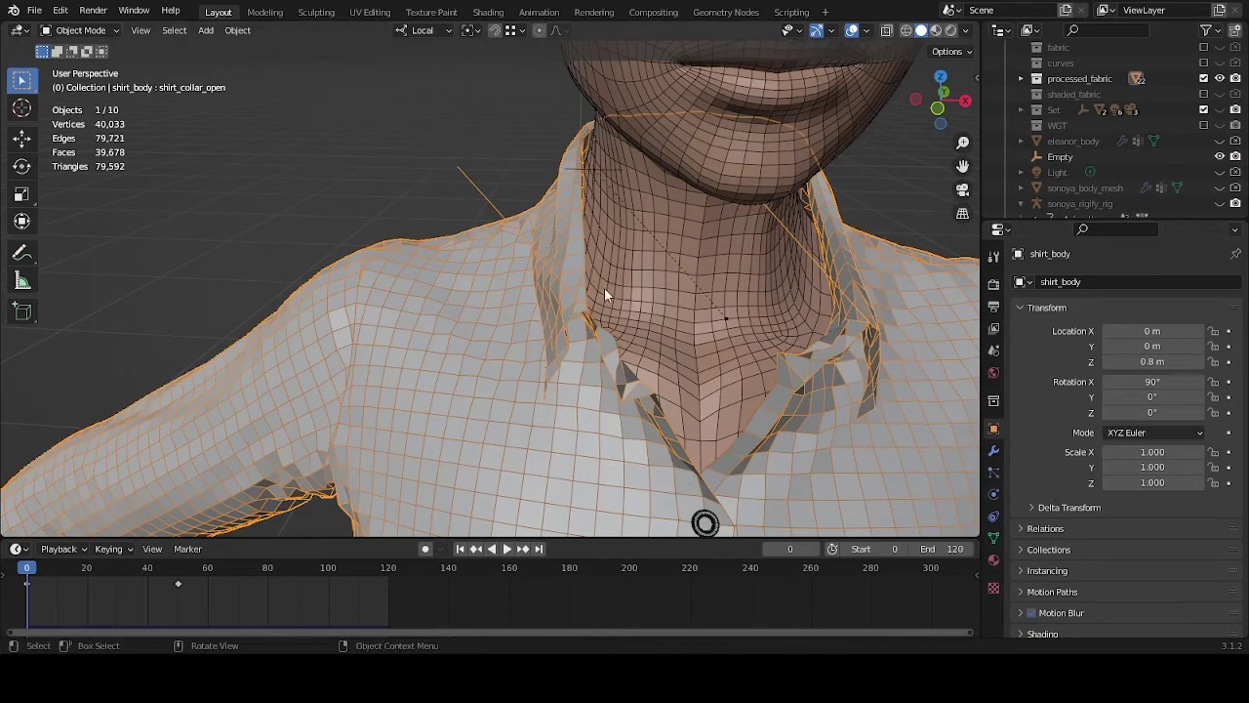
key(Tab)
key(Tab)
click(597, 167)
Hide the character's body mesh sonoya_body_mesh.001 so only the shirt and the empty show.
alt+middle_drag(465, 170, 465, 146)
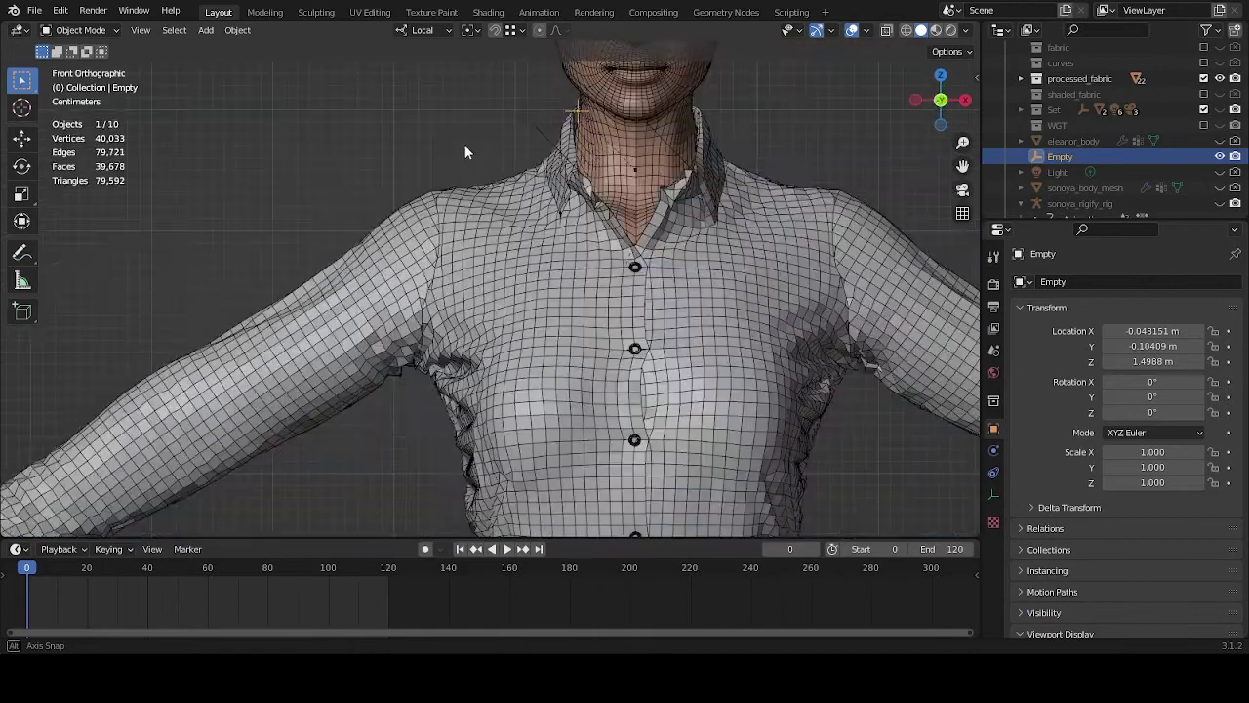
scroll(1123, 146, down, 3)
click(1219, 203)
Move the empty about 0.011 m further along negative X and about 0.023 m higher above the collar.
middle_drag(767, 207, 706, 177)
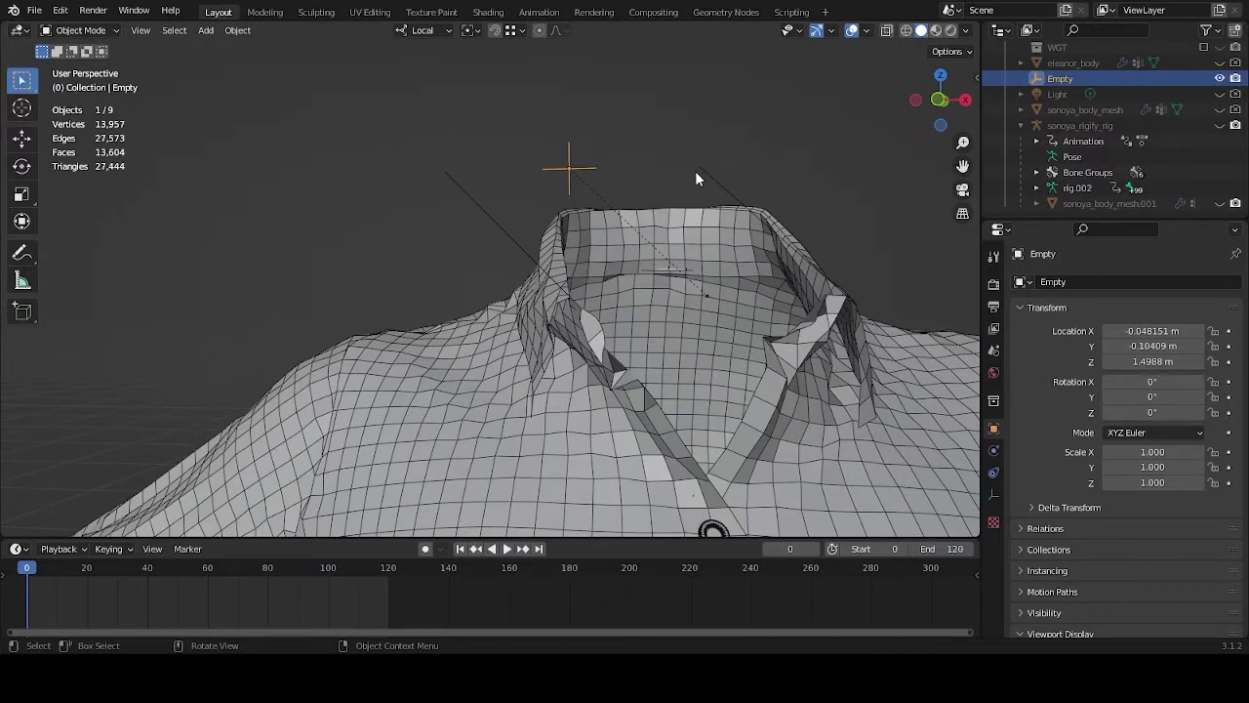
key(g)
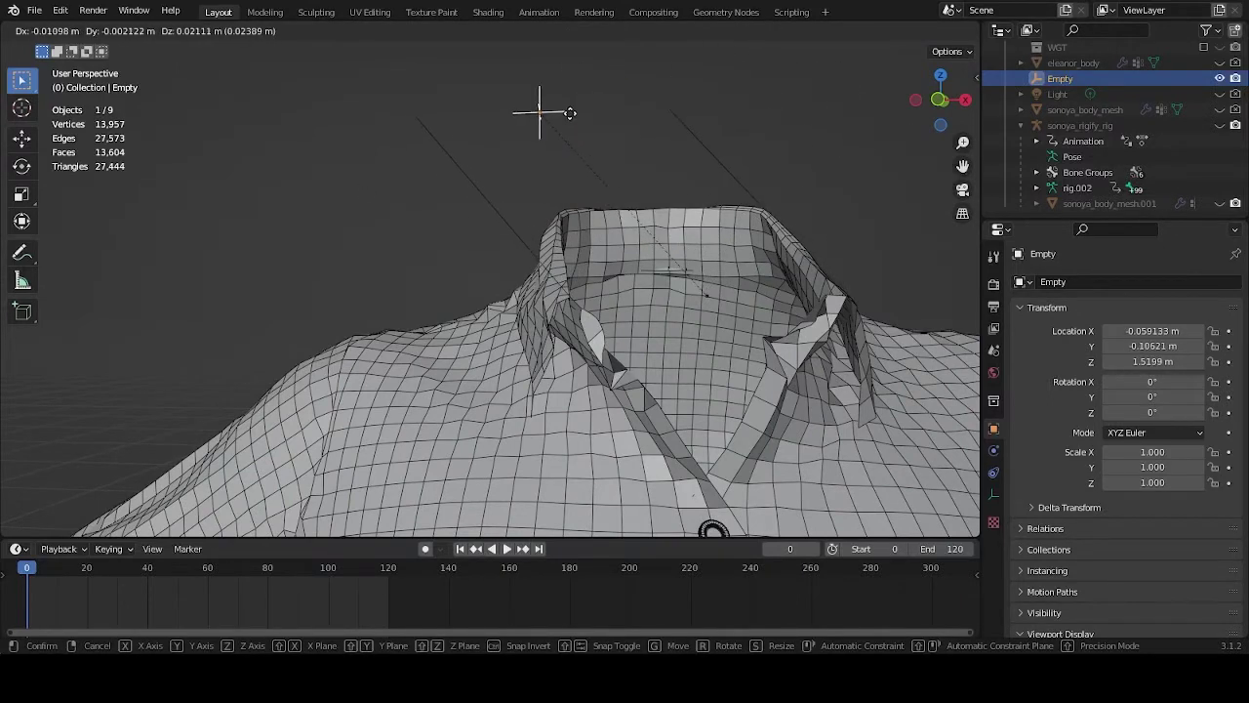
click(565, 115)
middle_drag(547, 128, 432, 159)
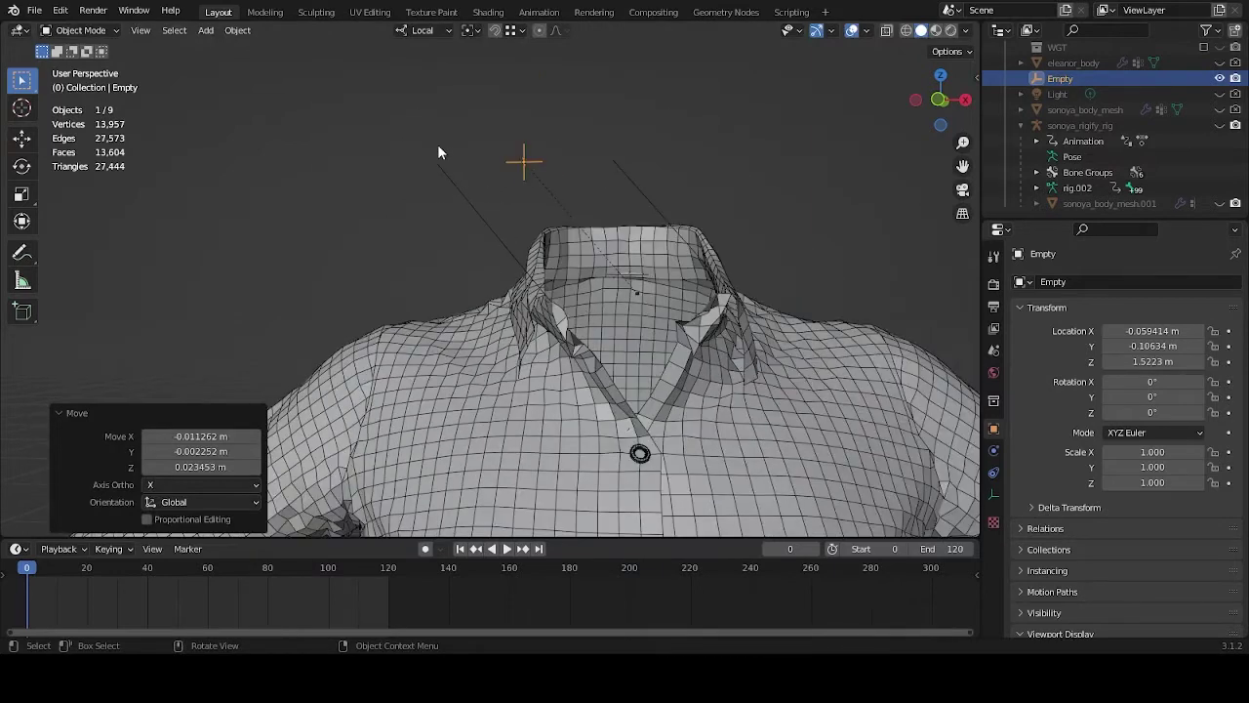
Undo the empty's recent moves and the hiding of sonoya_body_mesh.001, restoring the empty at the front of the collar.
middle_drag(694, 172, 703, 189)
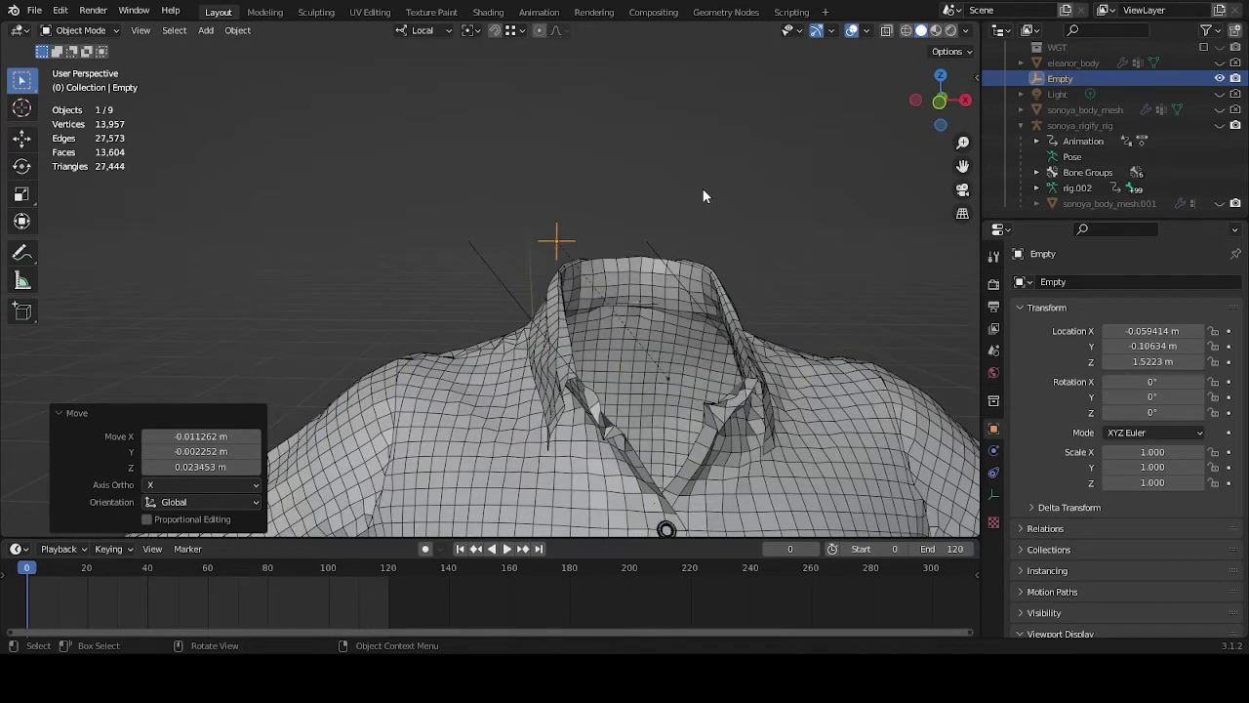
key(ctrl+z)
key(ctrl+z)
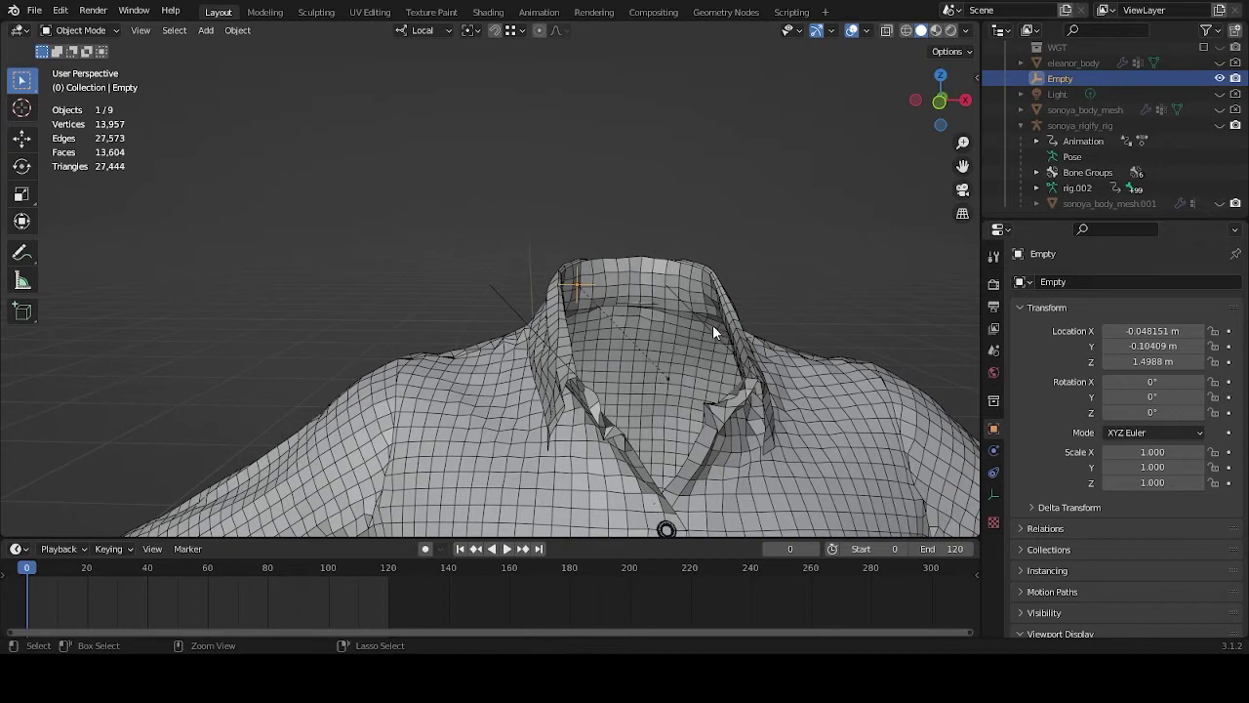
click(717, 326)
click(718, 325)
click(719, 326)
click(718, 325)
middle_drag(801, 293, 786, 287)
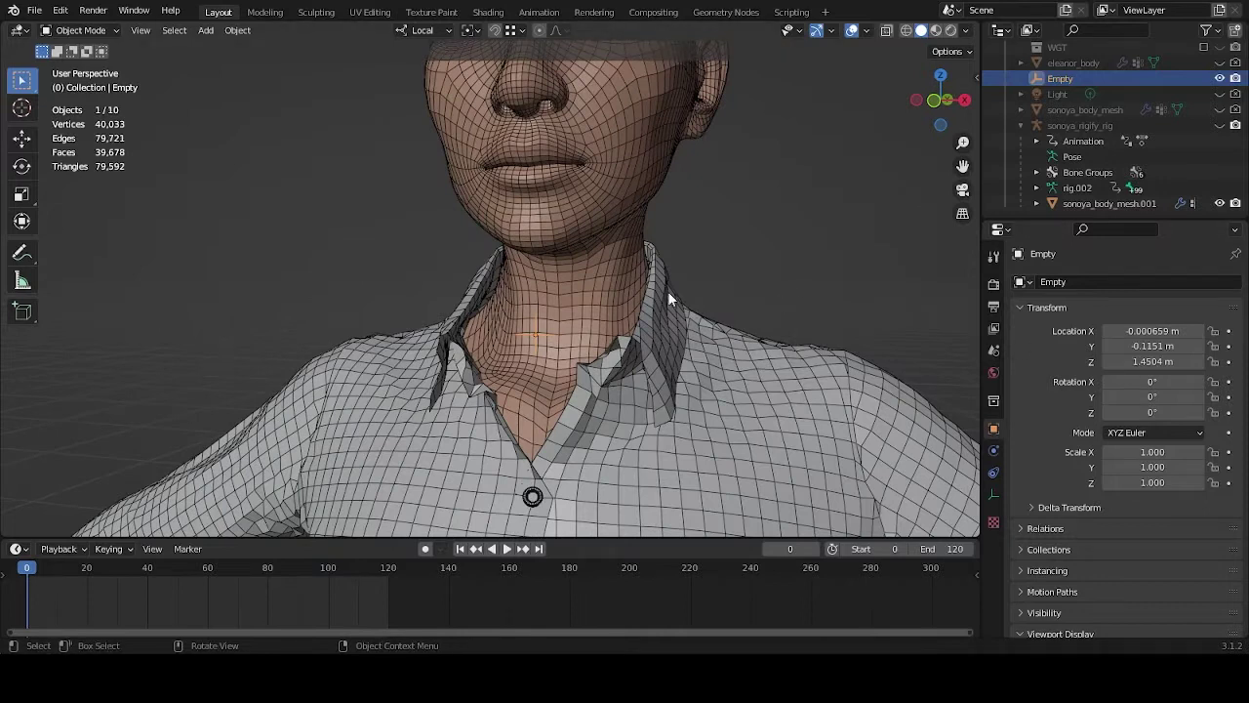
scroll(670, 292, down, 3)
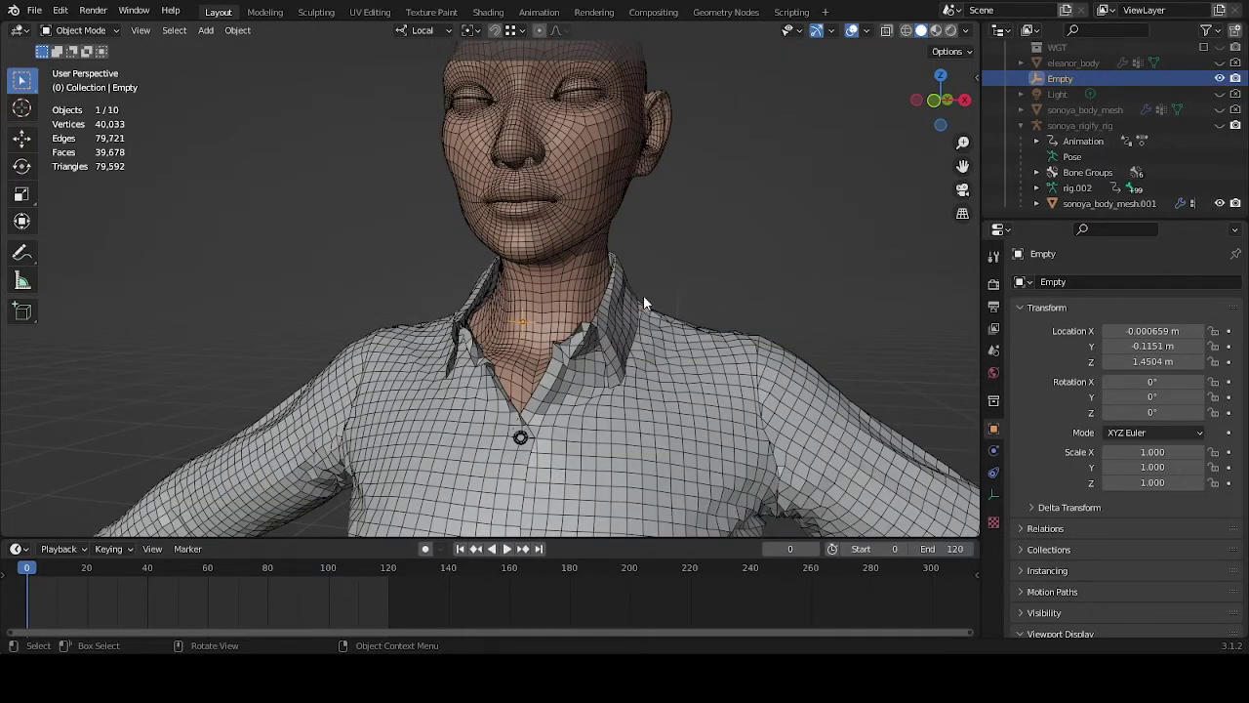
key(g)
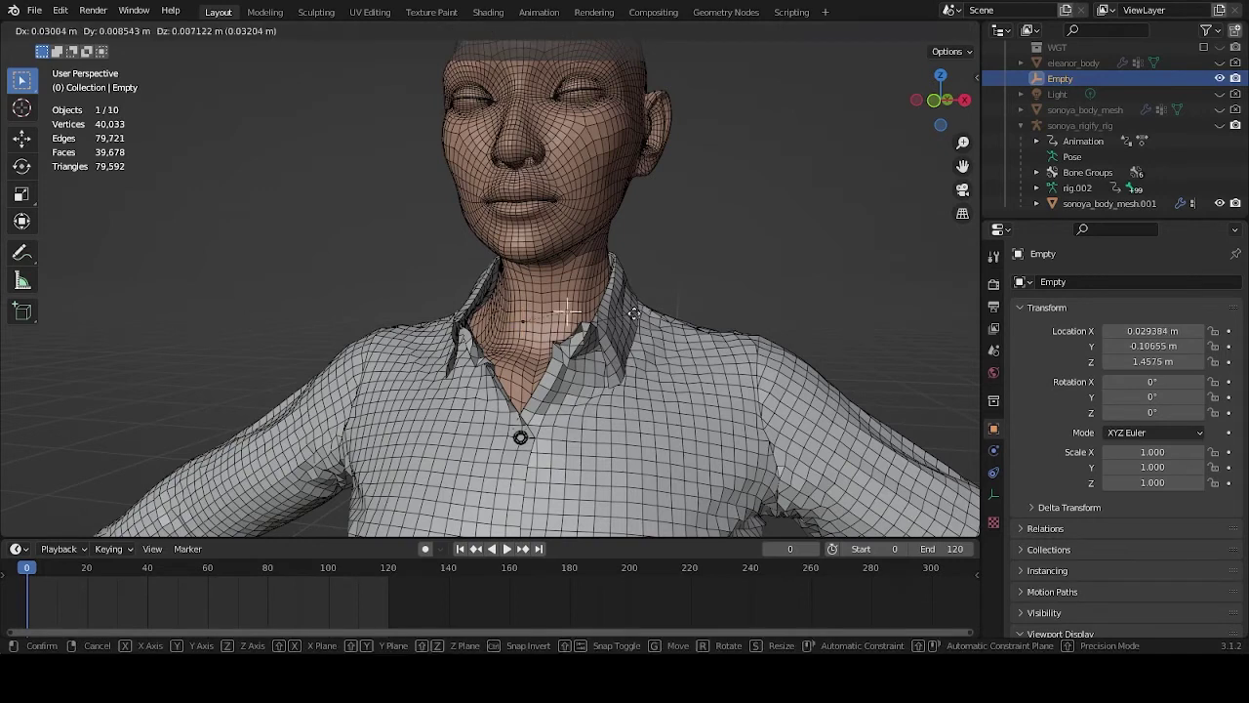
key(Escape)
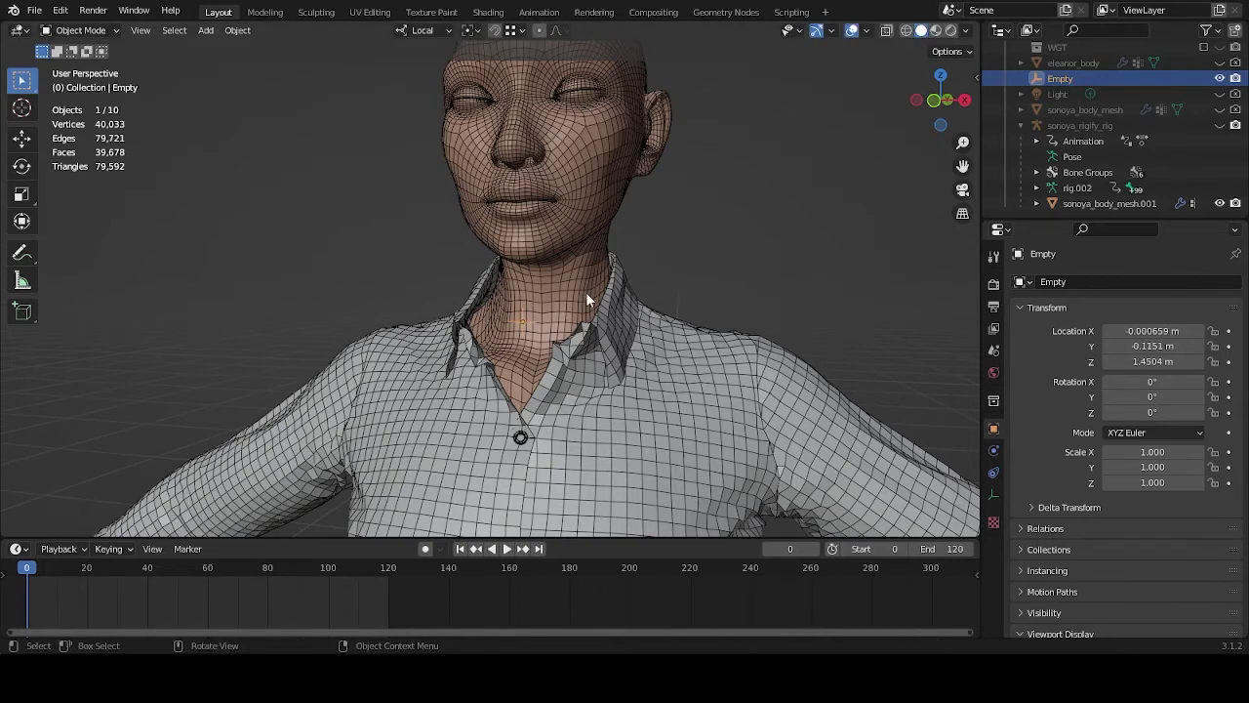
scroll(756, 272, down, 6)
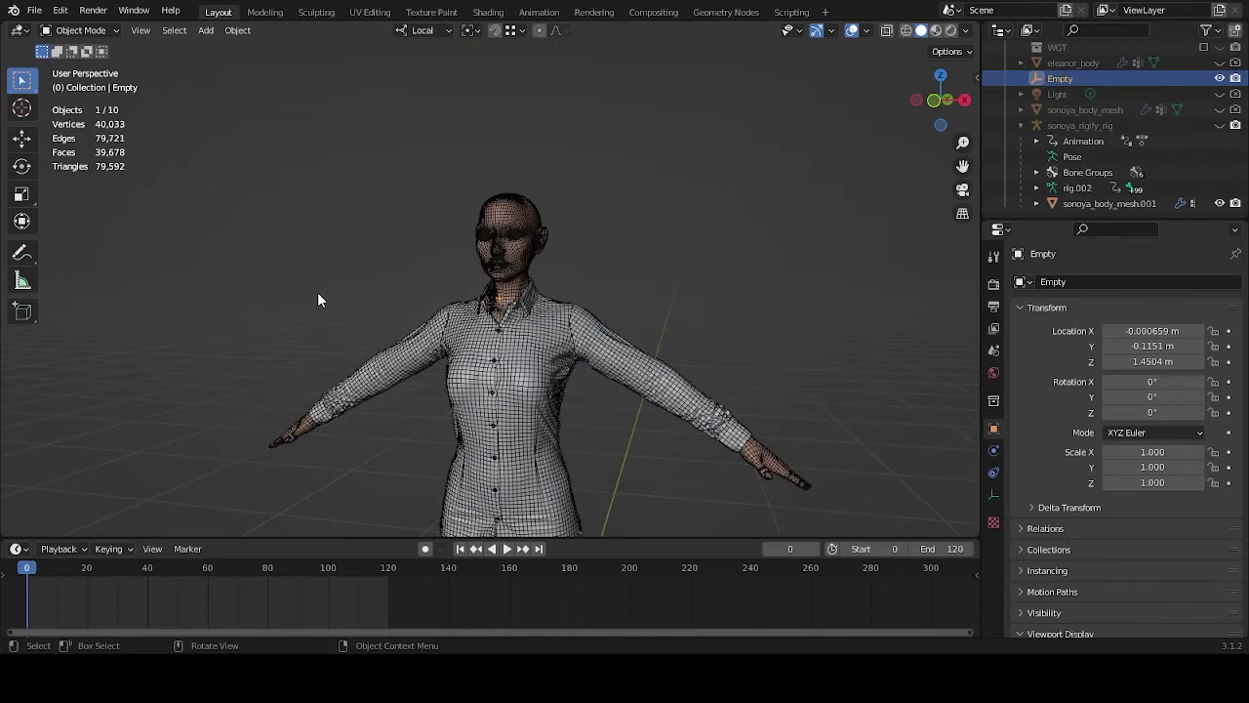
Rename the empty as collar_control_hook.
mouse_move(710, 270)
middle_down()
mouse_move(708, 289)
mouse_move(729, 273)
middle_up()
middle_drag(804, 293, 706, 322)
scroll(707, 322, up, 3)
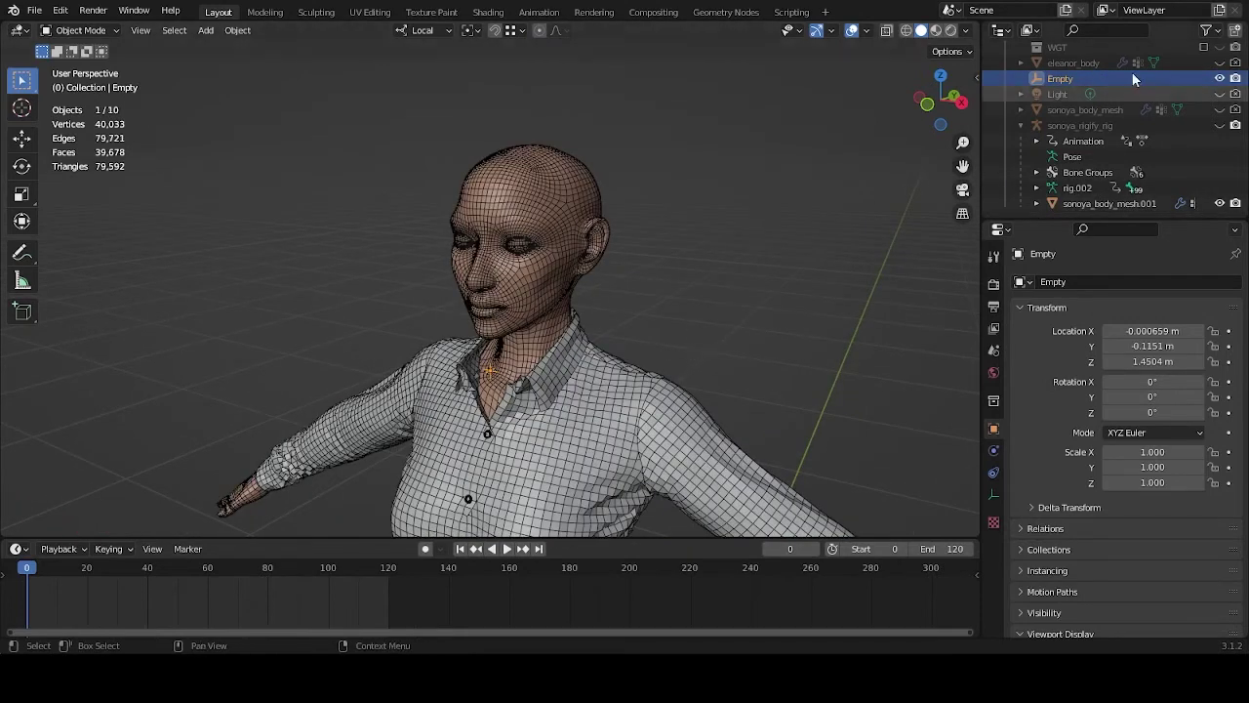
double_click(1063, 77)
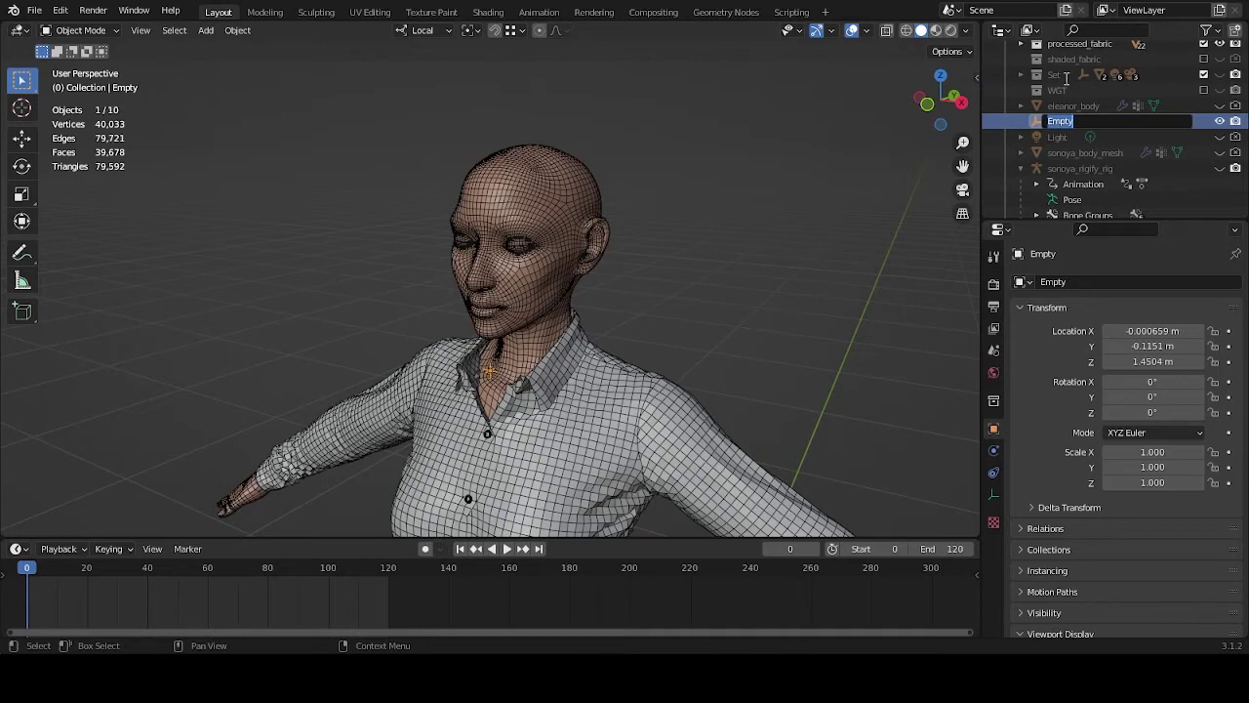
text(collar_control_hook)
key(Return)
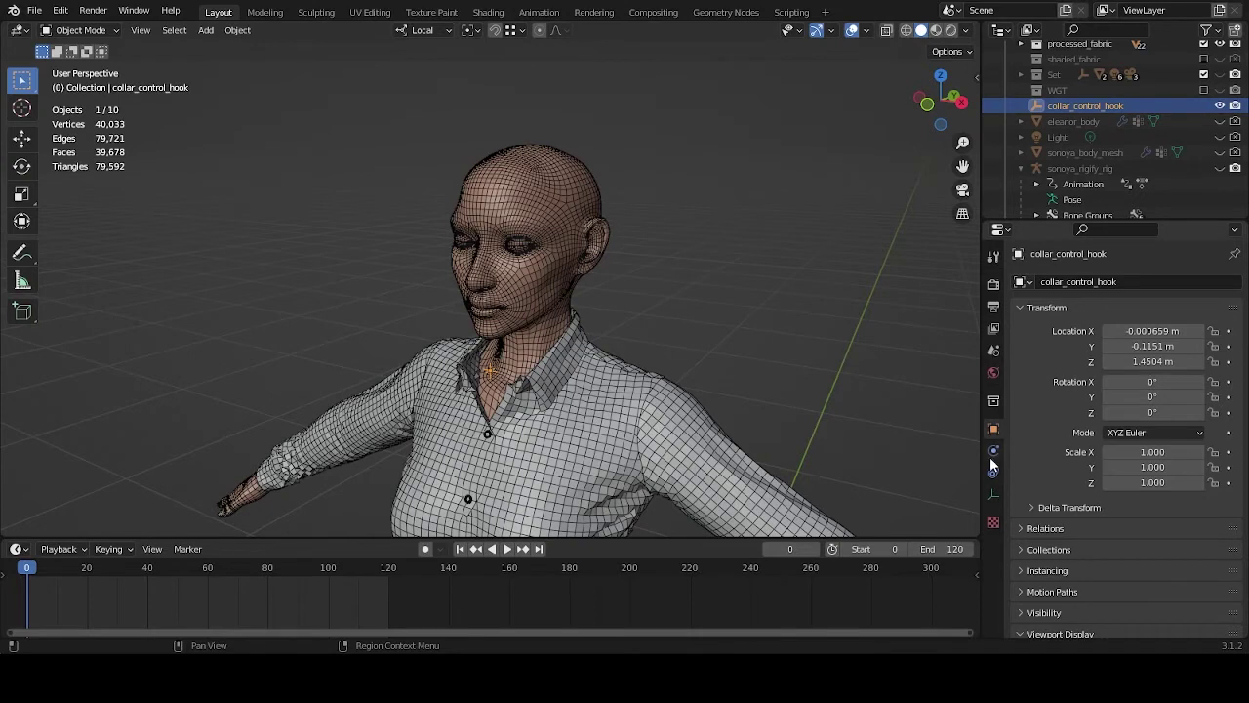
Add an Armature object constraint to collar_control_hook.
middle_drag(678, 428, 696, 417)
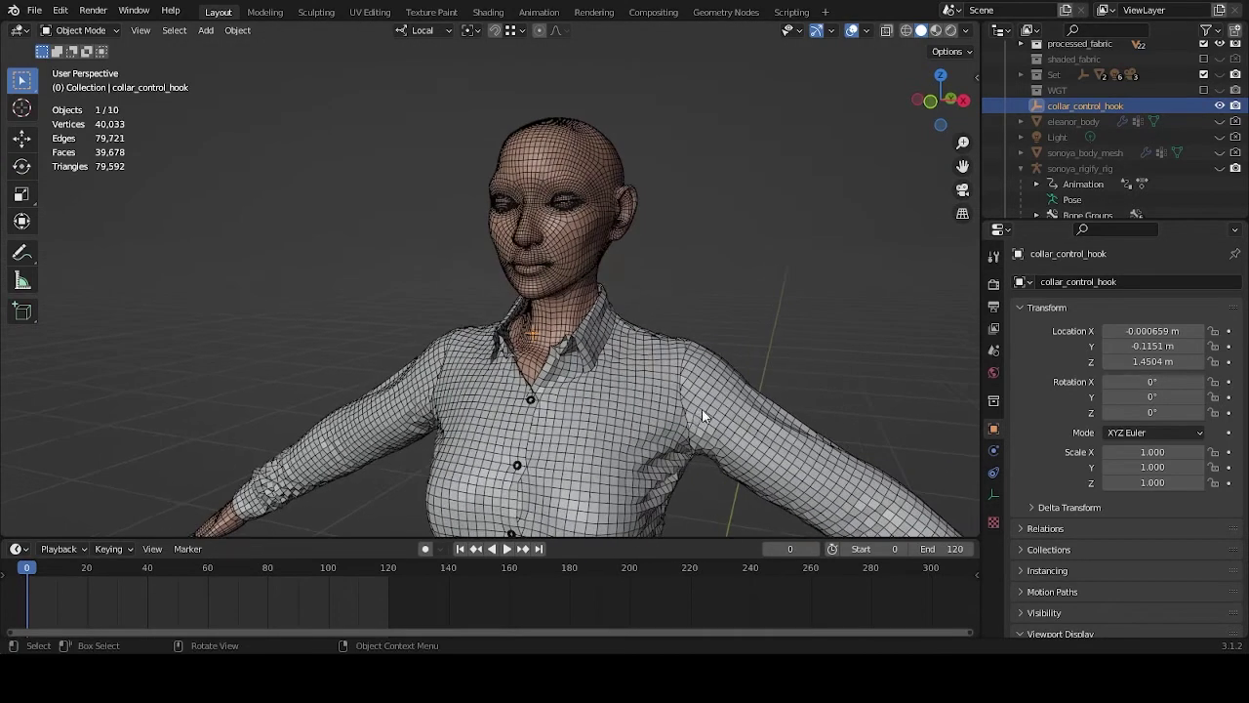
click(994, 474)
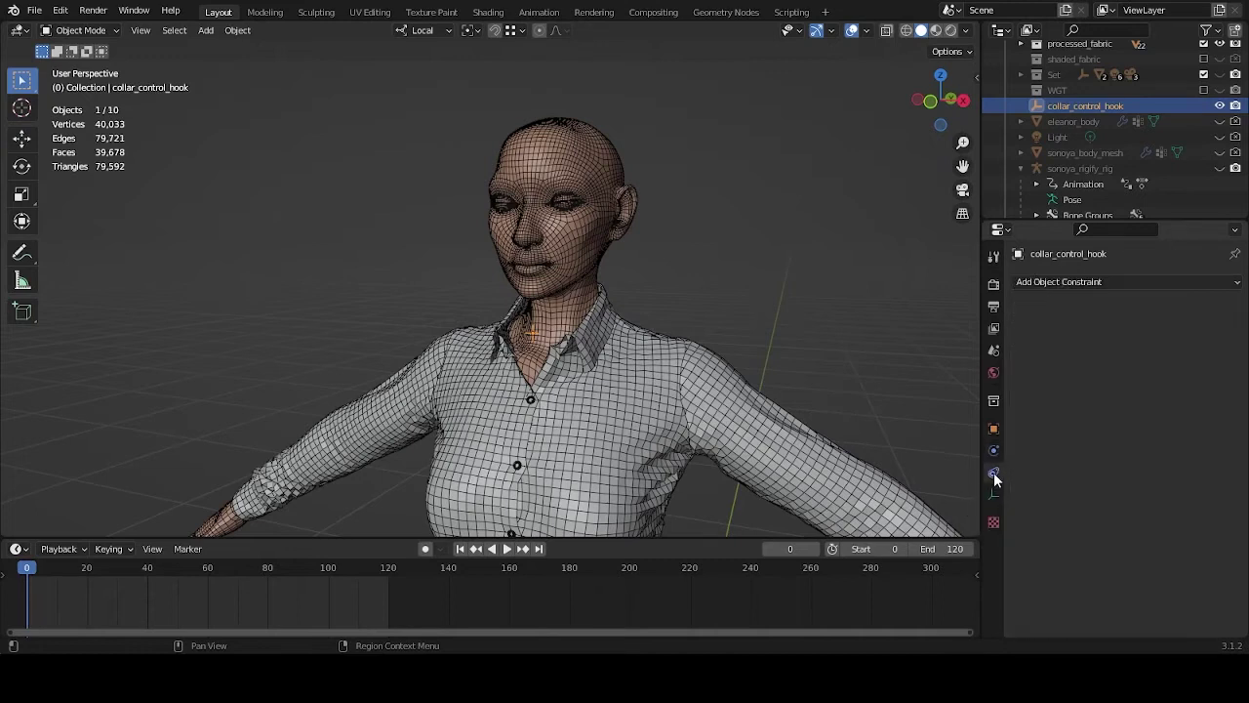
click(1095, 280)
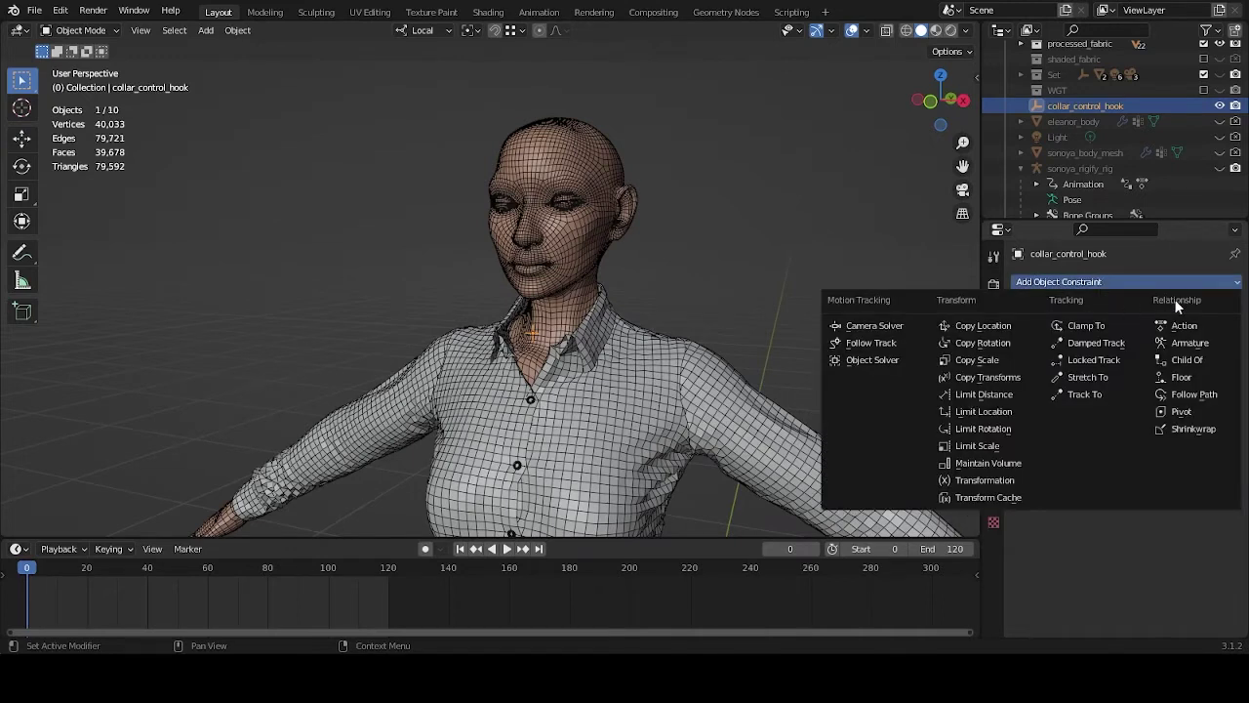
click(1209, 347)
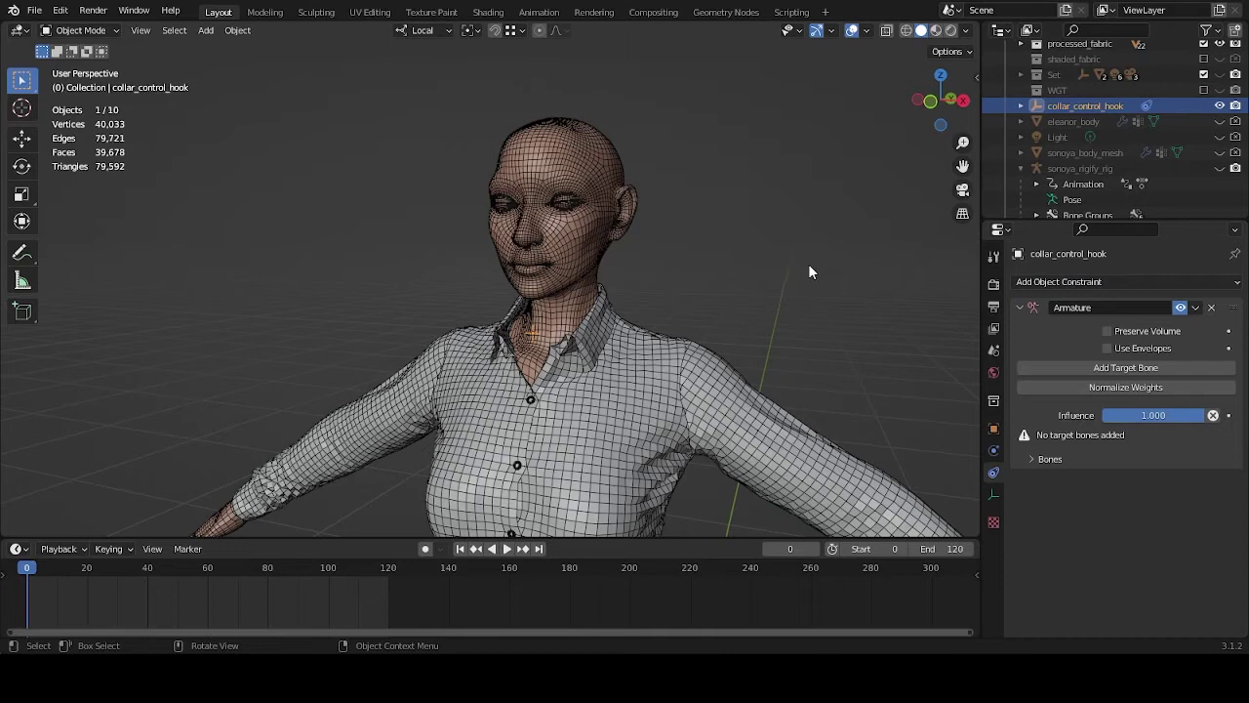
Add a target bone entry to the Armature constraint with sonoya_rigify_rig as its target, and unhide the rig in the viewport.
key(KP_6)
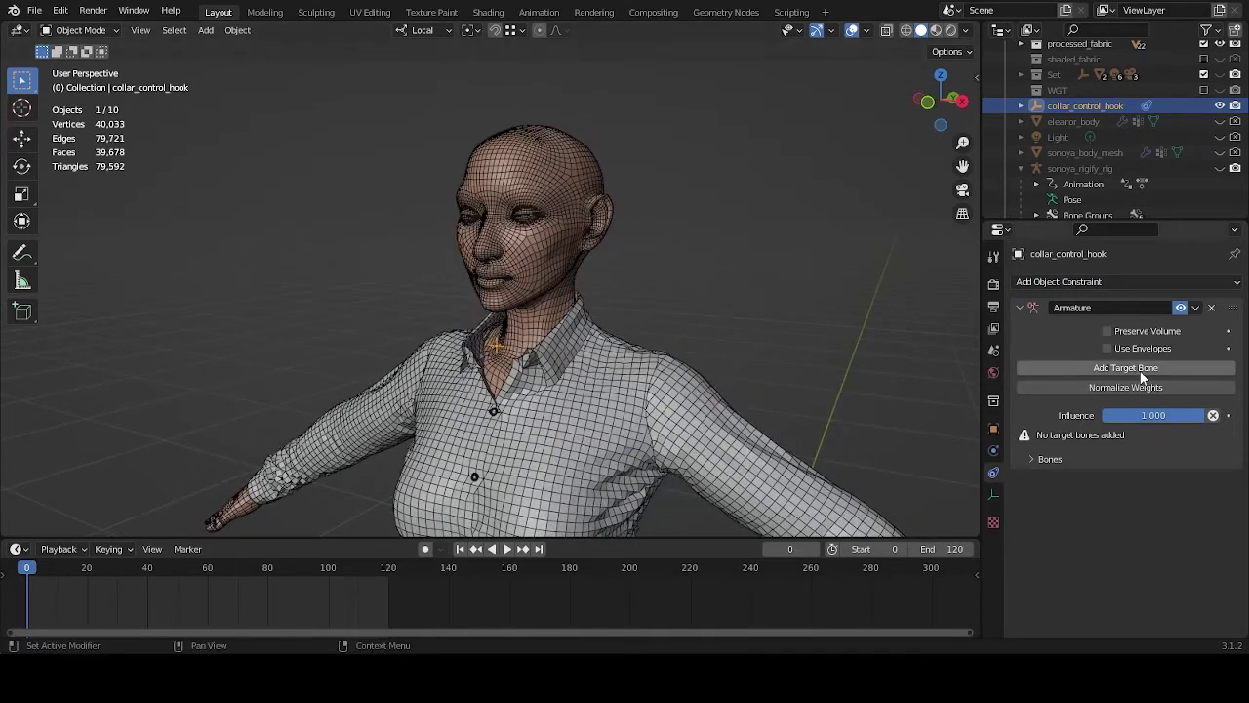
click(1140, 369)
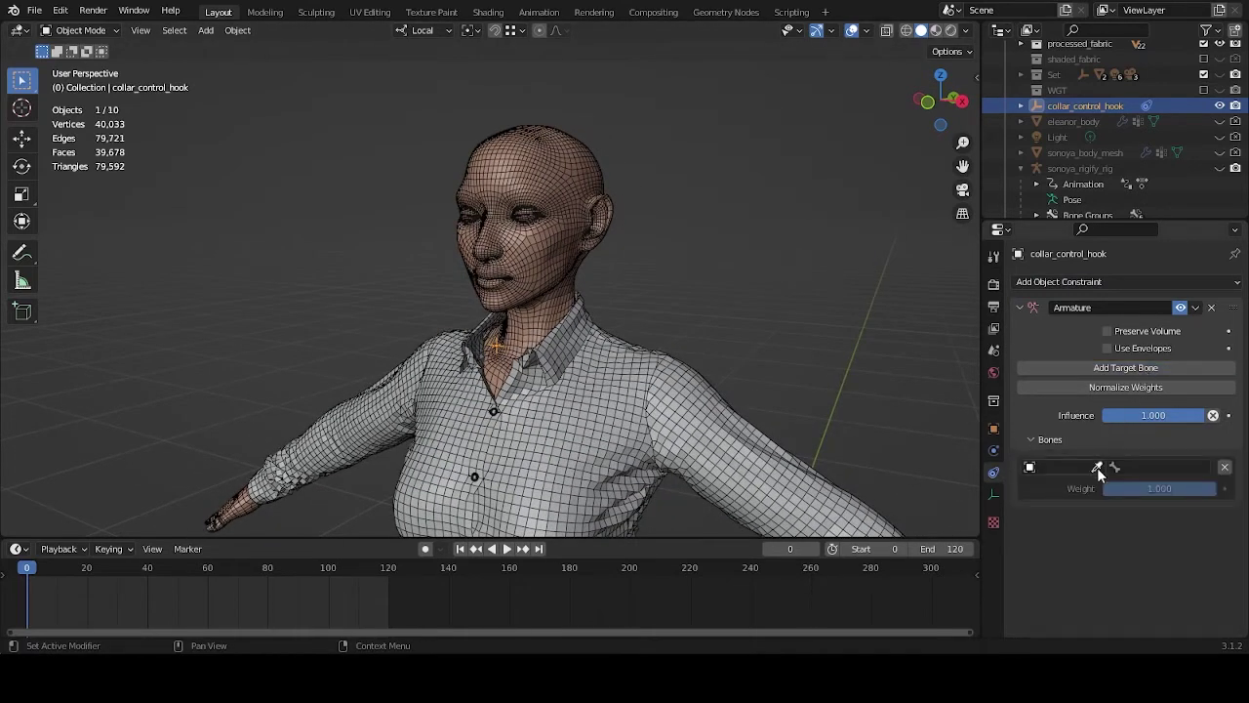
click(1097, 468)
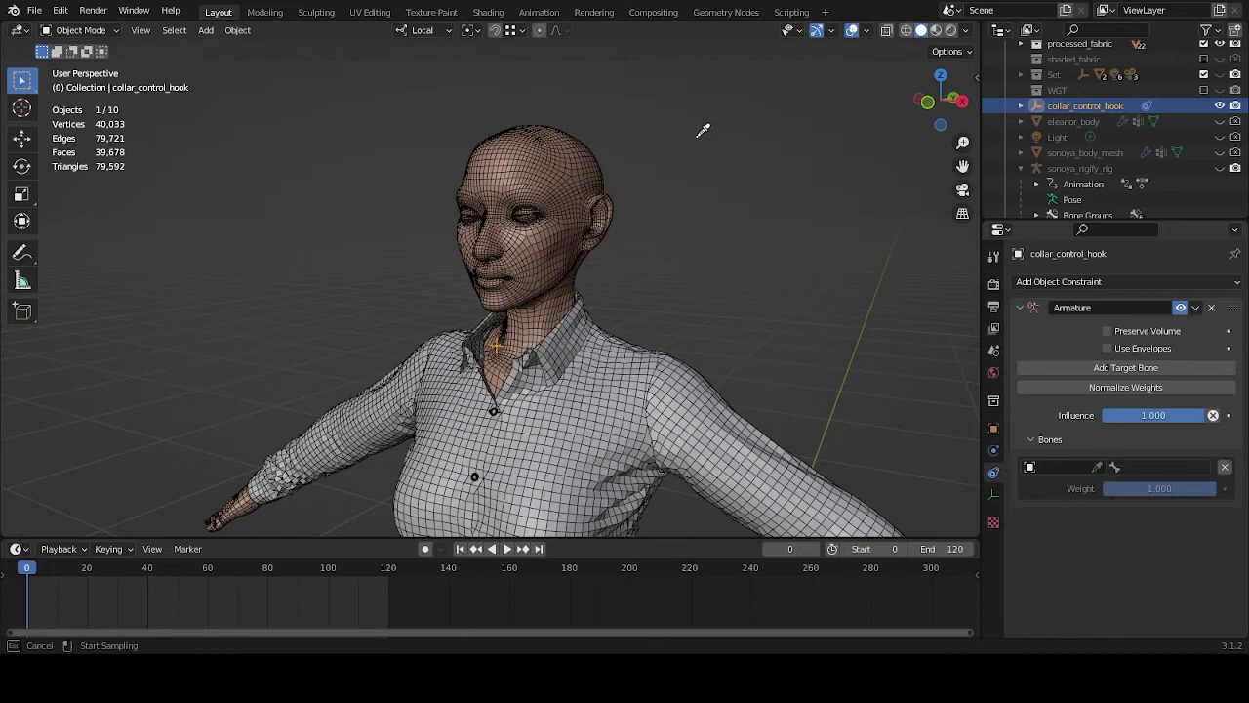
click(1089, 164)
click(1220, 168)
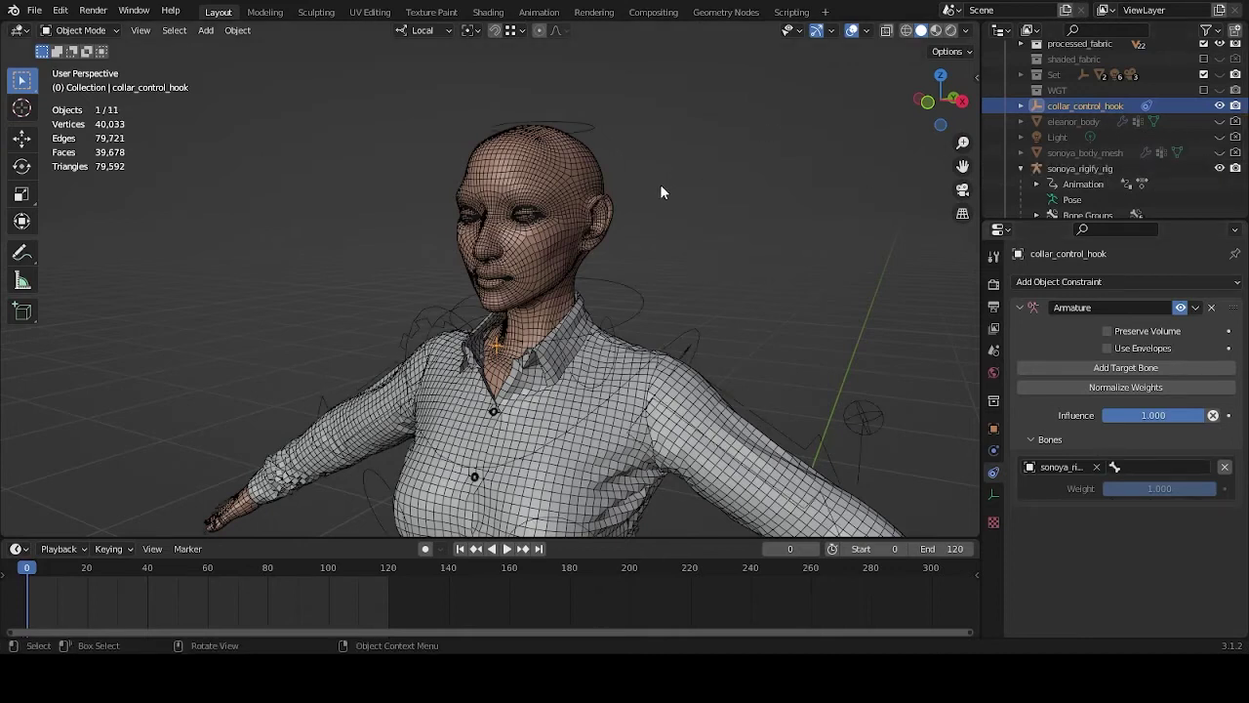
shift+middle_drag(797, 367, 800, 317)
click(1154, 467)
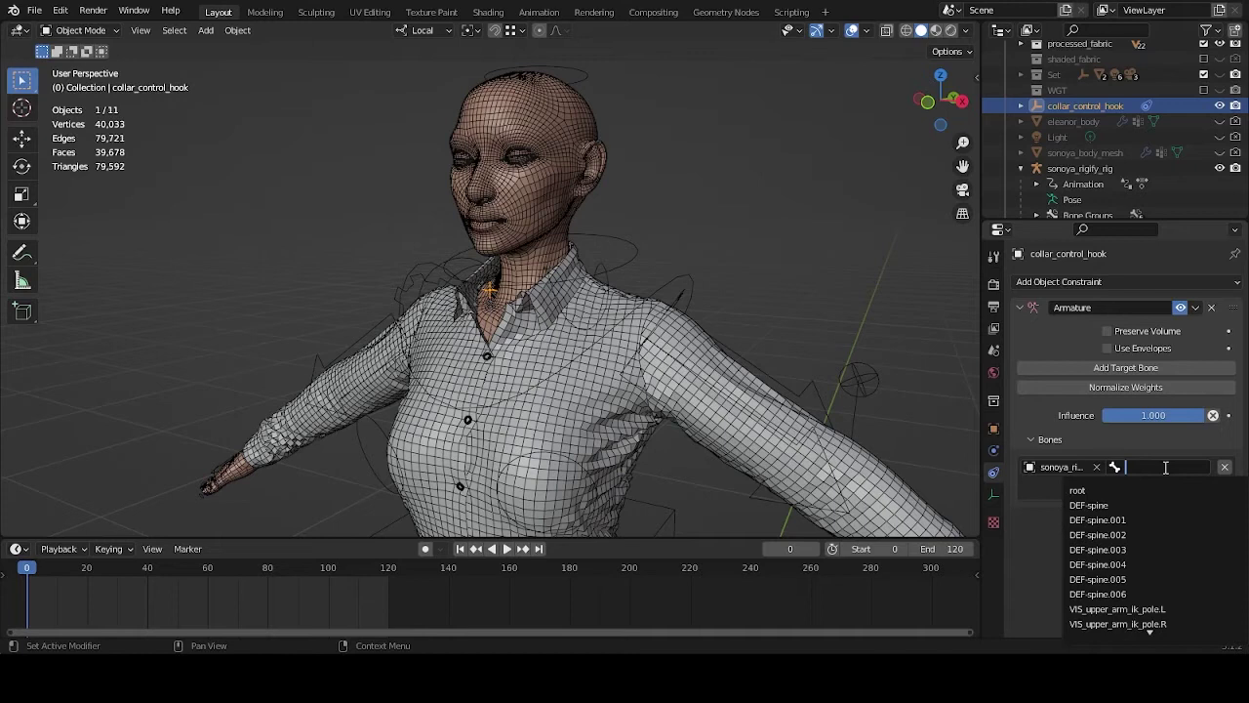
click(757, 206)
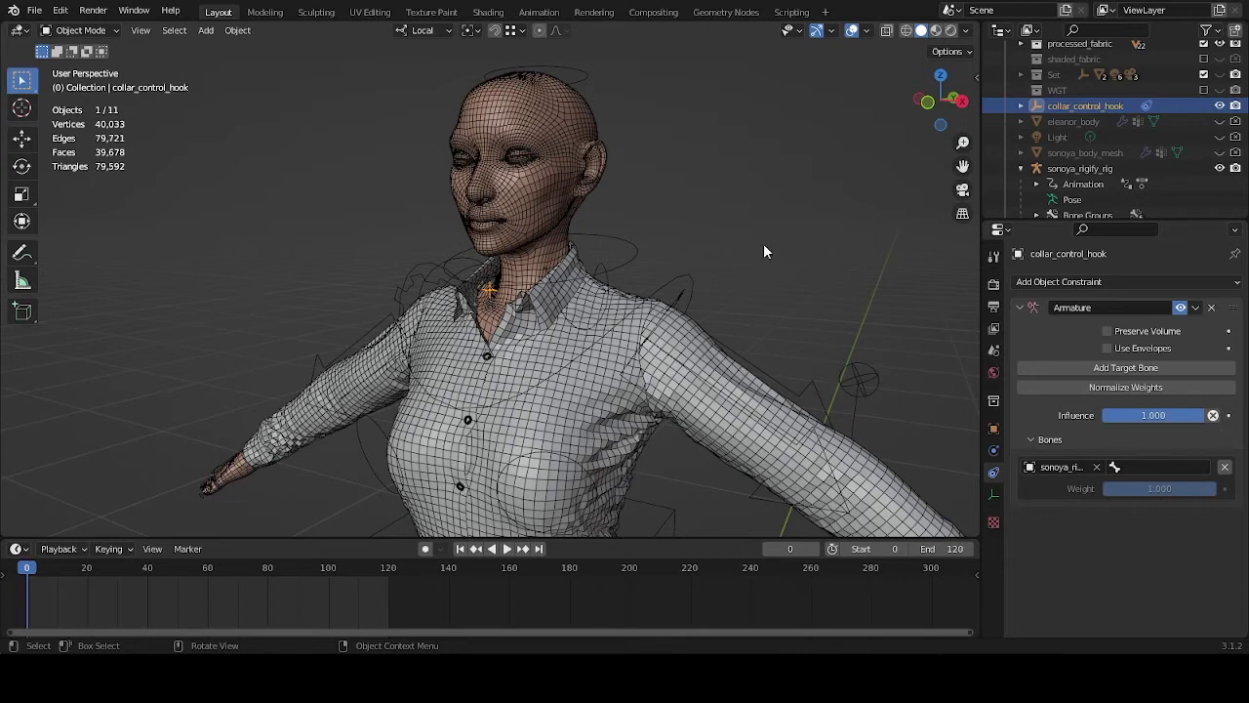
Hide sonoya_body_mesh.001 and the processed_fabric collection so only the rig and the collar hook remain in the viewport.
scroll(1156, 185, down, 2)
scroll(1173, 171, up, 6)
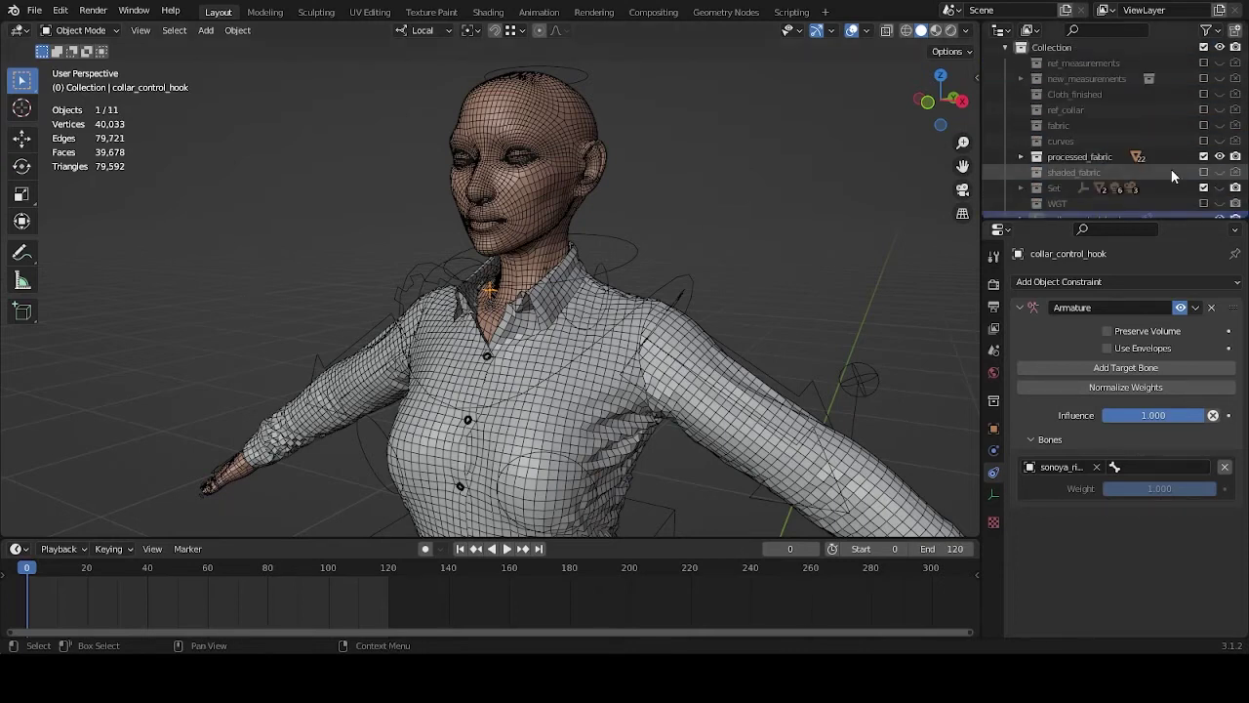
click(1220, 156)
click(1221, 156)
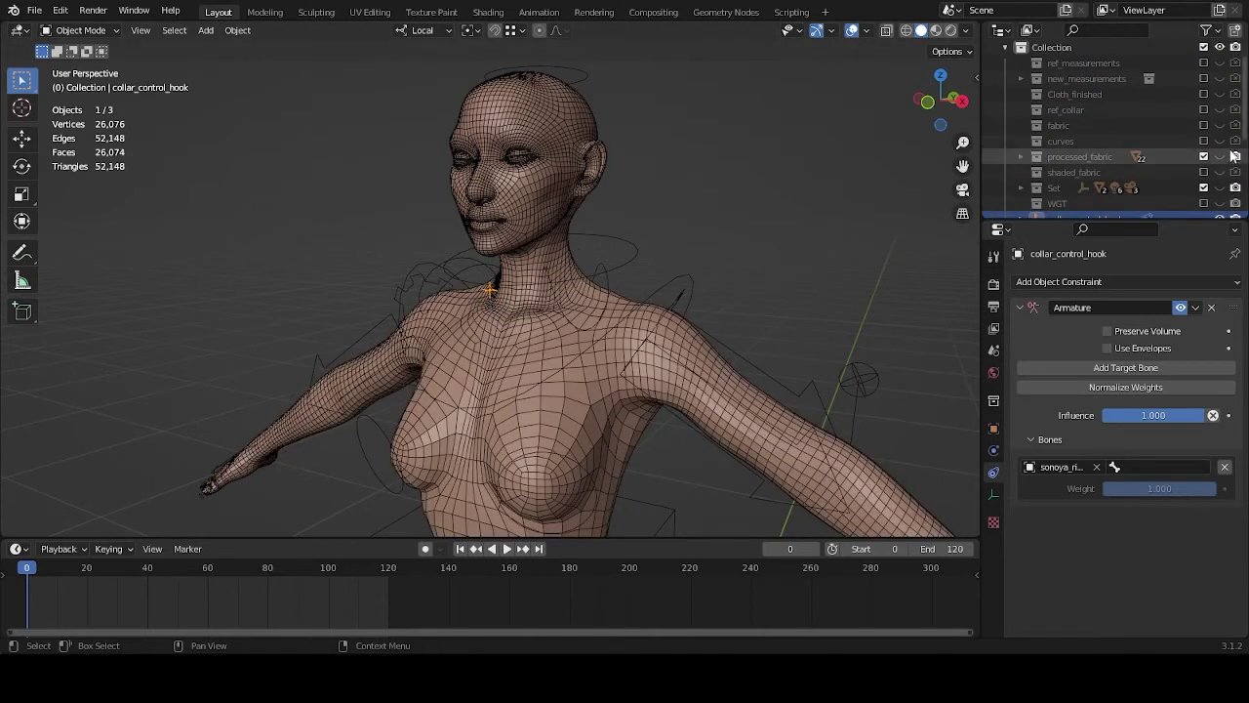
scroll(1225, 195, down, 5)
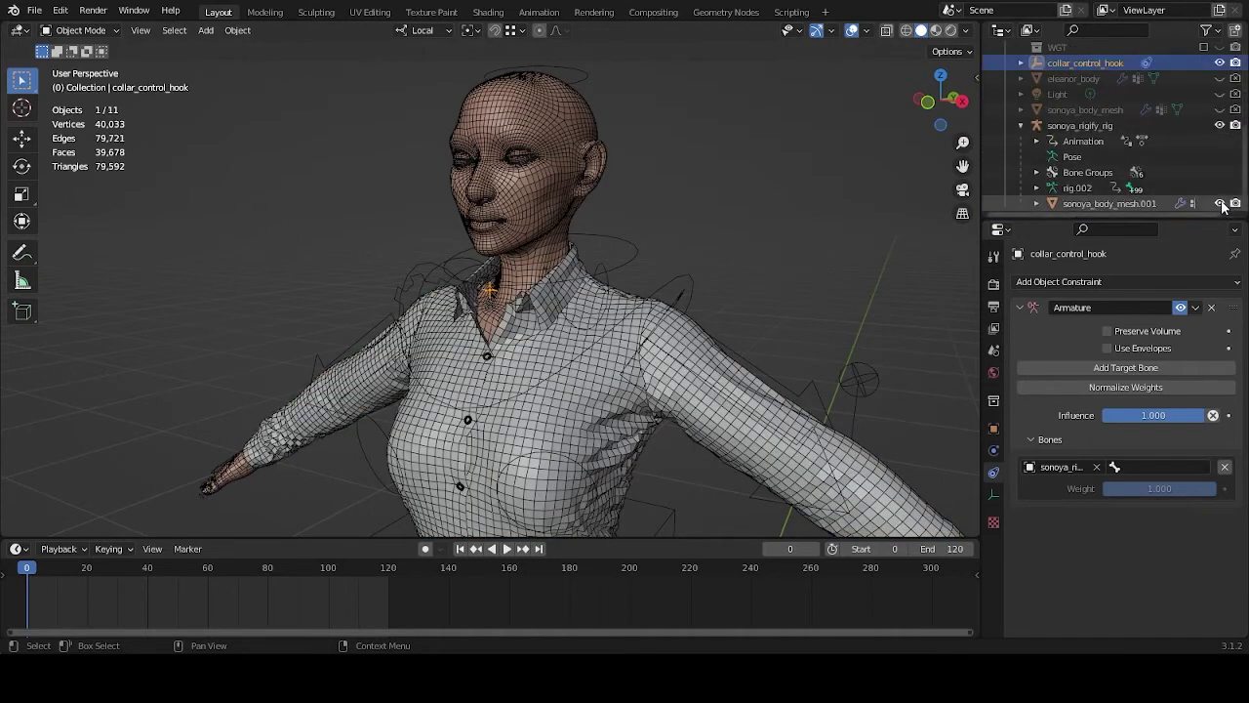
click(1220, 204)
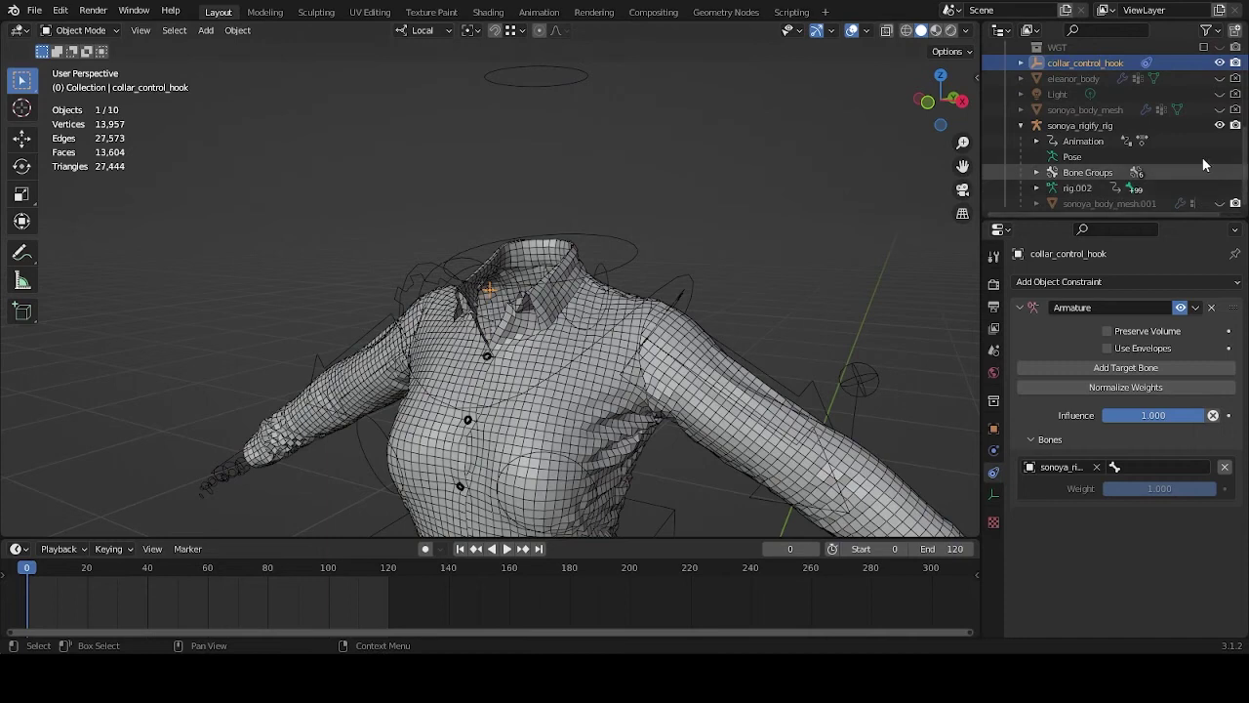
scroll(1210, 147, up, 5)
click(1220, 125)
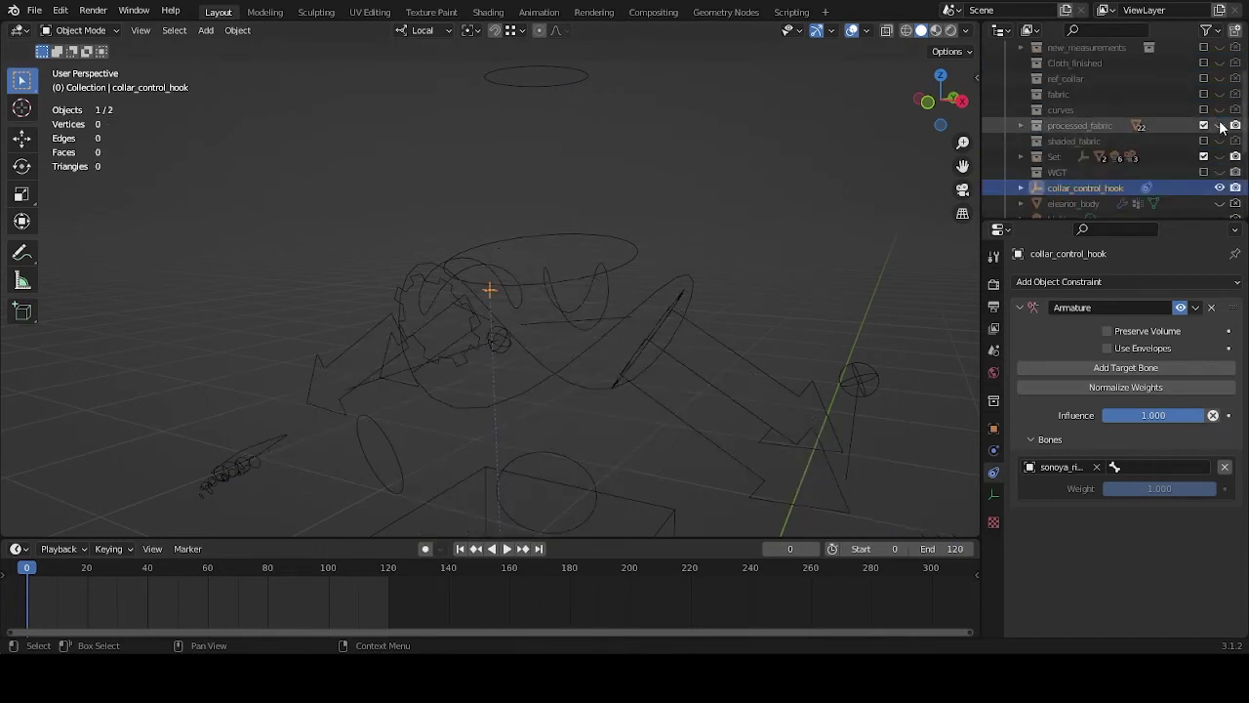
Select sonoya_rigify_rig and switch it to Edit Mode.
middle_drag(752, 217, 674, 238)
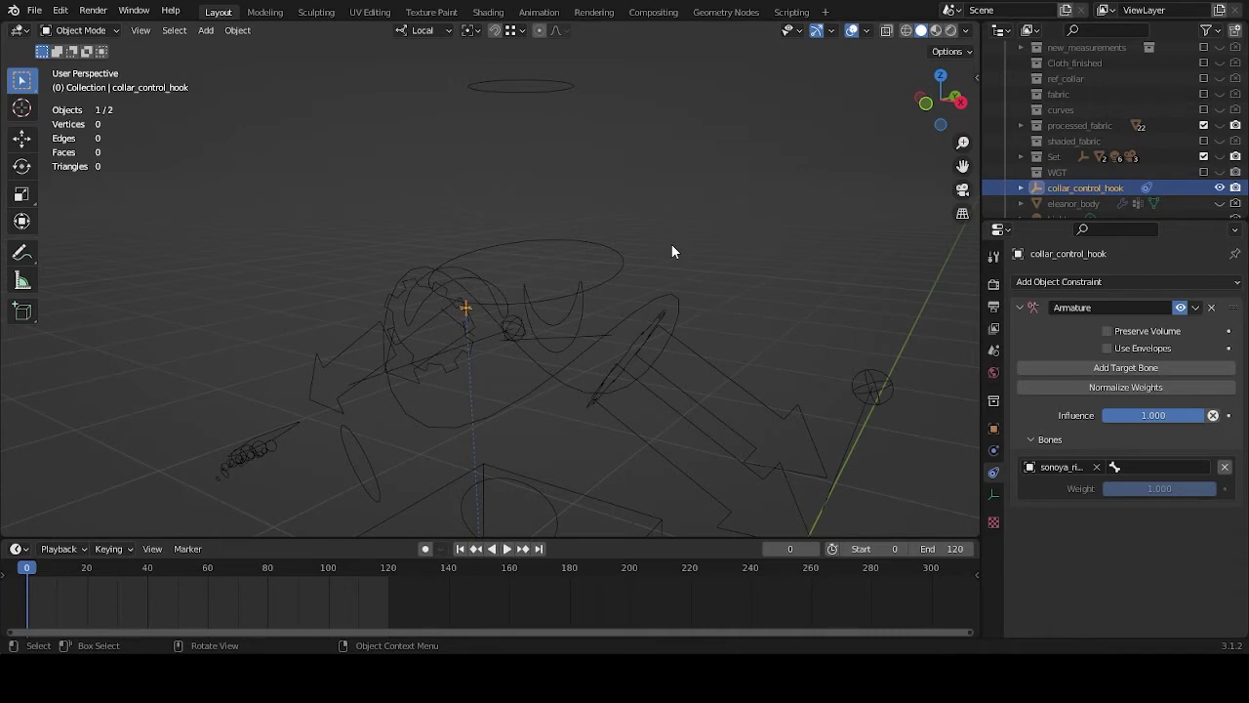
middle_drag(644, 292, 665, 291)
scroll(665, 291, down, 2)
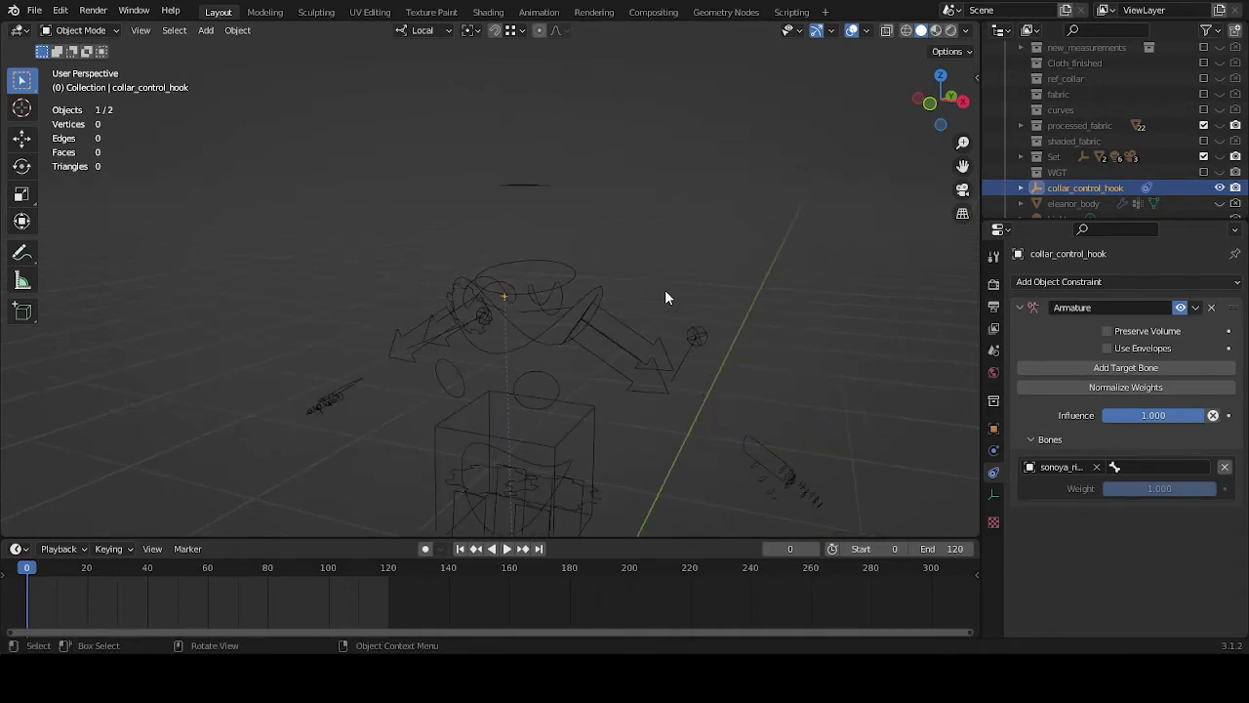
middle_drag(665, 289, 612, 367)
scroll(611, 355, up, 3)
scroll(610, 348, up, 1)
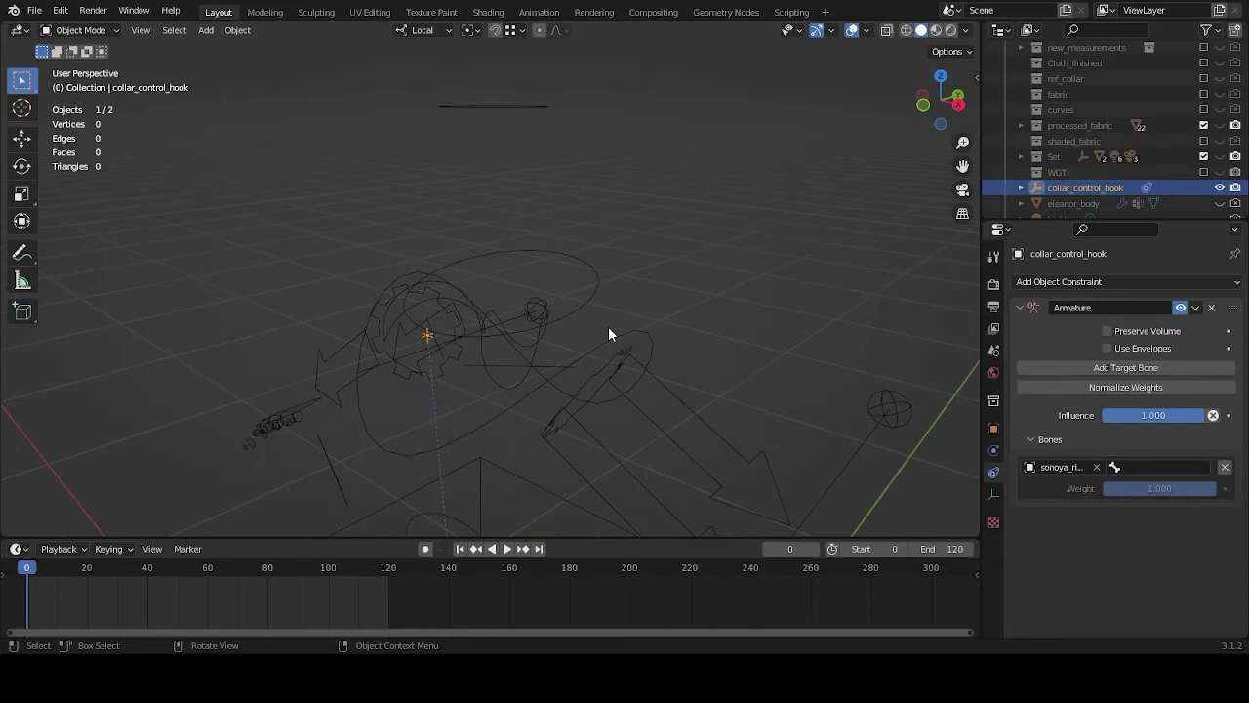
middle_drag(599, 333, 632, 339)
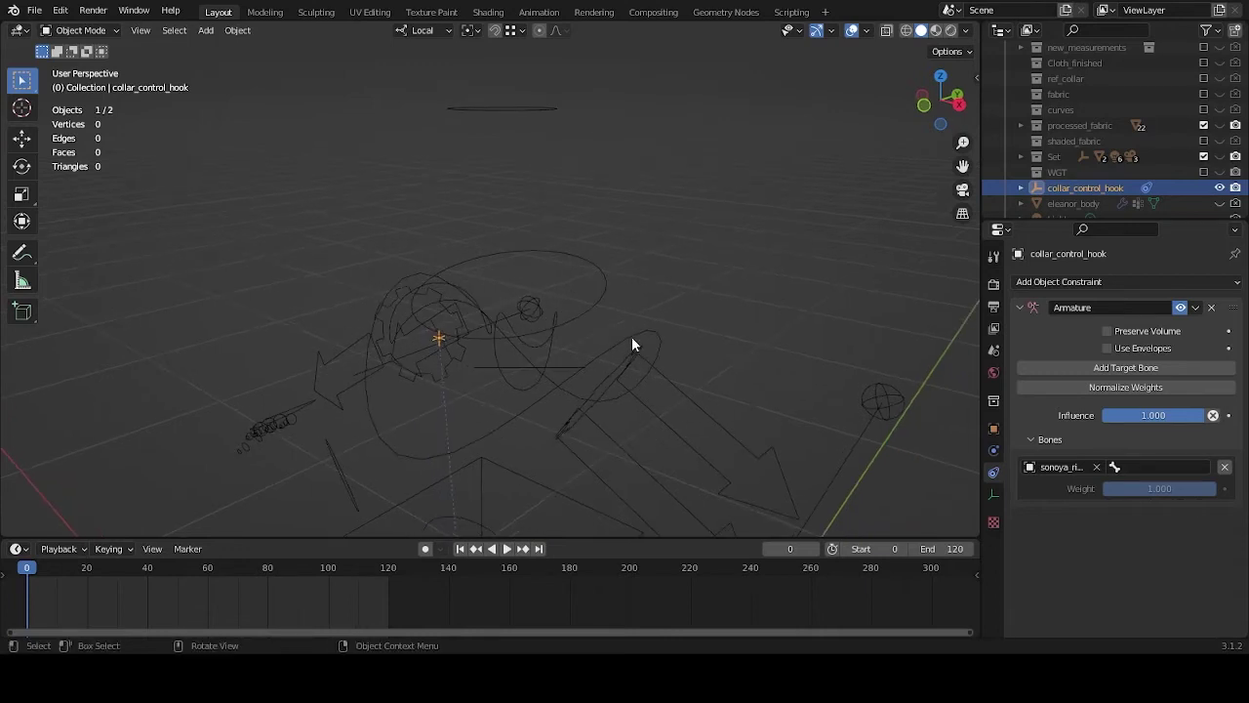
click(631, 338)
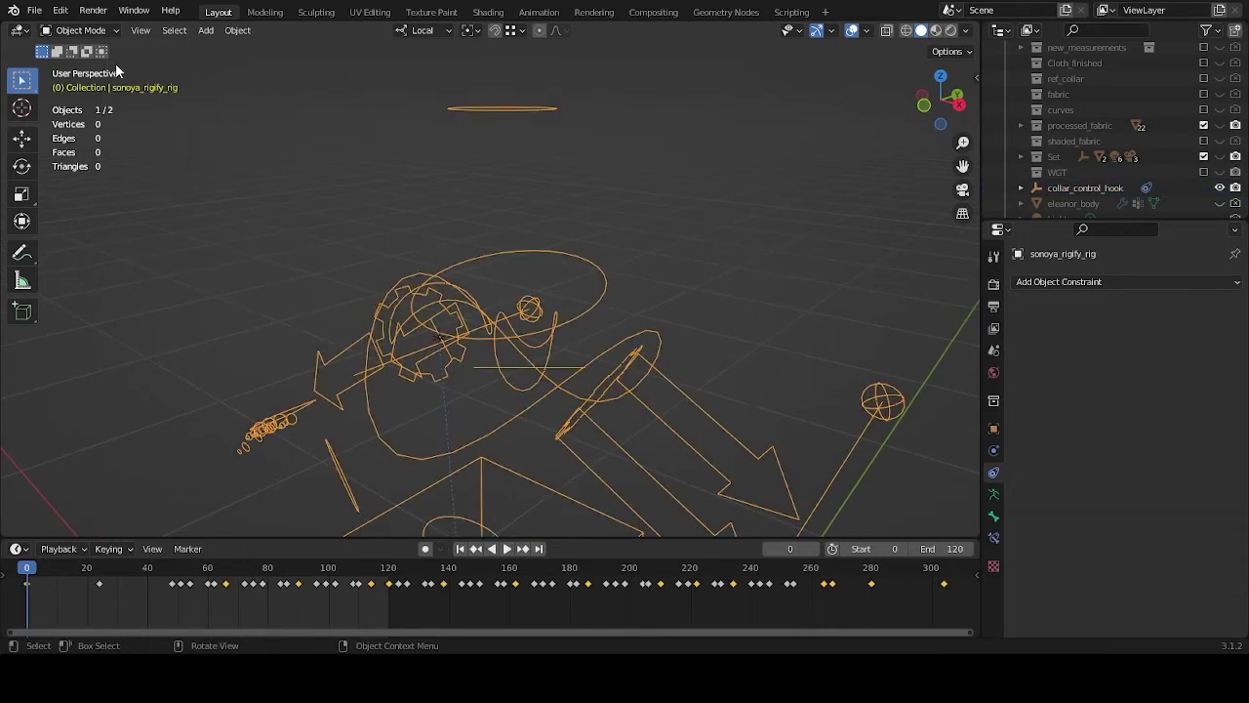
click(81, 31)
click(81, 30)
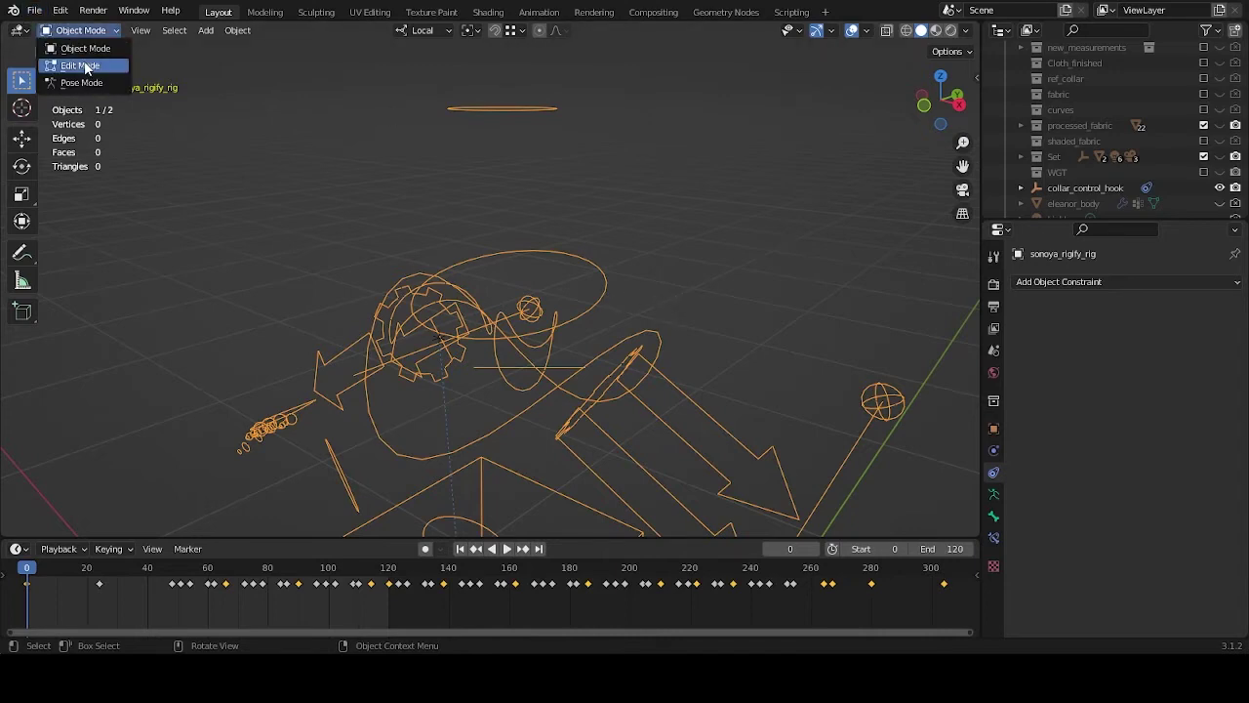
click(86, 66)
Toggle the rig's bone layers to find the deformation bones, and turn that layer on.
middle_drag(620, 317, 641, 271)
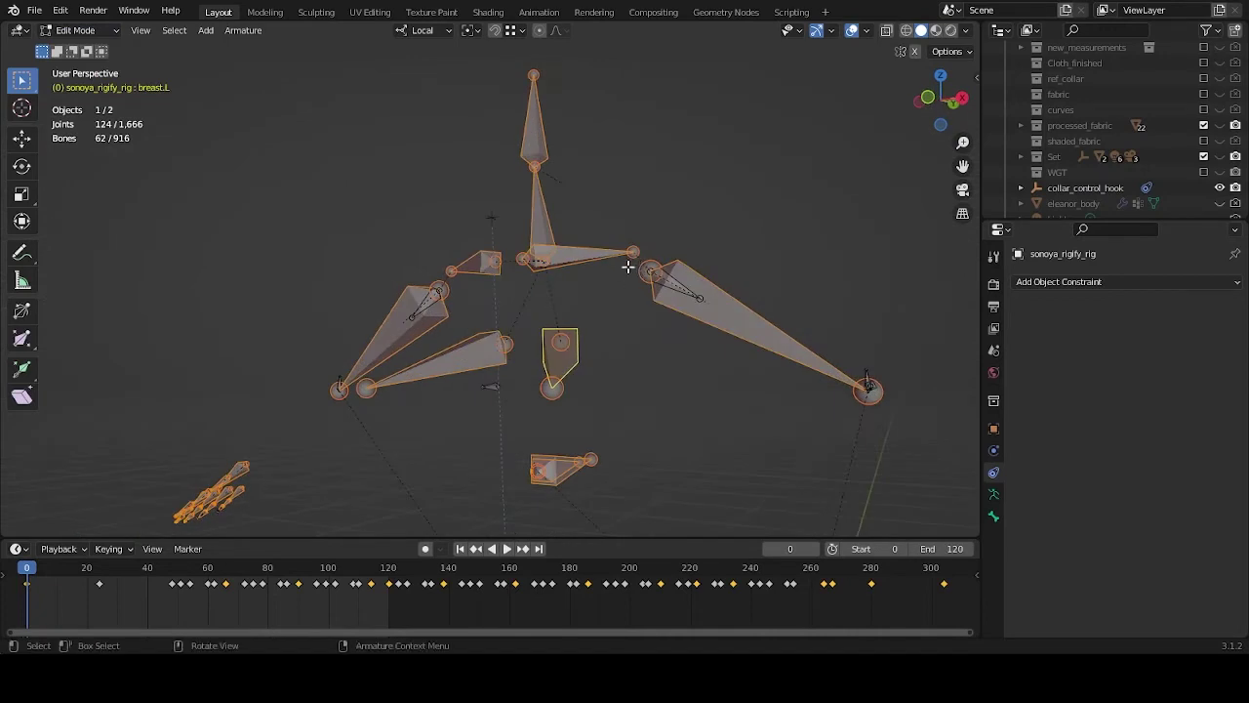
middle_drag(630, 264, 728, 313)
click(993, 494)
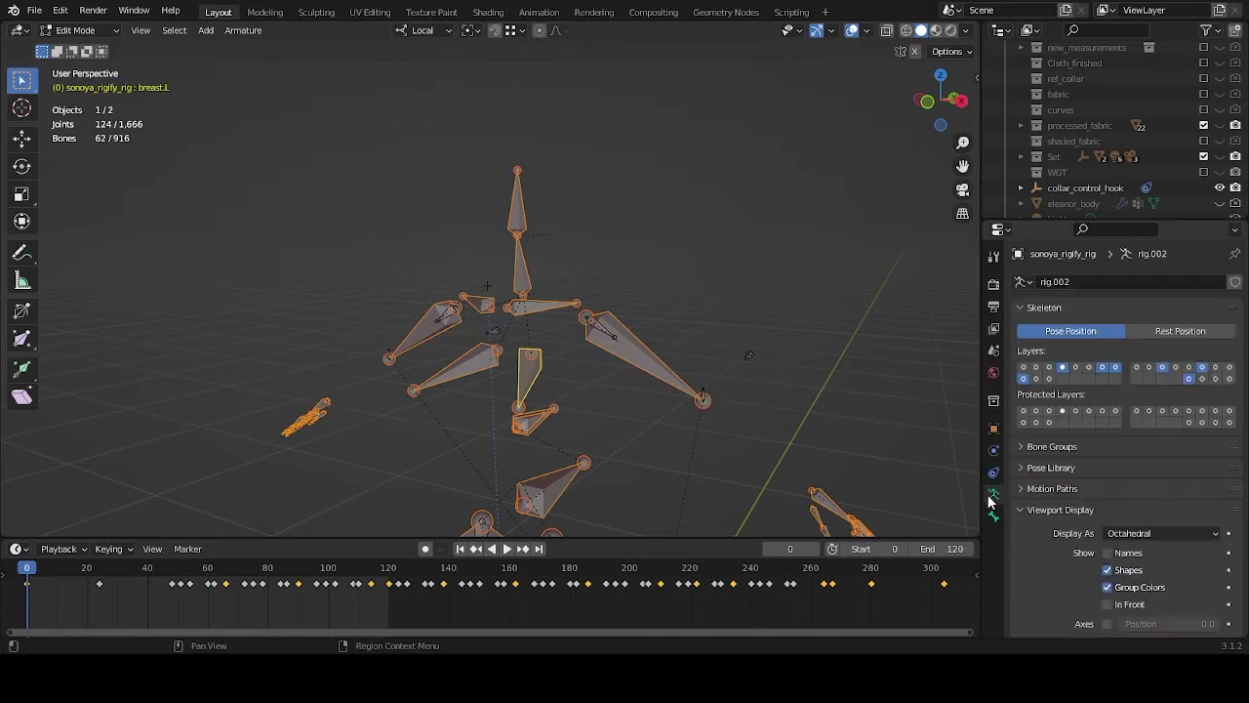
middle_drag(750, 388, 625, 302)
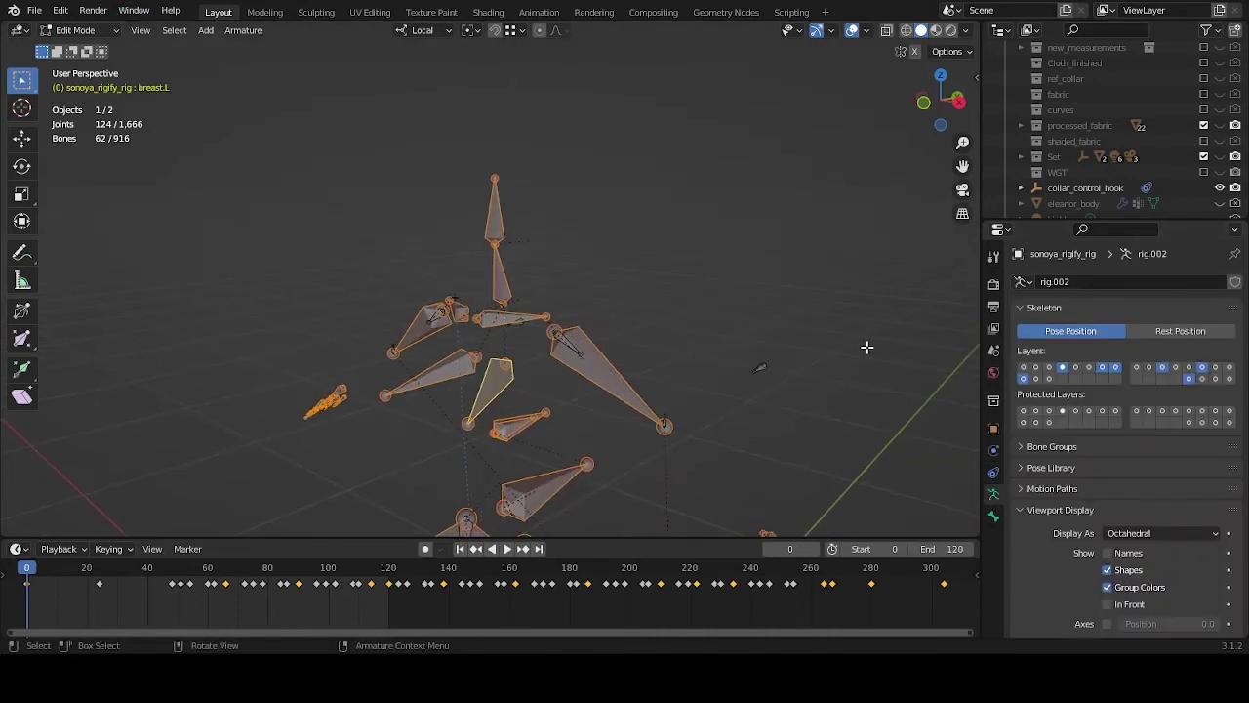
shift+click(1137, 367)
shift+click(1137, 367)
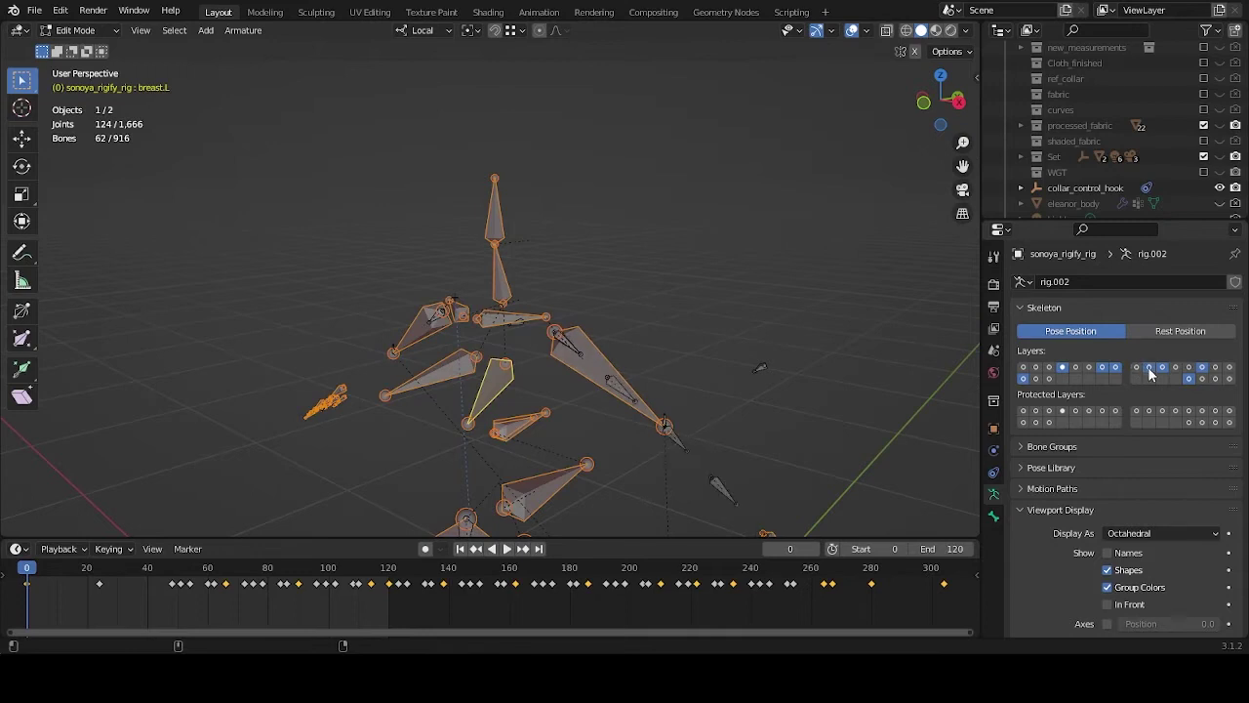
shift+click(1175, 368)
shift+click(1176, 368)
shift+click(1190, 367)
shift+click(1191, 368)
shift+click(1203, 379)
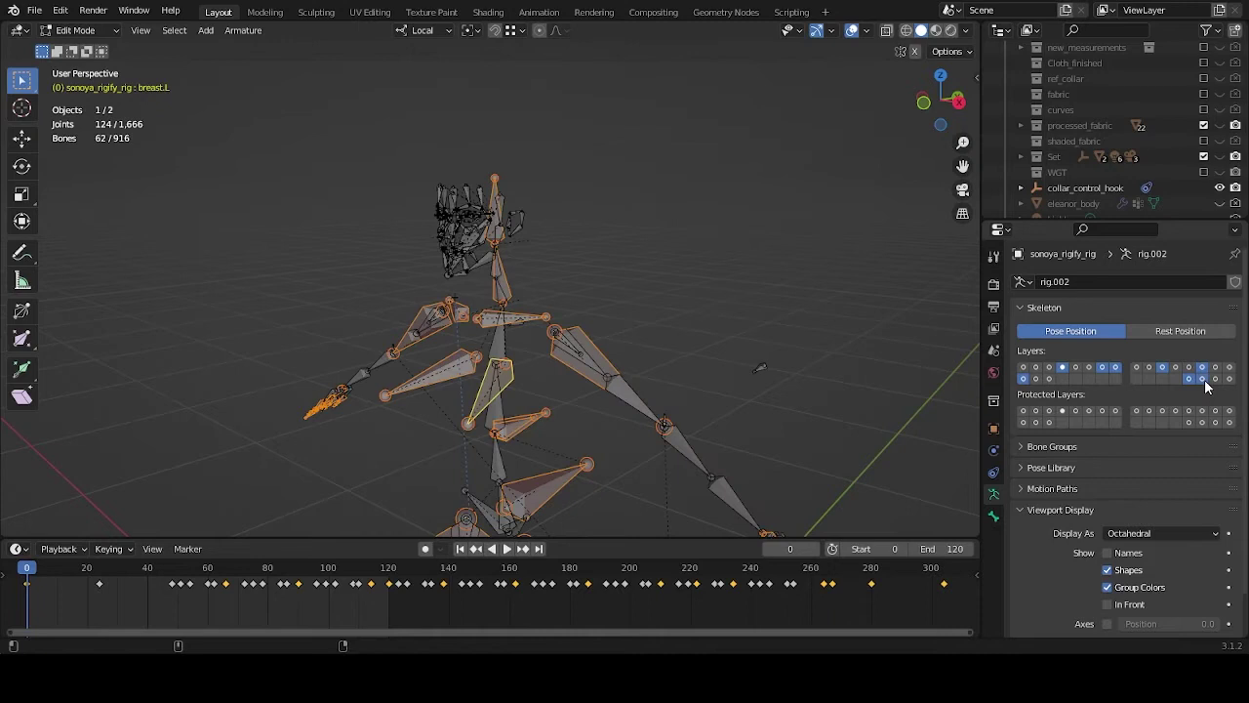
Identify the deformation bone nearest the collar by selecting the upper spine bone just below the neck, DEF-spine.003.
middle_drag(547, 398, 700, 351)
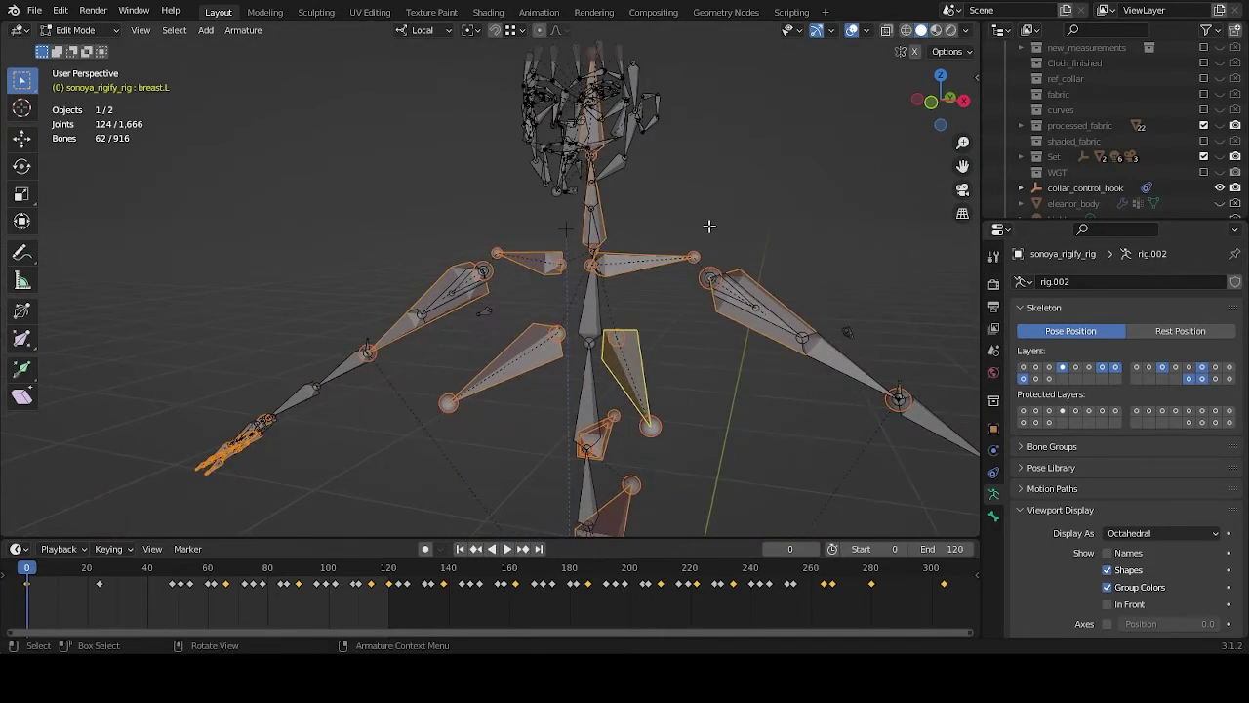
middle_drag(753, 341, 716, 346)
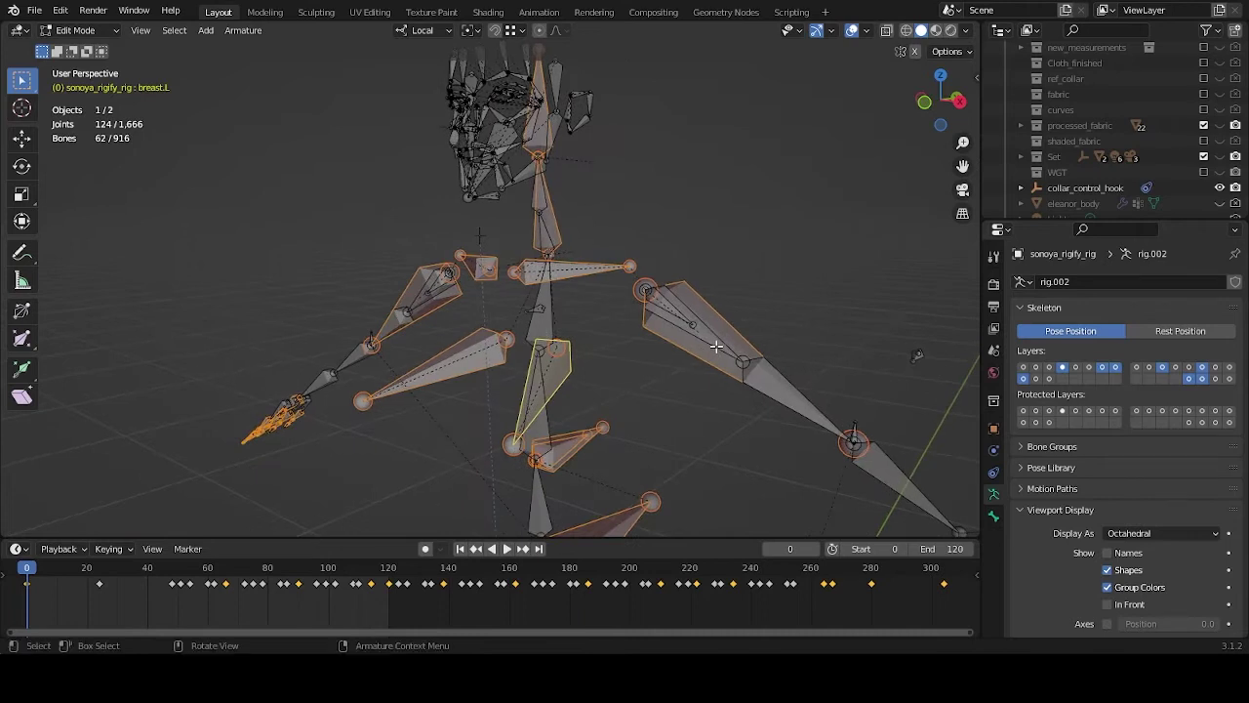
click(1202, 379)
click(1202, 379)
click(1202, 379)
click(1202, 380)
click(551, 314)
middle_drag(621, 349, 615, 353)
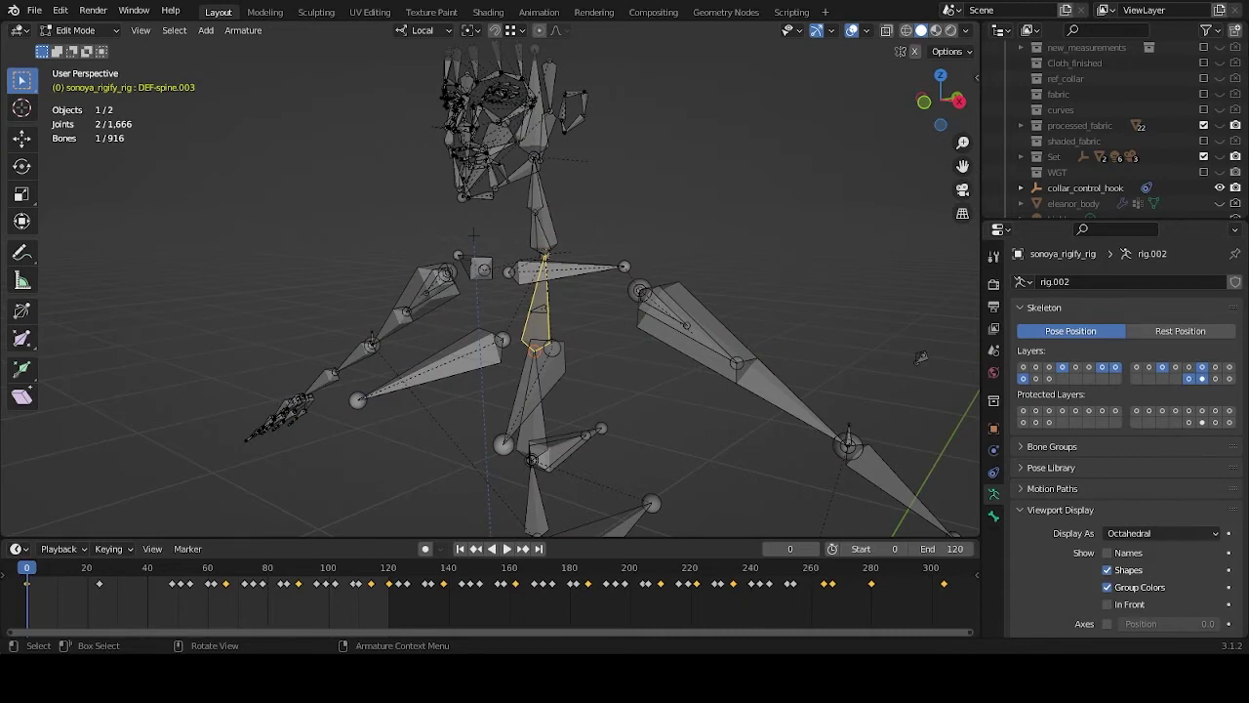
middle_drag(646, 397, 662, 403)
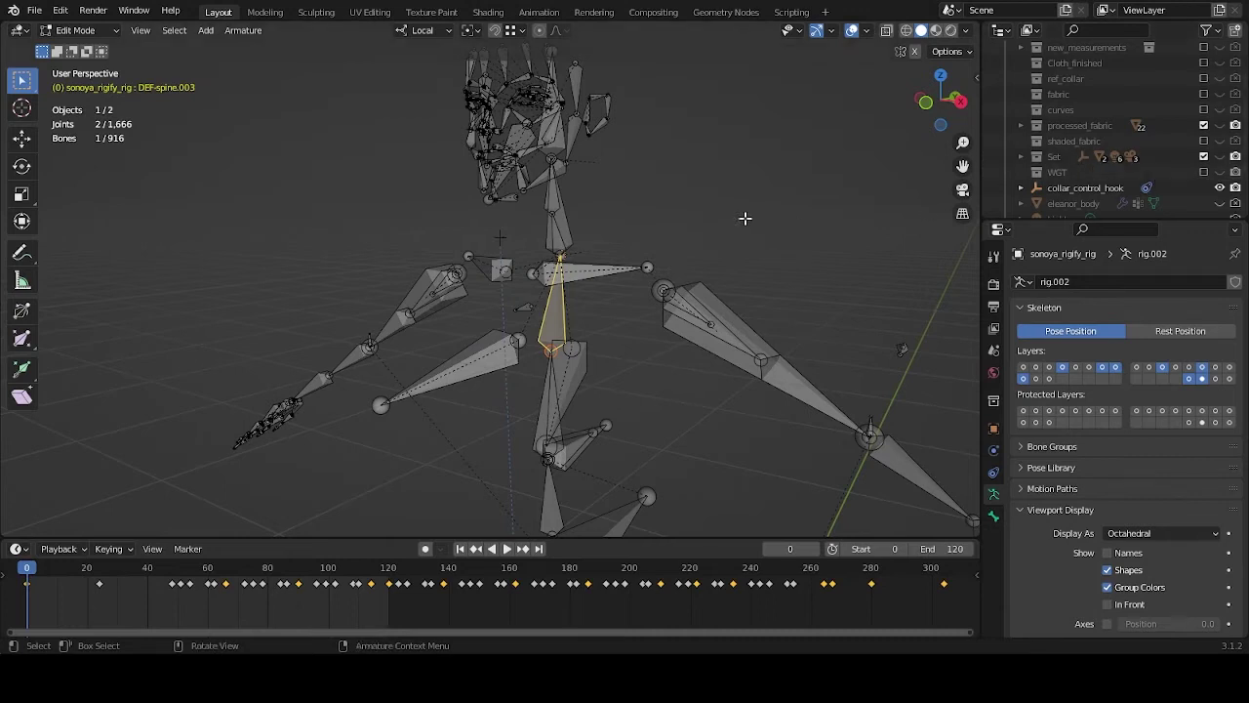
middle_drag(775, 201, 706, 316)
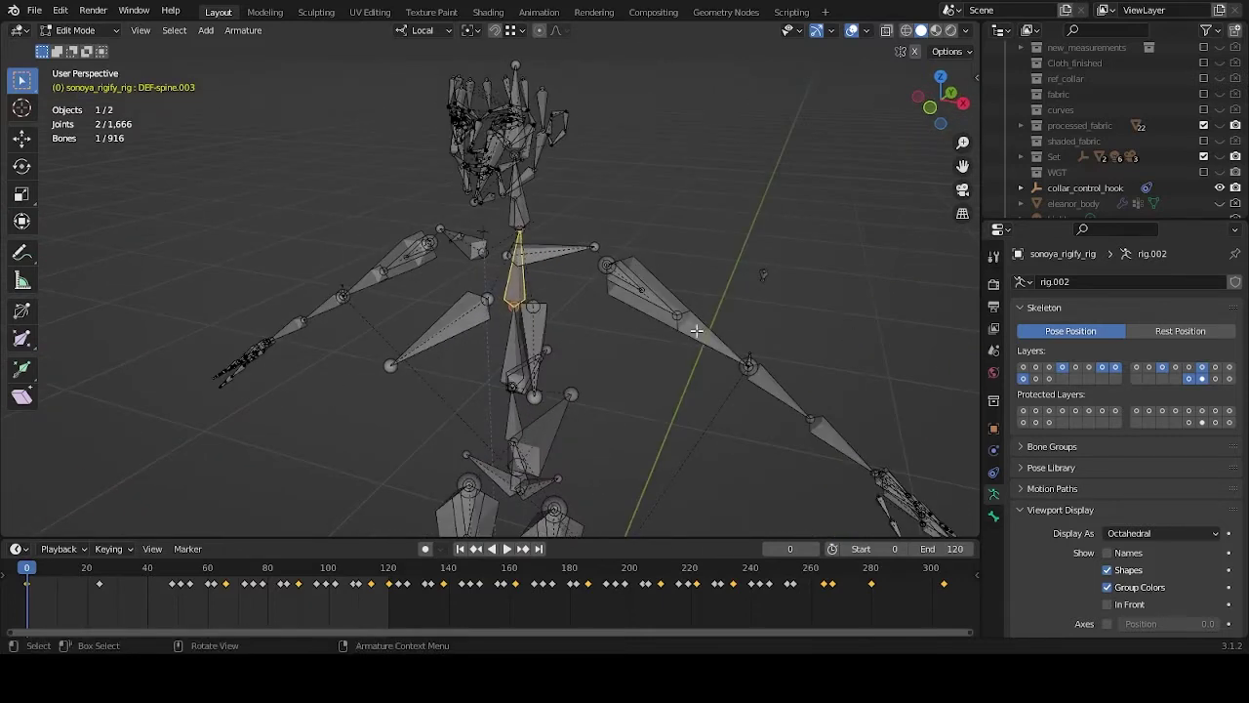
middle_drag(650, 312, 668, 285)
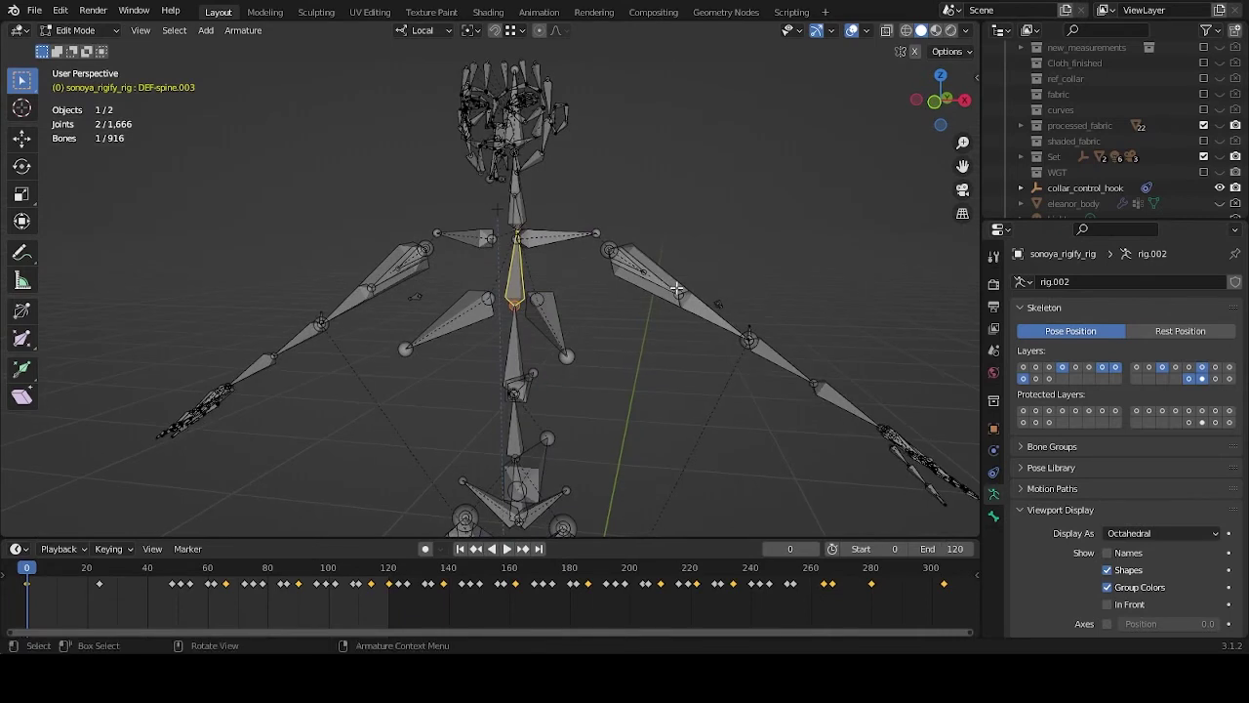
Return the rig to Object Mode and turn its deformation bone layer back off.
click(76, 30)
click(73, 45)
middle_drag(704, 212, 679, 205)
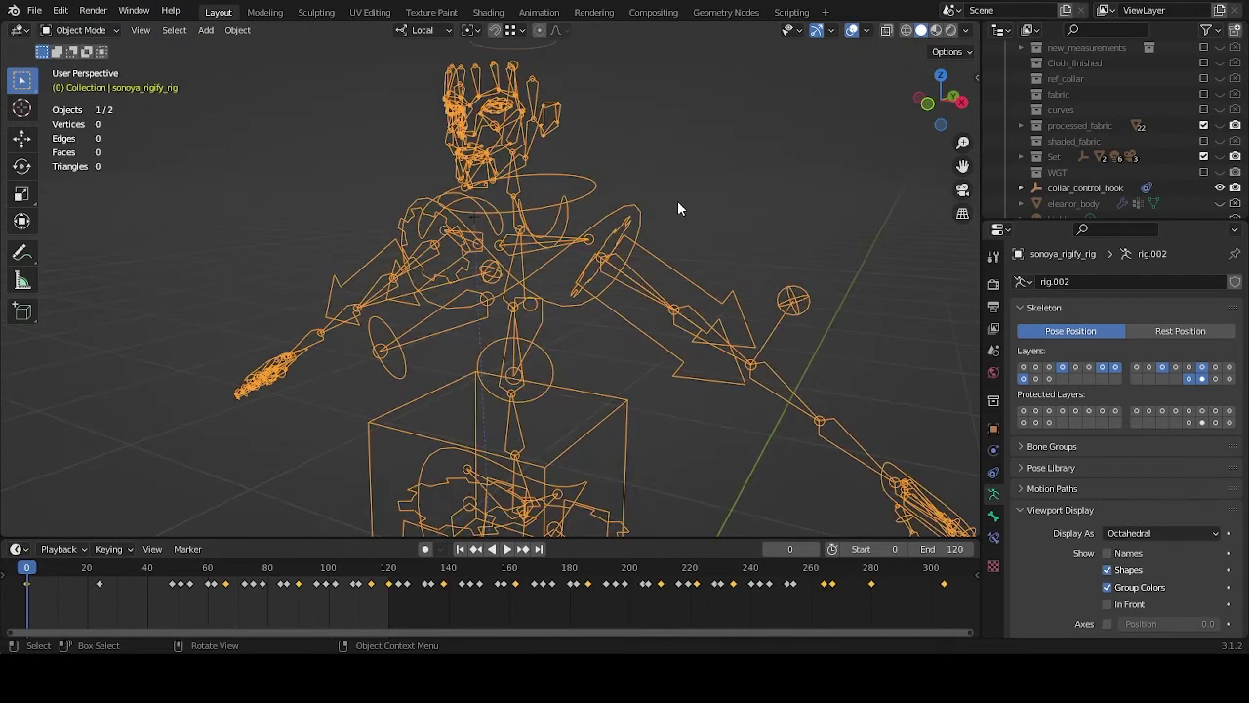
shift+click(1204, 379)
middle_drag(527, 251, 758, 202)
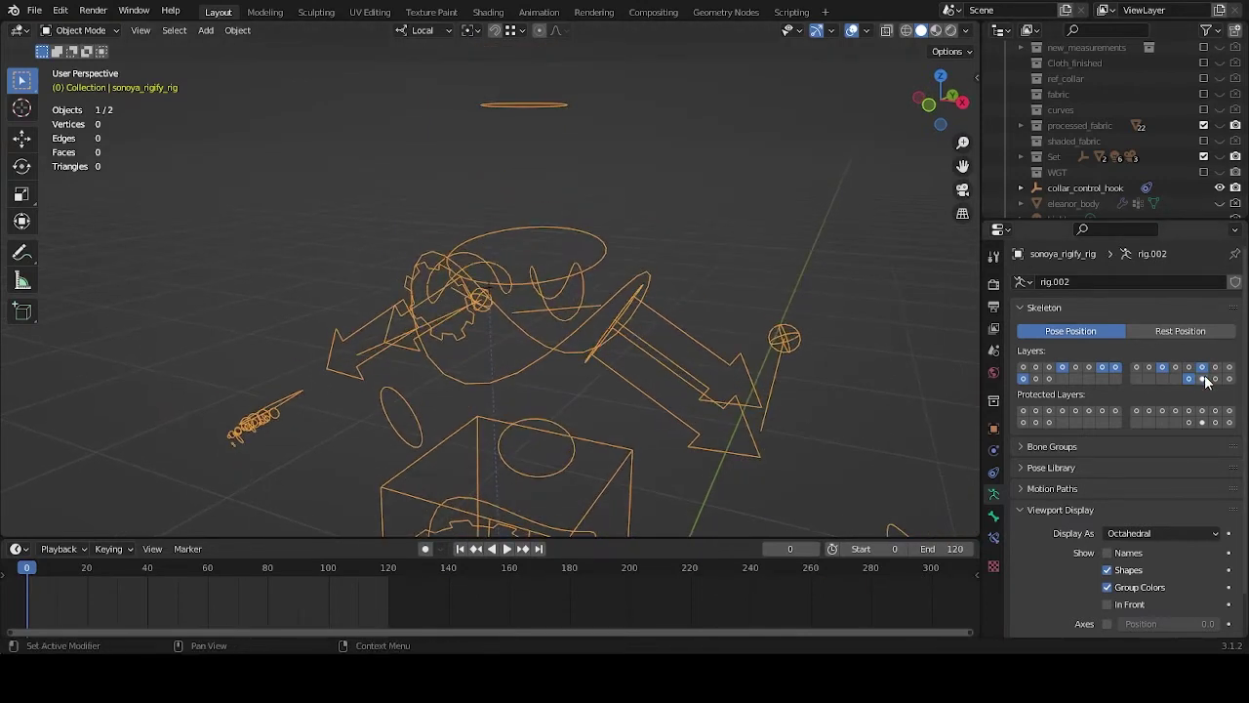
Select collar_control_hook and unhide sonoya_body_mesh.001 and the processed_fabric collection.
click(1086, 187)
scroll(648, 244, down, 3)
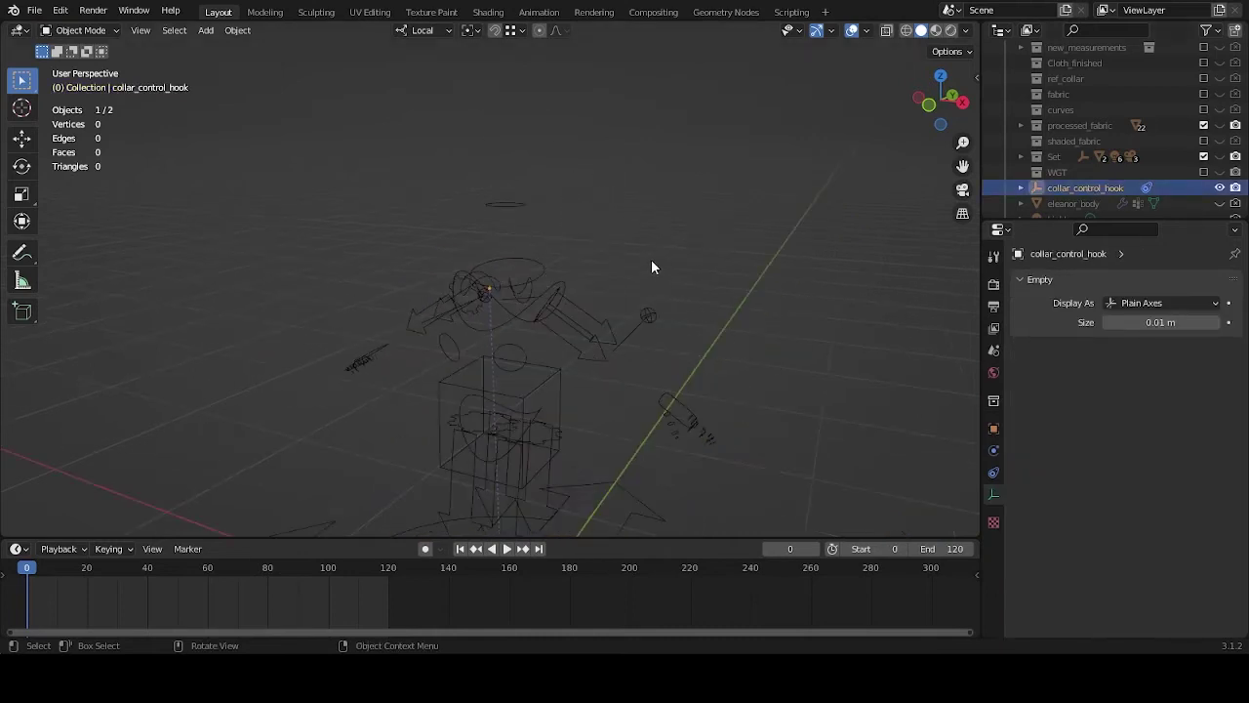
scroll(1165, 157, down, 5)
scroll(1194, 178, down, 1)
click(1219, 204)
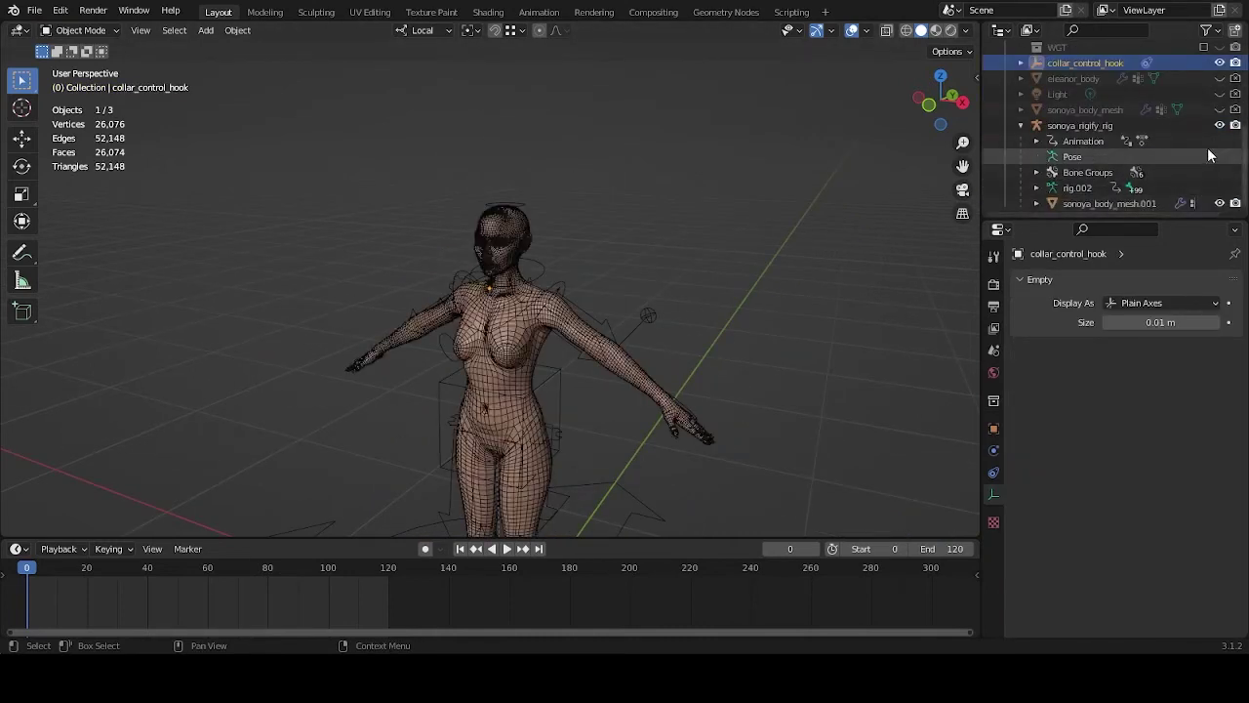
scroll(1197, 149, up, 3)
click(1219, 94)
scroll(645, 285, up, 6)
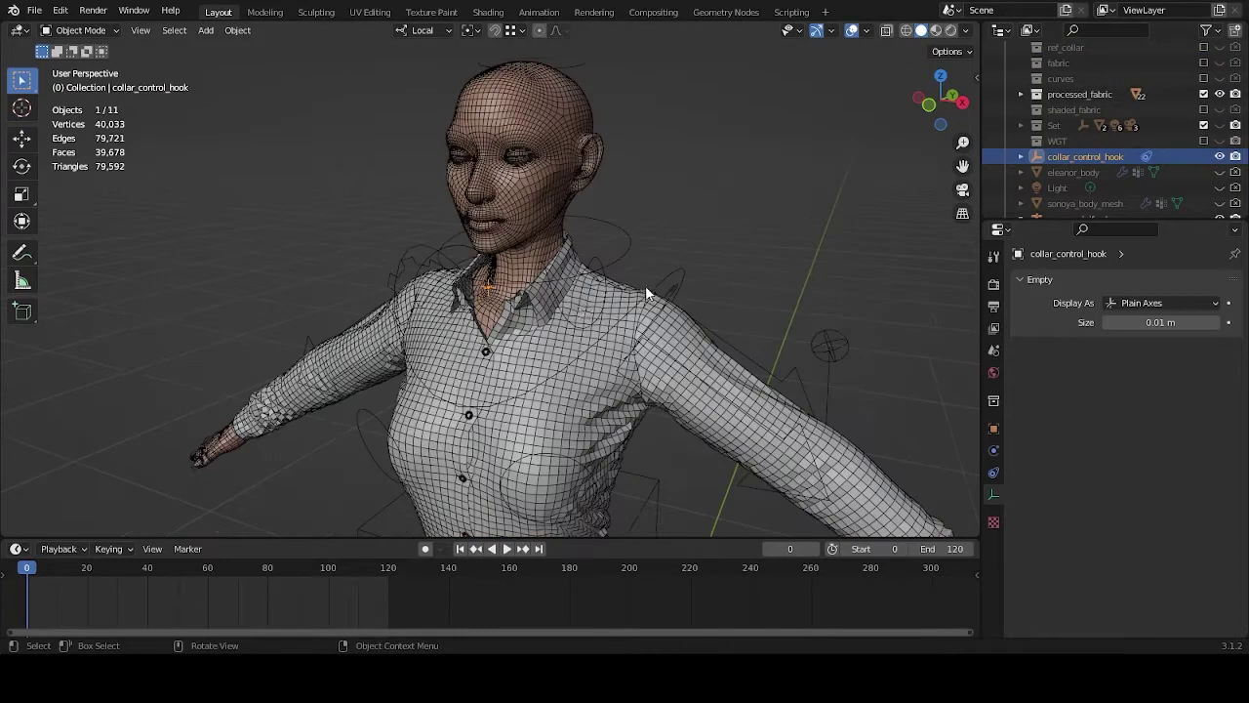
Set DEF-spine.003 as the target bone in collar_control_hook's Armature constraint.
click(994, 472)
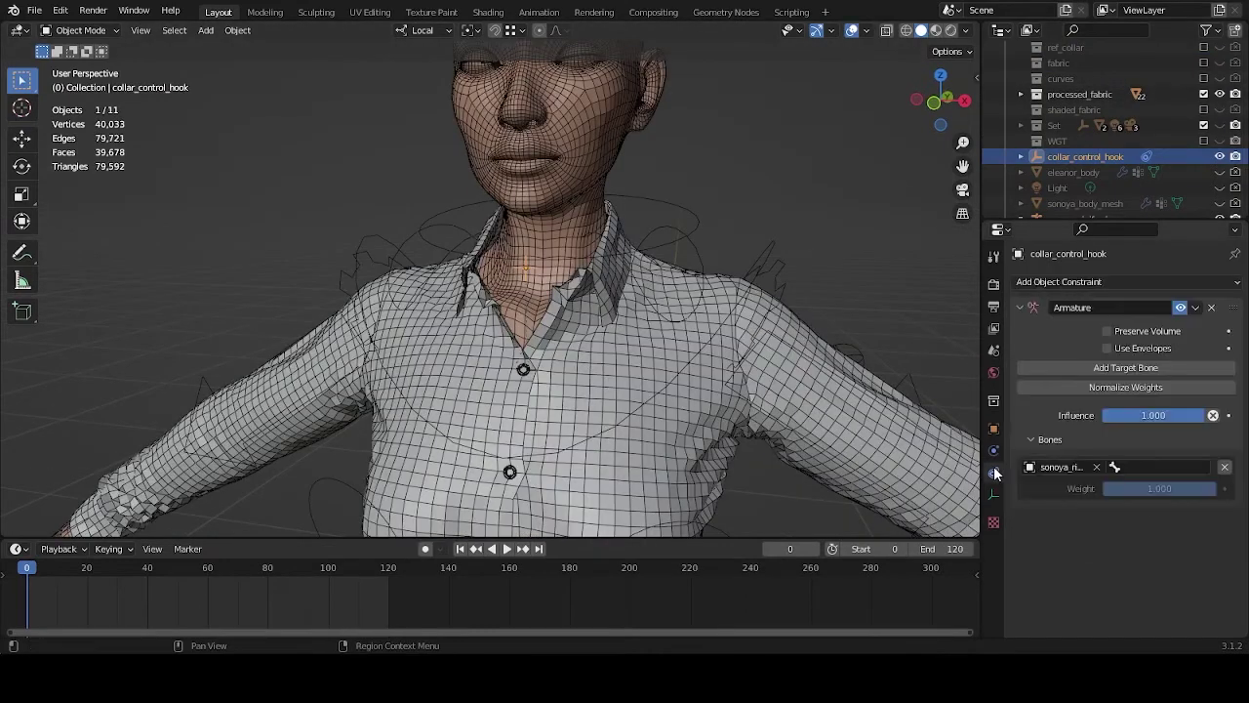
click(1167, 467)
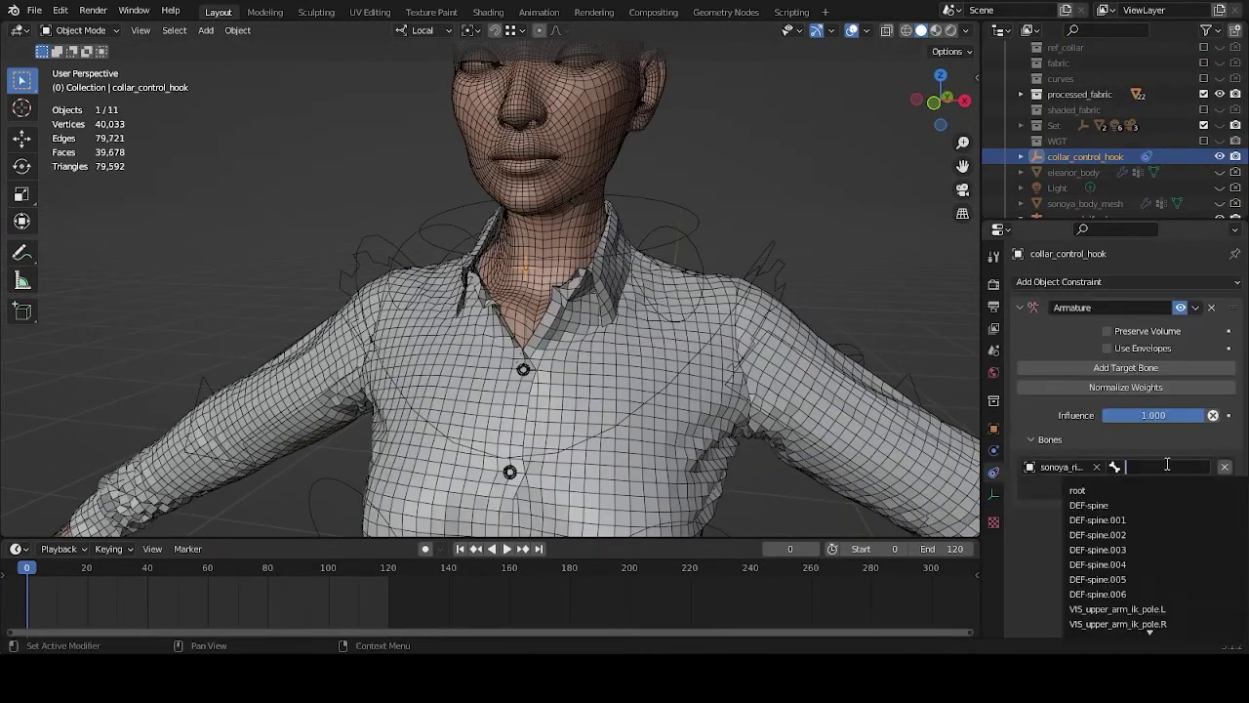
click(1134, 552)
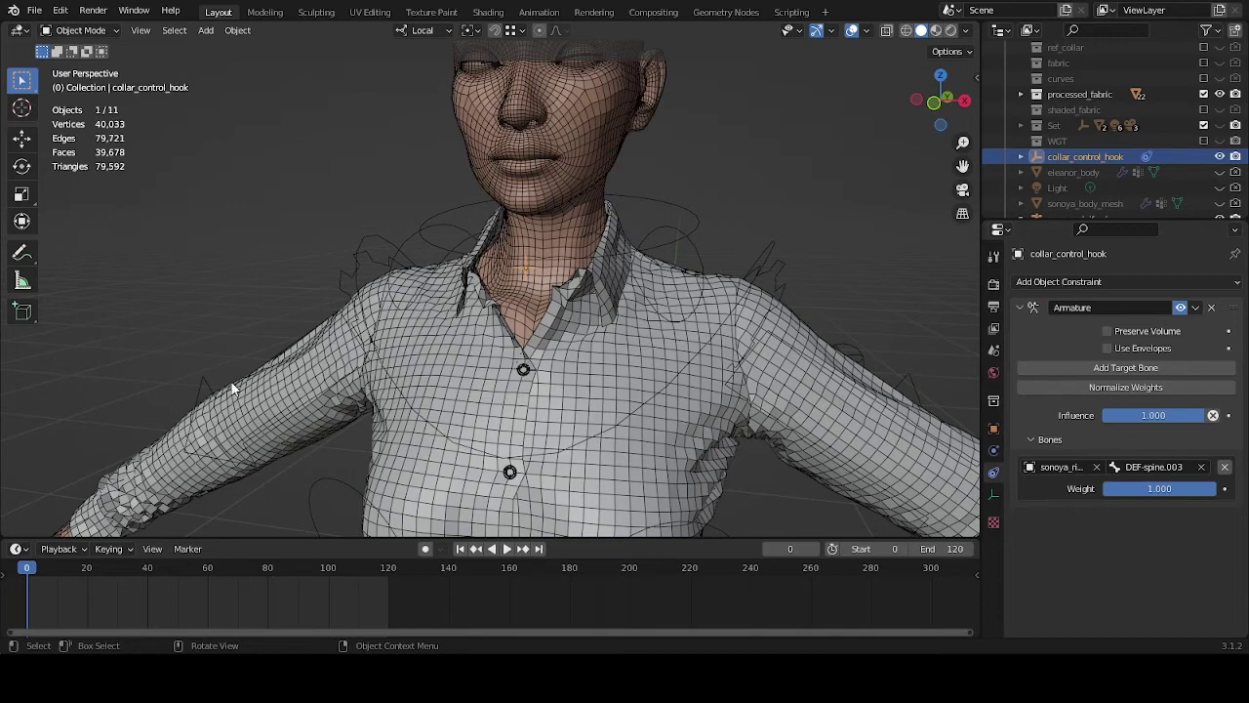
Select shirt_body and add a new cache entry to its cloth simulation.
scroll(814, 381, down, 3)
middle_drag(814, 381, 722, 356)
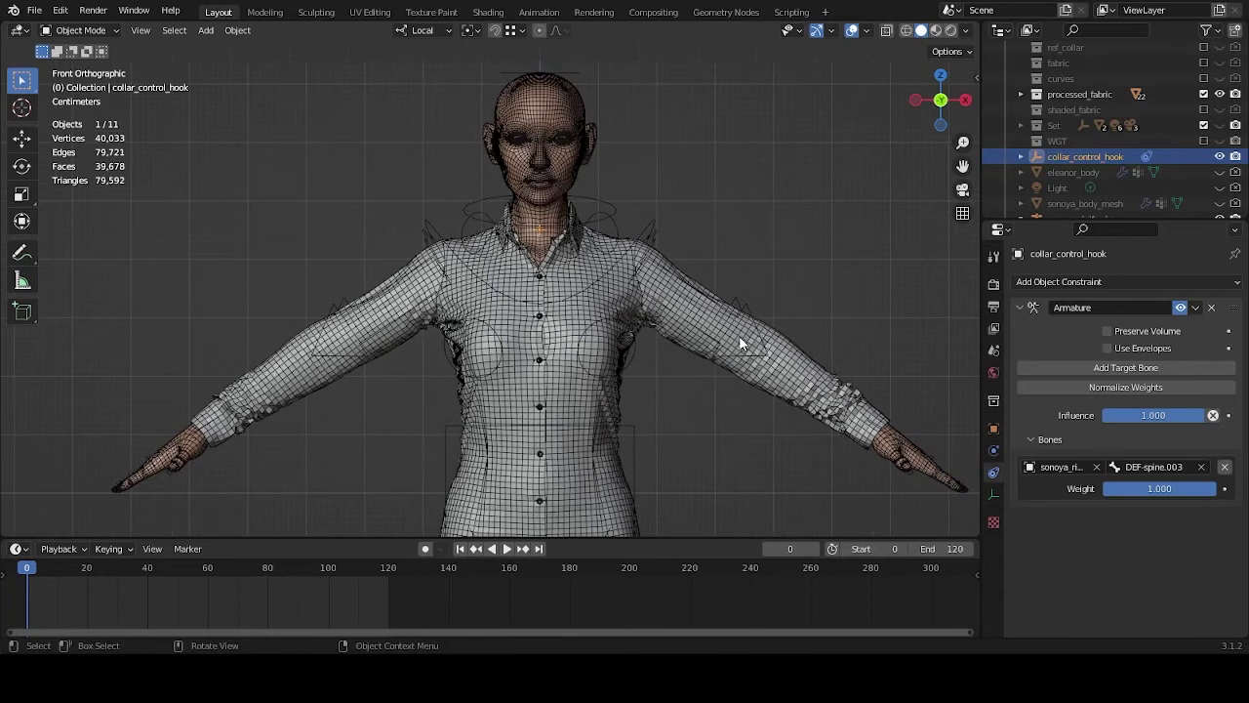
click(769, 348)
click(994, 494)
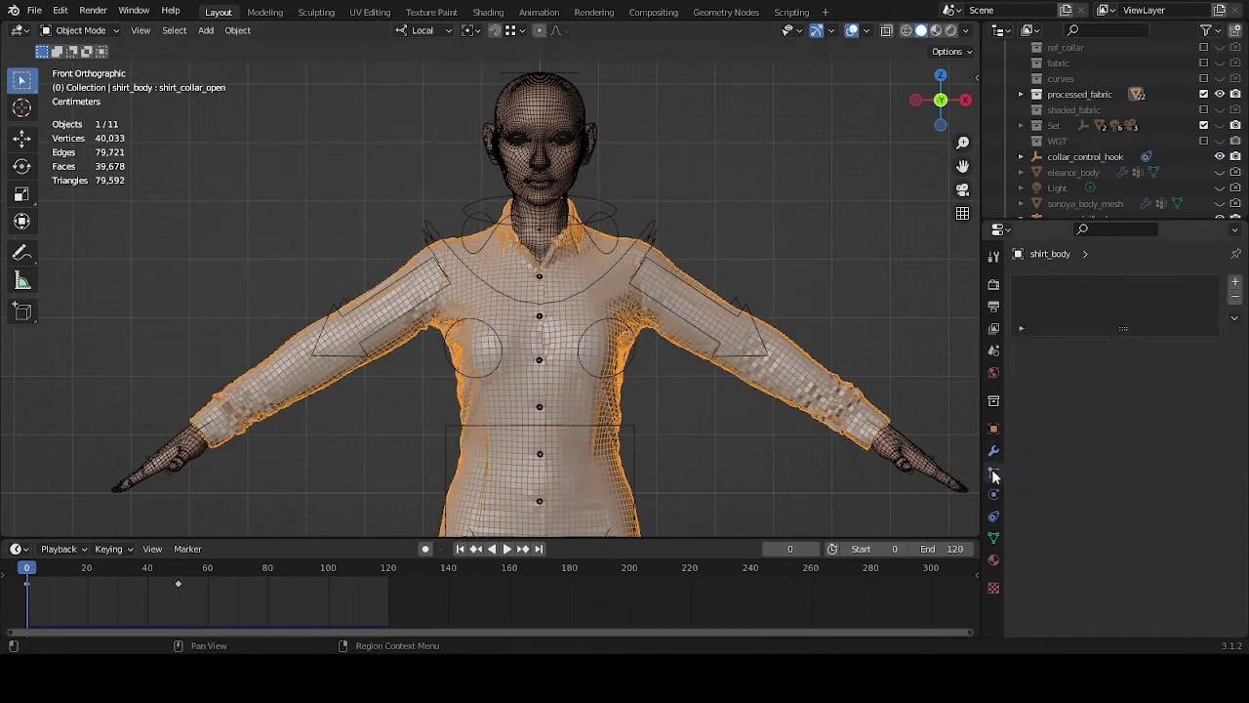
click(994, 514)
click(993, 494)
scroll(1130, 473, down, 12)
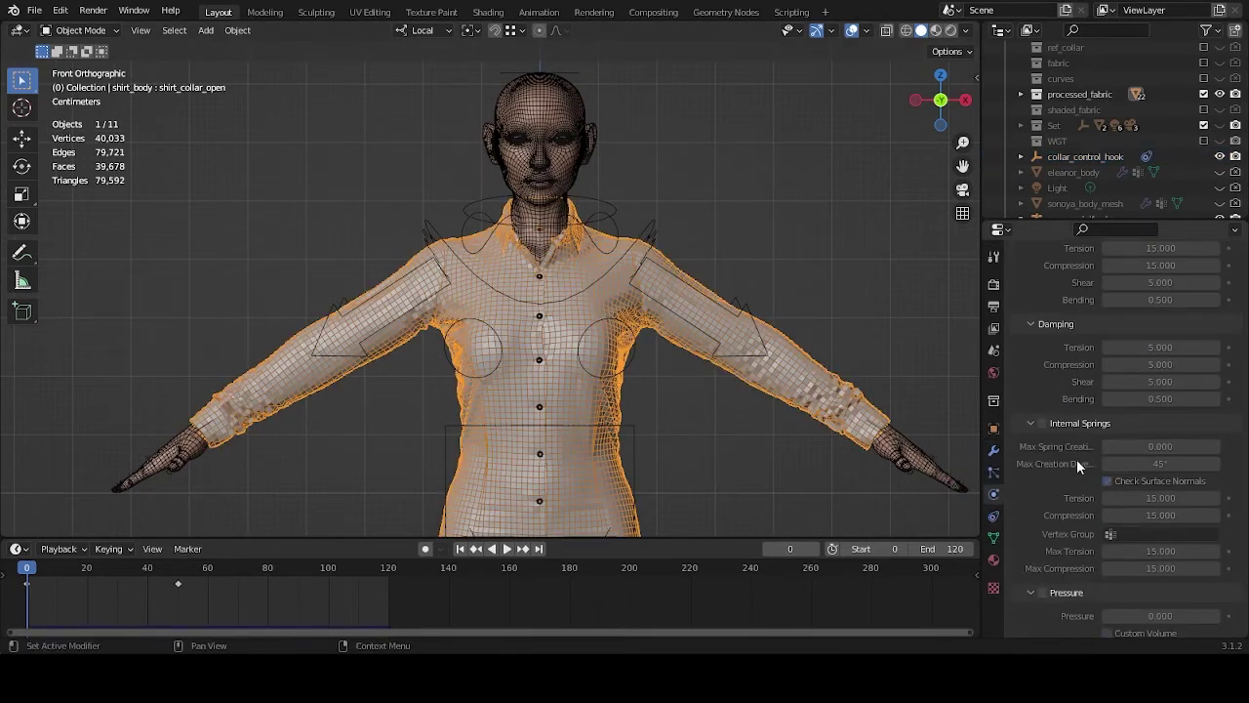
scroll(1049, 428, down, 1)
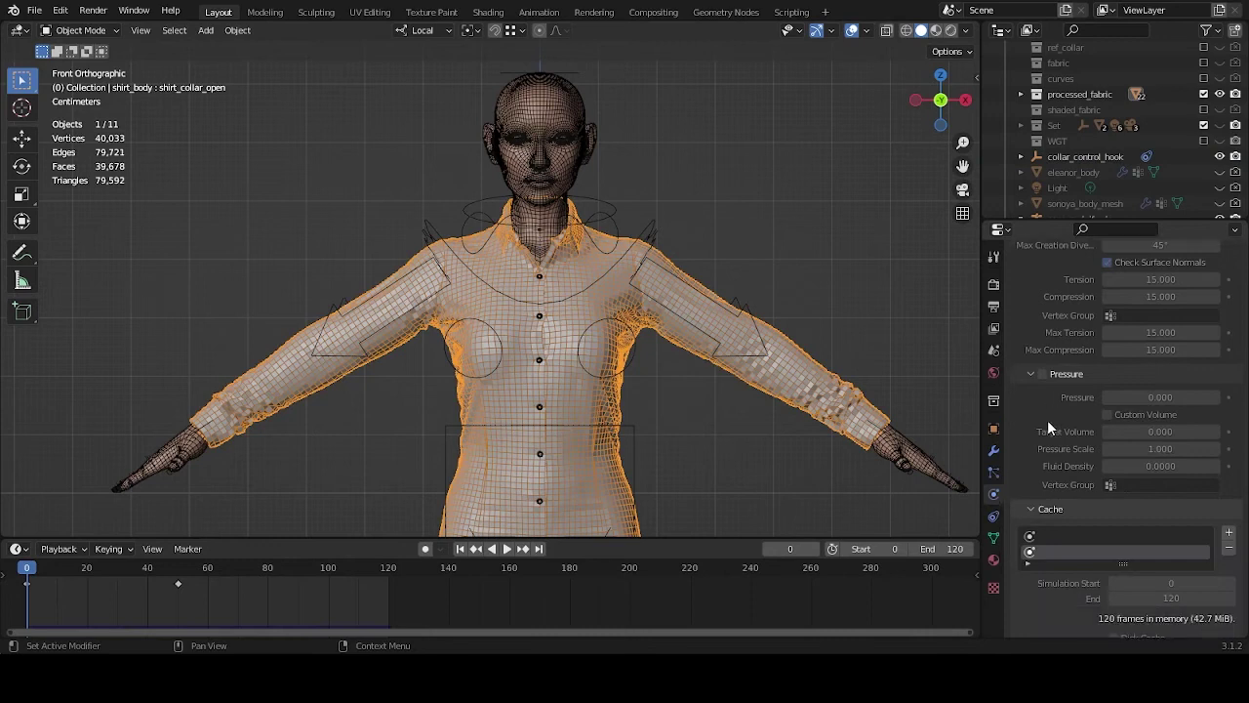
click(1228, 535)
Set the new cloth cache's simulation start to 0 and end to 120.
click(1175, 598)
text(0)
key(Tab)
text(120)
key(Return)
Enable Disk Cache for the new shirt_body cache and bake the cloth simulation.
scroll(657, 325, down, 3)
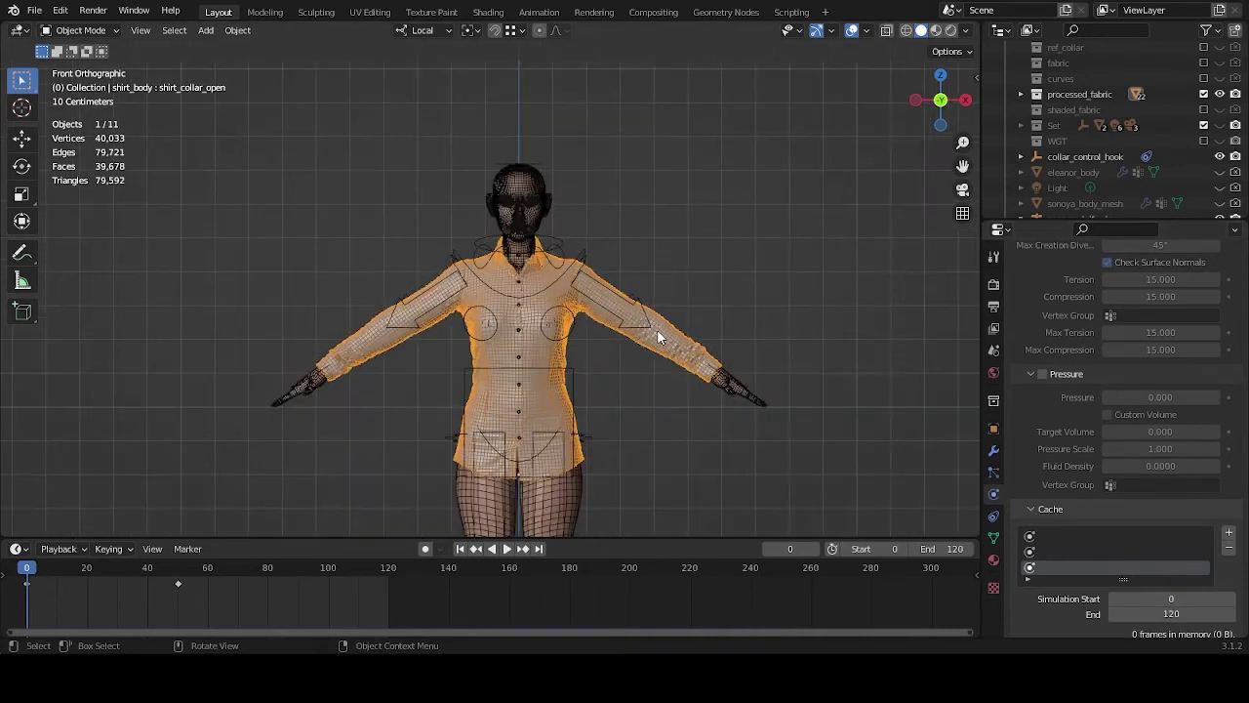
scroll(1123, 536, down, 4)
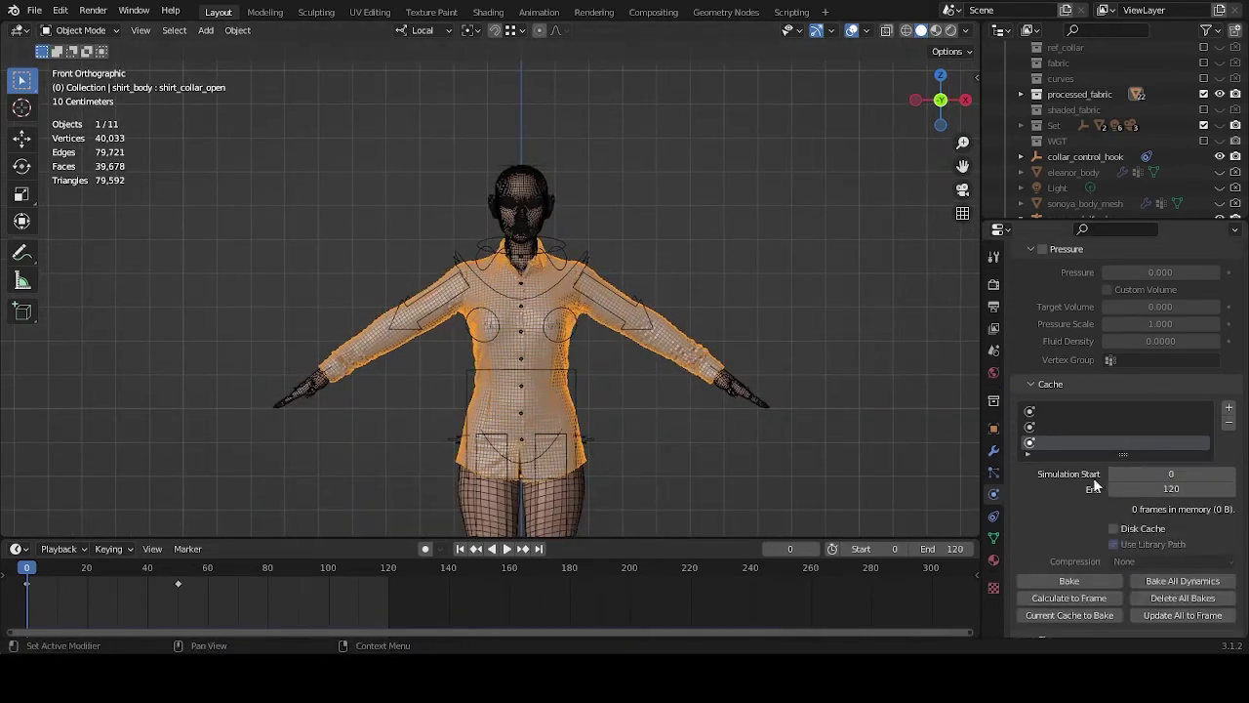
click(1115, 528)
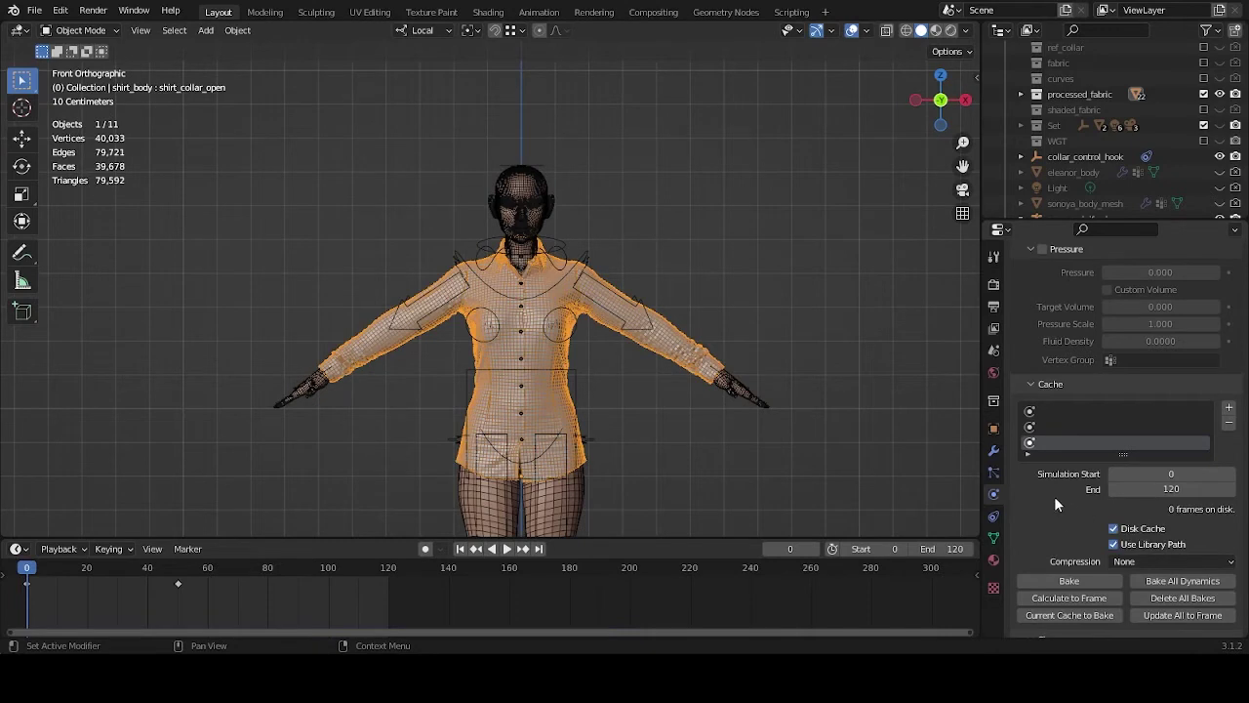
click(1069, 581)
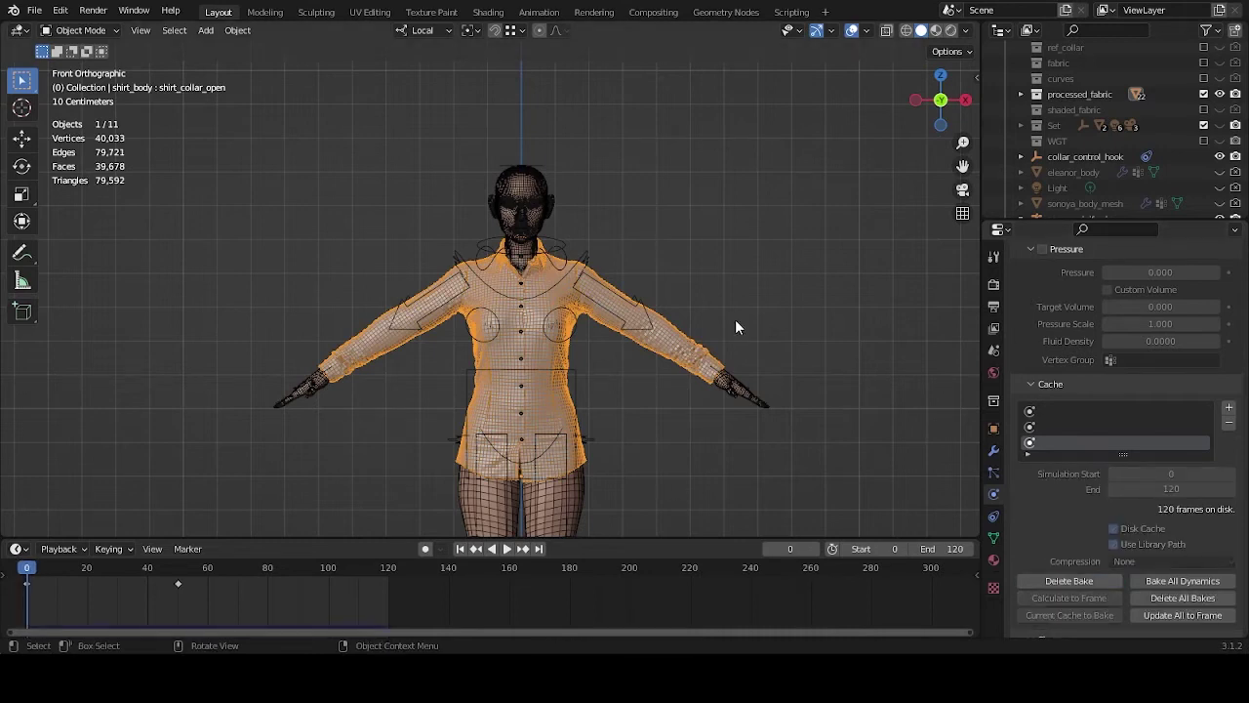
Hide sonoya_rigify_rig in the viewport so only the body and shirt are displayed.
scroll(1163, 193, down, 3)
click(1219, 126)
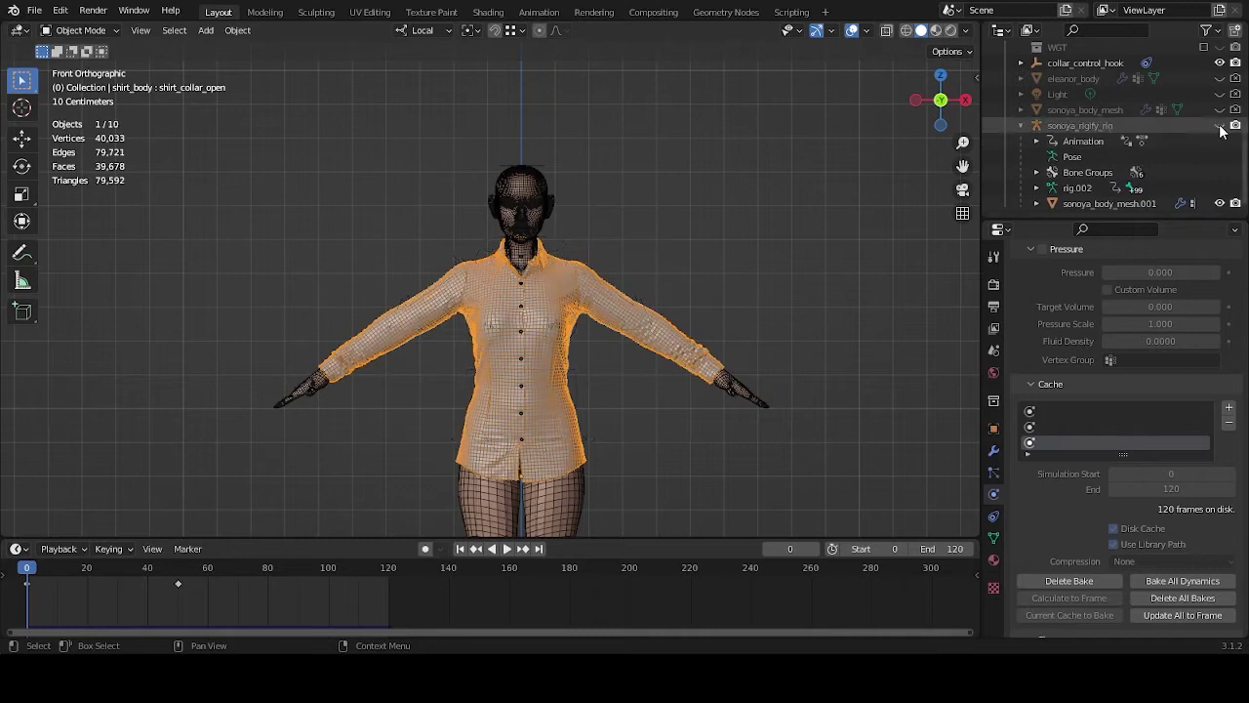
middle_drag(652, 233, 625, 266)
Play back the baked shirt simulation, examine the collar and sleeves from the front, and return to frame 0.
key(space)
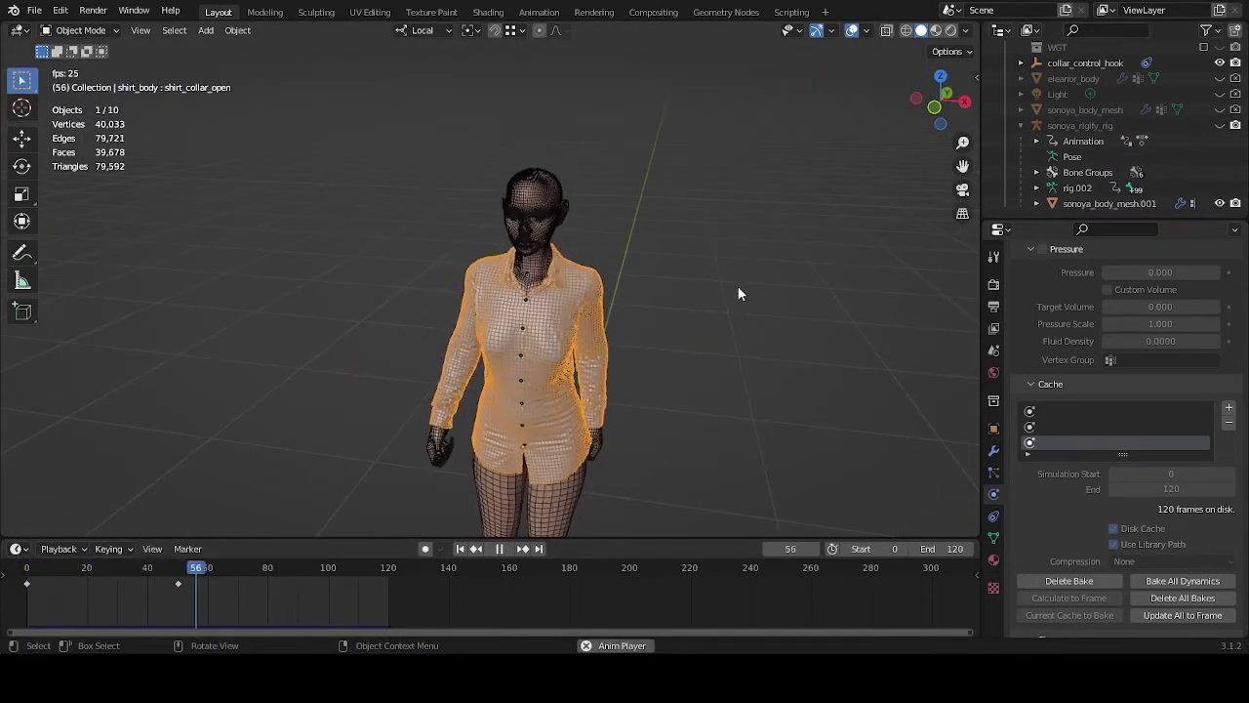
scroll(738, 286, up, 4)
middle_drag(805, 278, 827, 257)
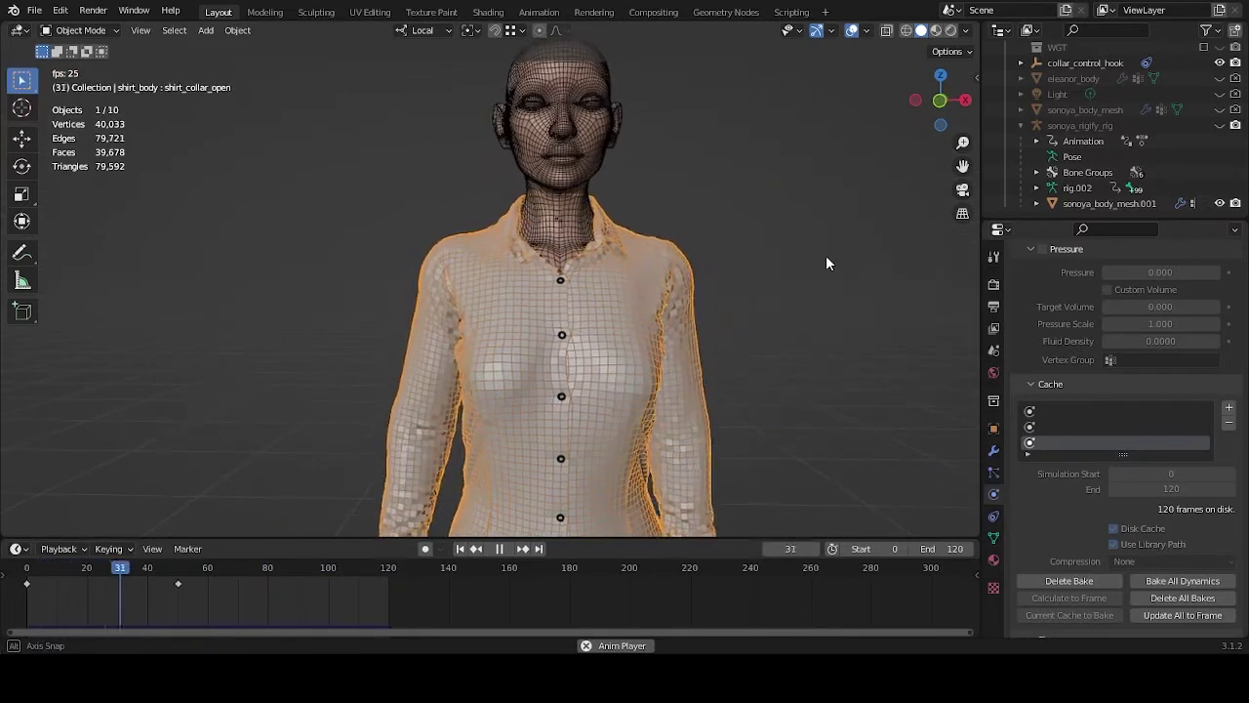
alt+middle_drag(823, 267, 819, 262)
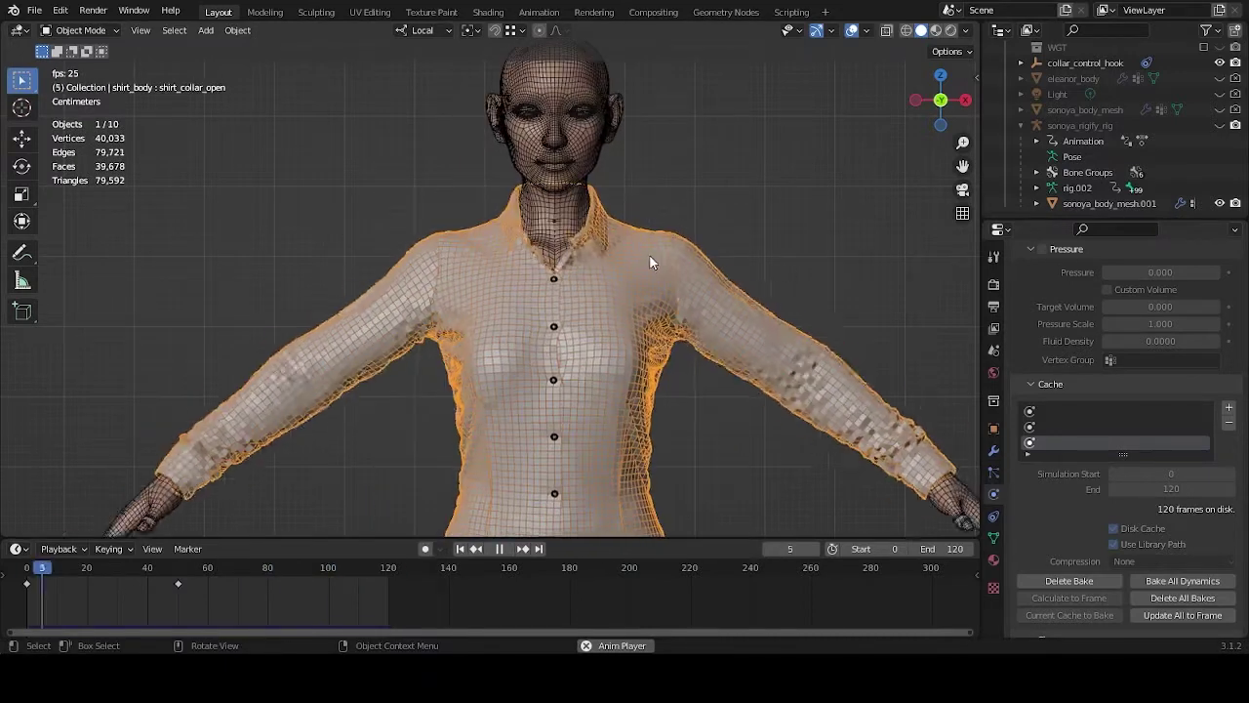
key(space)
key(shift+Left)
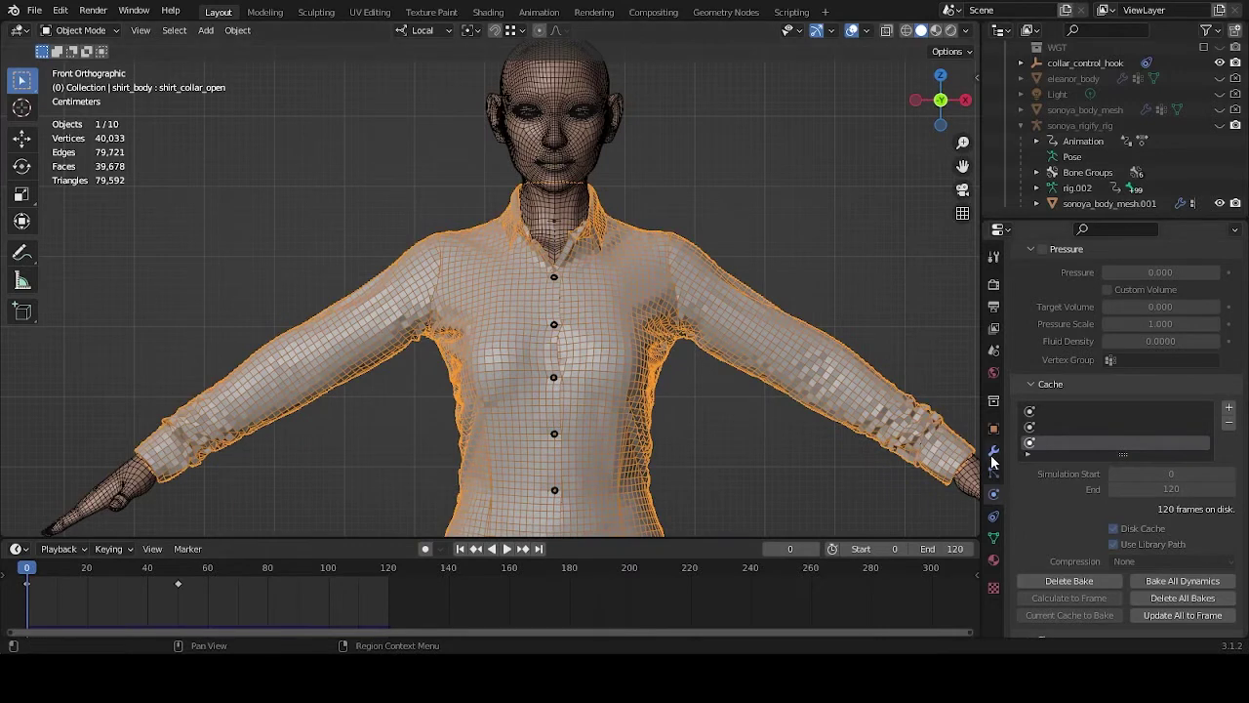
Move the Hook-Empty modifier above the Cloth modifier in shirt_body's modifier stack.
click(994, 450)
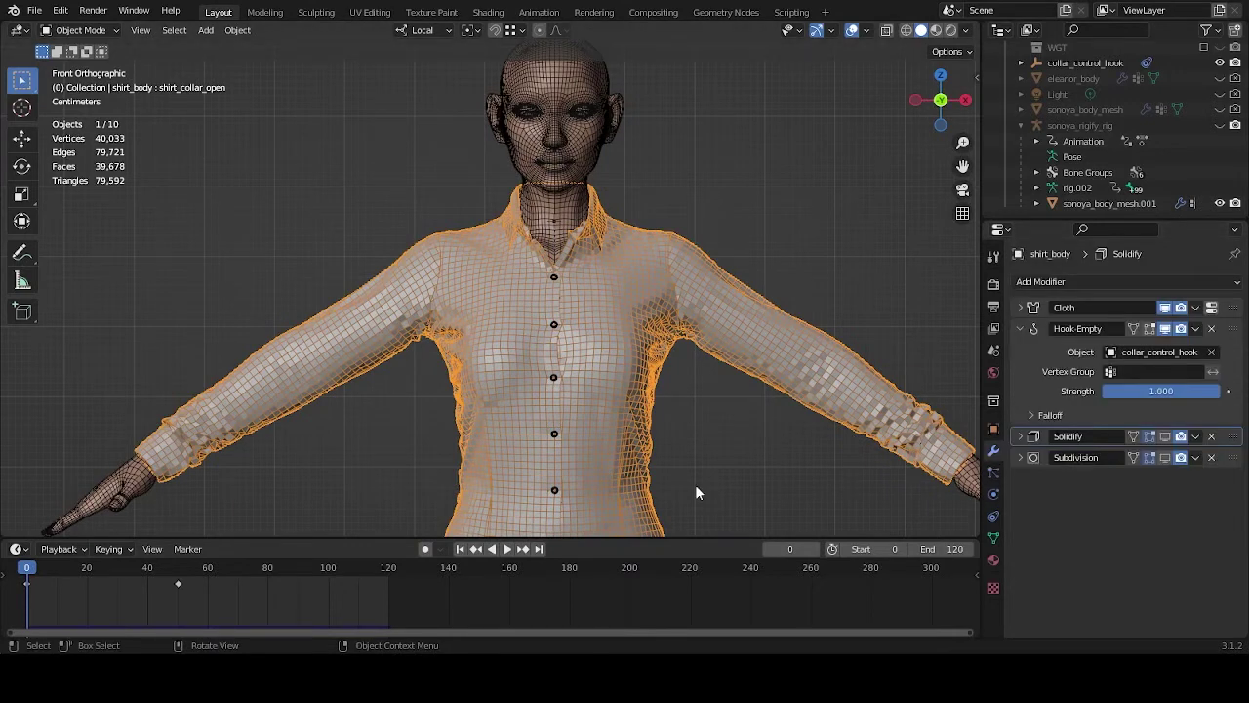
scroll(696, 493, down, 2)
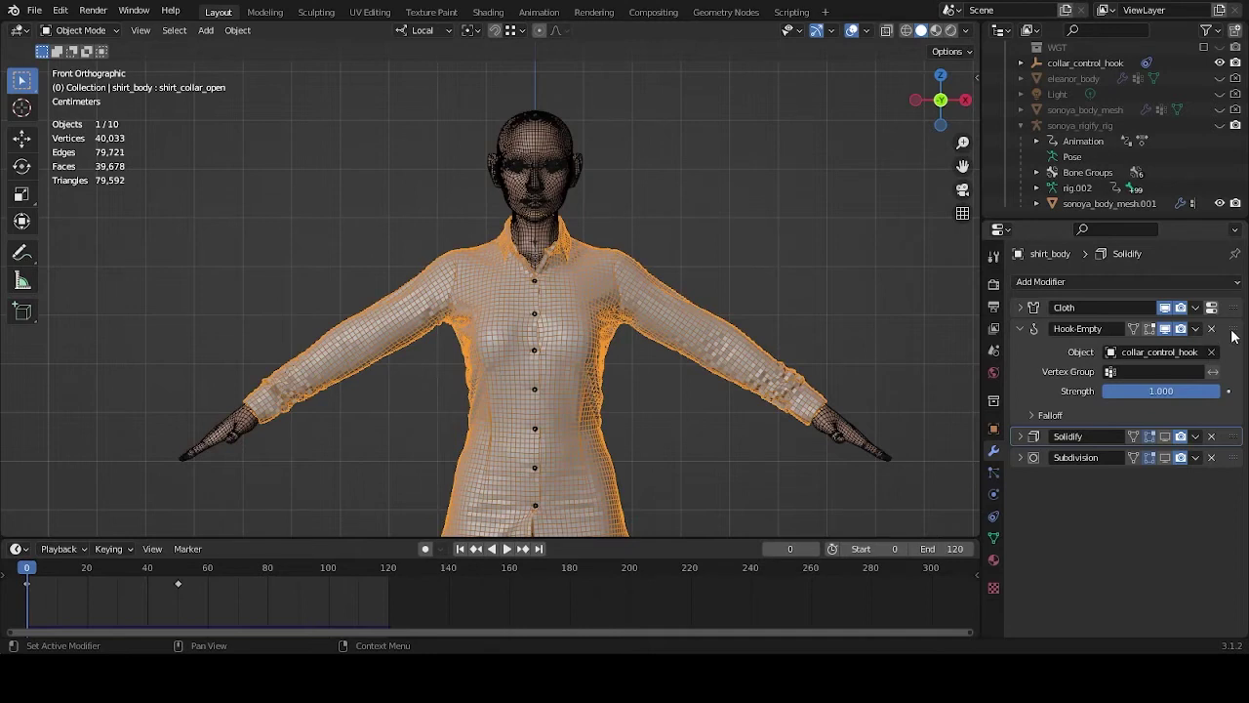
drag(1234, 330, 1234, 295)
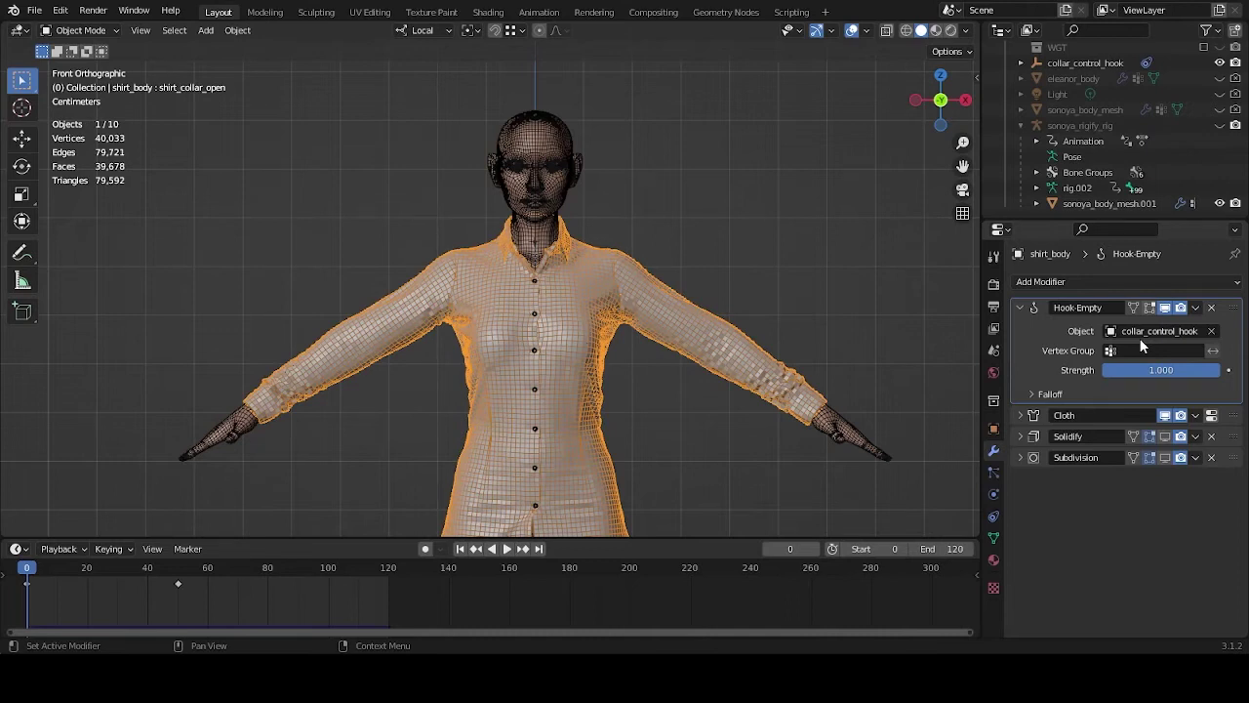
Try the Hook-Empty modifier below Cloth on shirt_body, examine the collar, and restore Hook-Empty above Cloth.
click(1022, 308)
drag(1232, 311, 1240, 340)
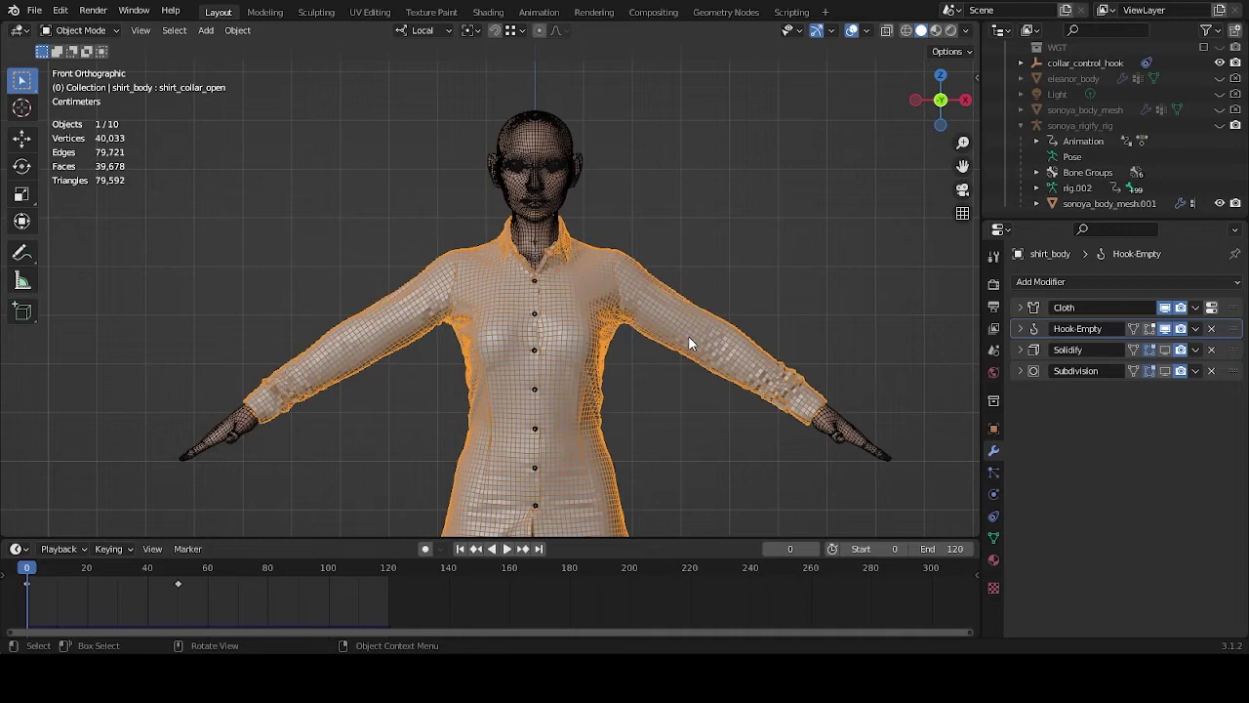
middle_drag(692, 284, 717, 297)
scroll(722, 290, up, 3)
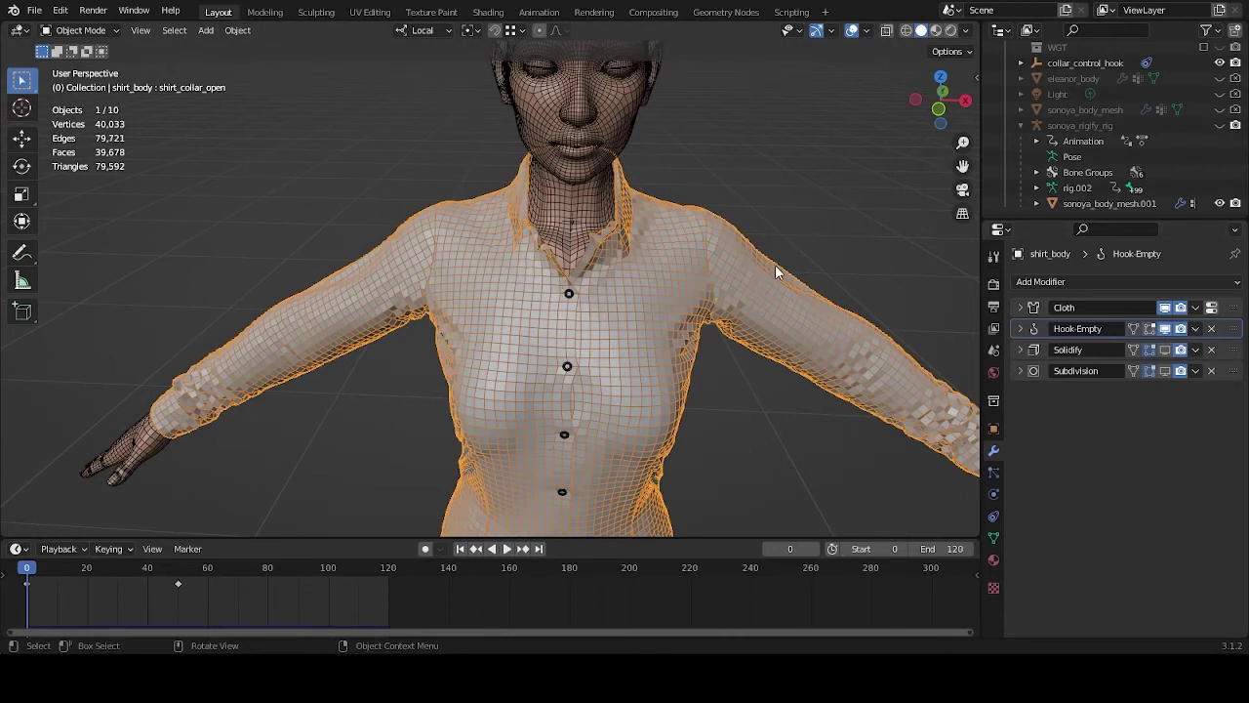
drag(1235, 328, 1235, 303)
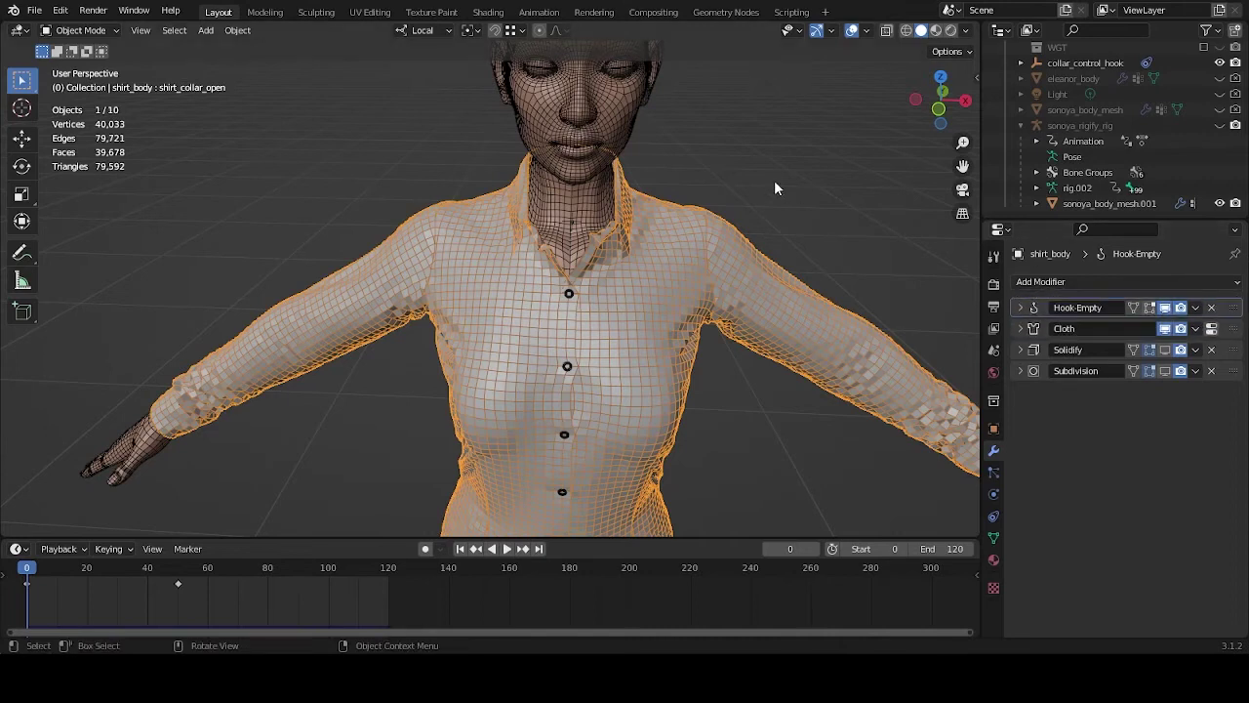
click(1237, 331)
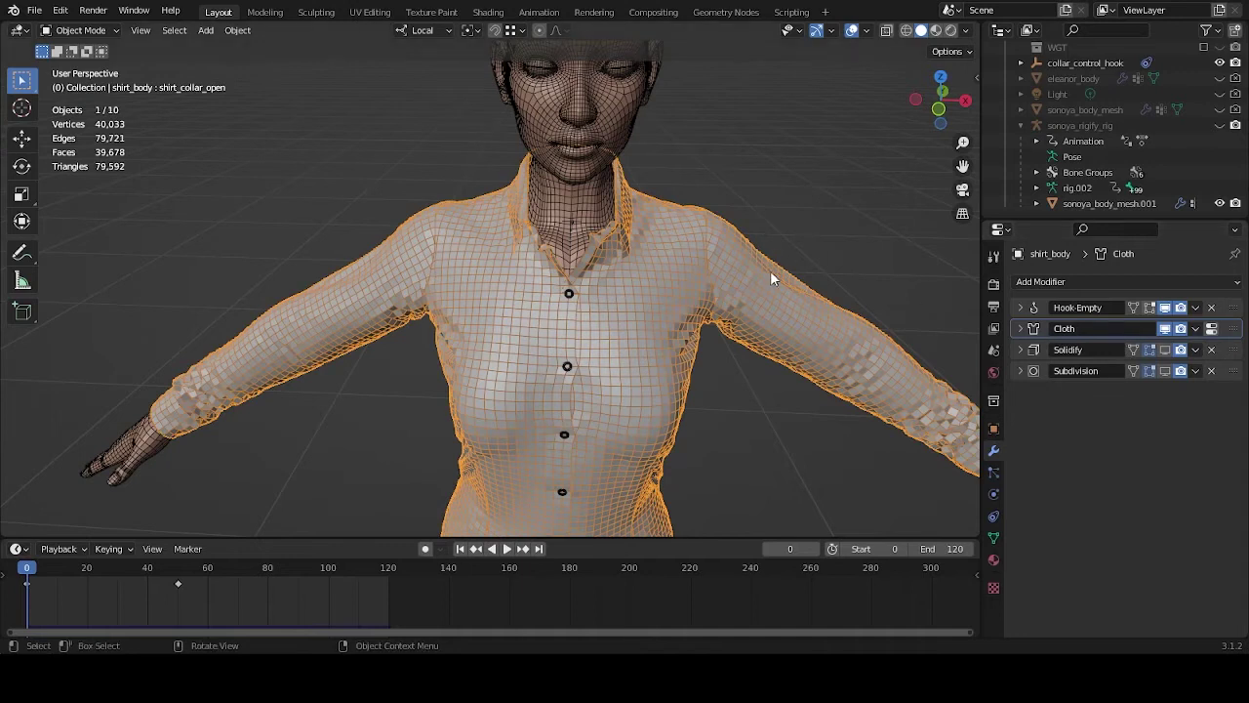
Delete the existing cloth bake on shirt_body and bake the simulation again from frame 0 to 120.
key(KP_1)
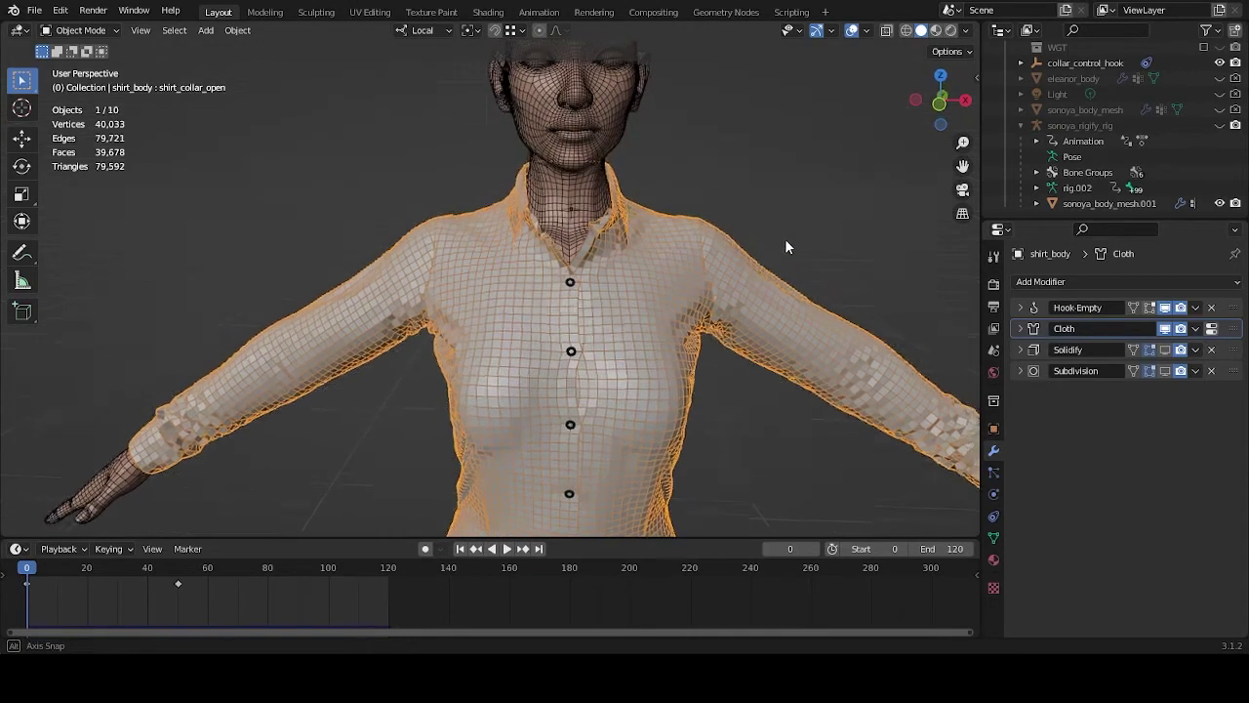
scroll(742, 384, down, 5)
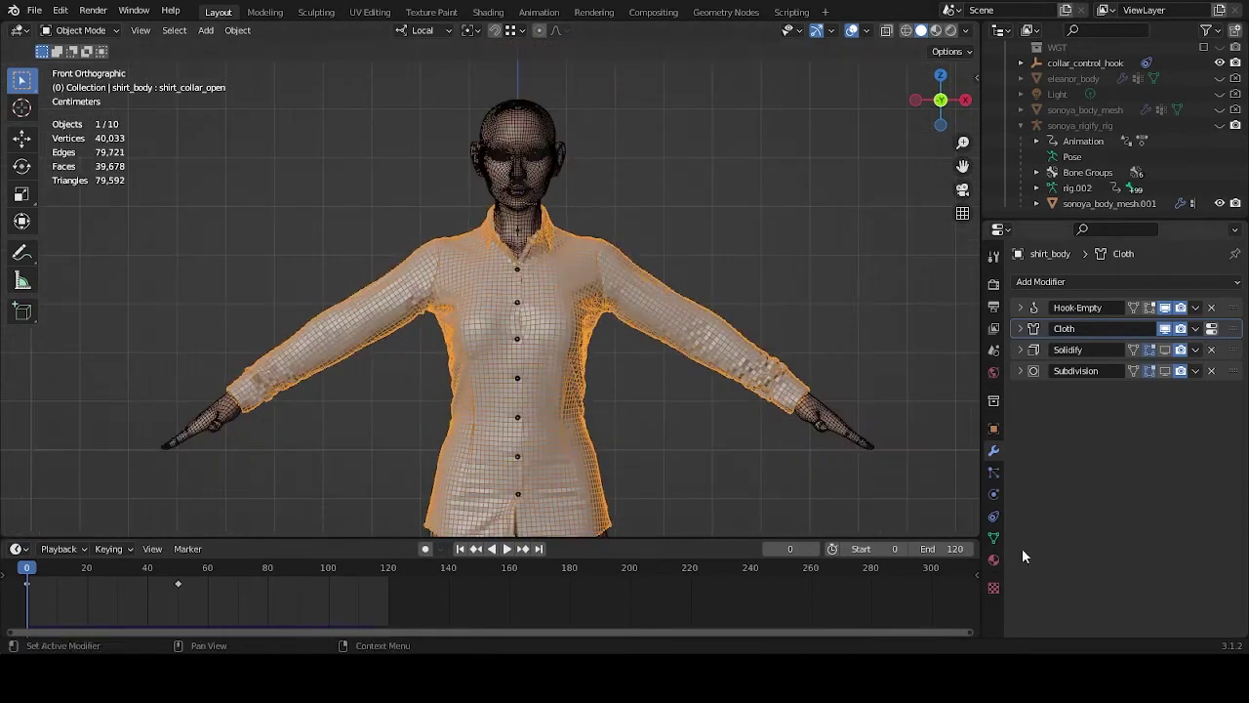
click(994, 516)
click(993, 494)
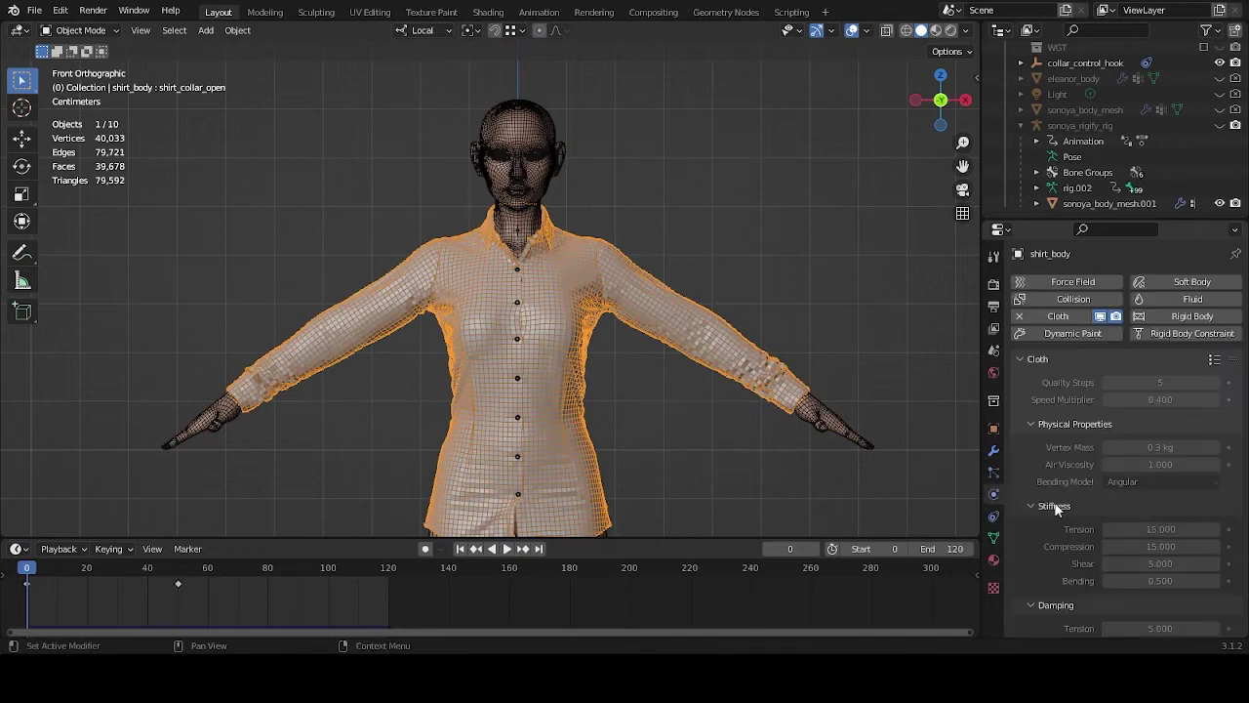
scroll(1079, 511, down, 15)
scroll(1063, 454, down, 1)
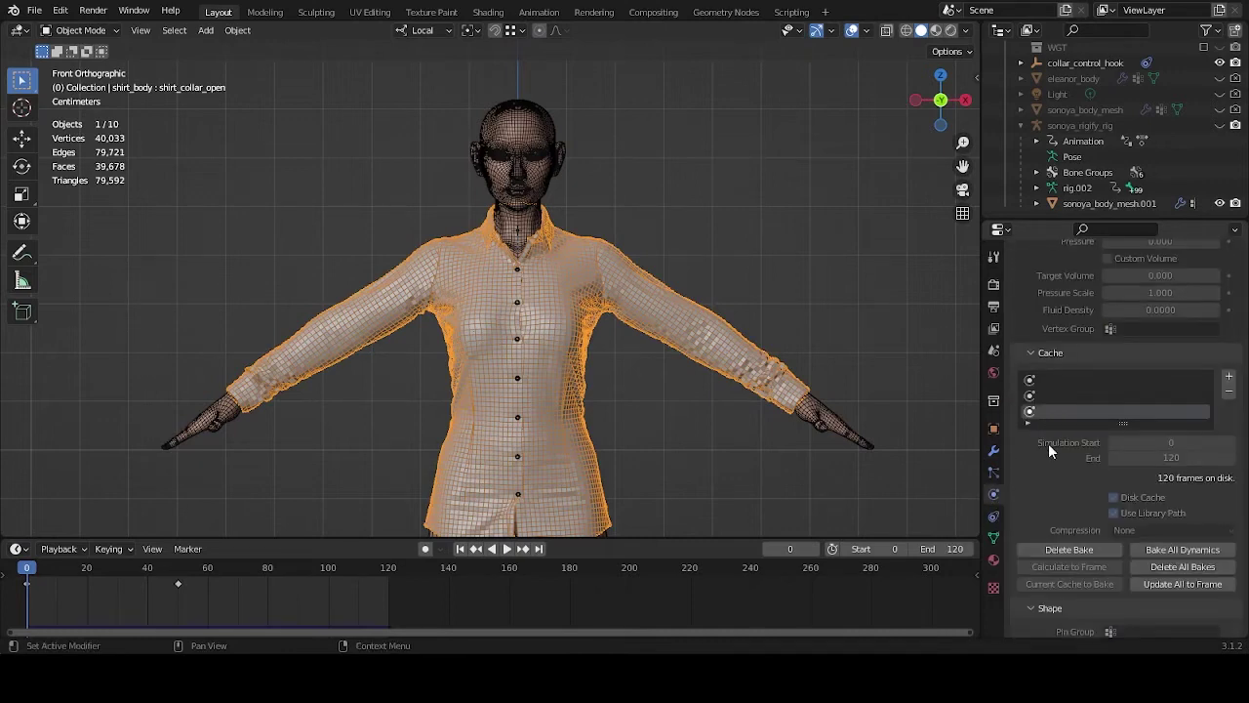
click(1066, 548)
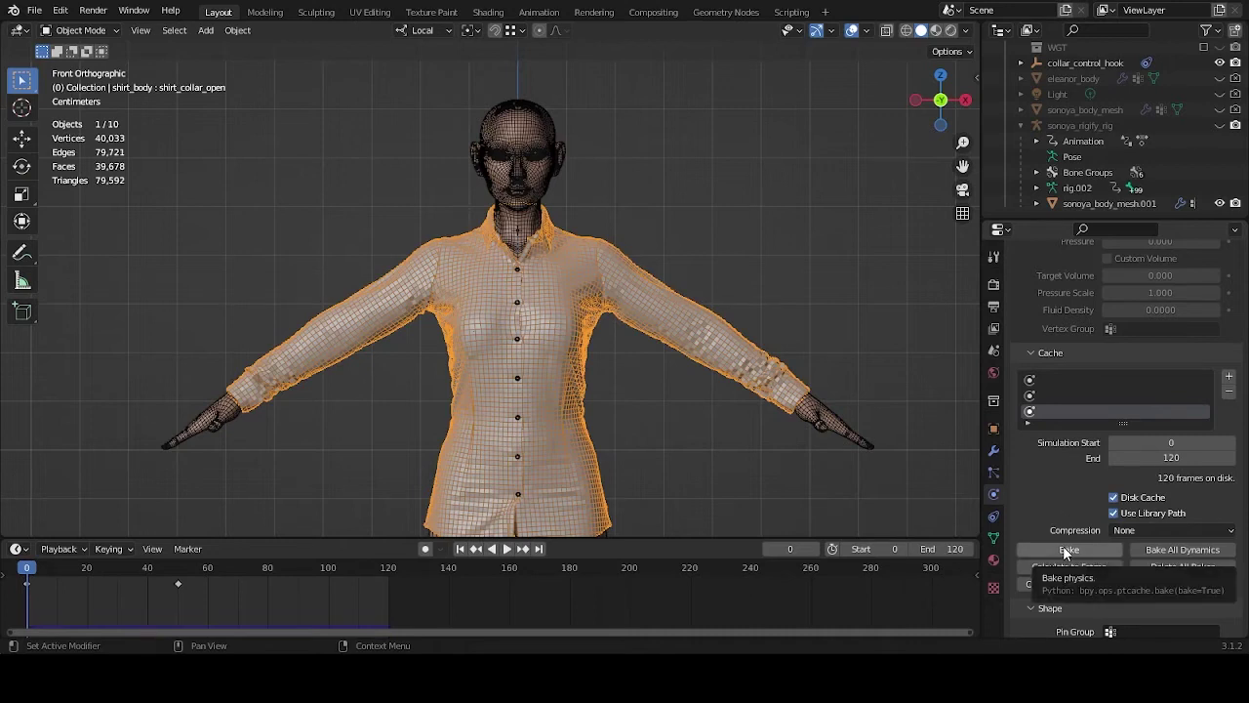
click(1069, 550)
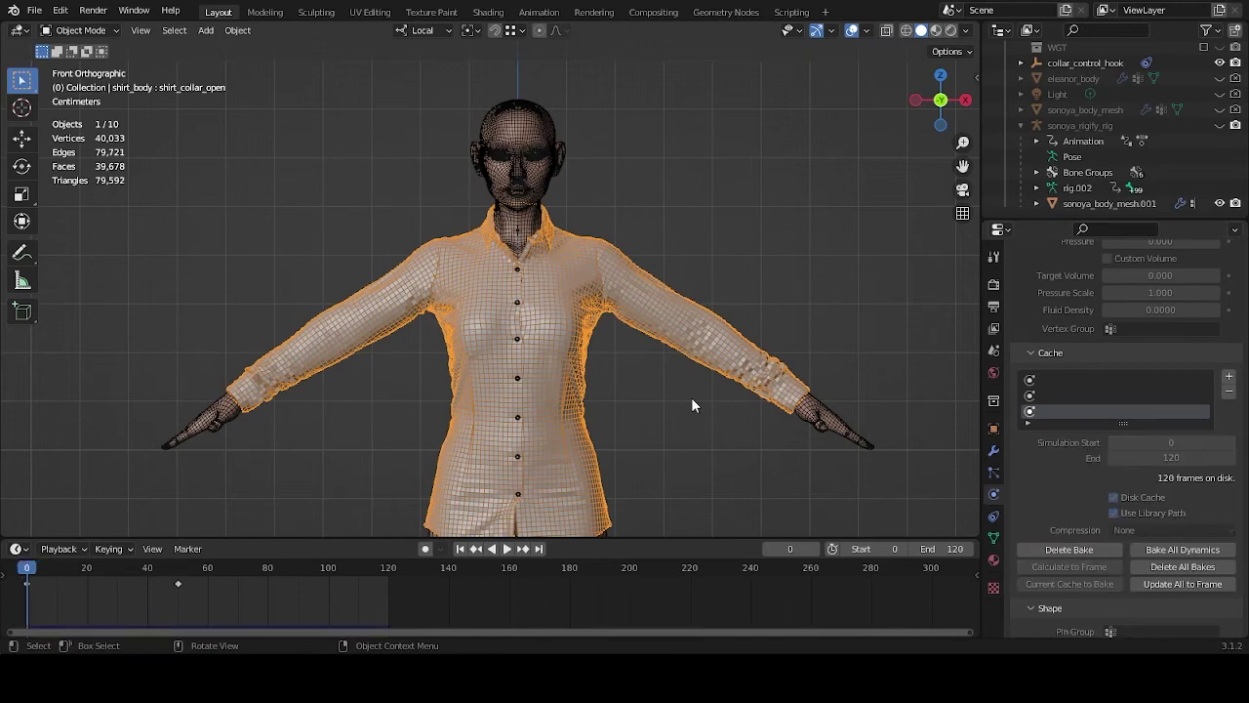
Play back the baked shirt from the front, check its modifier order, and return to frame 0.
click(844, 250)
key(space)
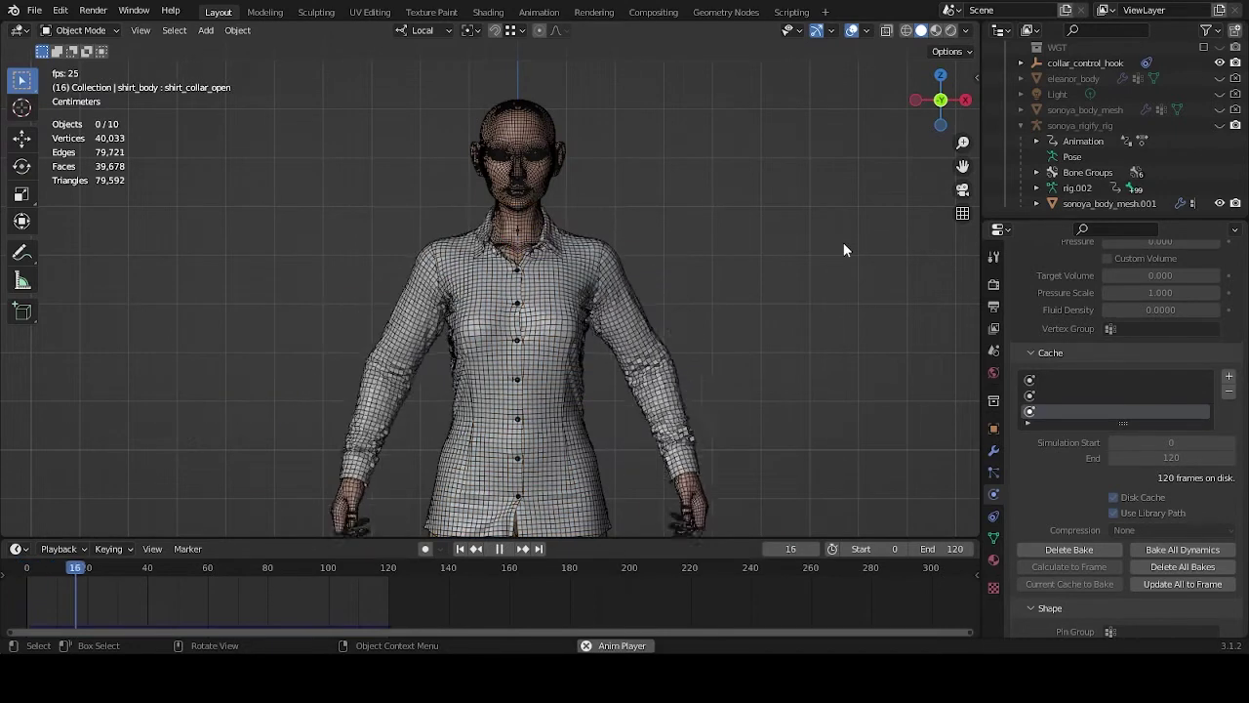
key(space)
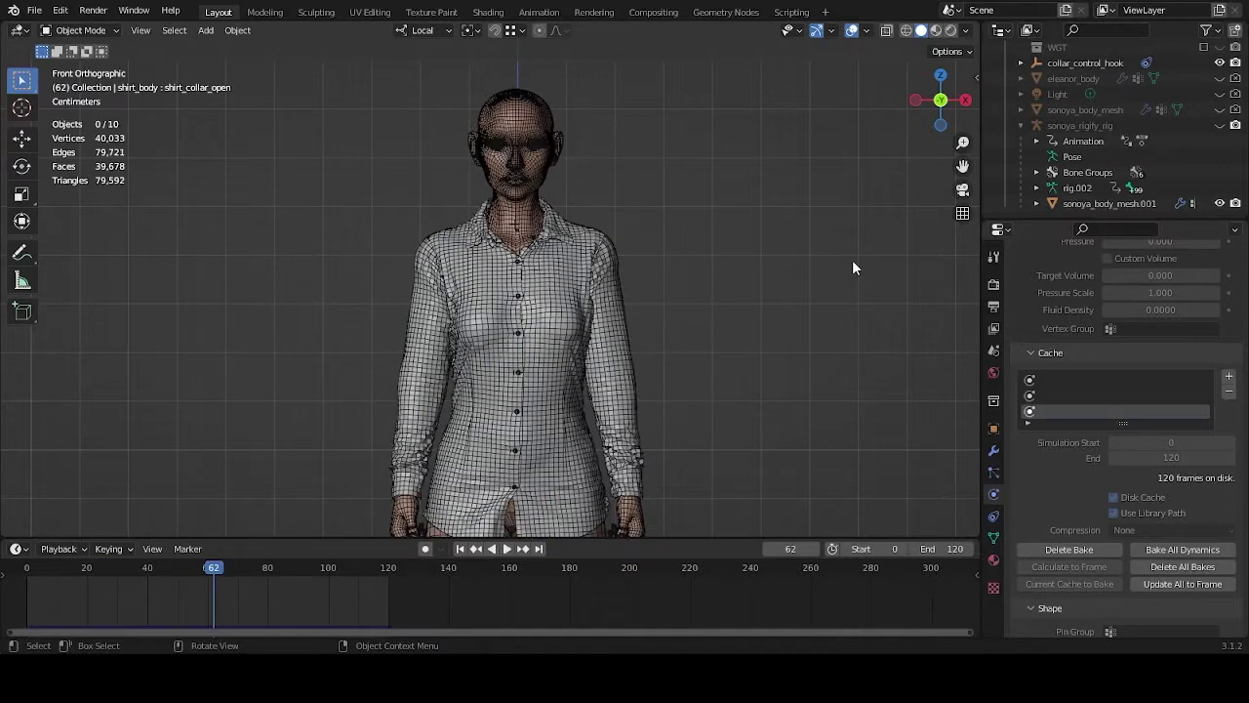
click(995, 452)
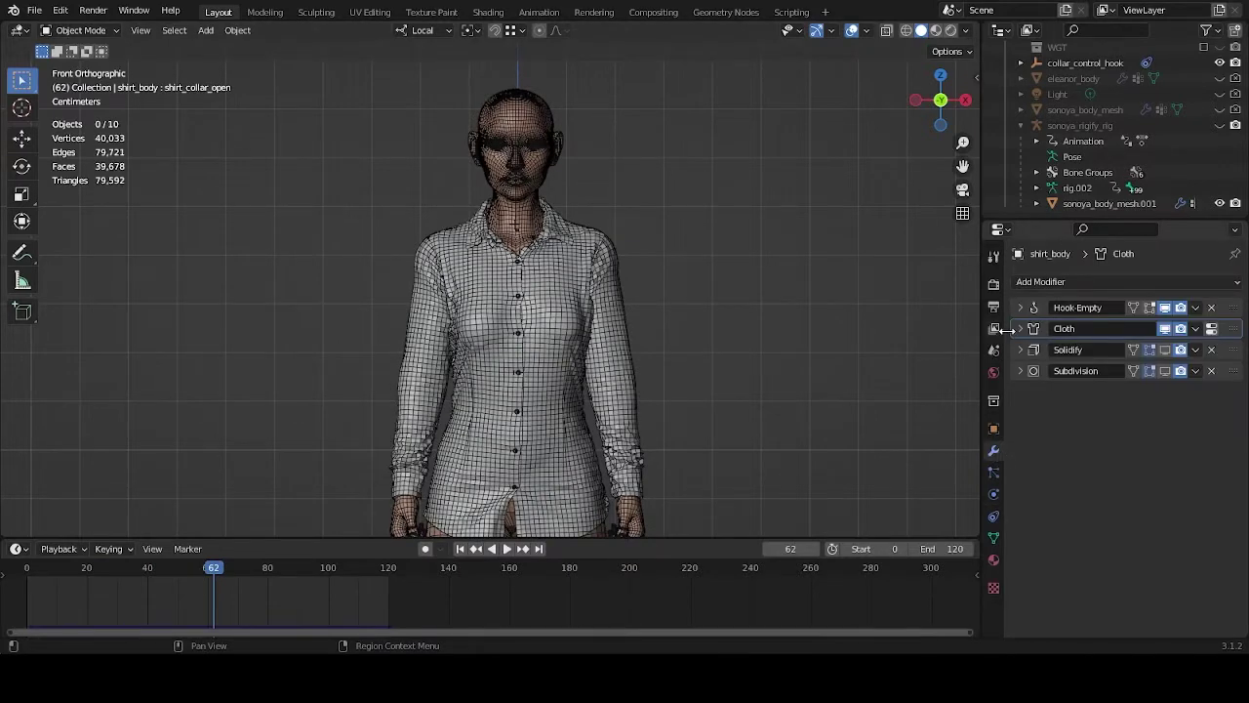
key(space)
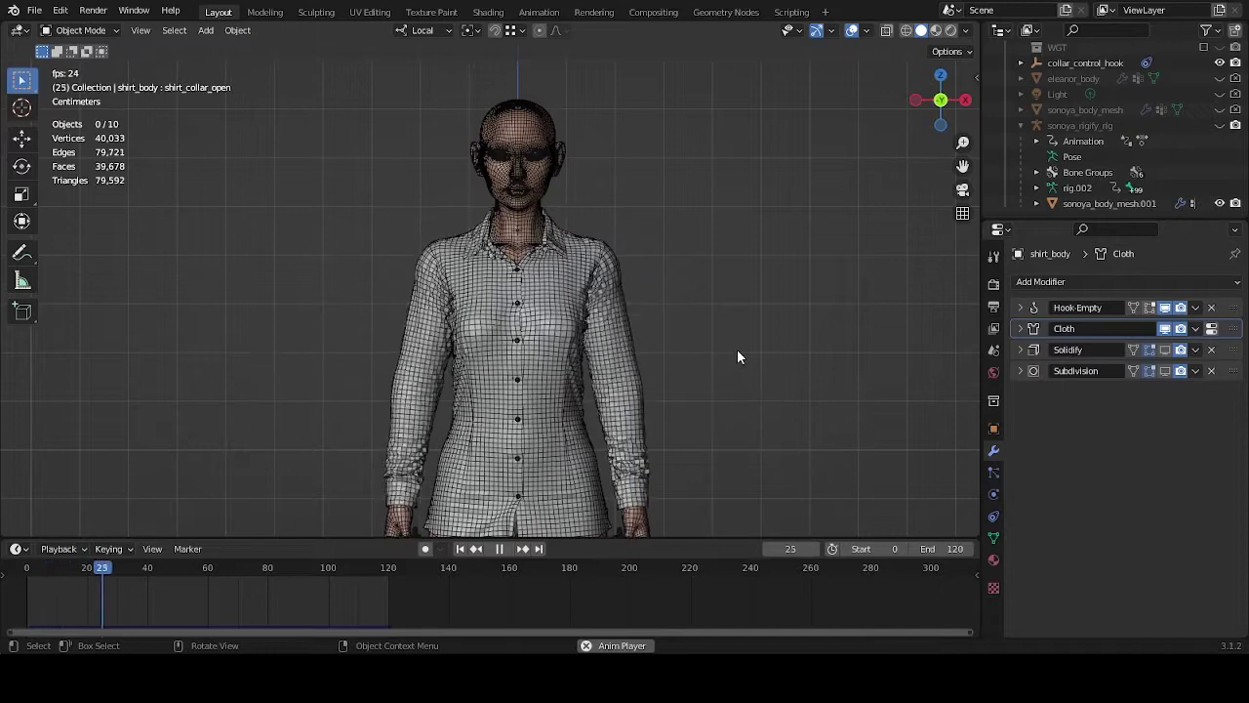
key(space)
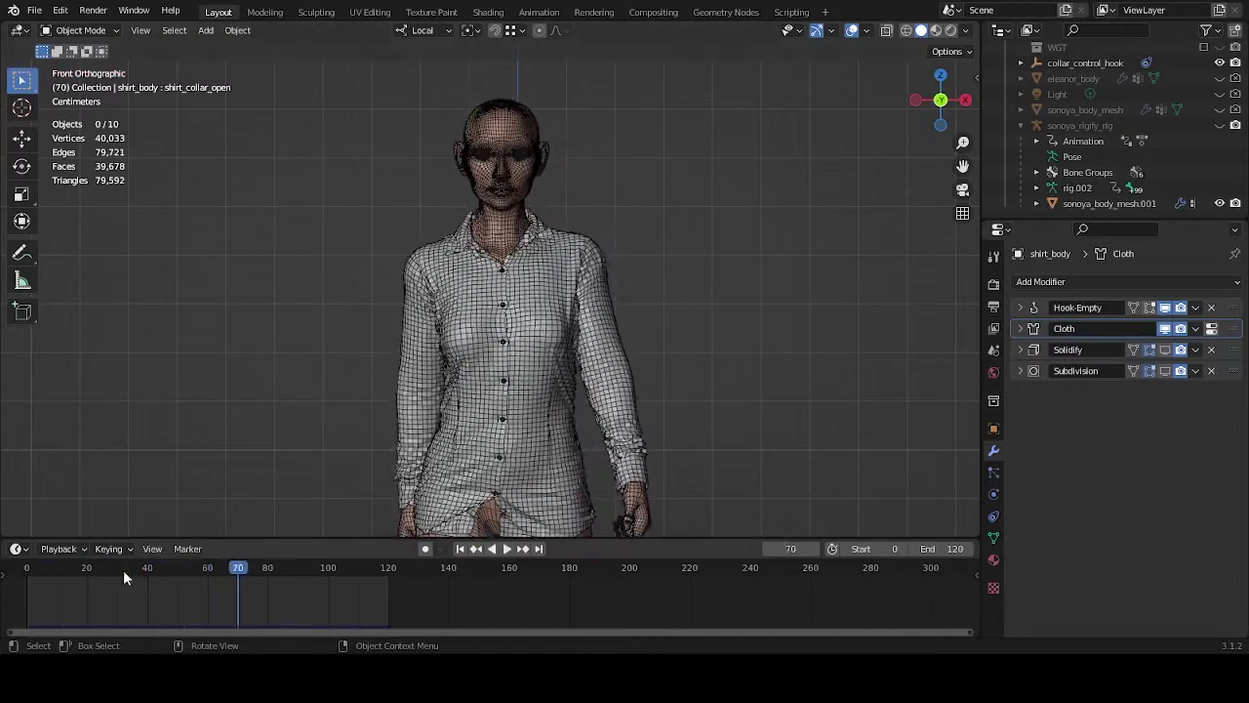
key(shift+Left)
Delete the shirt_body cloth bake and set the cloth Pin Group to the open_collar vertex group.
click(995, 494)
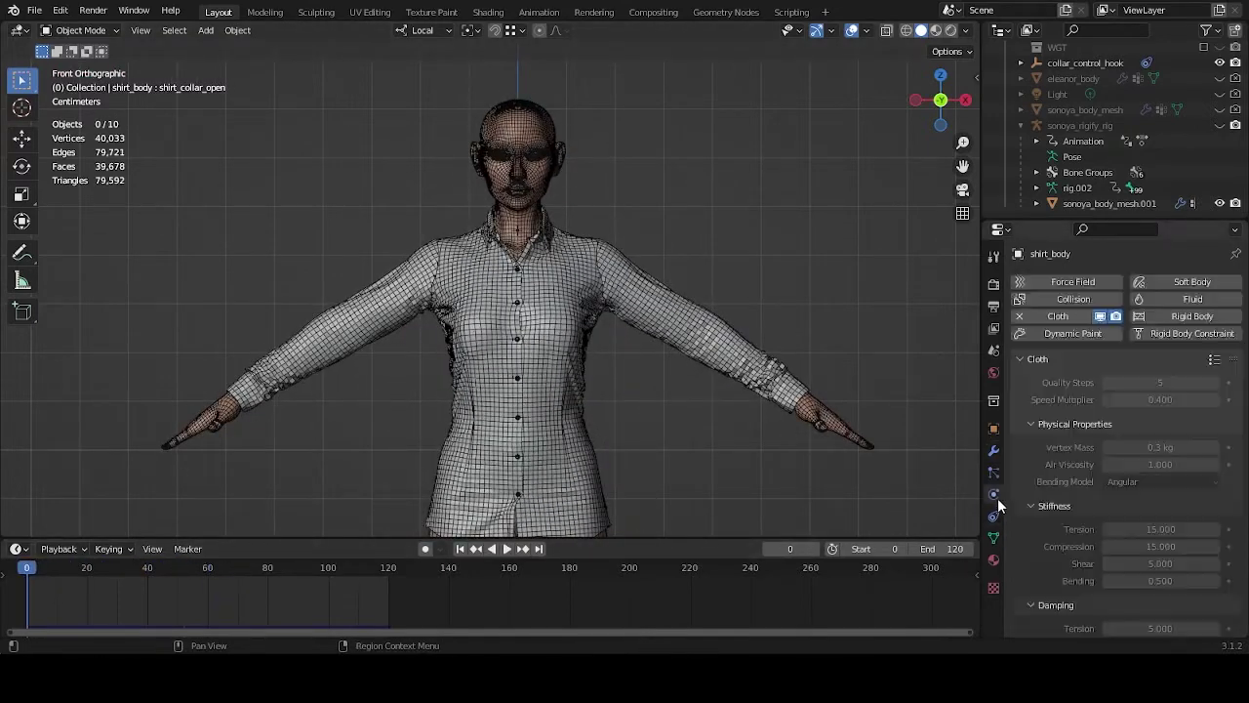
scroll(1055, 505, down, 15)
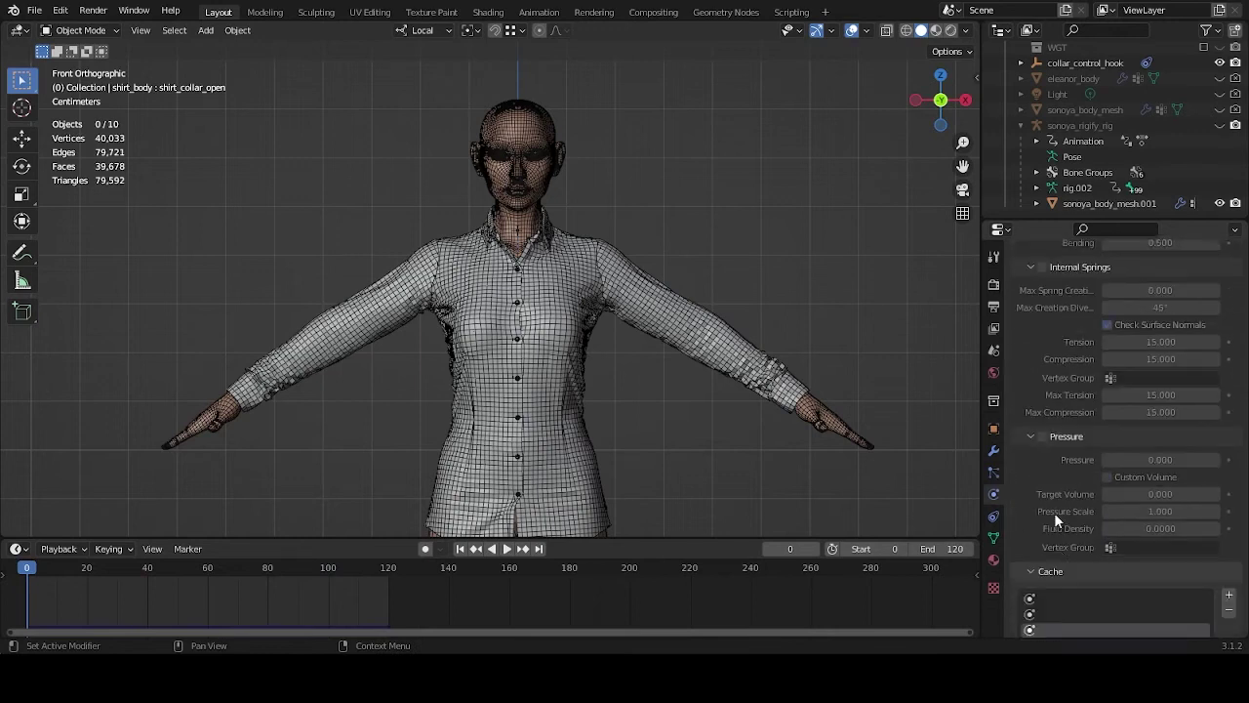
click(1066, 583)
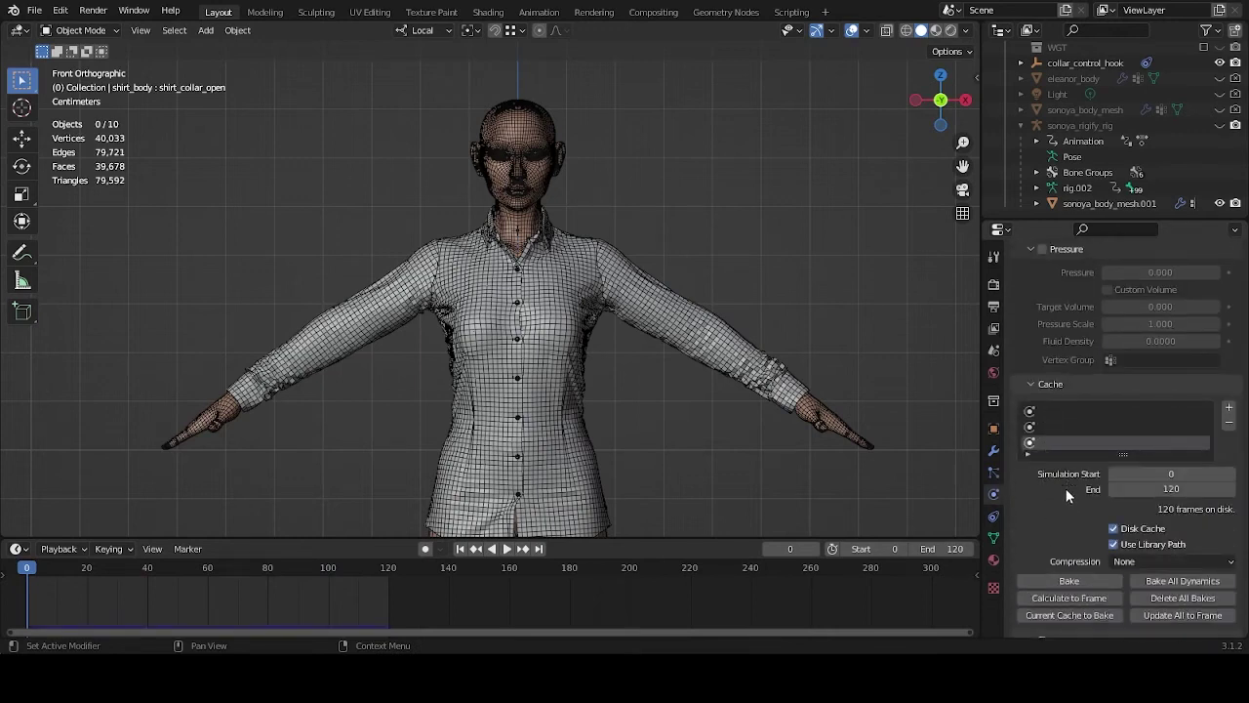
scroll(1065, 490, down, 7)
click(1151, 382)
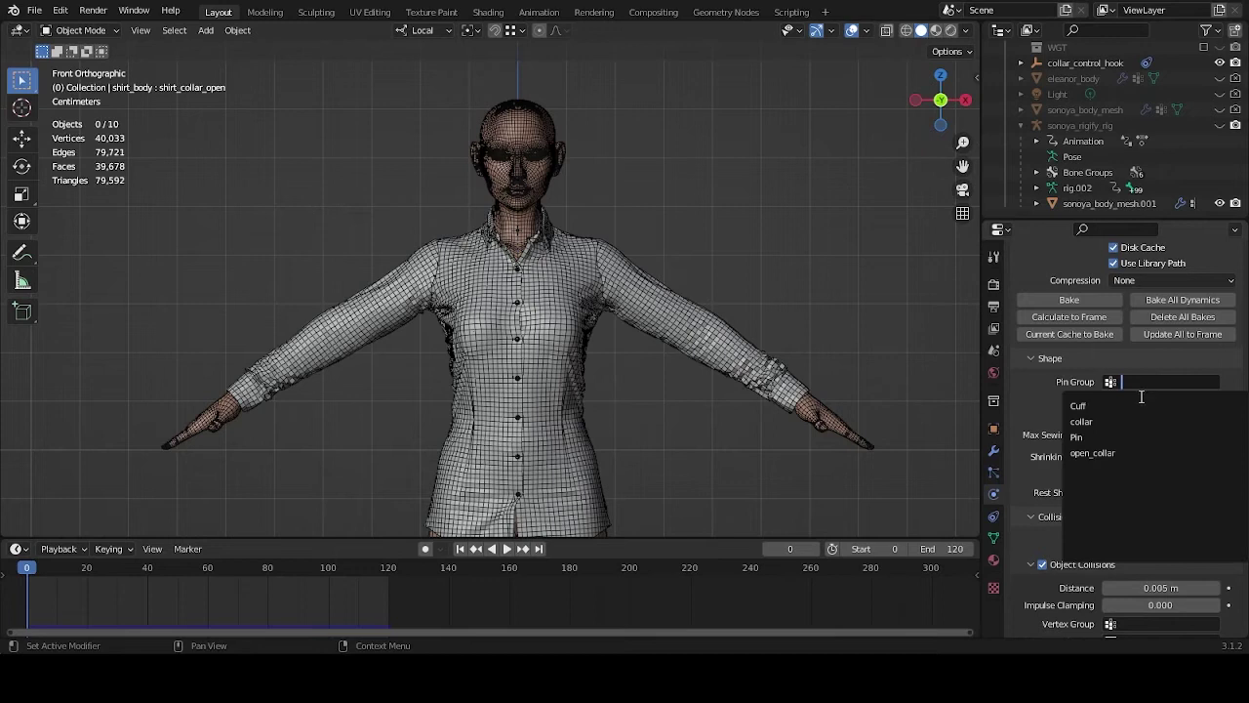
click(1125, 454)
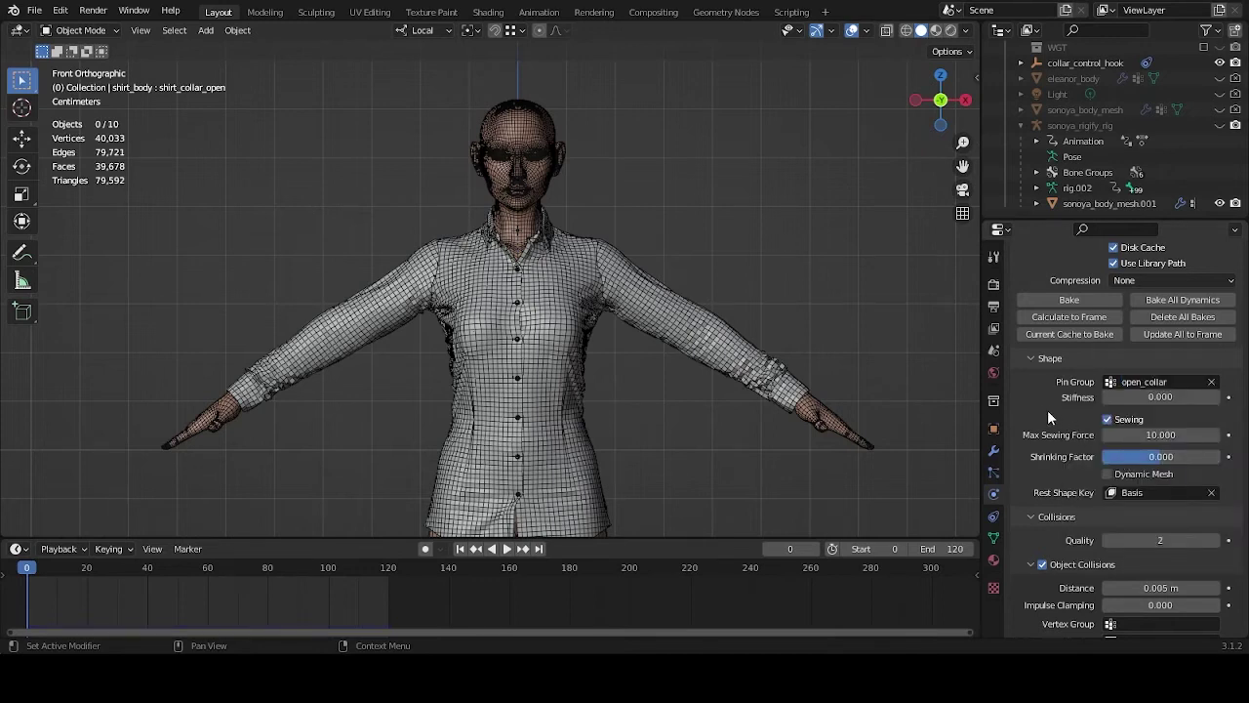
Bake the shirt_body cloth simulation for frames 0 to 120 with the open_collar pin group.
scroll(1040, 460, up, 5)
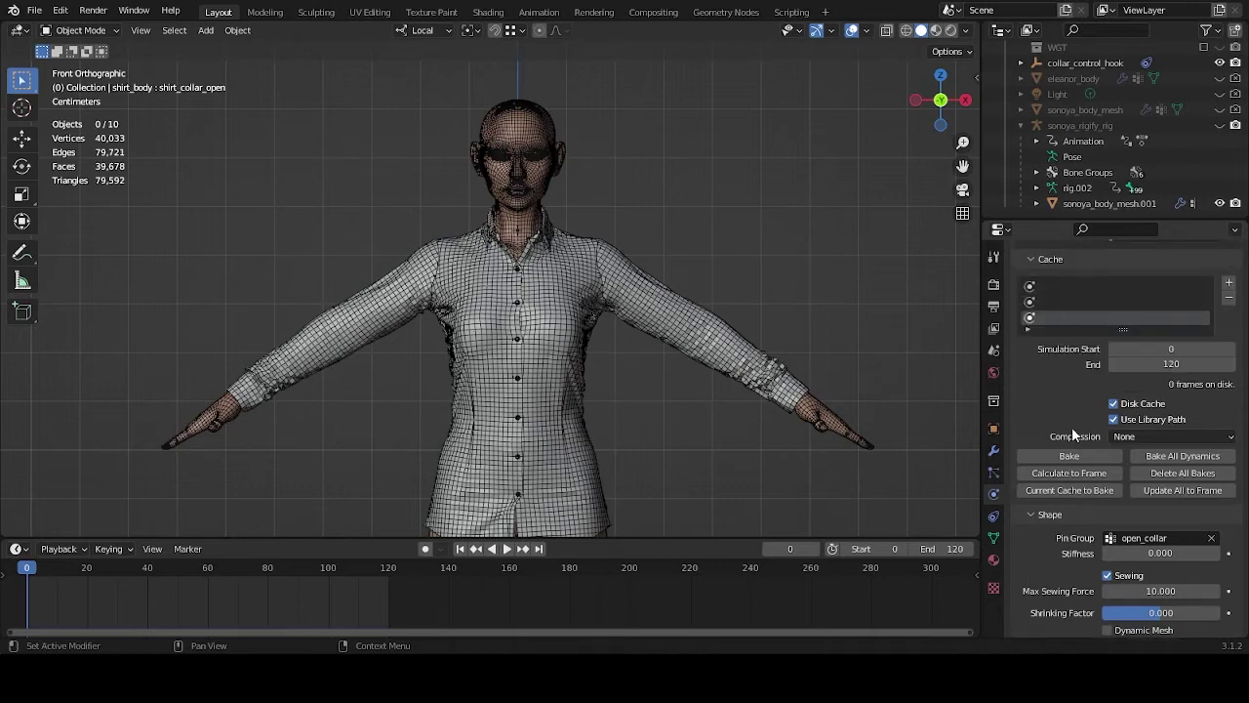
scroll(1054, 430, down, 1)
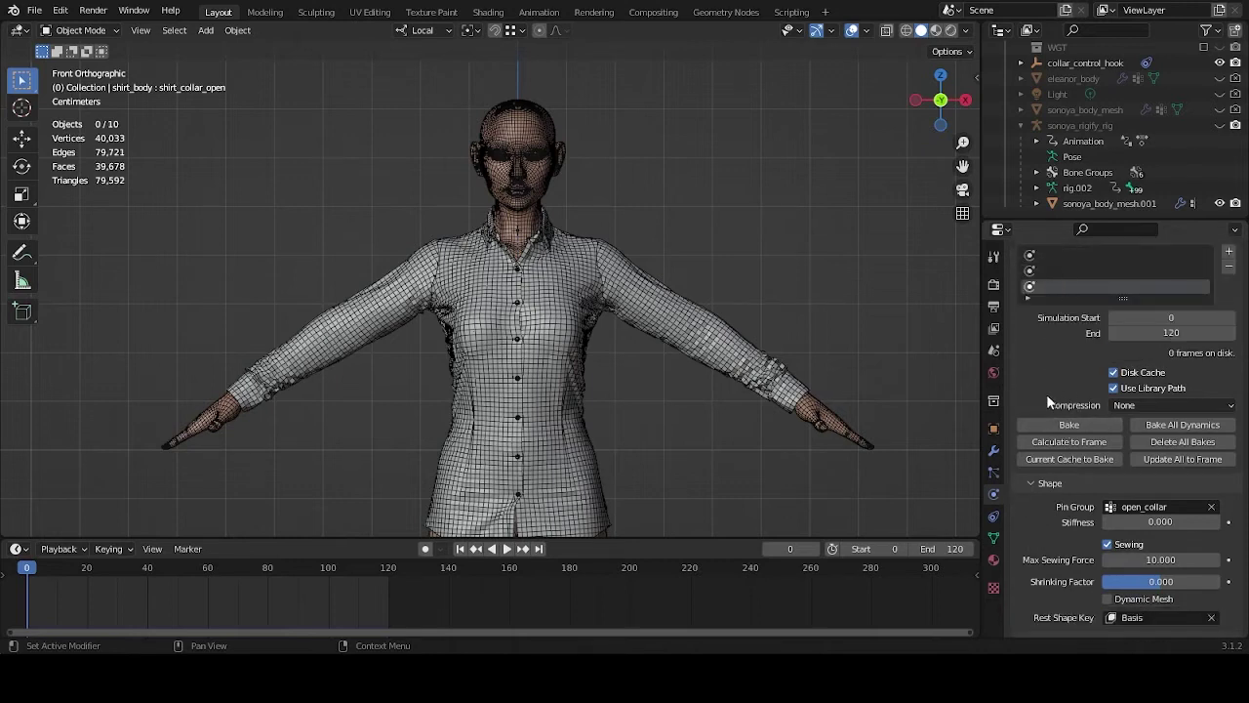
click(1061, 426)
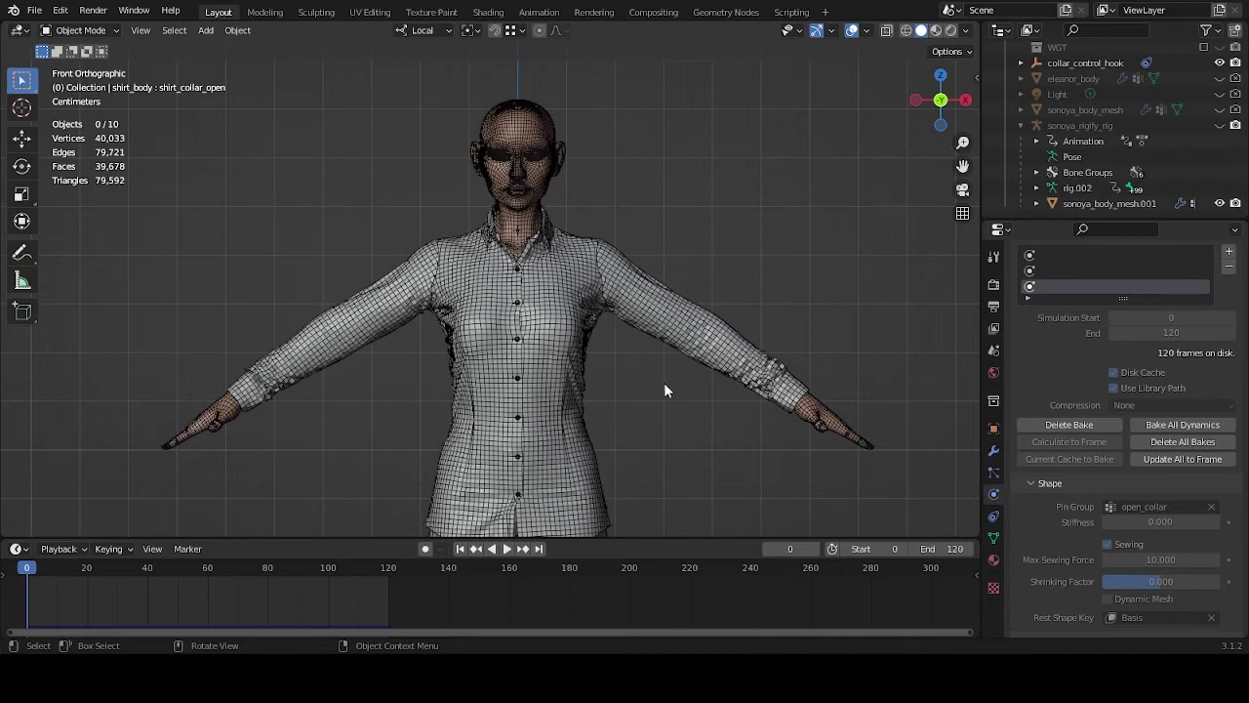
Play back the baked simulation and examine how the collar follows the body at an angle and from the front.
key(space)
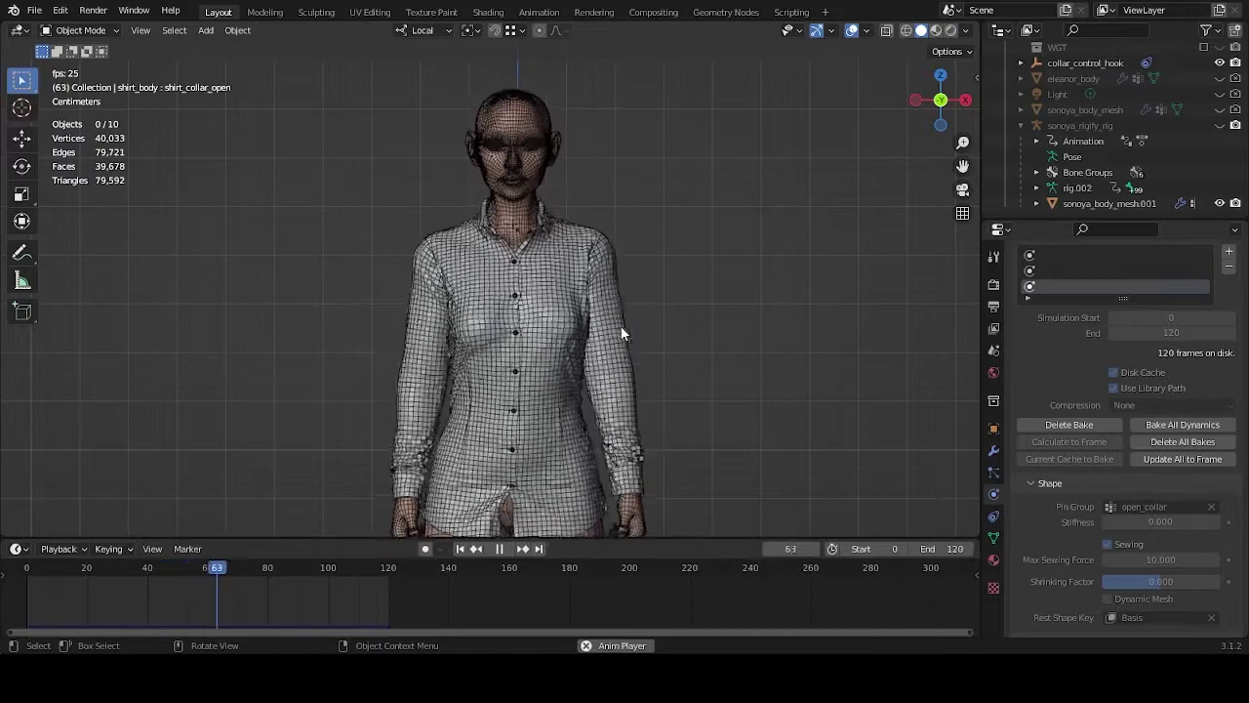
mouse_move(685, 252)
middle_down()
mouse_move(605, 290)
mouse_move(691, 271)
middle_up()
scroll(691, 312, up, 4)
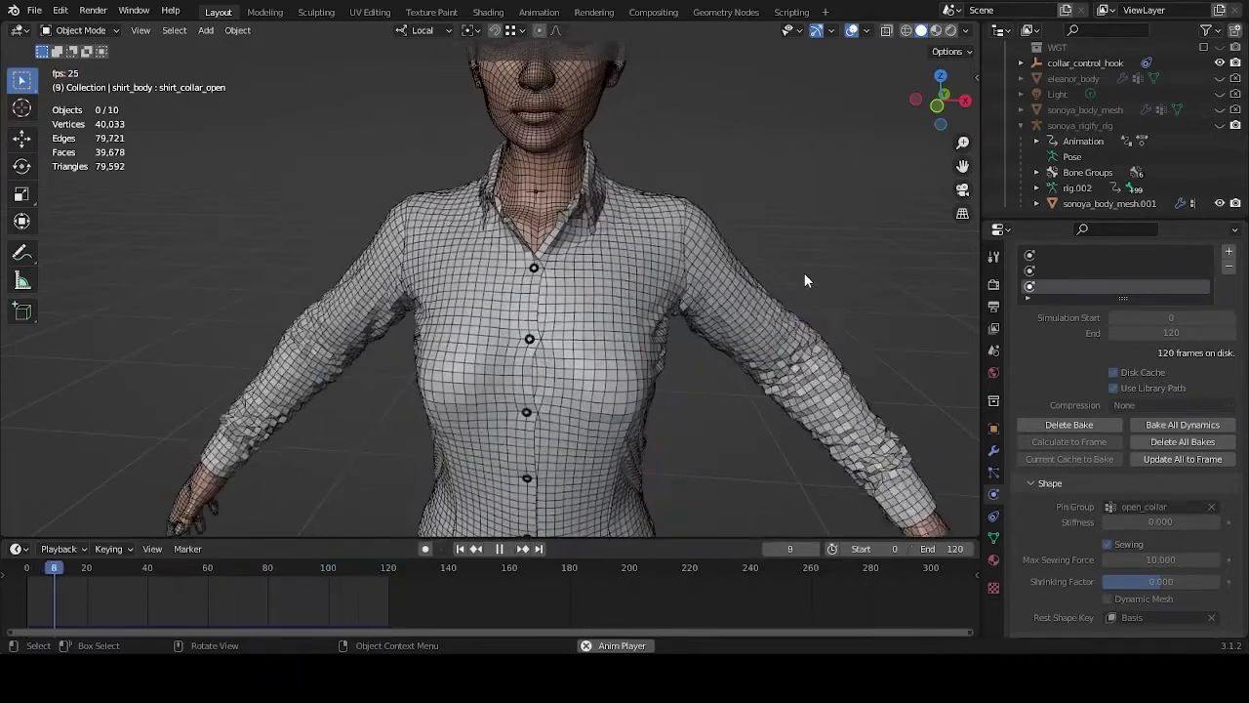
mouse_move(600, 235)
middle_down()
mouse_move(650, 233)
mouse_move(598, 241)
mouse_move(602, 212)
middle_up()
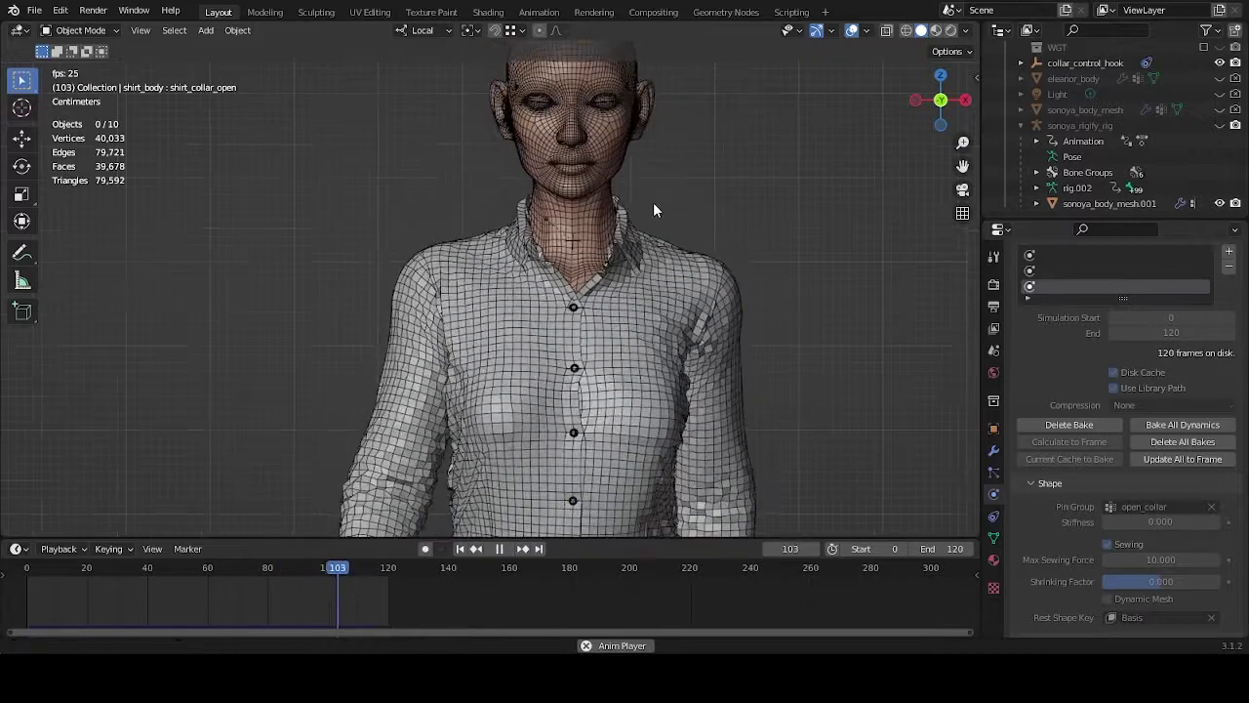
key(KP_1)
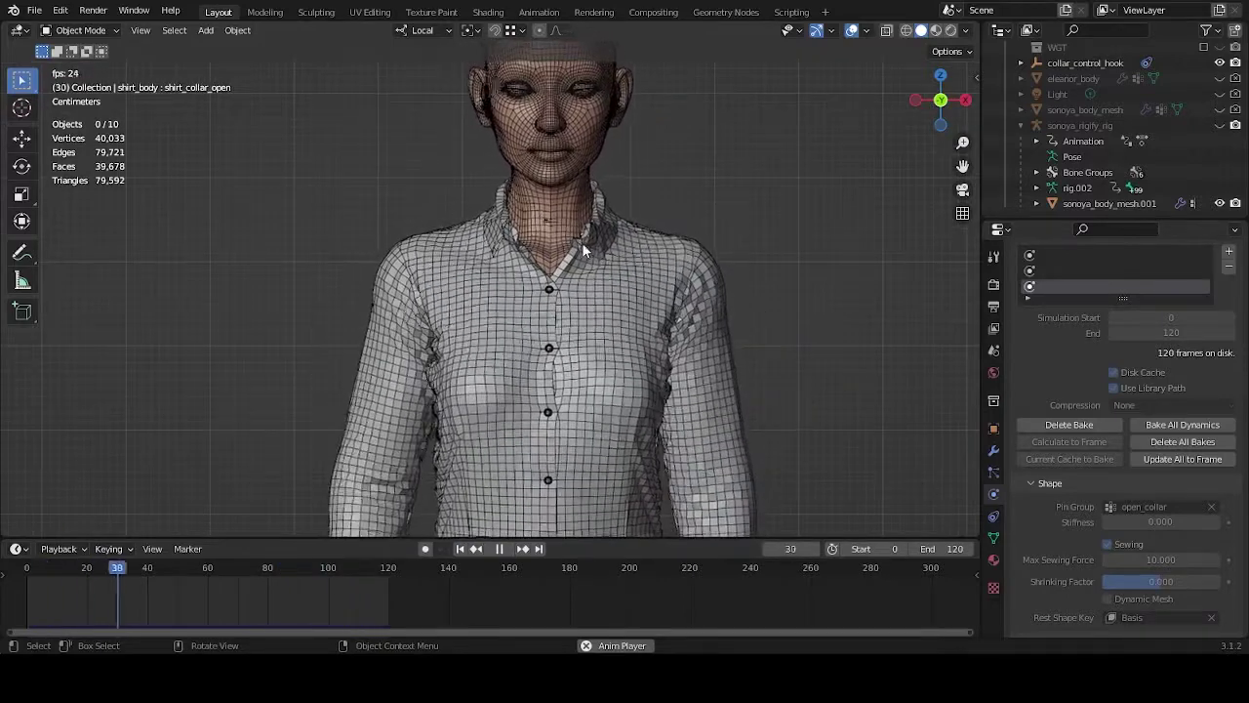
key(space)
Return to frame 0 and examine the shirt's collar opening close up from the front.
drag(47, 570, 25, 570)
scroll(627, 231, up, 3)
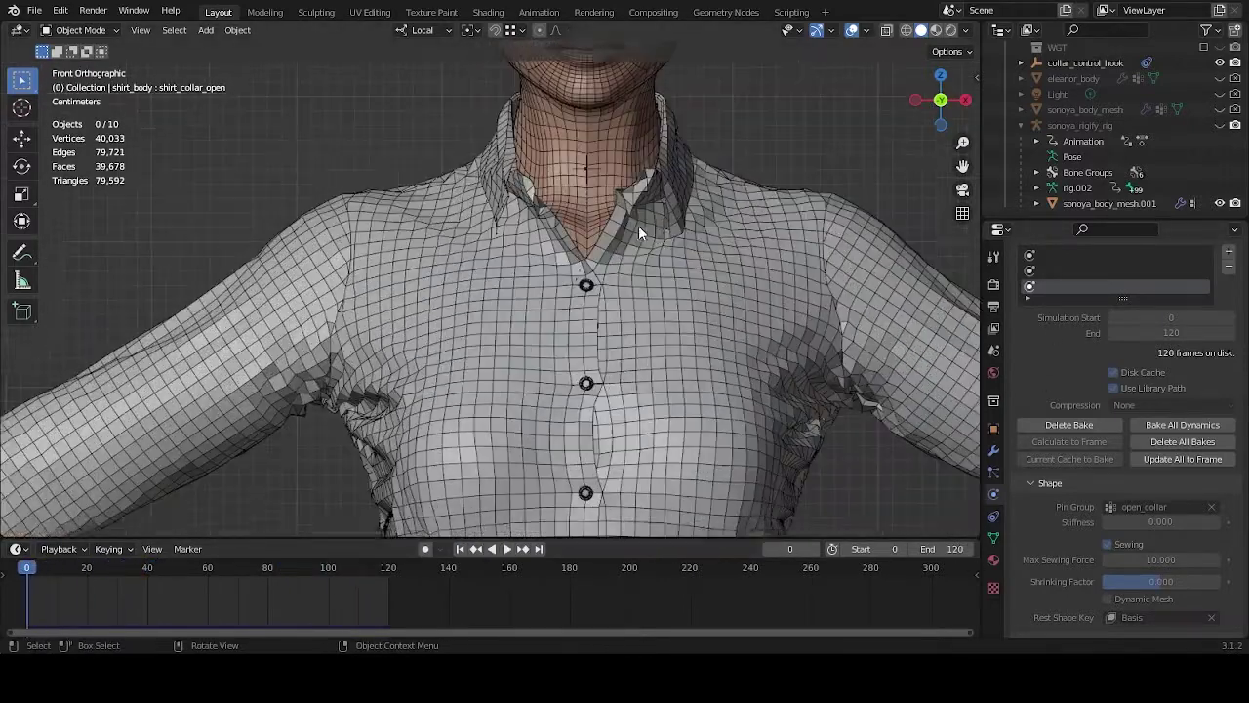
shift+middle_drag(660, 216, 612, 320)
scroll(625, 309, up, 2)
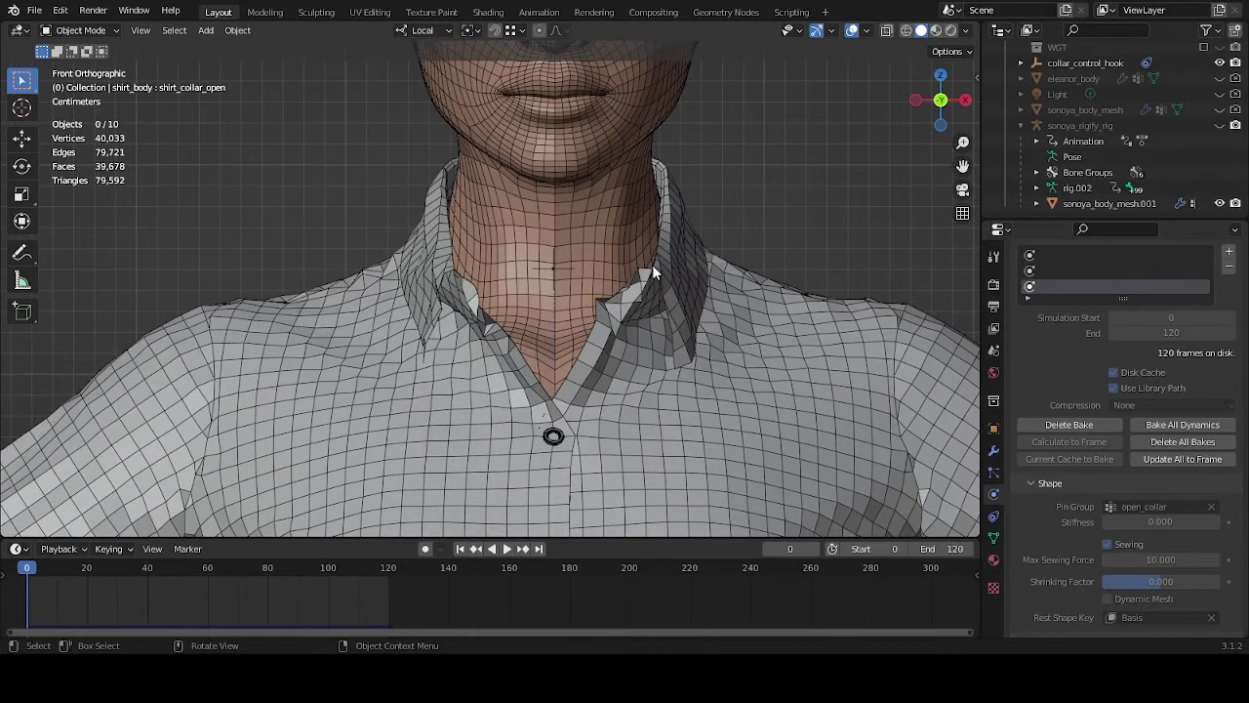
Try to move the two selected collar vertices in the shirt_collar_open shape key, and return to Object Mode.
click(994, 537)
scroll(1050, 552, up, 4)
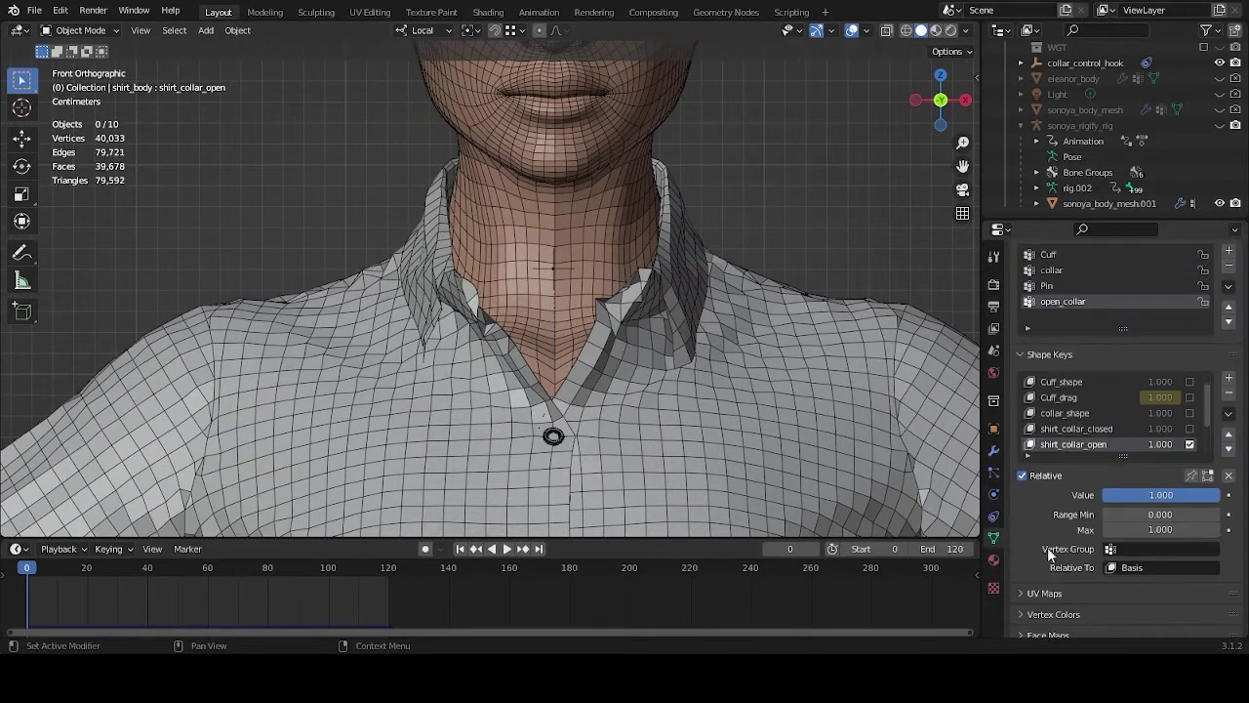
key(Tab)
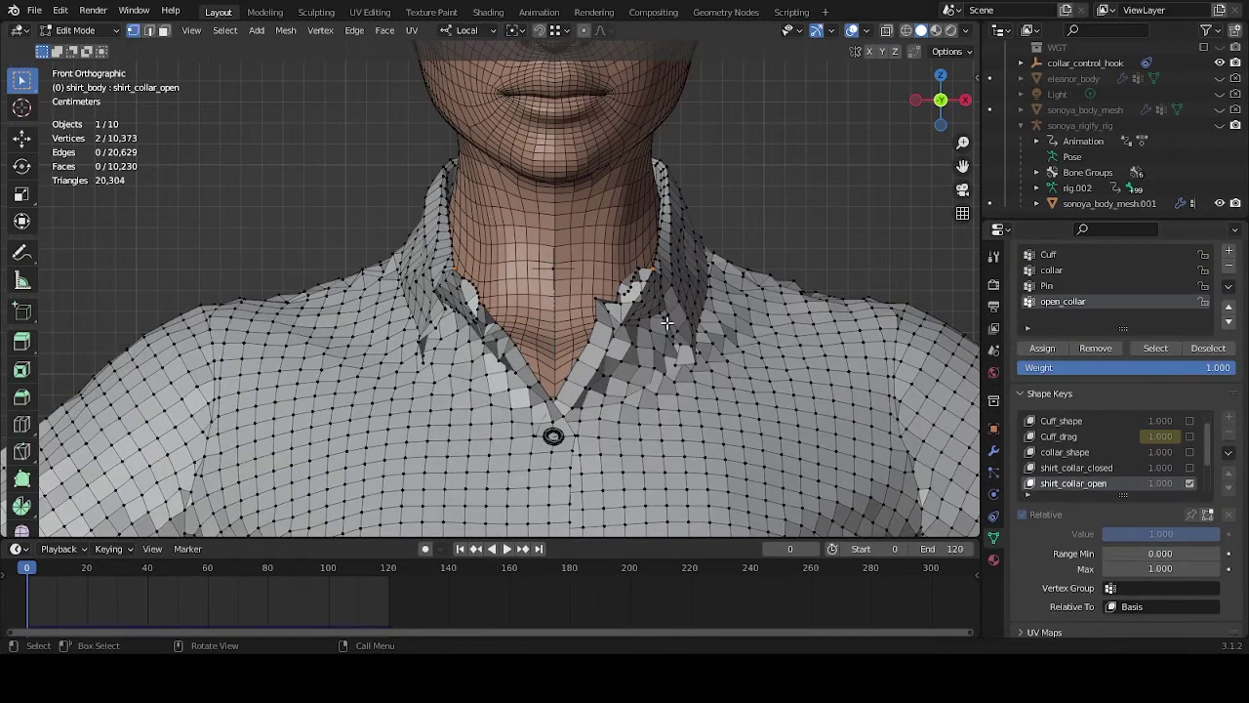
key(g)
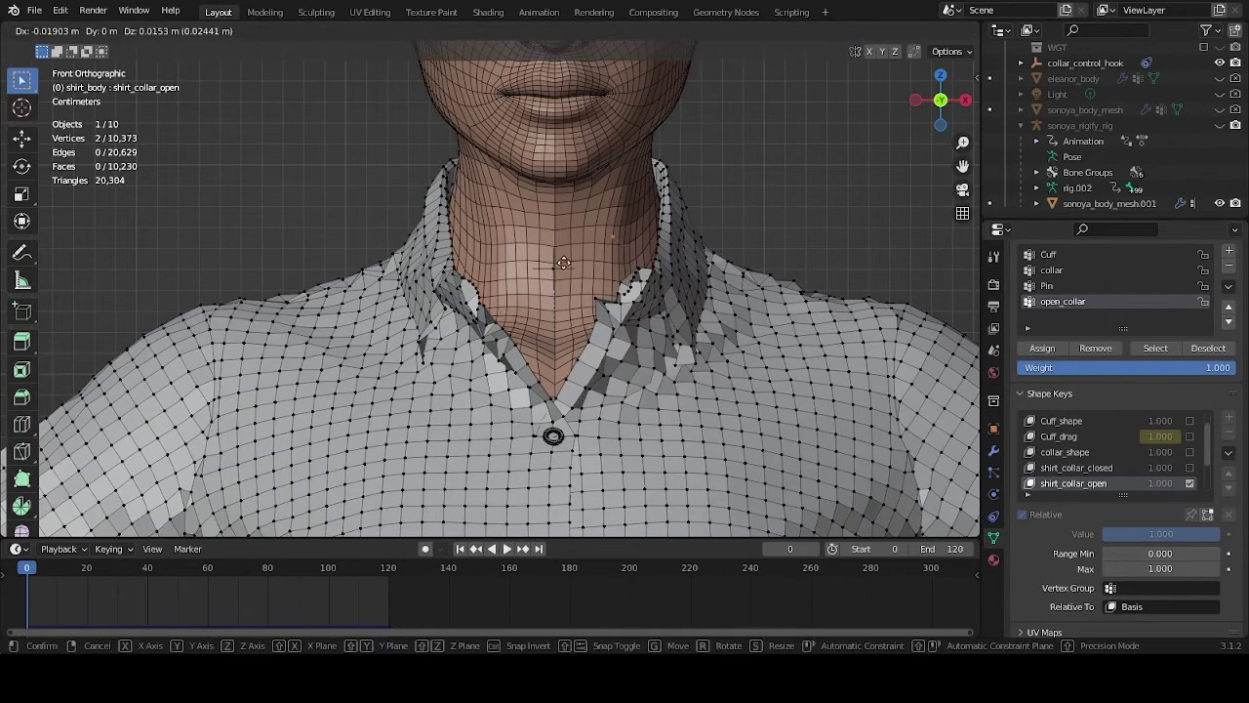
click(641, 268)
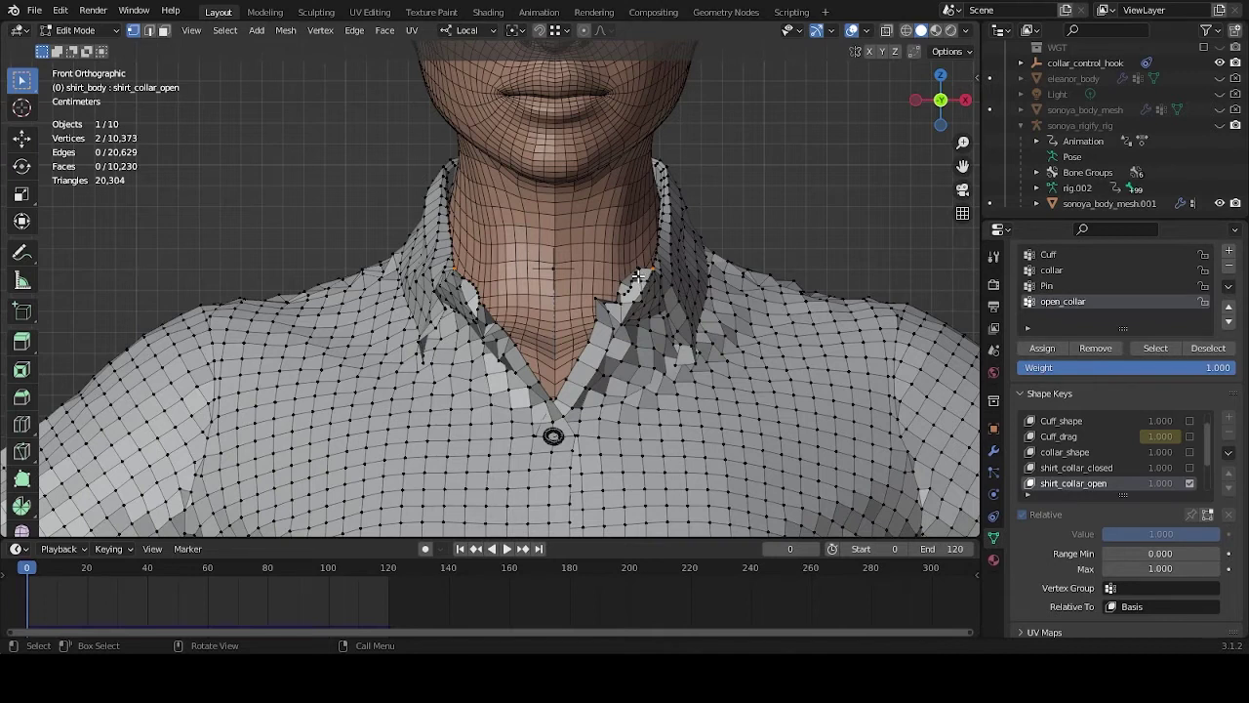
click(76, 31)
click(84, 47)
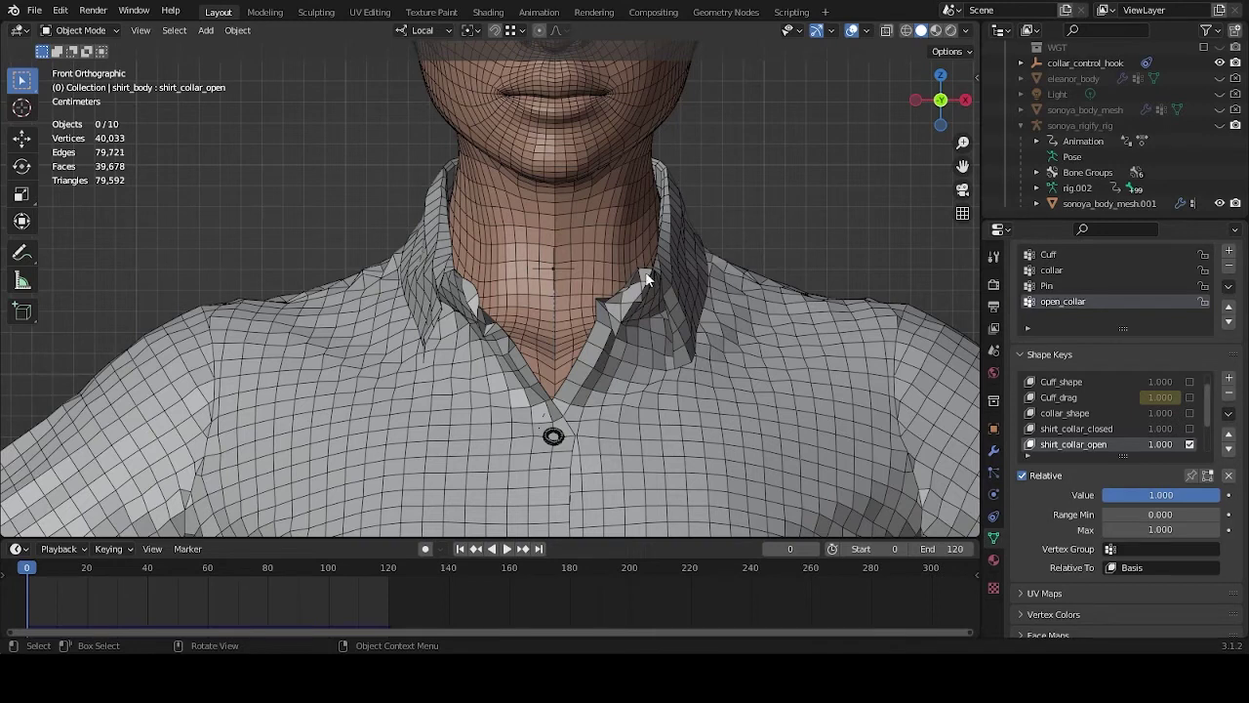
Select the collar_control_hook empty and try scaling it along its local X axis.
key(Tab)
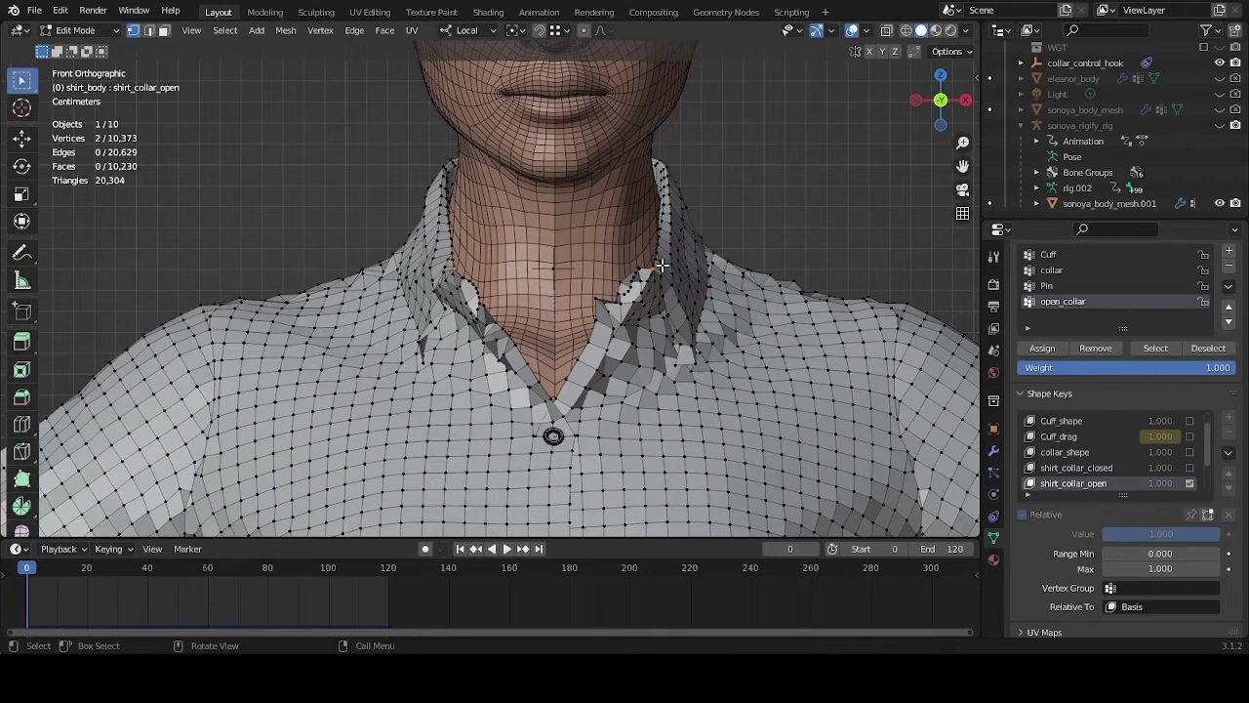
key(Tab)
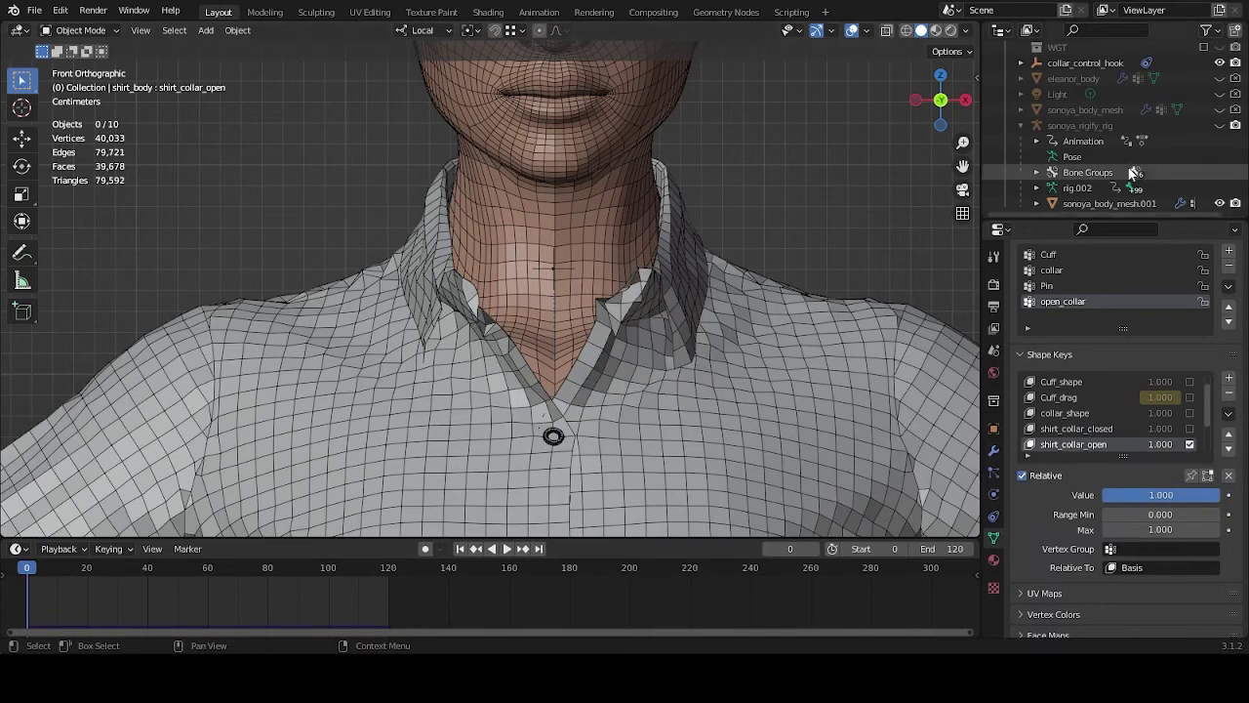
click(1098, 62)
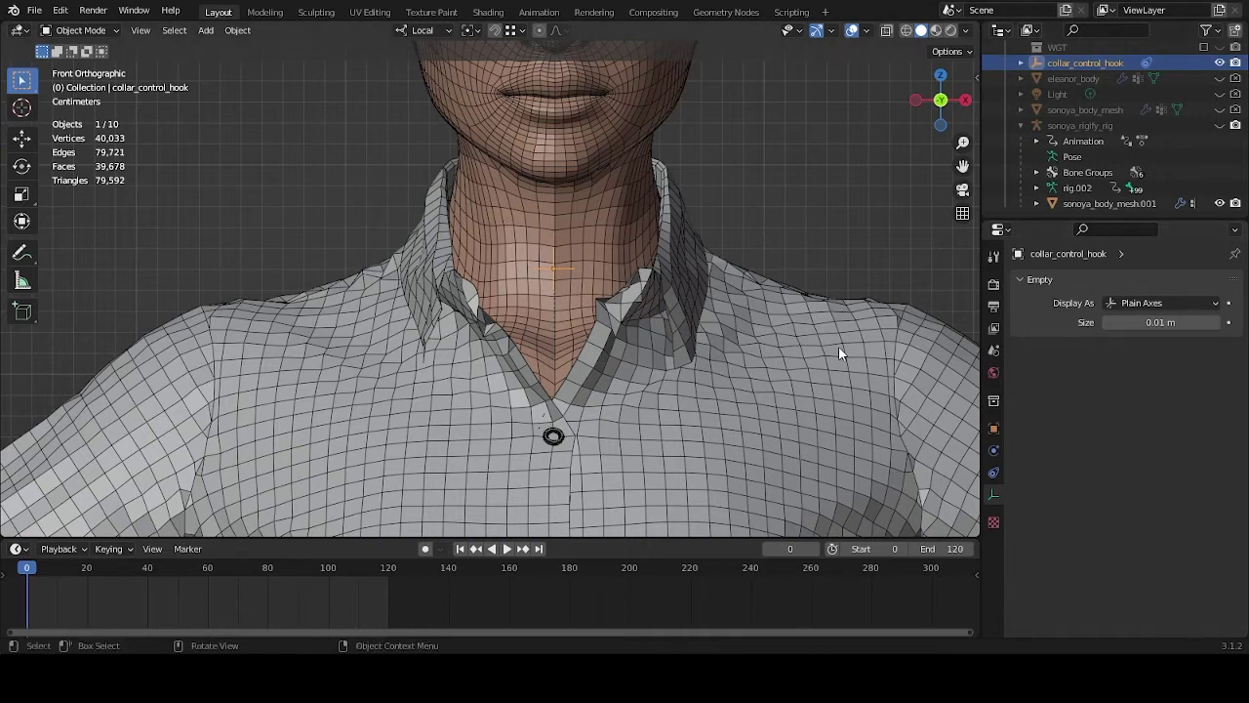
key(s)
key(x)
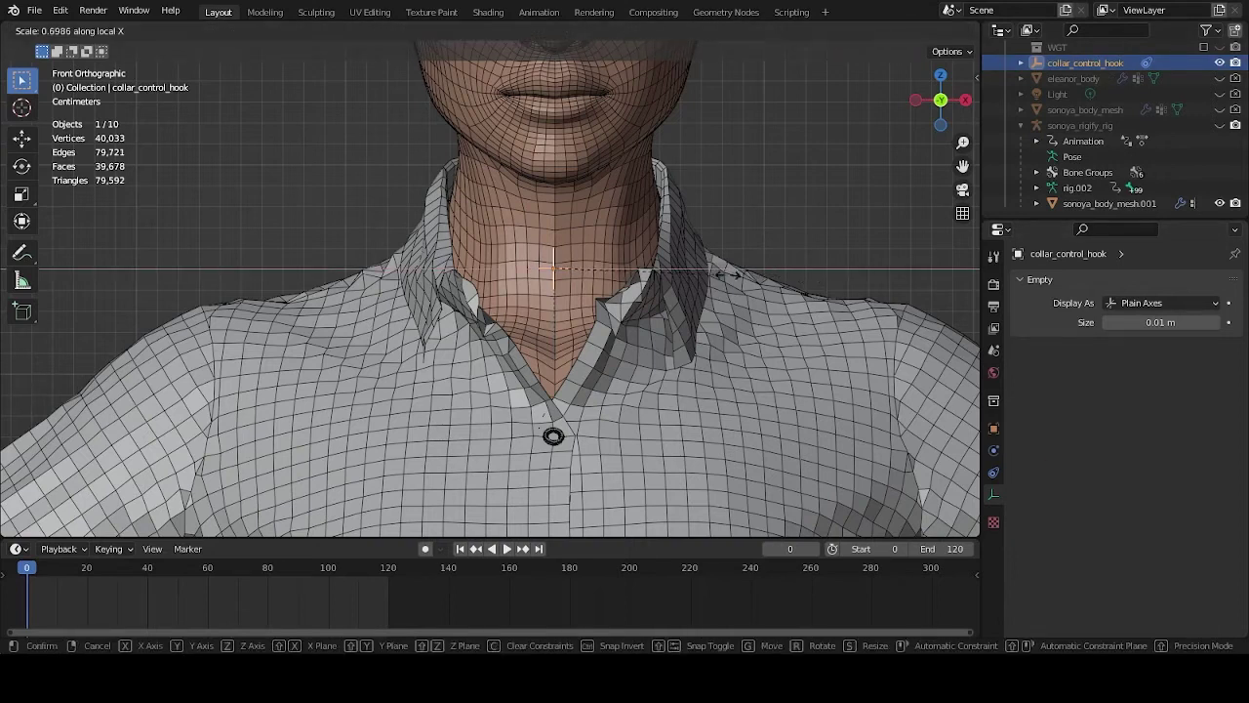
click(748, 271)
scroll(871, 386, down, 5)
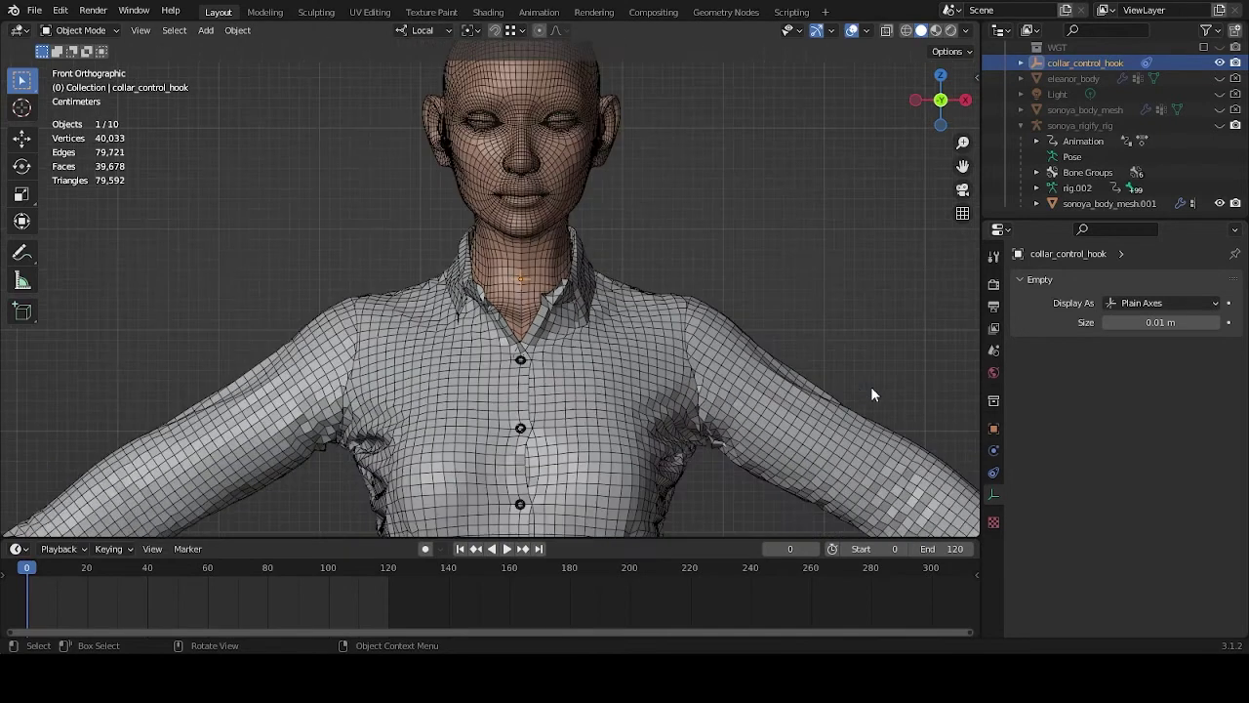
scroll(864, 384, up, 5)
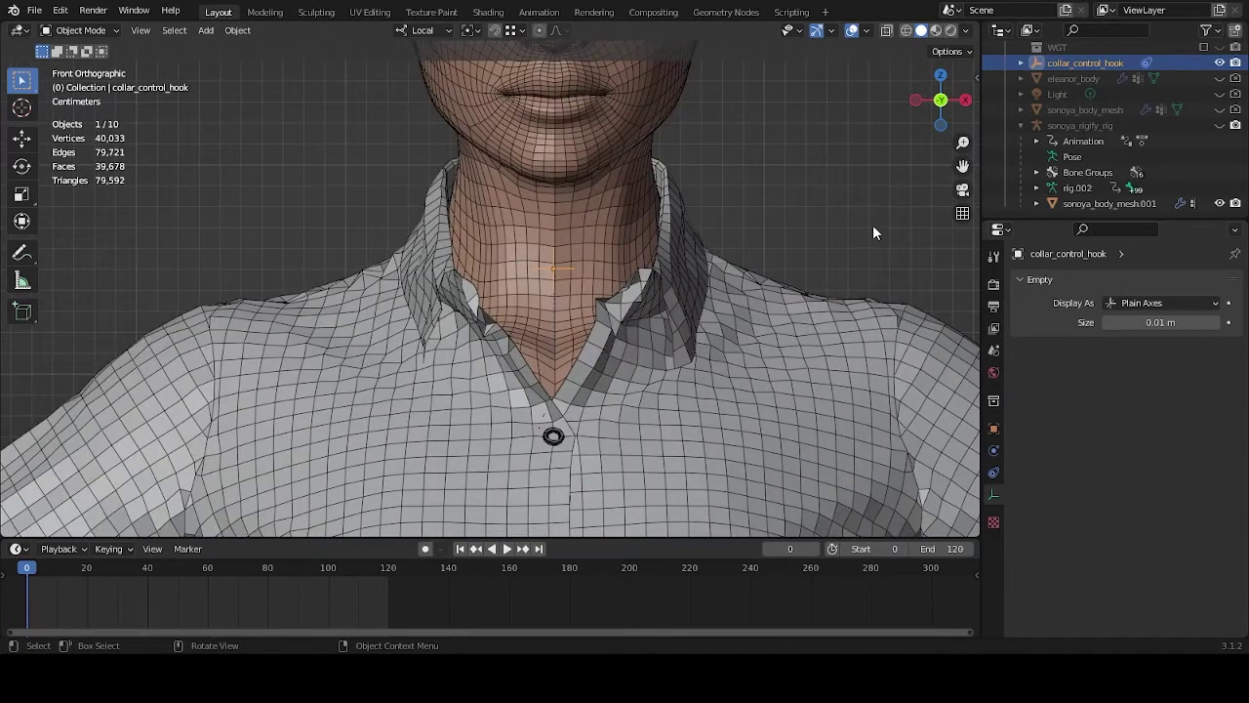
Start the Shortcut VUr on-screen key display.
key(n)
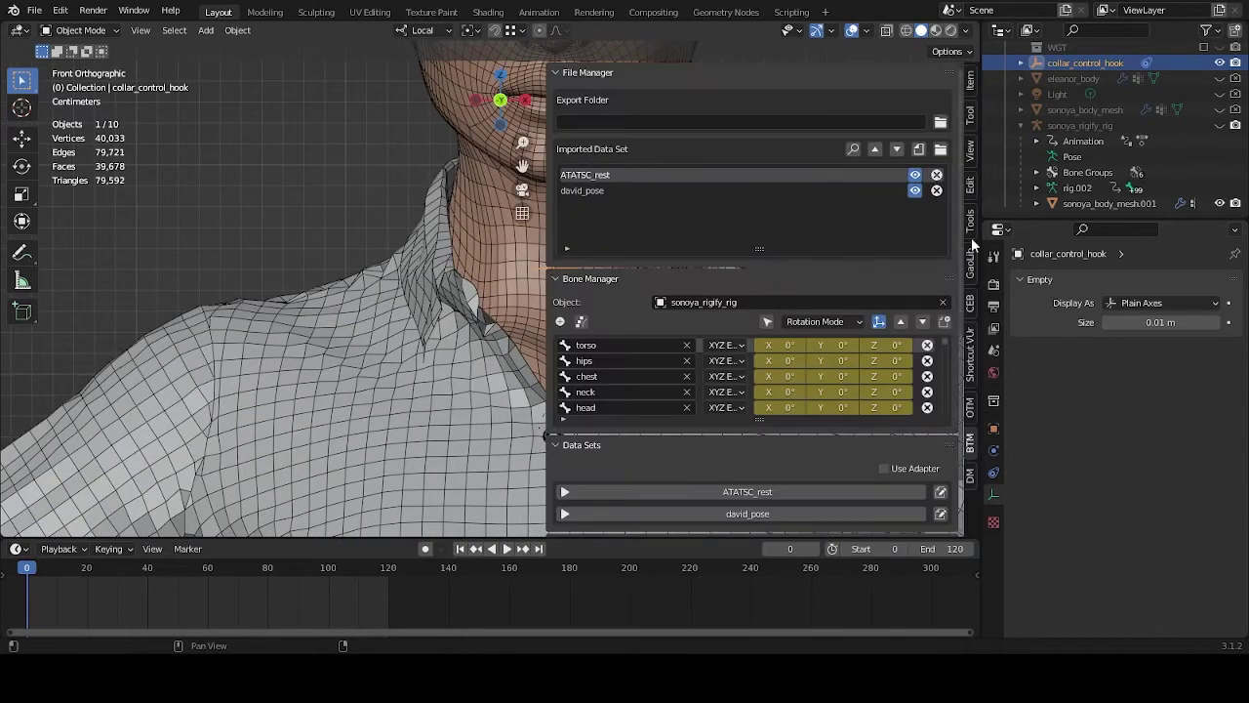
click(969, 374)
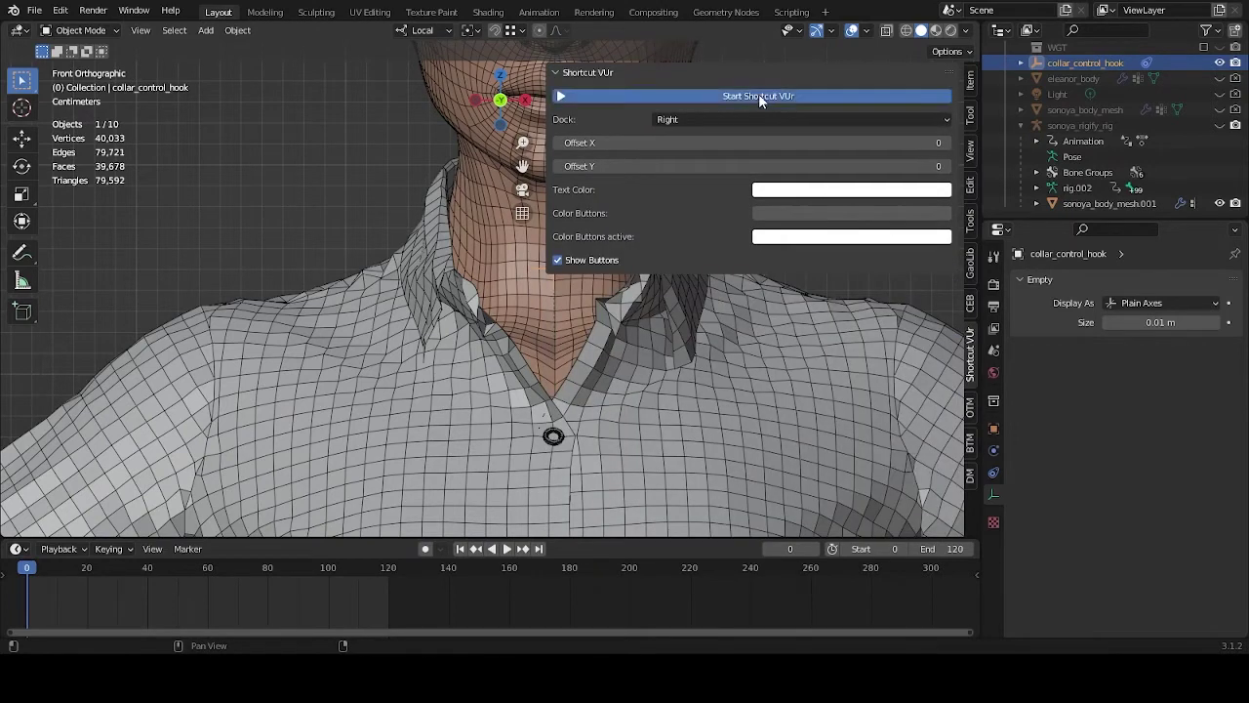
key(n)
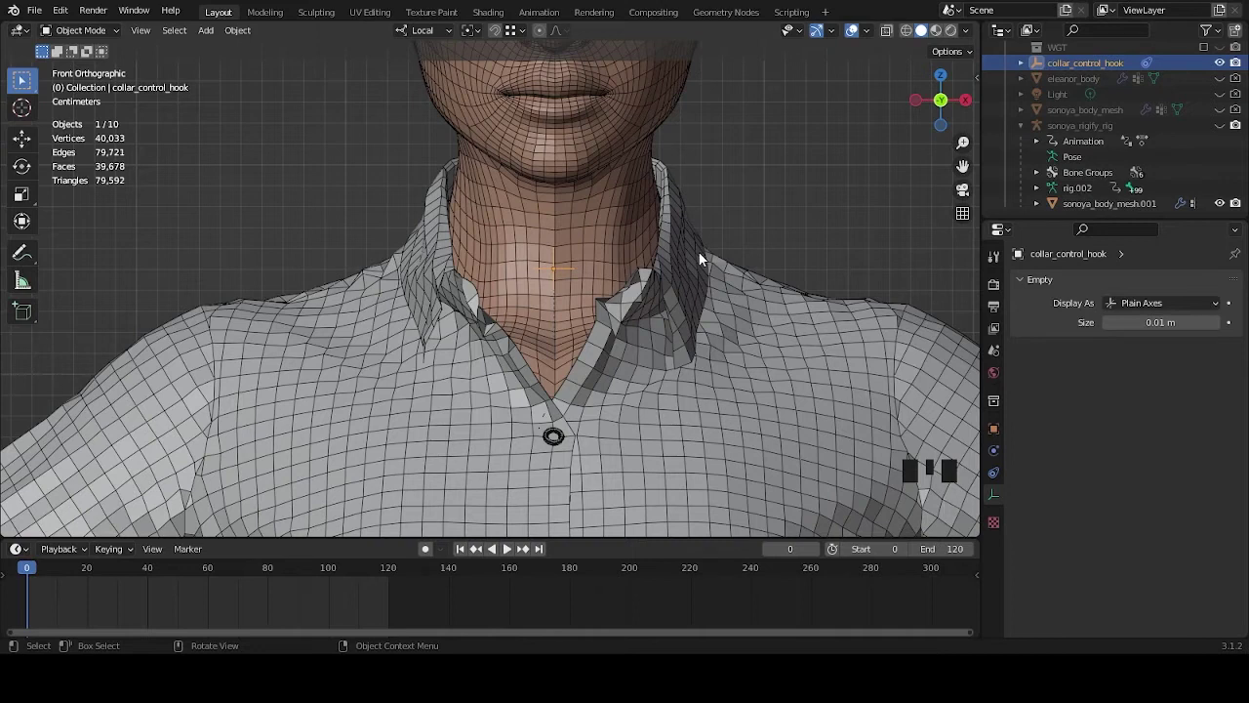
Try scaling the collar_control_hook empty again, along local X and uniformly on all axes.
key(s)
key(x)
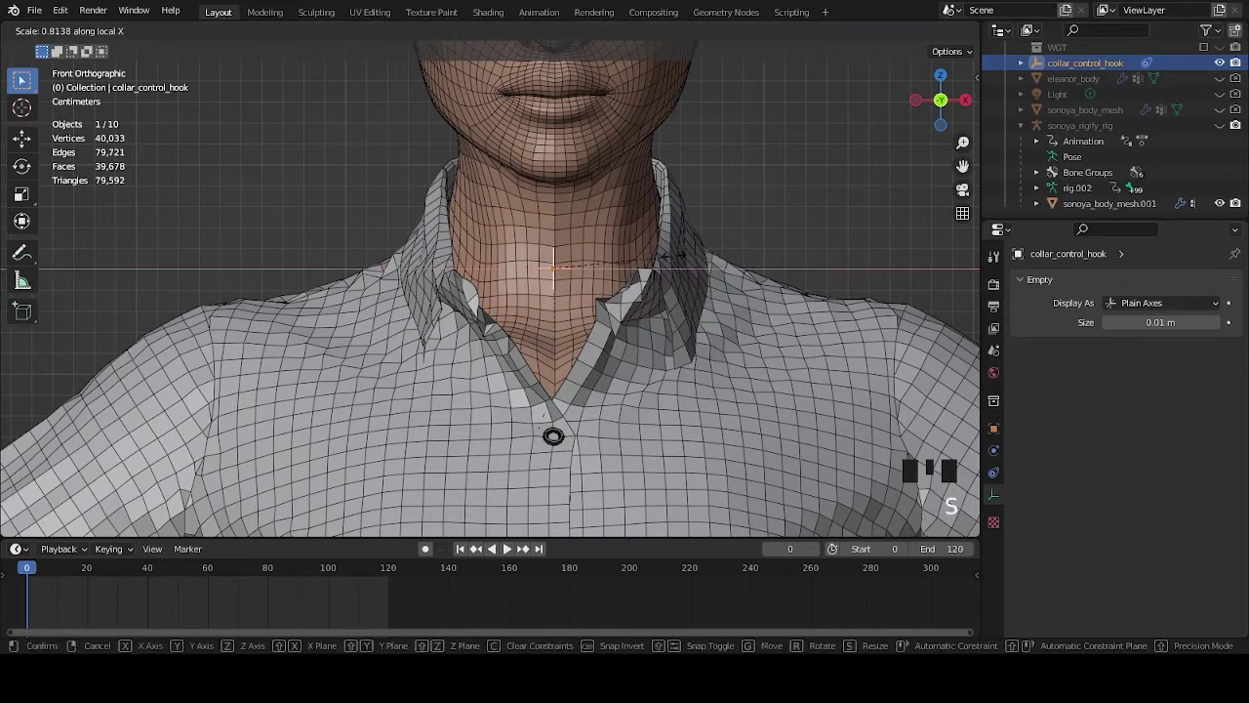
key(s)
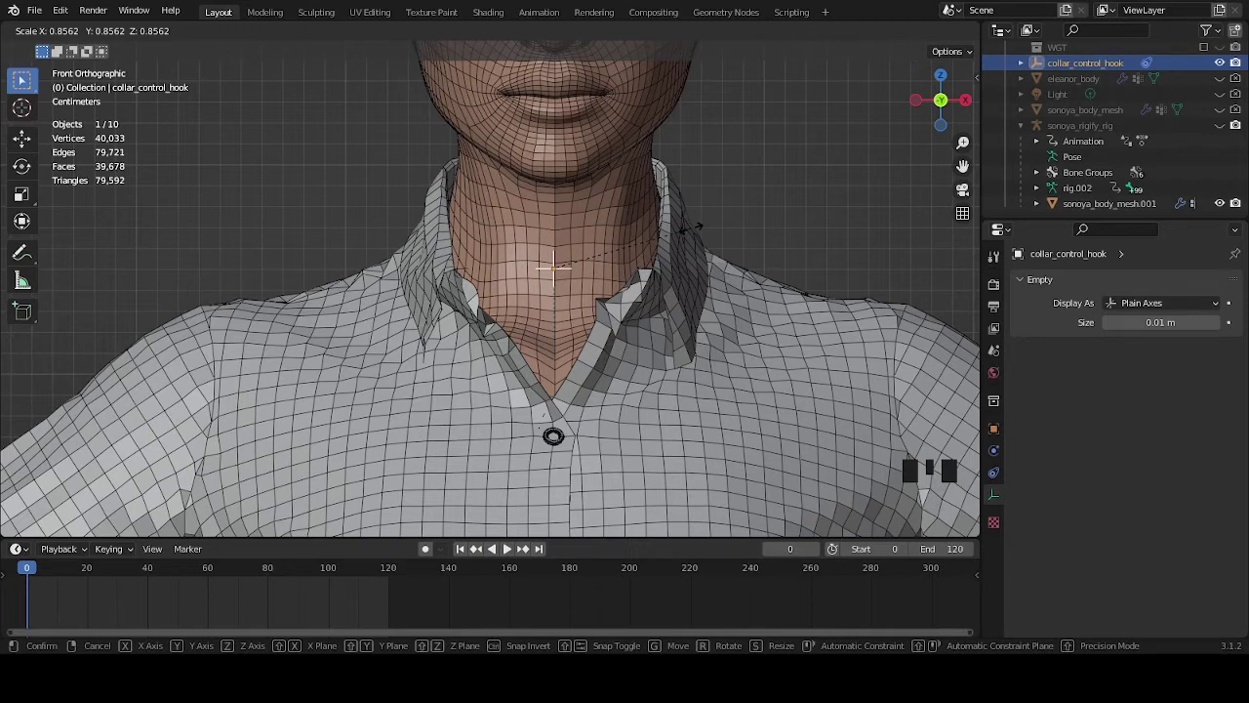
click(690, 228)
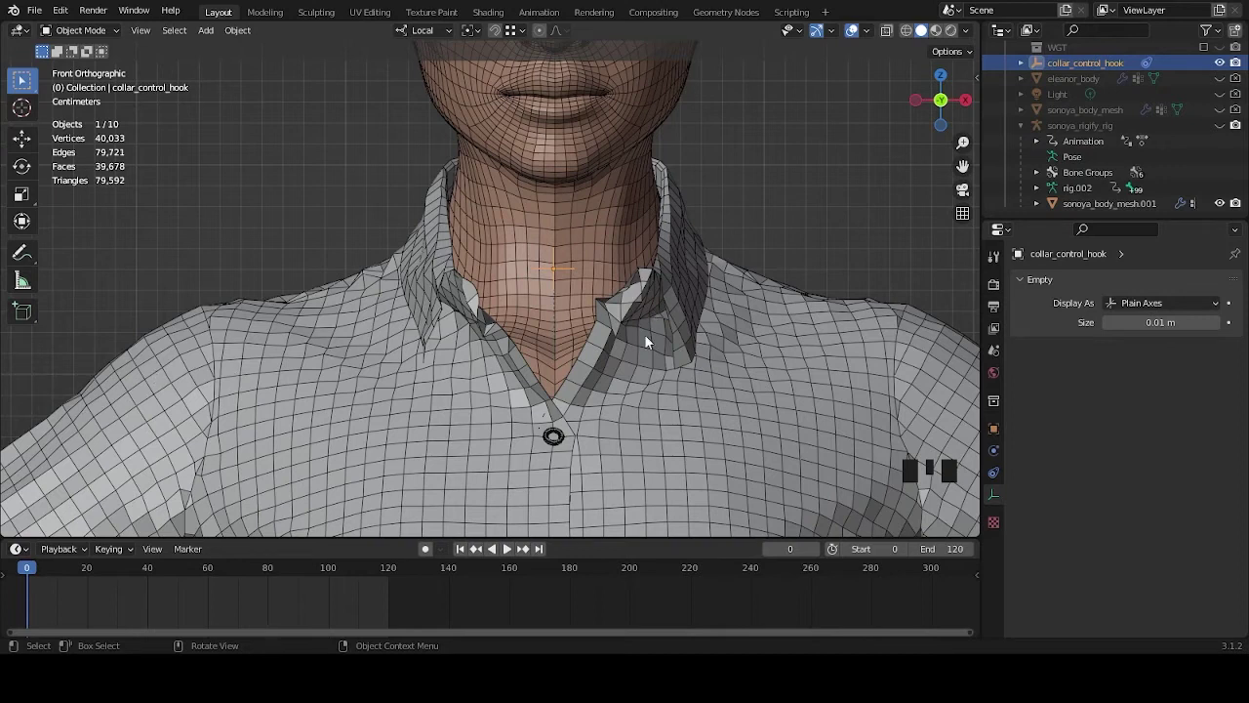
Add a driver to the Scale X property of the collar_control_hook empty.
middle_drag(657, 332, 715, 313)
click(995, 430)
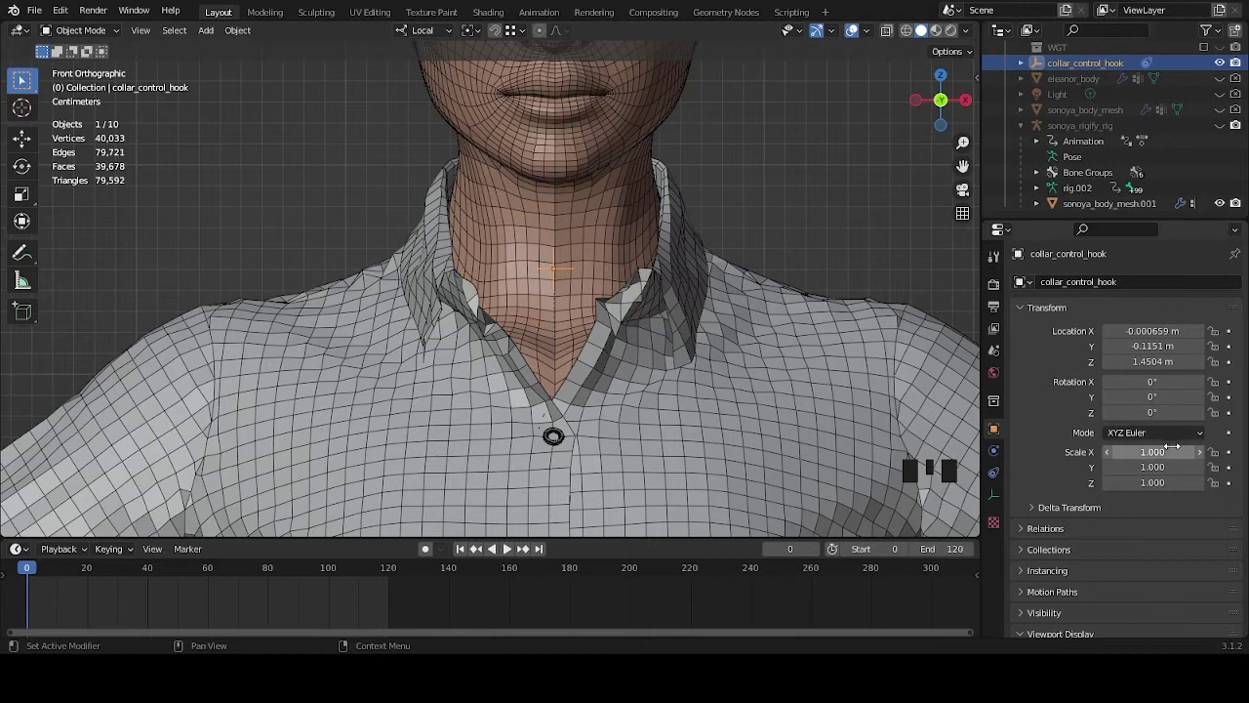
click(992, 429)
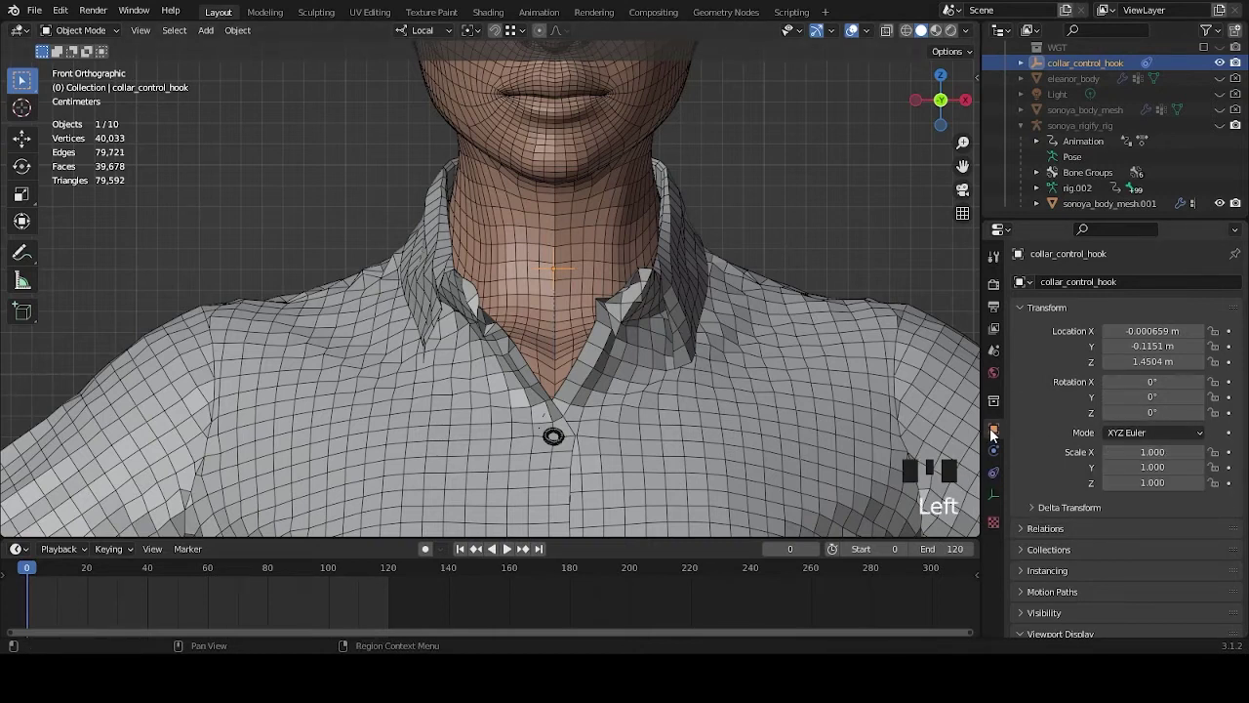
right_click(1153, 452)
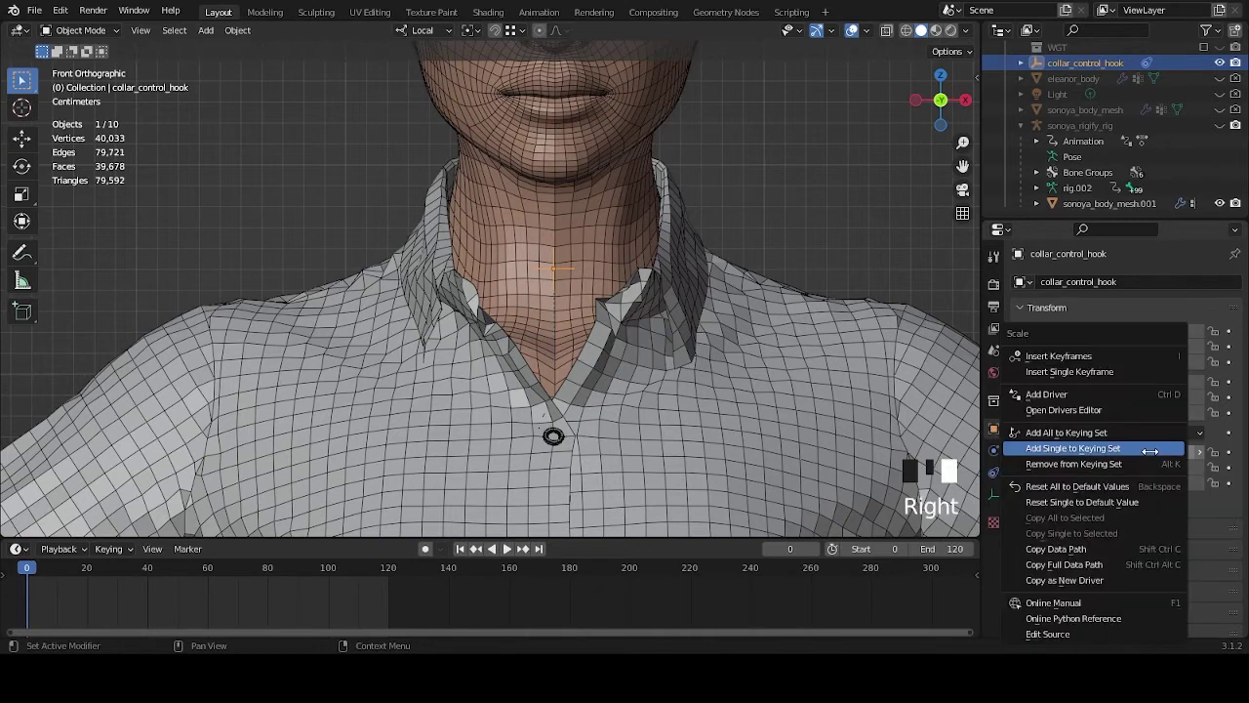
click(1098, 399)
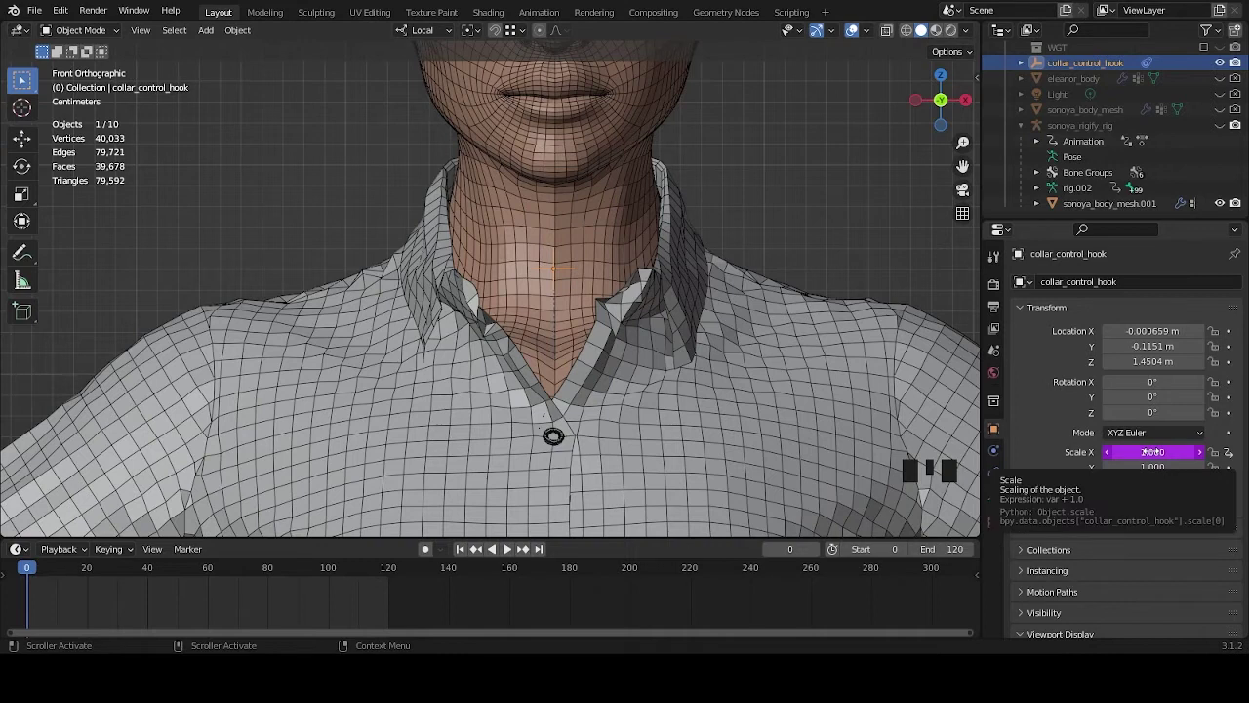
Open the Drivers Editor for collar_control_hook and select its X Scale driver.
right_click(1151, 451)
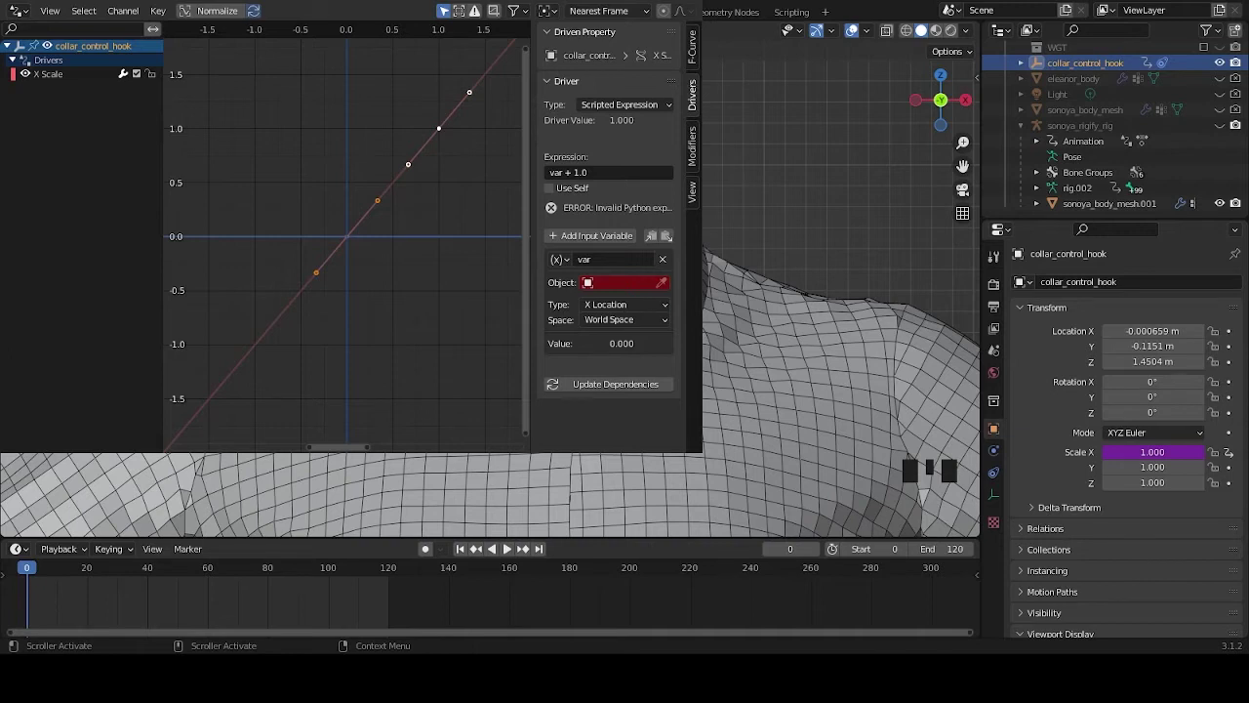
click(63, 76)
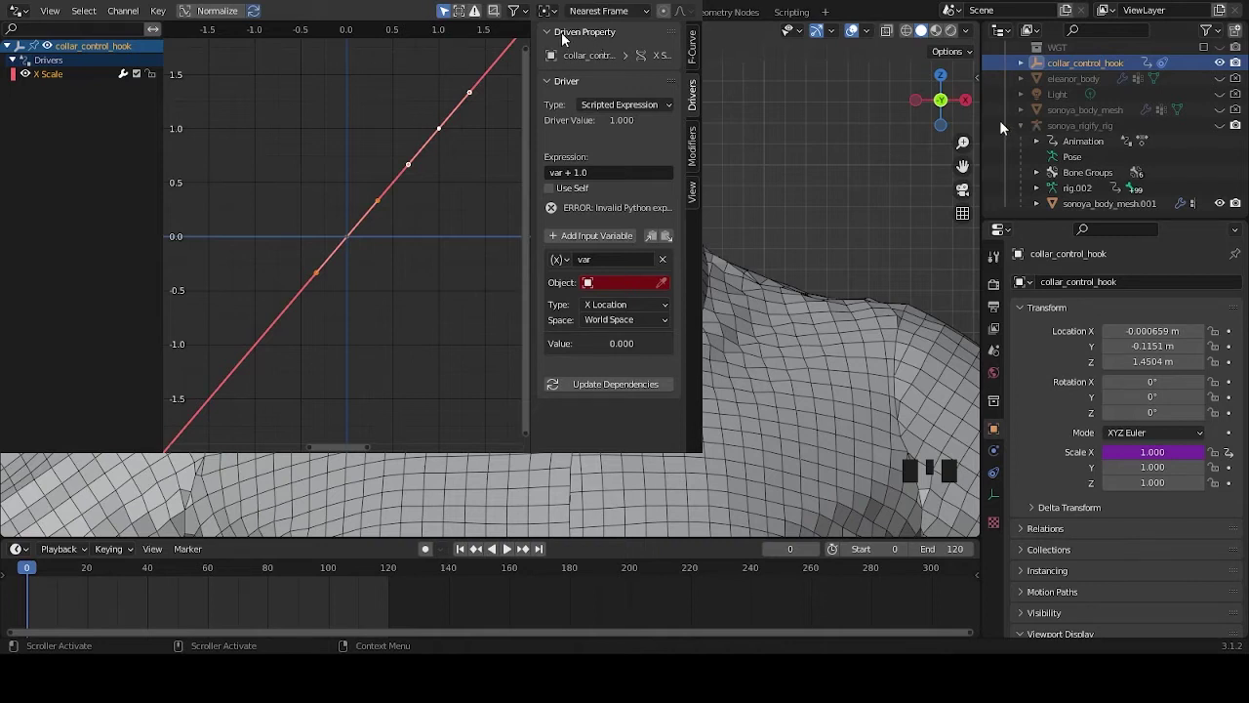
click(549, 83)
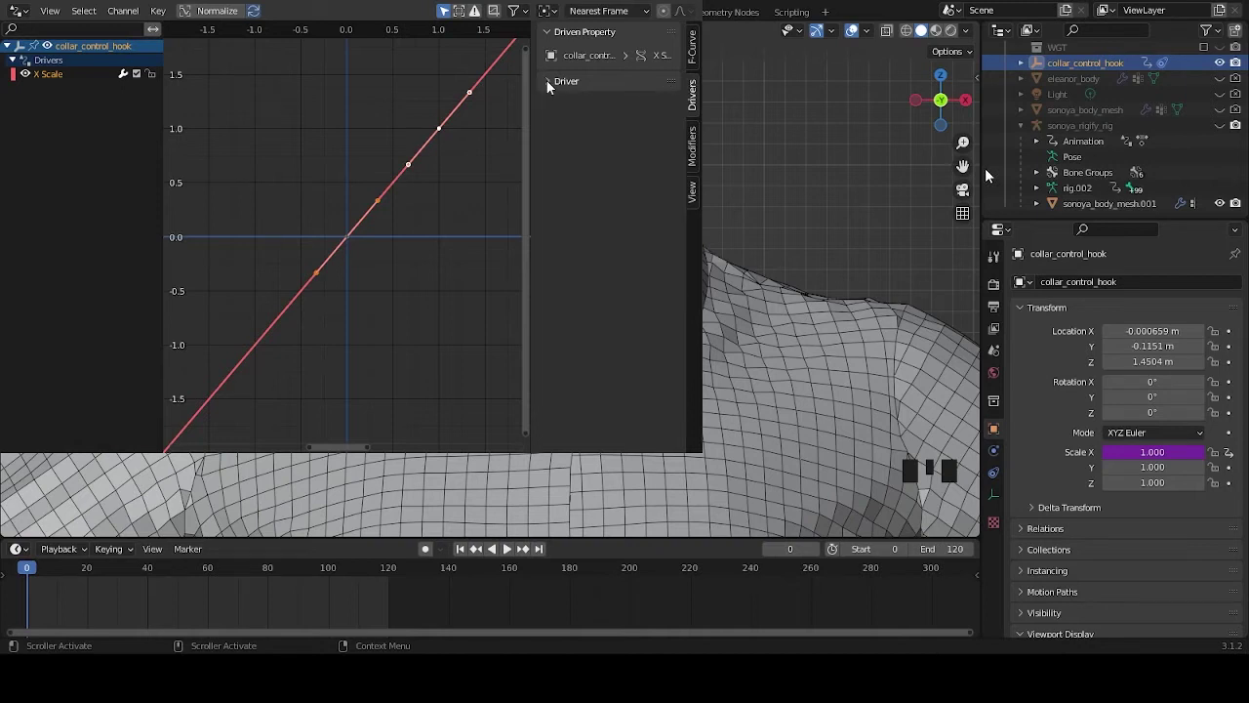
click(549, 83)
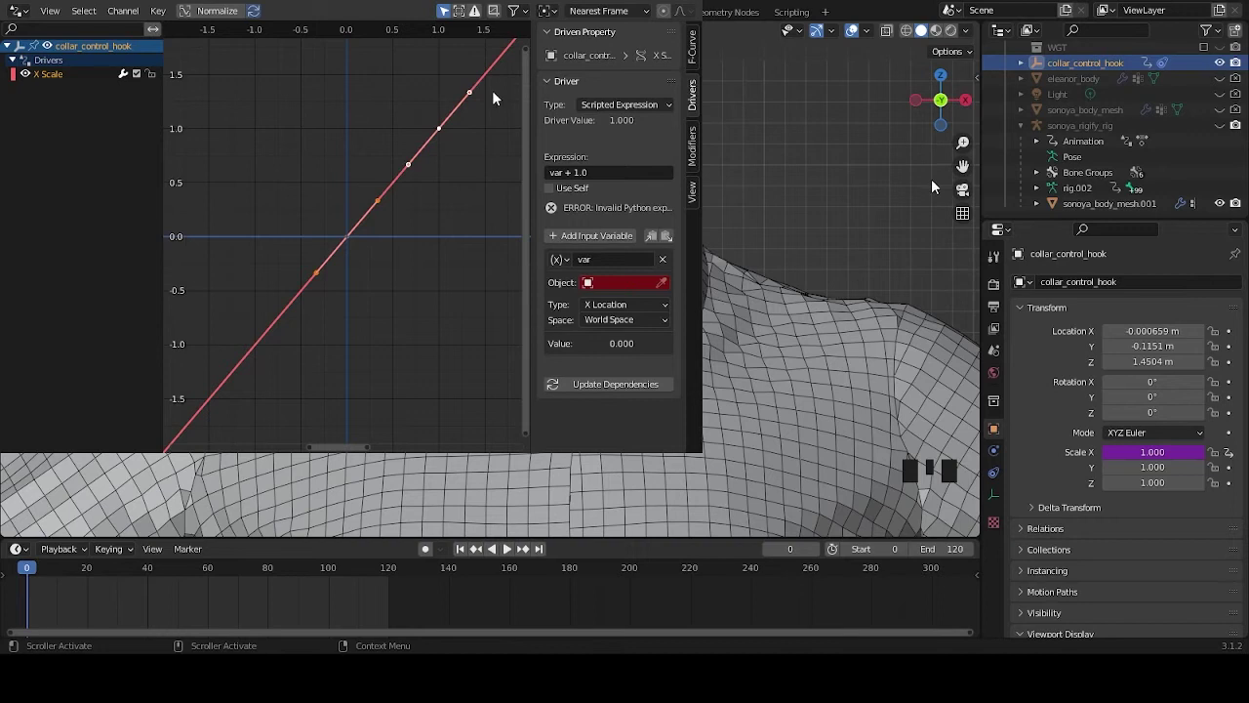
Set the driver variable's object to sonoya_rigify_rig and its bone to DEF-spine.003.
scroll(932, 185, down, 7)
middle_drag(705, 420, 706, 404)
scroll(705, 404, down, 3)
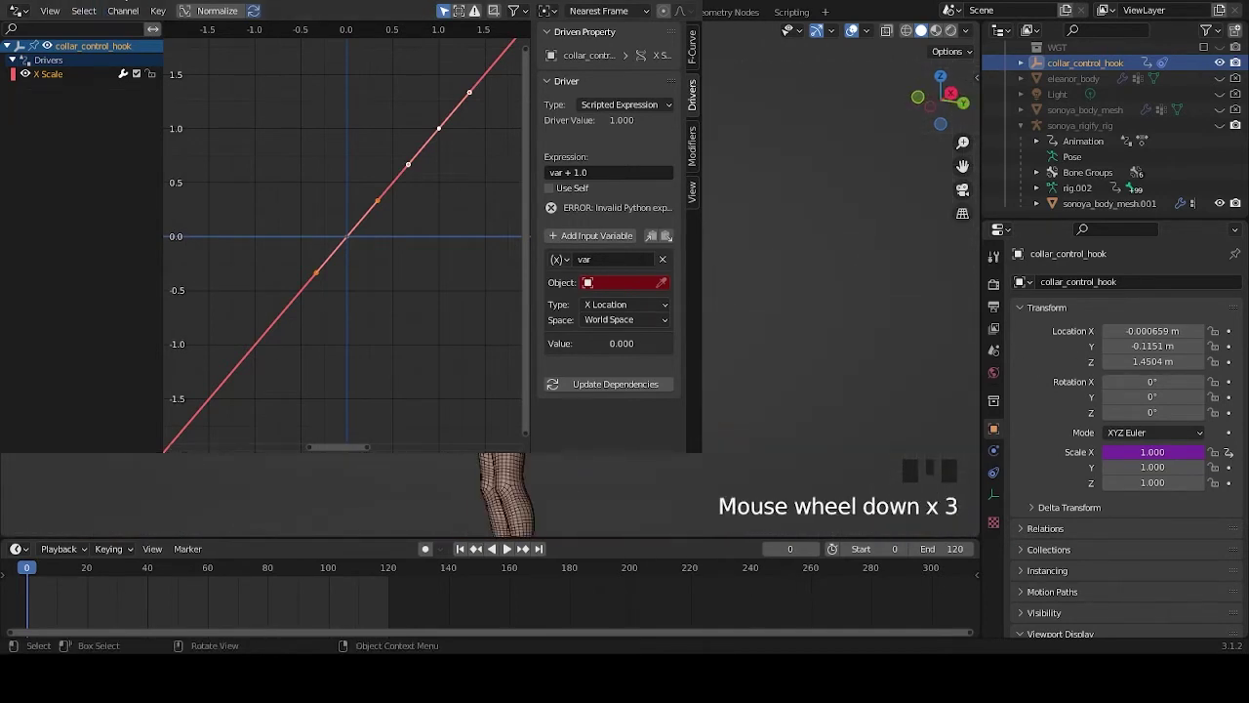
click(663, 283)
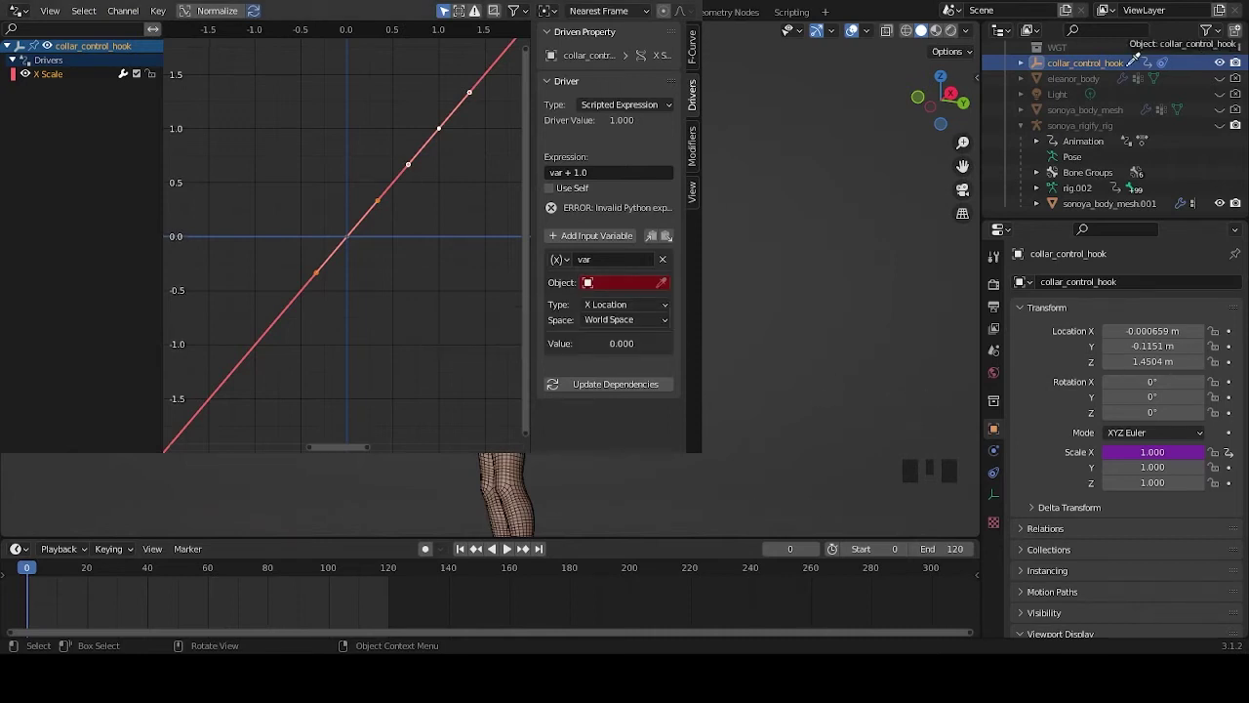
click(1100, 123)
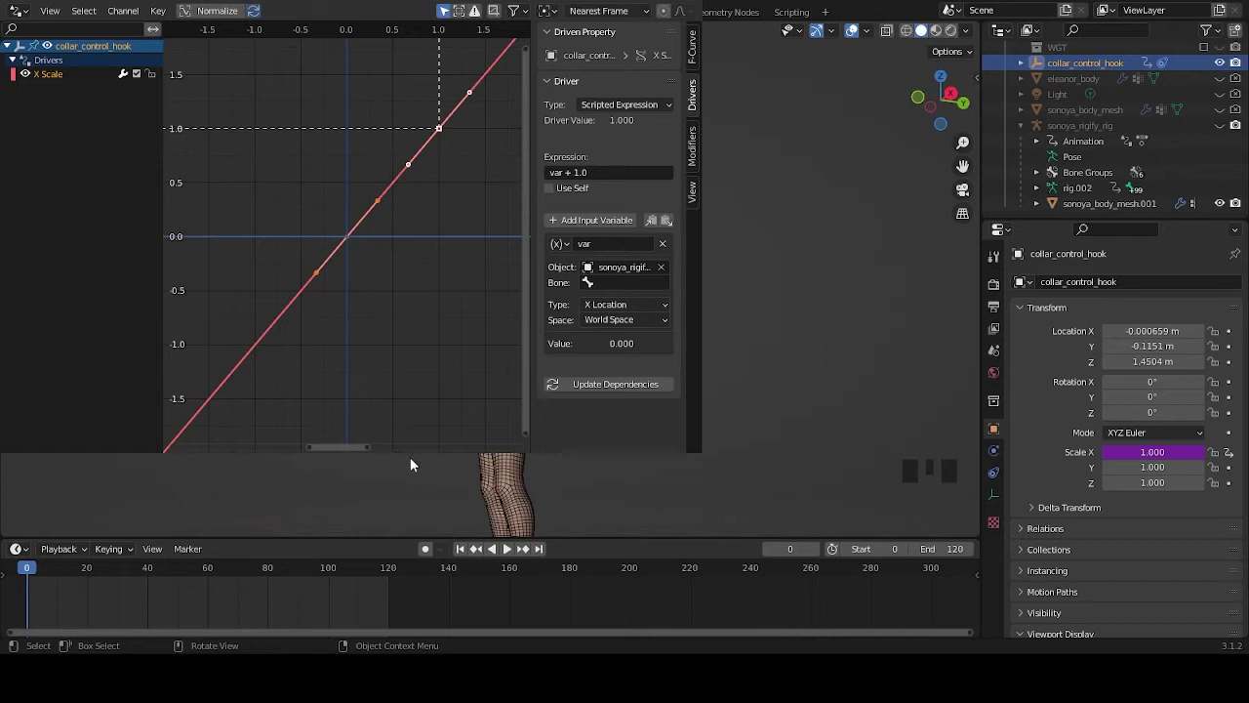
click(623, 278)
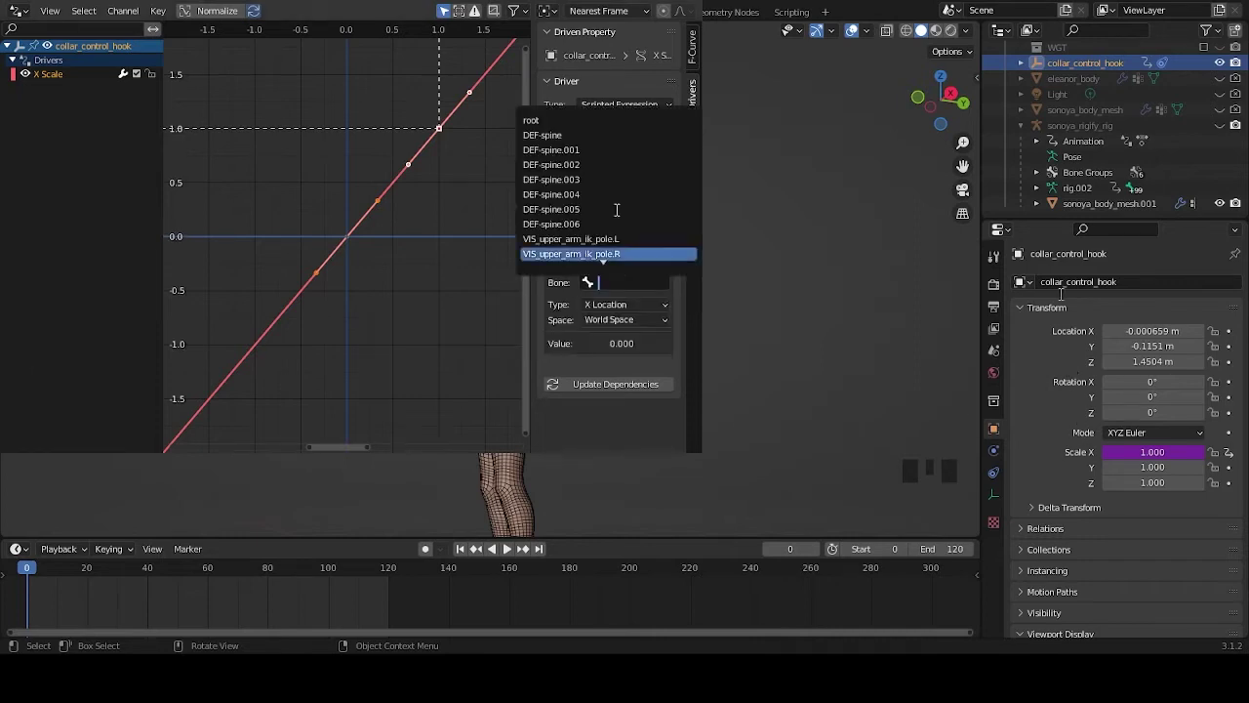
click(610, 179)
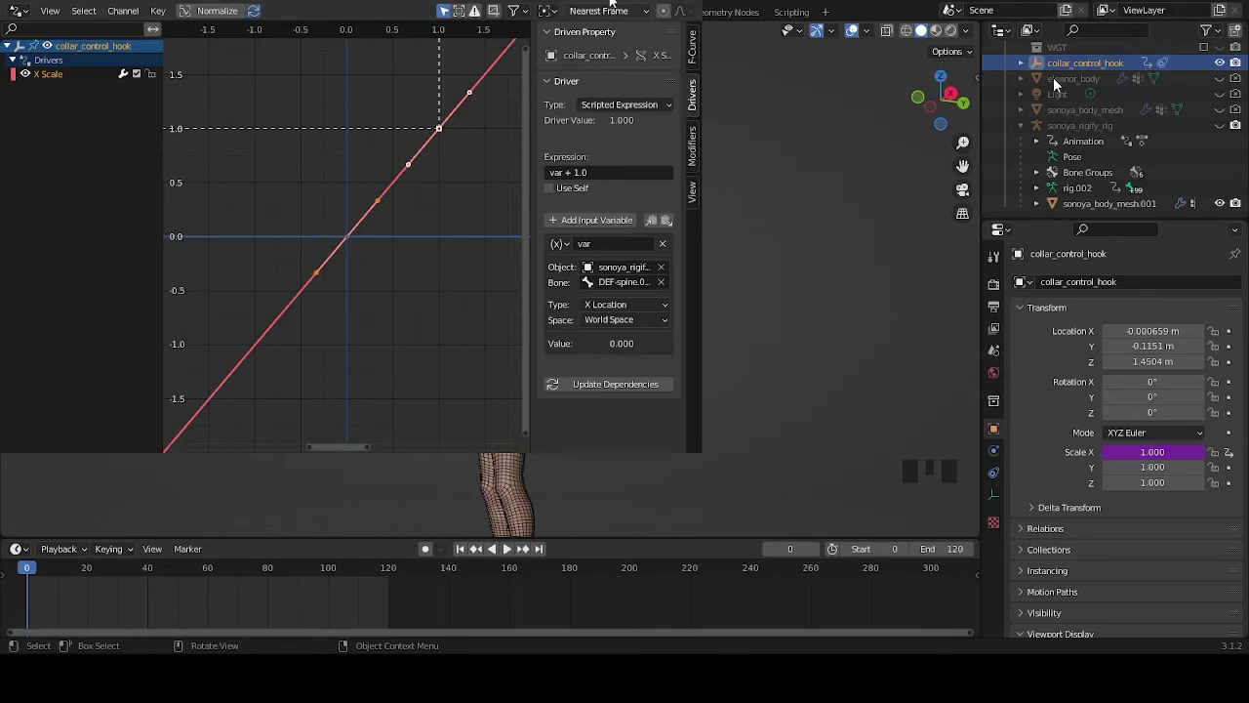
Hide the sonoya_body_mesh.001 object and the processed_fabric collection in the viewport.
middle_drag(717, 329, 722, 333)
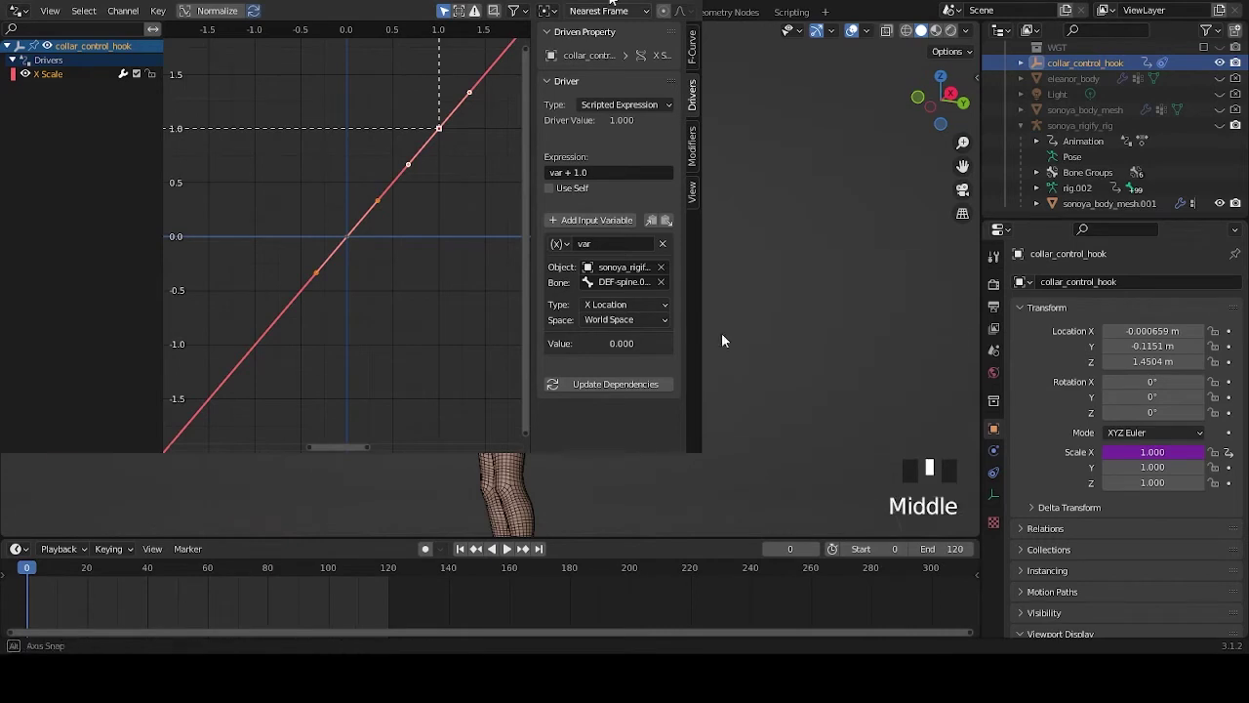
scroll(757, 360, up, 9)
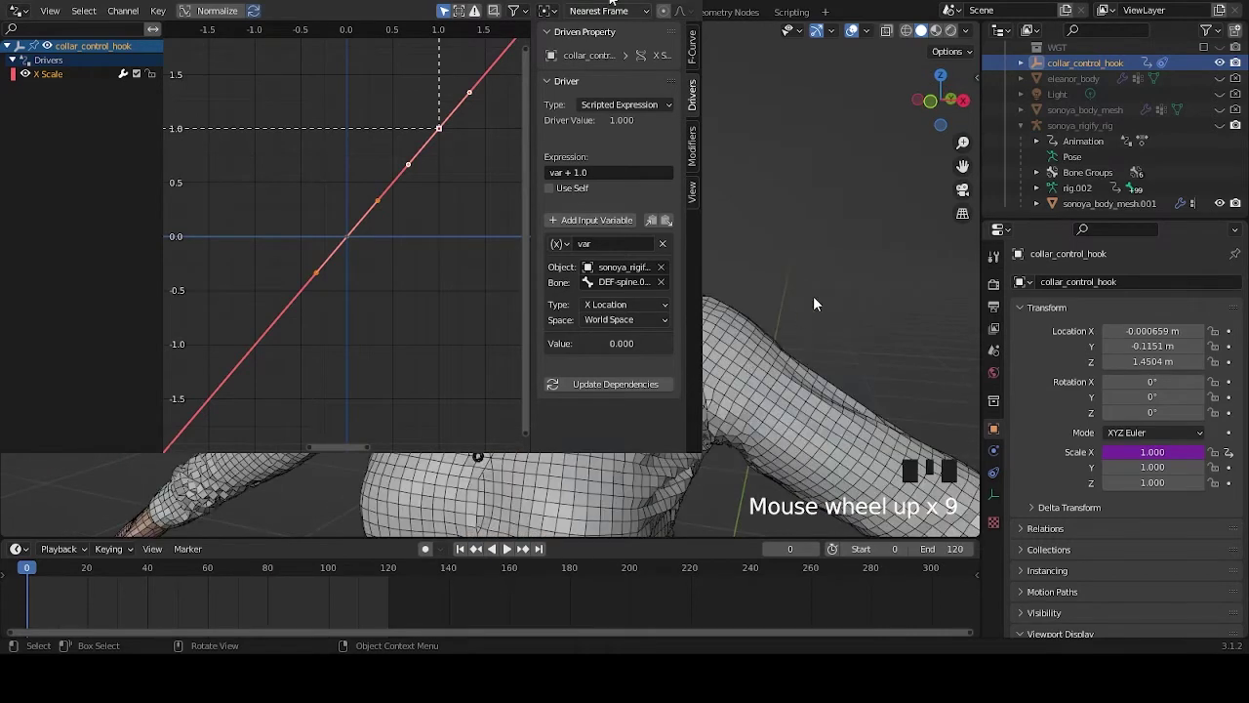
click(1220, 204)
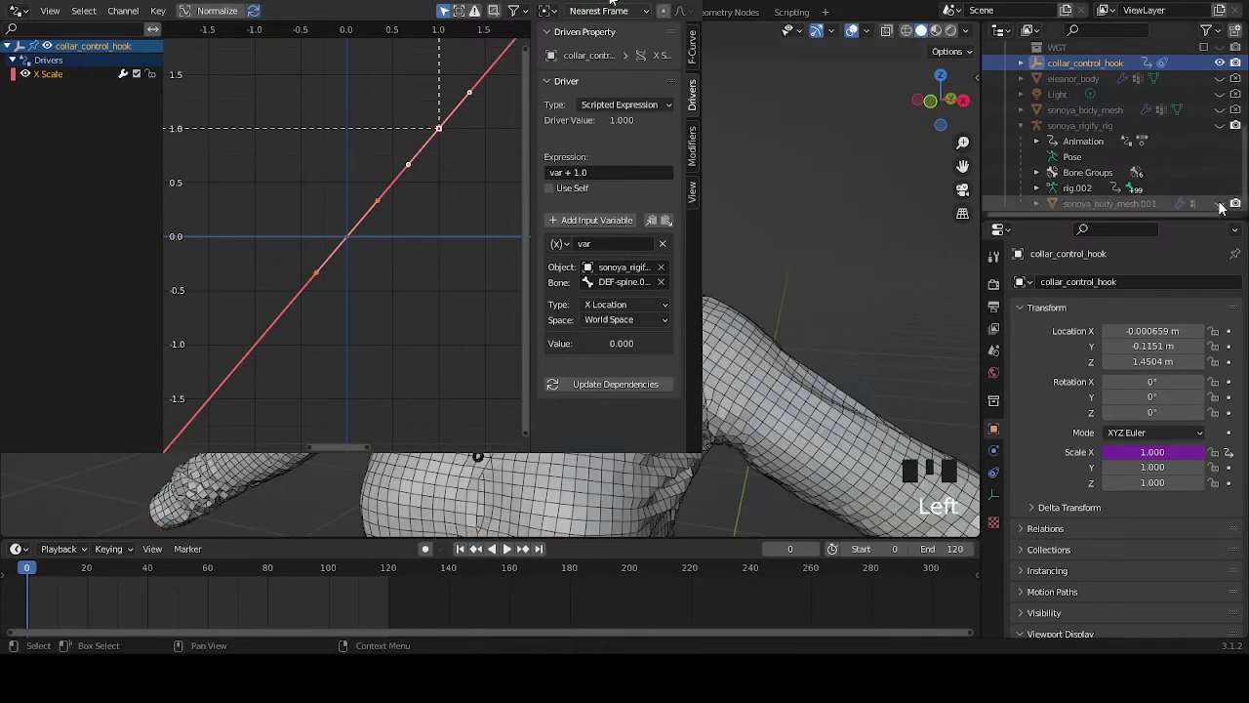
scroll(1220, 181, up, 5)
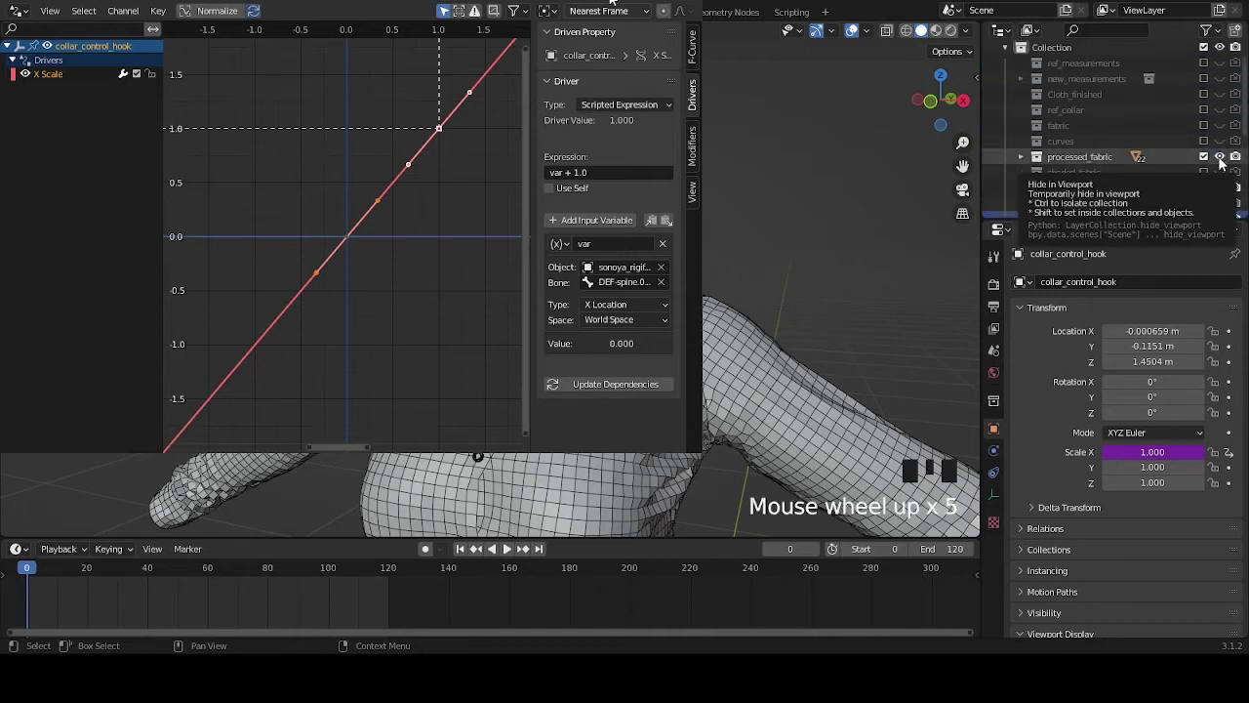
click(1220, 157)
Unhide the sonoya_rigify_rig armature in the viewport.
scroll(839, 371, down, 8)
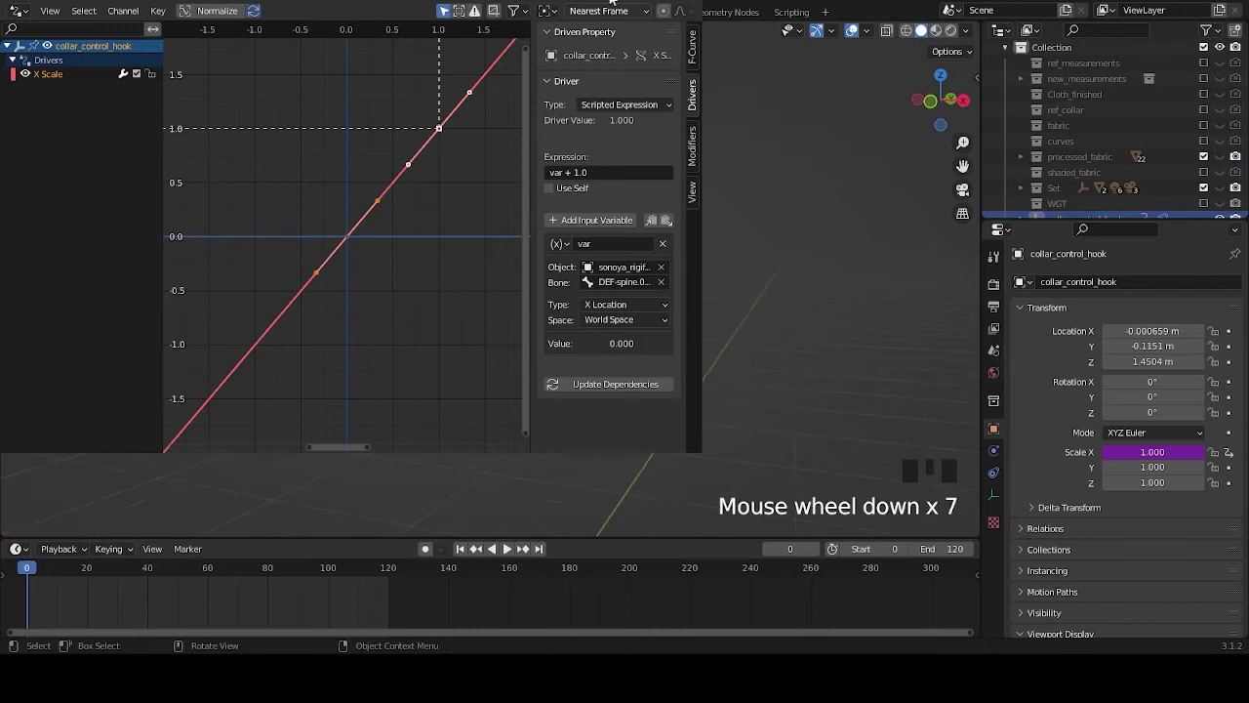
scroll(1134, 129, down, 3)
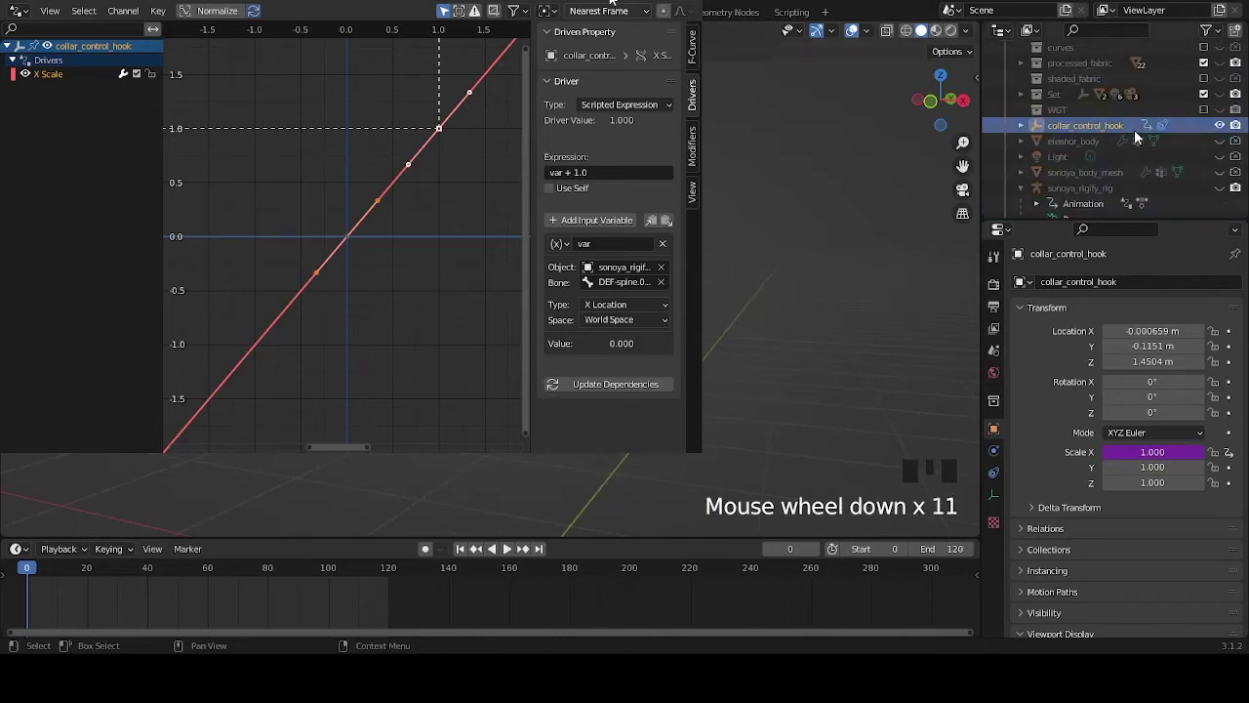
click(1219, 187)
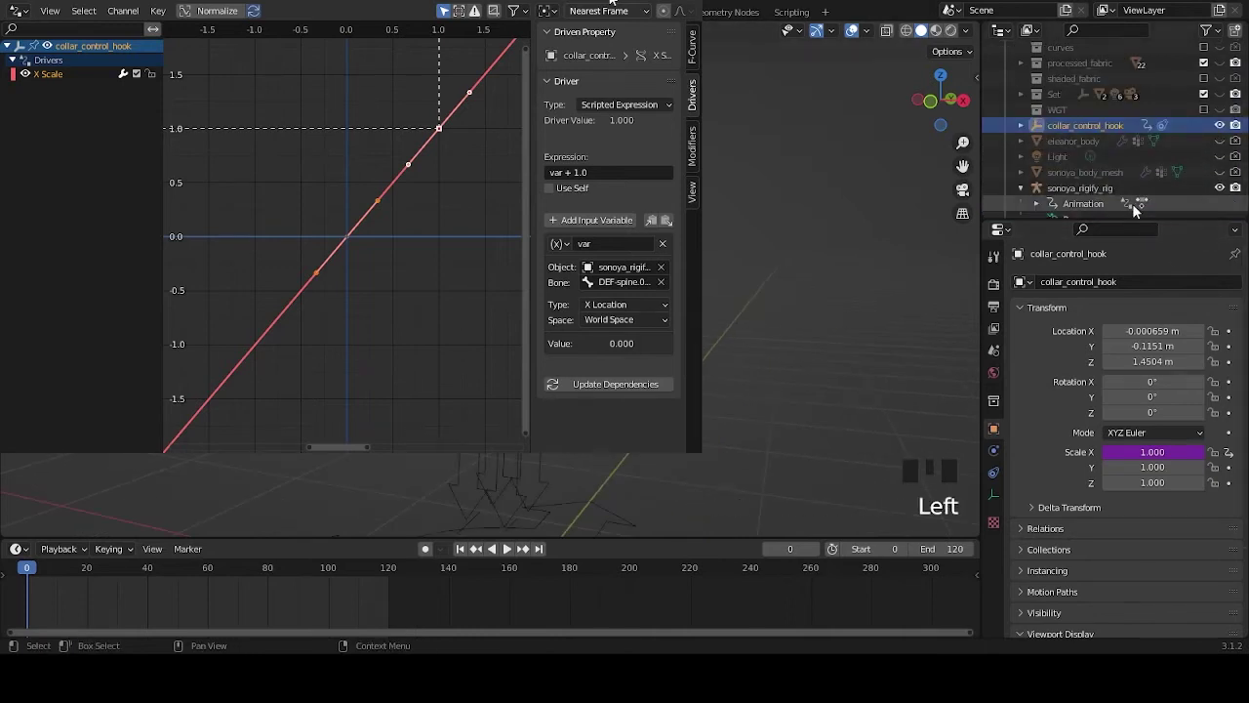
Select sonoya_rigify_rig and show its deformation bone layer, the sixth slot in the second block's lower row of the armature layers.
click(1092, 190)
scroll(707, 384, up, 6)
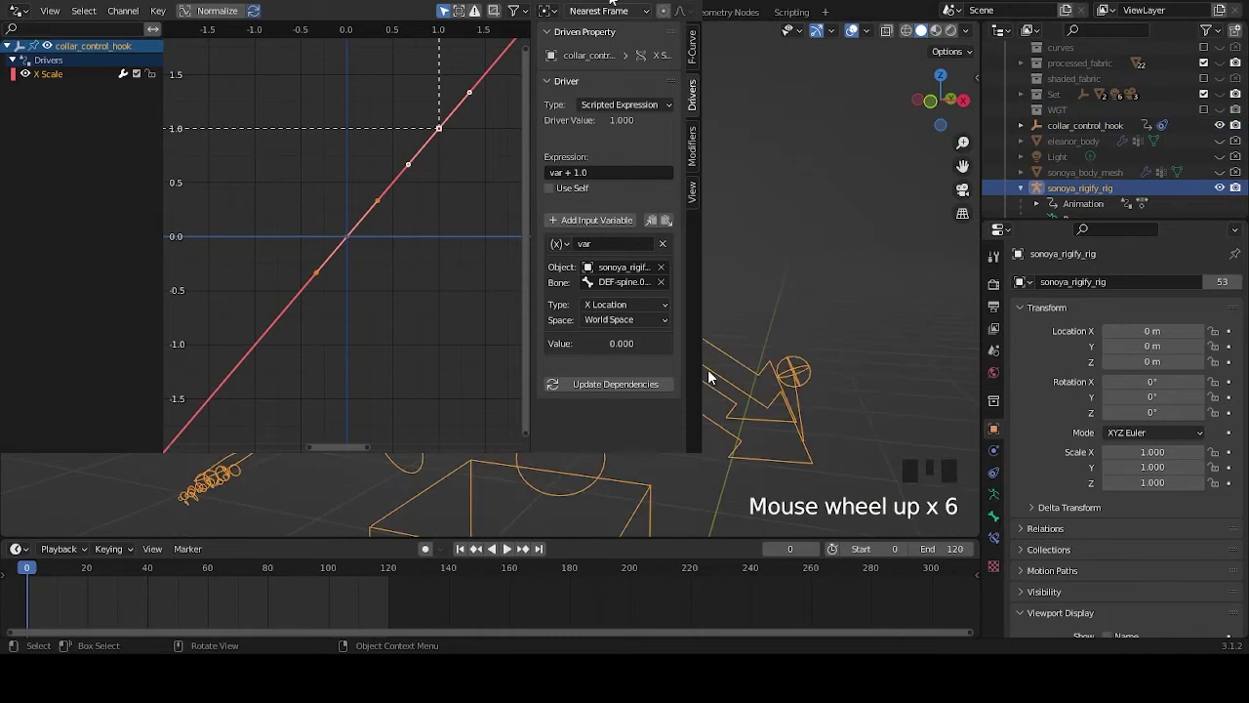
click(994, 495)
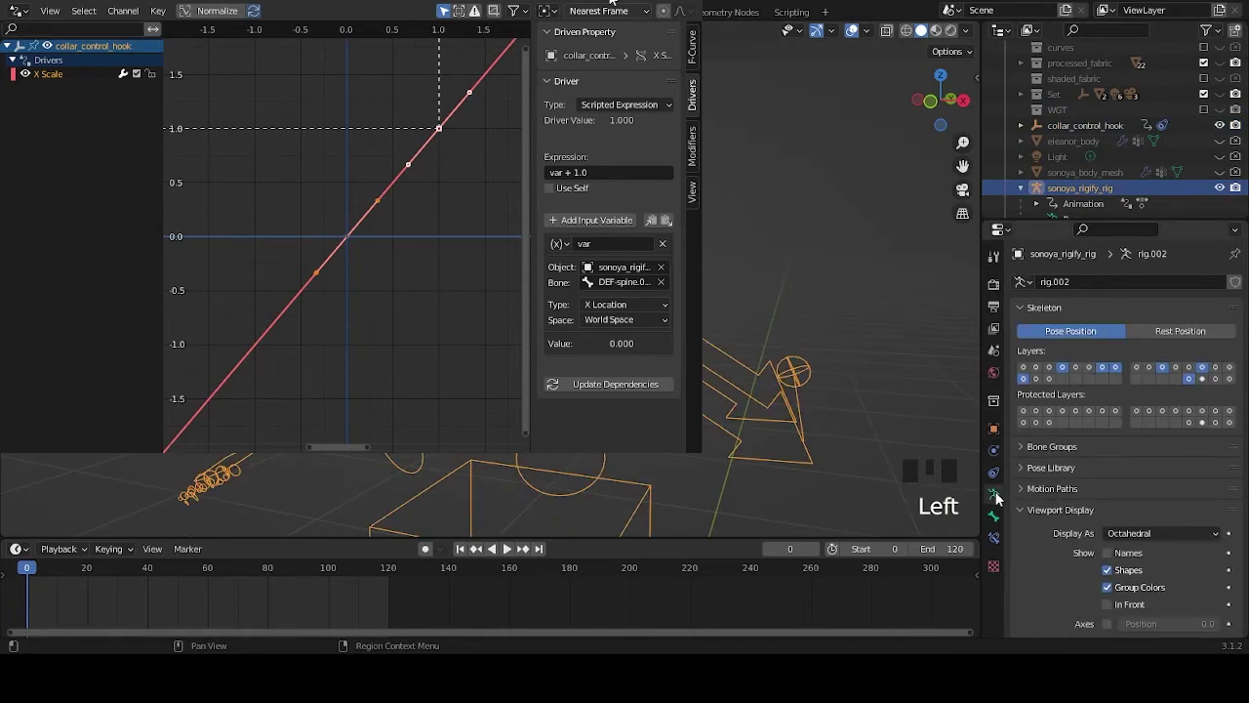
shift+click(1204, 381)
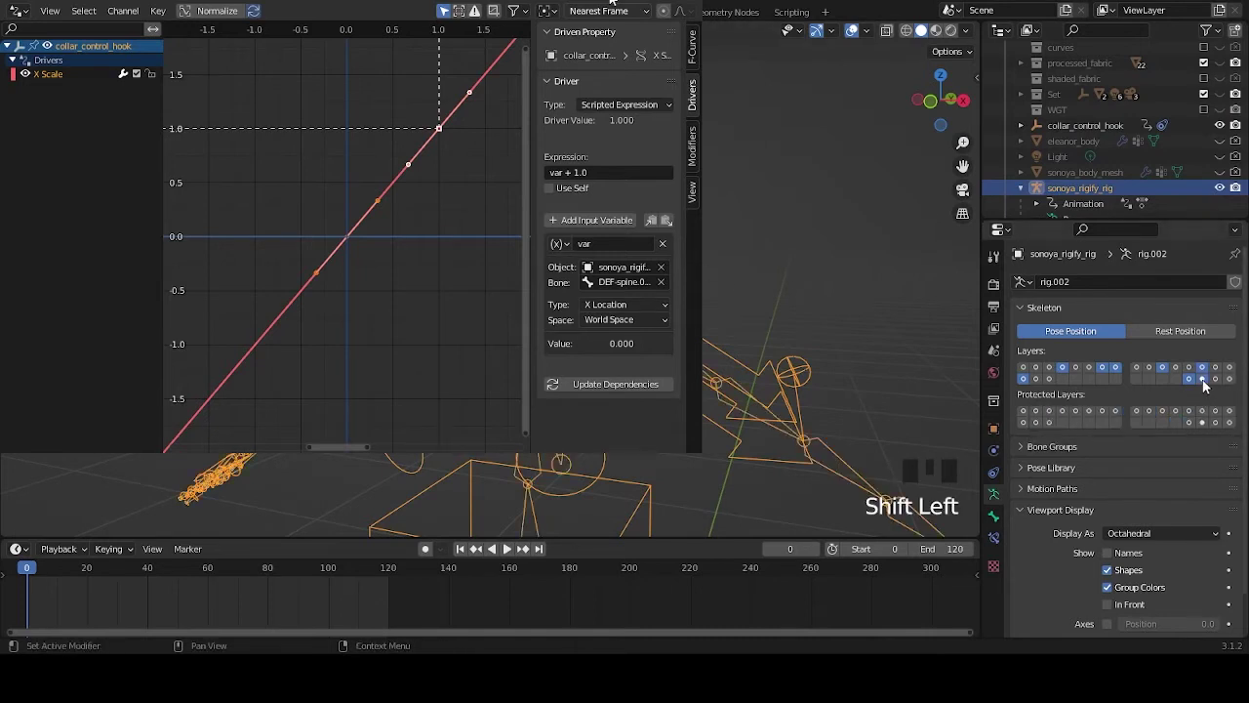
Turn on the axes display for the rig's bones and examine the axis directions around the torso and arm.
middle_drag(734, 293, 811, 303)
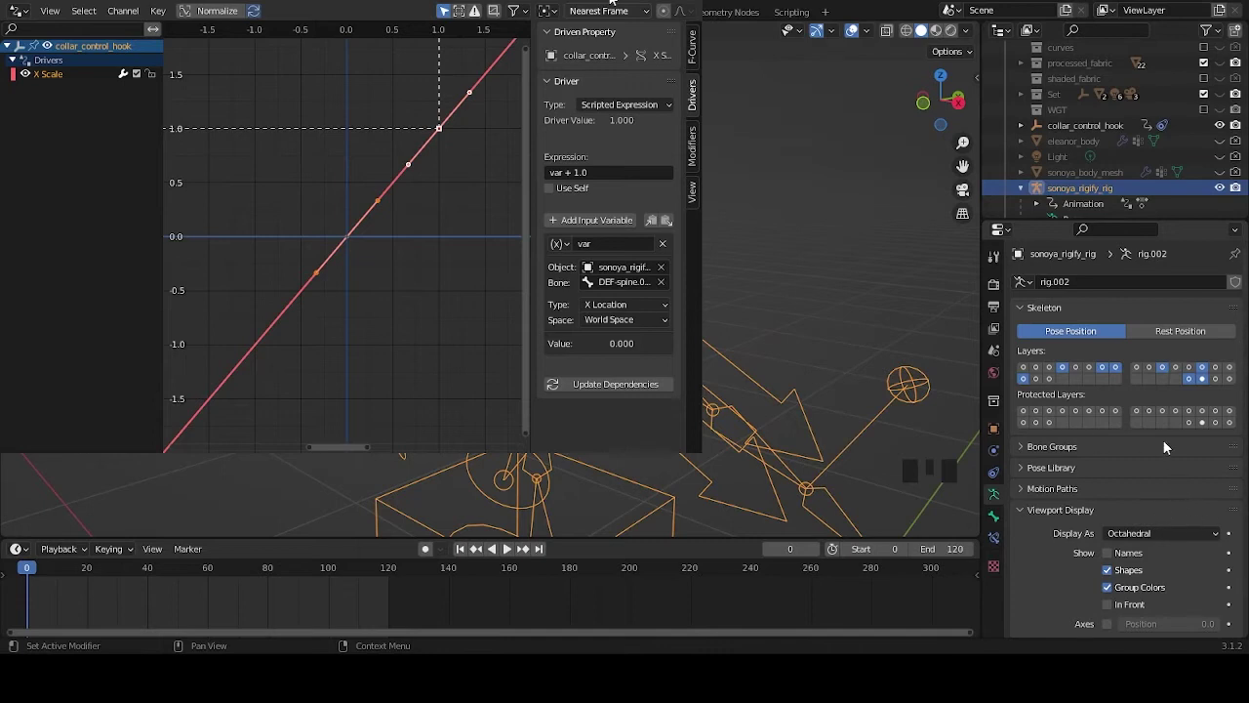
scroll(1165, 446, down, 3)
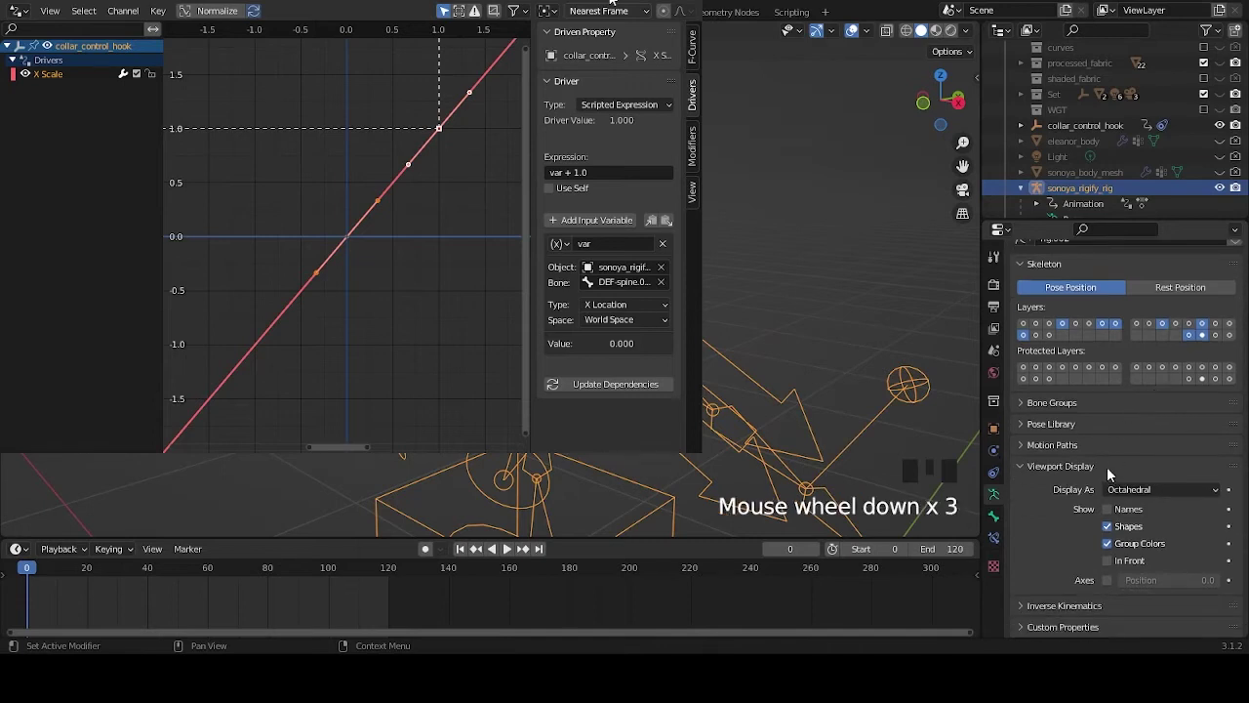
click(1106, 580)
scroll(715, 425, up, 5)
shift+middle_drag(715, 426, 896, 314)
scroll(717, 332, down, 2)
scroll(716, 334, down, 1)
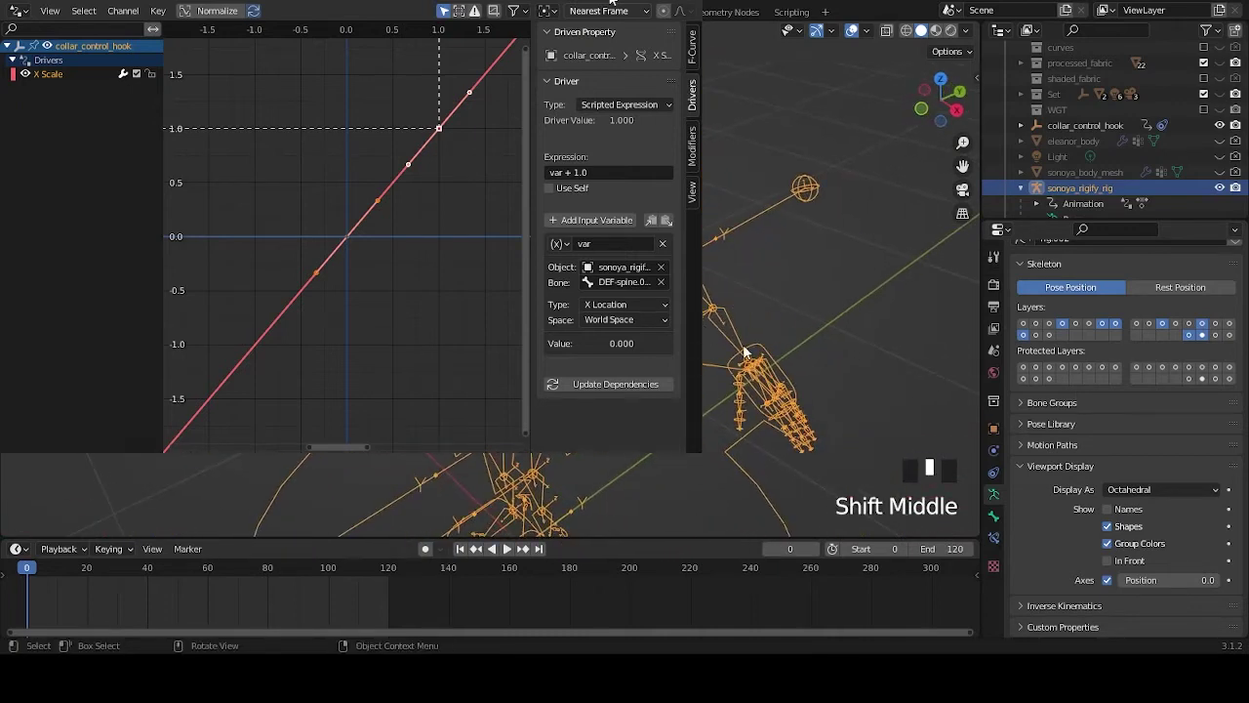
scroll(897, 314, up, 3)
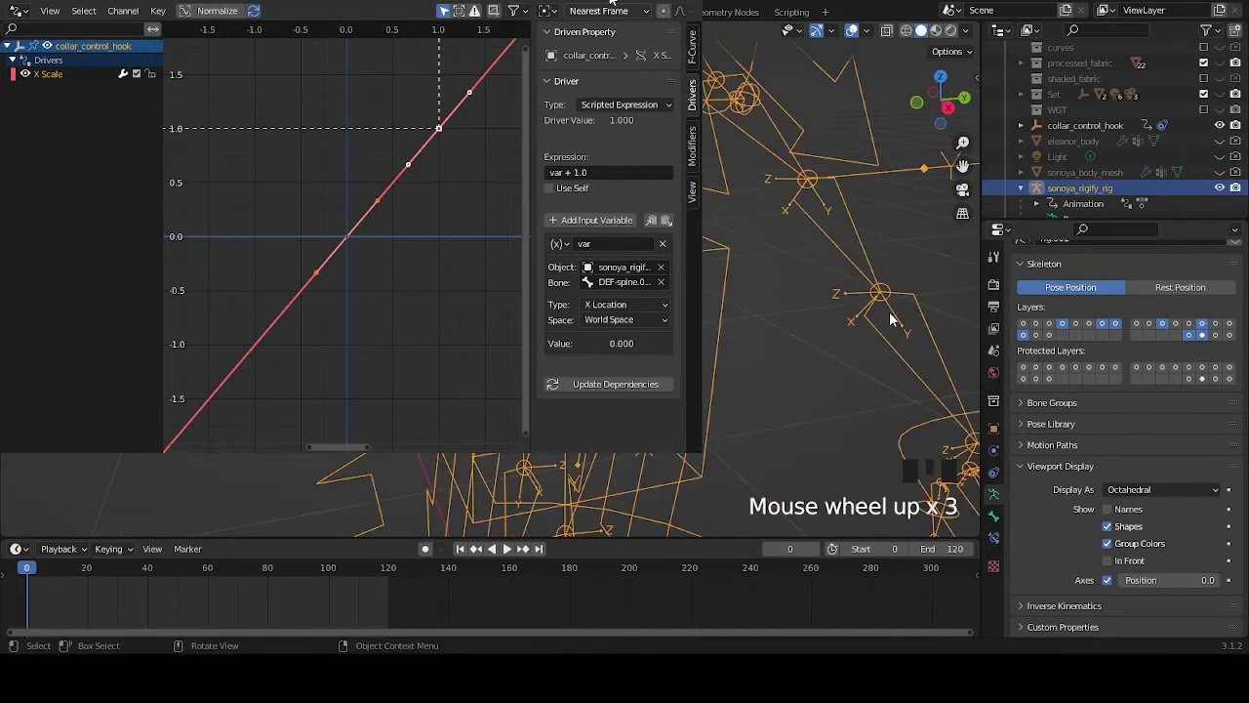
shift+middle_drag(889, 300, 781, 518)
middle_drag(629, 311, 705, 326)
shift+middle_drag(781, 289, 801, 353)
middle_drag(801, 354, 742, 292)
scroll(751, 313, up, 3)
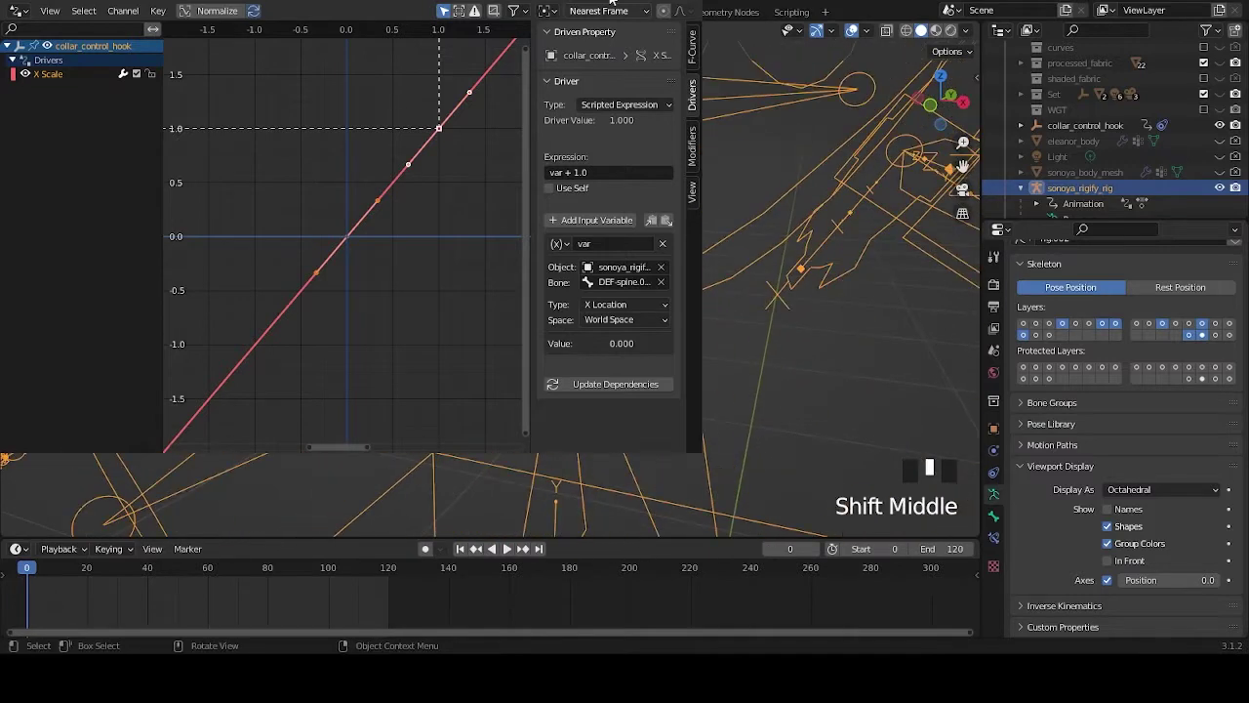
Examine the local axes of the upper-body bones with the armature in Edit Mode.
click(613, 2)
scroll(706, 251, down, 3)
middle_drag(613, 2, 612, 2)
scroll(613, 2, up, 3)
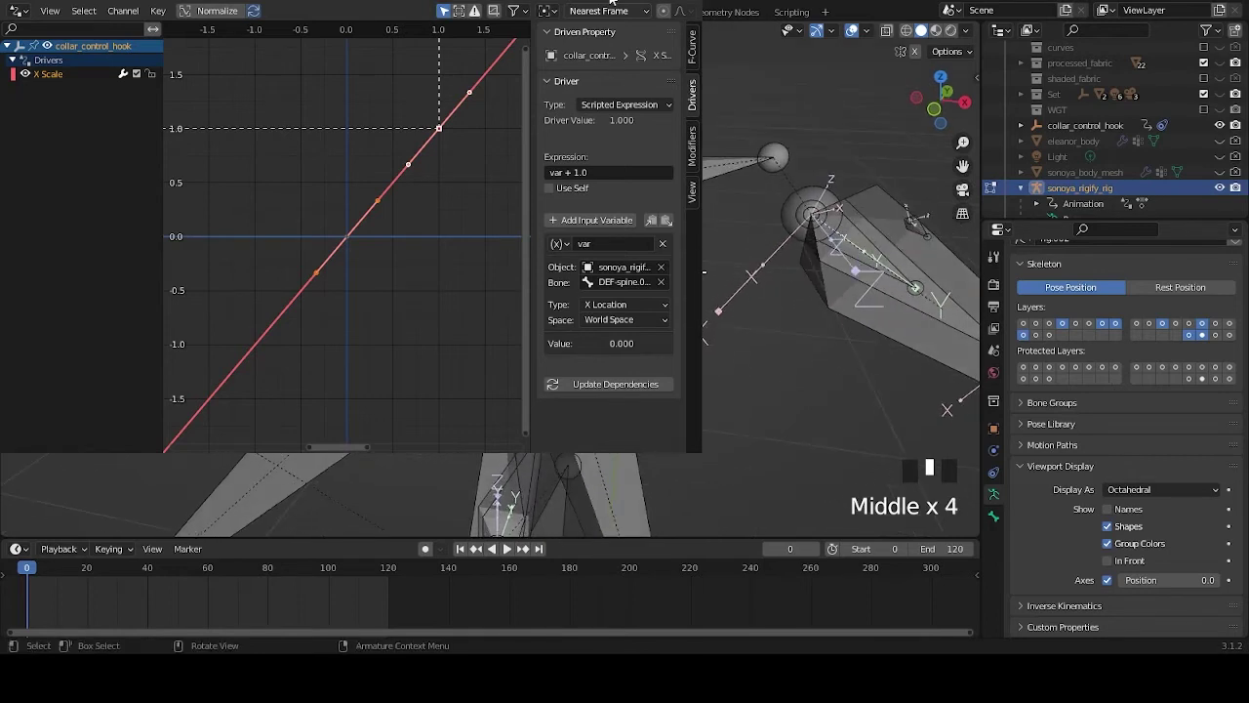
key(r)
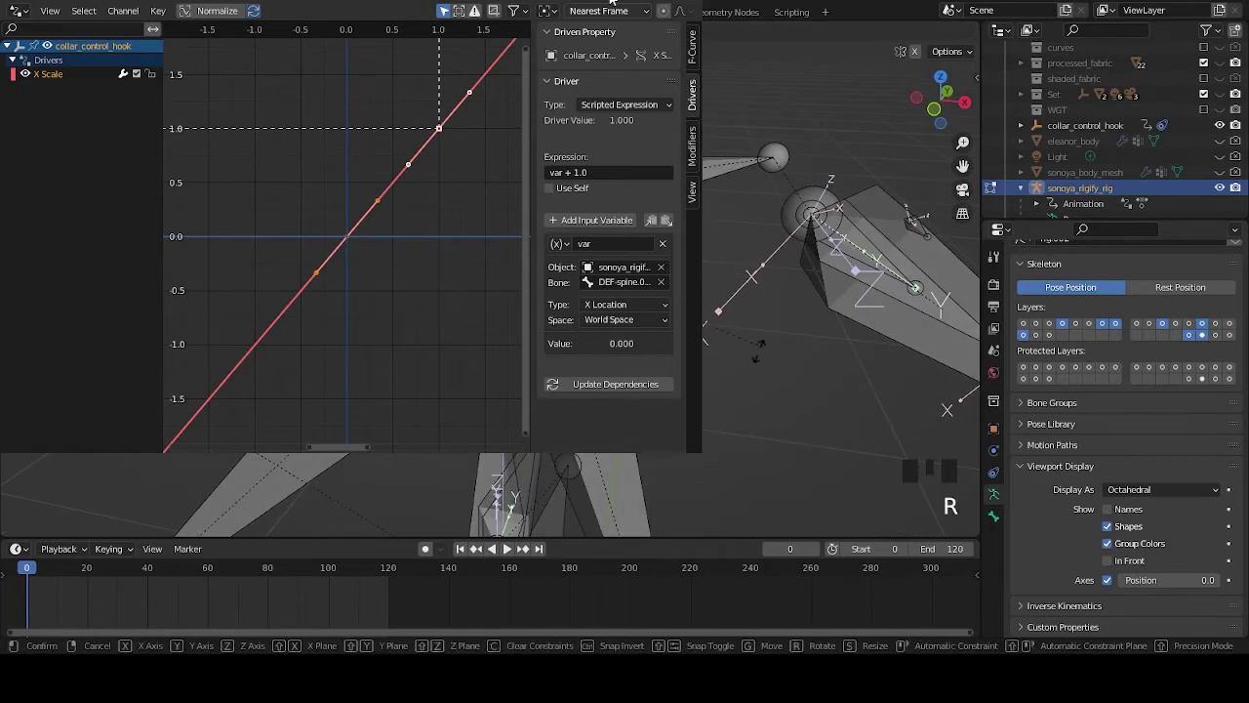
middle_drag(613, 2, 613, 2)
scroll(717, 193, up, 3)
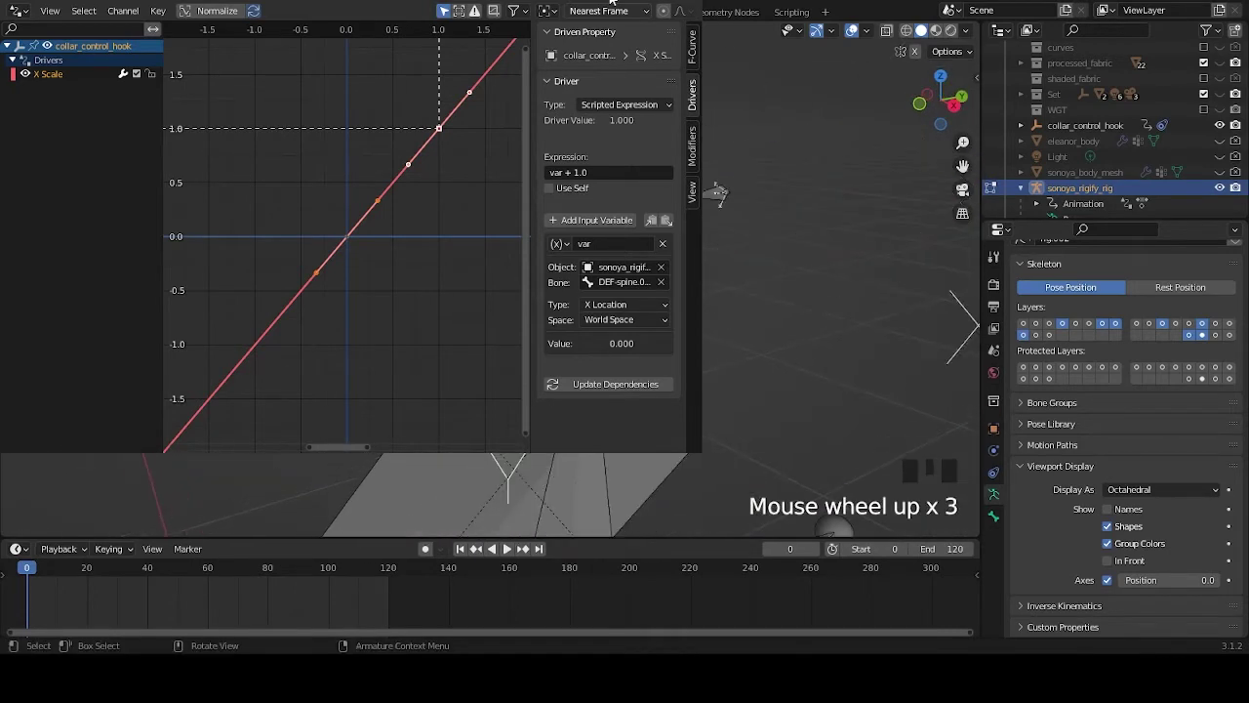
middle_drag(717, 192, 742, 105)
scroll(741, 104, down, 5)
scroll(742, 104, up, 1)
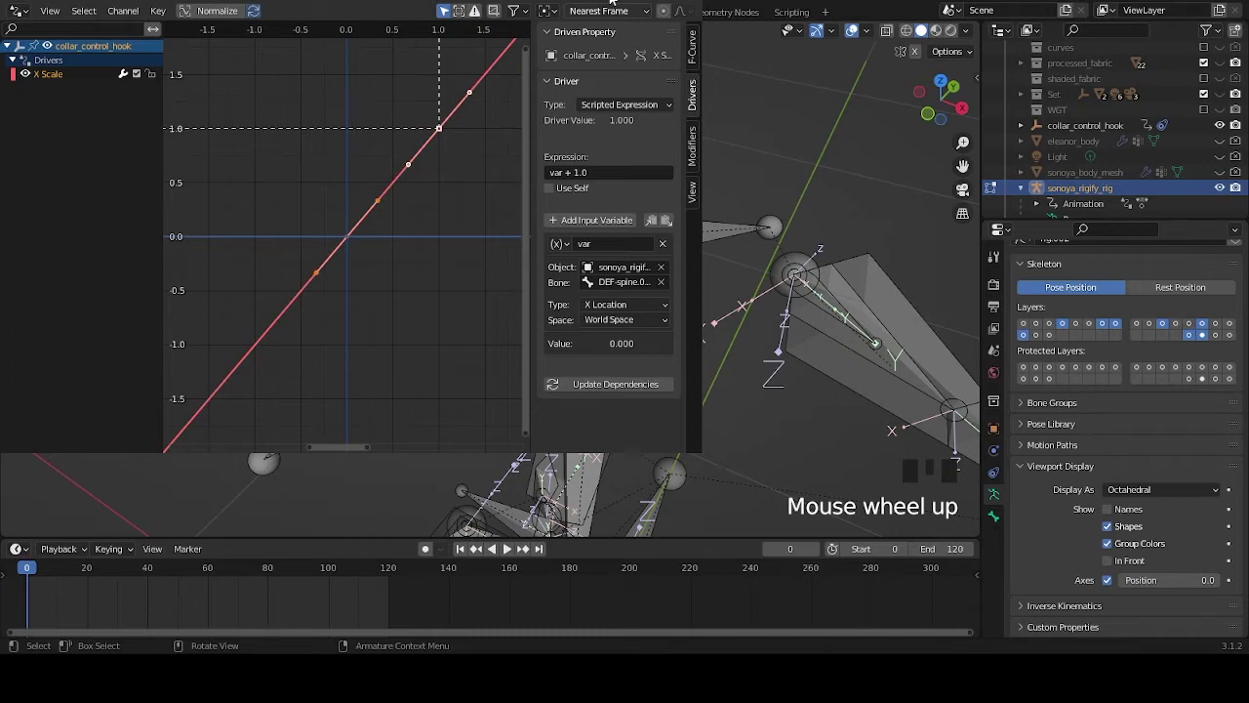
Return the rig to Object Mode and hide its deformation bone layer and bone axes.
click(612, 3)
key(Tab)
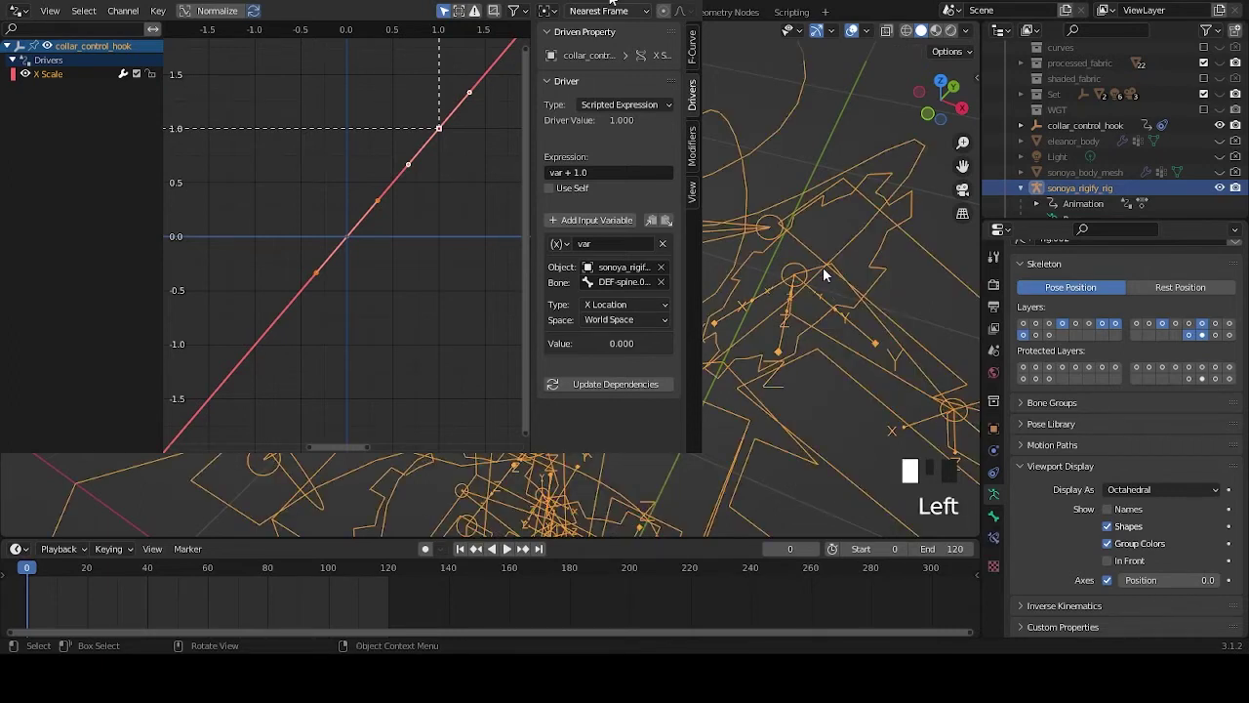
shift+click(1202, 336)
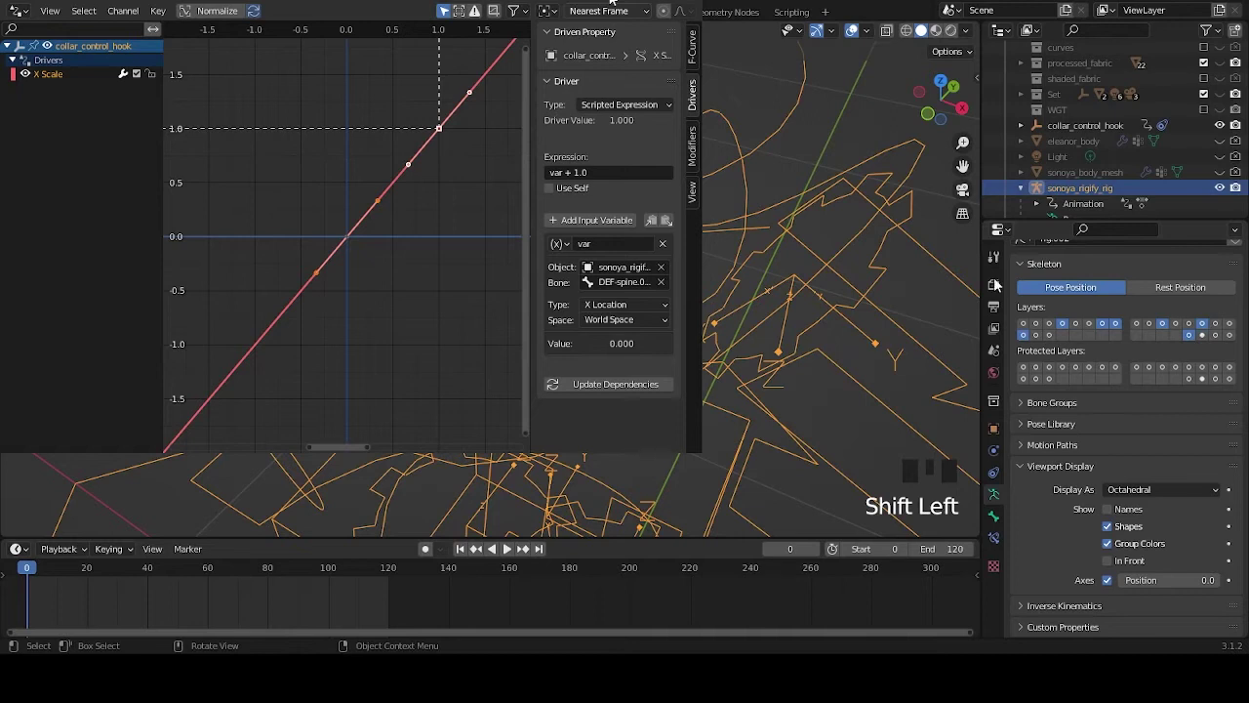
click(1108, 581)
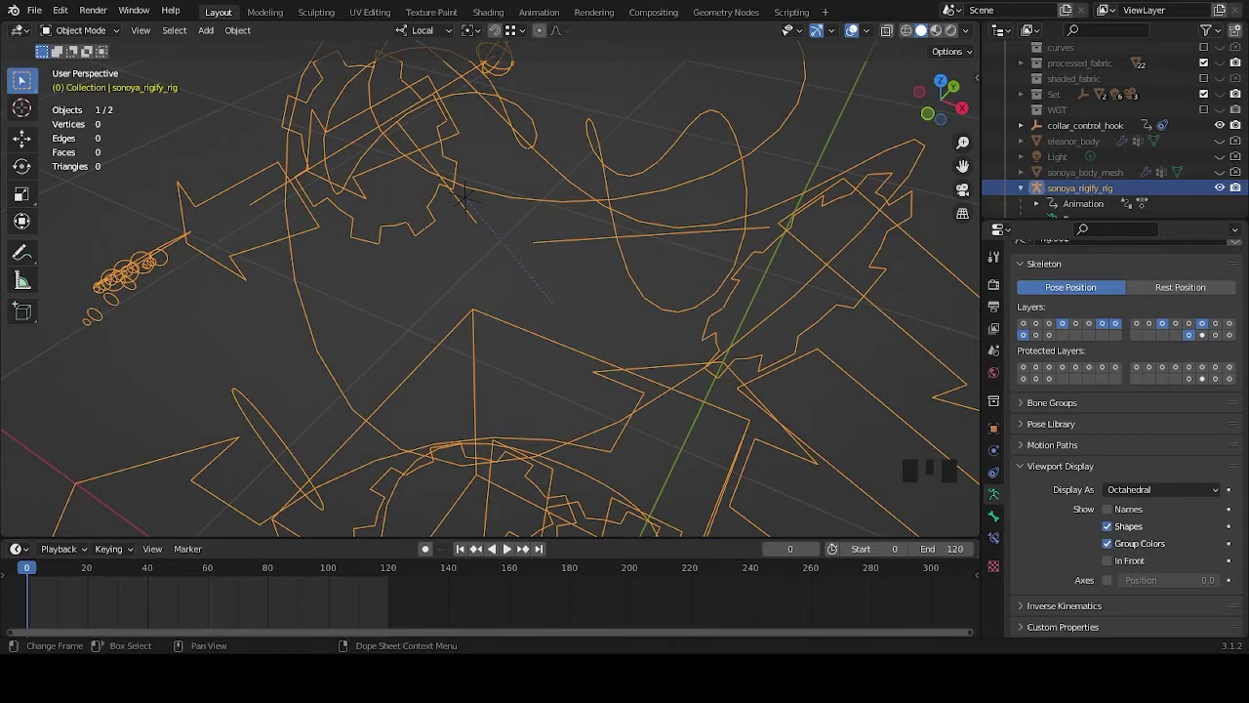
Display the bone axes and the deformation bone layer of sonoya_rigify_rig again.
middle_drag(553, 306, 583, 368)
scroll(583, 341, down, 4)
scroll(558, 358, up, 4)
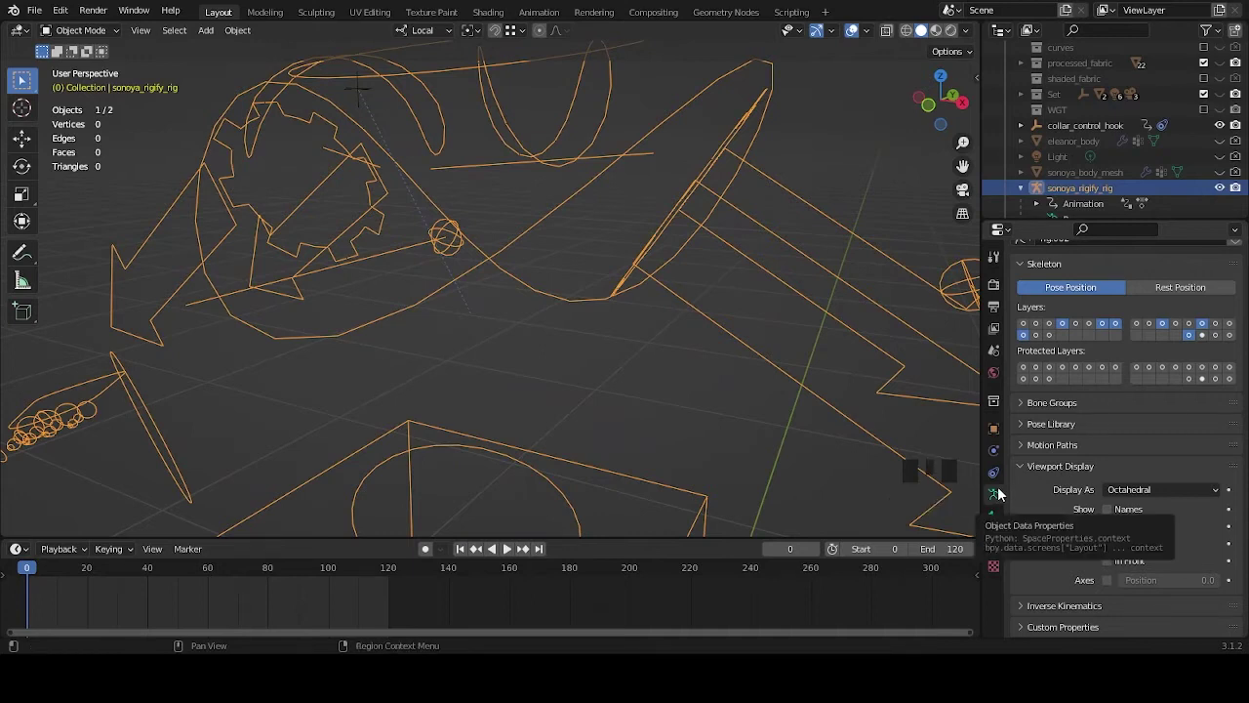
click(1118, 185)
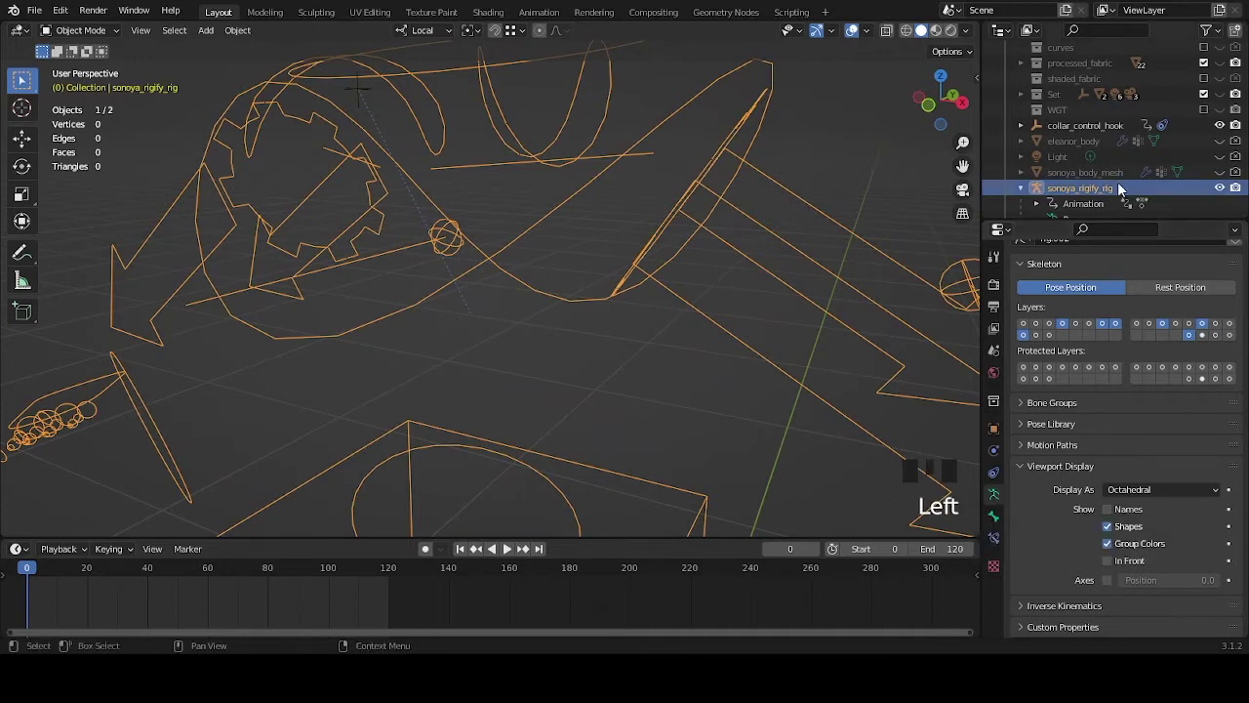
scroll(641, 326, down, 2)
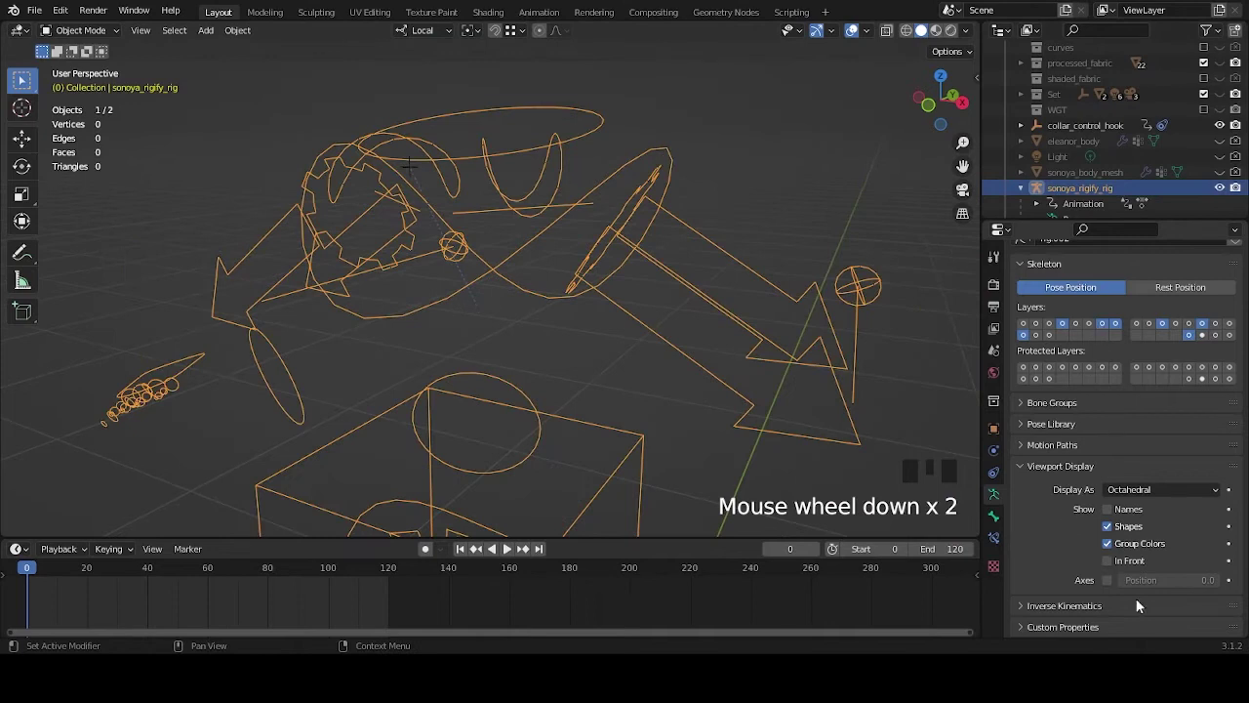
click(1107, 581)
middle_drag(507, 351, 625, 342)
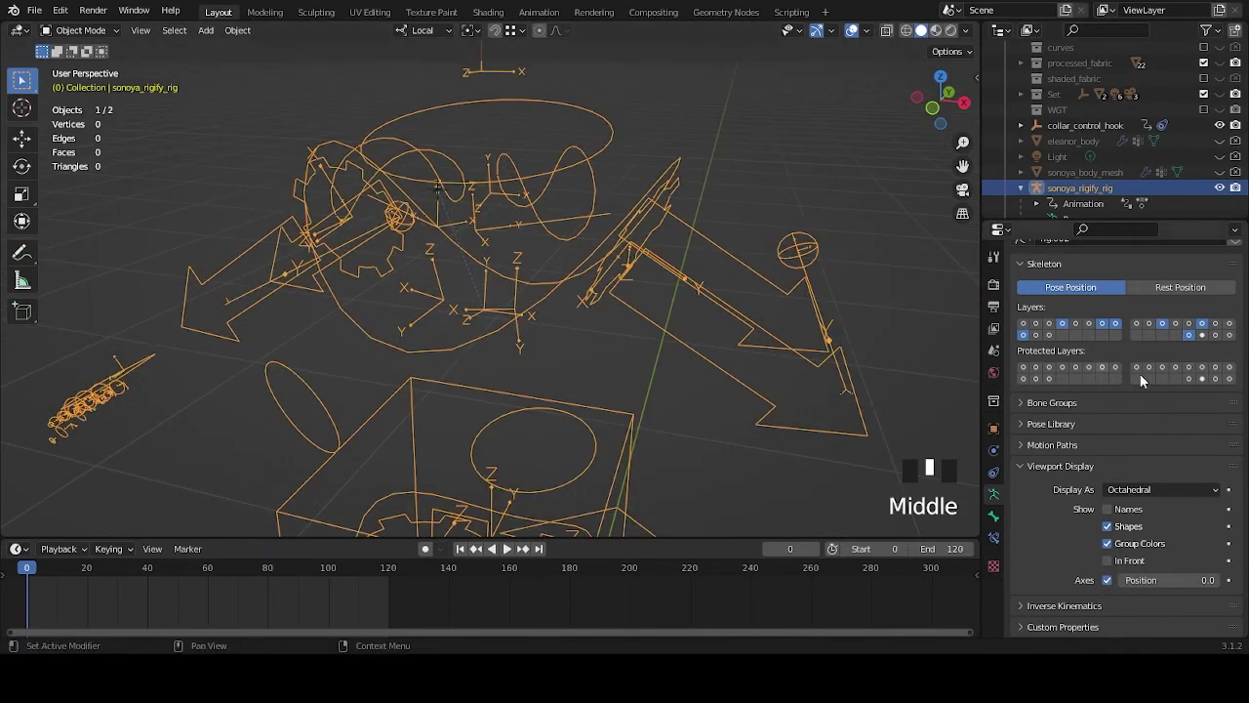
shift+click(1203, 335)
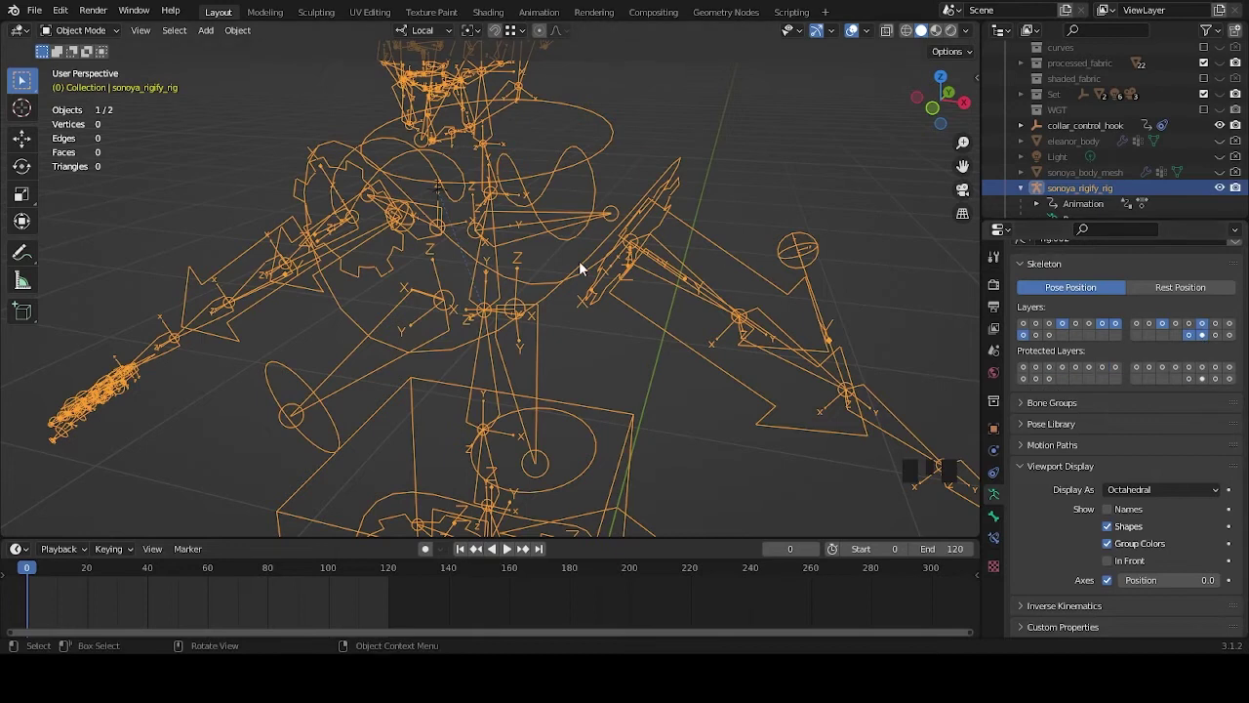
Select the DEF-spine.003 bone in Edit Mode and examine which local axis the torso turns around when leaning sideways.
middle_drag(591, 263, 628, 315)
middle_drag(633, 271, 605, 293)
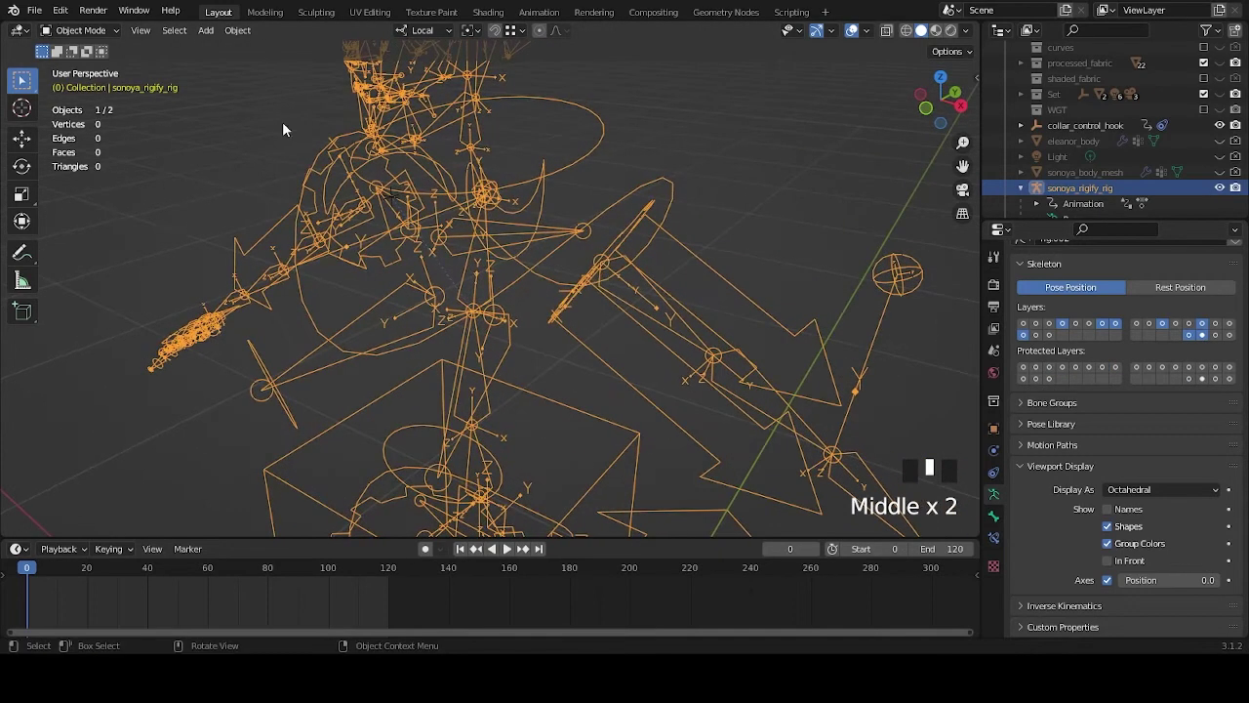
click(83, 30)
middle_drag(605, 312, 507, 239)
scroll(541, 302, up, 4)
click(542, 213)
click(489, 223)
click(509, 234)
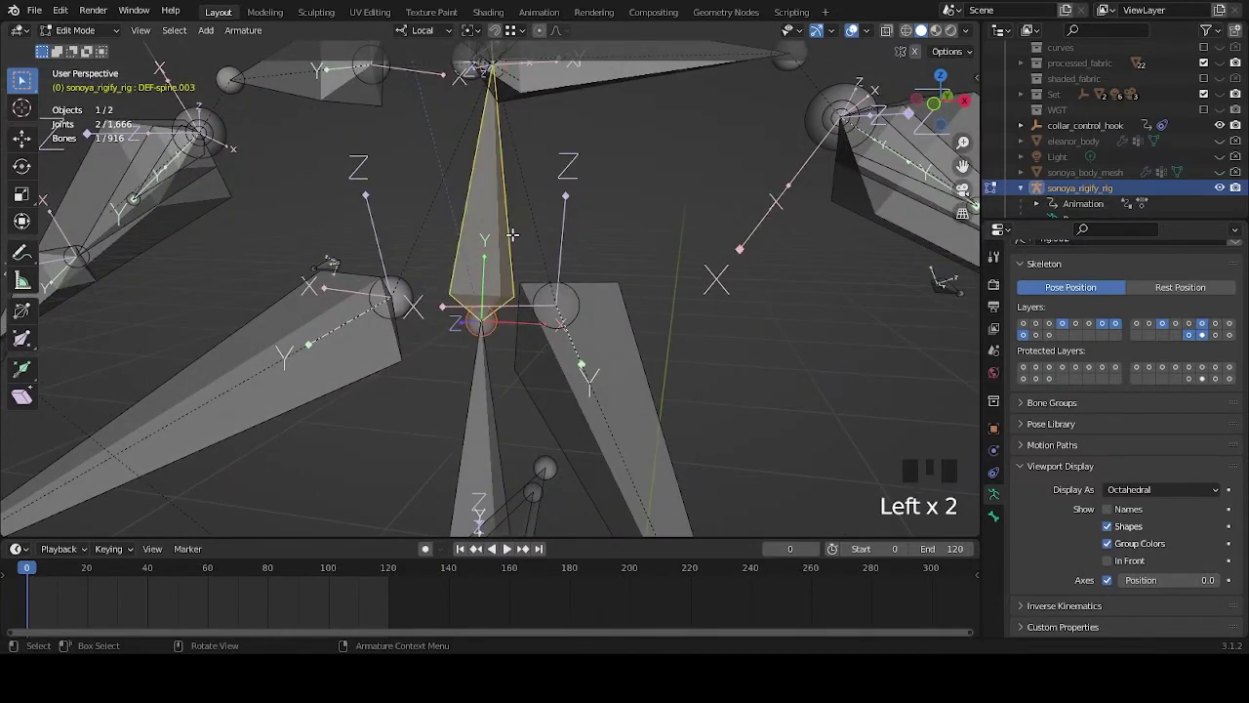
mouse_move(517, 351)
middle_down()
mouse_move(494, 394)
mouse_move(497, 363)
middle_up()
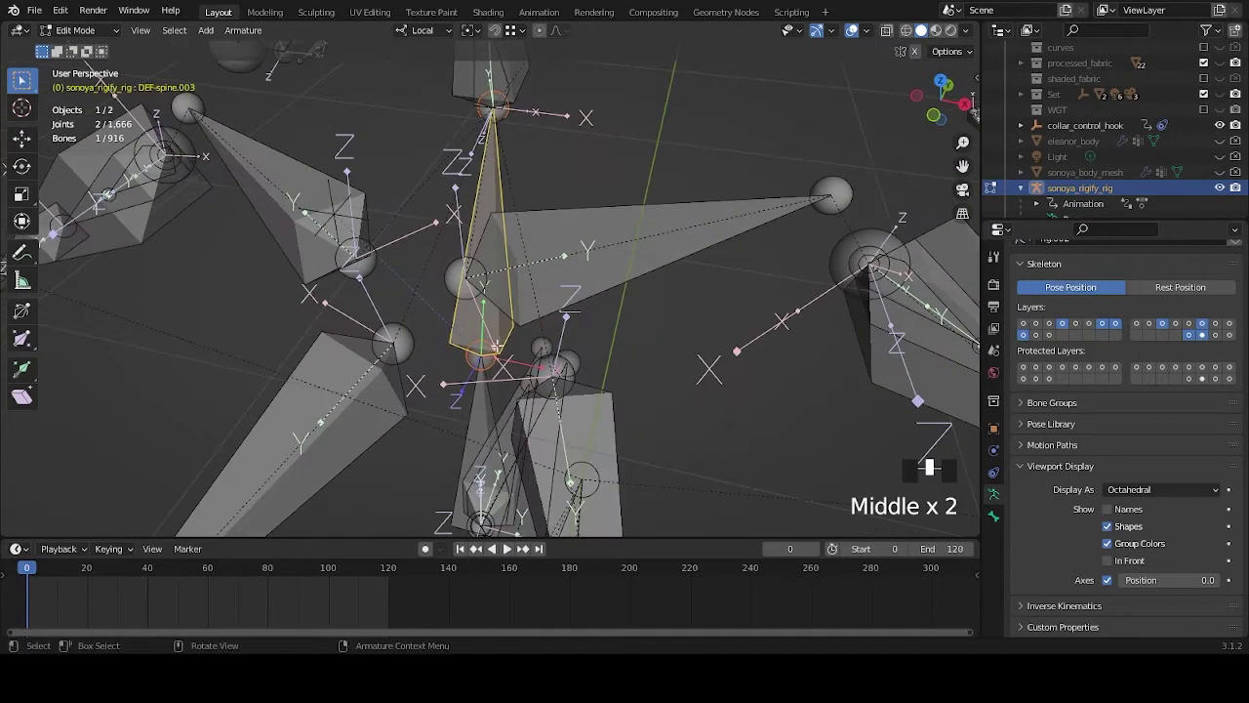
middle_drag(713, 348, 476, 371)
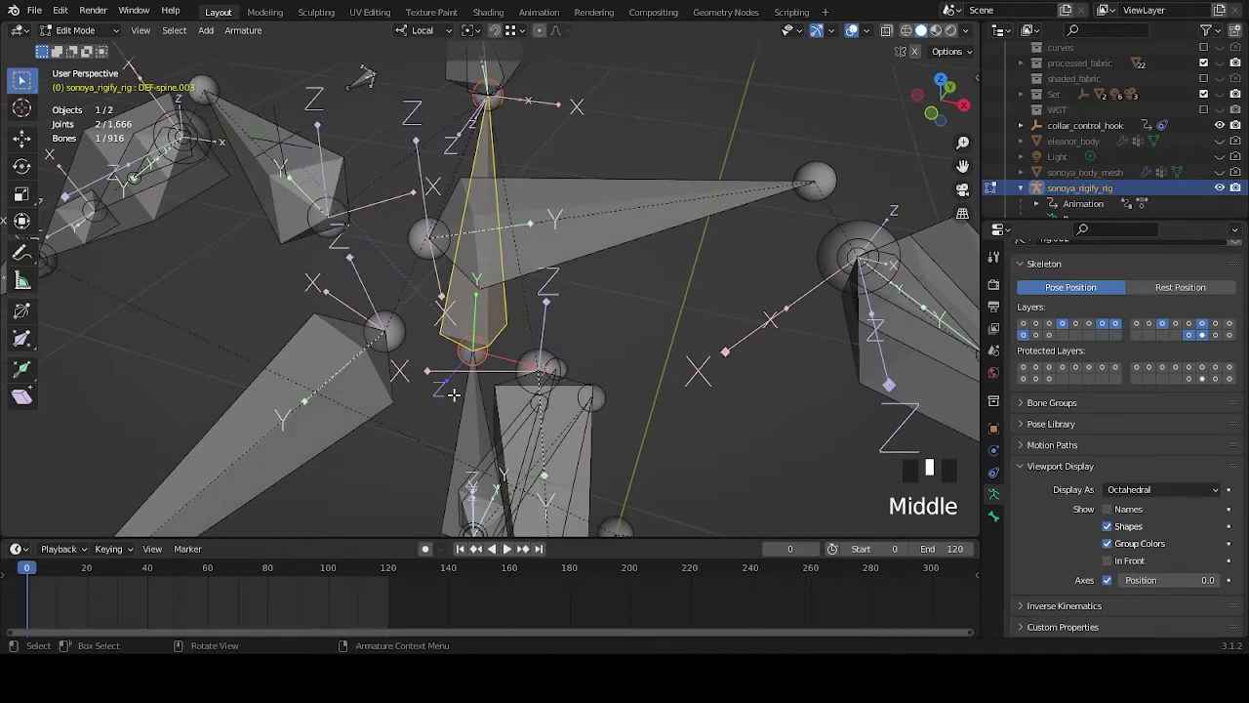
Switch the armature back to Object Mode and turn off the deformation bone layer and axes display.
click(113, 34)
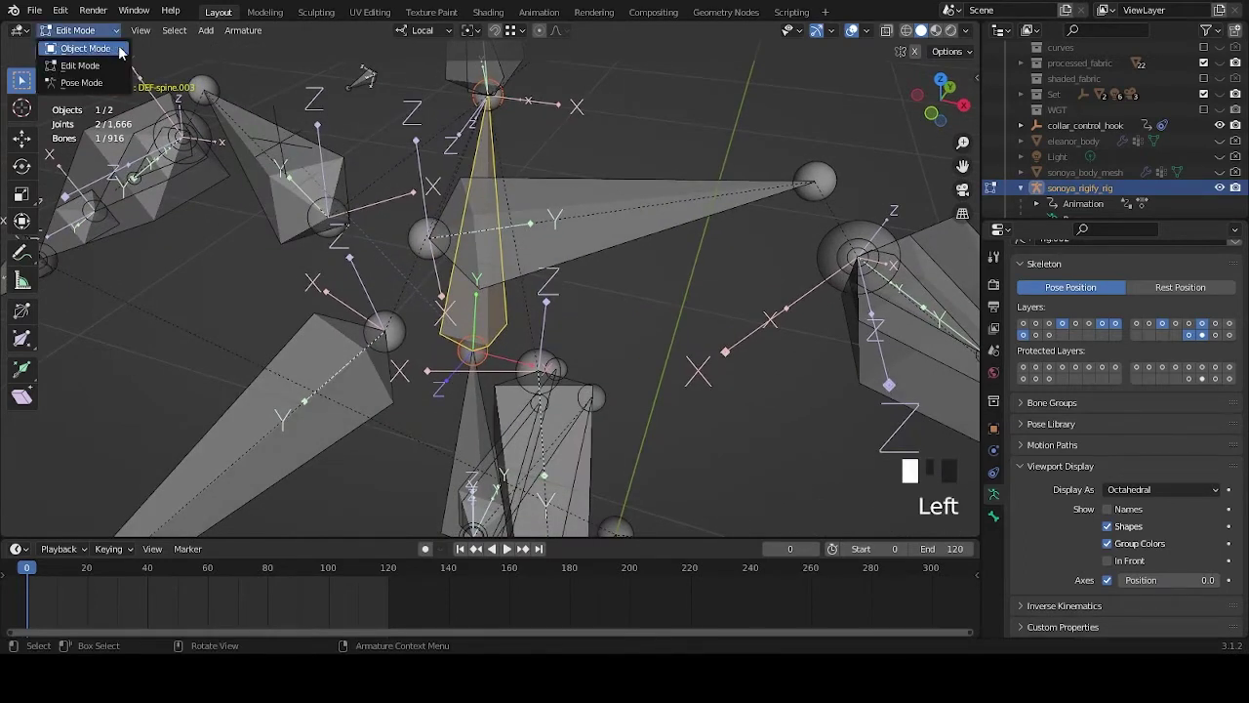
click(84, 48)
shift+click(1203, 335)
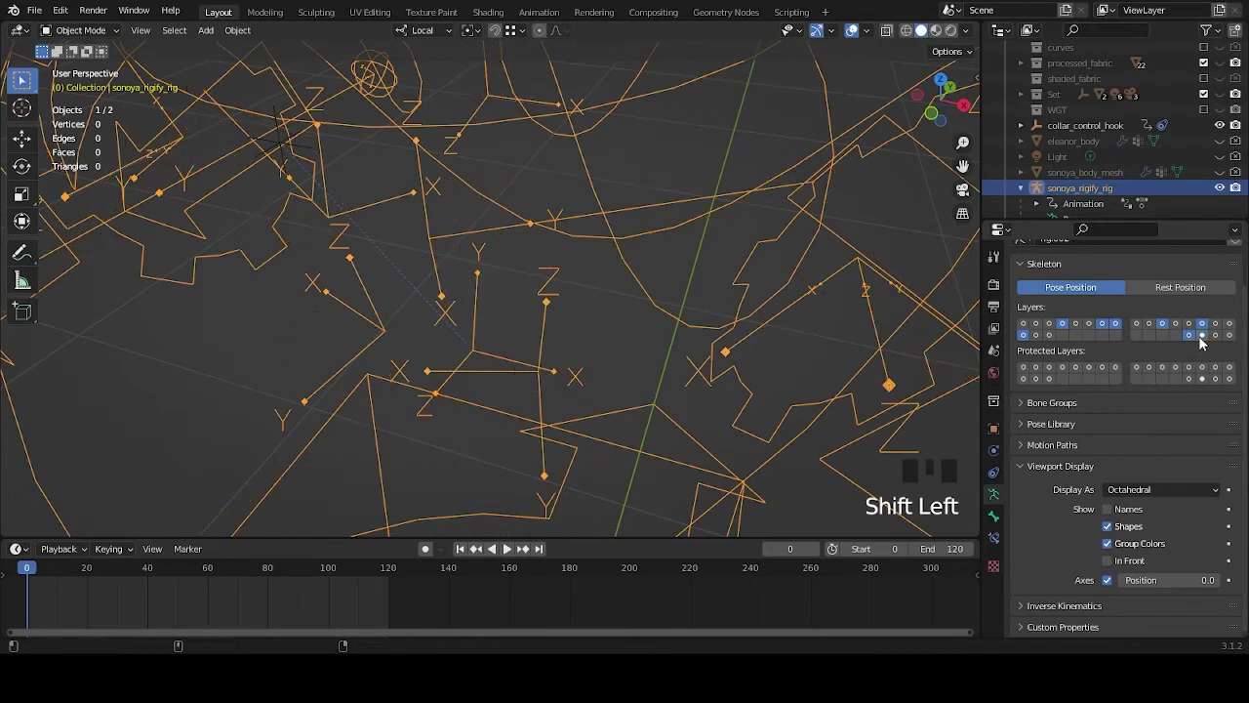
shift+click(1108, 580)
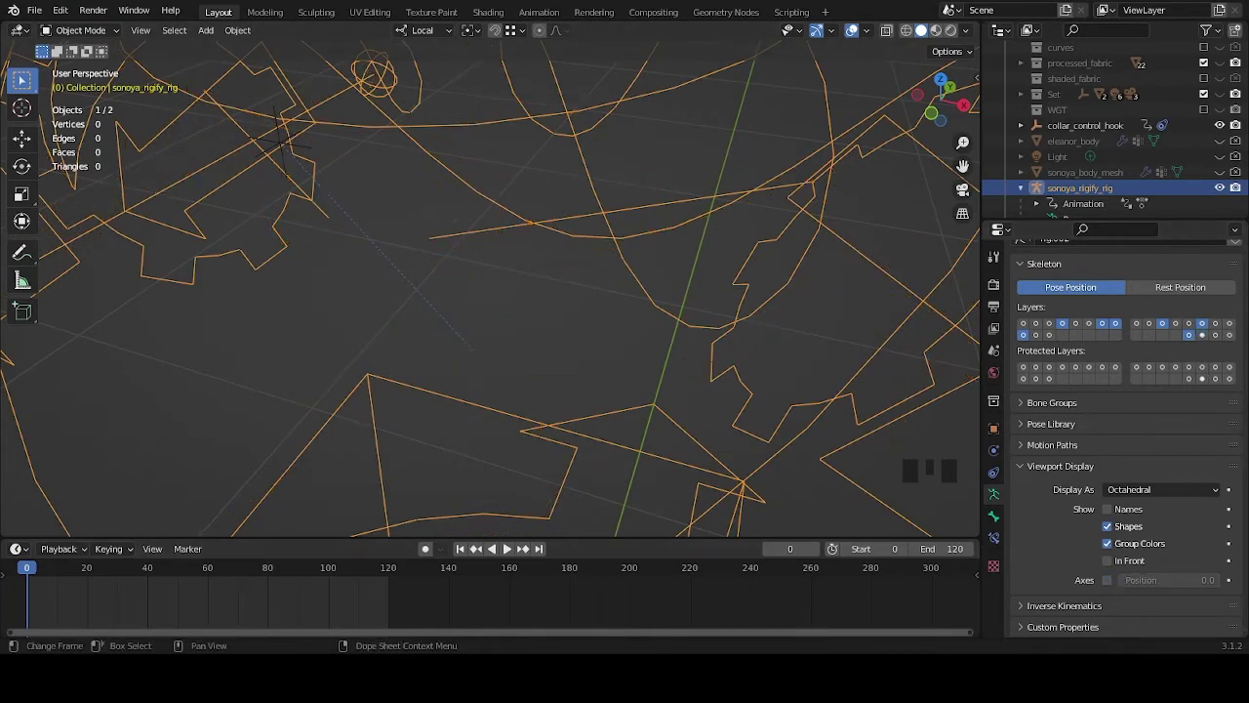
Set the variable of collar_control_hook's X Scale driver to Z Rotation in Local Space.
key(alt+Tab)
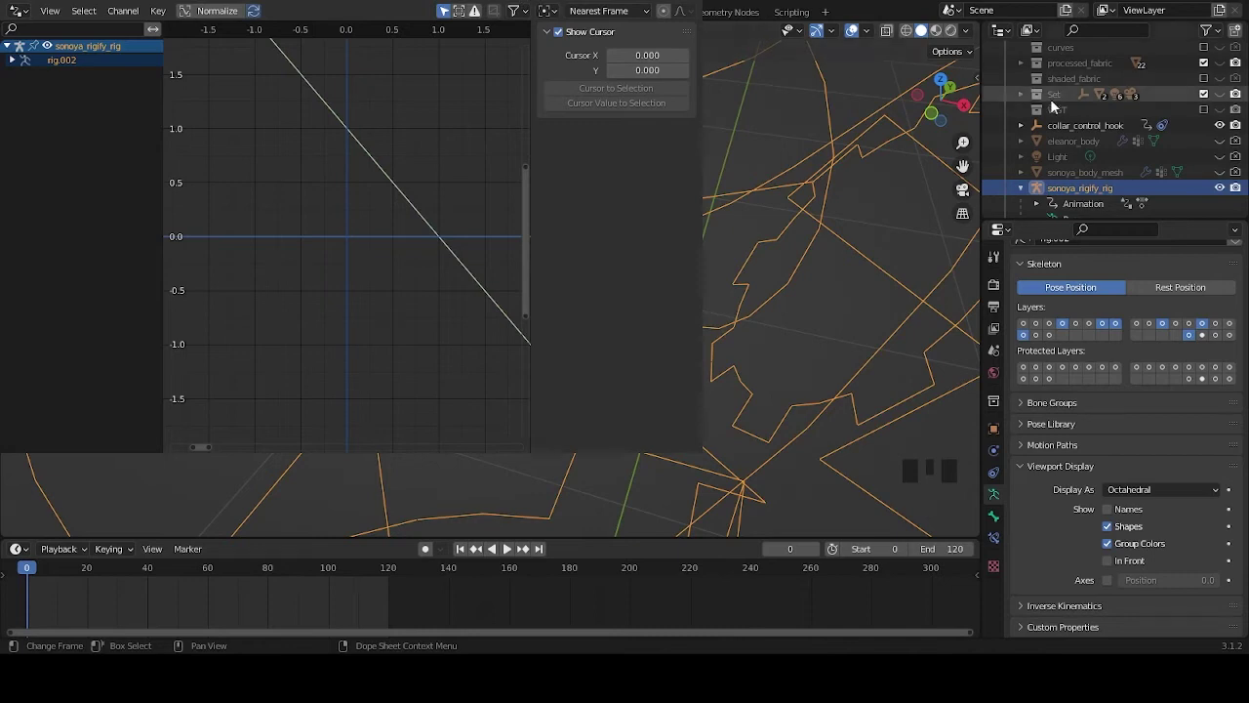
click(1091, 123)
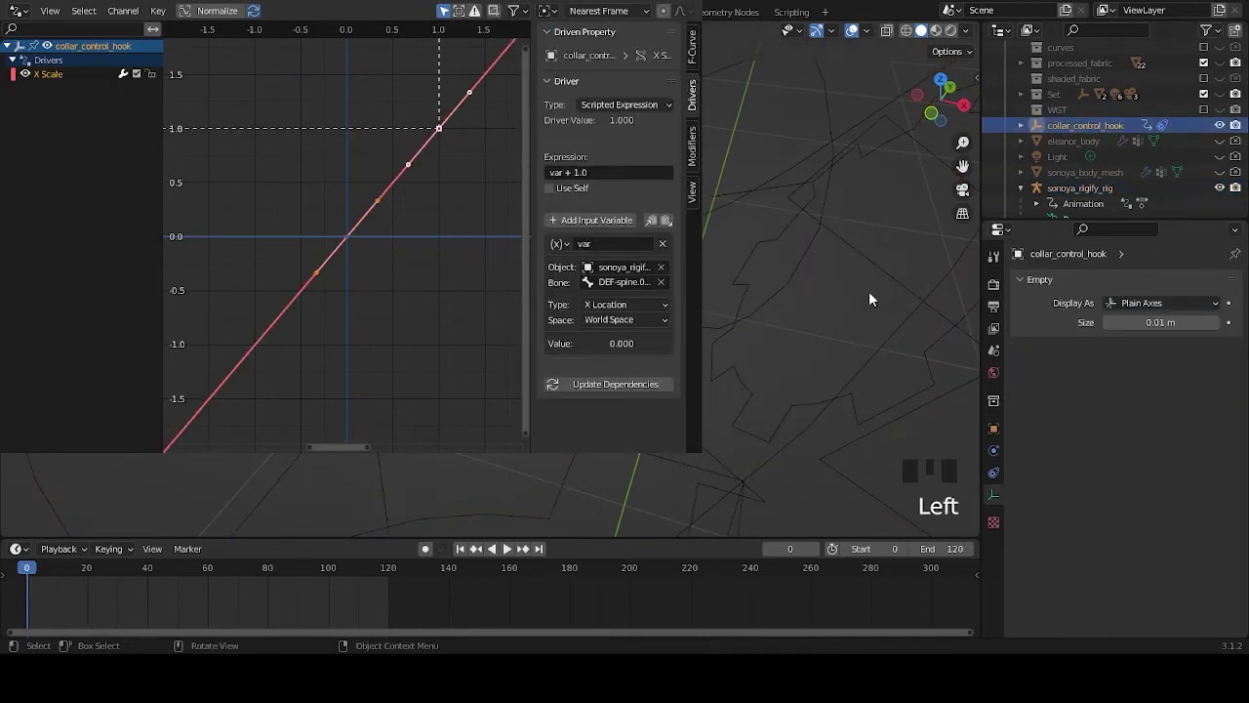
scroll(864, 295, down, 8)
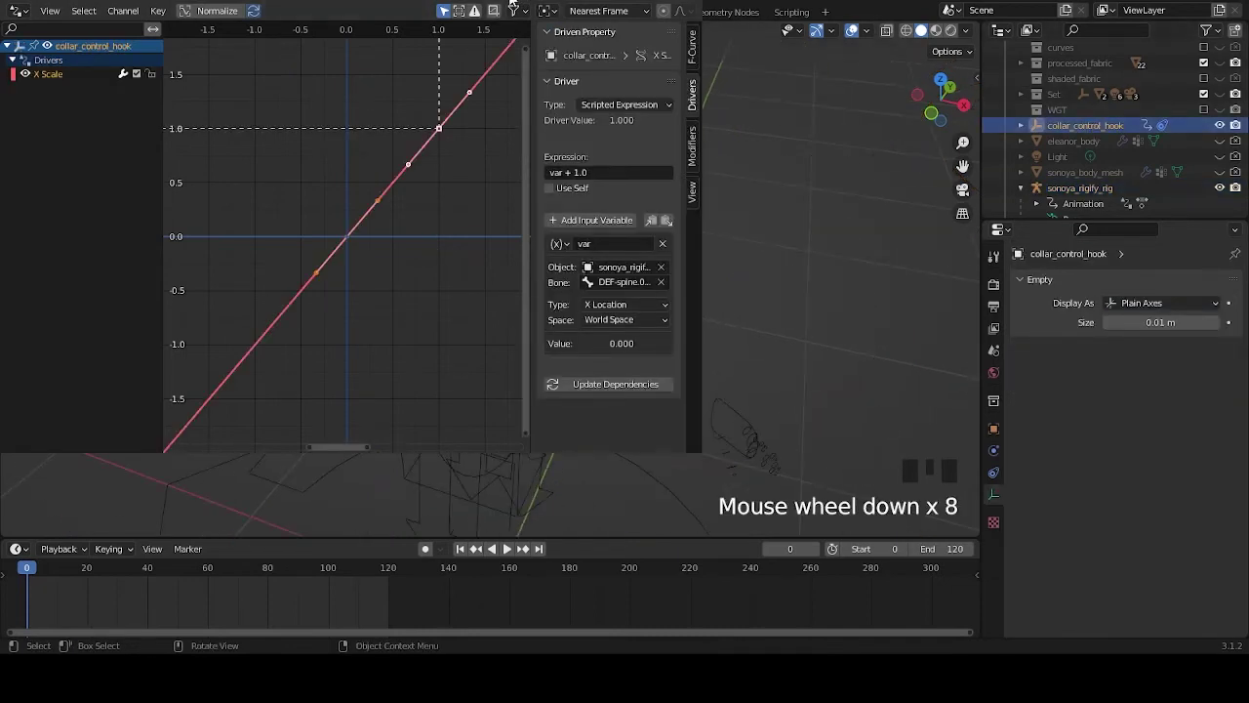
shift+middle_drag(860, 317, 166, 59)
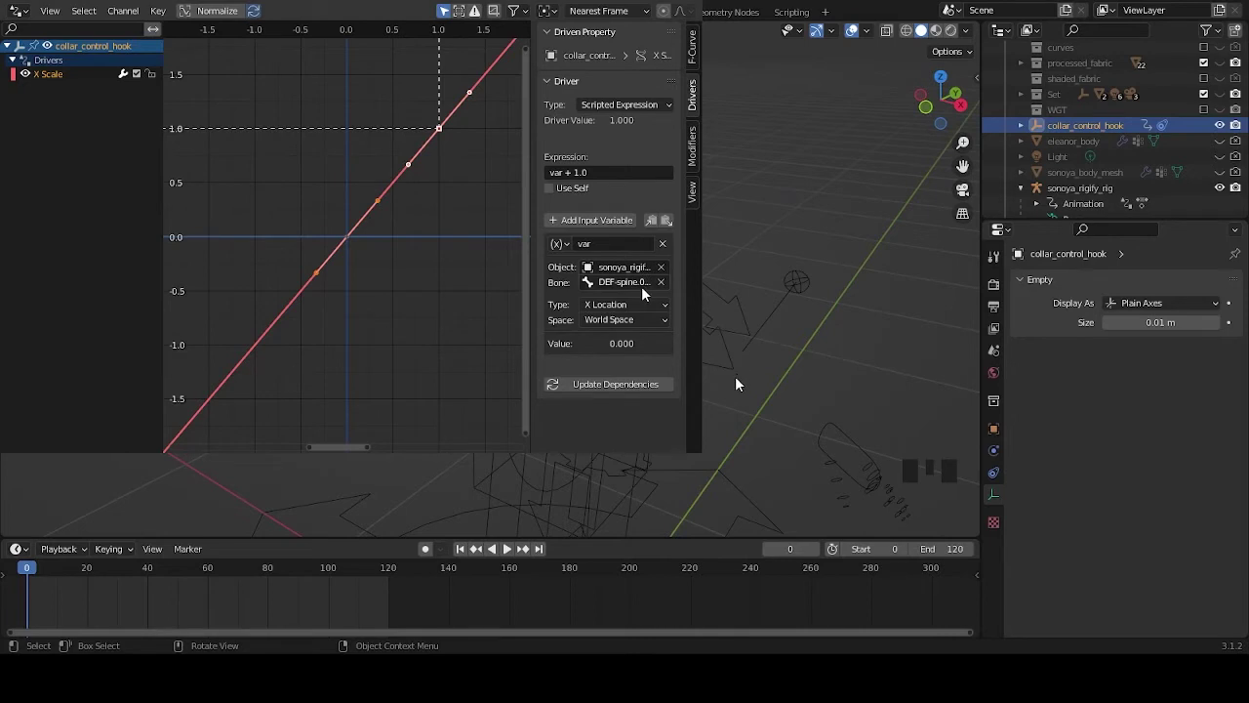
click(616, 307)
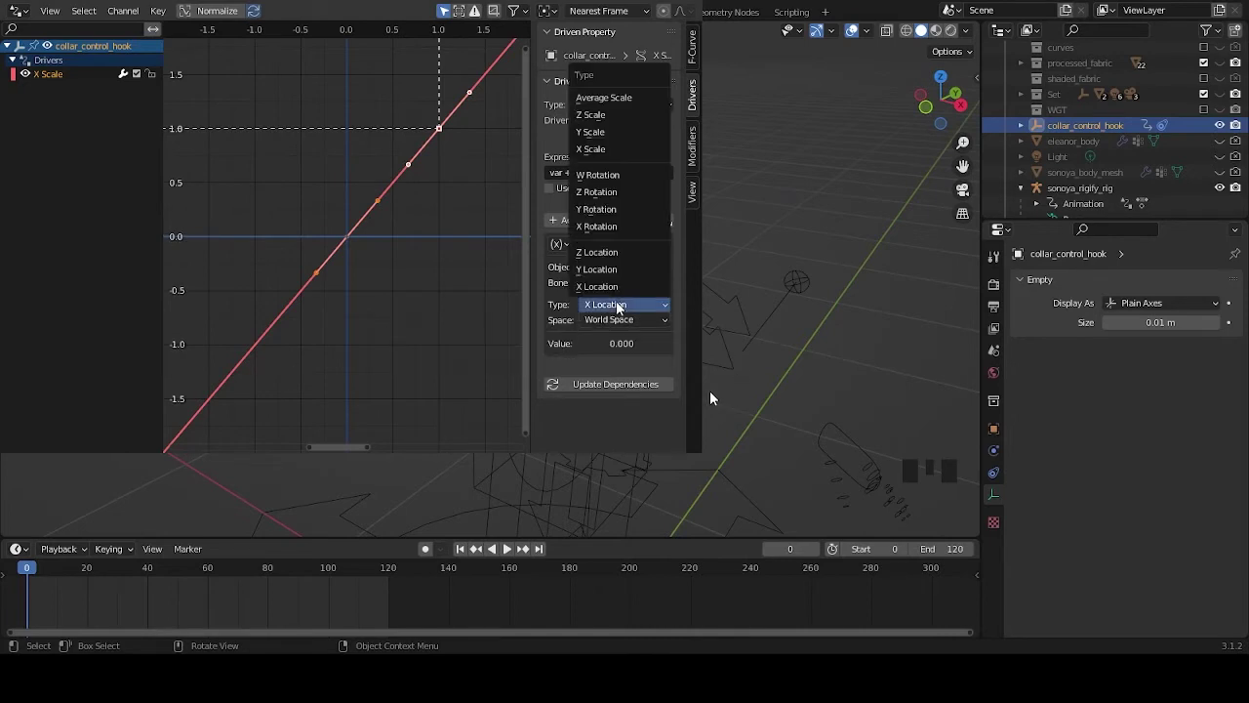
click(619, 191)
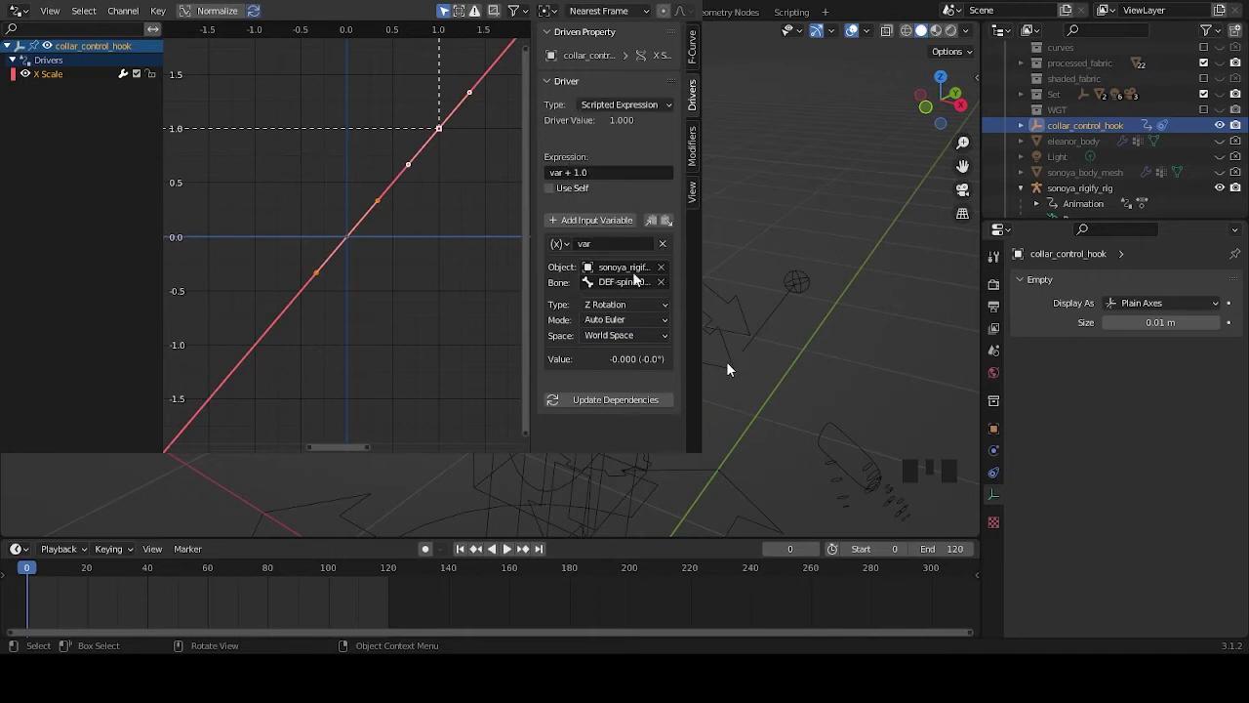
click(639, 335)
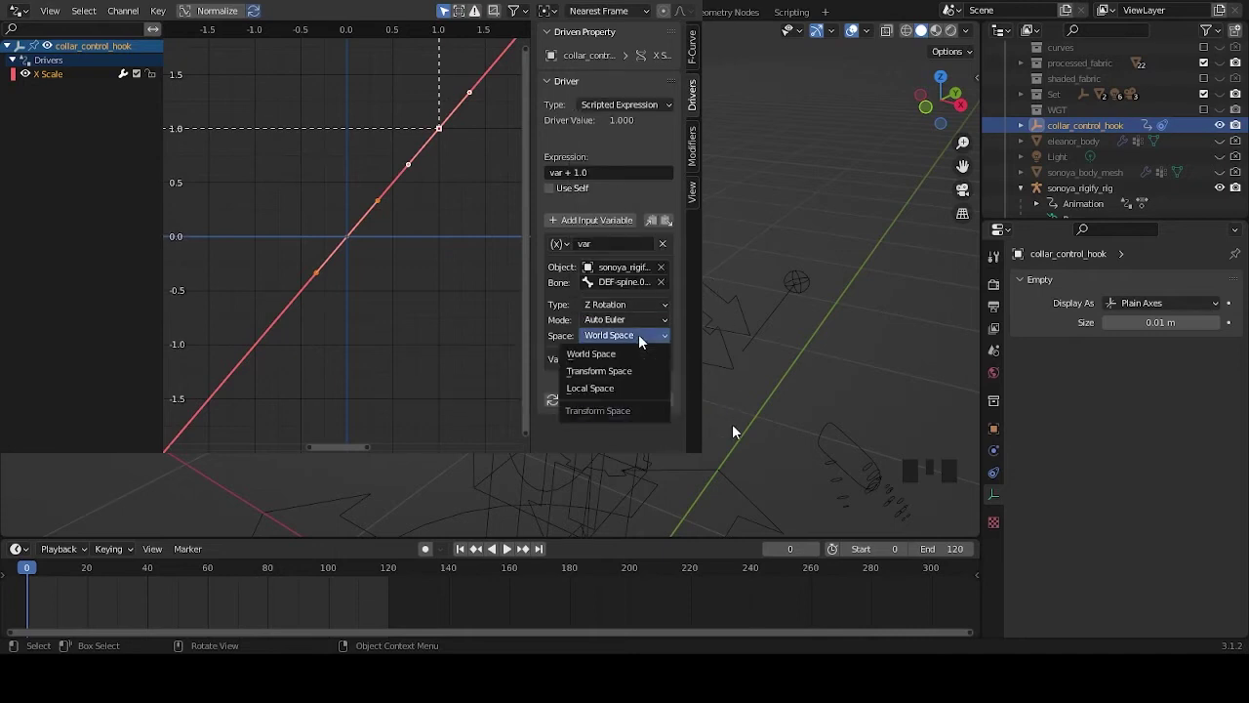
click(626, 388)
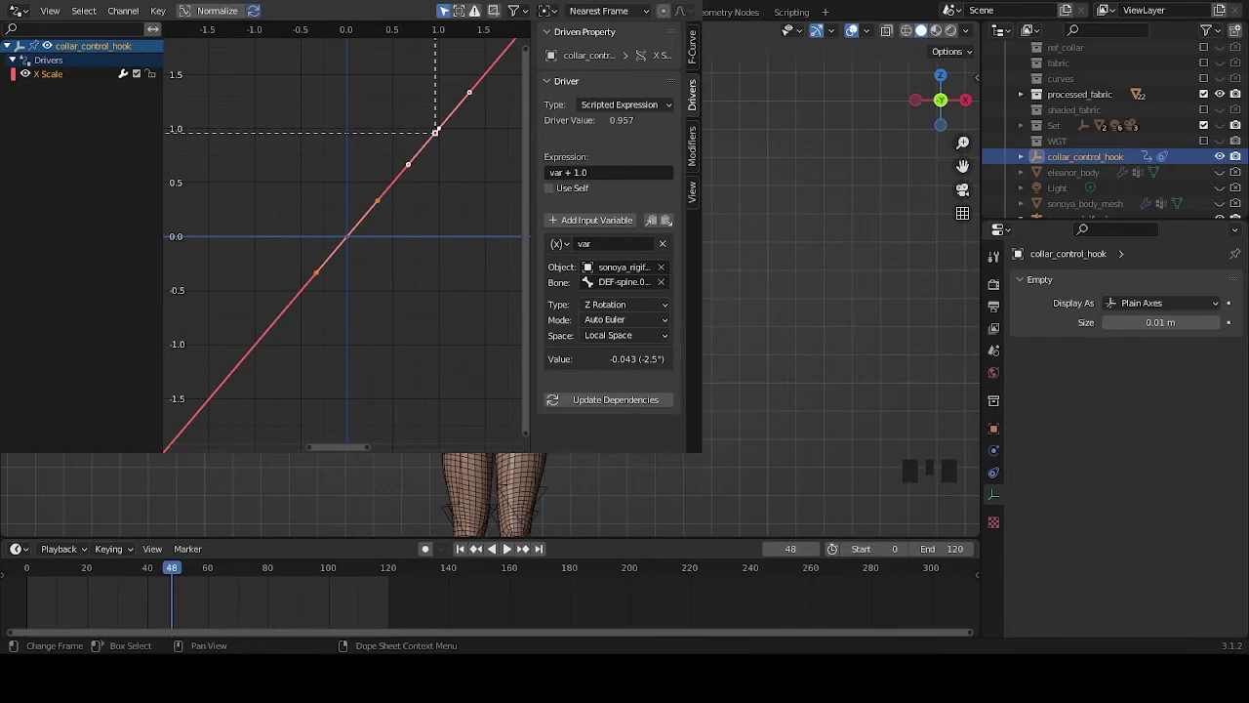
click(625, 305)
click(625, 305)
click(646, 335)
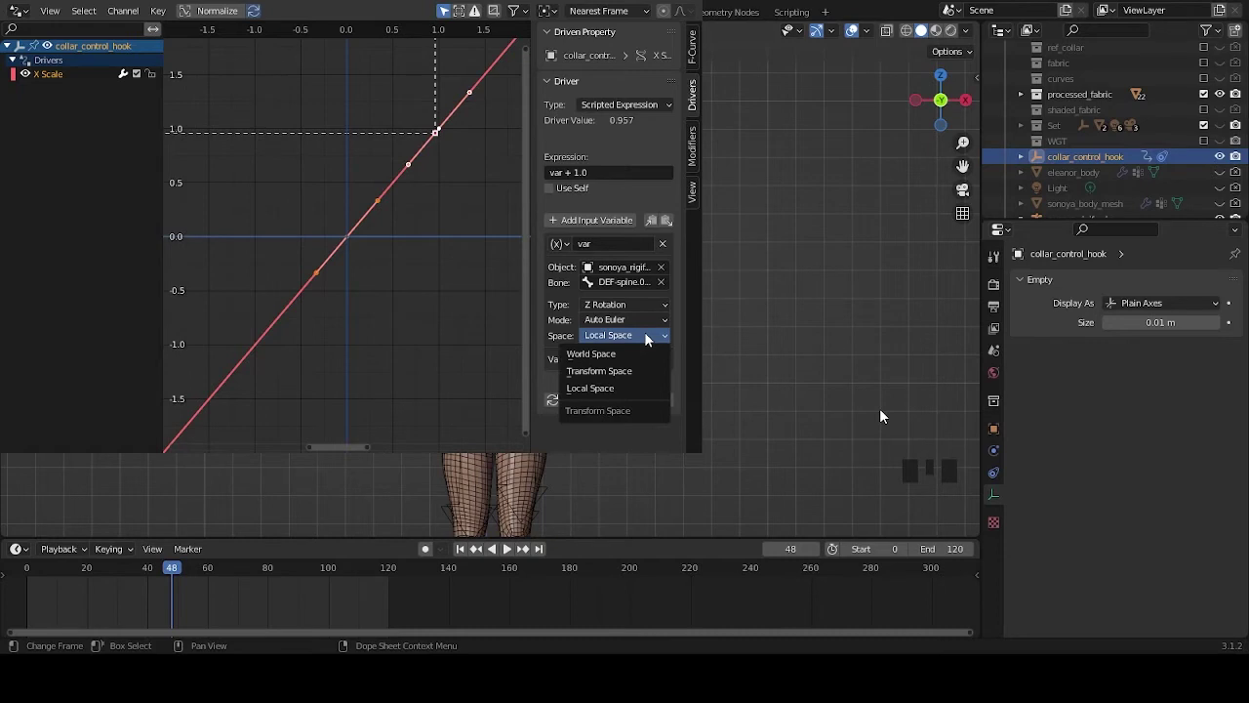
click(646, 336)
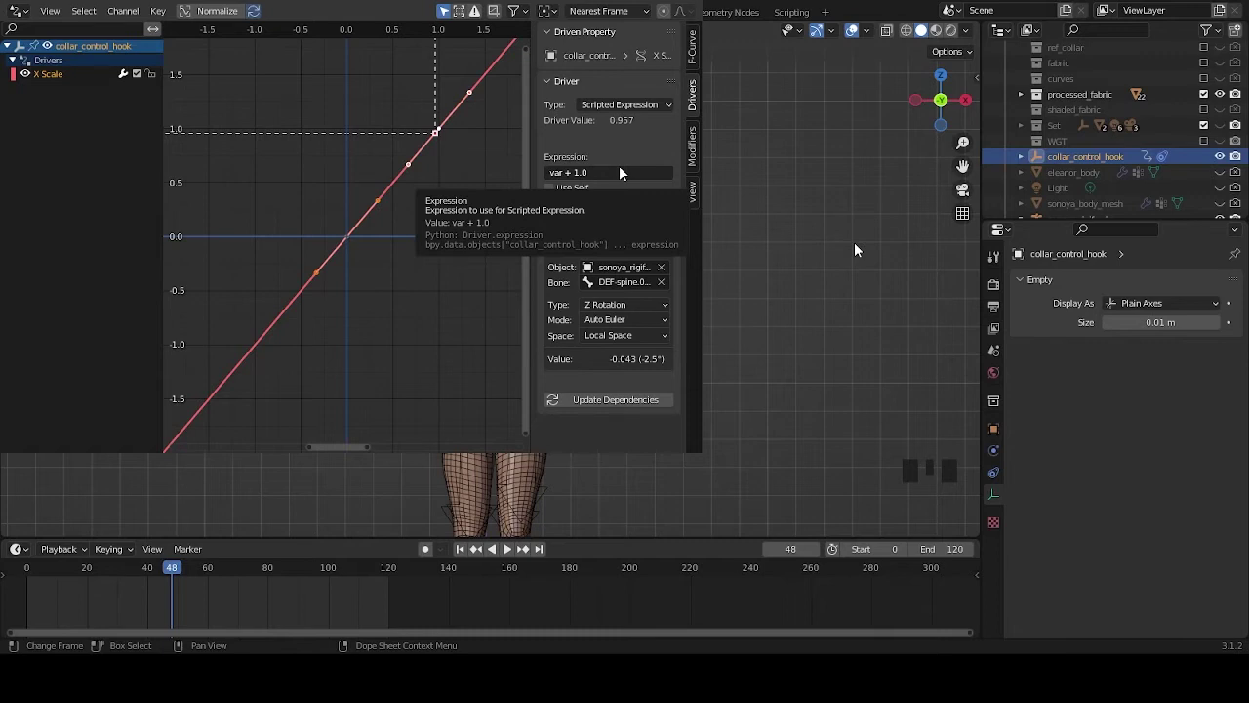
Try to change the expression of collar_control_hook's X Scale driver to 1-var.
click(620, 173)
text(1)
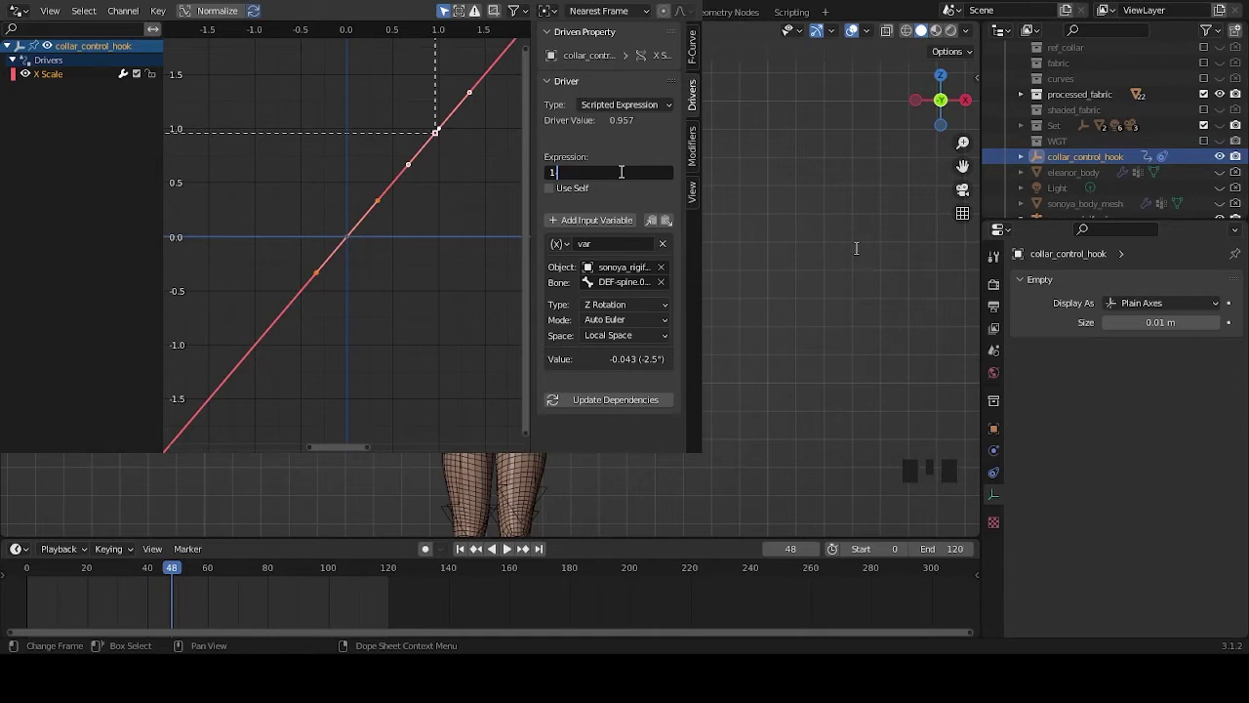
text(-var)
click(621, 3)
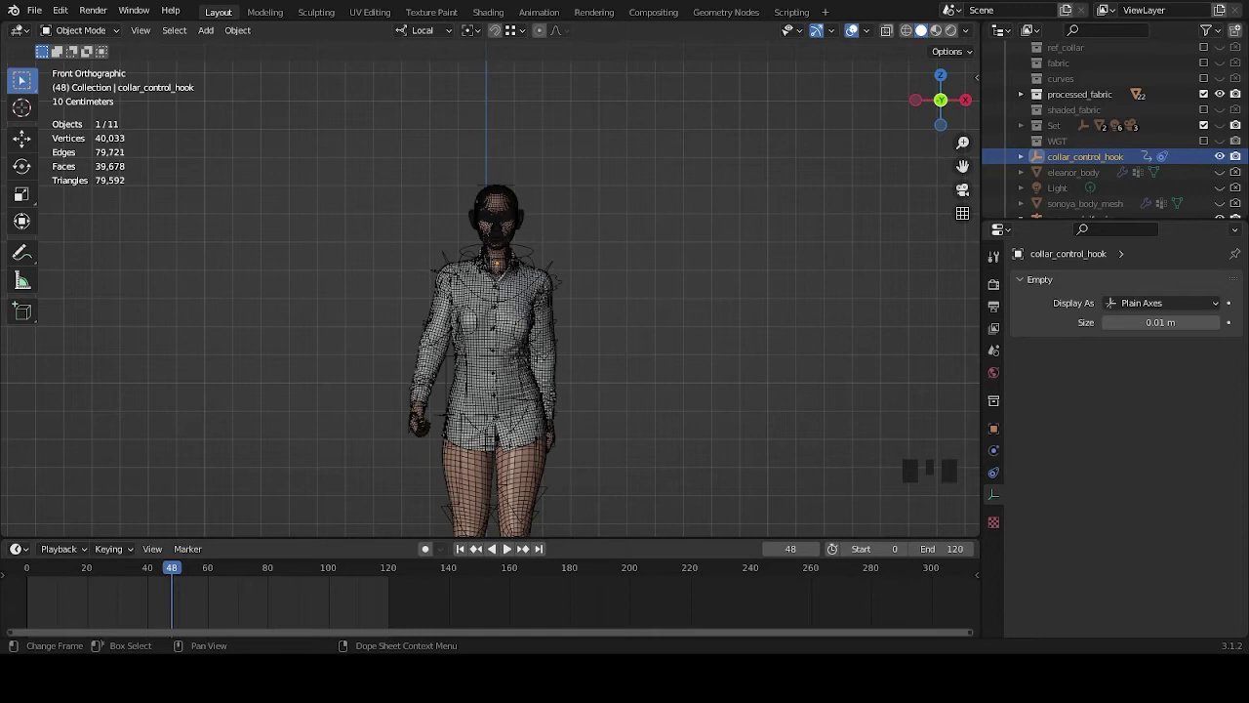
Play the walk animation from frame 0 to watch how the torso leans sideways.
drag(254, 598, 27, 575)
middle_drag(667, 459, 701, 301)
key(space)
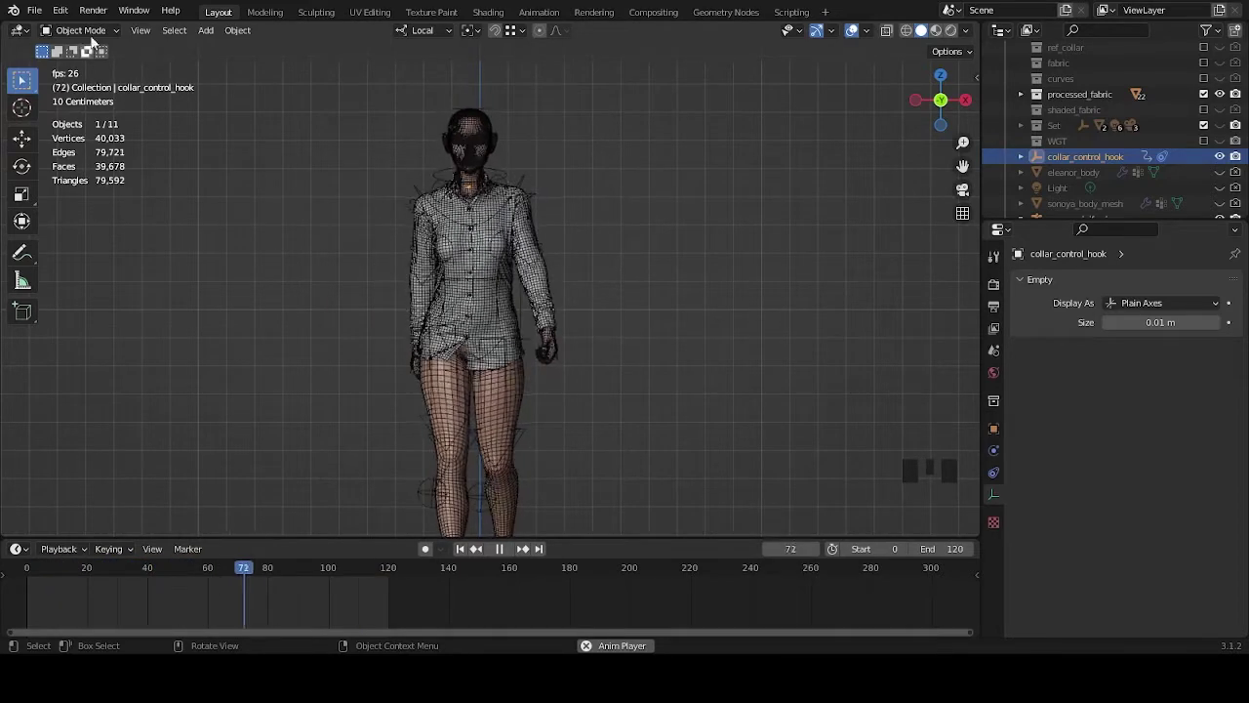
Stop playback at frame 48 with sonoya_rigify_rig in Pose Mode, examine the torso's lean, and return the rig to Object Mode.
click(506, 159)
click(81, 30)
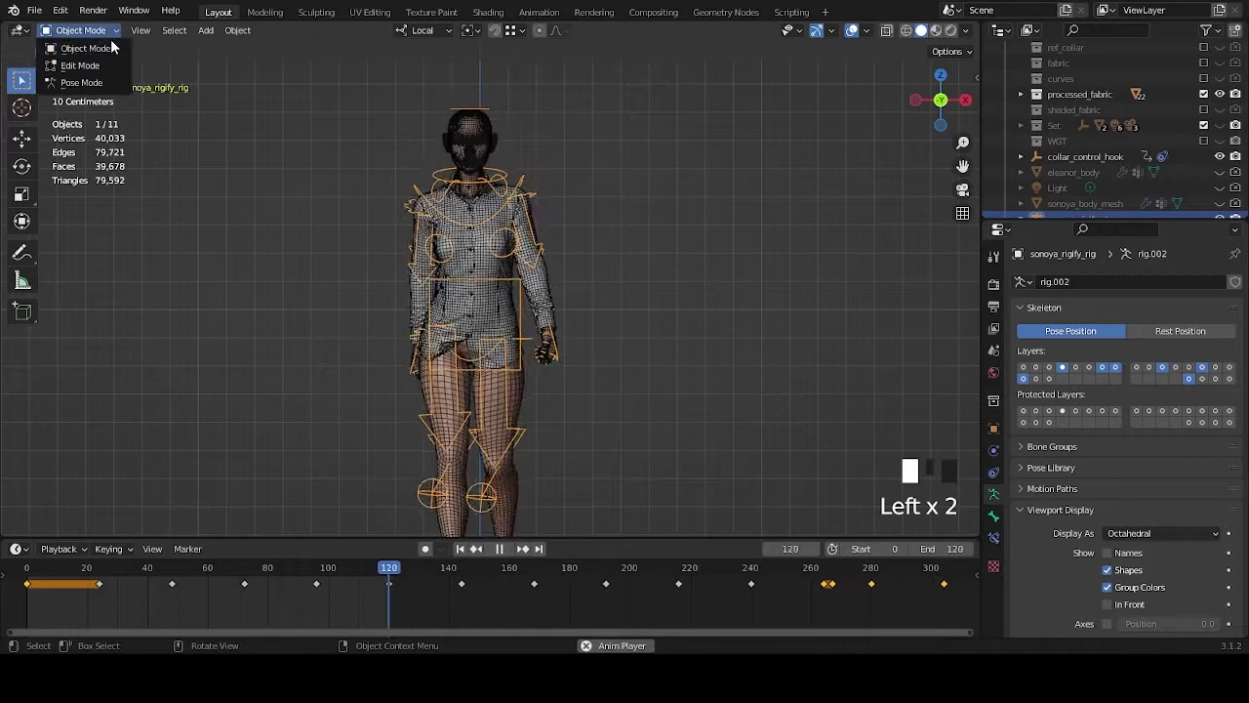
click(105, 88)
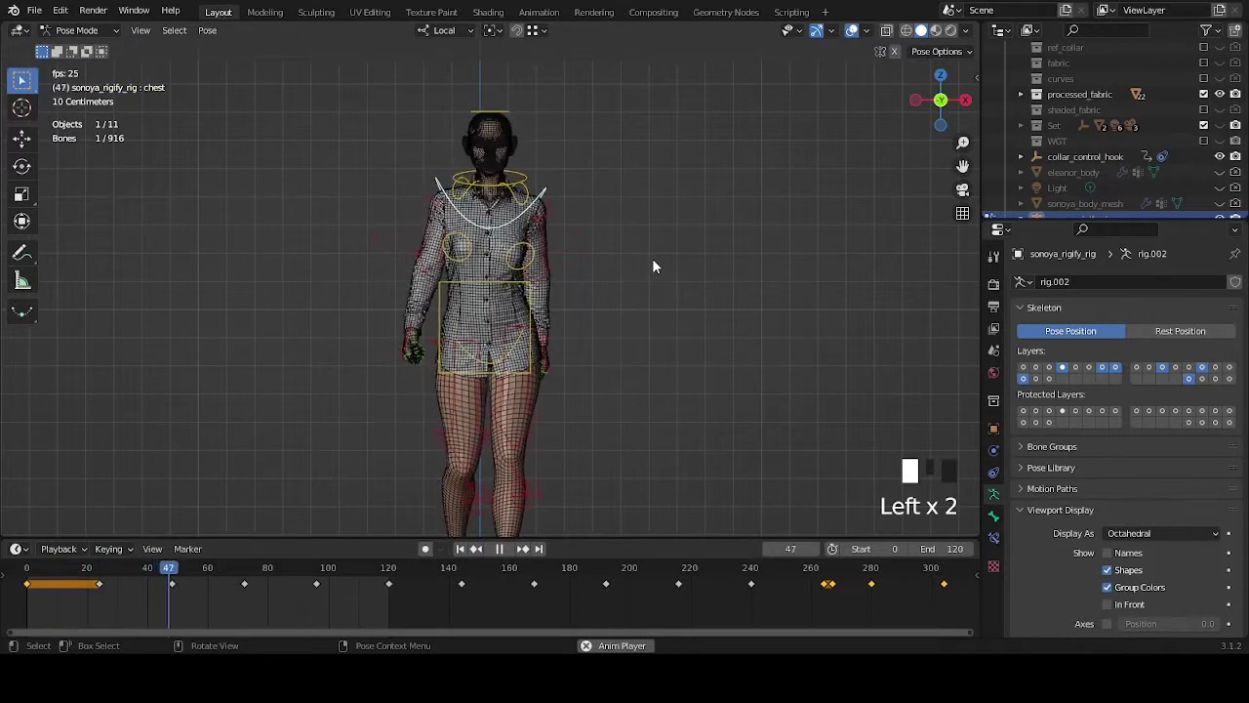
key(space)
key(Left)
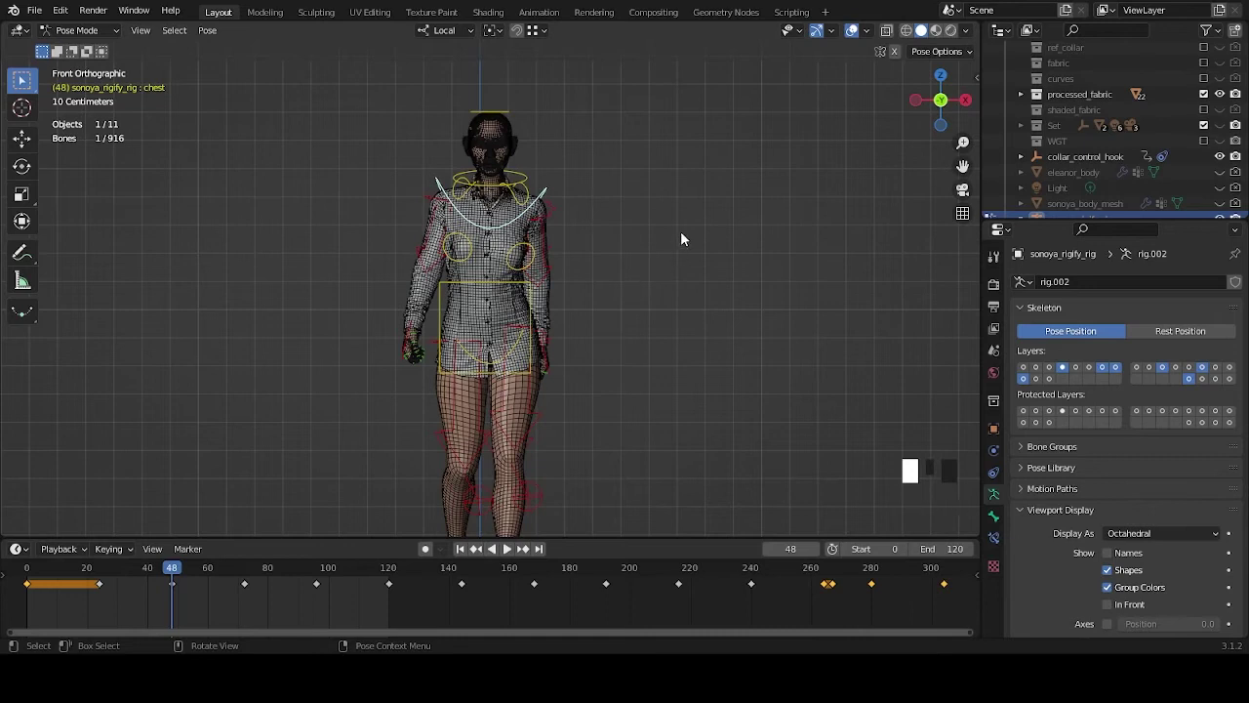
middle_drag(681, 239, 679, 273)
scroll(678, 274, up, 2)
click(78, 32)
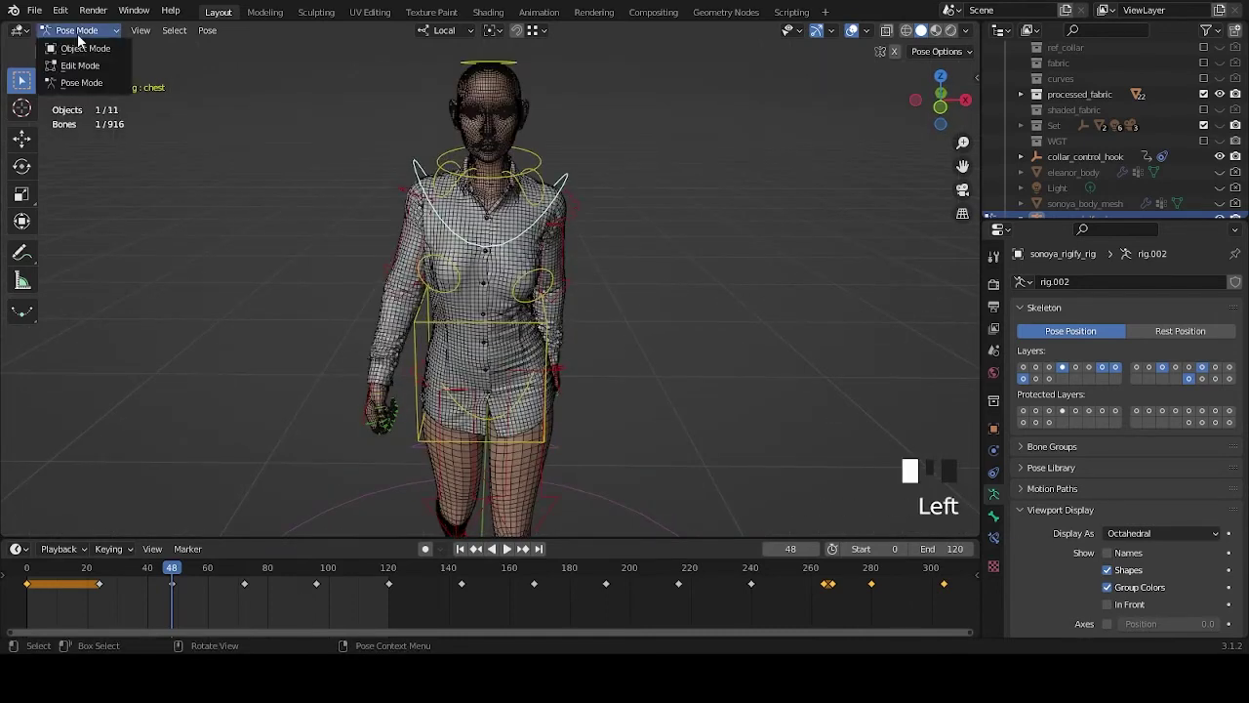
click(84, 49)
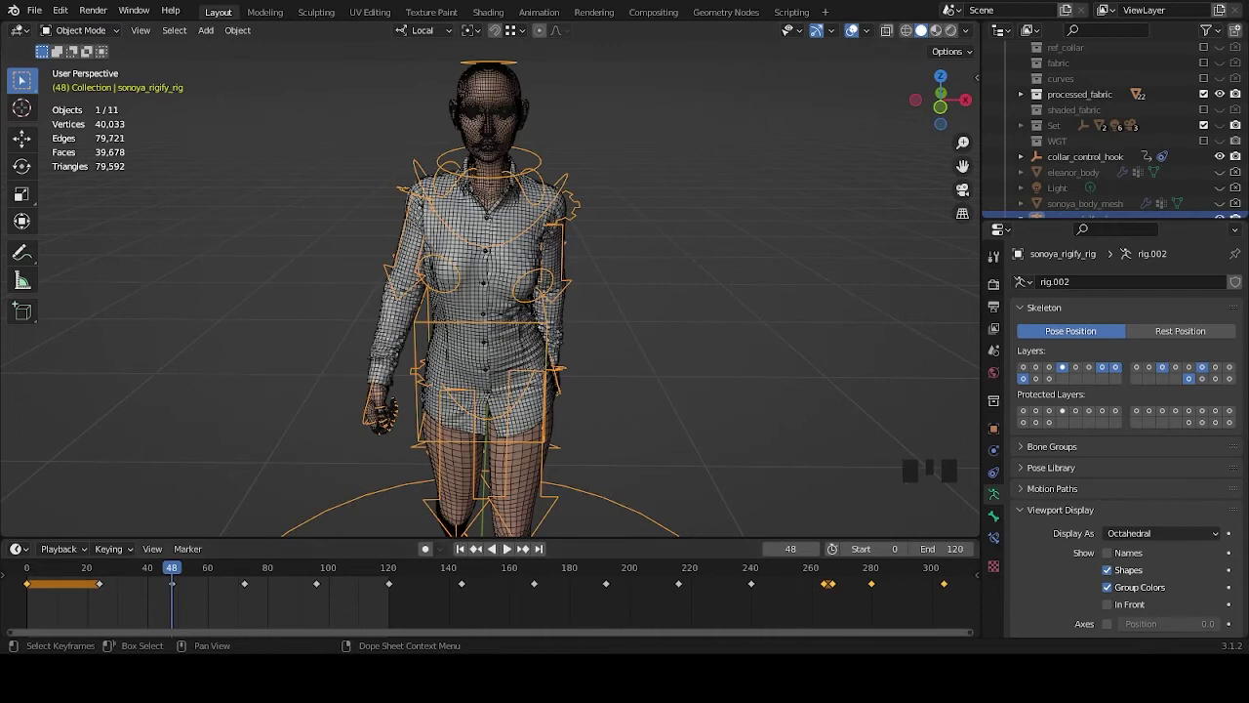
Reopen the drivers of collar_control_hook and set the X Scale driver's expression to 1-var.
key(alt+Tab)
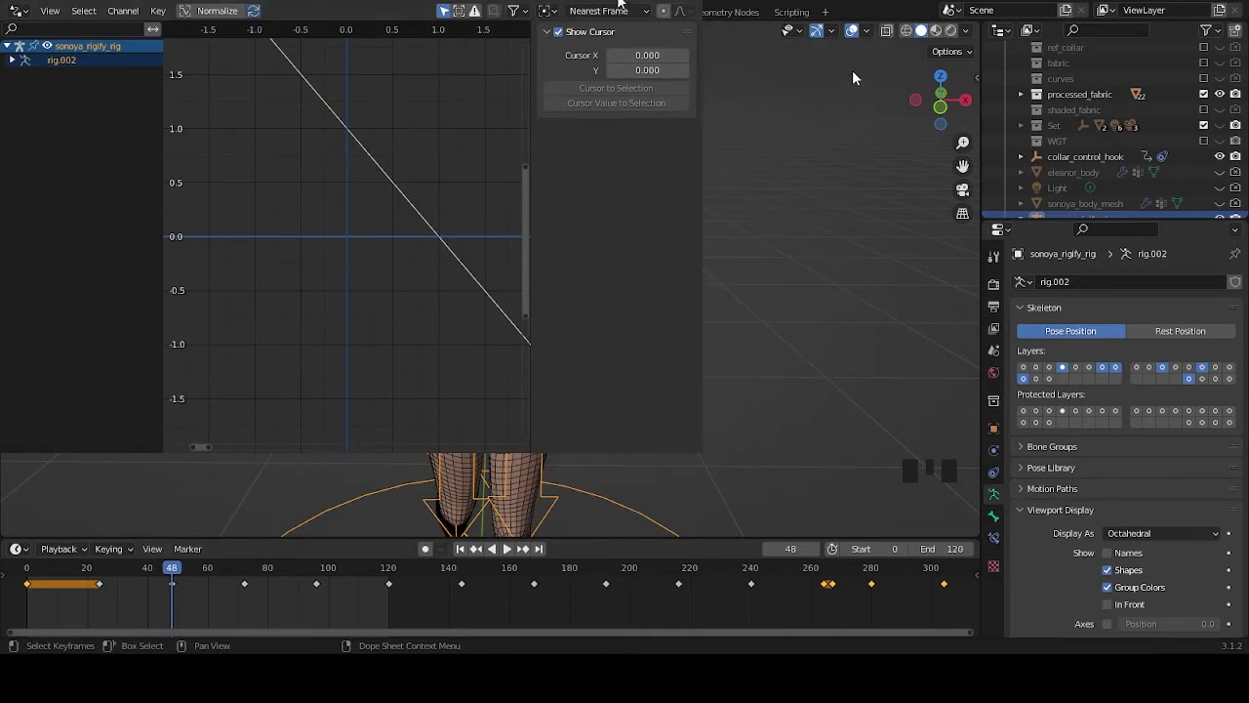
click(1020, 159)
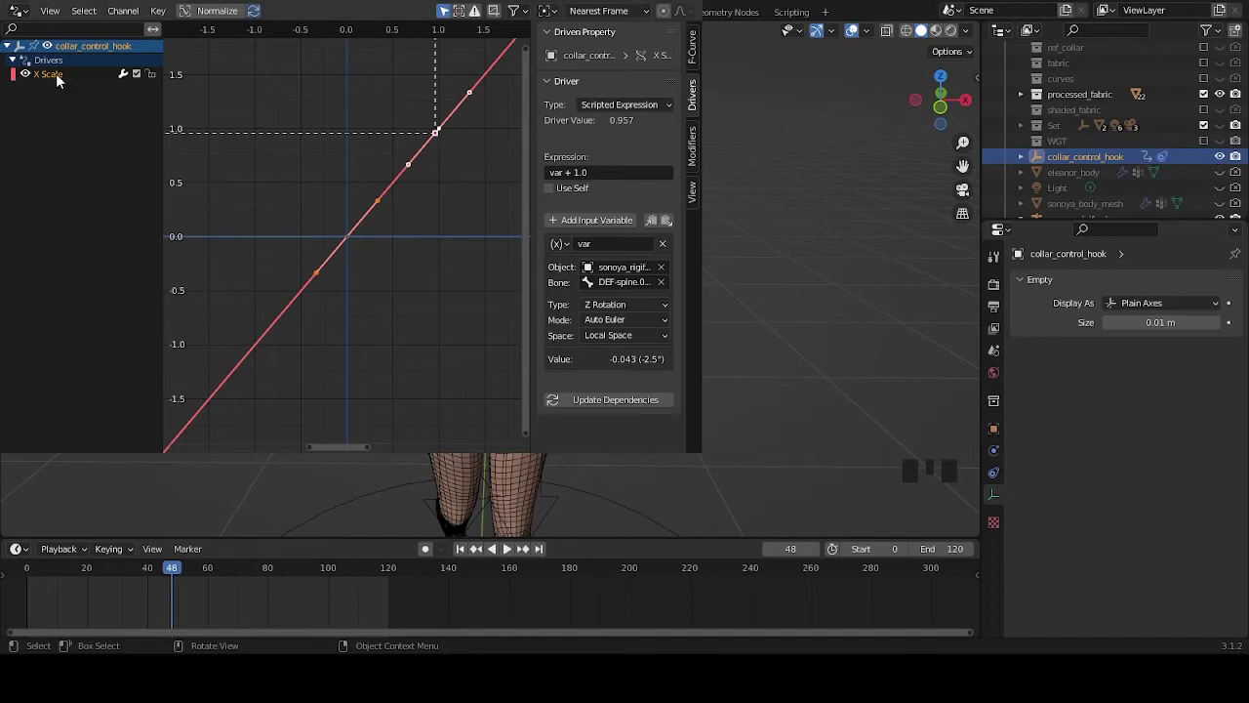
click(599, 170)
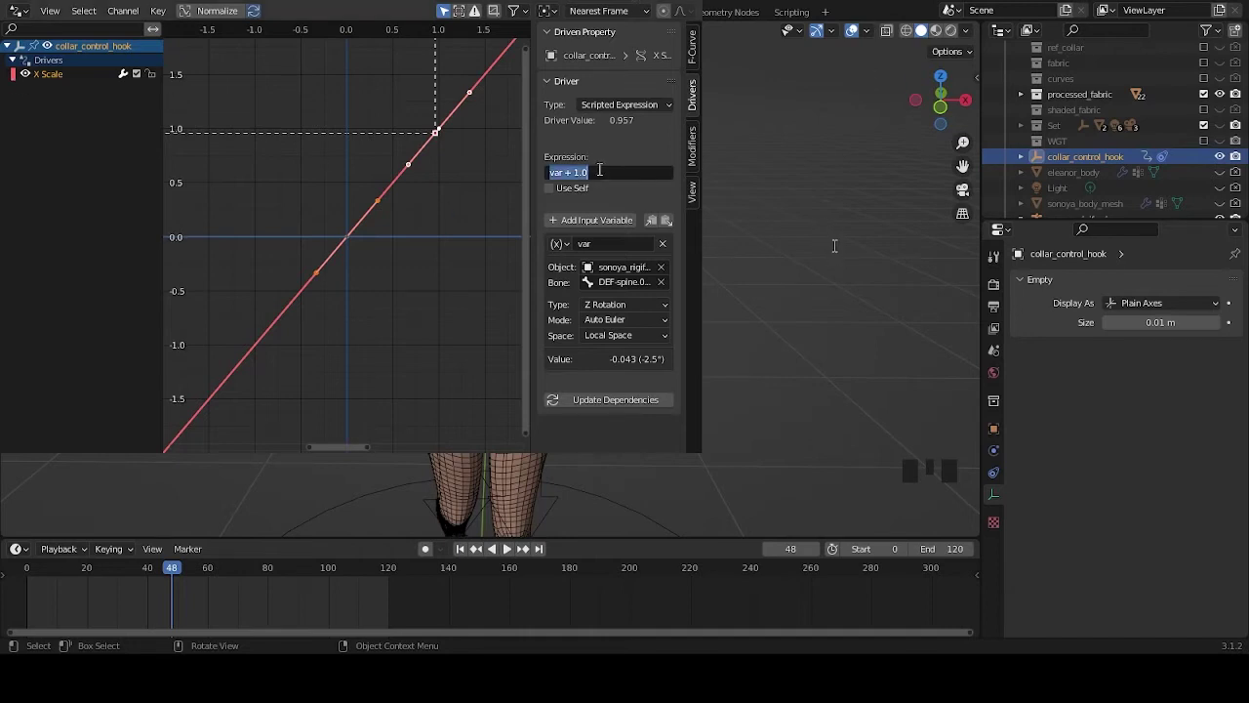
text(1-var)
key(Return)
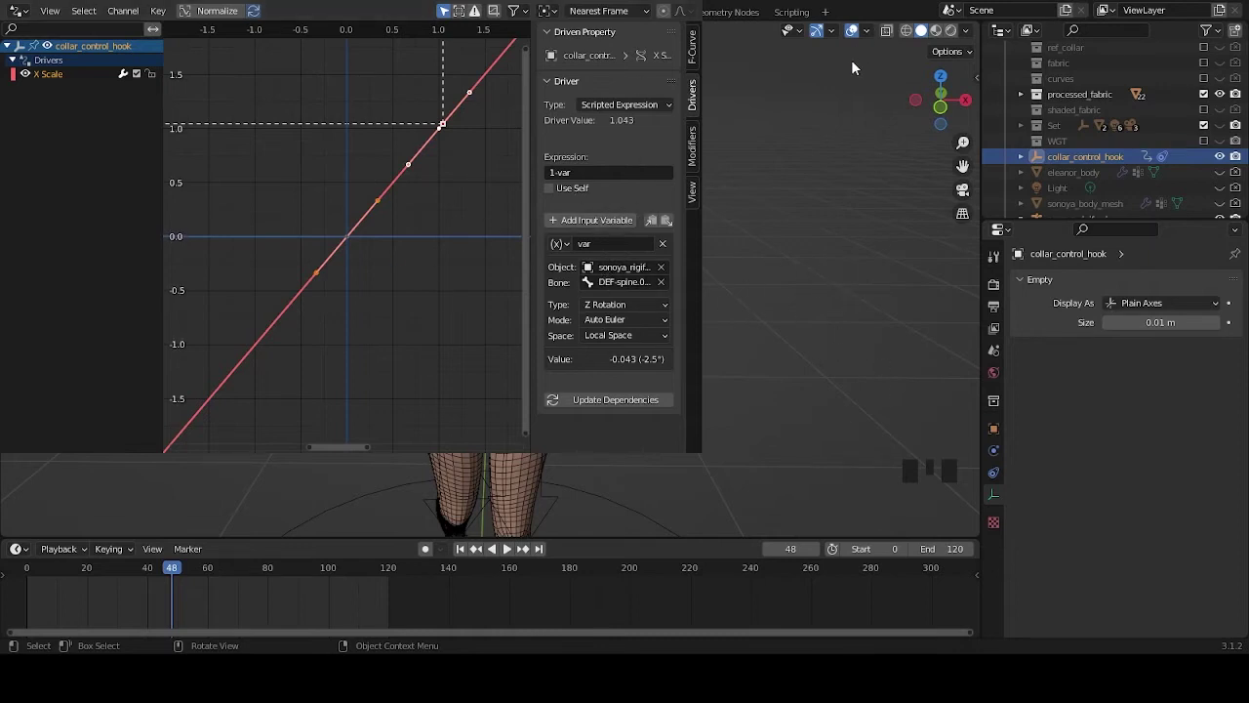
Wrap the variable in an absolute value so the X Scale driver's expression reads 1-abs(var).
middle_drag(829, 293, 891, 280)
mouse_move(546, 508)
middle_down()
mouse_move(498, 535)
mouse_move(557, 530)
middle_up()
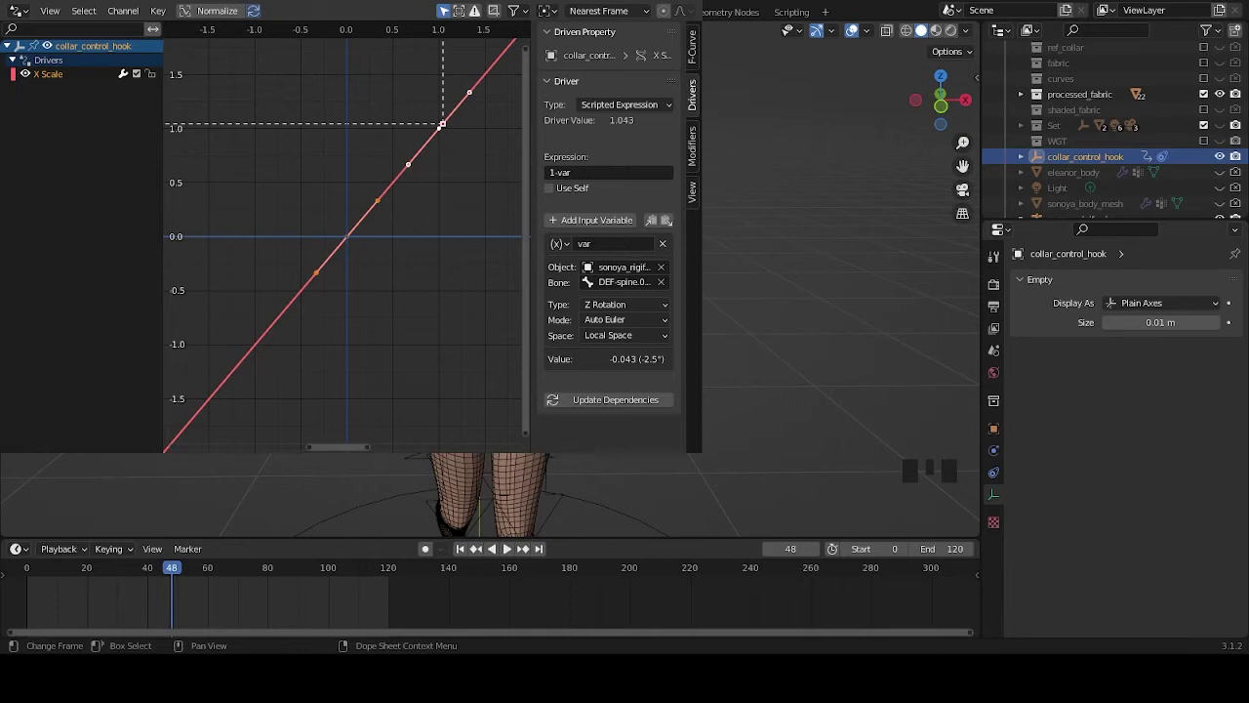
click(559, 172)
click(556, 173)
click(580, 174)
click(556, 175)
text(ab)
text(s(var))
key(Return)
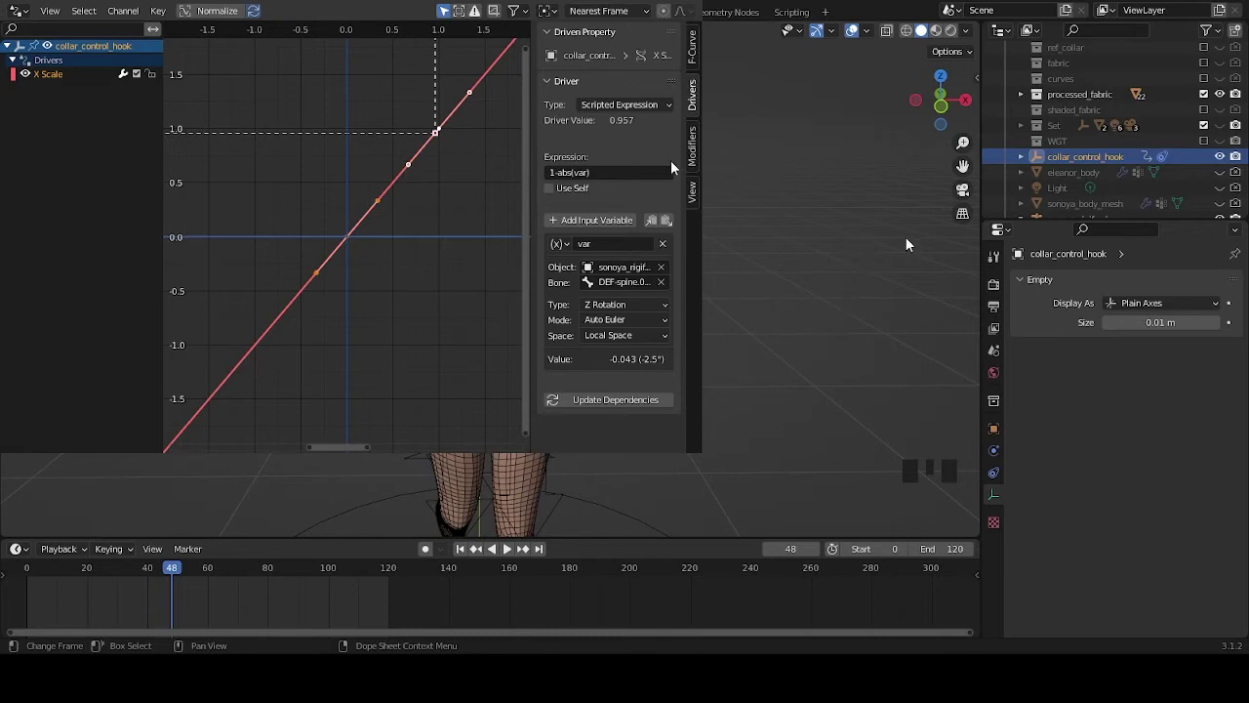
Multiply the variable by pi so the X Scale driver's expression reads 1-abs(var*pi).
click(585, 172)
text(*pi)
key(Return)
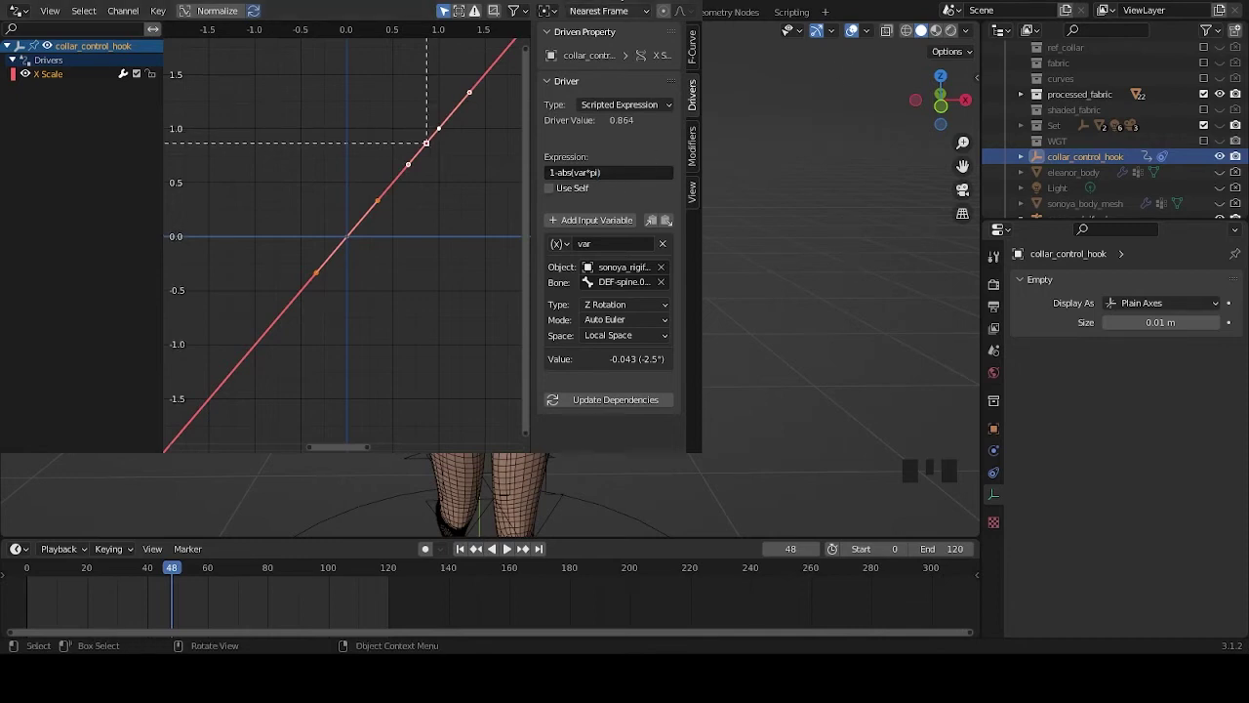
Return to frame 0, select shirt_body, and add a new cache to its cloth physics.
middle_drag(605, 503, 606, 477)
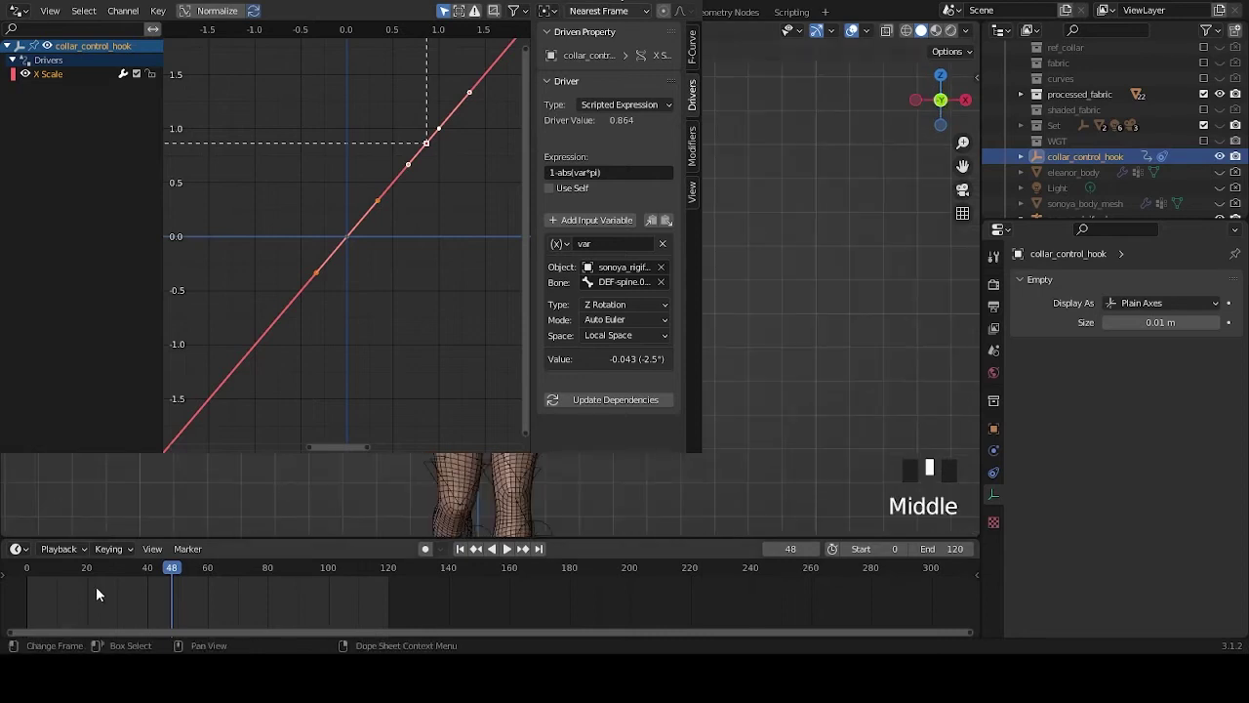
drag(30, 576, 2, 571)
click(476, 493)
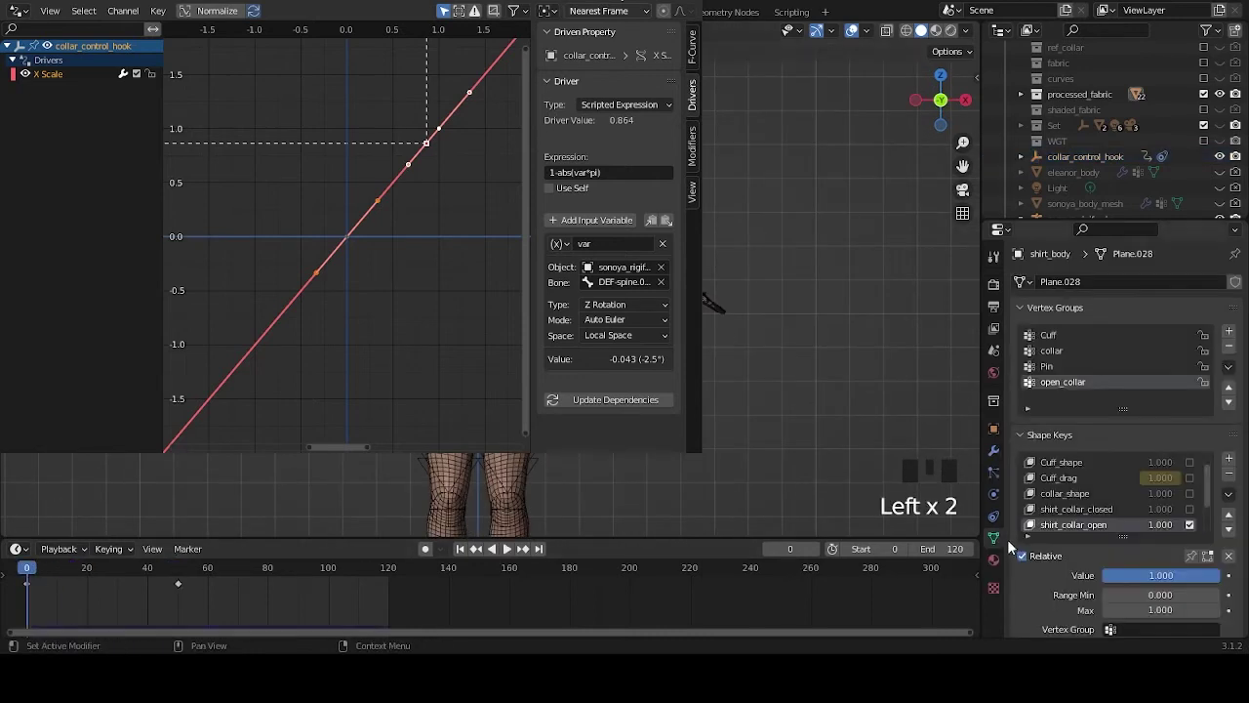
click(993, 517)
click(994, 494)
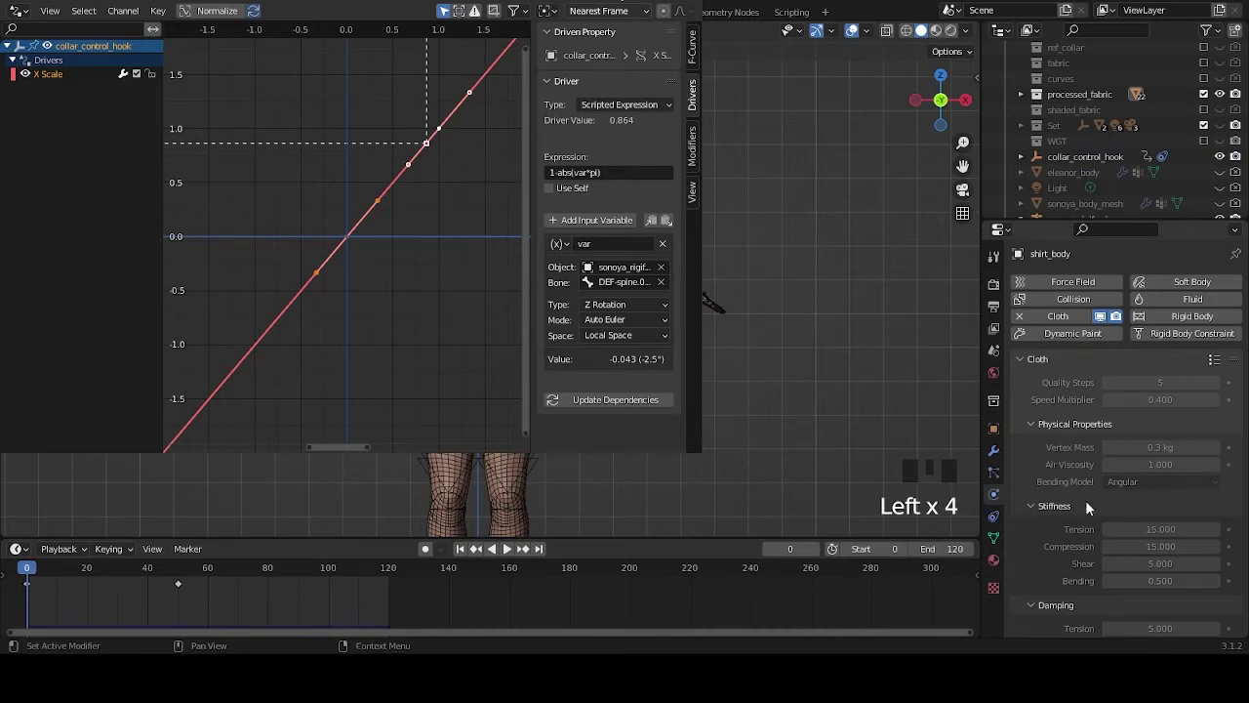
scroll(1094, 518, down, 5)
scroll(1094, 516, down, 14)
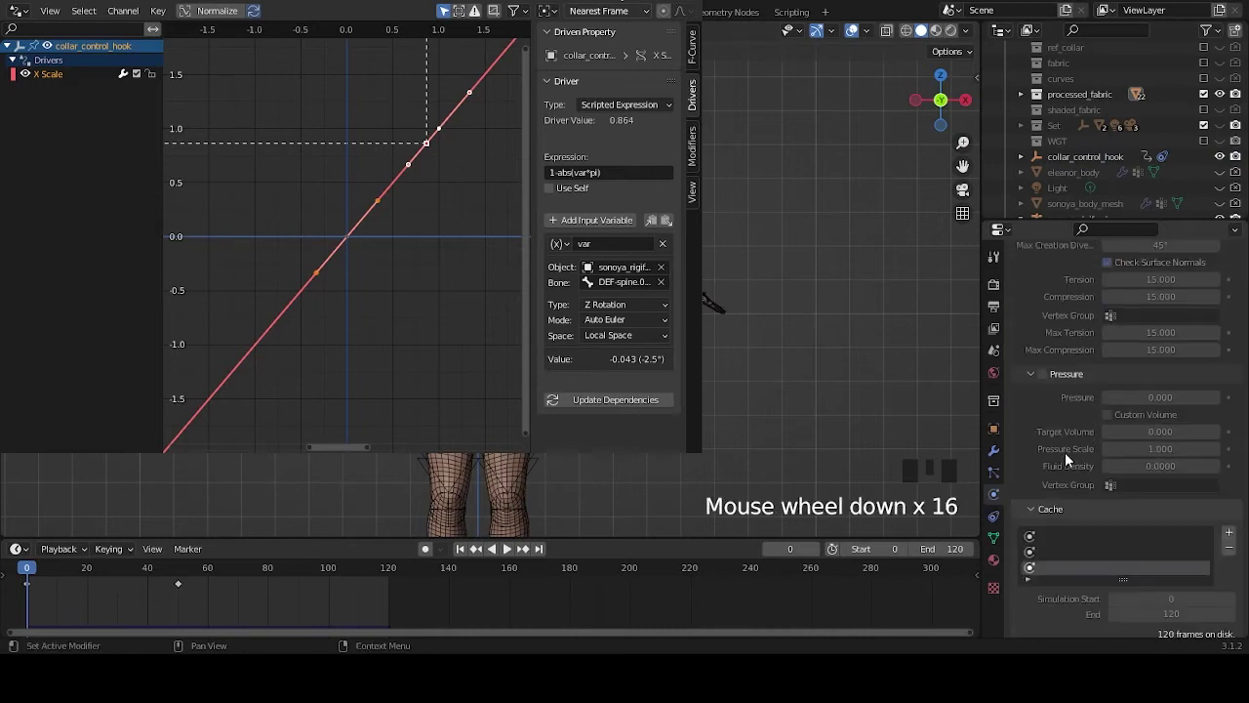
click(1228, 439)
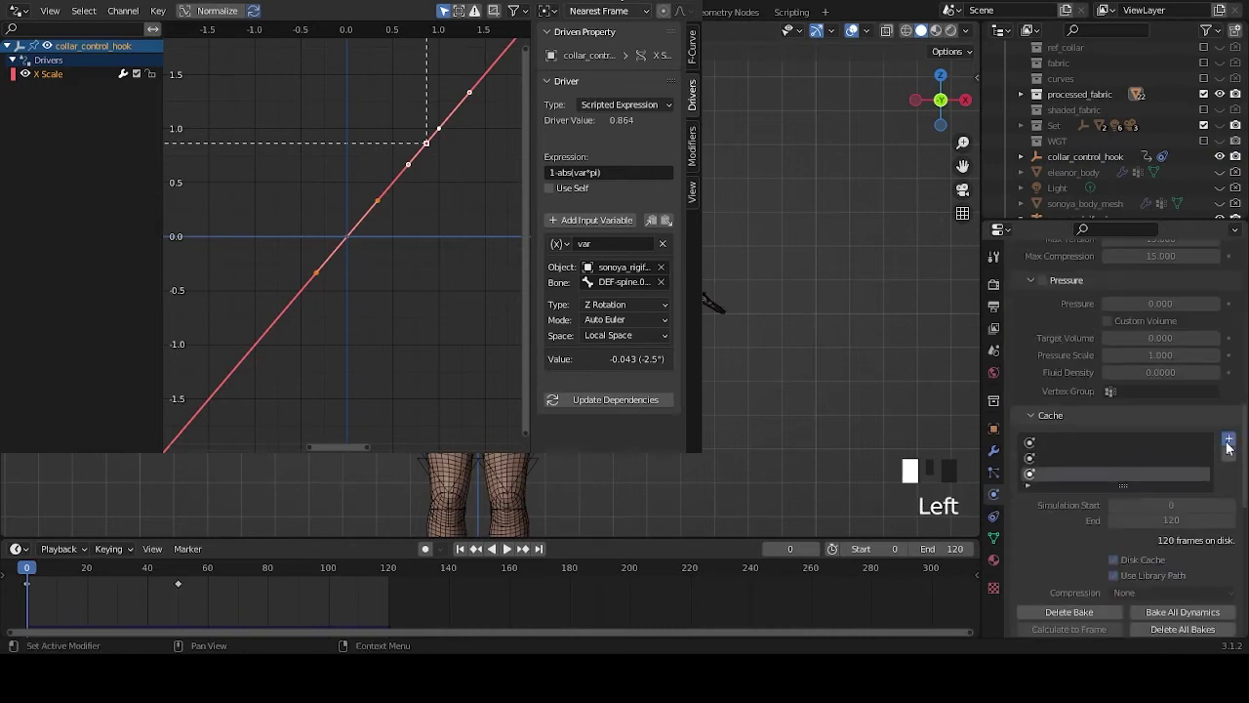
Bake the new cloth cache for frames 0 to 120 with Disk Cache enabled.
double_click(1187, 520)
text(0)
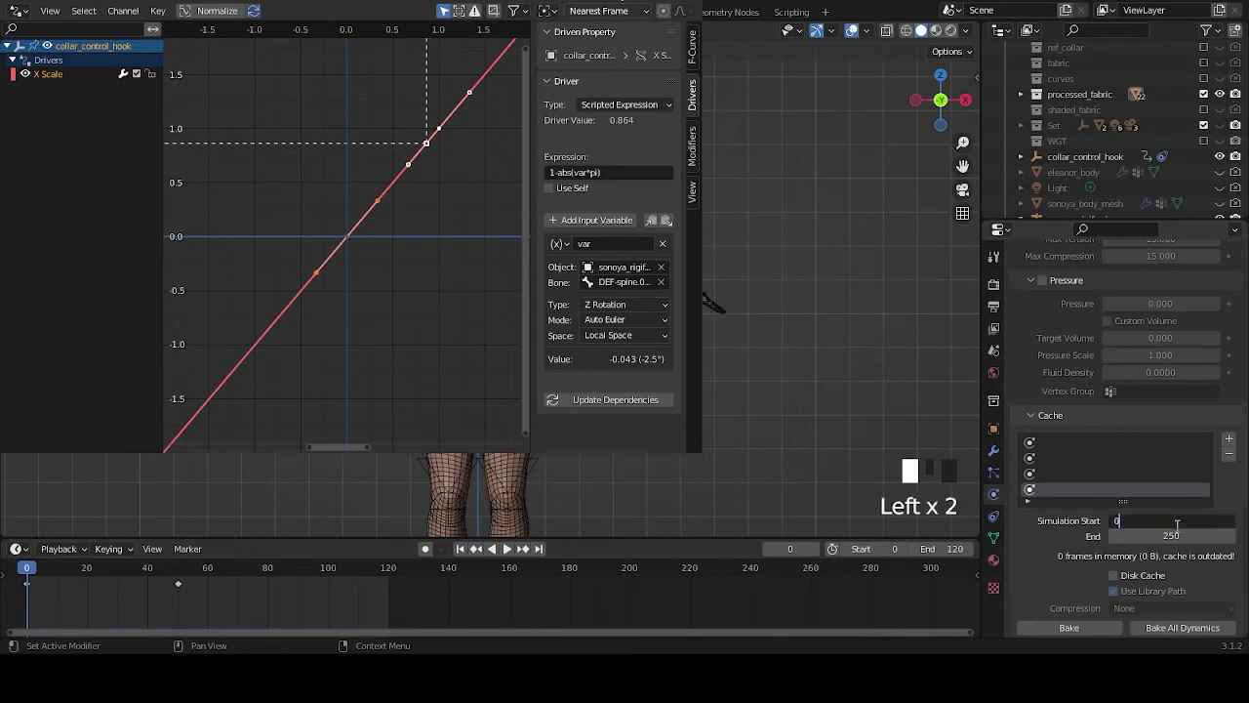
key(Tab)
text(120)
key(Return)
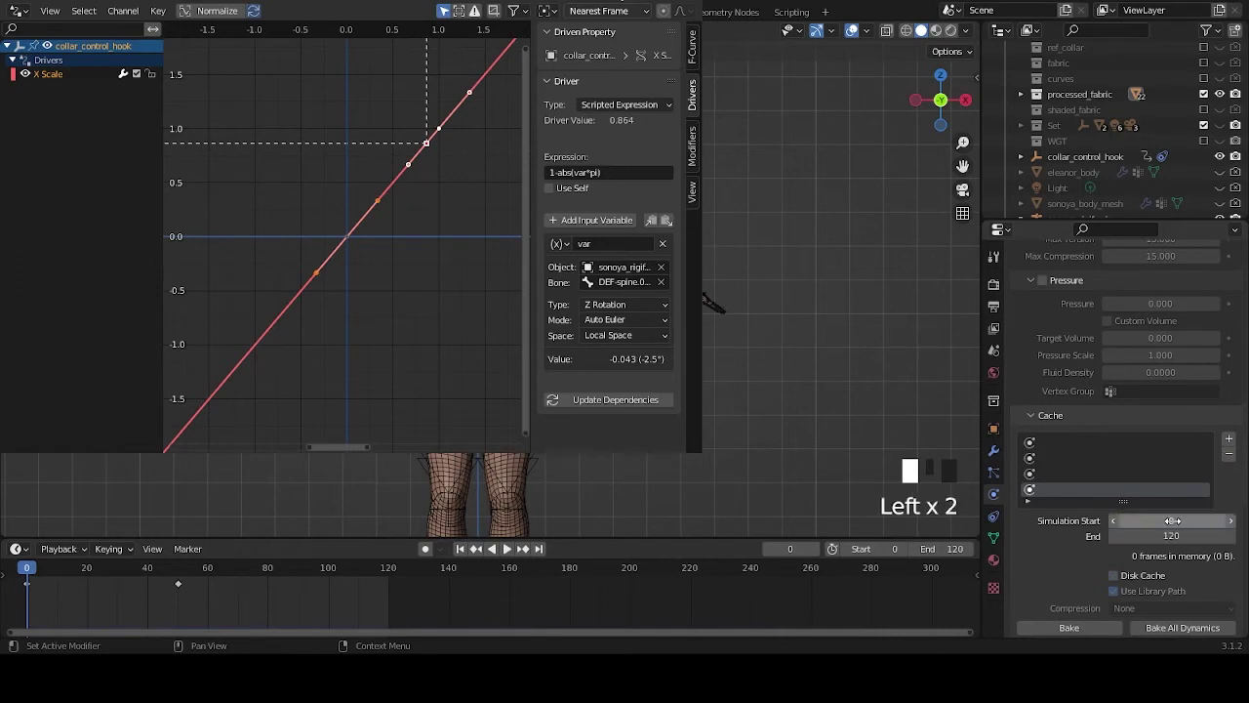
click(1153, 577)
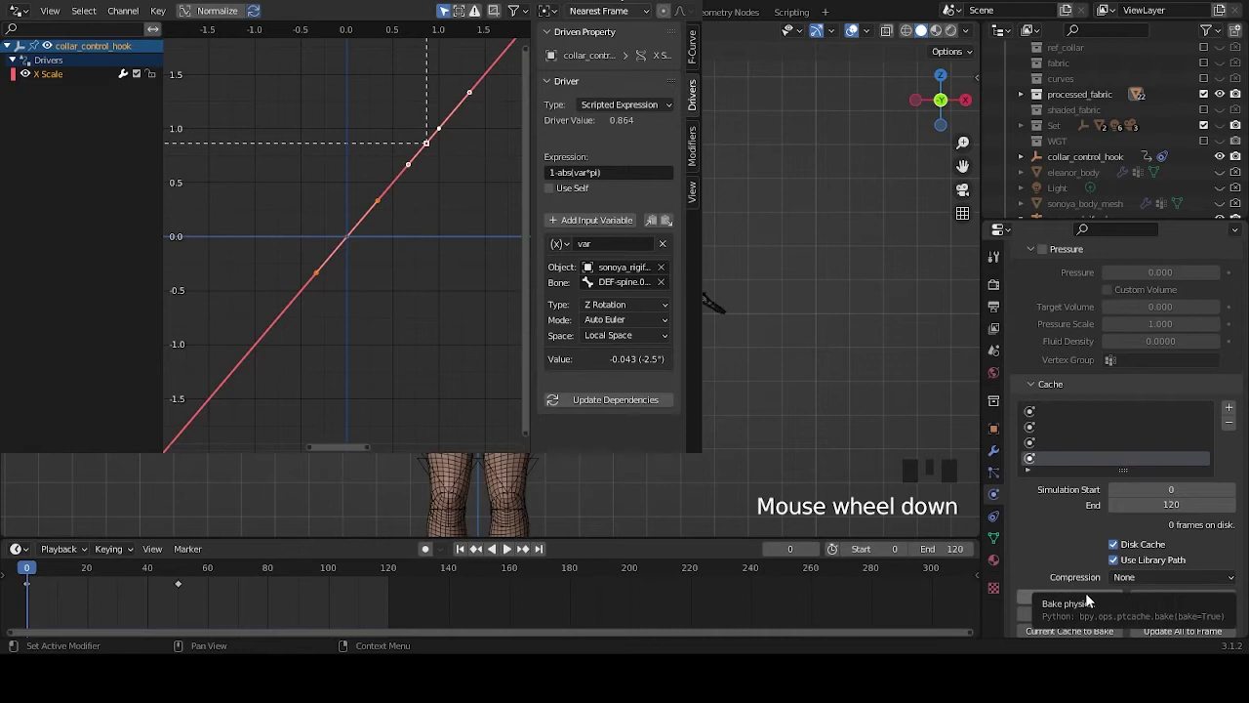
click(1086, 592)
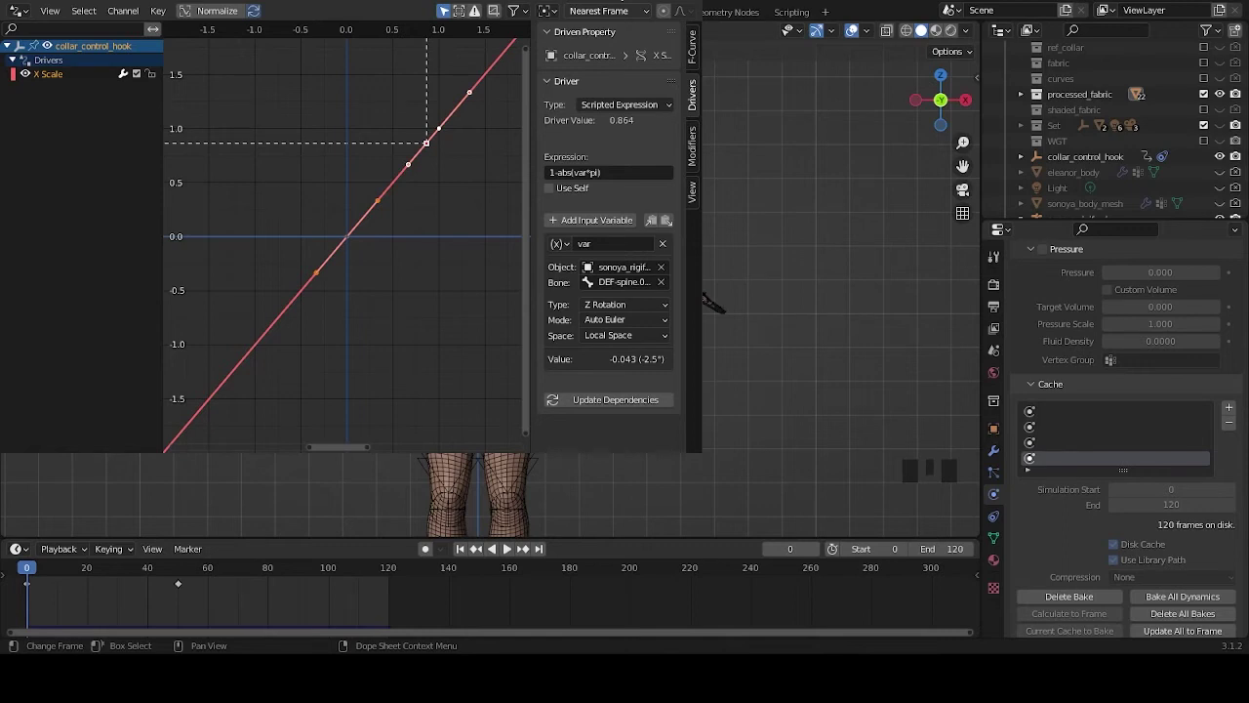
click(714, 305)
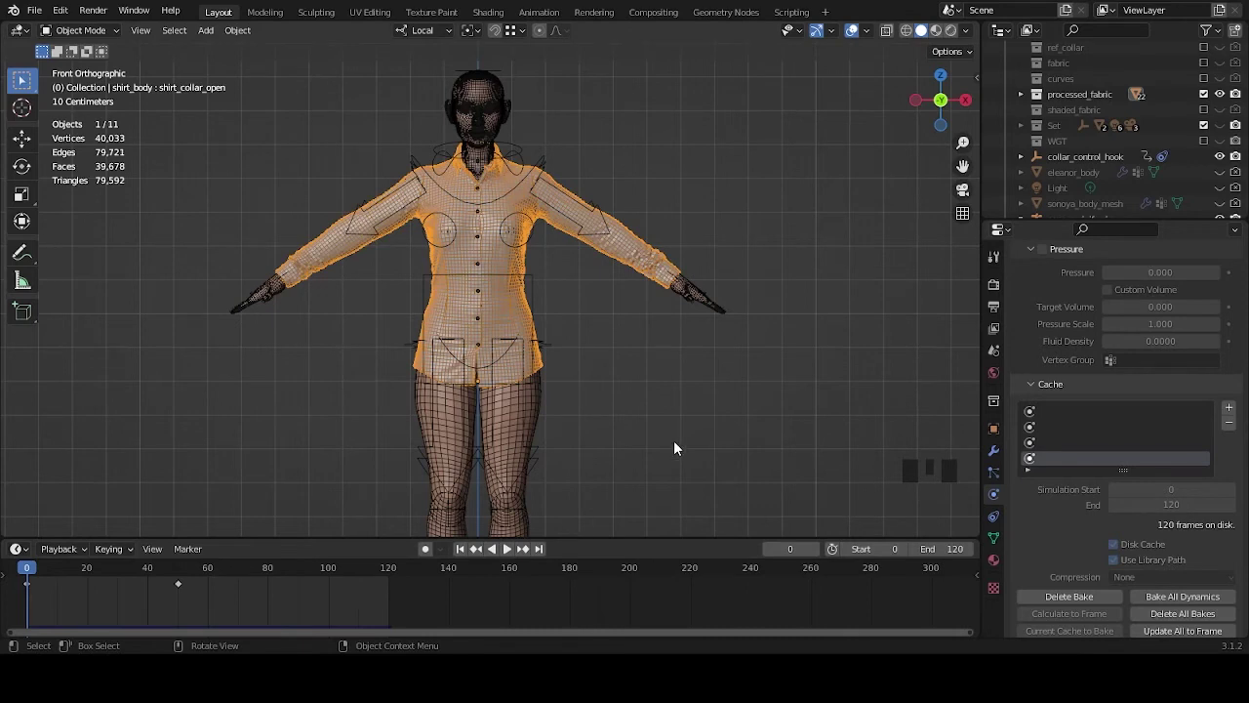
Deselect the shirt and hide sonoya_rigify_rig in the viewport.
scroll(674, 441, down, 3)
shift+middle_drag(599, 430, 633, 404)
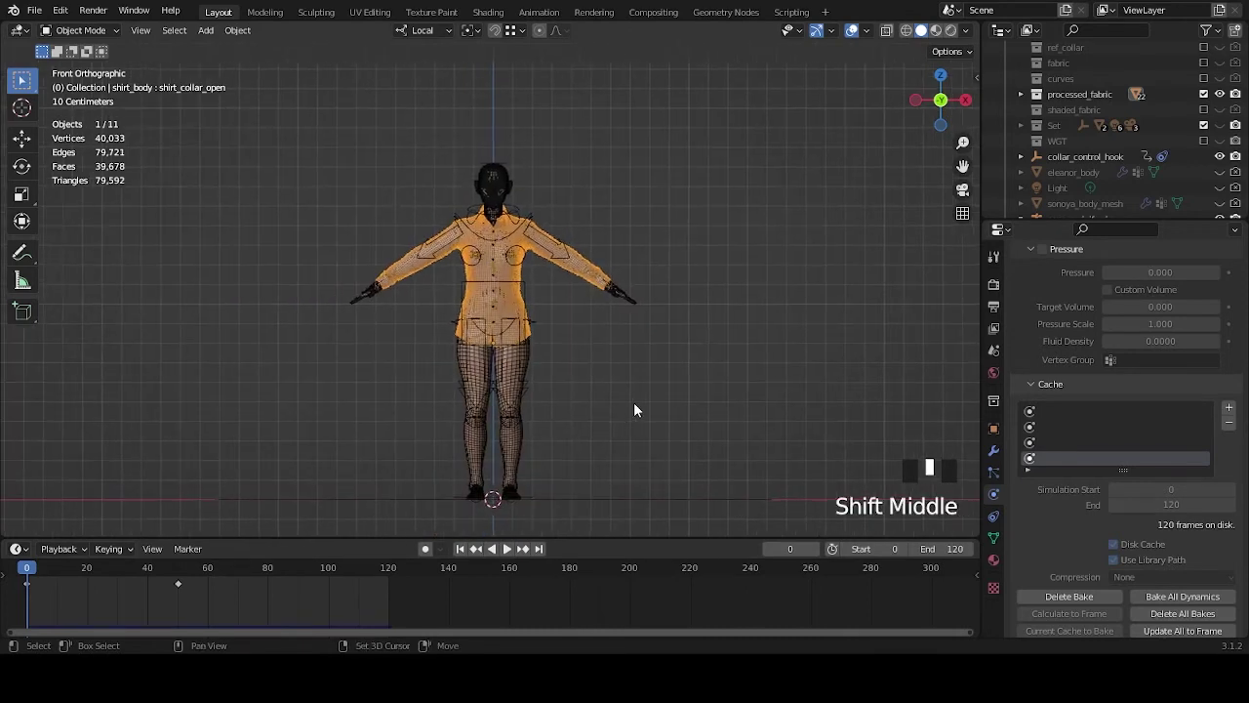
click(690, 446)
scroll(1191, 164, down, 3)
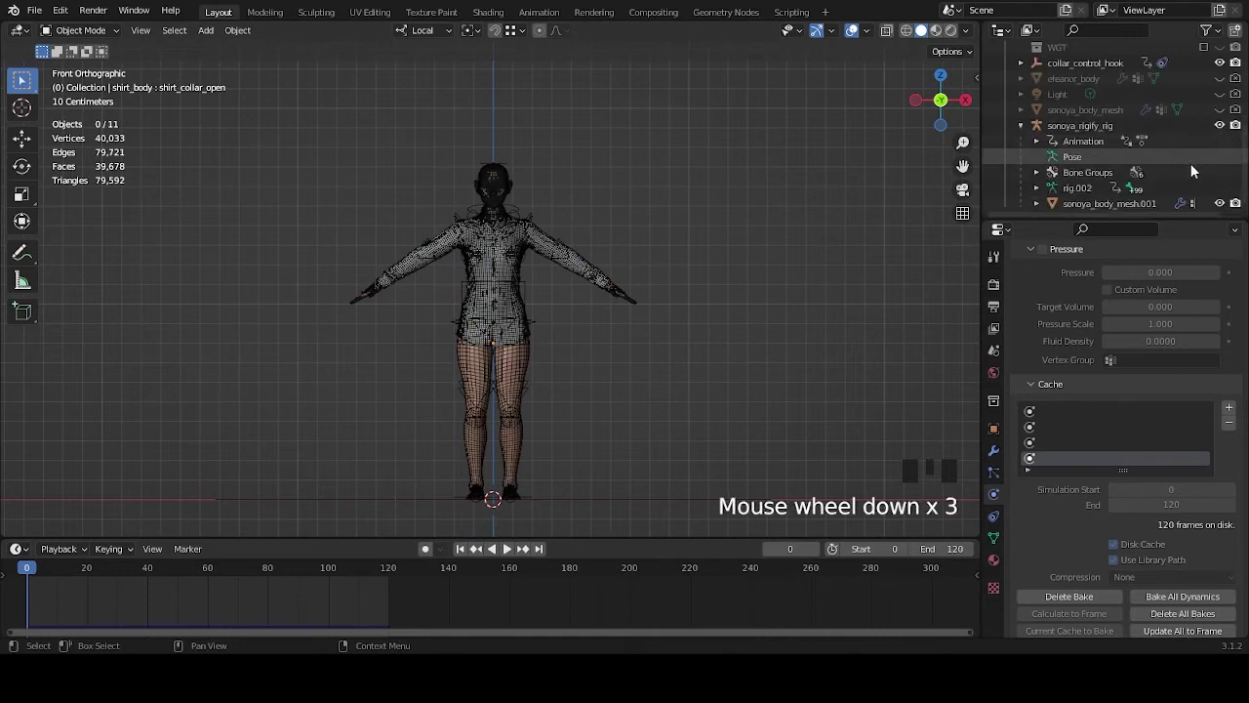
click(1022, 126)
click(1218, 203)
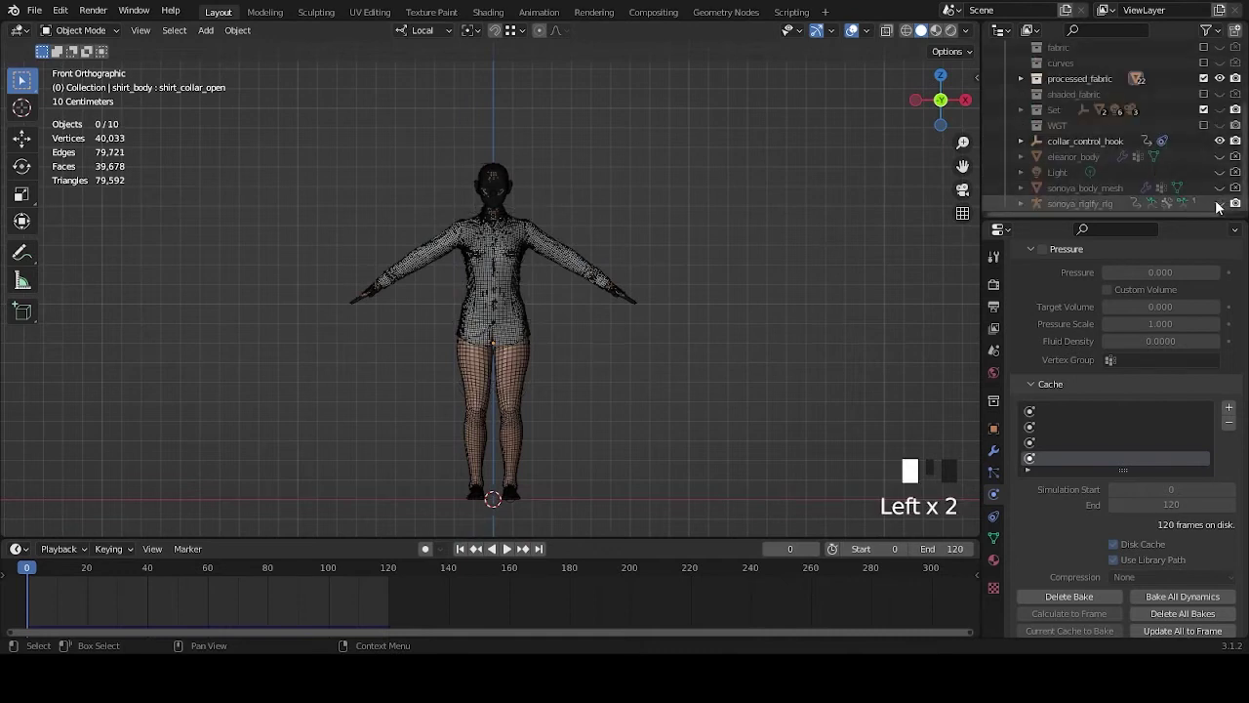
Play the baked shirt simulation and examine the collar's movement up close, stopping at frame 60.
scroll(613, 313, up, 3)
middle_drag(613, 313, 671, 320)
key(space)
scroll(658, 326, up, 2)
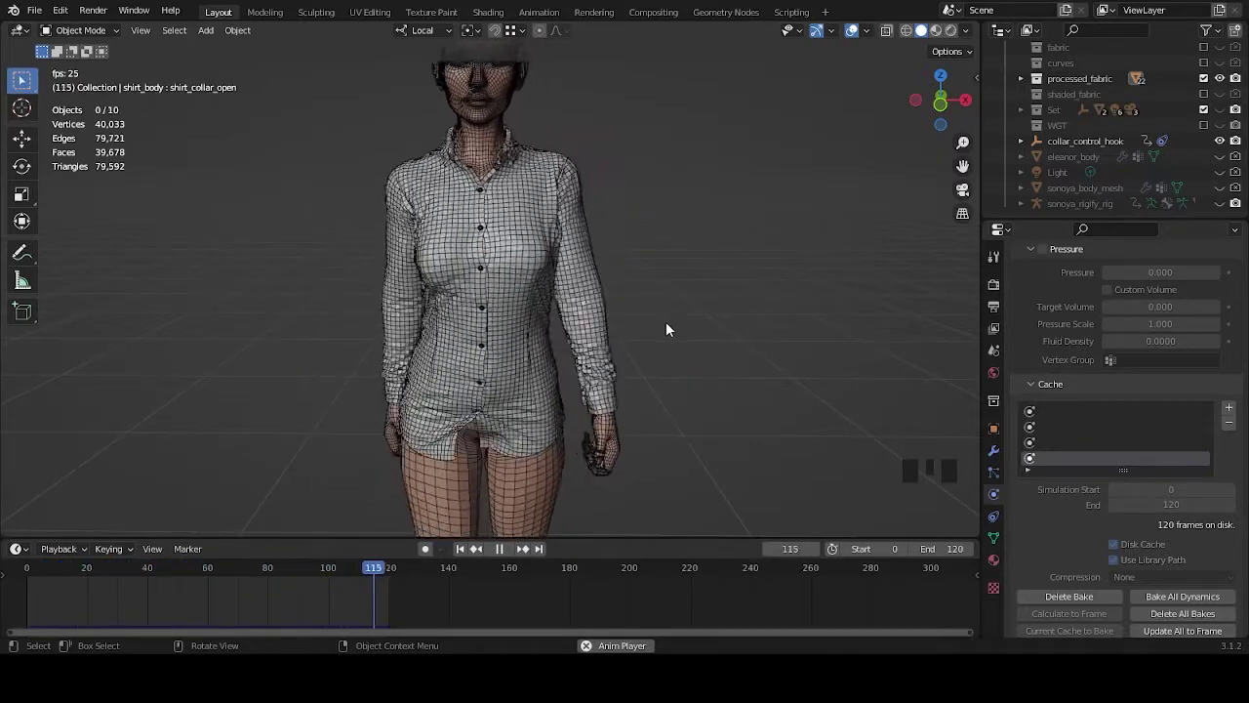
shift+middle_drag(674, 228, 681, 323)
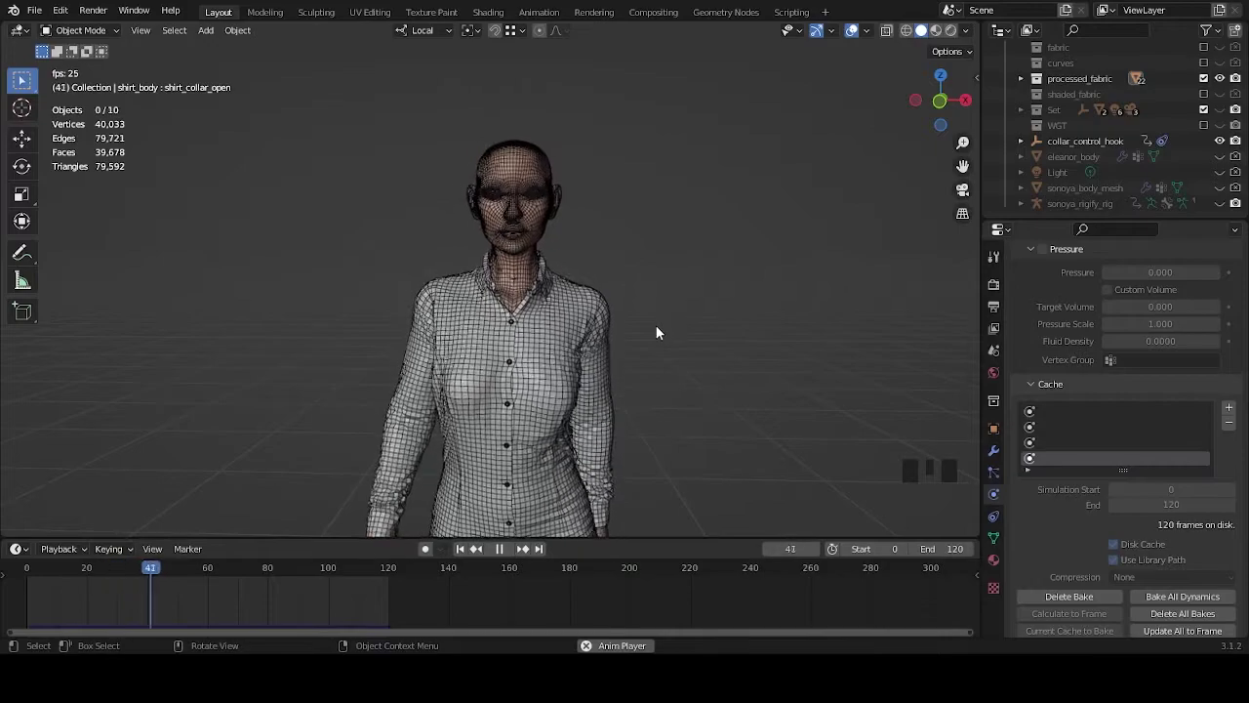
scroll(654, 327, up, 3)
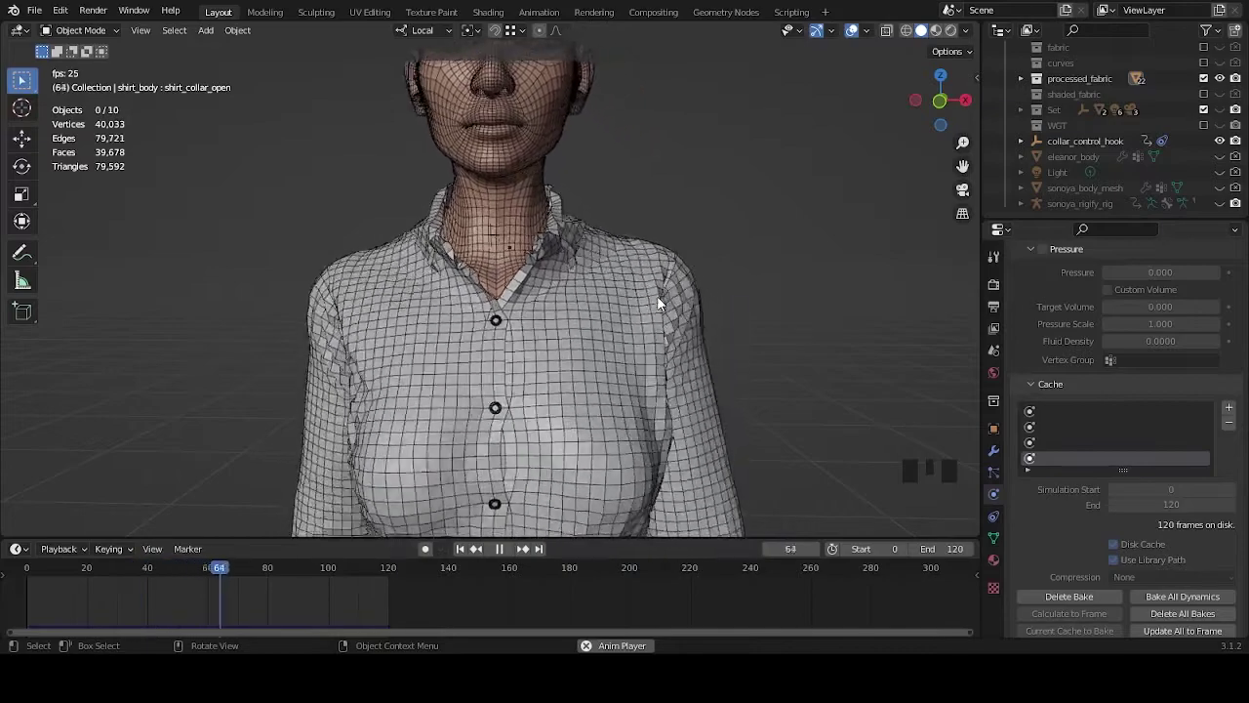
middle_drag(656, 296, 680, 348)
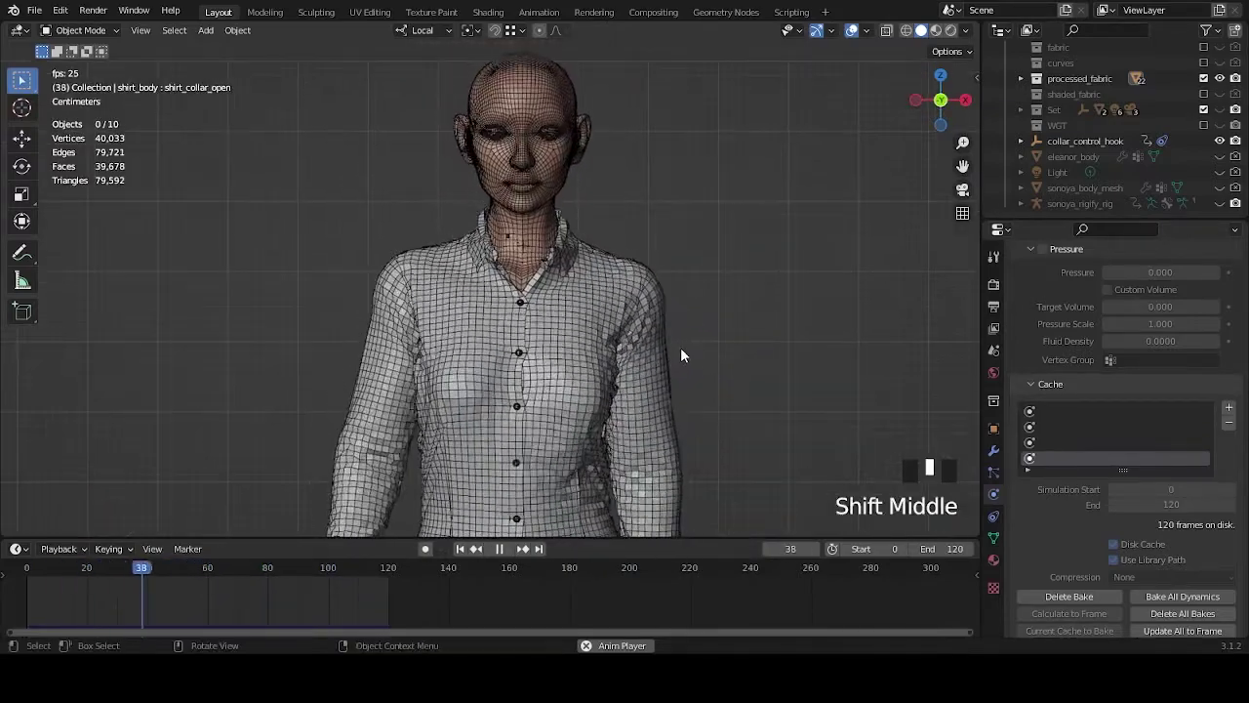
key(space)
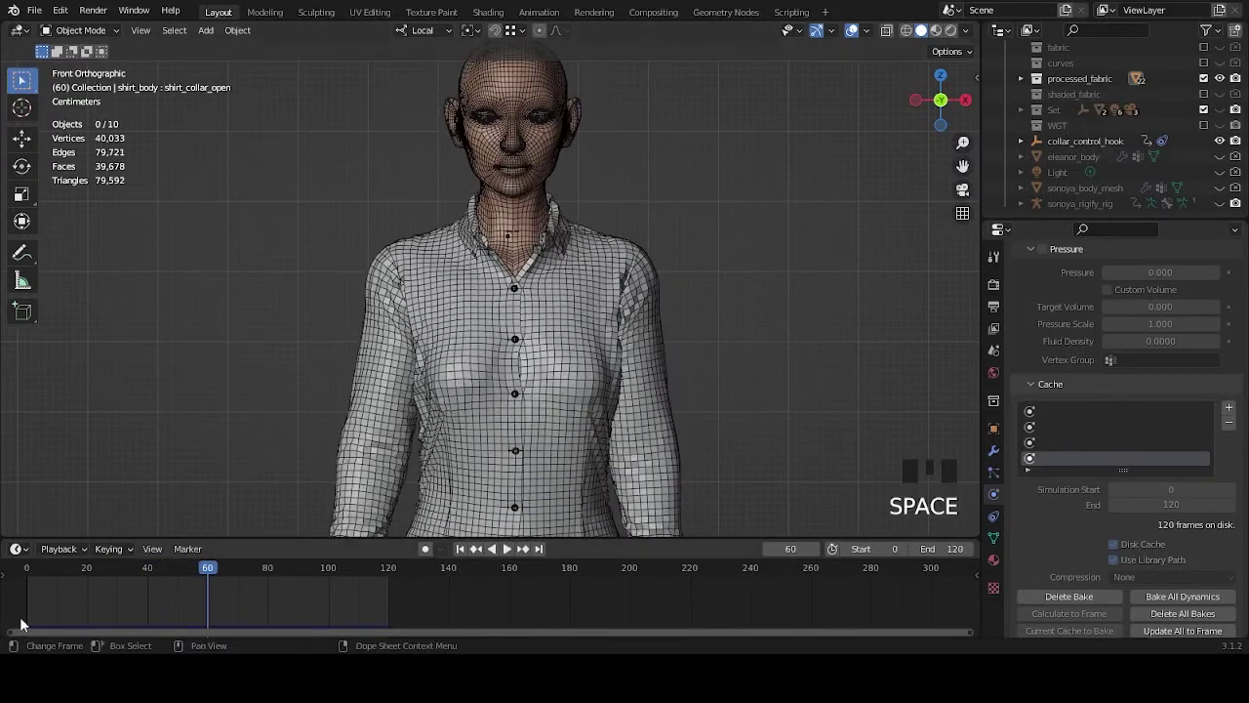
Return to frame 0, activate the shirt's third cloth cache, and play it to examine how the collar moves.
click(27, 574)
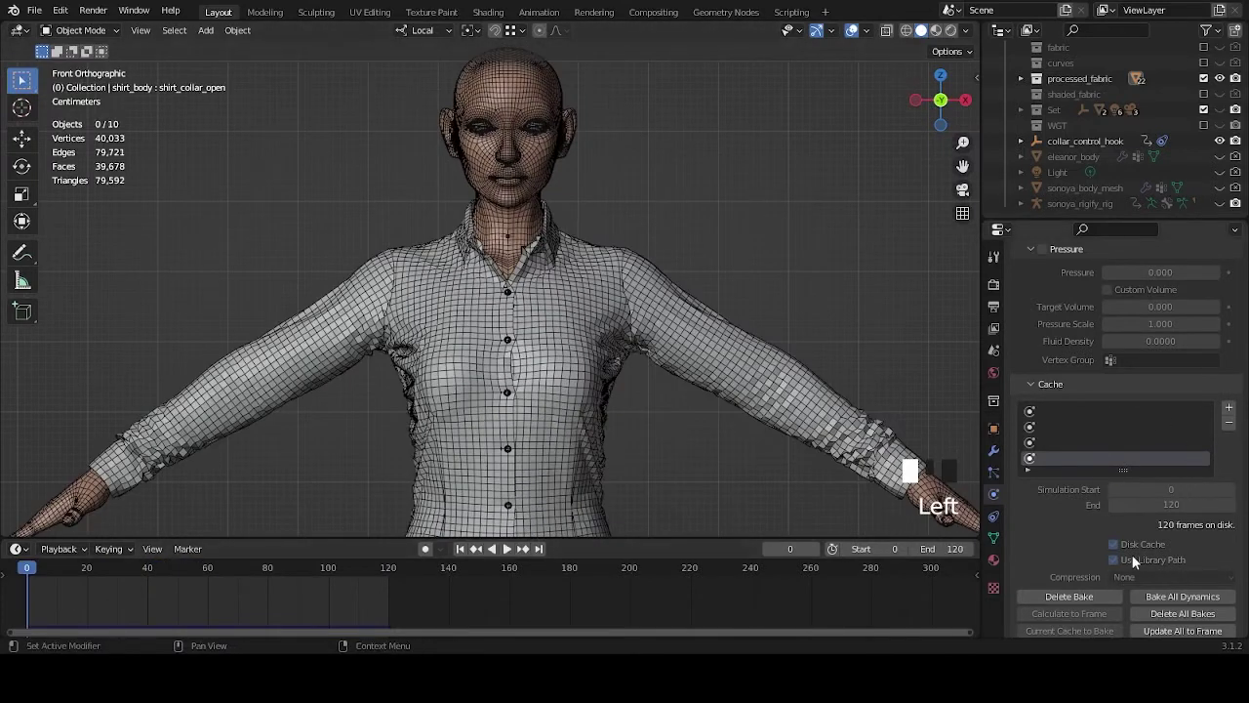
click(1074, 442)
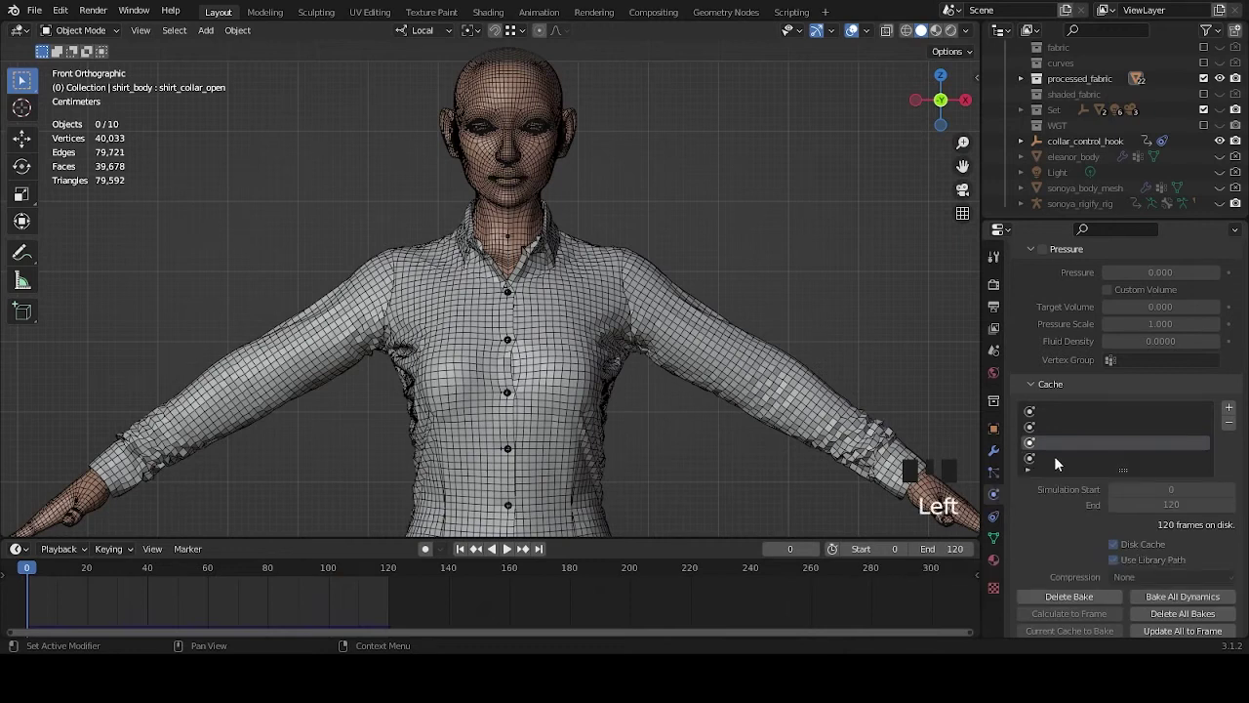
click(1071, 458)
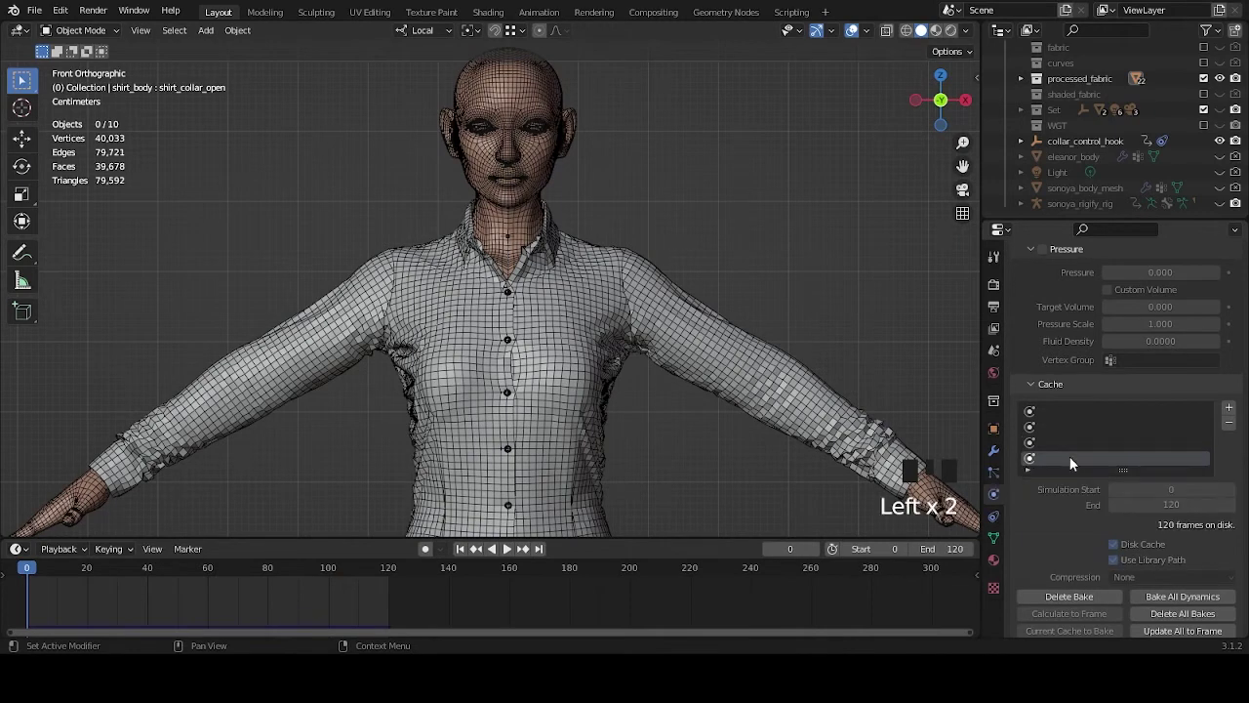
click(1051, 442)
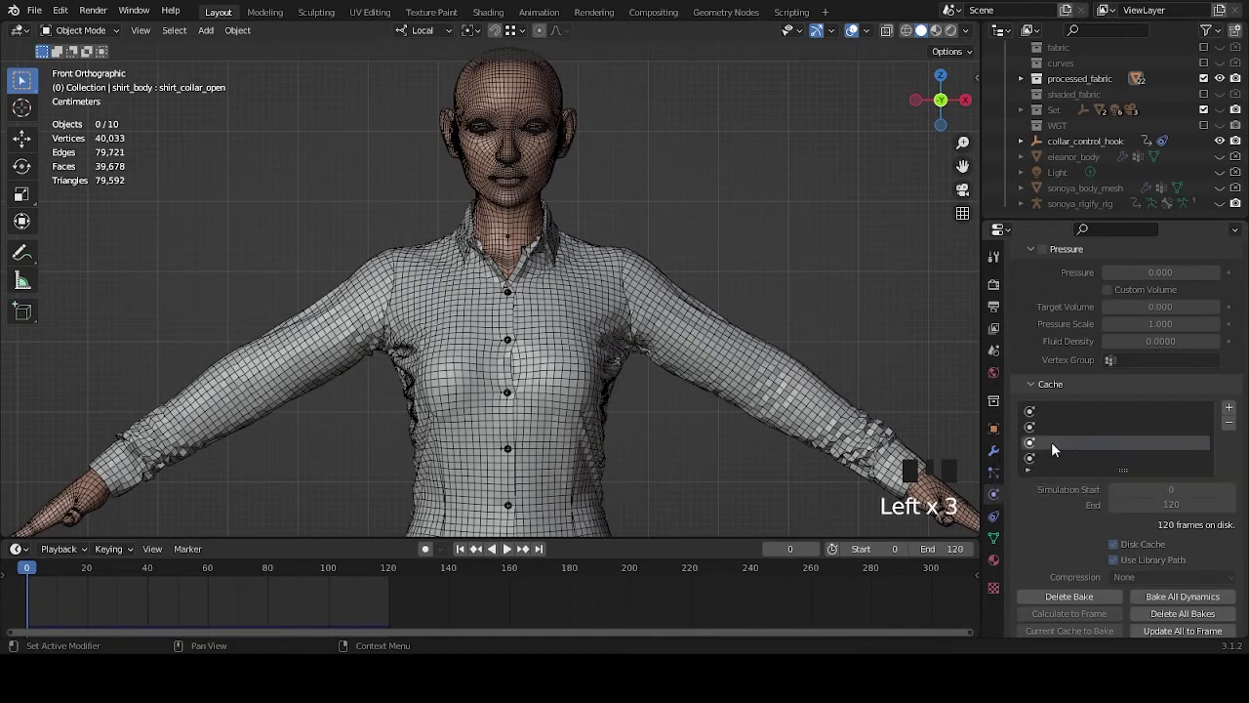
key(space)
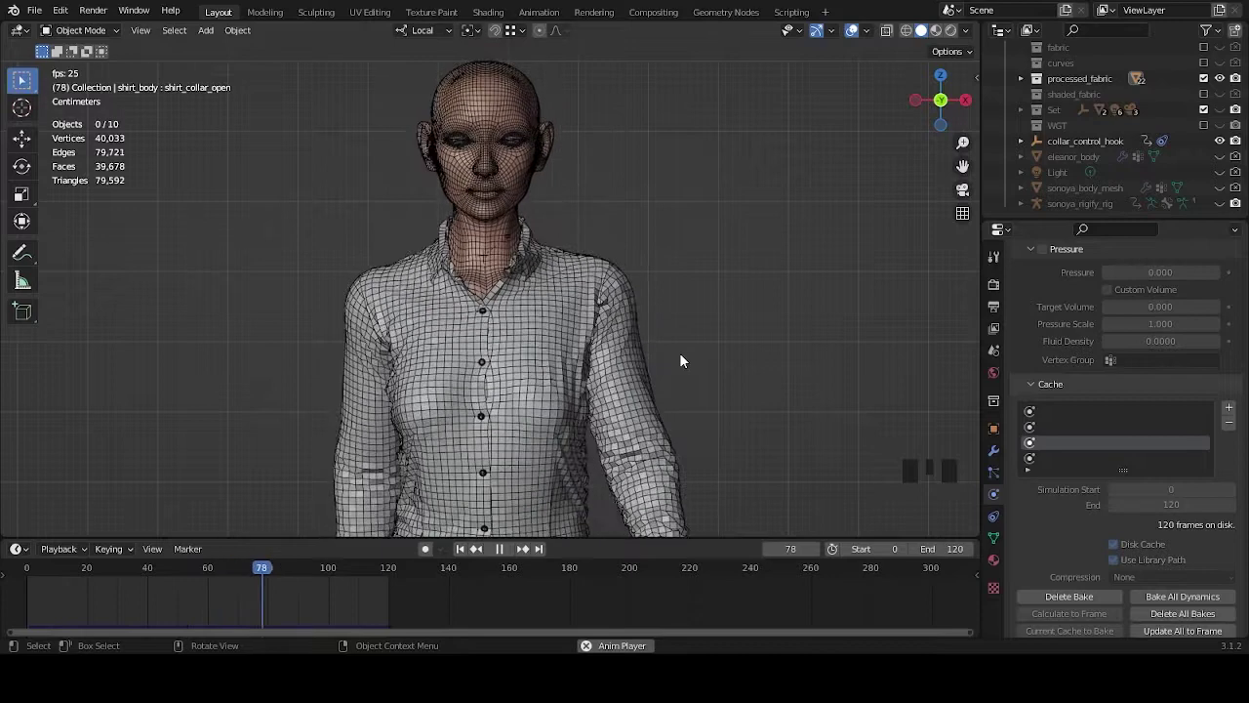
key(space)
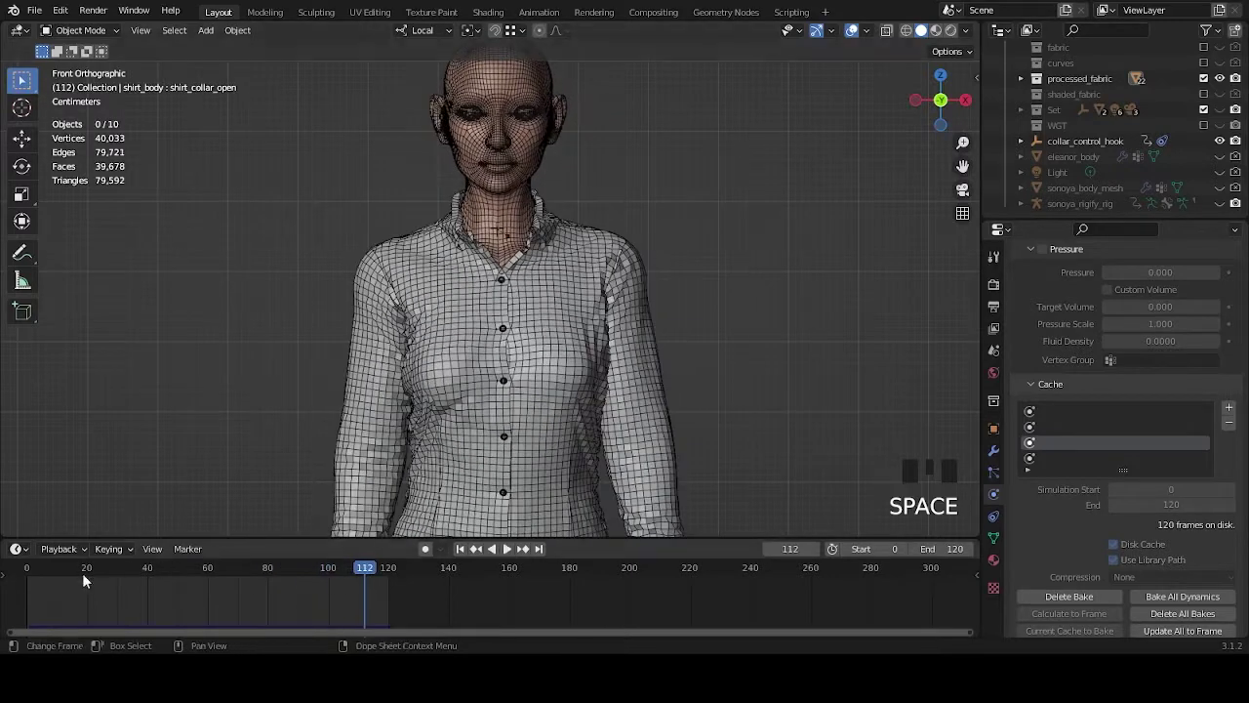
From frame 0, play the fourth cloth cache to compare the collar's movement, and return to frame 0.
key(shift+Left)
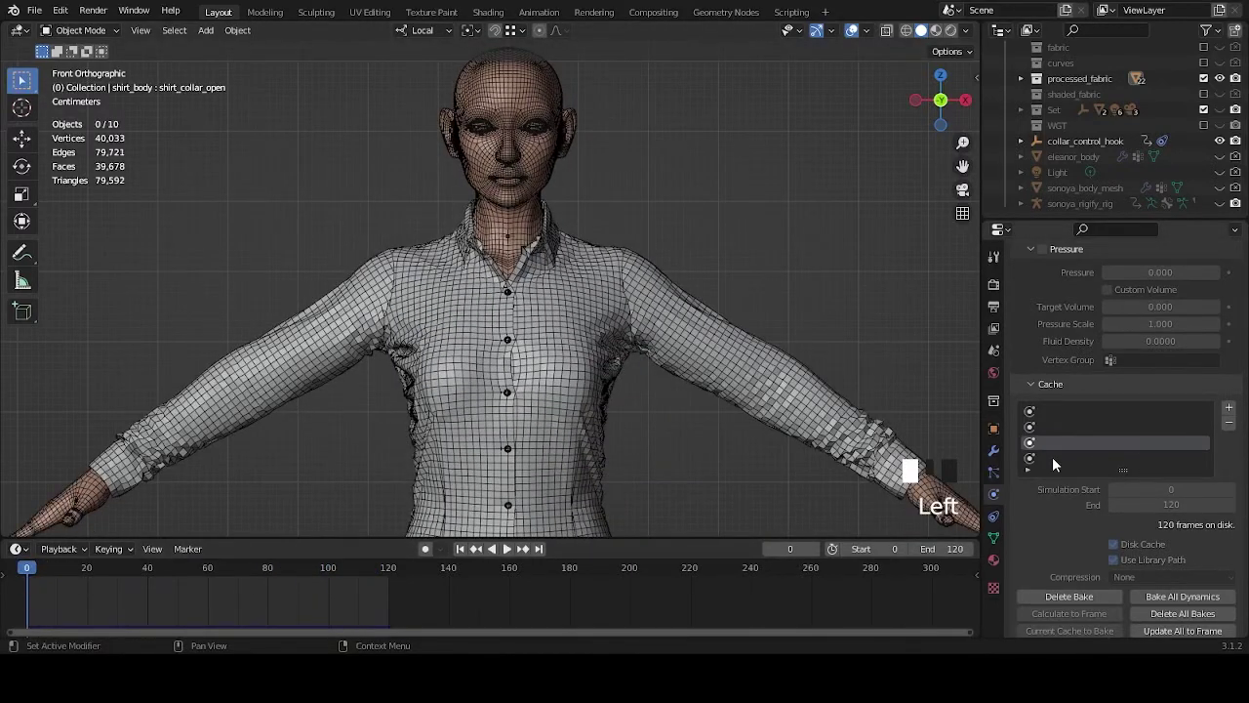
click(1053, 457)
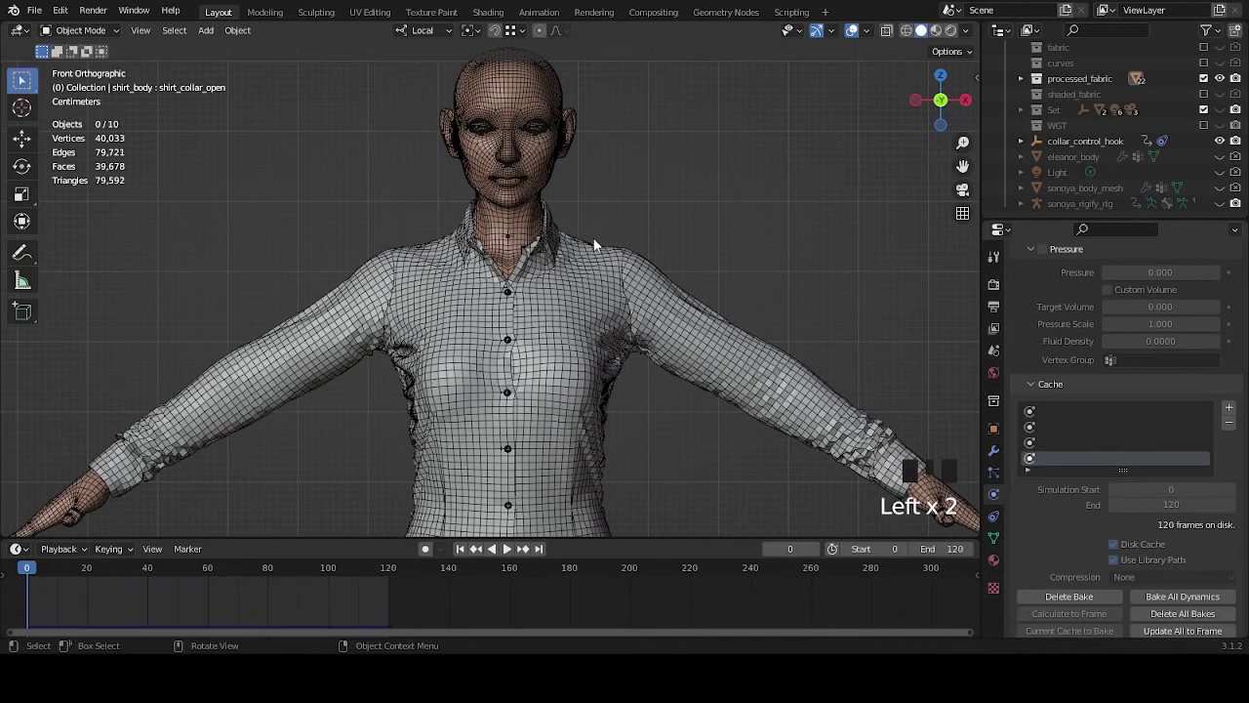
key(space)
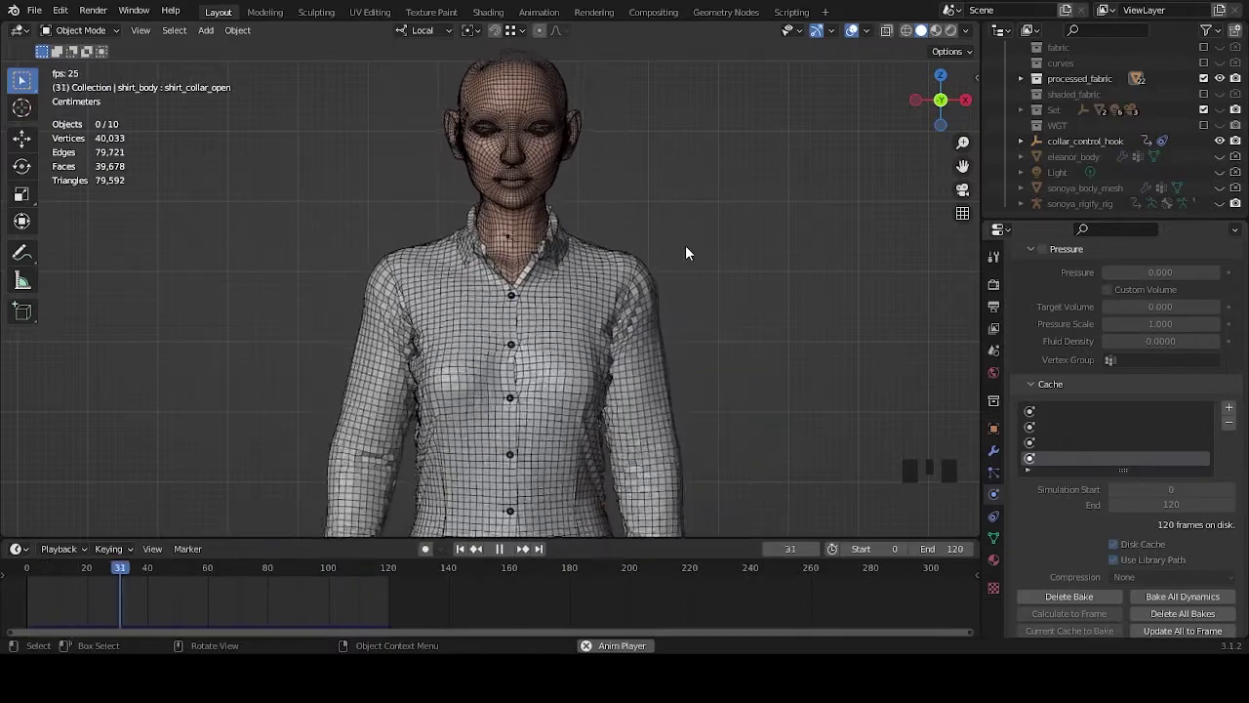
scroll(587, 294, up, 3)
middle_drag(587, 294, 760, 303)
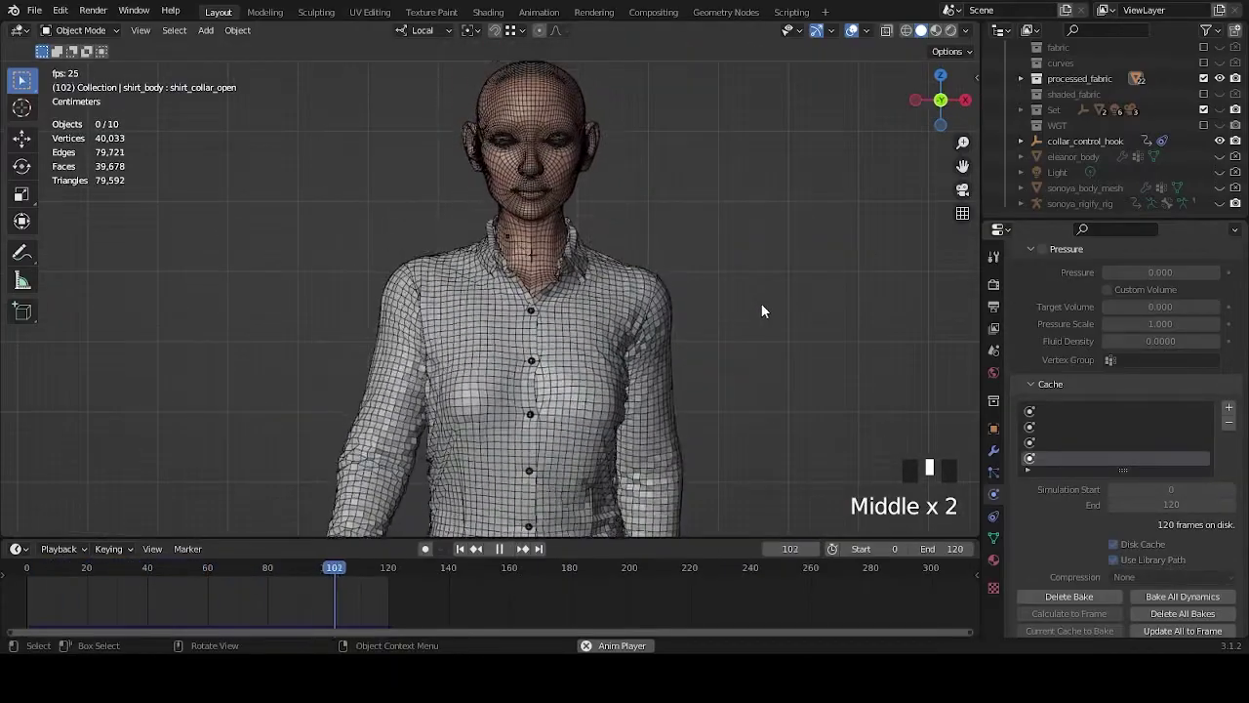
scroll(763, 308, down, 3)
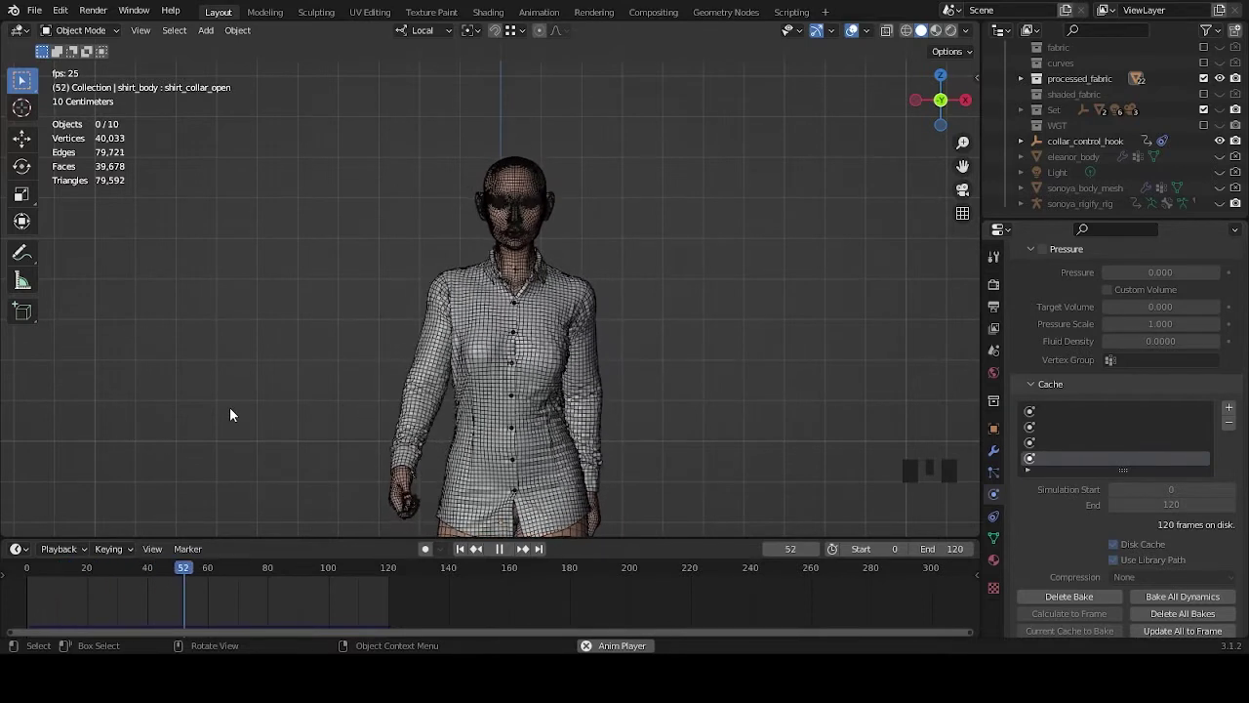
key(space)
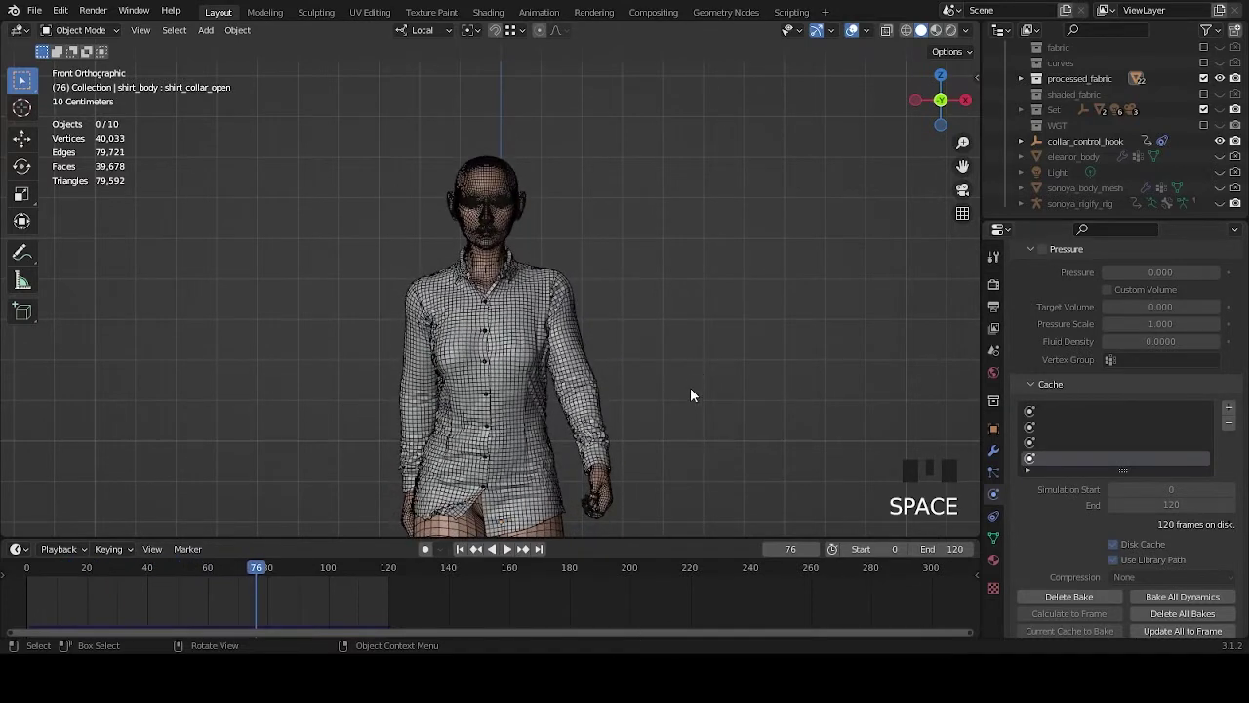
key(shift+Left)
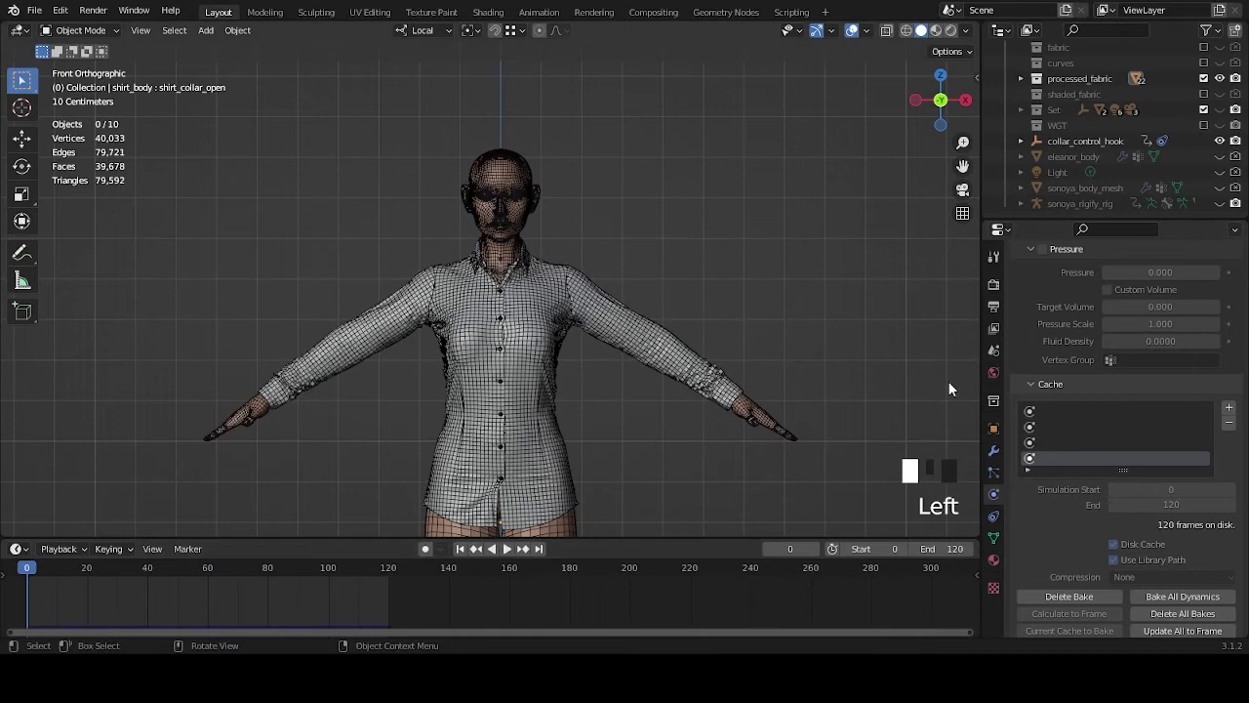
Show sonoya_rigify_rig in the viewport and select it.
middle_drag(710, 241, 719, 207)
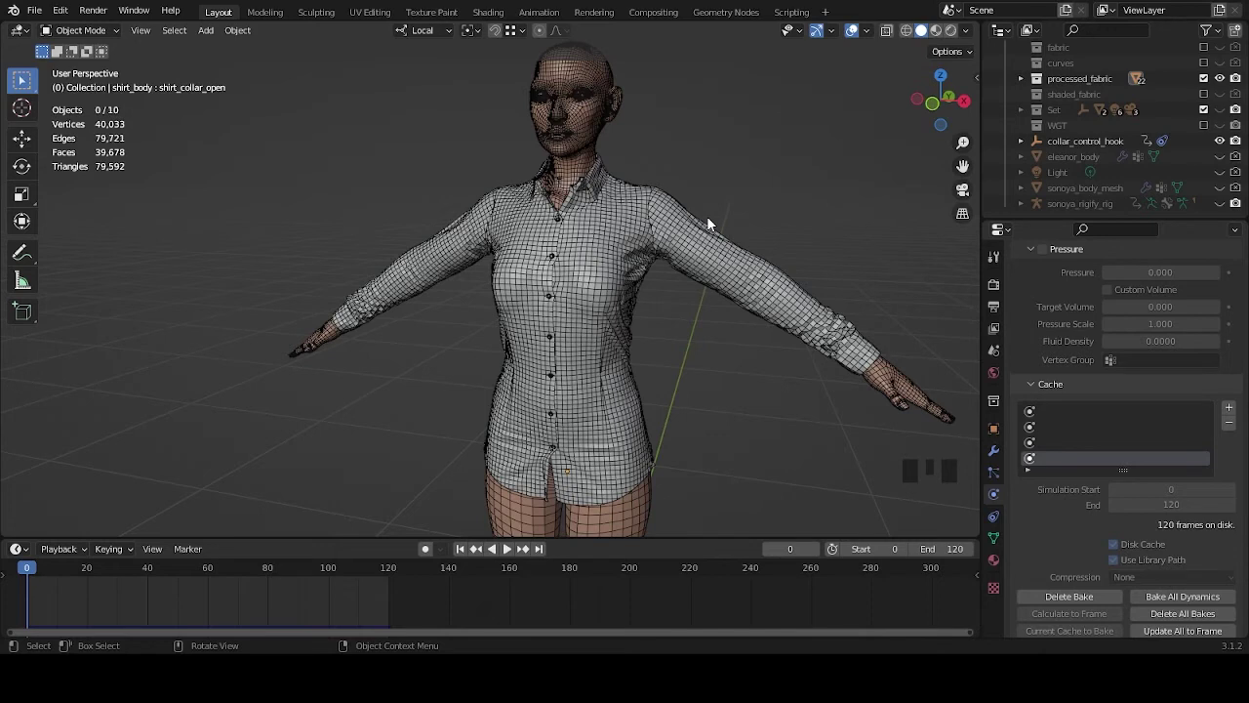
click(1220, 203)
middle_drag(719, 300, 758, 279)
shift+middle_drag(743, 183, 707, 207)
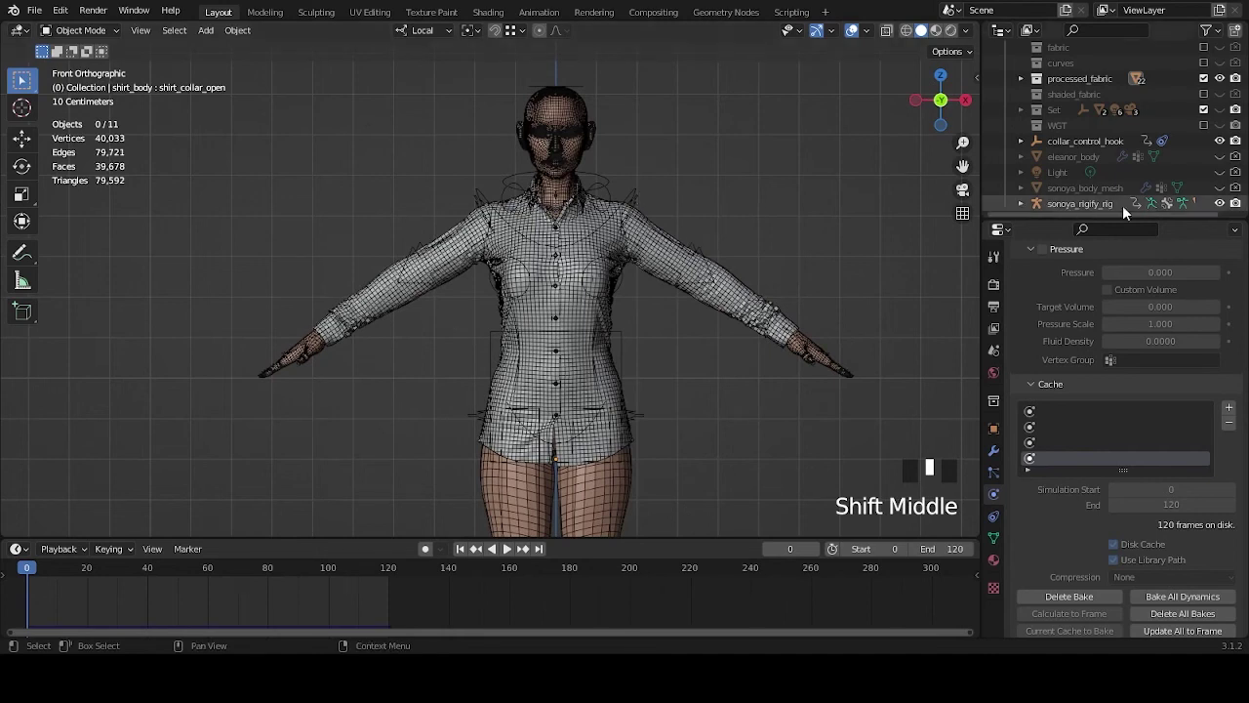
click(1220, 203)
click(1220, 203)
click(633, 196)
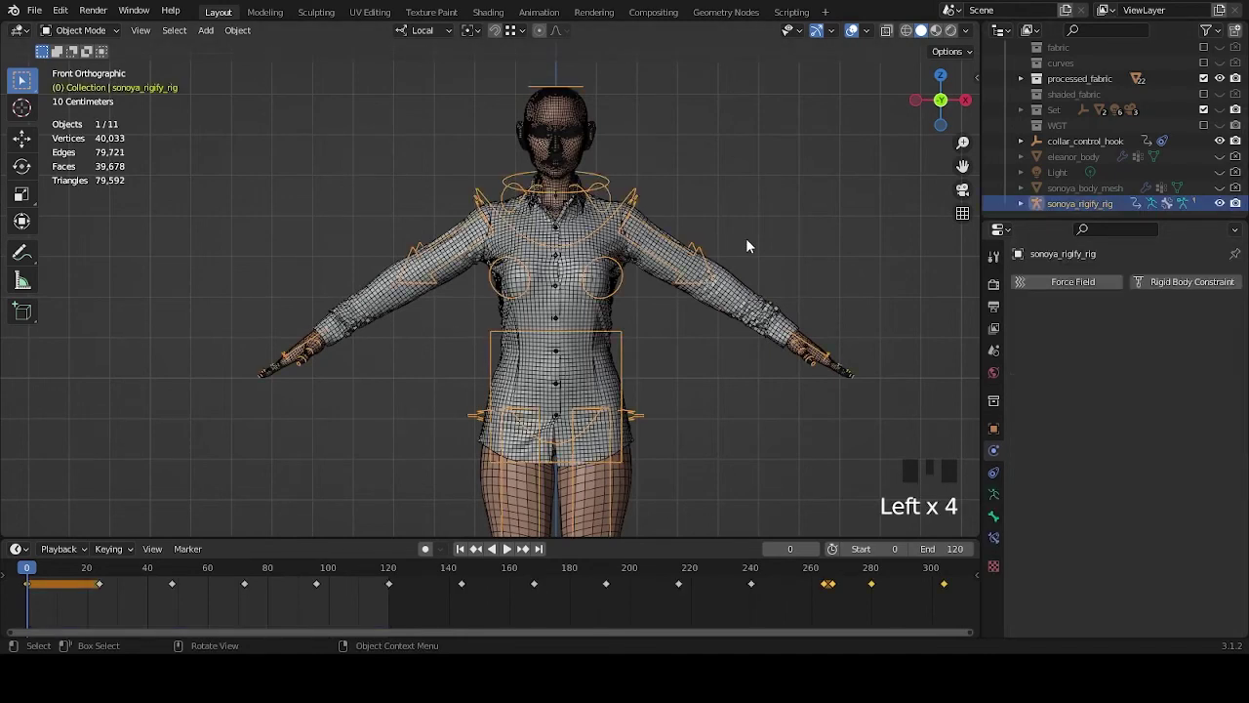
In Pose Mode, try moving hand_ik.L about 0.31 m inward and 0.22 m down, and undo the move before returning to Object Mode.
drag(78, 30, 92, 82)
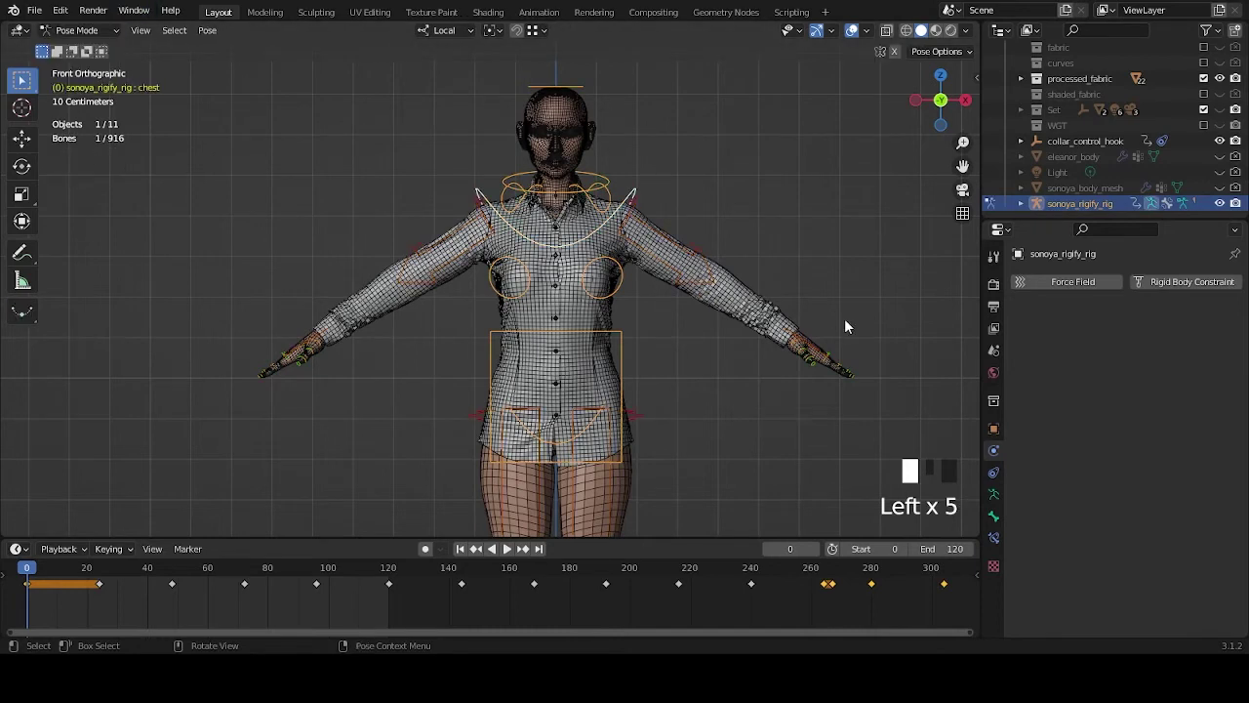
click(818, 353)
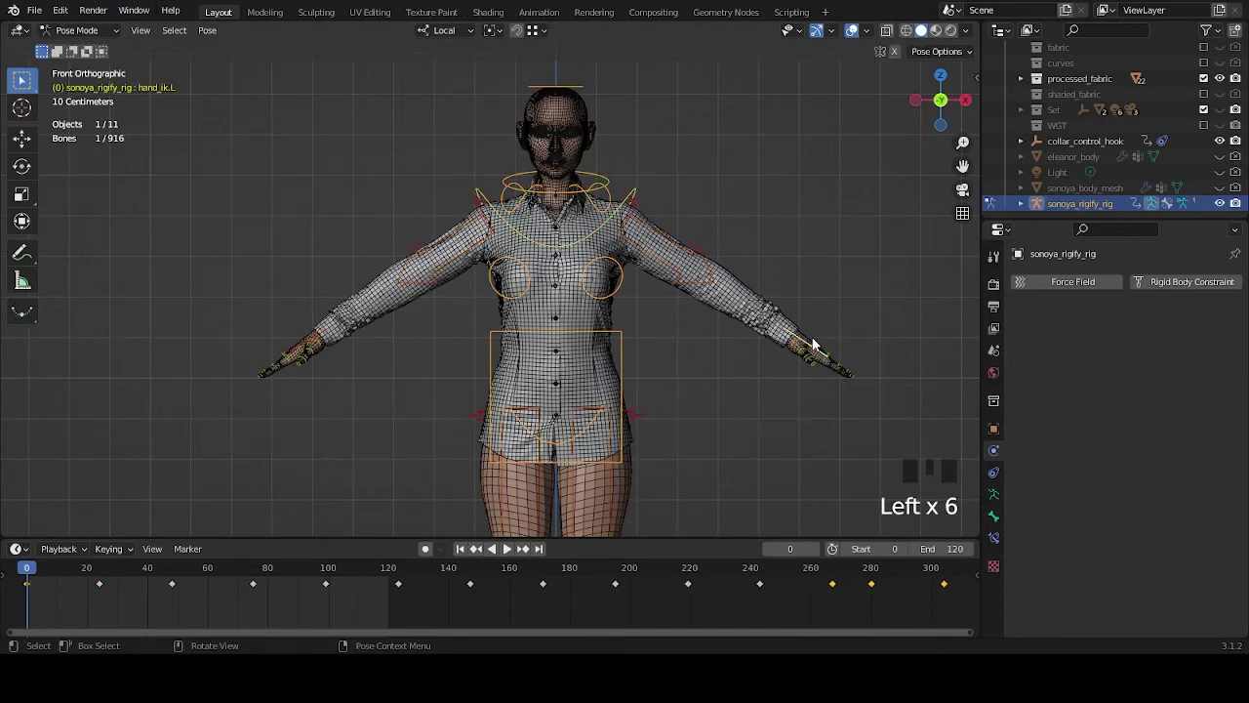
key(g)
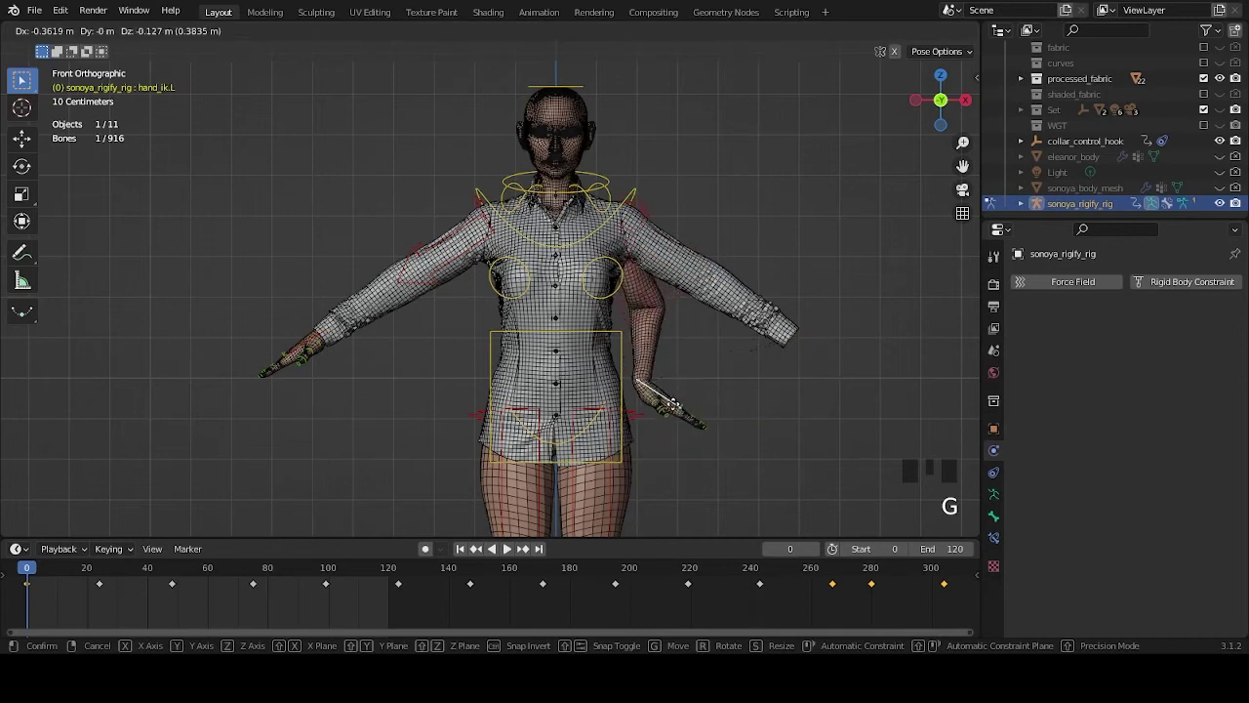
click(686, 433)
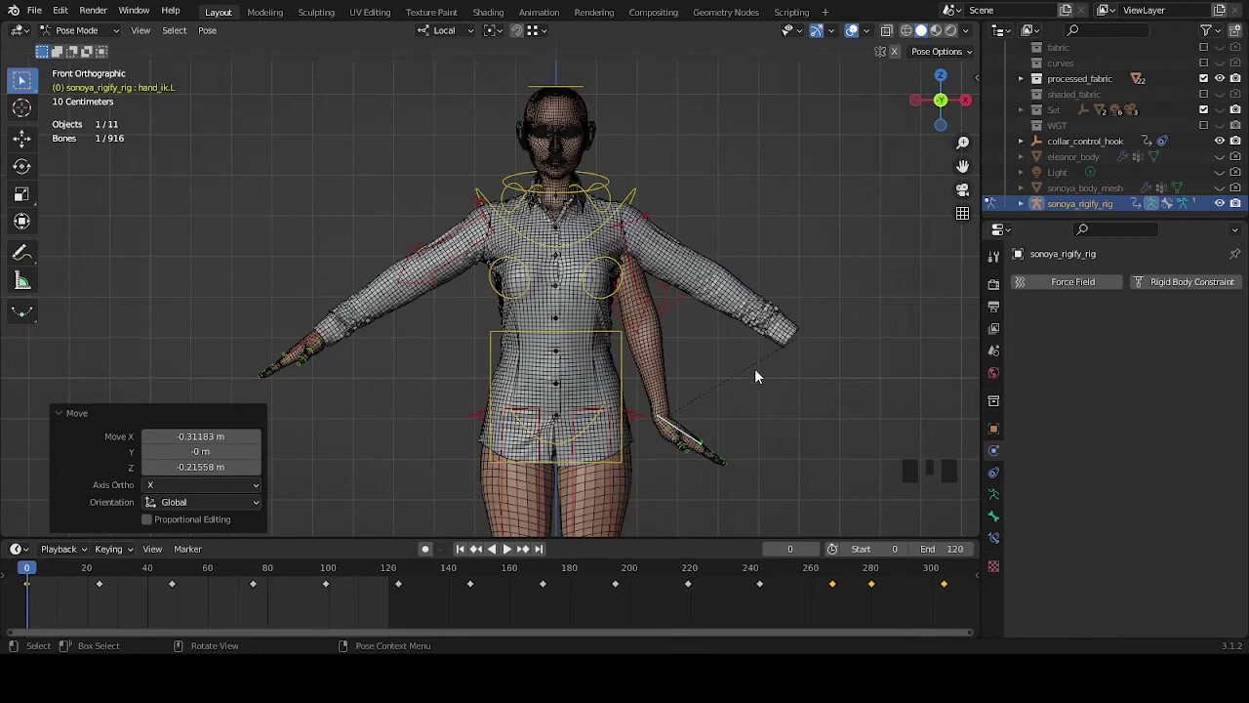
key(ctrl+z)
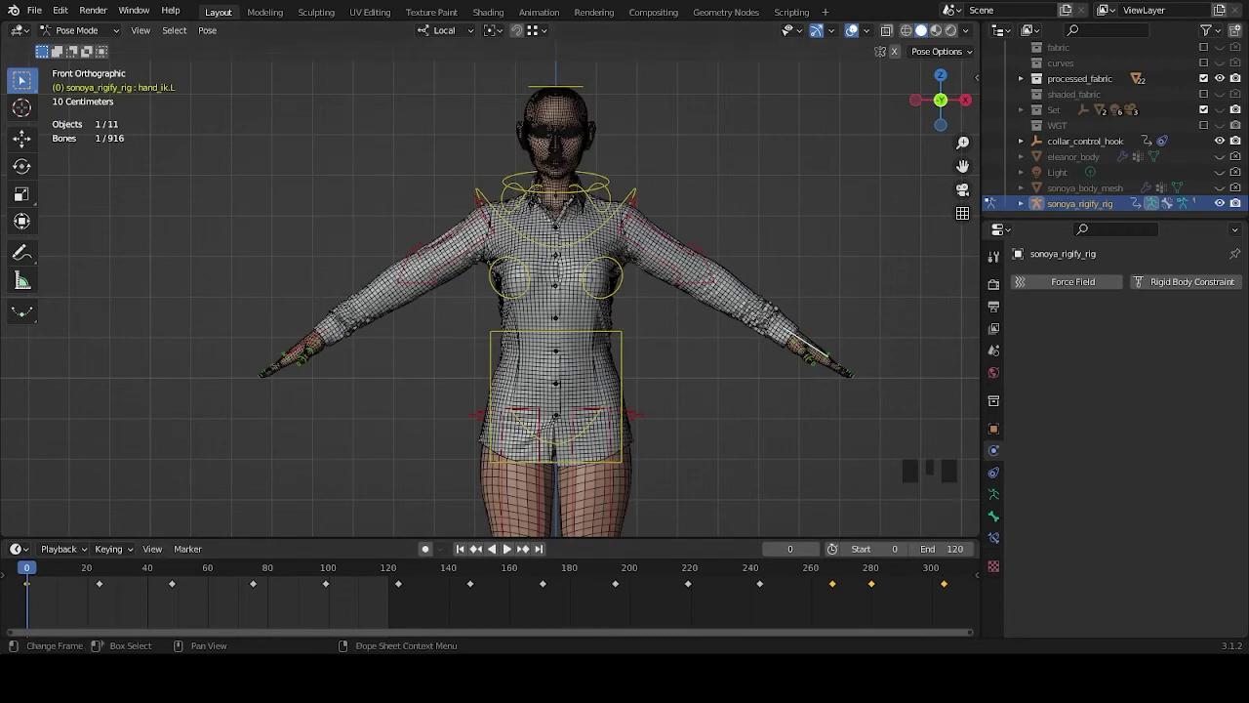
click(80, 30)
click(108, 49)
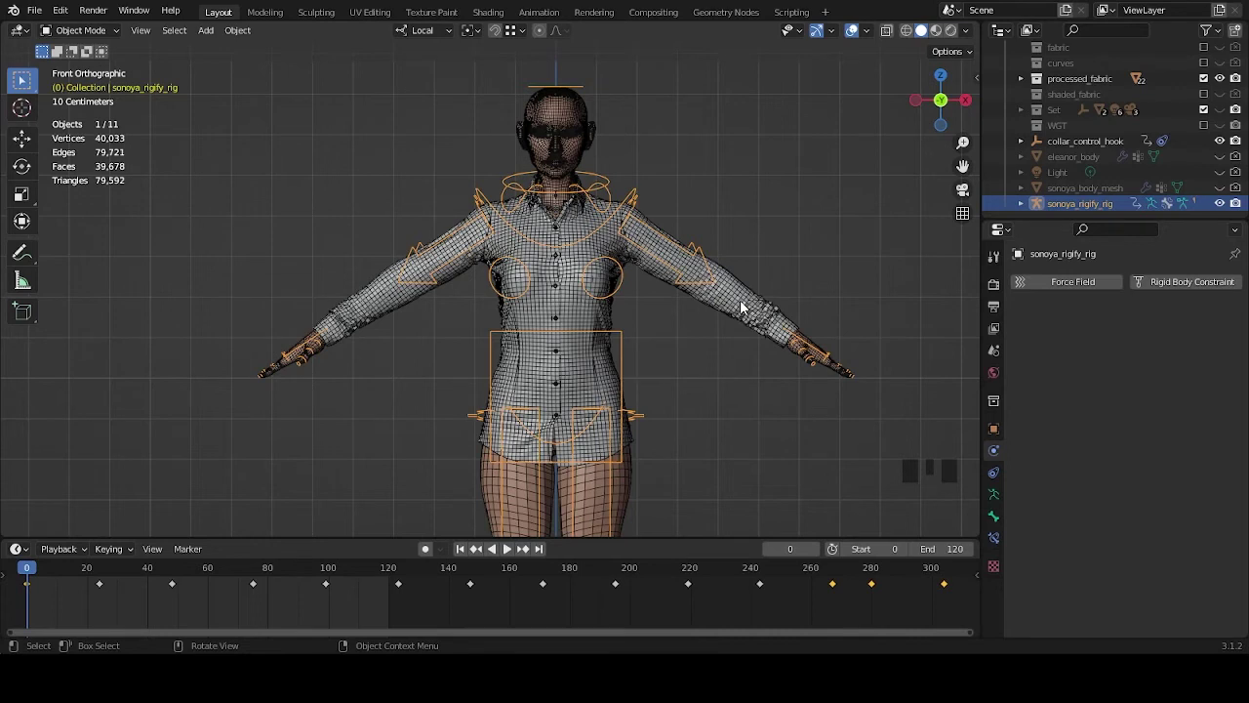
Add a Surface Deform modifier to shirt_body and place it between the Cloth and Solidify modifiers.
middle_drag(741, 308, 703, 241)
scroll(728, 288, down, 2)
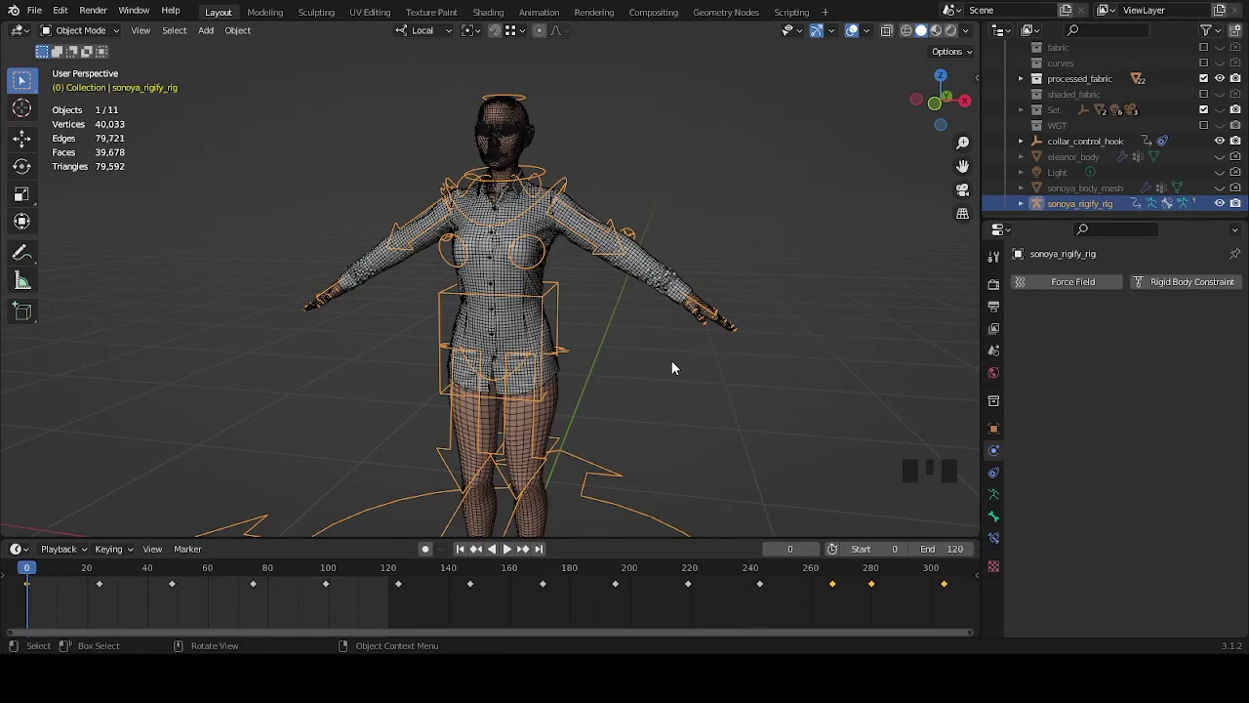
click(654, 269)
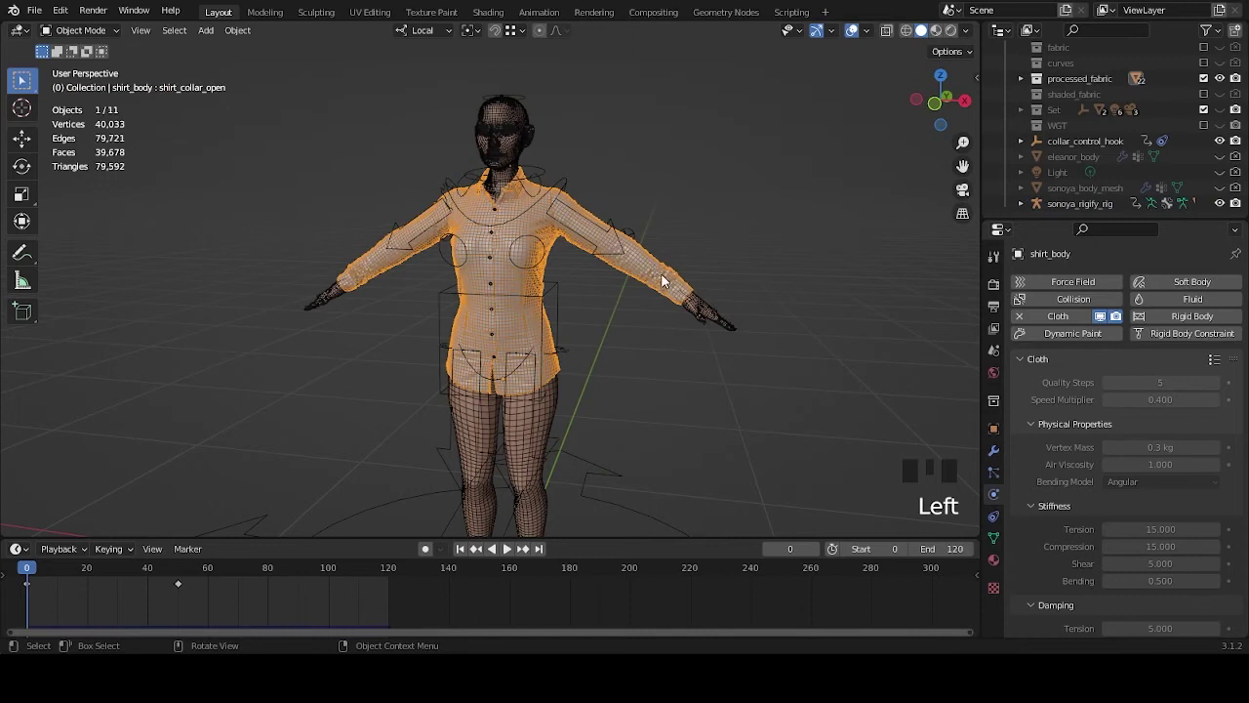
click(994, 450)
middle_drag(699, 319, 715, 338)
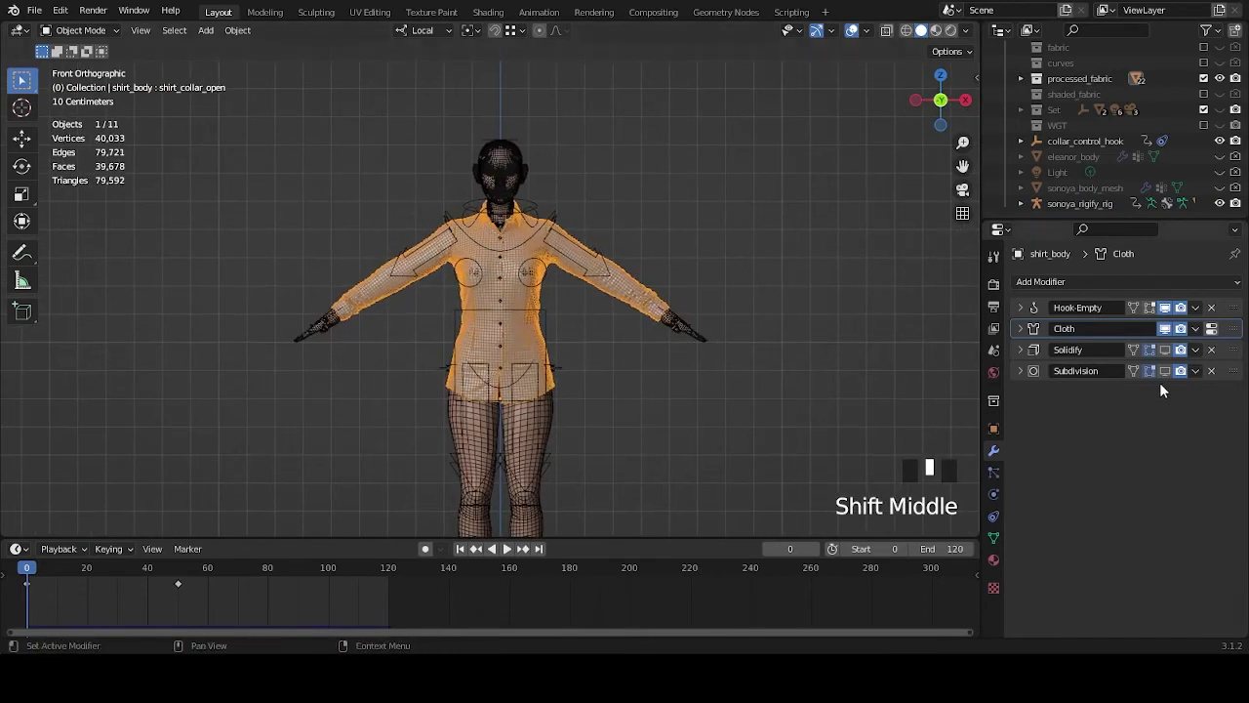
click(1161, 282)
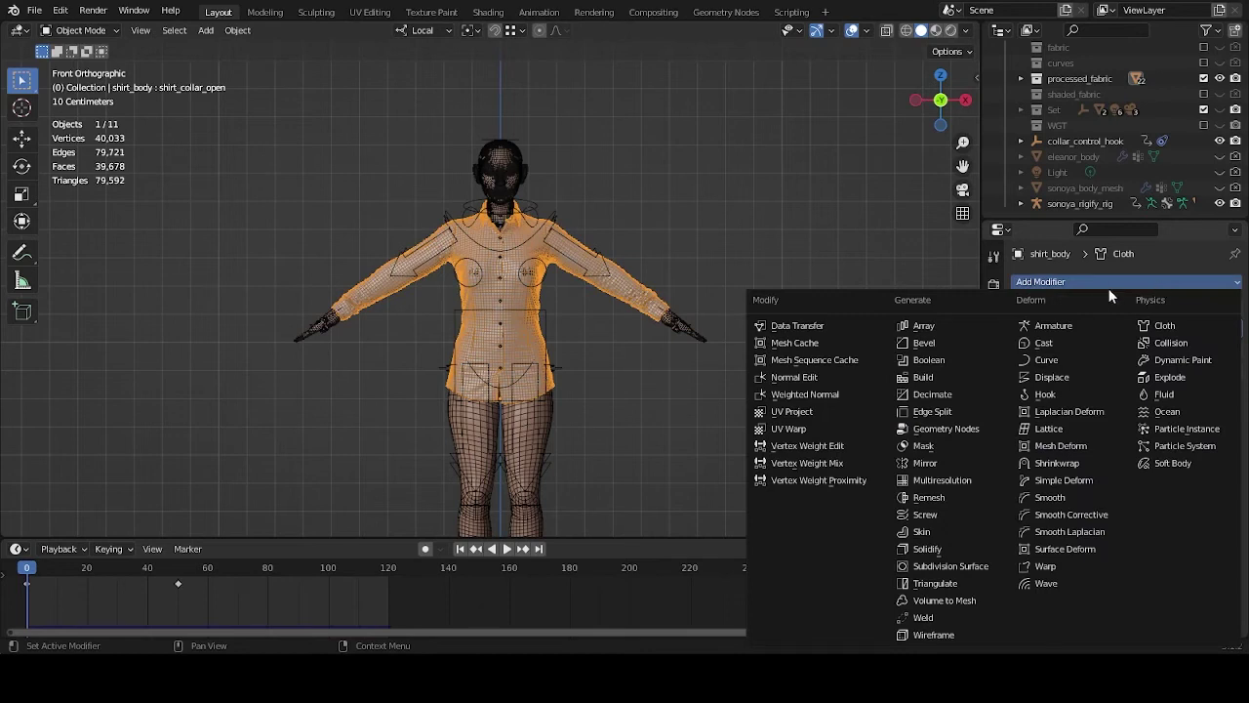
click(1059, 553)
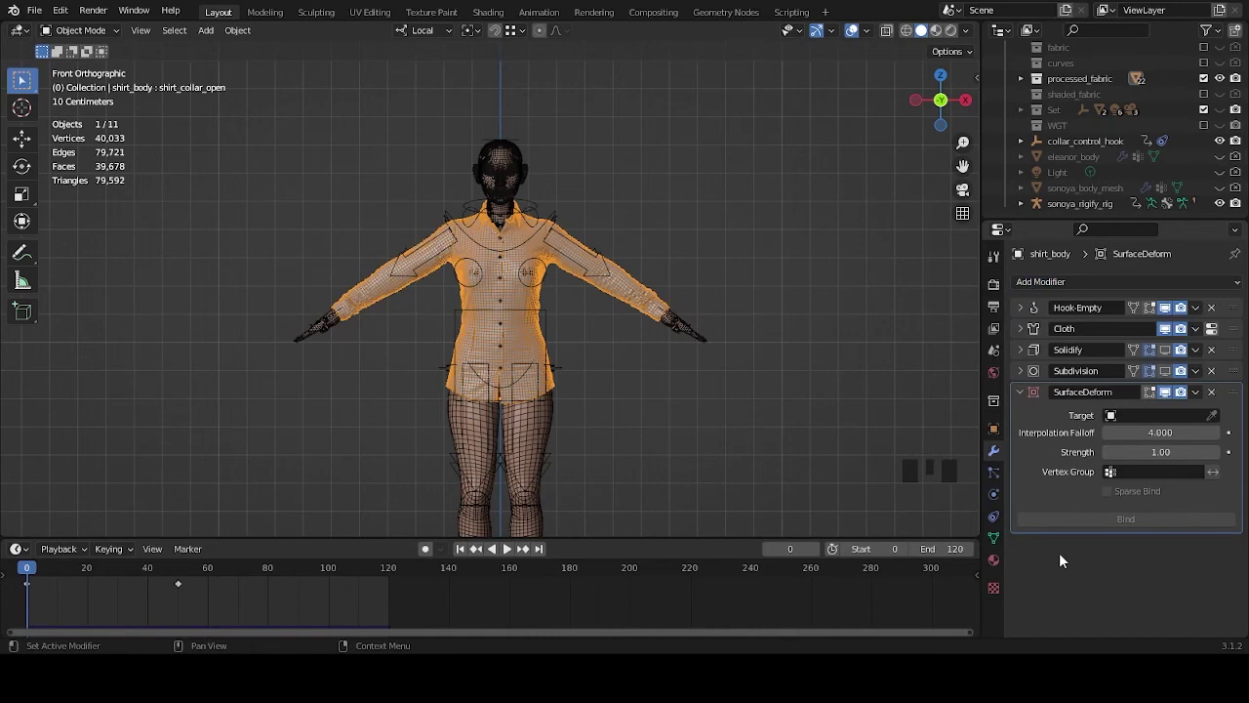
drag(1234, 393, 1234, 343)
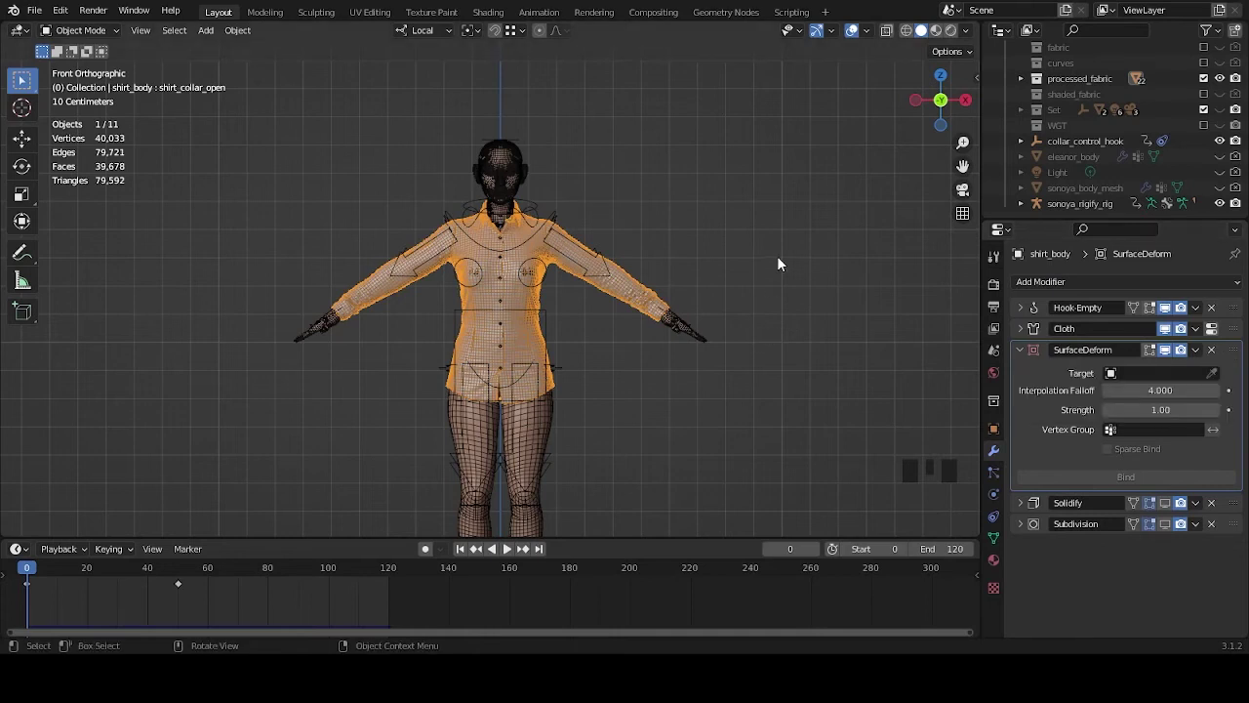
Set sonoya_body_mesh as the Surface Deform target and bind the shirt to it.
middle_drag(777, 254, 829, 261)
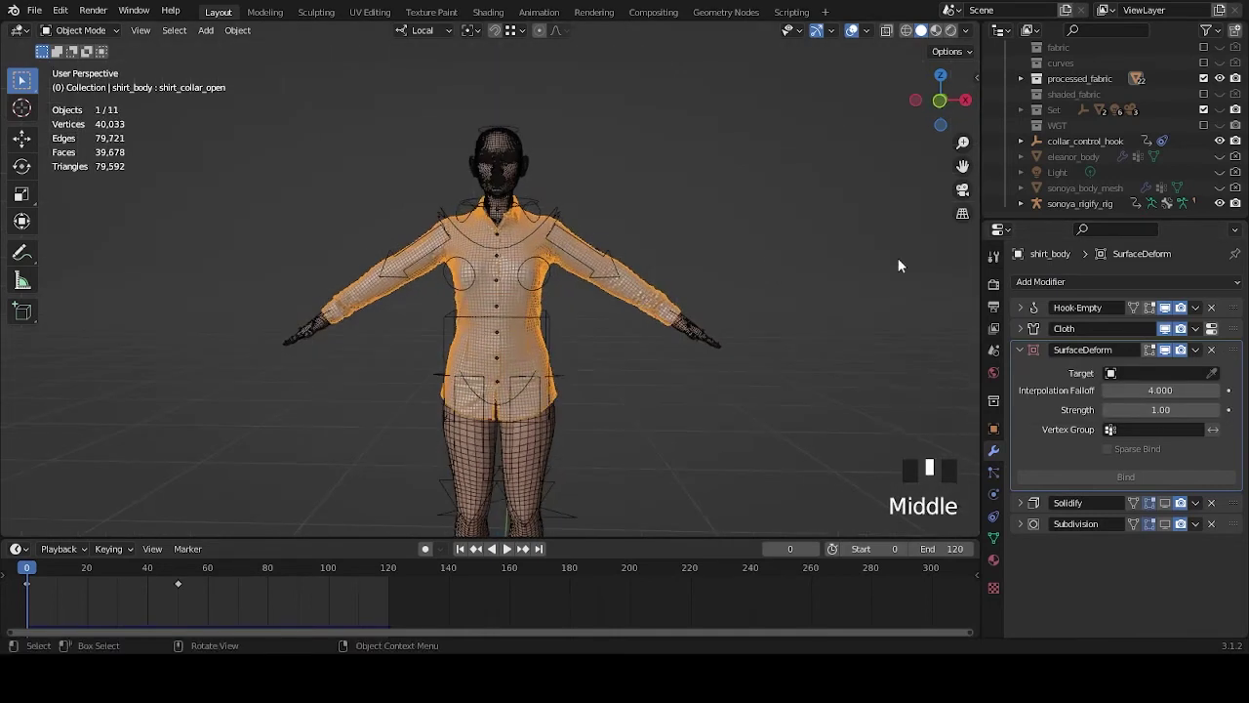
click(1213, 373)
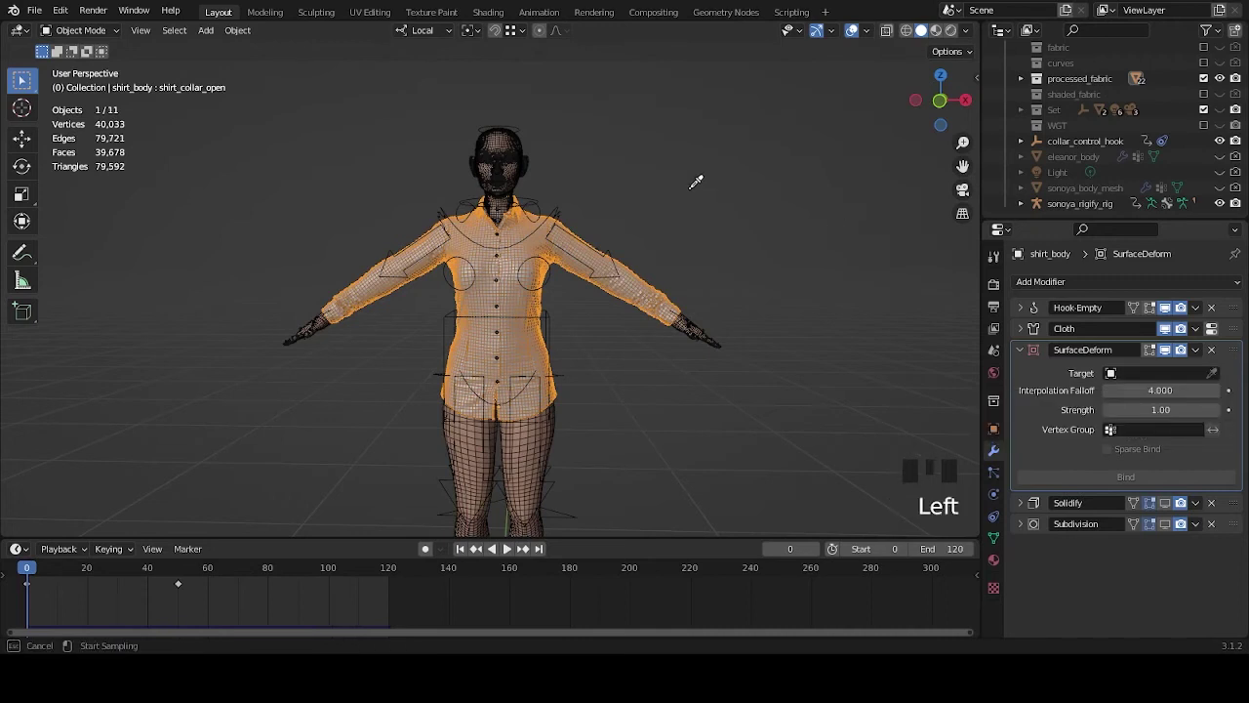
click(518, 149)
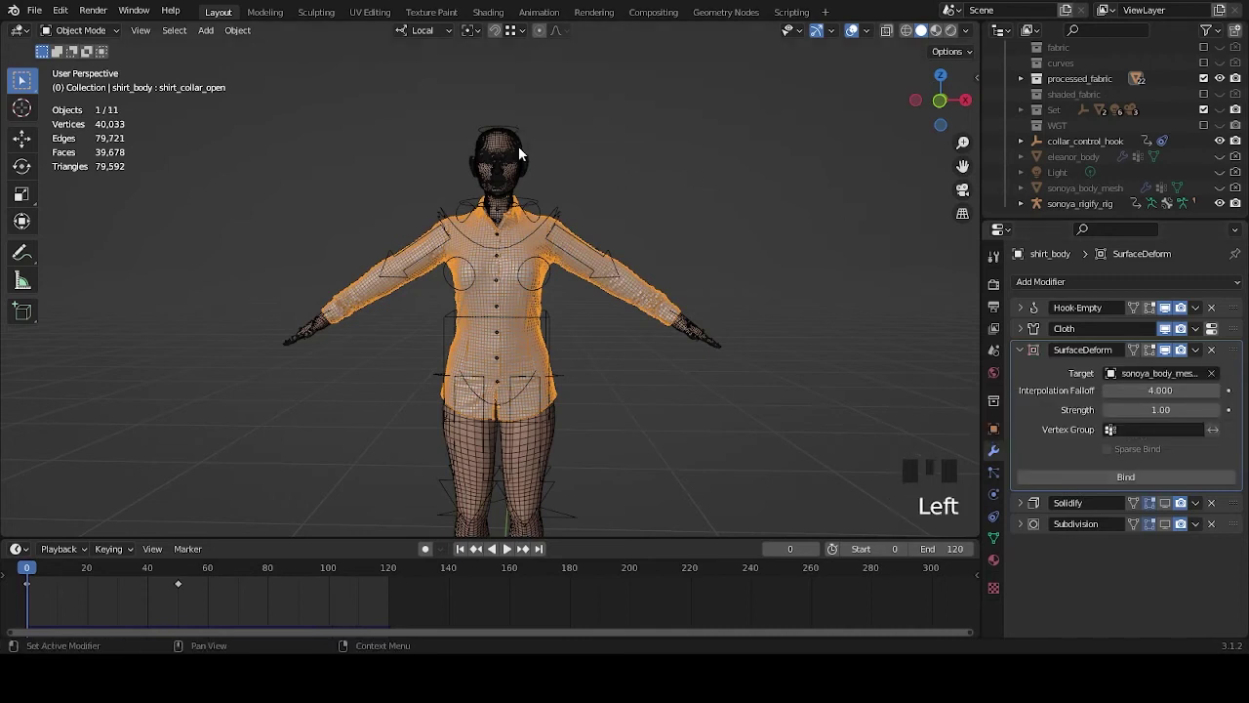
click(1134, 475)
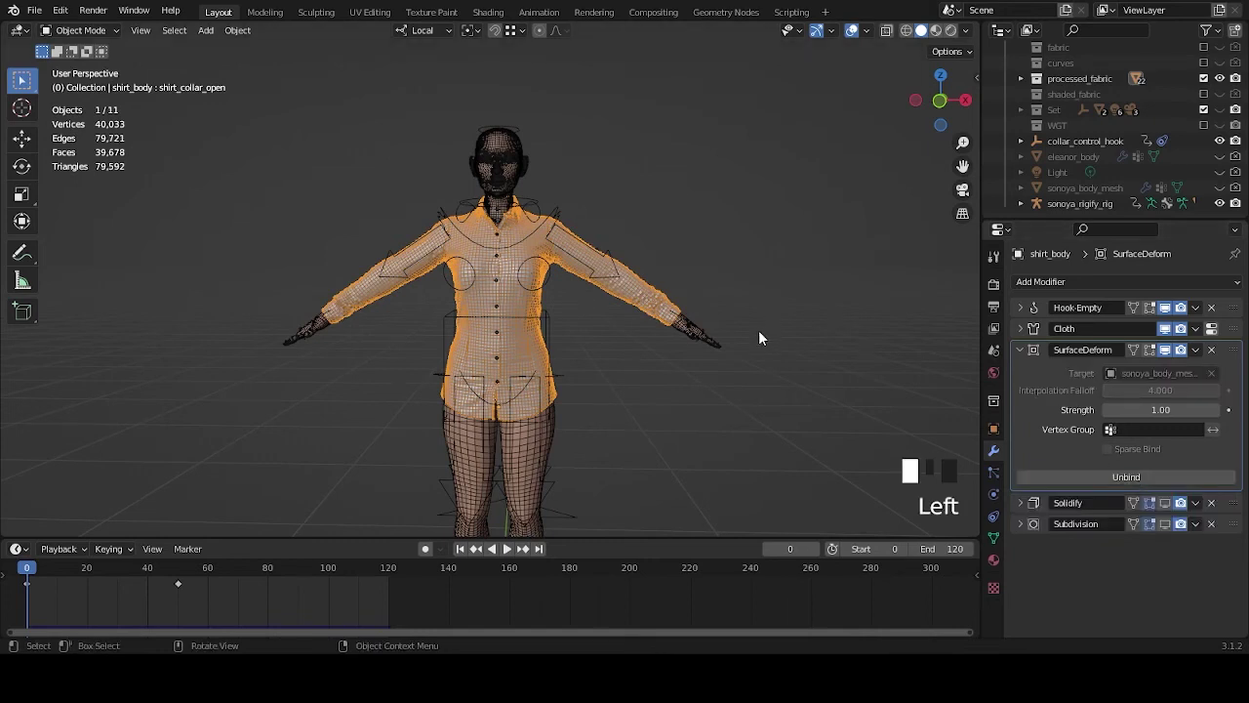
Turn off viewport display for the shirt's Cloth and Hook-Empty modifiers.
middle_drag(762, 319, 703, 357)
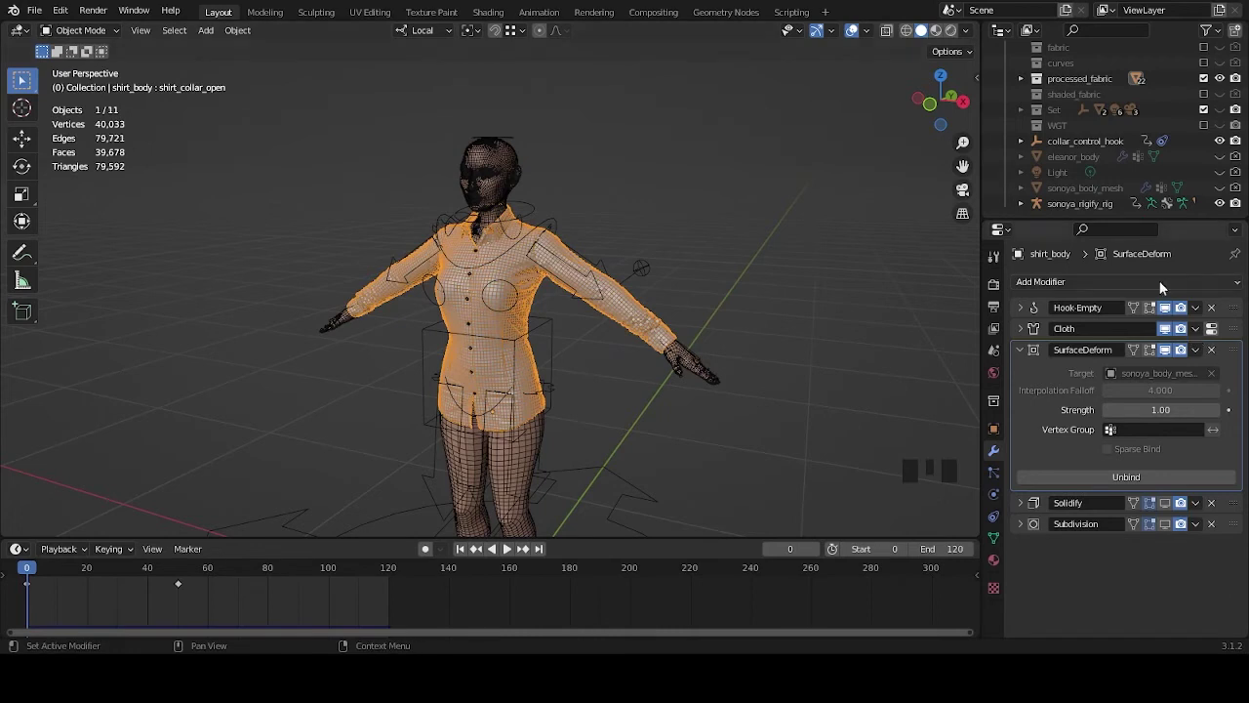
click(1164, 328)
click(676, 318)
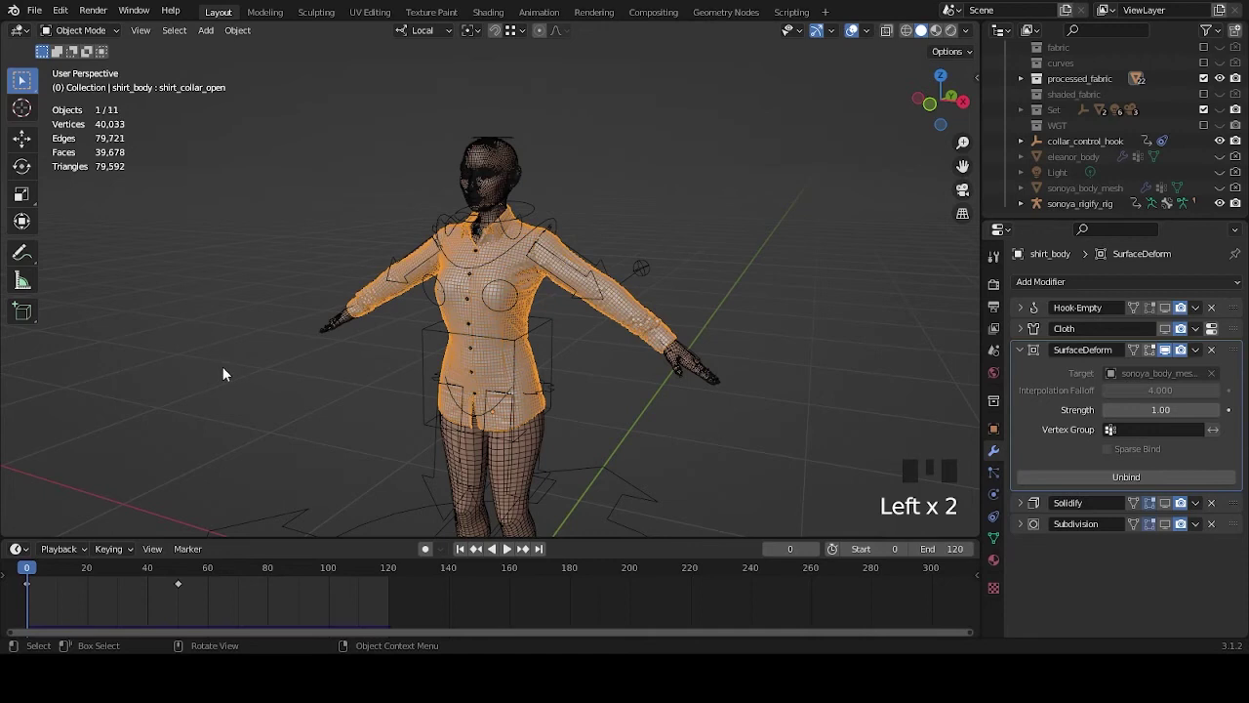
middle_drag(267, 332, 734, 347)
middle_click(728, 342)
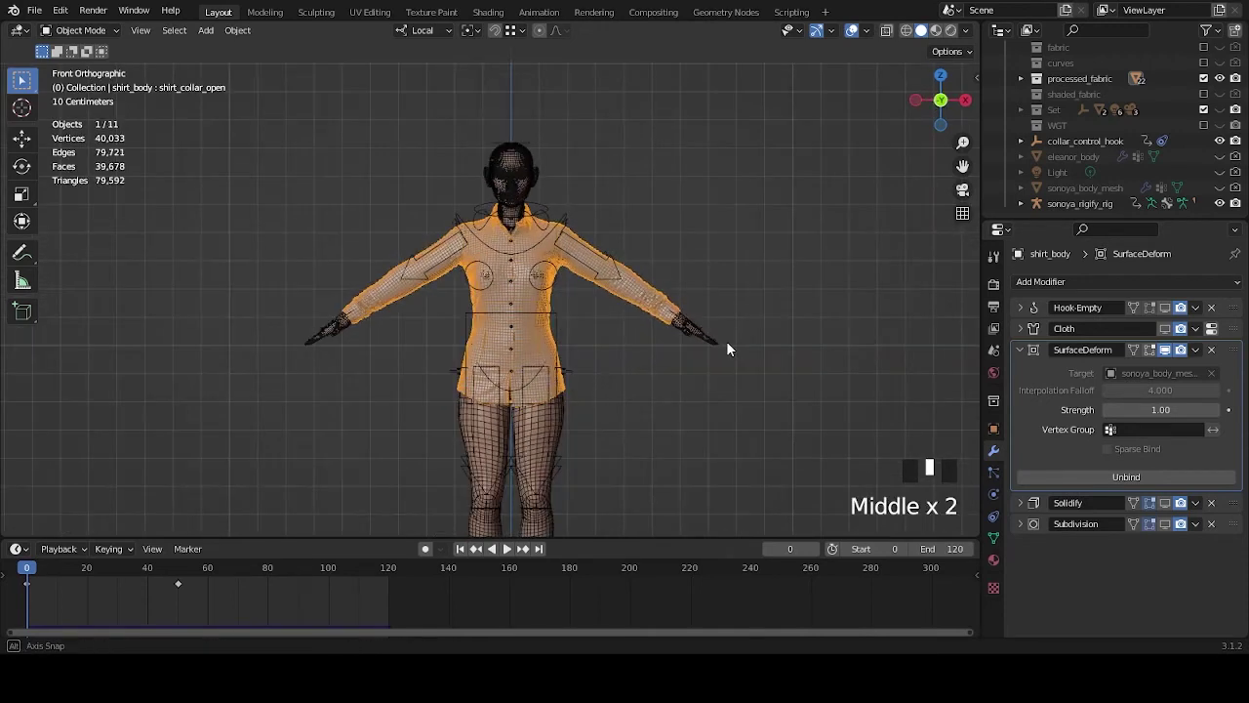
Play the animation, examine how the shirt follows the body from the side and front, and return to frame 0.
click(787, 418)
key(space)
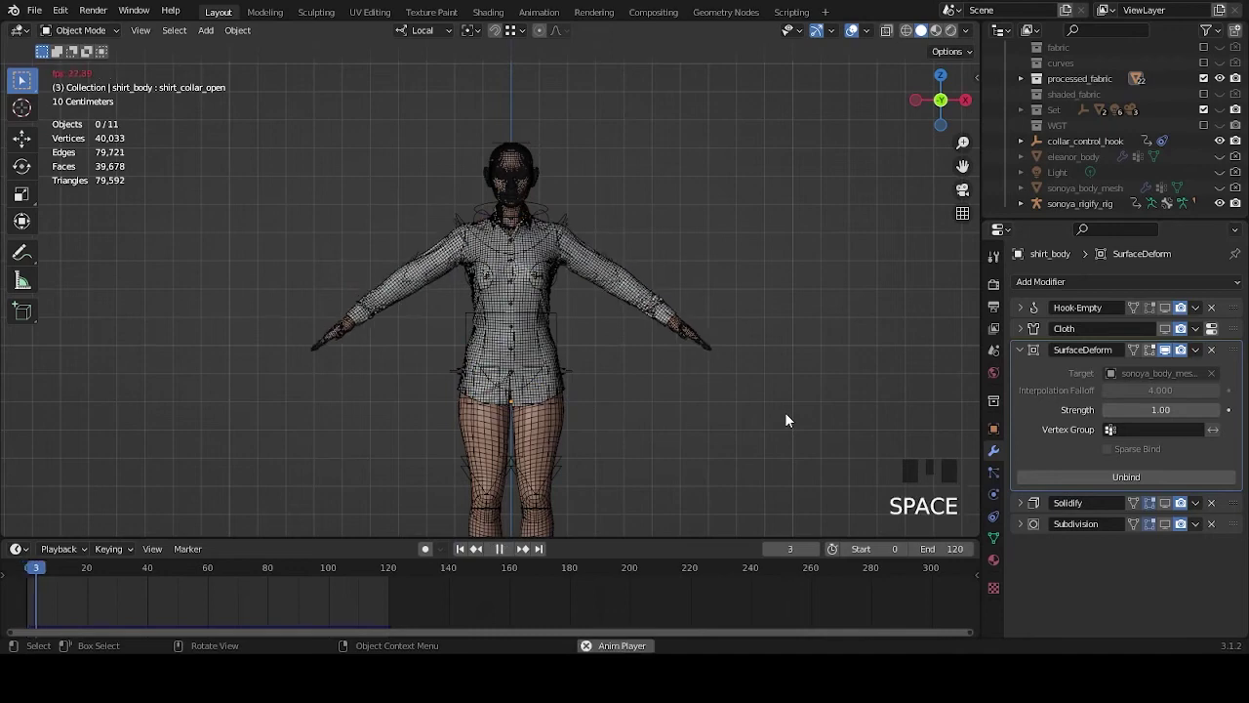
middle_drag(784, 418, 625, 415)
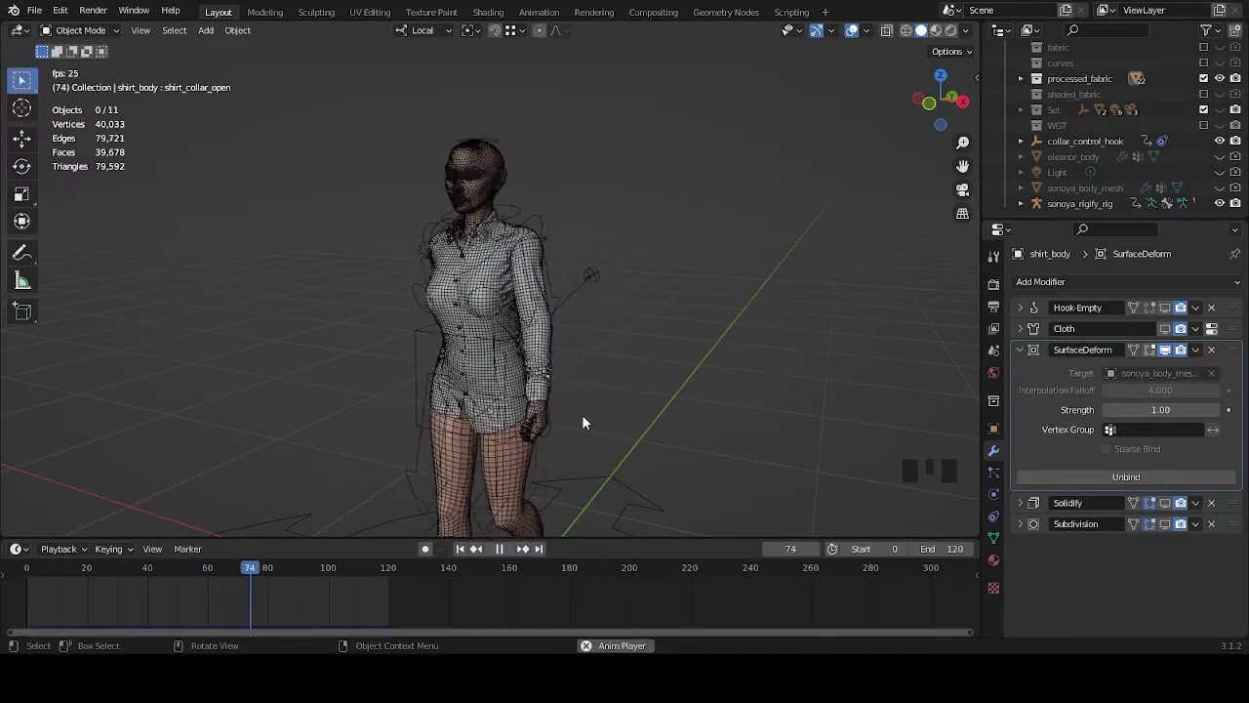
shift+middle_drag(587, 414, 608, 391)
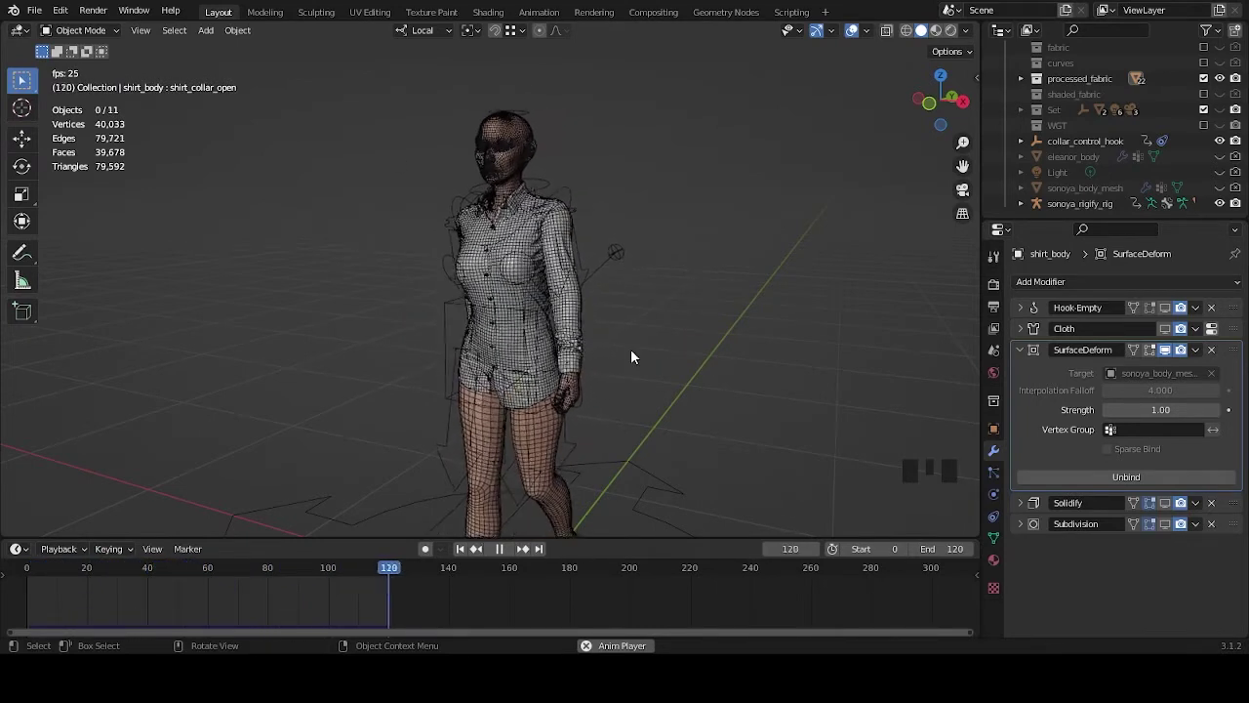
scroll(629, 327, up, 2)
middle_drag(628, 334, 685, 335)
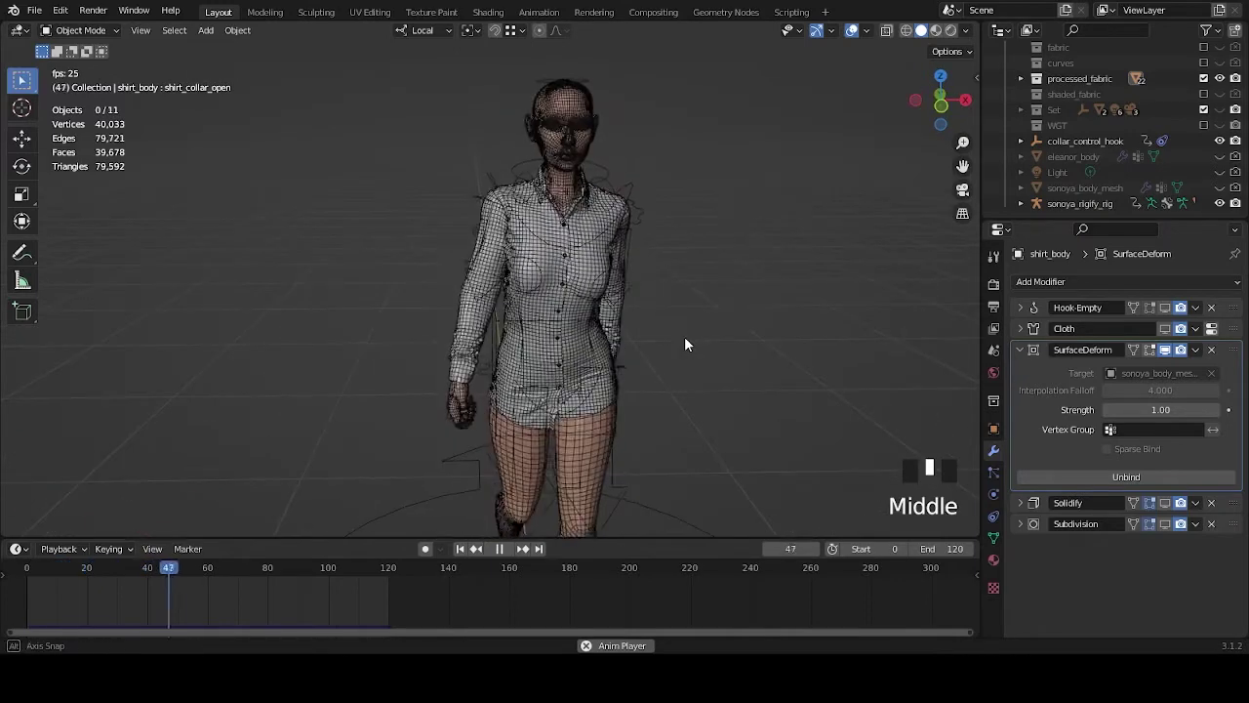
key(space)
key(Left)
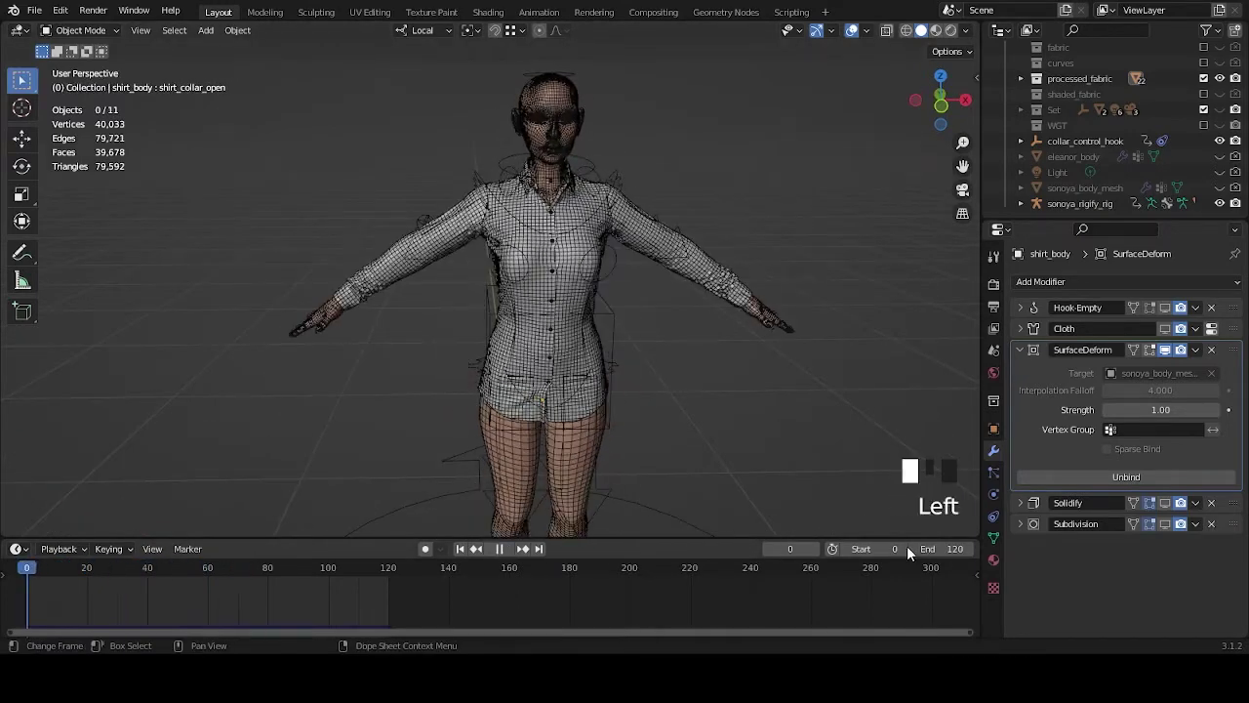
key(Left)
Put sonoya_rigify_rig in Pose Mode, try moving hand_ik.L about 0.14 m outward and 0.29 m up, and cancel the move.
click(614, 176)
click(78, 30)
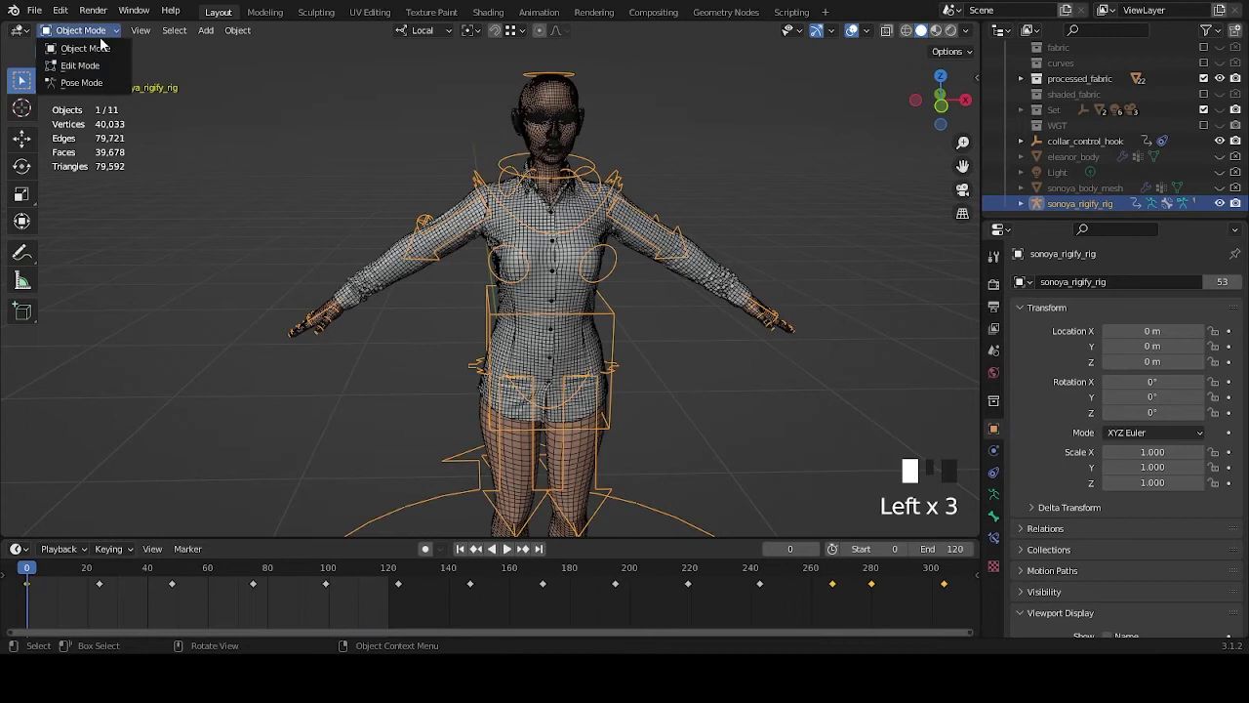
click(84, 80)
middle_drag(748, 301, 756, 303)
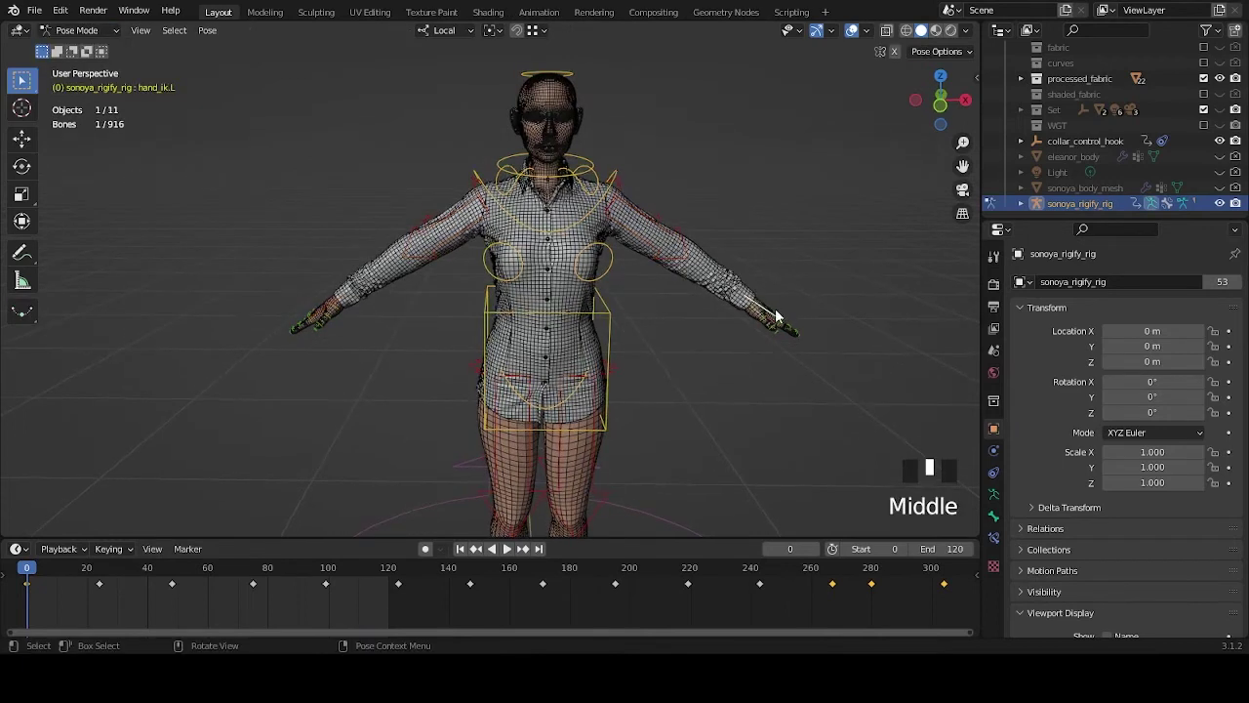
key(g)
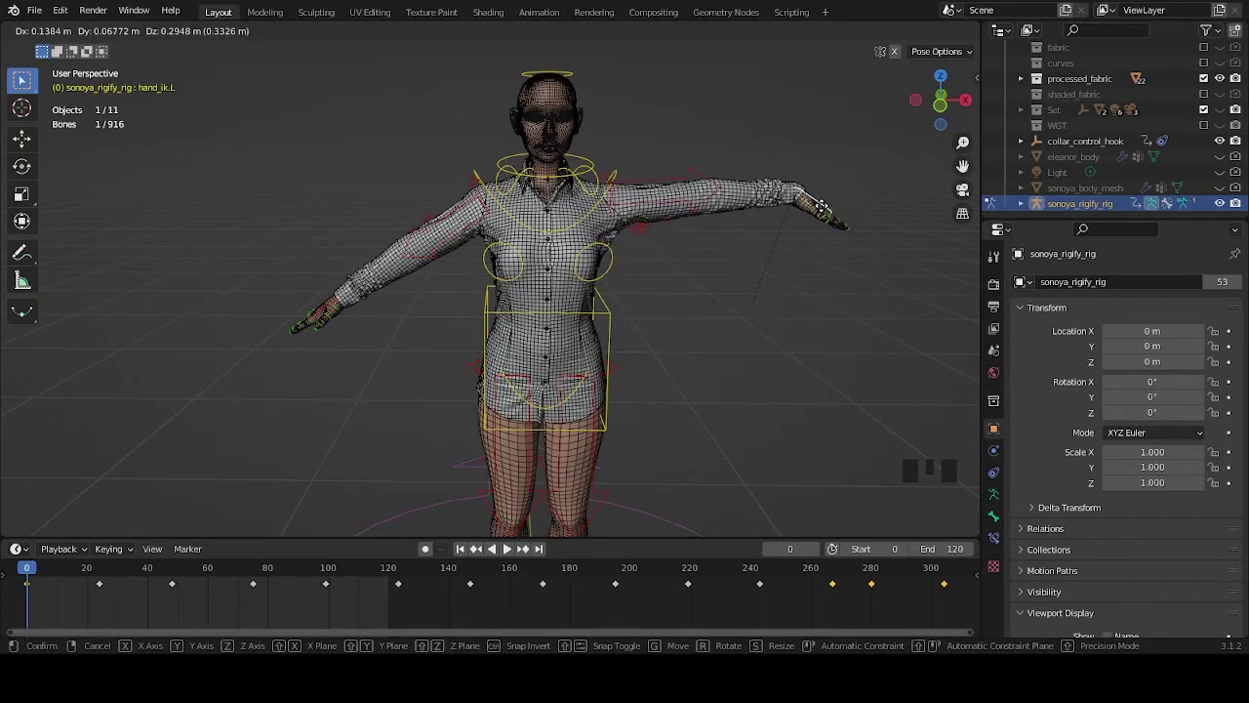
right_click(590, 175)
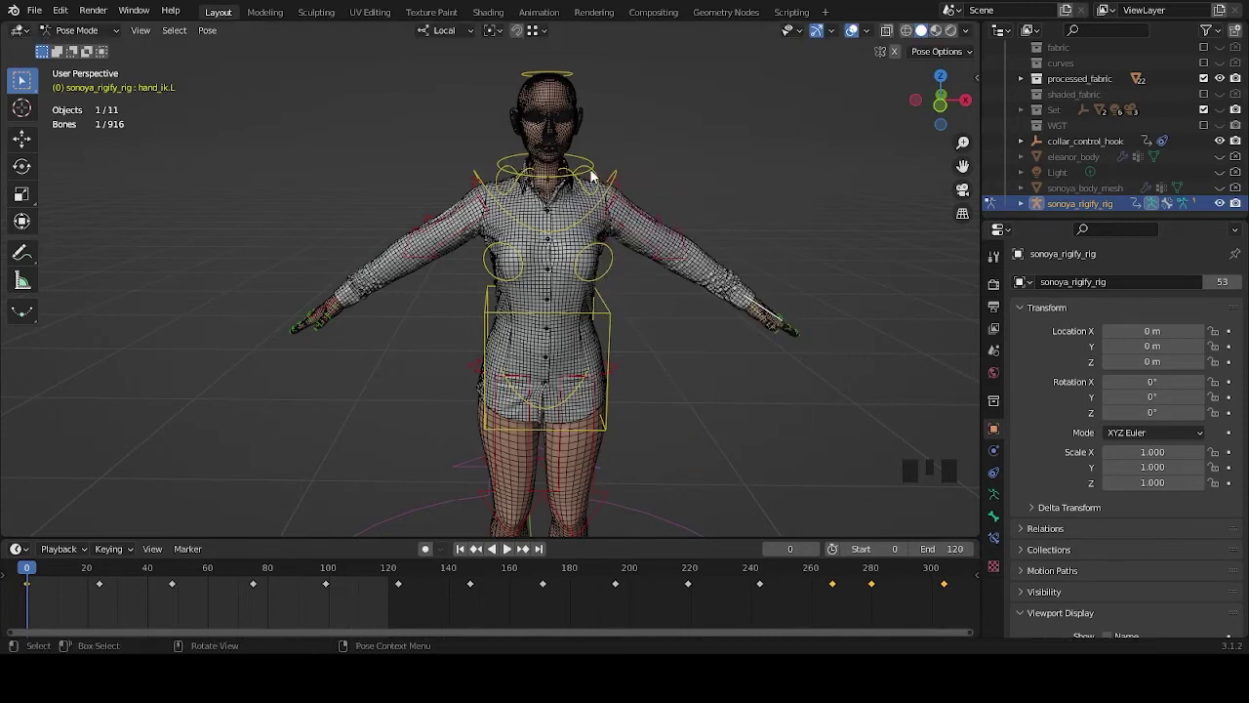
Try rotating the rig control beside the collar and moving the breast.L control without keeping either change.
click(591, 176)
key(r)
right_click(644, 311)
click(612, 252)
key(g)
click(608, 310)
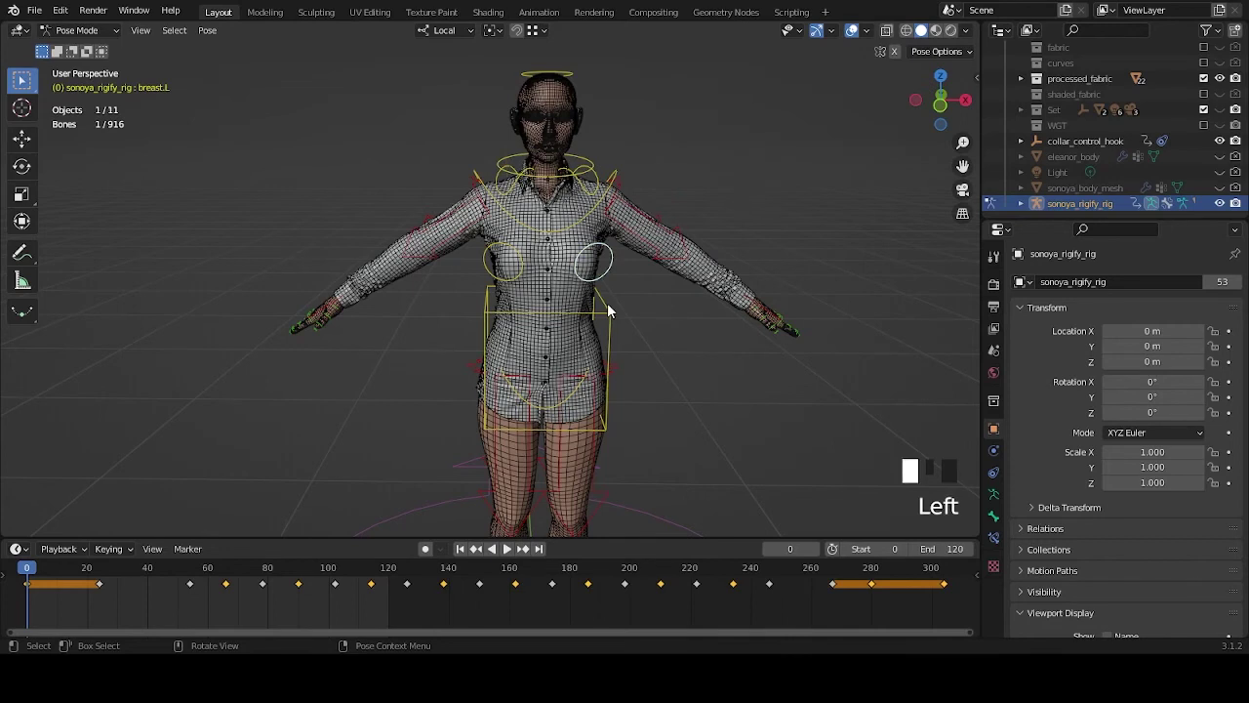
Try moving the torso control, cancel the move, and return the rig to Object Mode.
click(607, 310)
key(g)
right_click(585, 292)
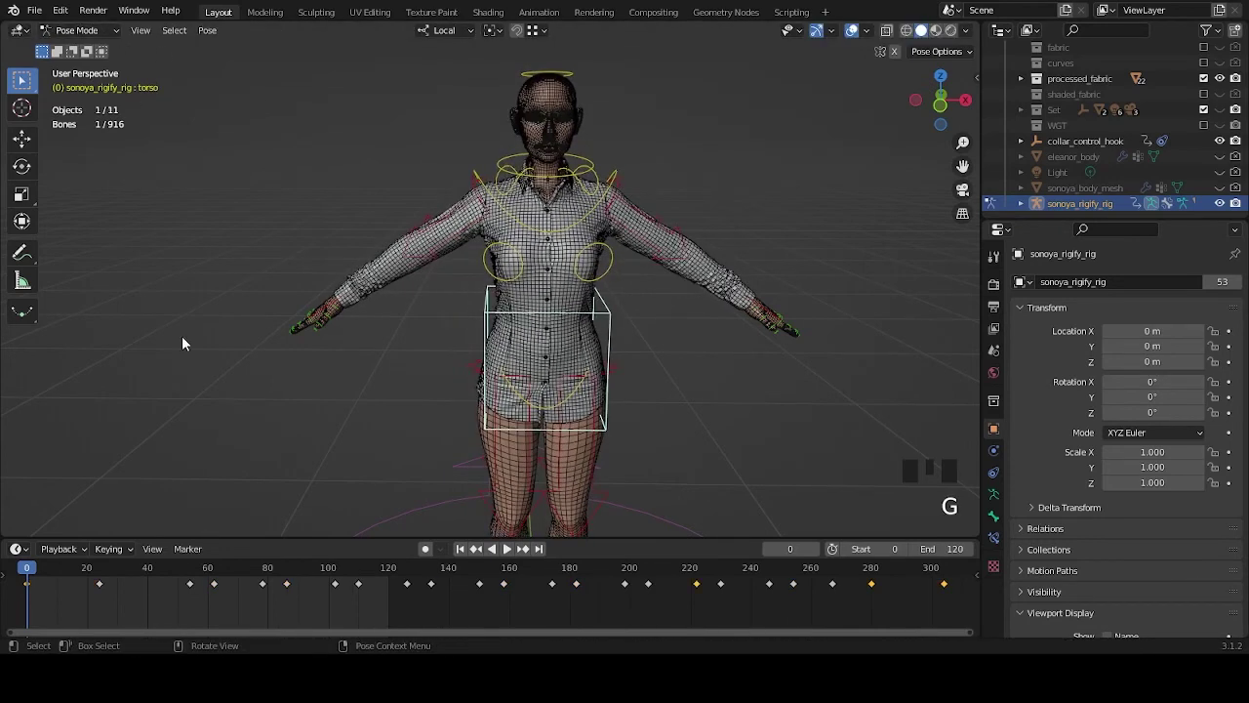
middle_drag(667, 359, 665, 337)
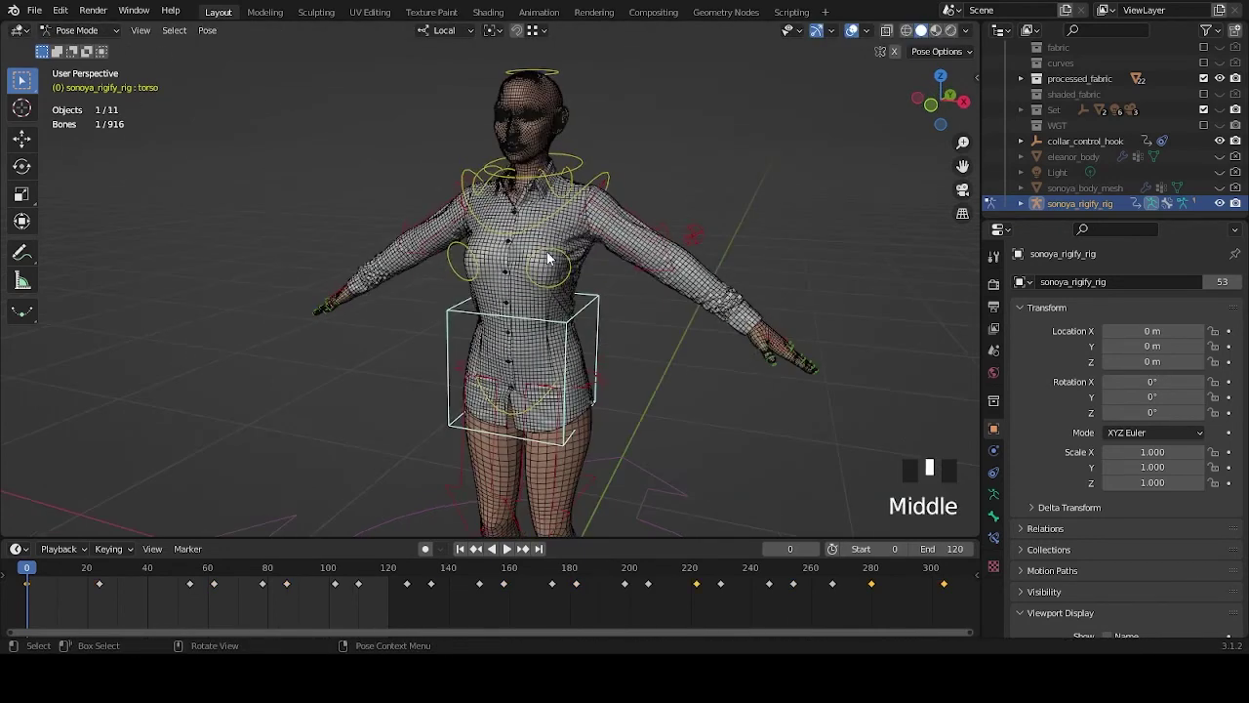
click(76, 30)
click(83, 48)
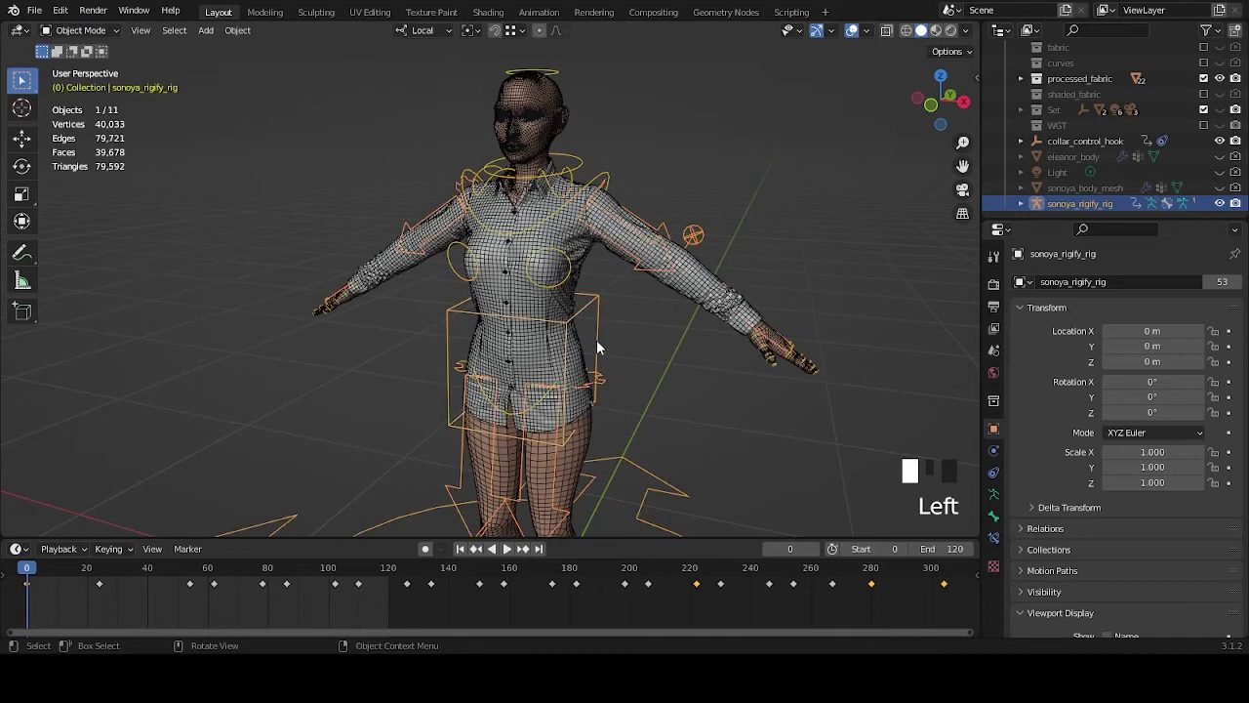
Select sonoya_rigify_rig as an object and move it 1 m along its local X axis.
scroll(609, 332, down, 3)
scroll(613, 337, down, 1)
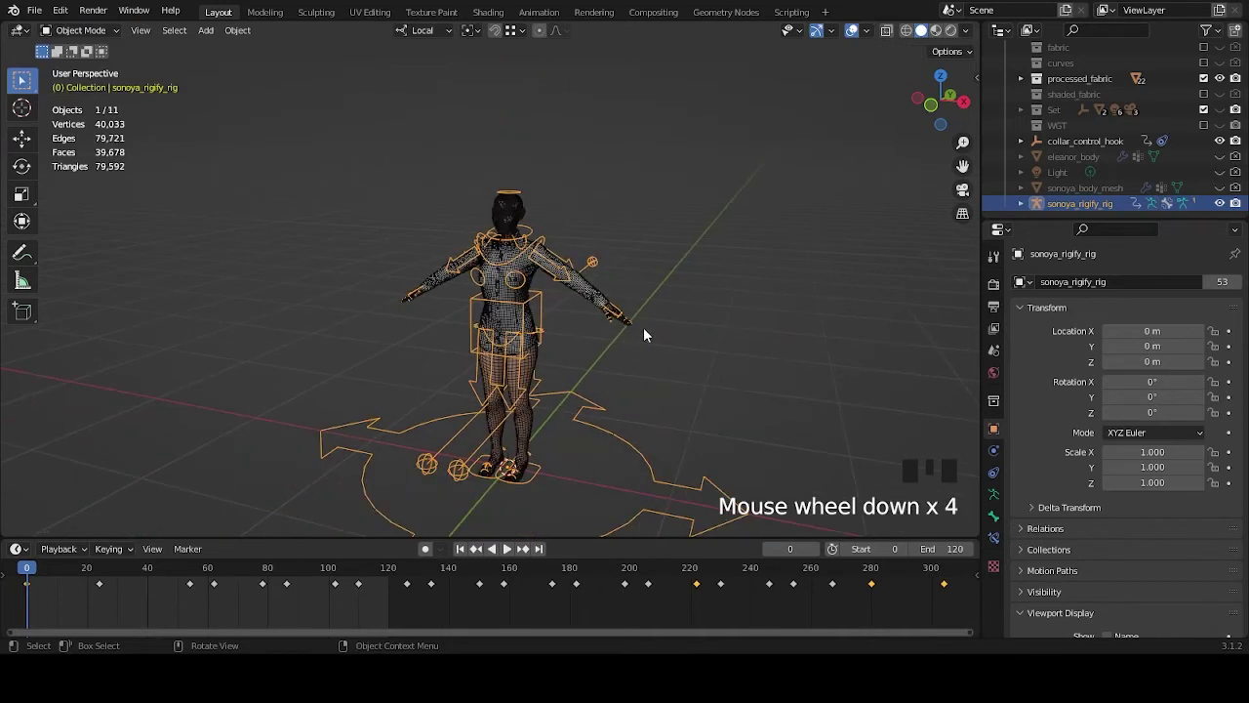
shift+middle_drag(714, 424, 672, 366)
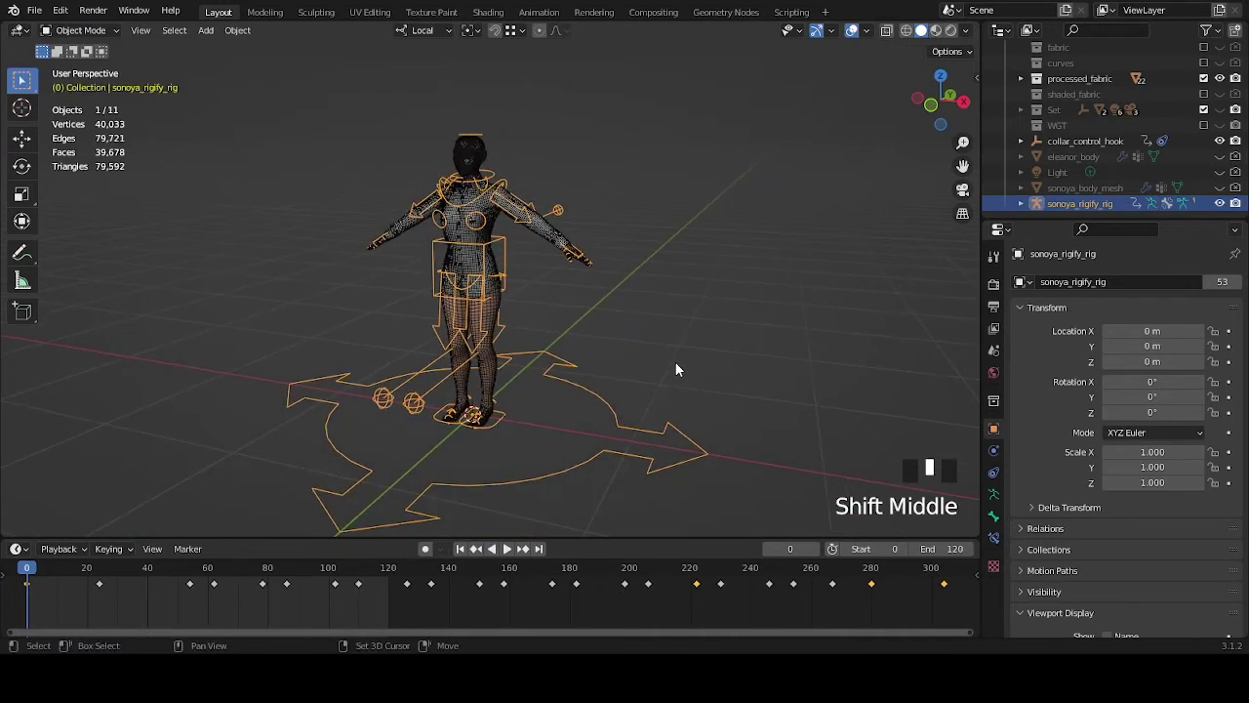
shift+middle_drag(647, 413, 654, 347)
click(830, 293)
click(1080, 204)
middle_drag(557, 353, 591, 345)
key(g)
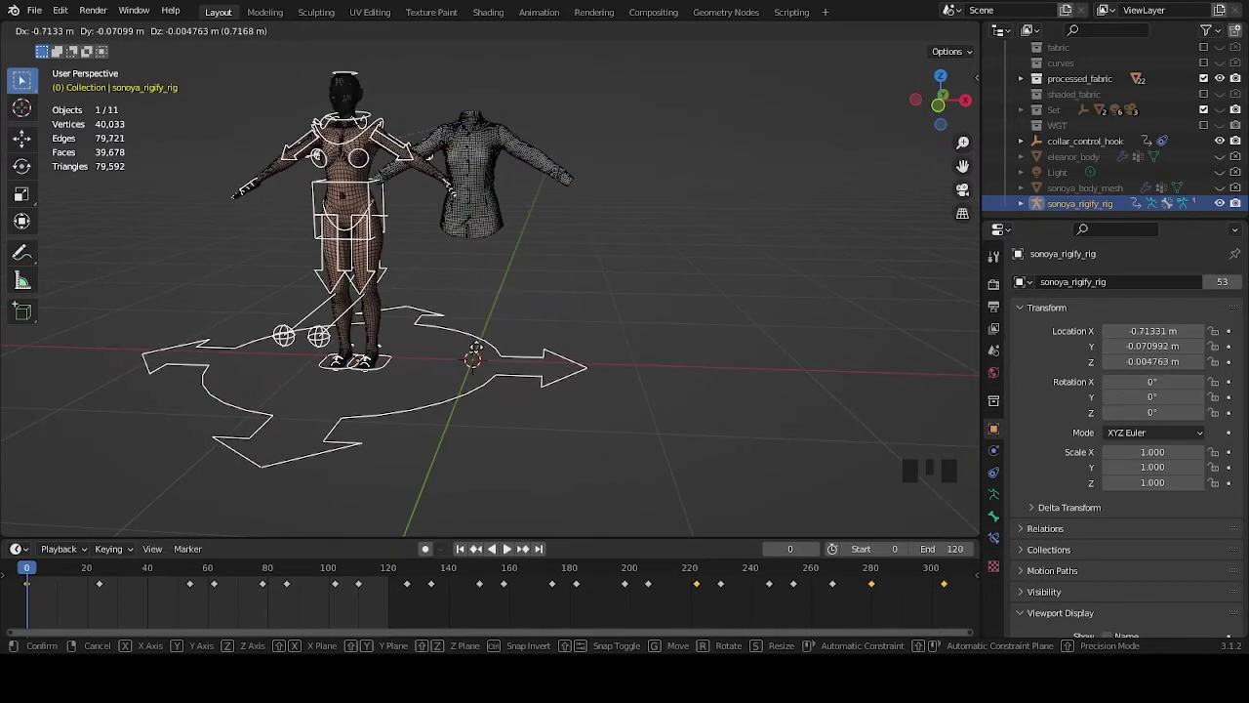
key(x)
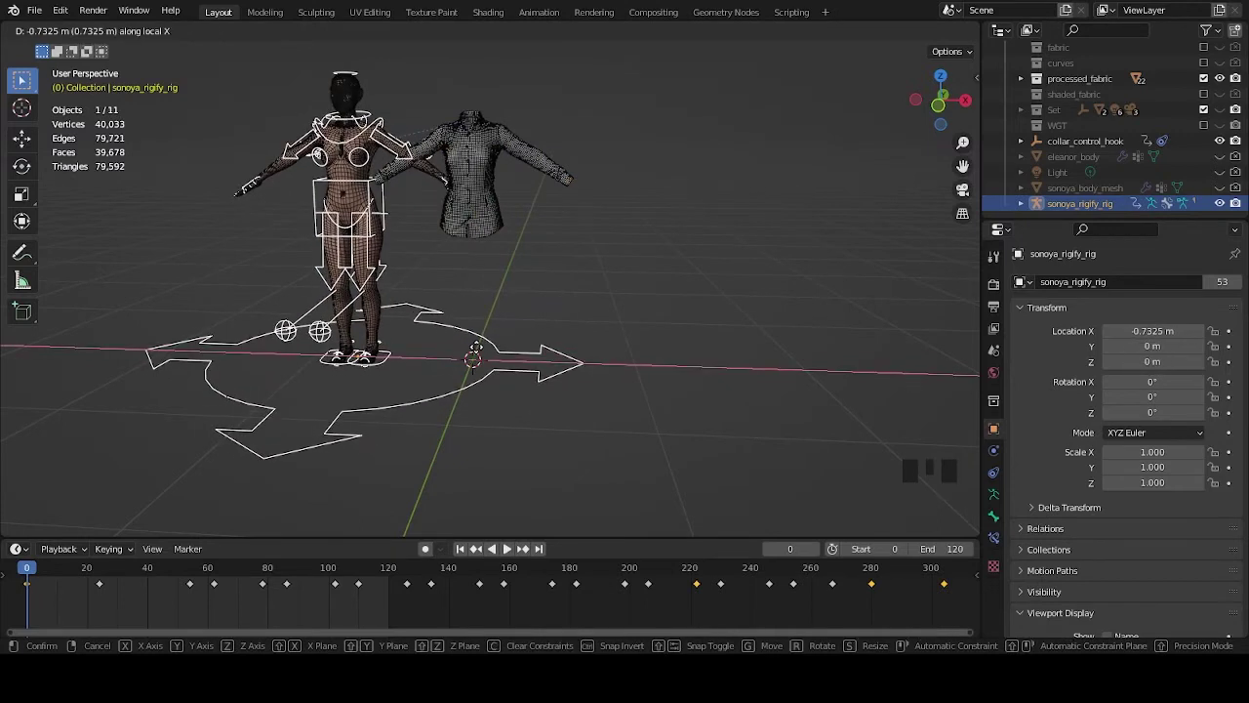
text(1)
key(Return)
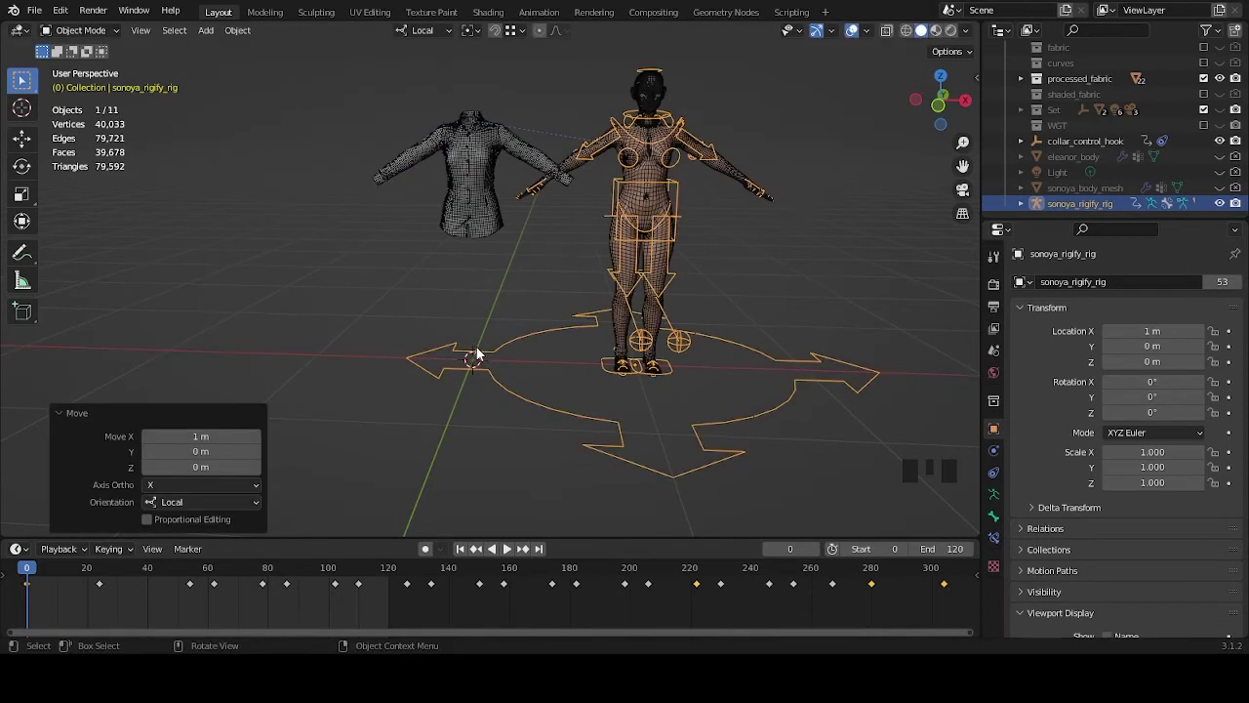
Set the X location of sonoya_rigify_rig to 0 m.
middle_drag(693, 275, 718, 367)
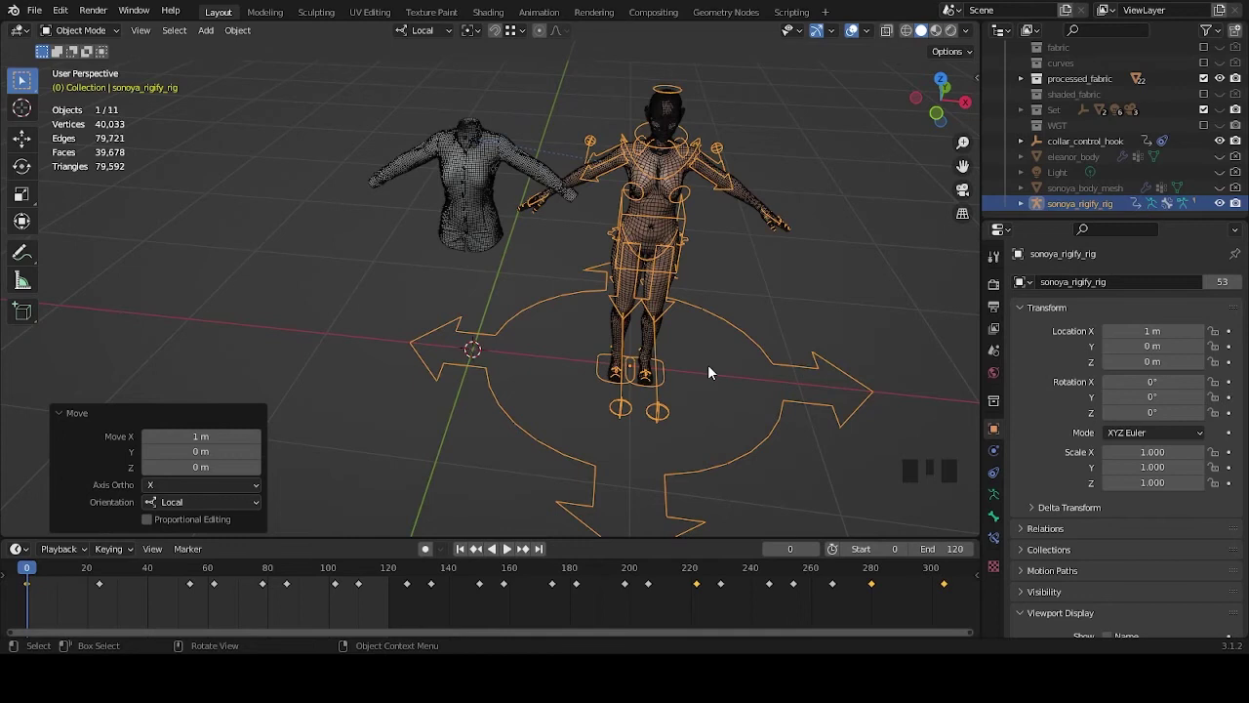
click(1161, 332)
text(0)
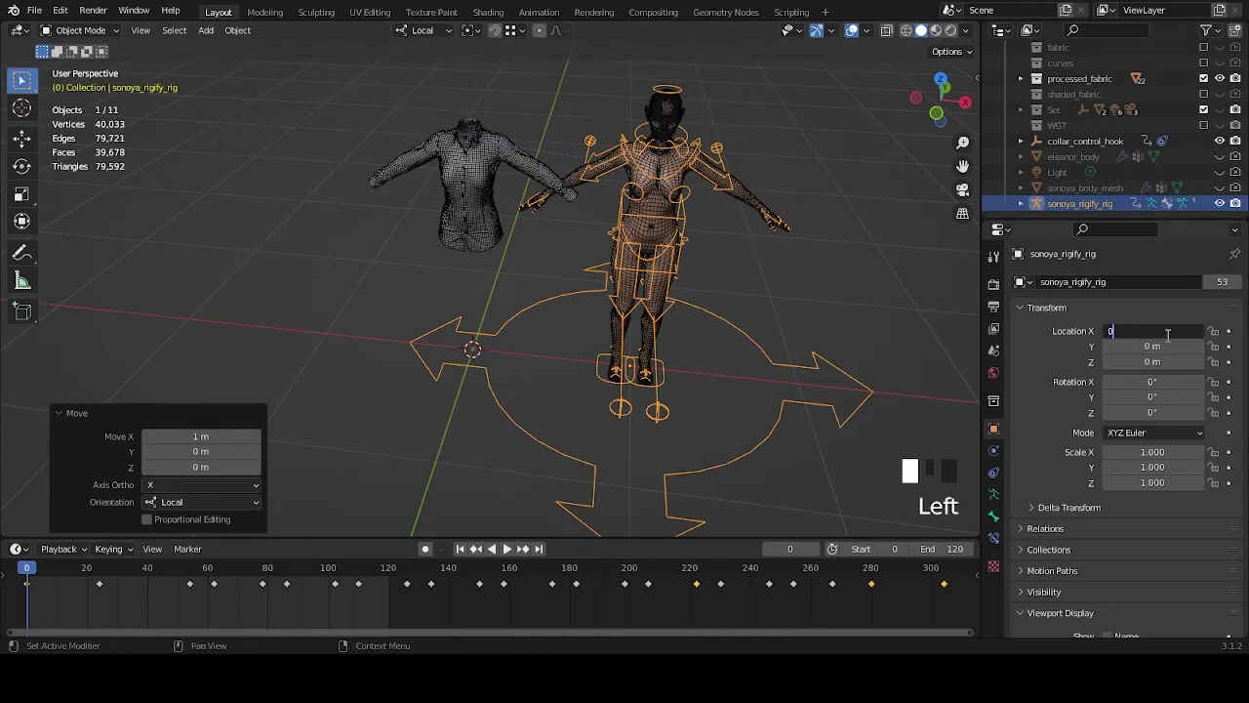
key(Return)
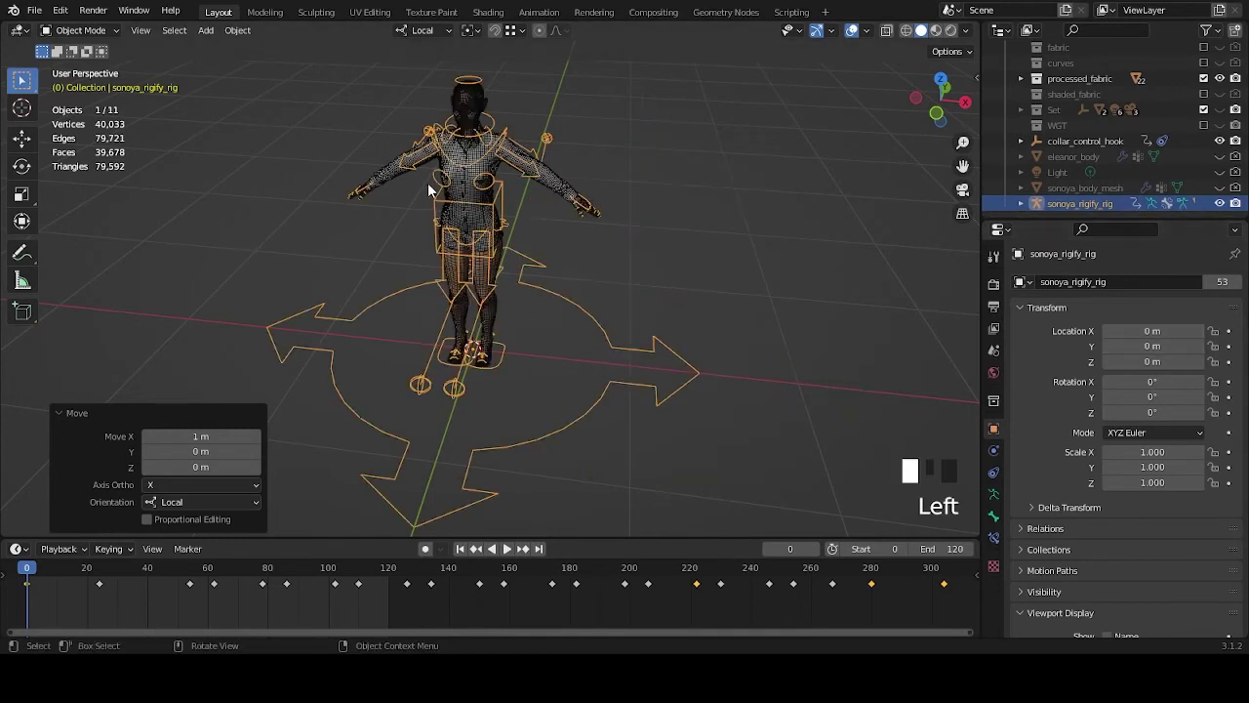
In Pose Mode, try moving the root bone about 1 m, cancel the move, and return to Object Mode.
click(81, 30)
click(82, 83)
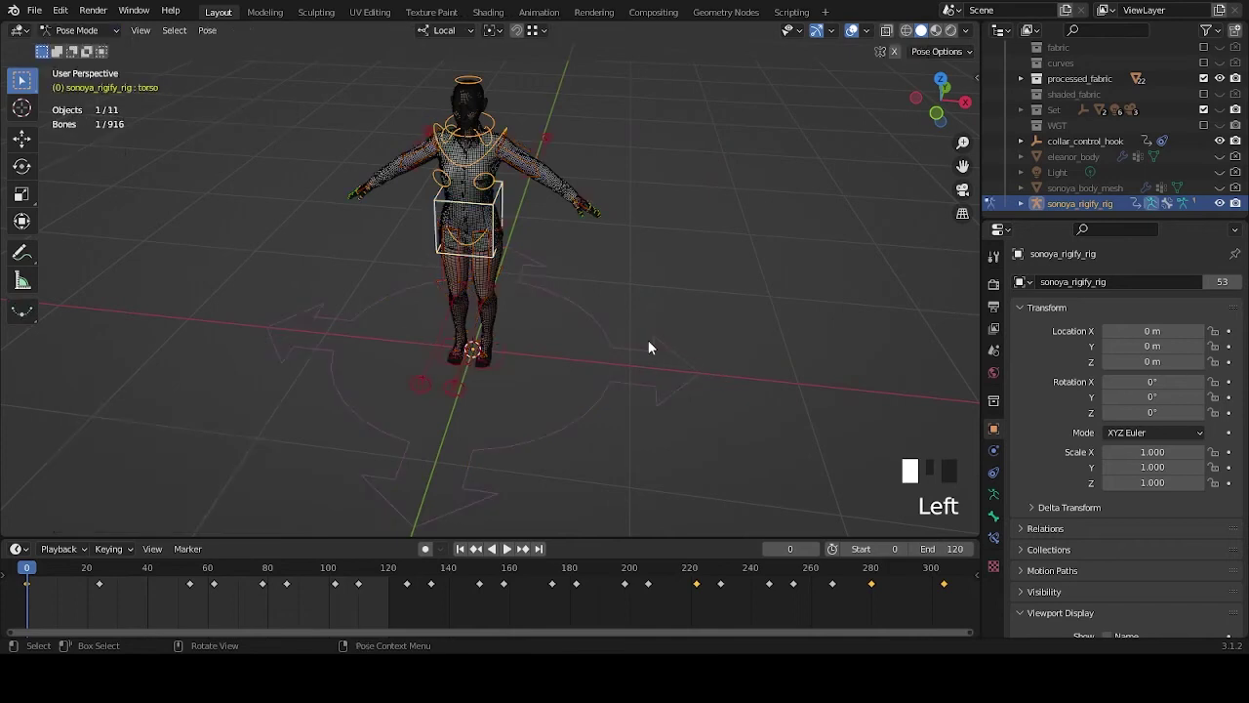
click(608, 340)
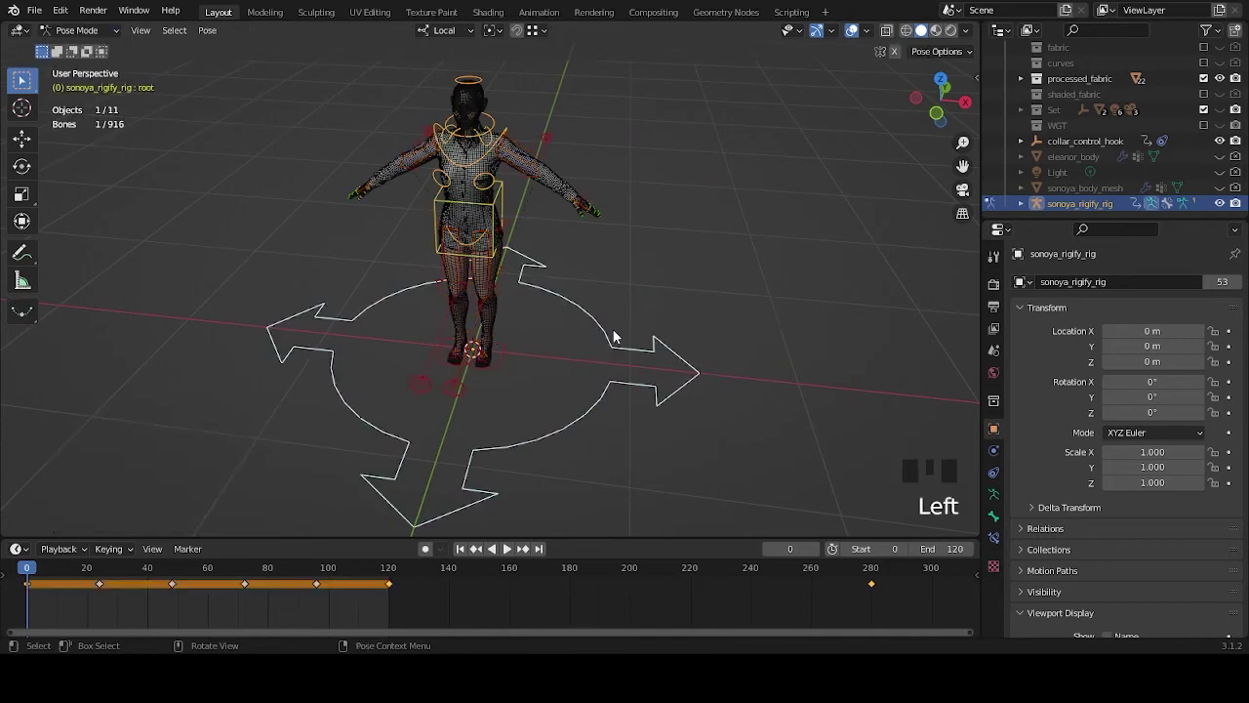
key(g)
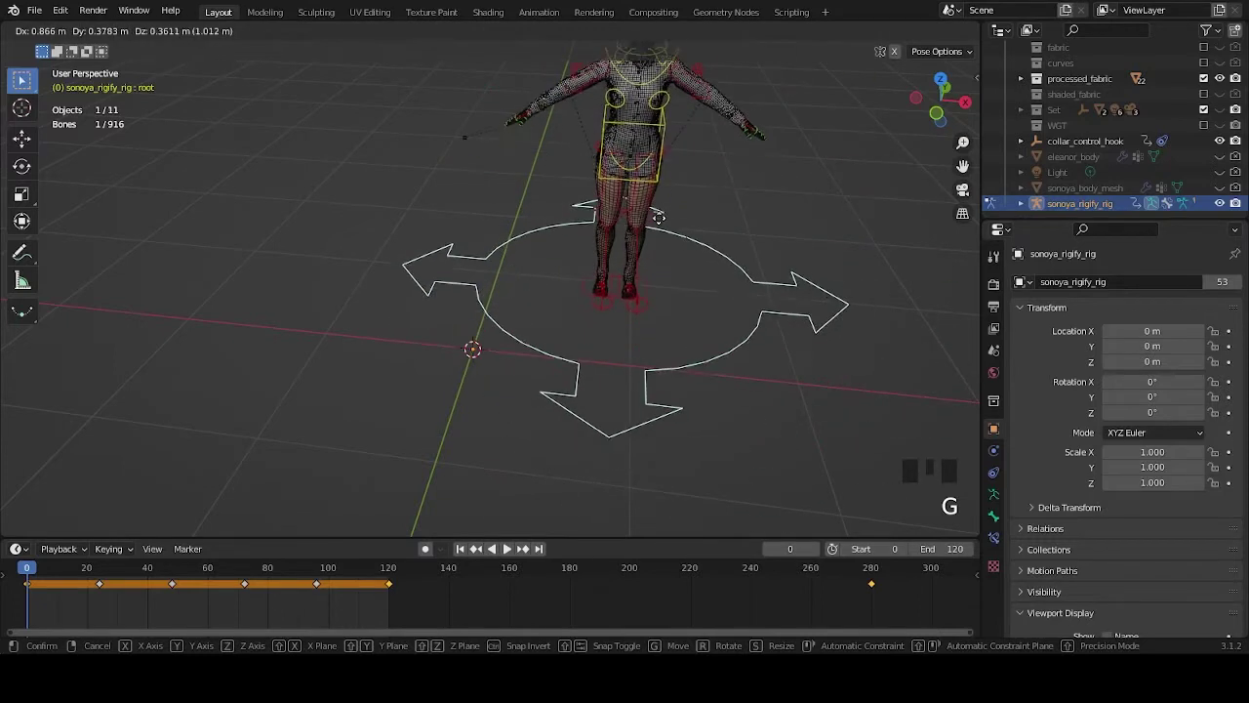
right_click(658, 217)
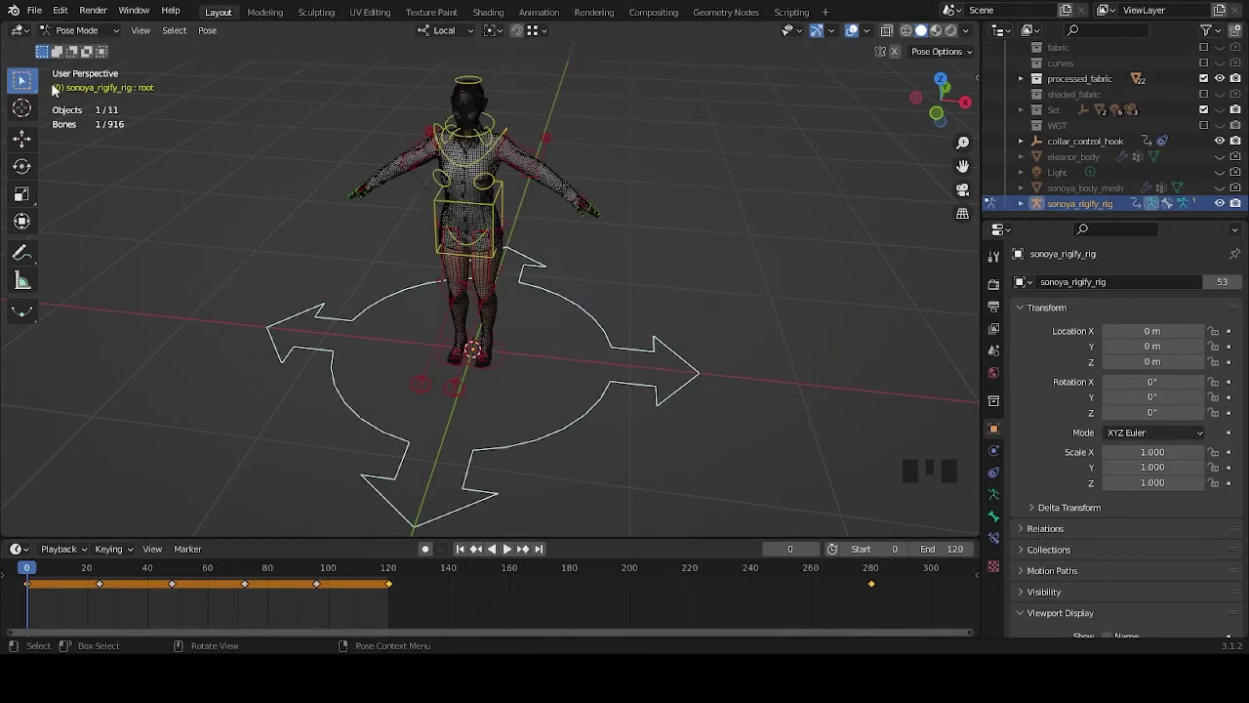
click(93, 30)
click(86, 49)
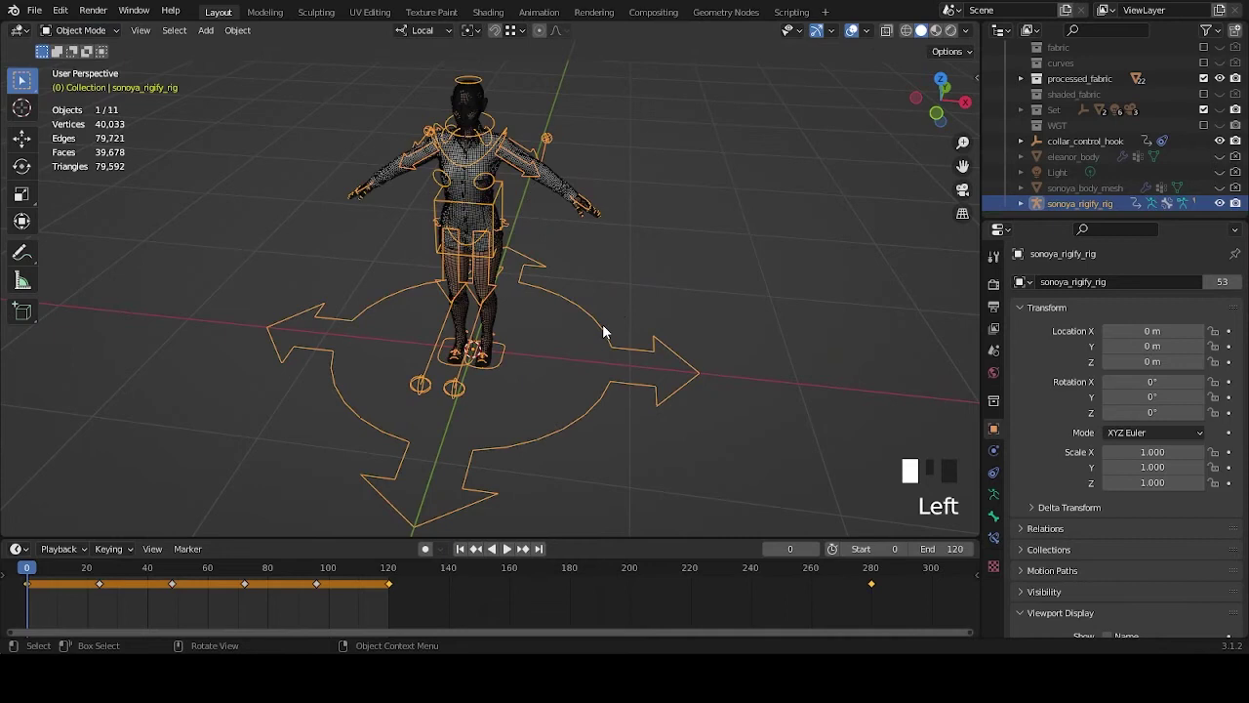
Move the whole rig object 1 m along local X to separate it from the shirt.
key(g)
key(x)
key(1)
key(Return)
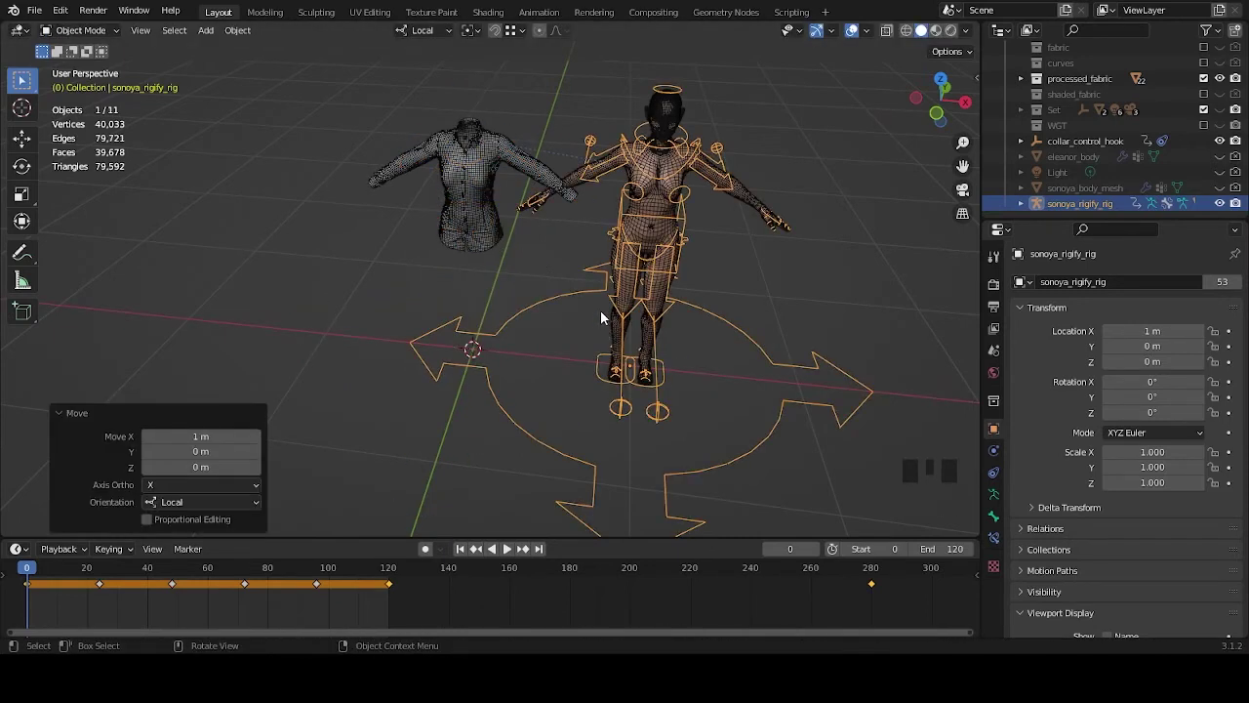
Deselect everything, play the animation with the rig offset from the shirt, and return to frame 0.
middle_drag(602, 317, 739, 329)
click(789, 283)
key(space)
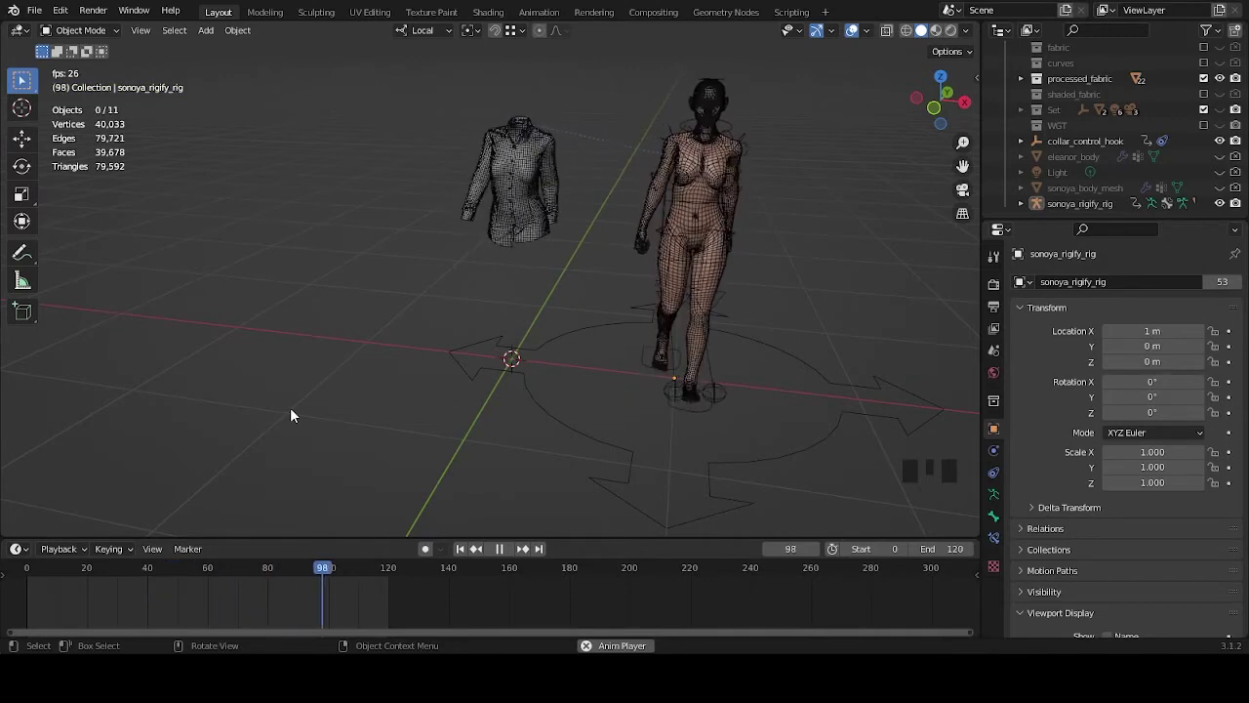
drag(117, 577, 26, 570)
Reset the rig's X location to 0 m.
click(1152, 331)
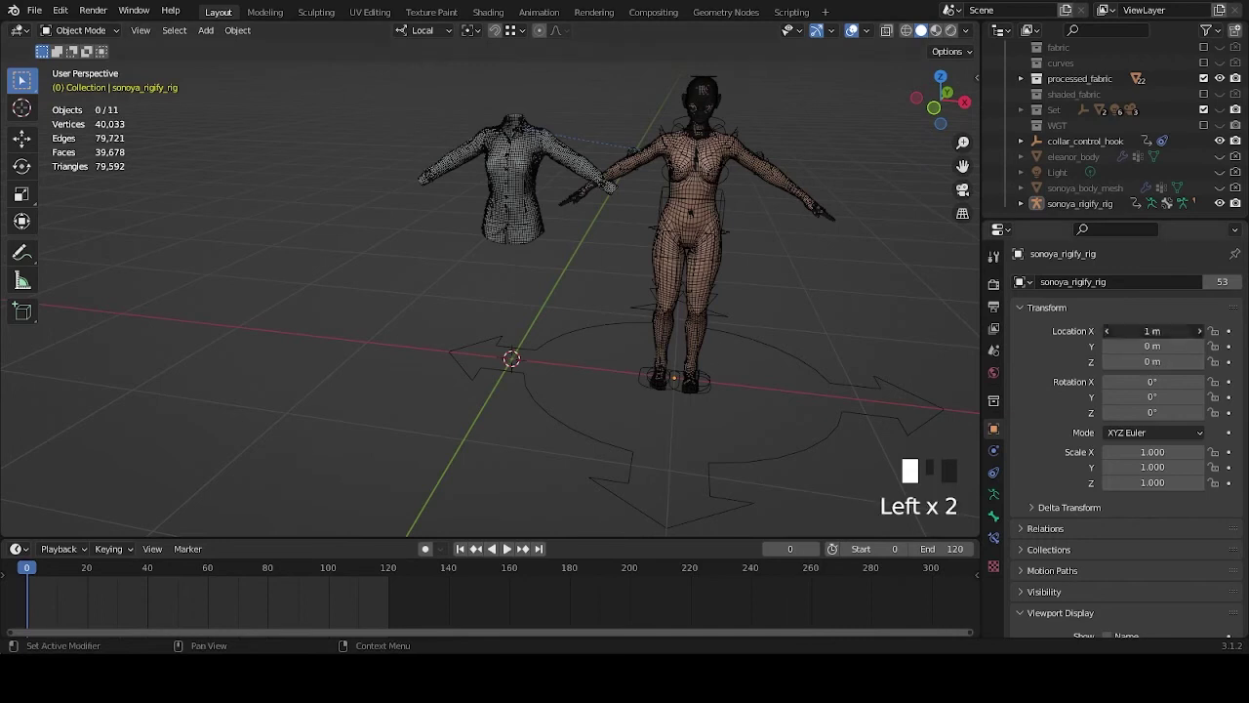
text(0)
key(Return)
Select shirt_body, collapse its Surface Deform settings, and add a Copy Transforms object constraint to the shirt.
shift+middle_drag(655, 282, 627, 200)
scroll(728, 393, up, 4)
click(615, 221)
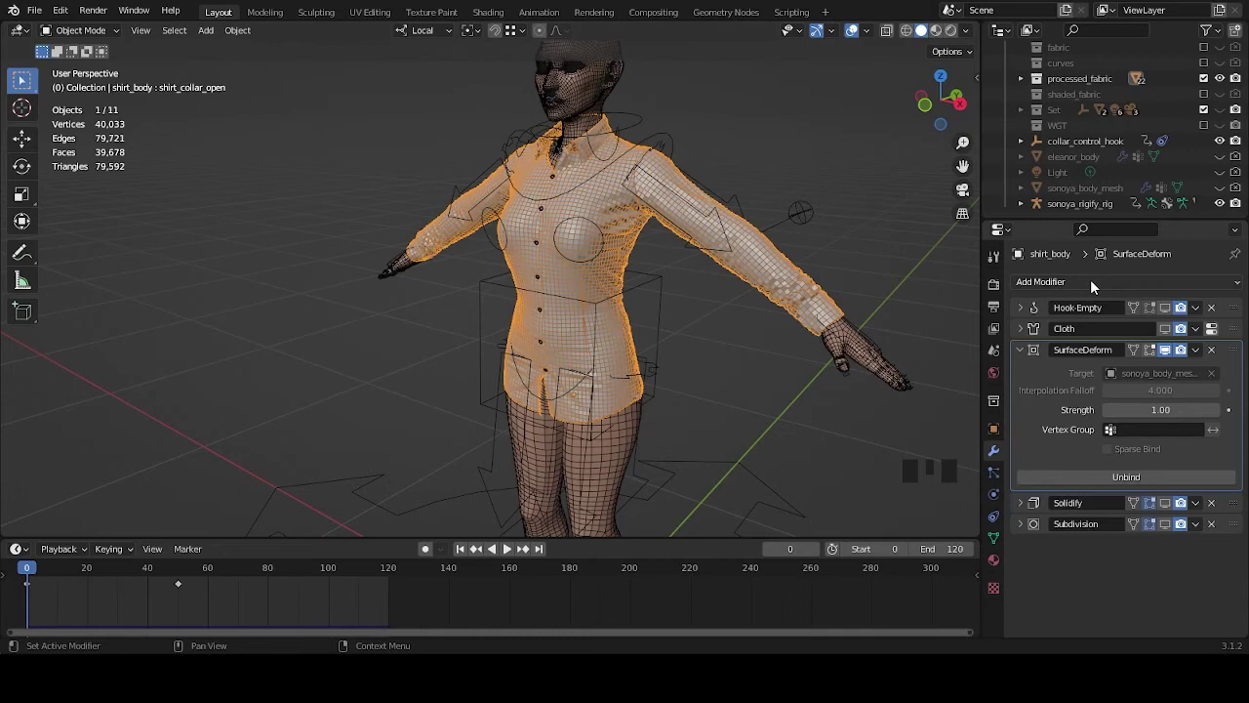
click(1020, 349)
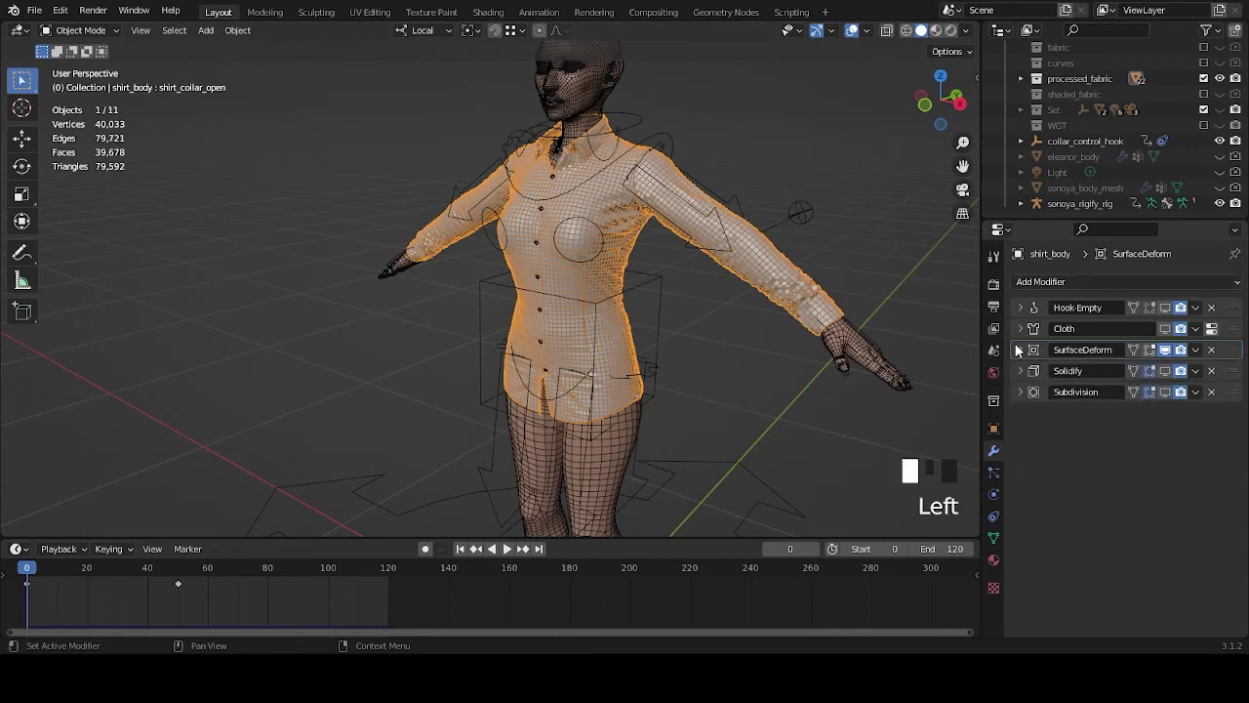
click(996, 519)
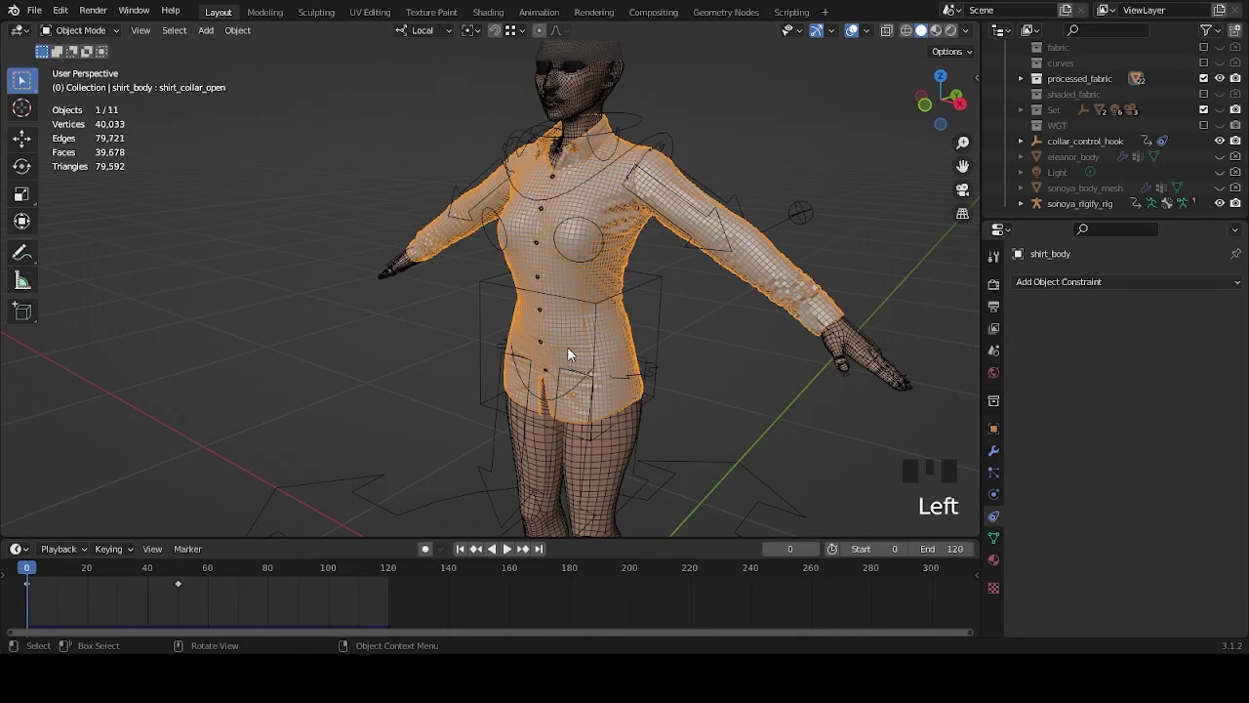
click(1091, 282)
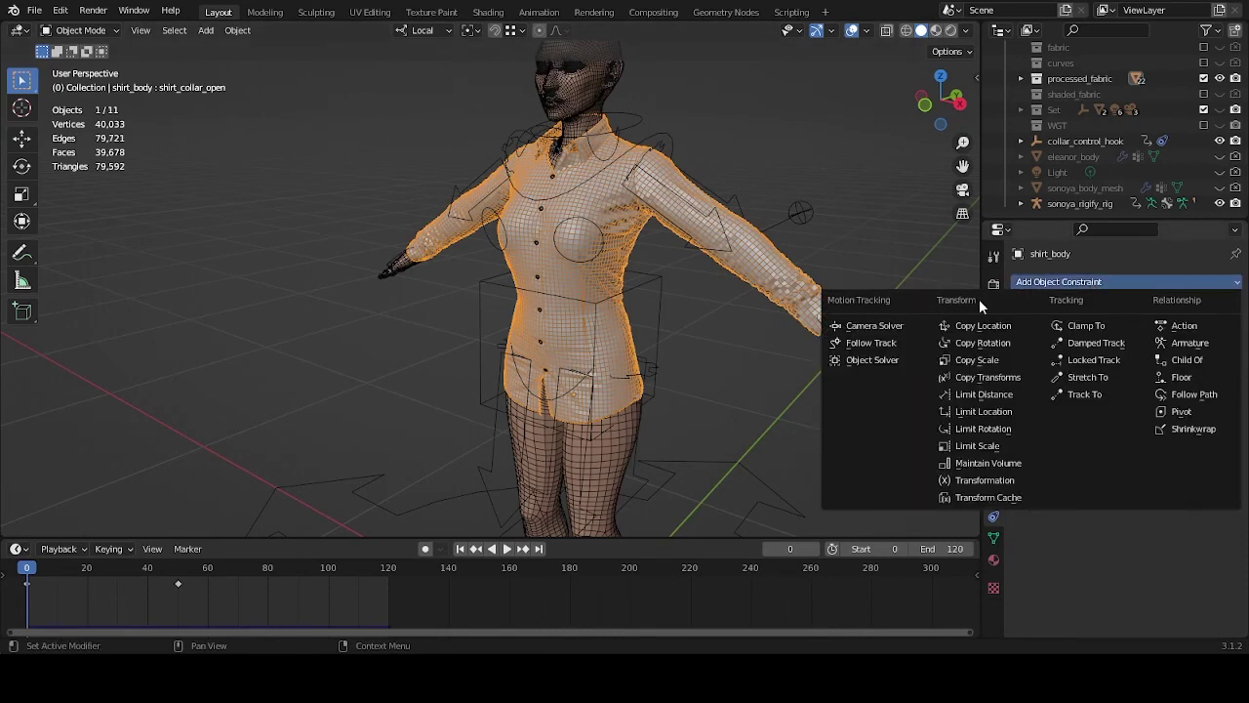
click(989, 378)
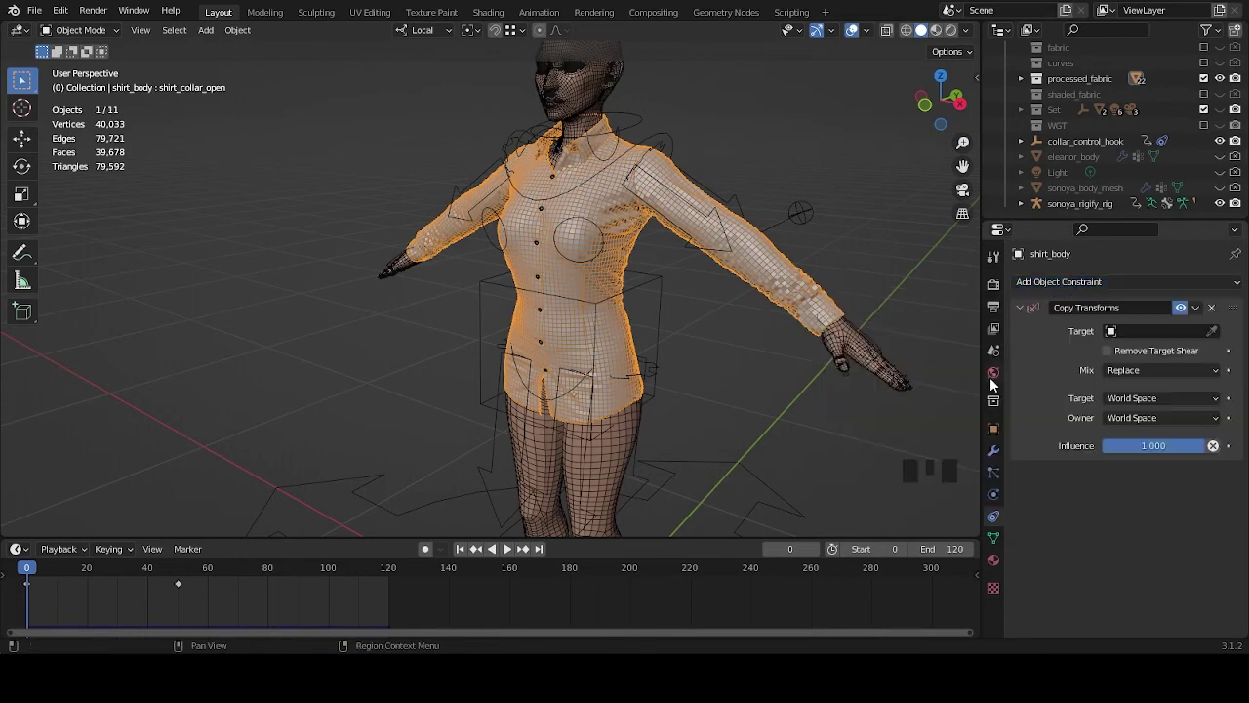
scroll(650, 357, down, 3)
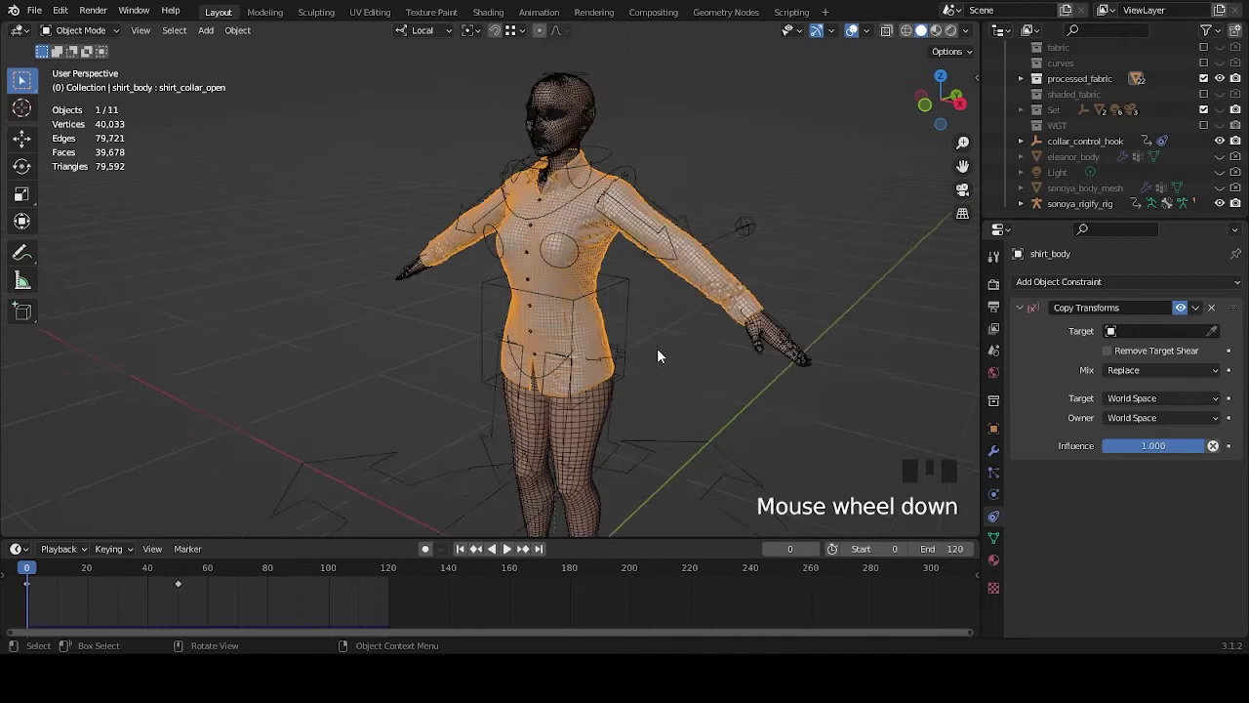
Set sonoya_rigify_rig as the target of the shirt's Copy Transforms constraint and inspect where the shirt lands.
middle_drag(657, 351, 794, 321)
click(1212, 332)
click(701, 238)
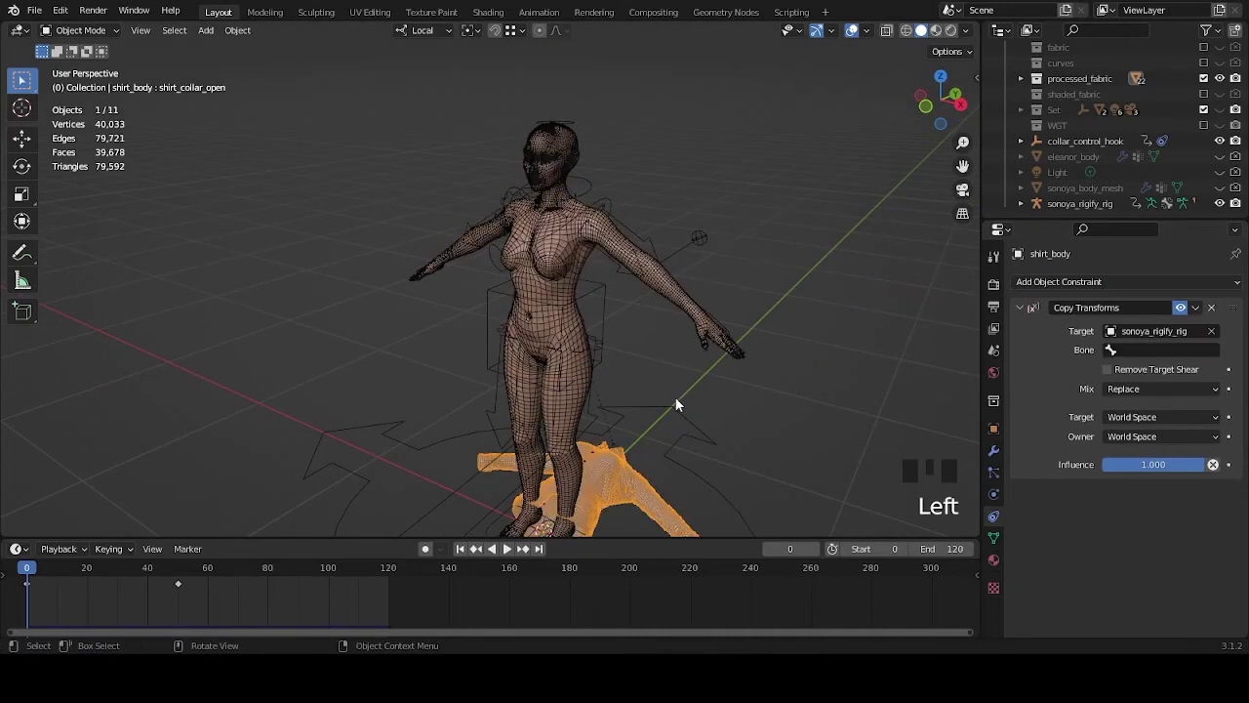
scroll(675, 403, down, 2)
shift+middle_drag(675, 403, 666, 259)
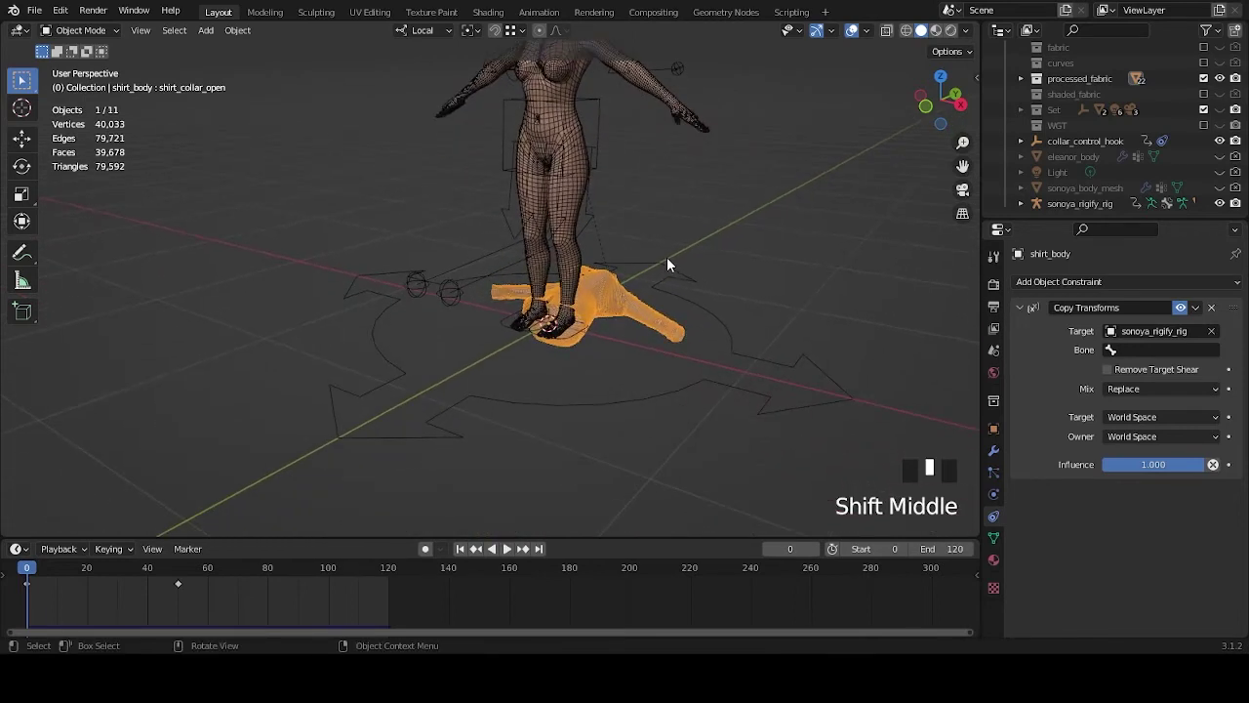
scroll(655, 324, up, 4)
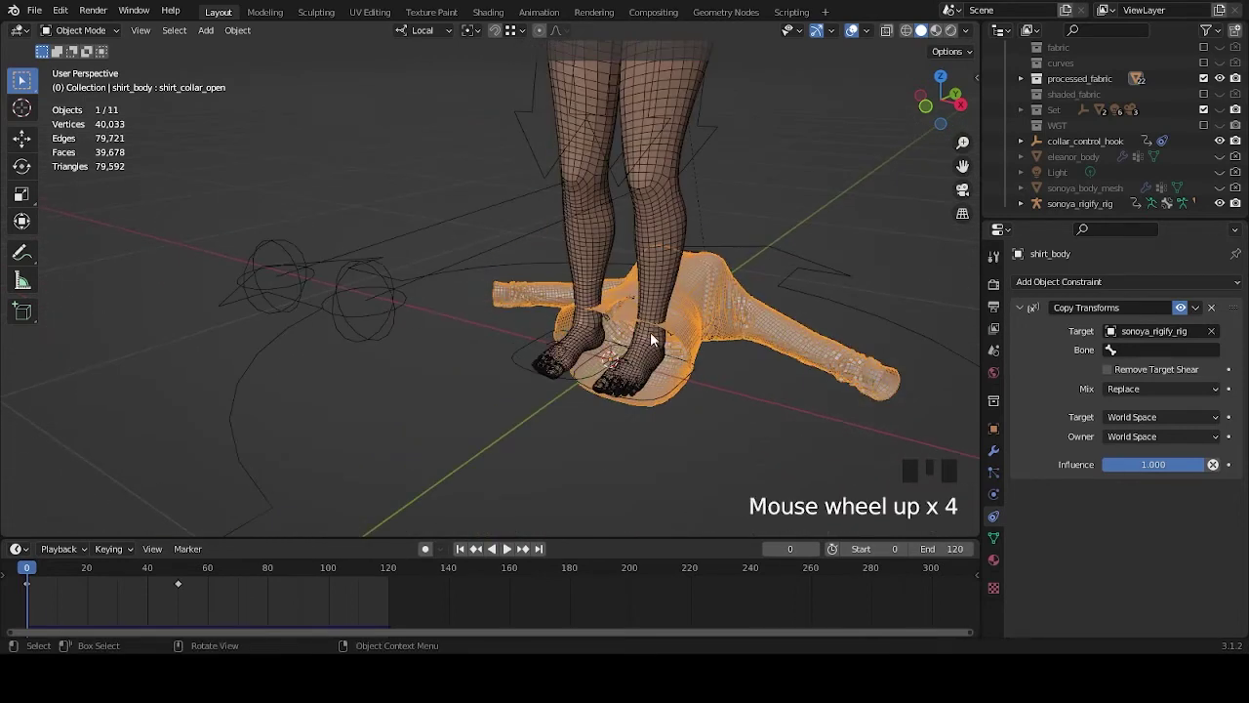
Switch off the Copy Transforms constraint, inspect the rig's origin from the side, and re-enable the constraint on shirt_body.
click(1180, 307)
shift+middle_drag(601, 136, 602, 313)
click(624, 459)
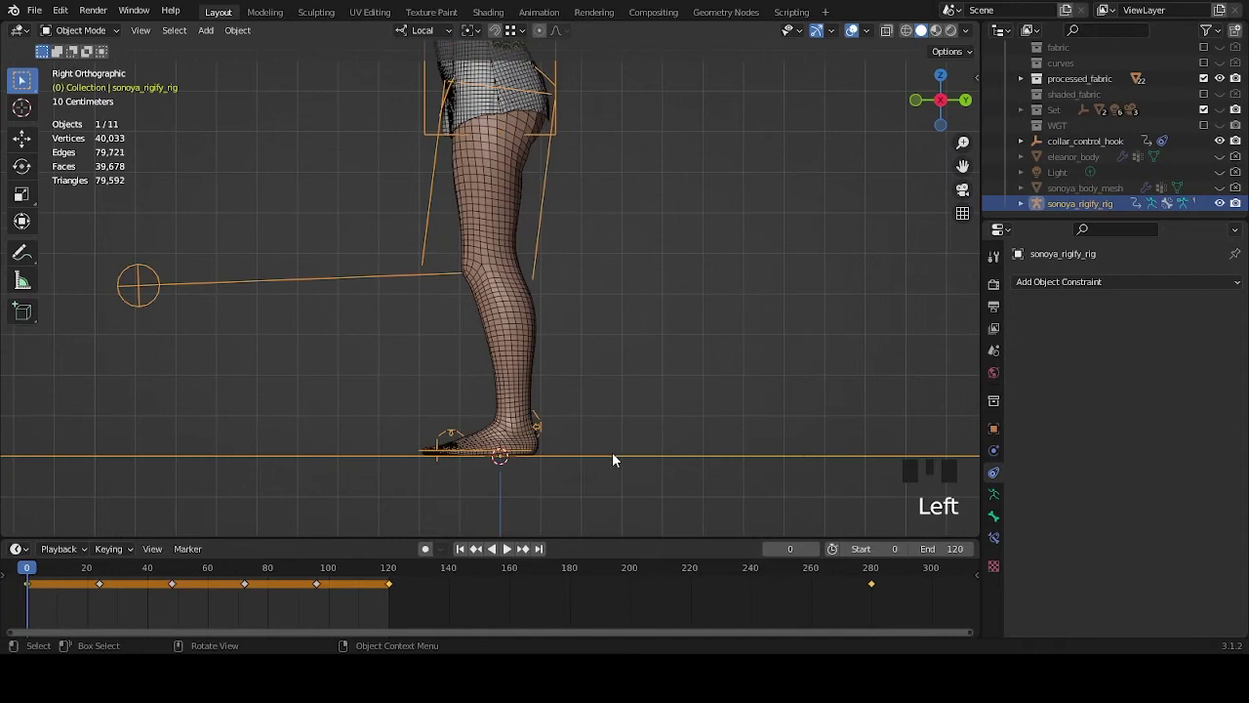
middle_drag(499, 474, 525, 469)
scroll(572, 285, down, 4)
click(509, 161)
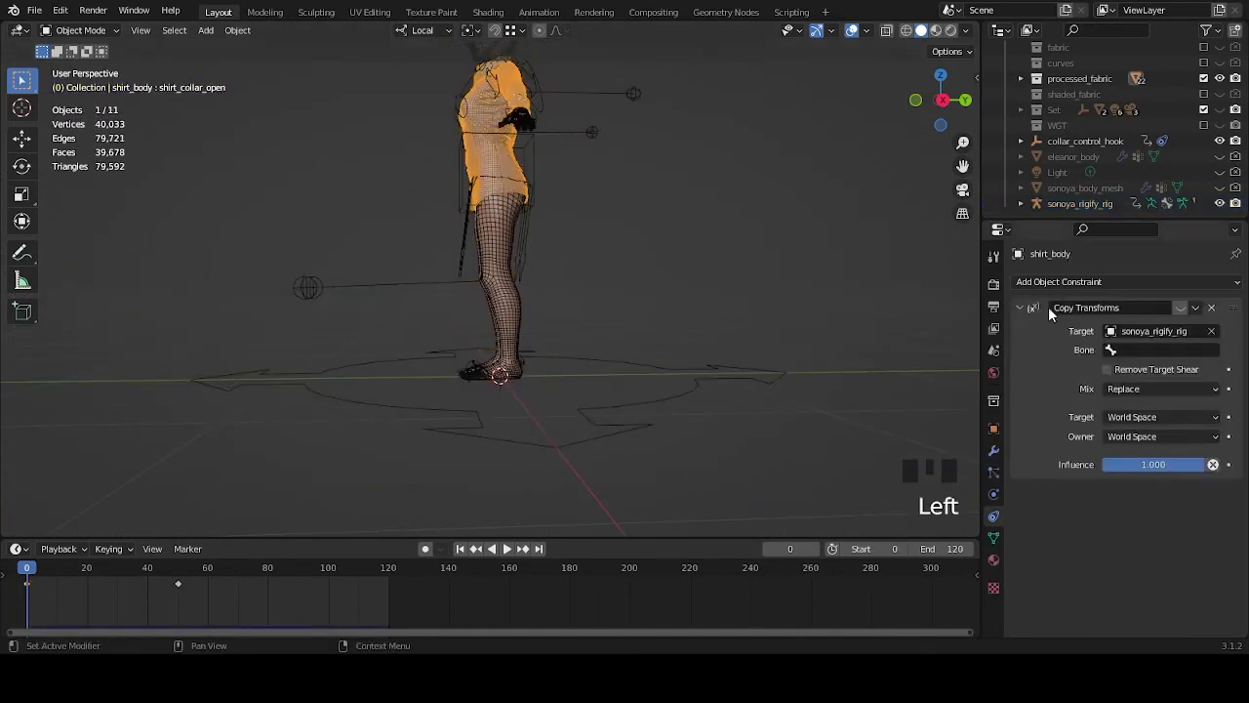
click(1177, 308)
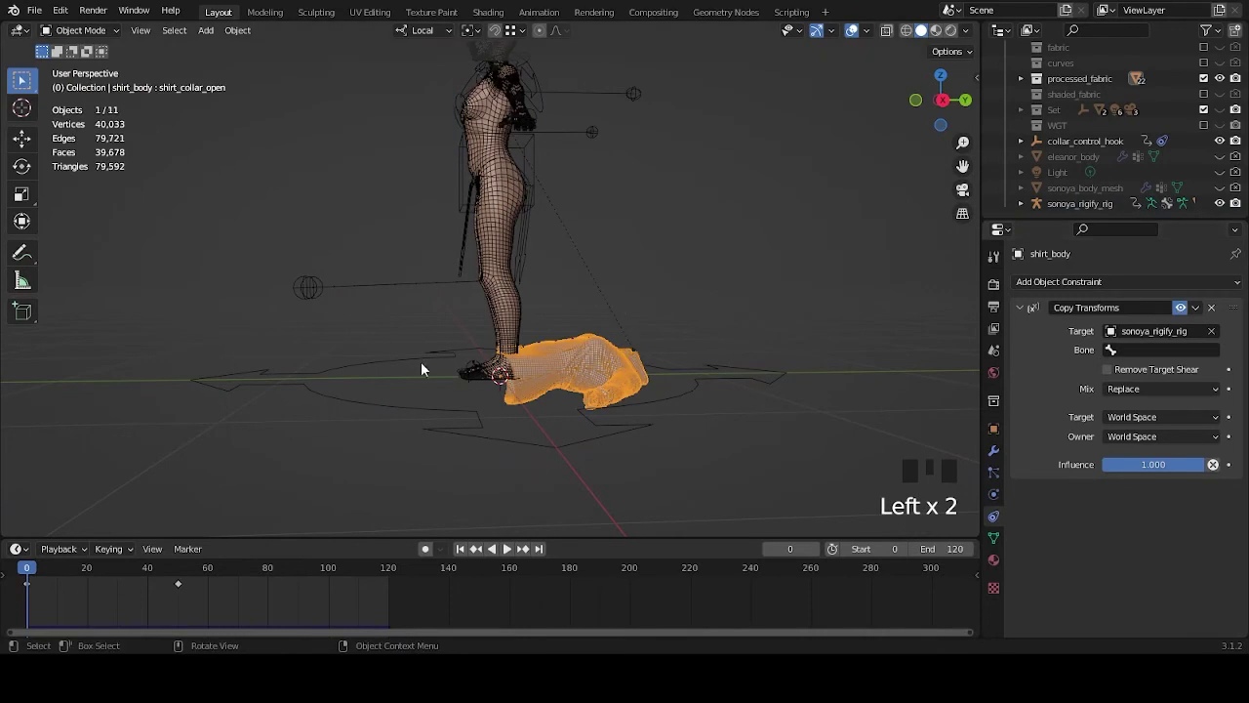
middle_drag(576, 360, 612, 383)
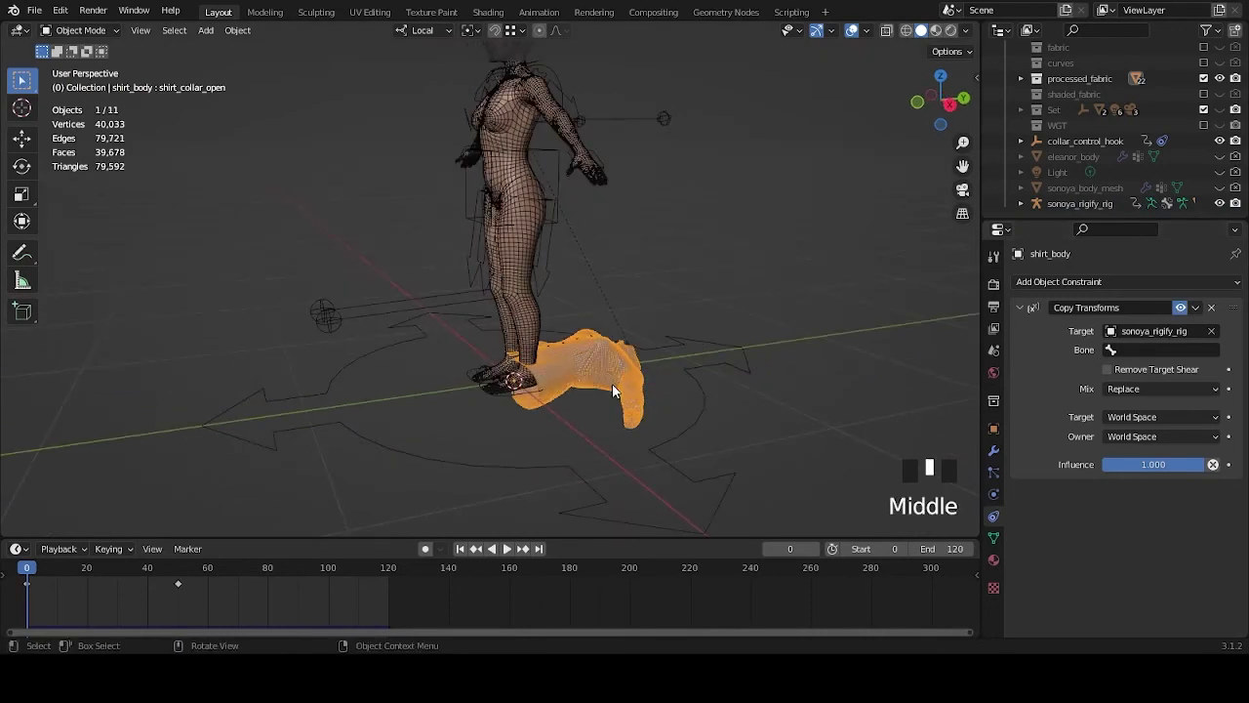
Set the Copy Transforms constraint's Mix mode to After Original (Full) and select the rig.
click(1183, 389)
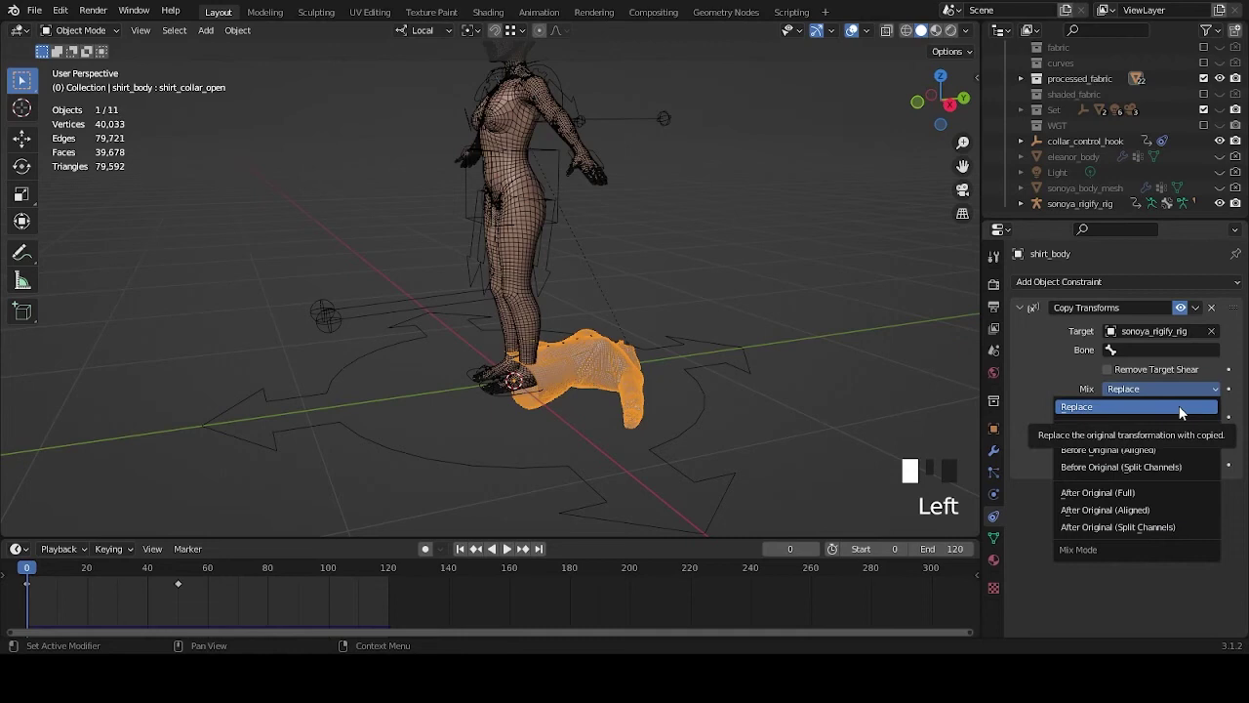
click(1155, 495)
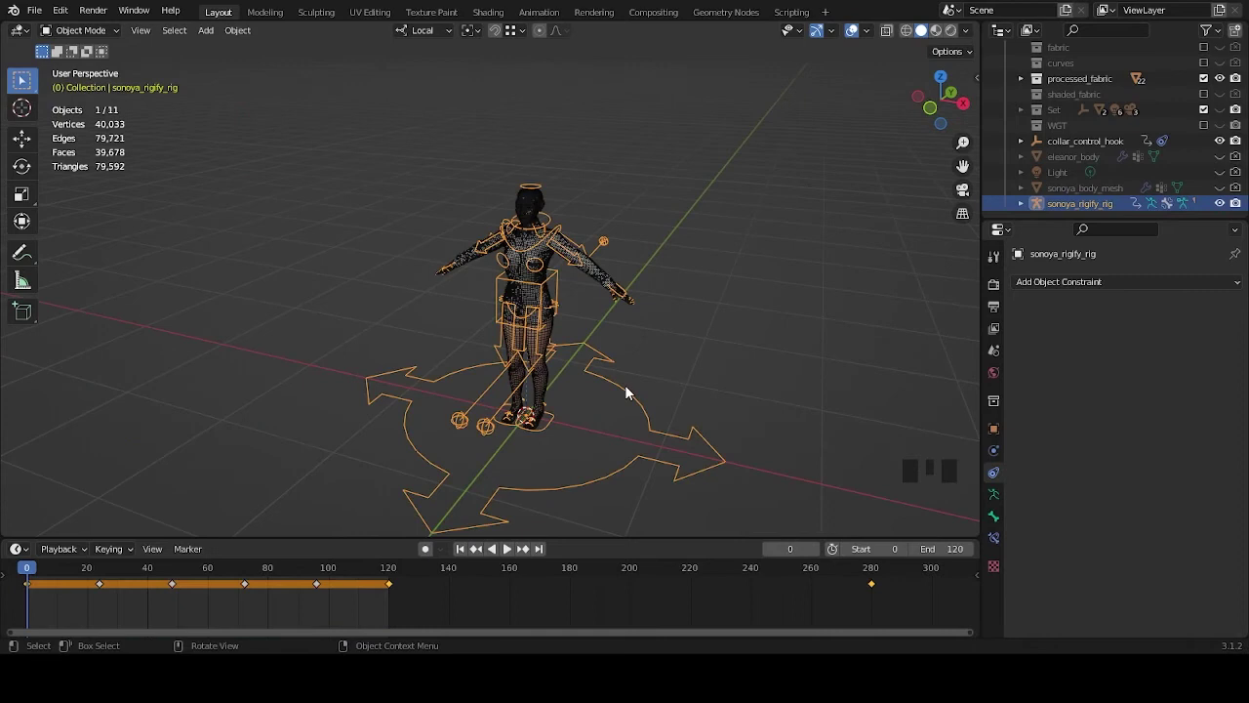
middle_drag(625, 389, 594, 348)
middle_drag(576, 395, 606, 393)
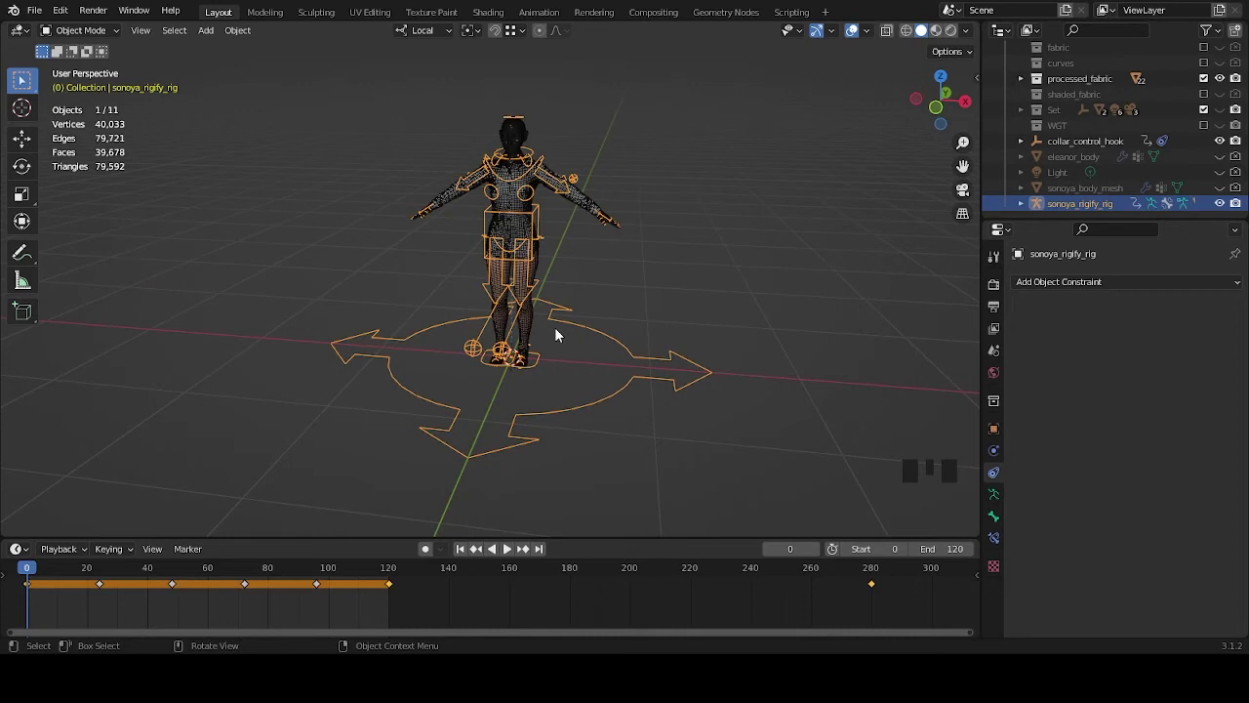
Test-move the rig object freely to check how the shirt follows, and cancel the move.
key(g)
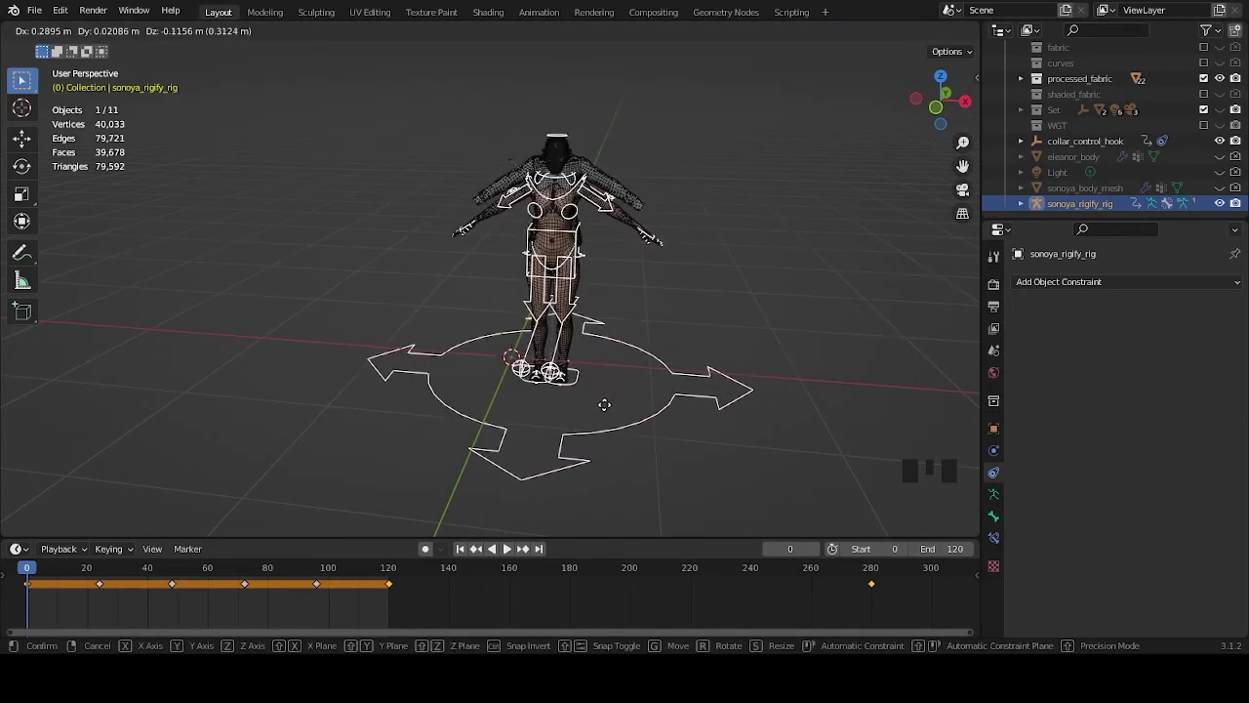
click(601, 403)
middle_drag(601, 403, 529, 379)
key(g)
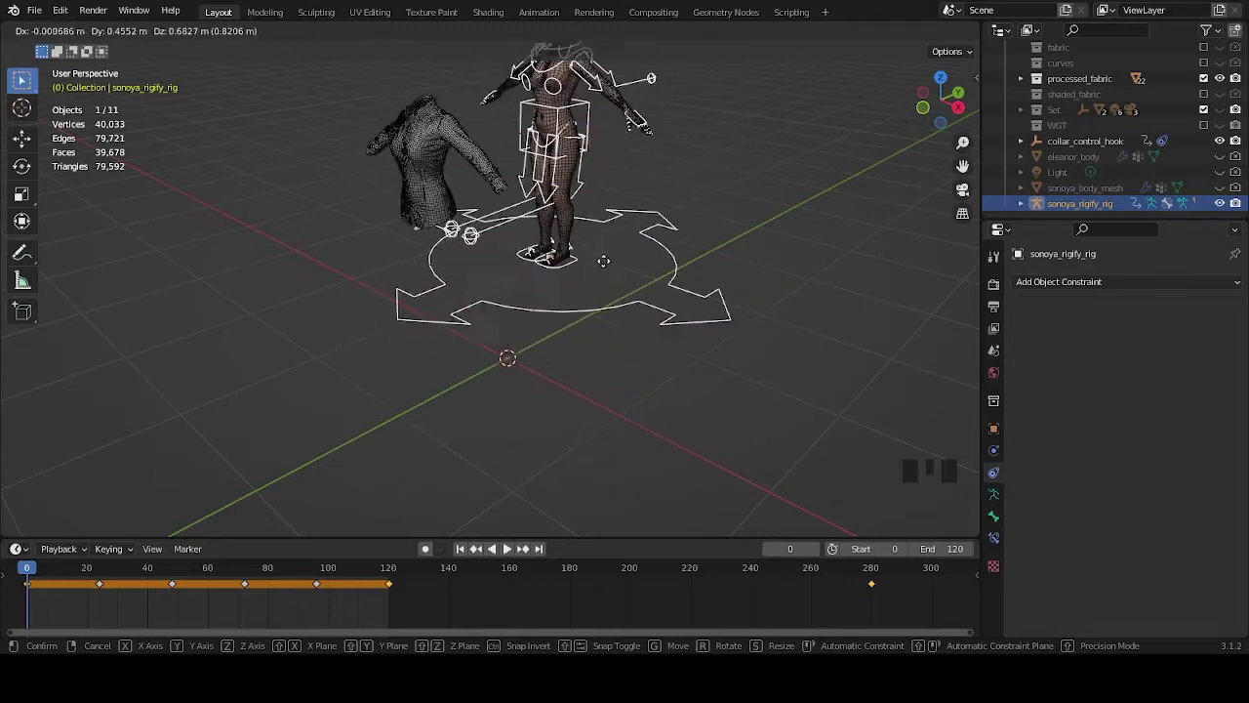
right_click(502, 407)
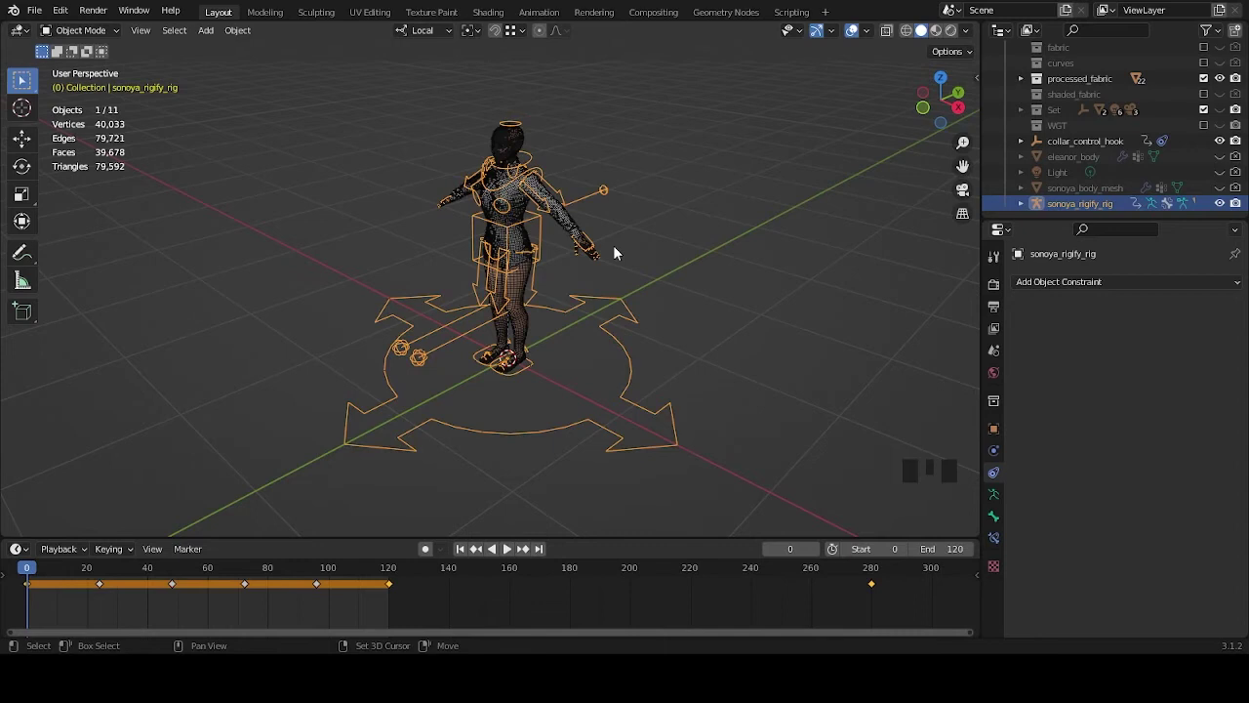
Select shirt_body and examine its object location and rotation values.
shift+middle_drag(613, 245, 600, 341)
scroll(673, 358, up, 3)
middle_drag(673, 357, 652, 330)
click(630, 308)
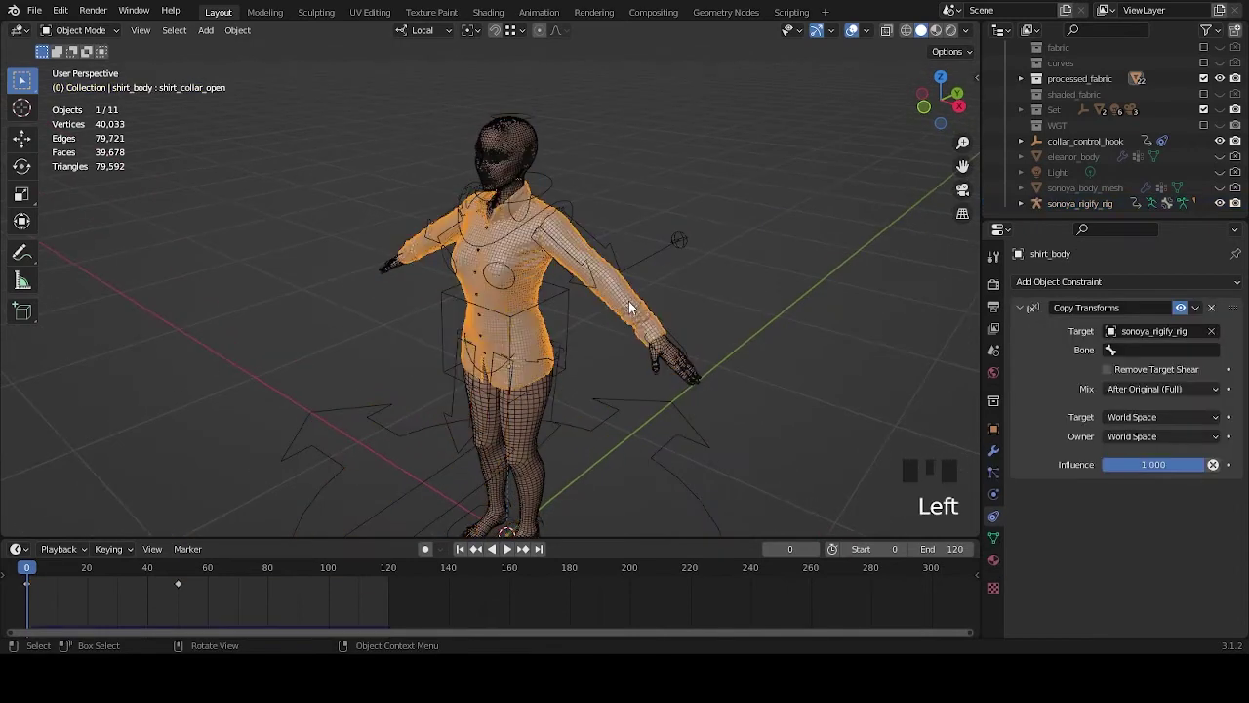
middle_drag(642, 325, 752, 320)
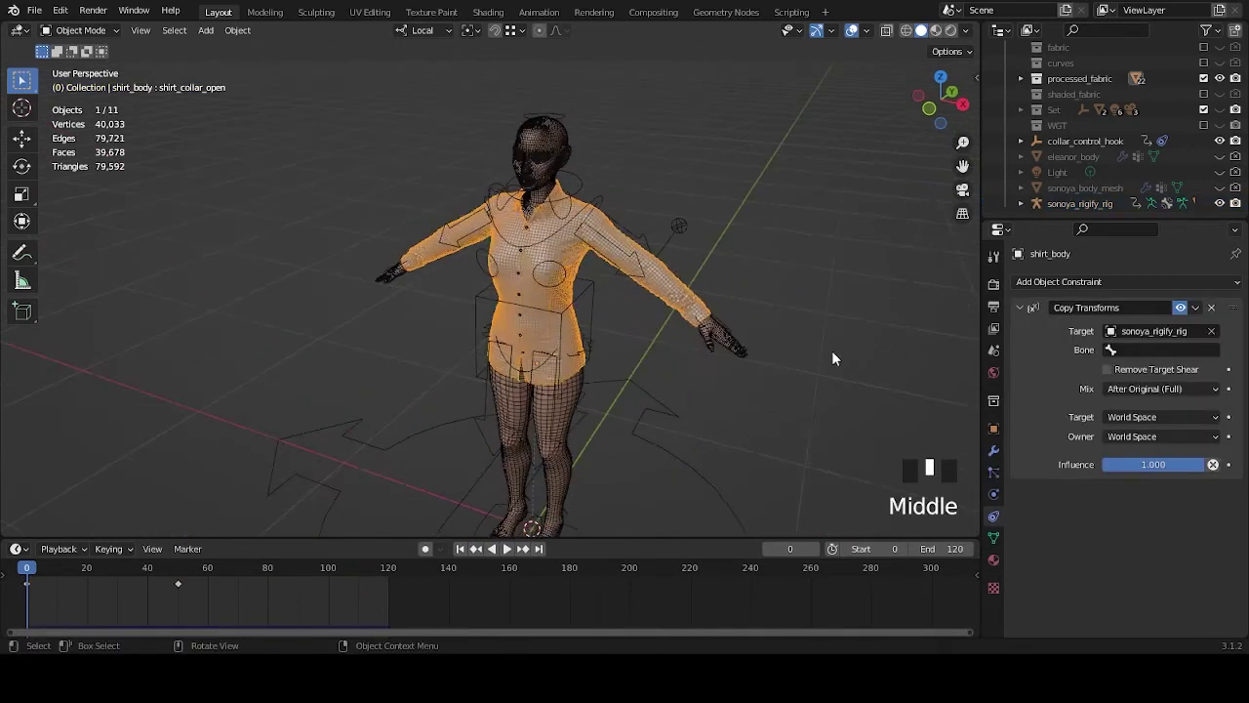
click(993, 428)
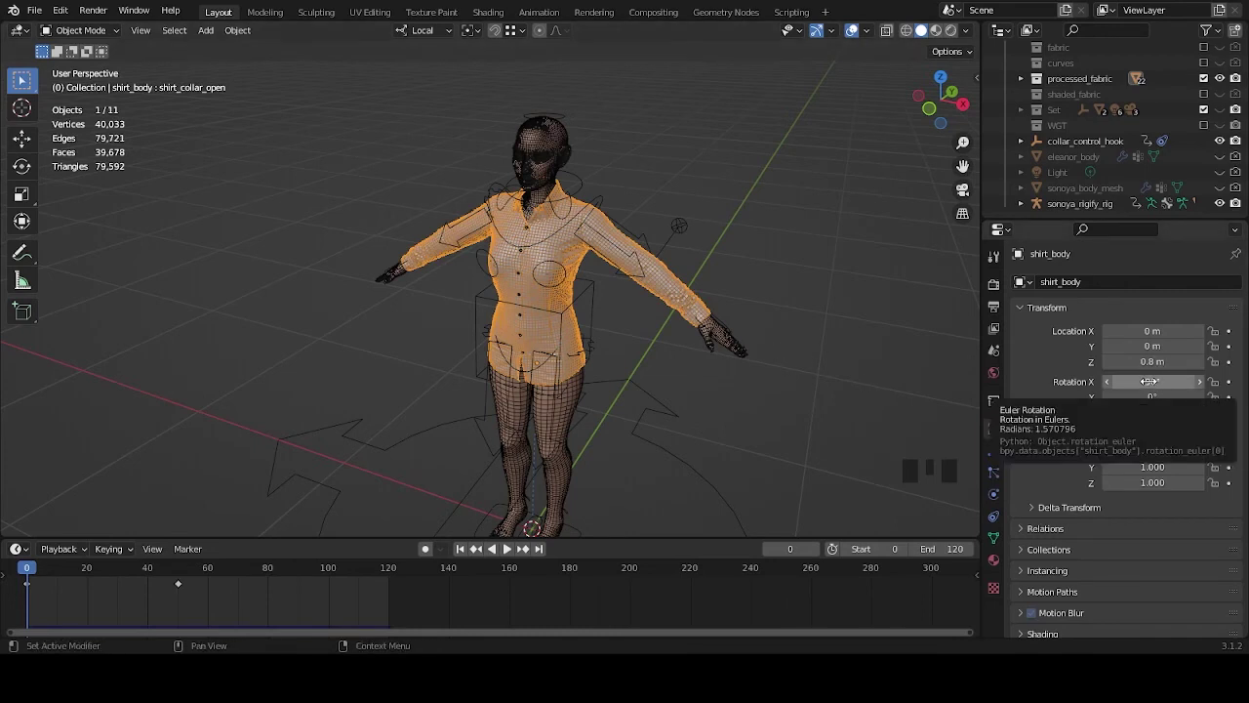
middle_drag(834, 348, 745, 347)
scroll(732, 351, down, 2)
scroll(724, 355, down, 2)
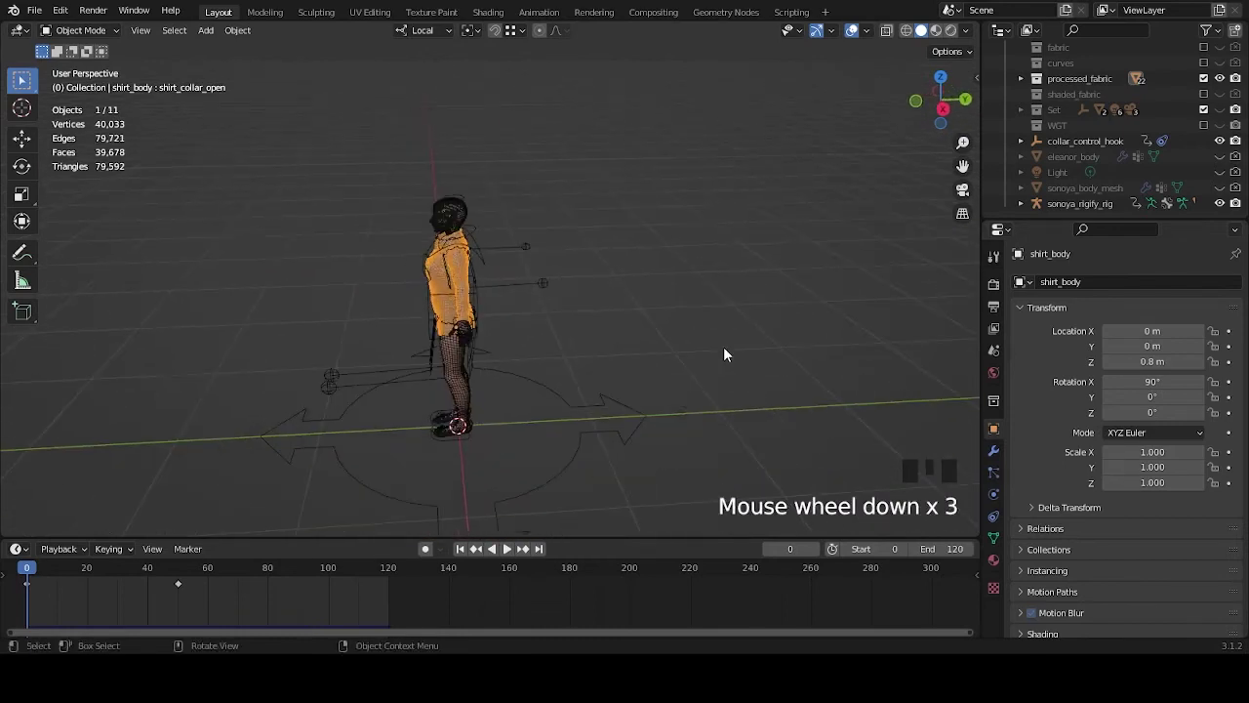
Turn off the shirt's smoothing, shirt_collar_open and Cloth.001 shape keys.
click(994, 537)
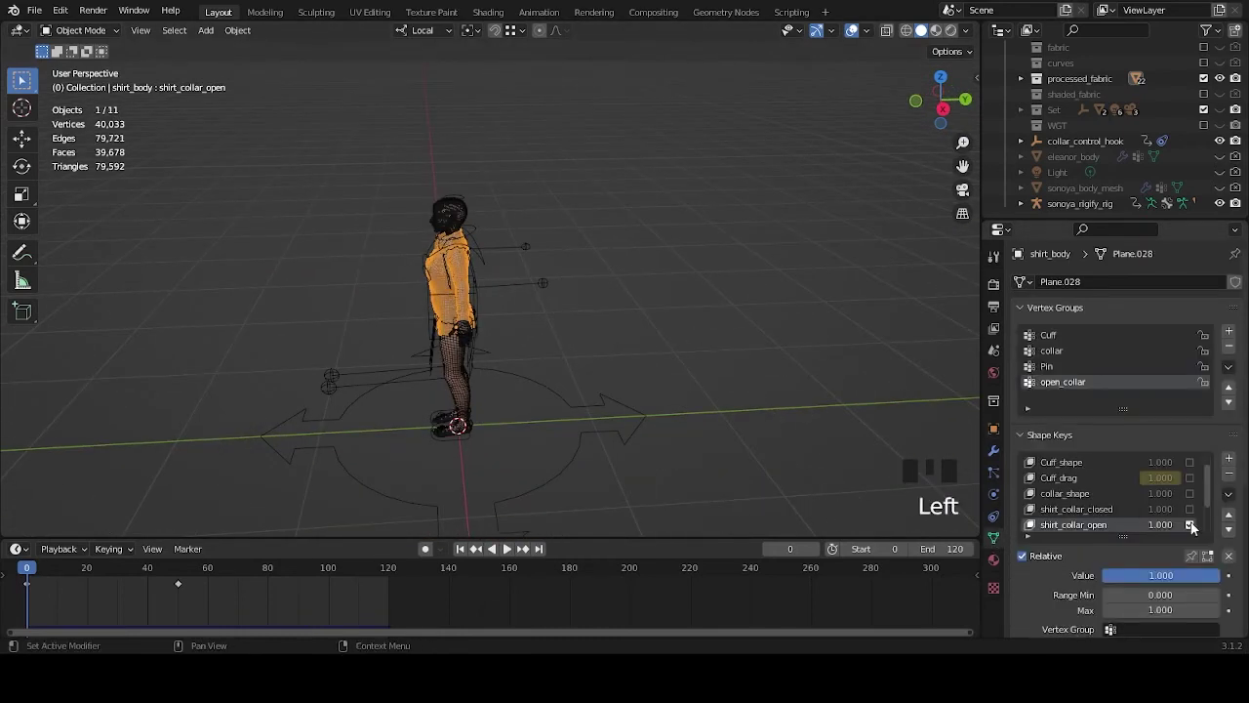
scroll(1191, 527, down, 3)
click(1190, 493)
click(1189, 478)
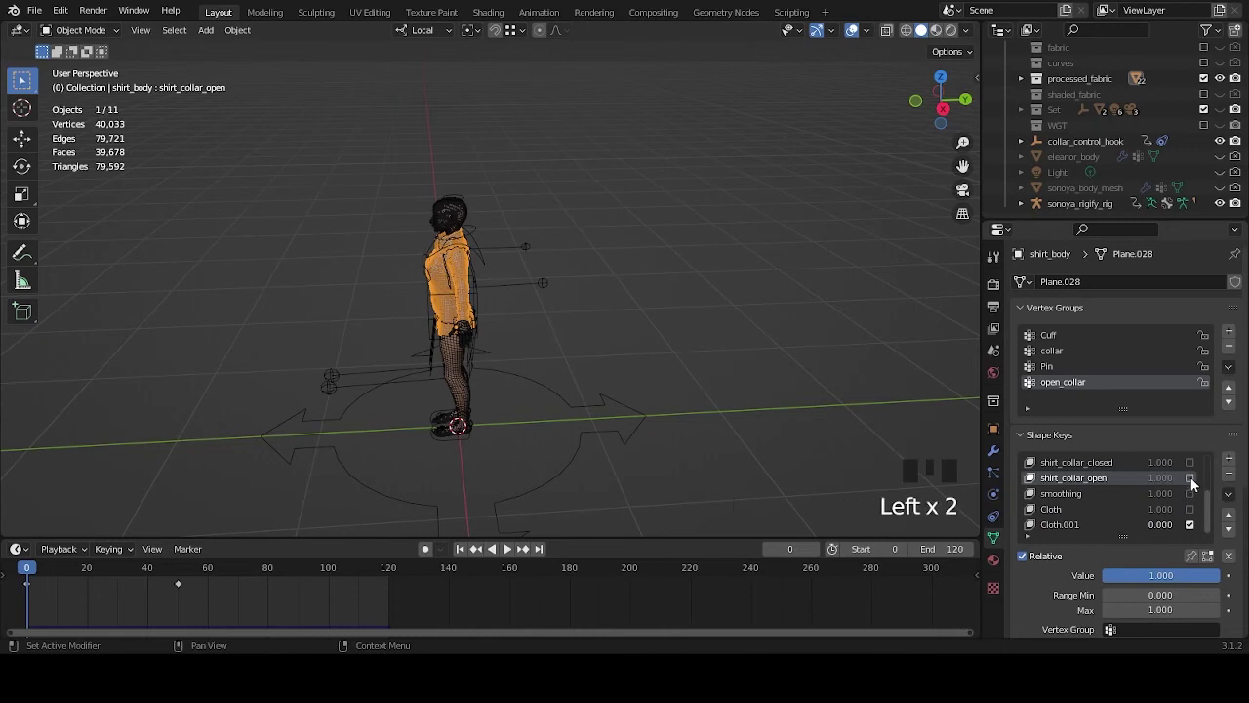
click(1190, 524)
scroll(1191, 480, up, 4)
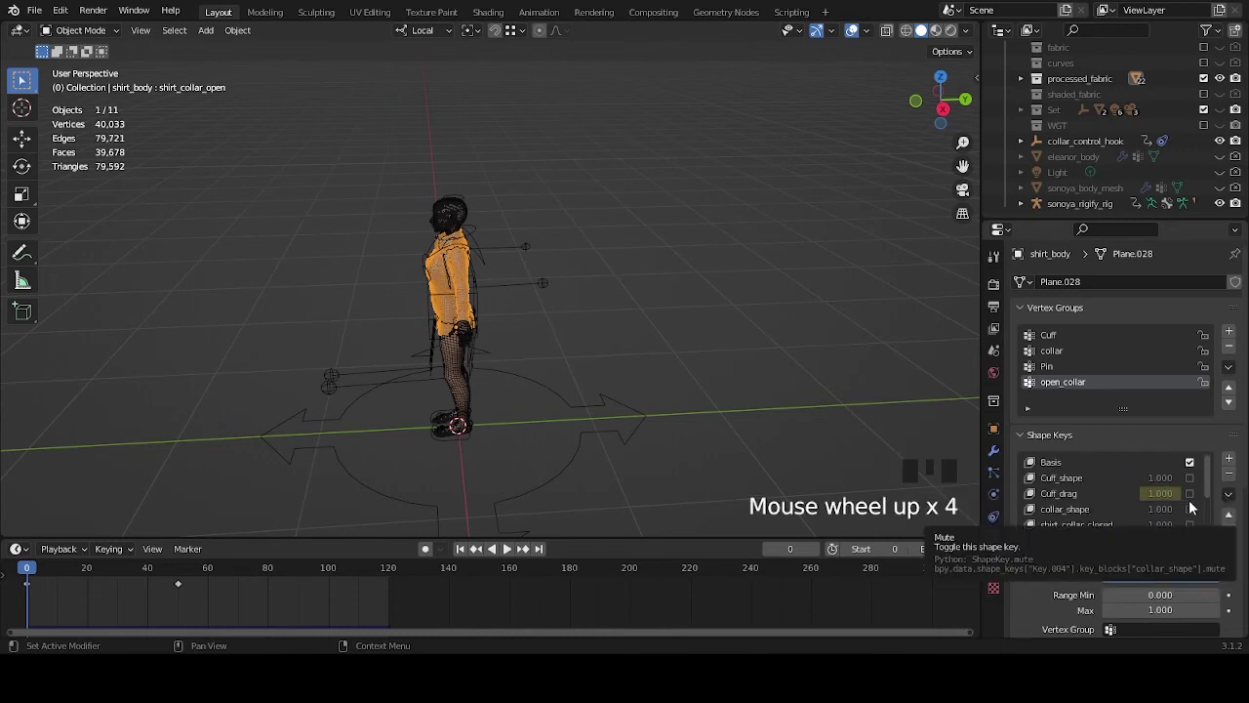
Turn on the shirt_collar_closed and shirt_collar_open shape keys.
scroll(1189, 500, down, 2)
click(1190, 493)
click(1190, 508)
middle_drag(859, 439, 796, 402)
click(1108, 632)
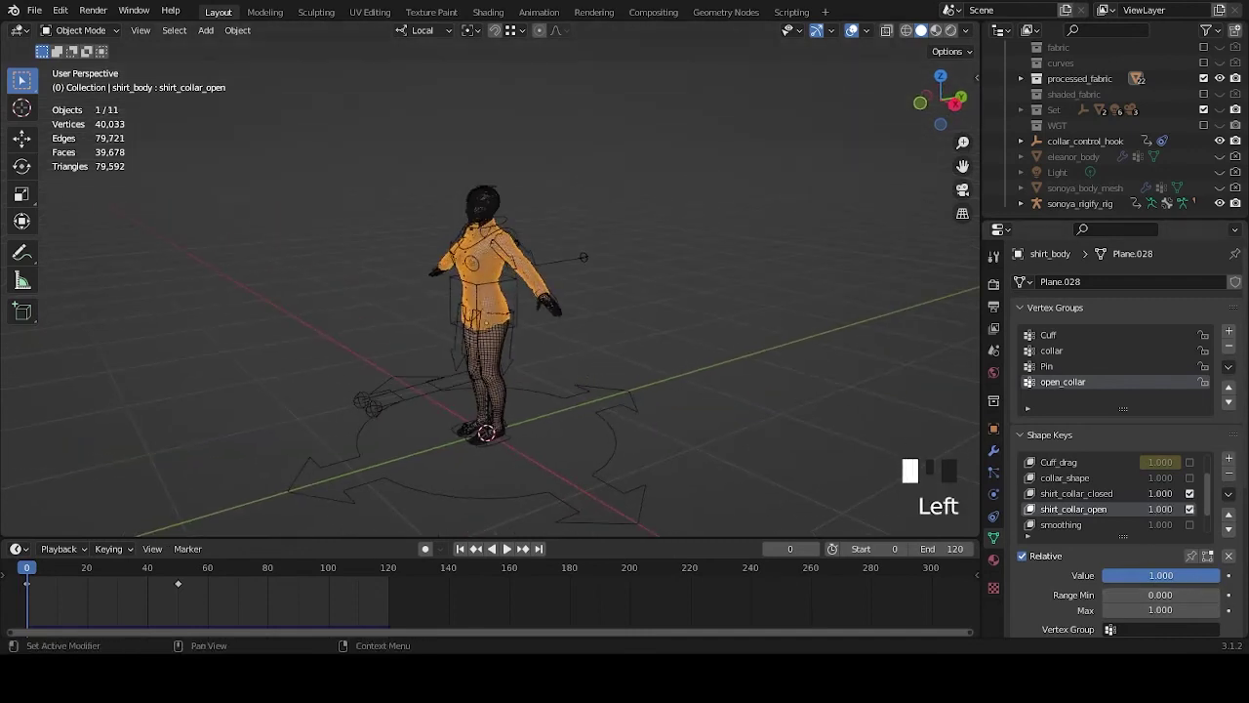
Reselect the shirt and toggle its shirt_collar_closed shape key off and back on.
scroll(548, 340, up, 4)
click(548, 340)
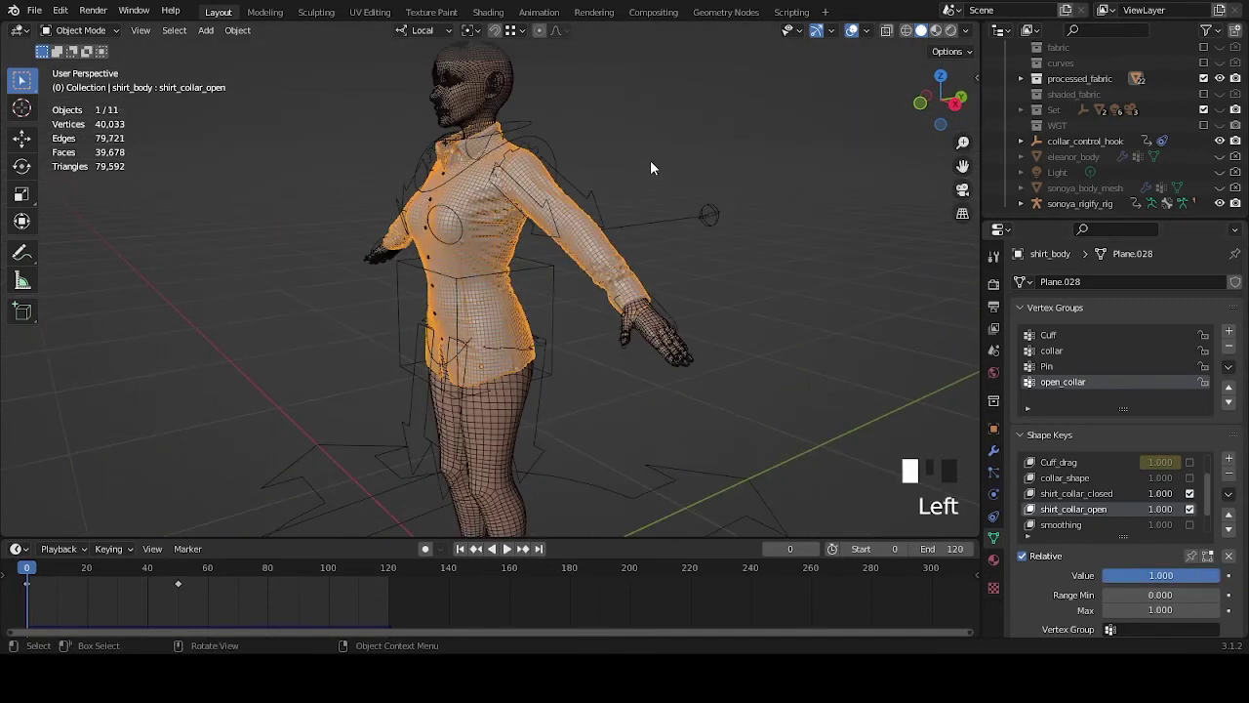
click(651, 168)
scroll(1089, 186, up, 3)
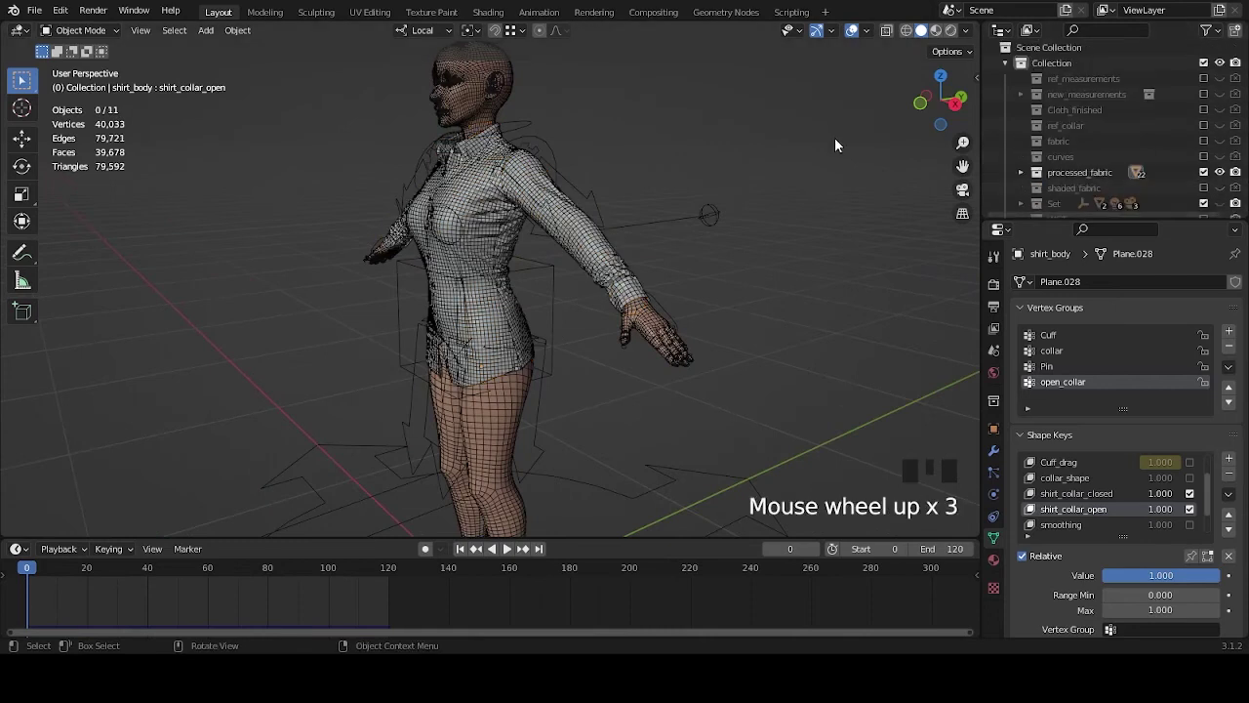
click(562, 229)
click(1190, 494)
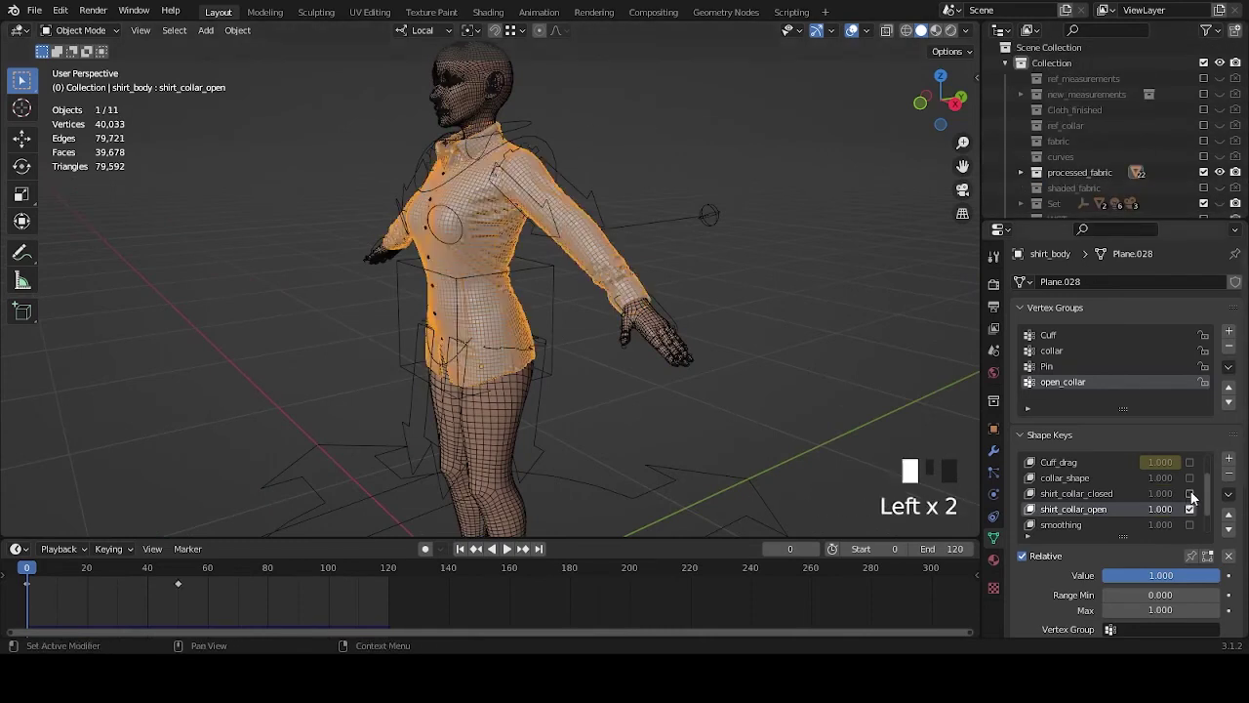
click(1189, 494)
scroll(1147, 485, up, 5)
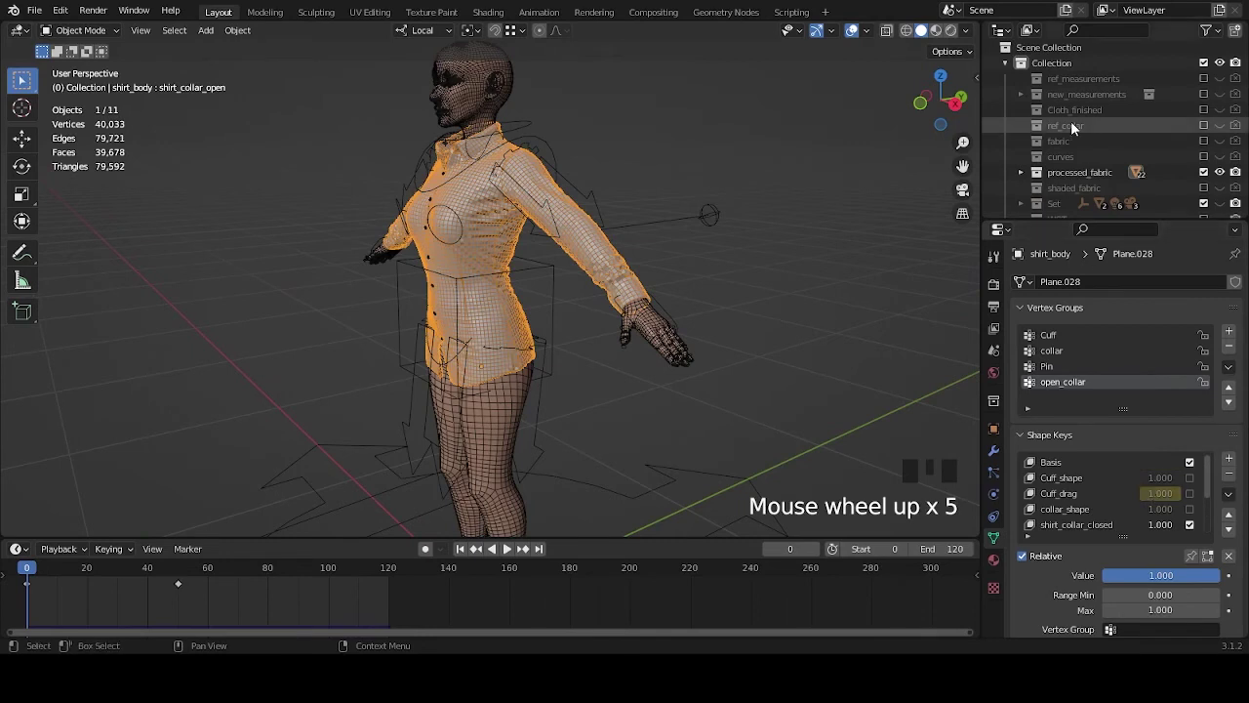
Expand the processed_fabric collection to locate shirt_body in the scene hierarchy.
click(1021, 172)
scroll(1071, 139, down, 1)
scroll(1074, 141, down, 2)
click(759, 315)
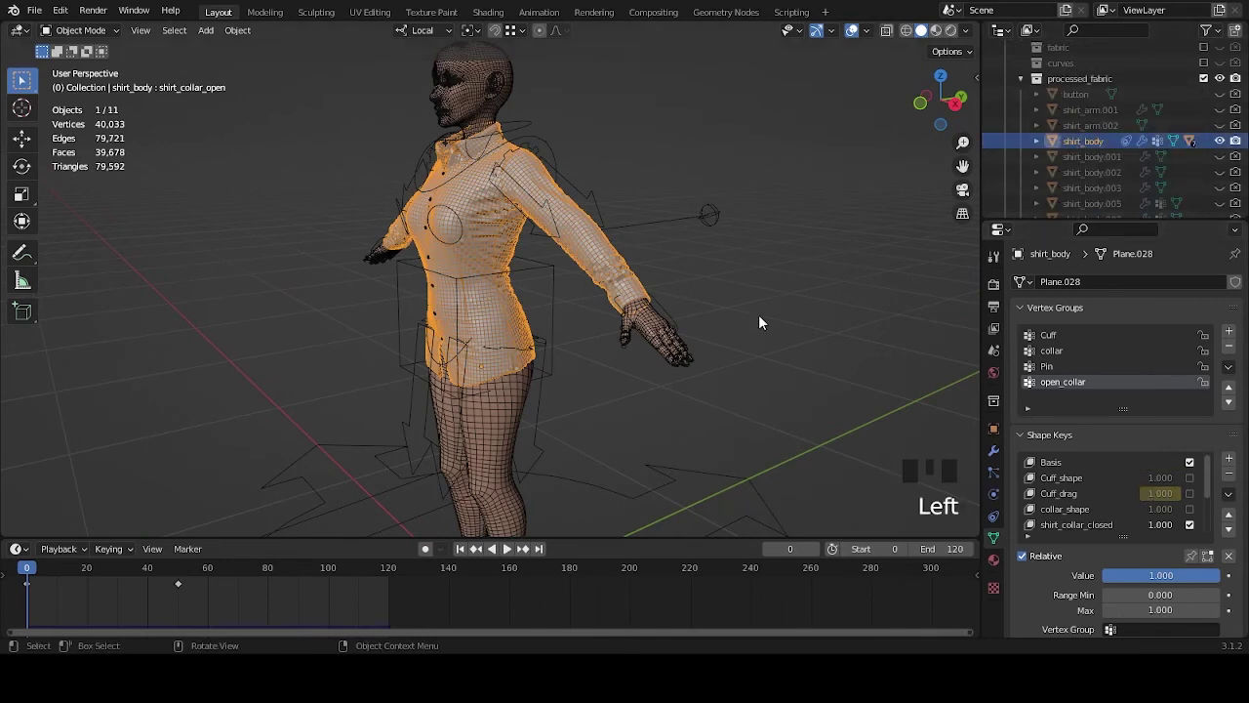
Disable the viewport display of the shirt's SurfaceDeform modifier.
middle_drag(759, 314, 828, 324)
scroll(835, 327, down, 1)
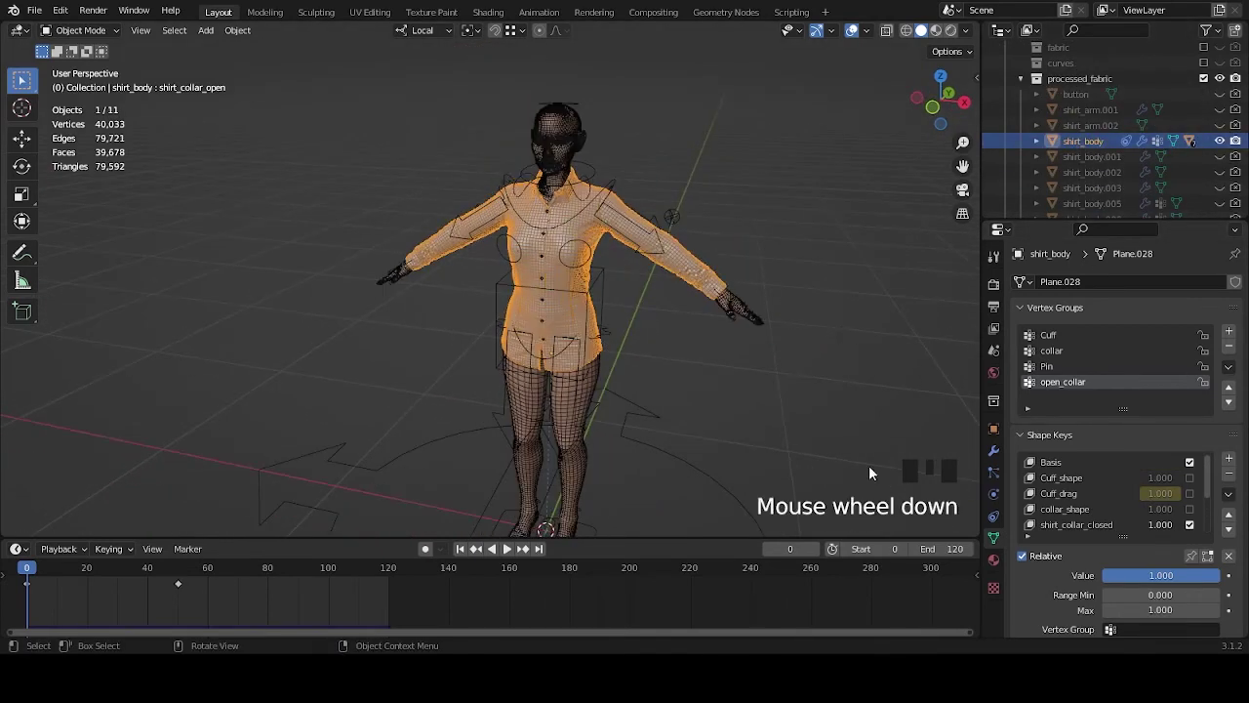
click(994, 450)
click(1171, 353)
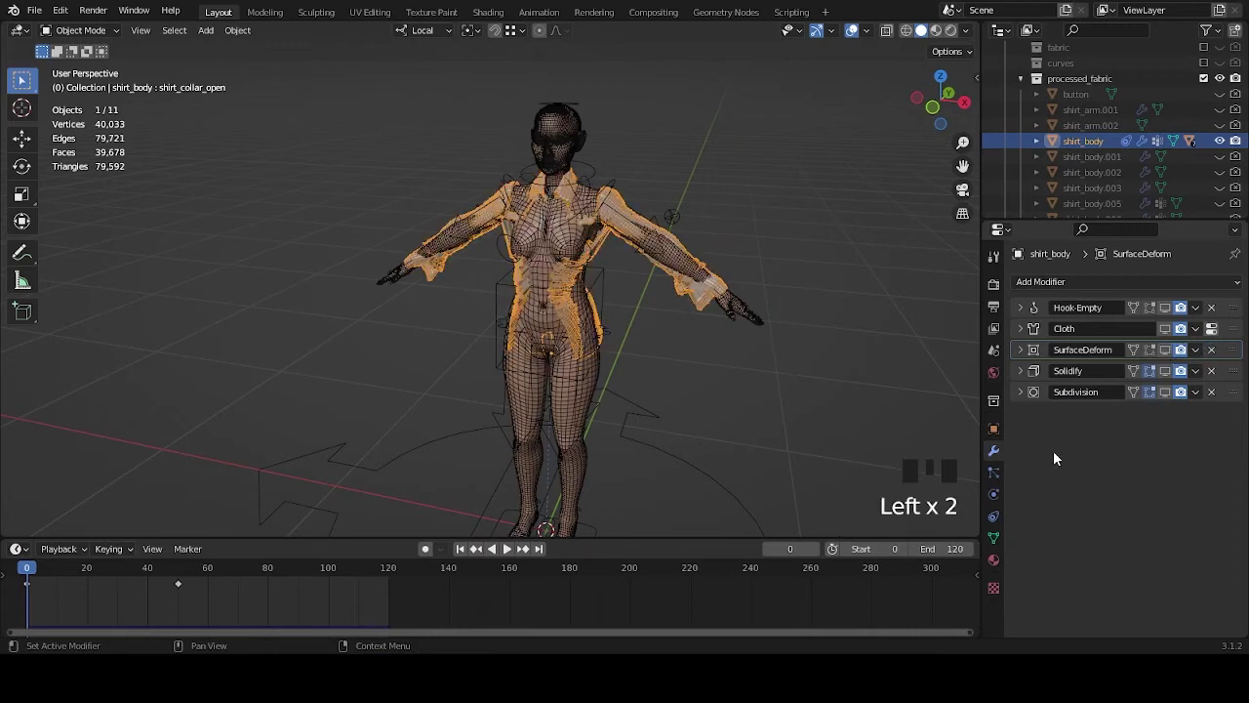
Turn off the shirt_collar_open and shirt_collar_closed shape keys to show the shirt's base shape.
click(993, 517)
click(994, 538)
scroll(1135, 505, down, 3)
scroll(1191, 500, down, 1)
scroll(1191, 498, down, 2)
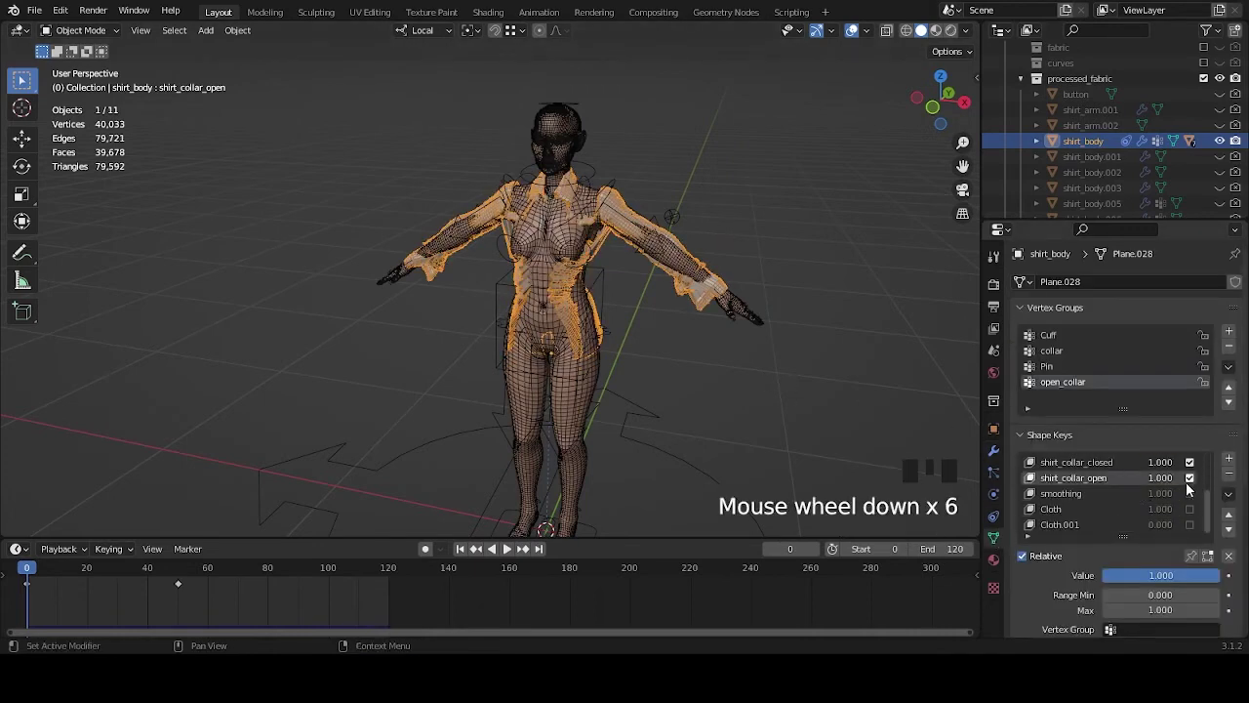
click(1190, 477)
click(1190, 463)
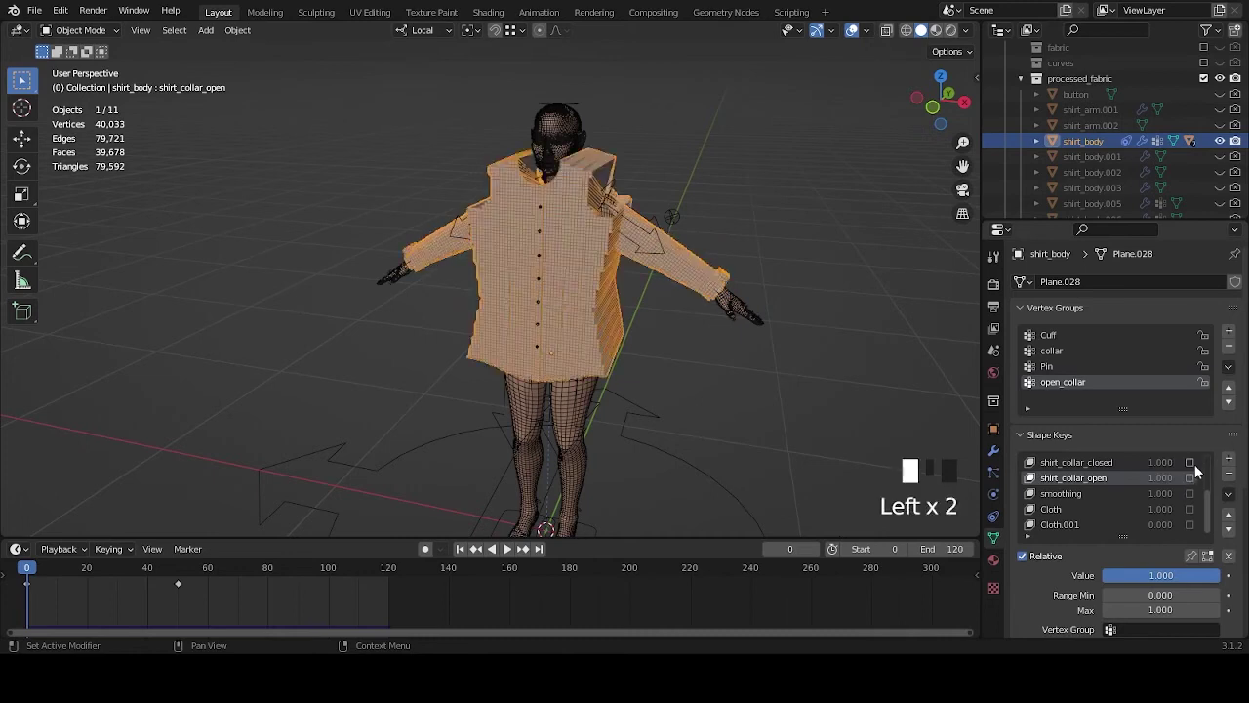
click(1191, 477)
click(1191, 478)
Set shirt_body's X rotation to 0° and inspect its unrotated orientation from above.
middle_drag(859, 451, 788, 437)
scroll(713, 428, down, 2)
middle_drag(713, 428, 602, 388)
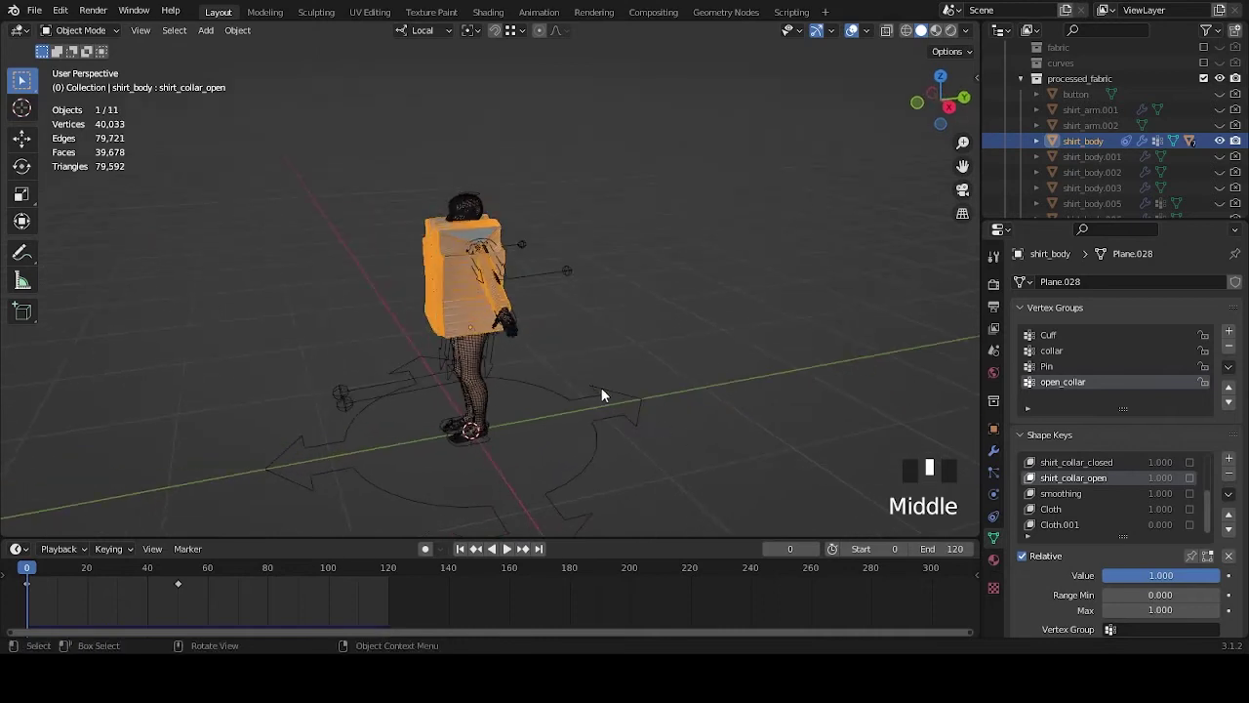
click(994, 428)
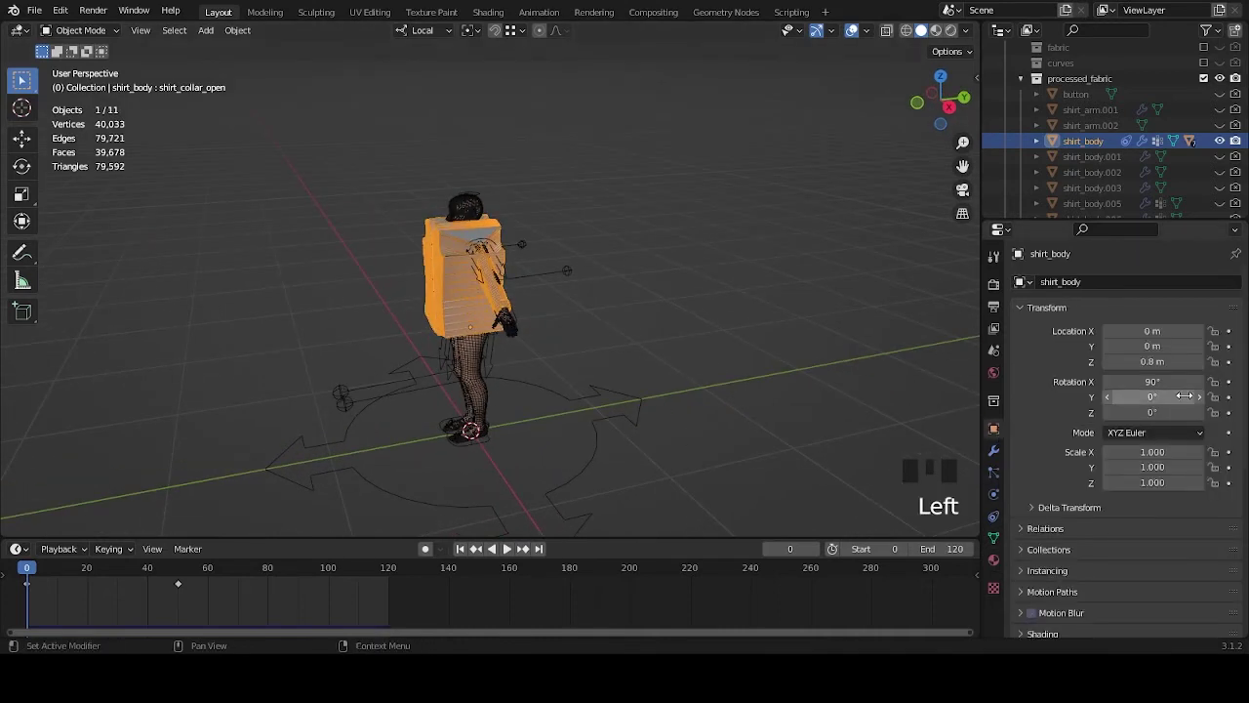
double_click(1151, 382)
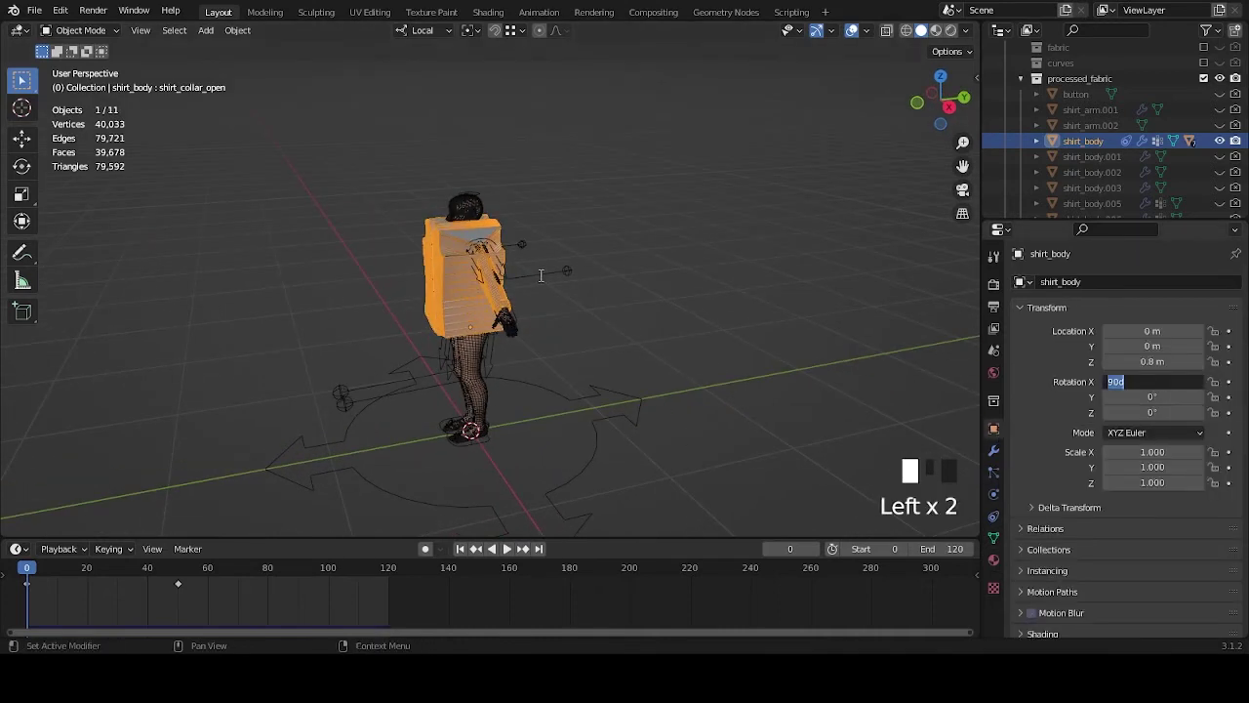
text(0)
key(Return)
scroll(606, 375, up, 5)
middle_drag(625, 393, 609, 401)
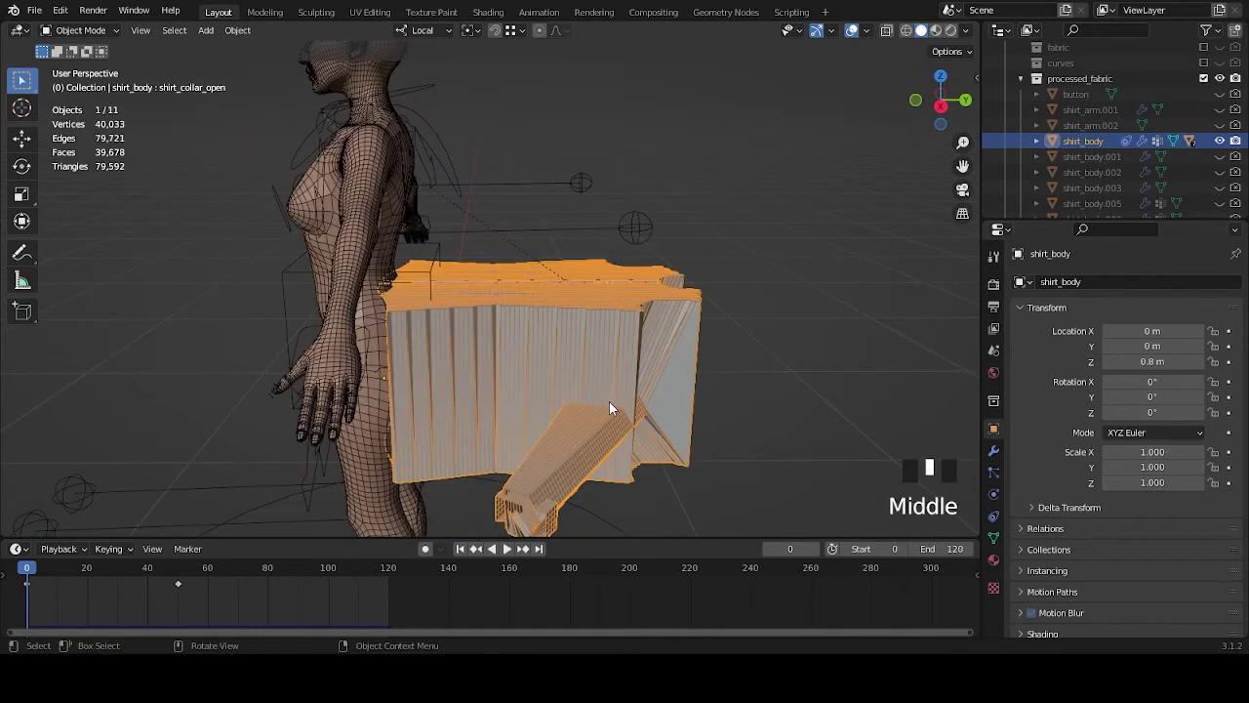
middle_drag(662, 328, 680, 388)
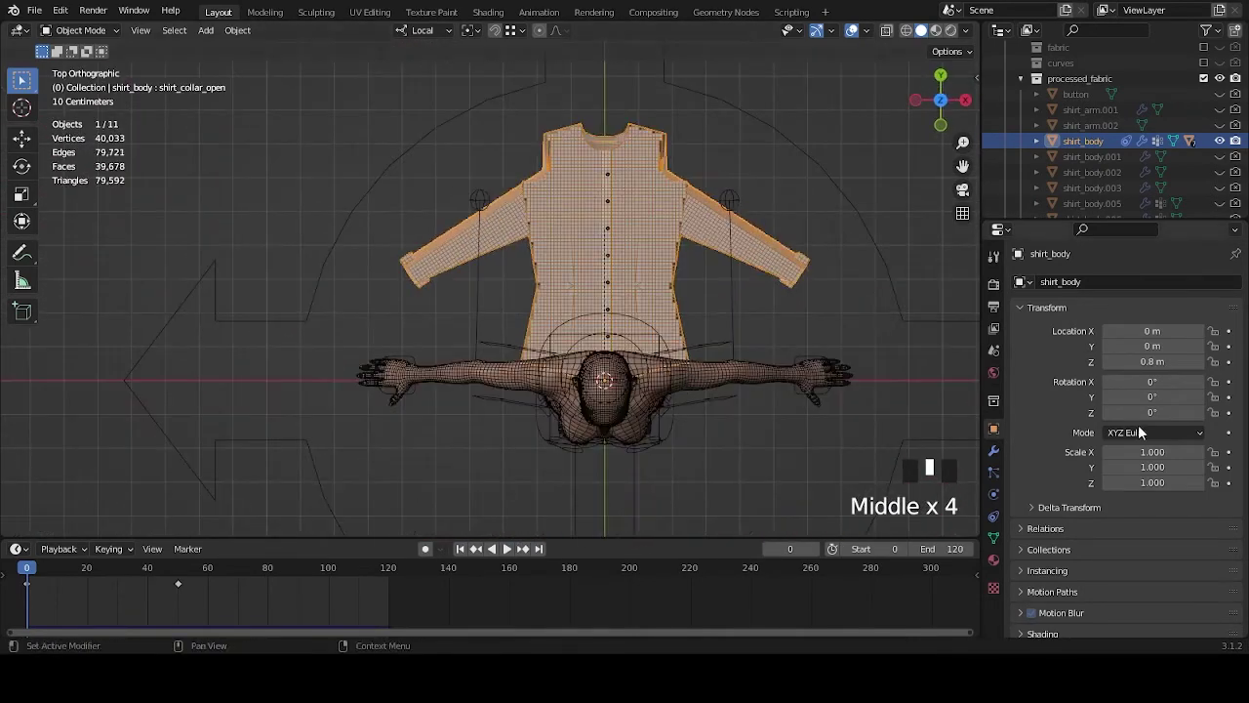
Set shirt_body's X rotation back to 90°.
click(1152, 381)
text(90)
key(Return)
middle_drag(609, 376, 648, 323)
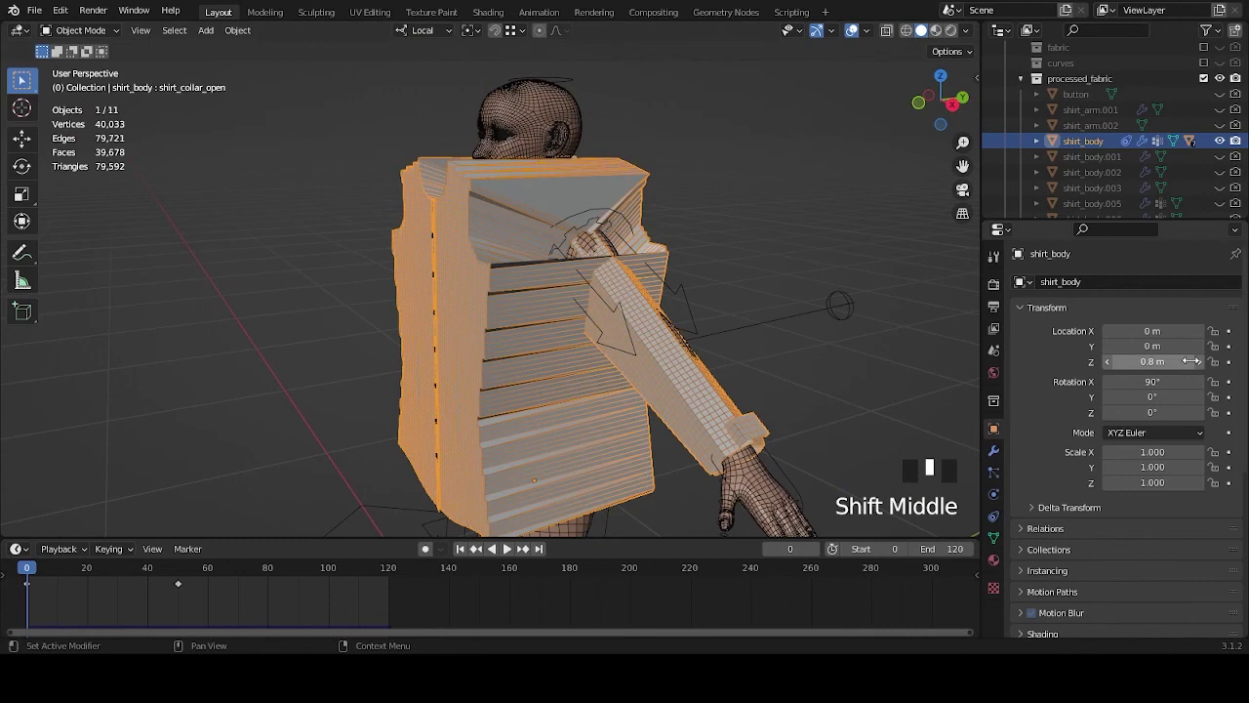
Enable the shirt_collar_open and smoothing shape keys on the shirt.
click(993, 536)
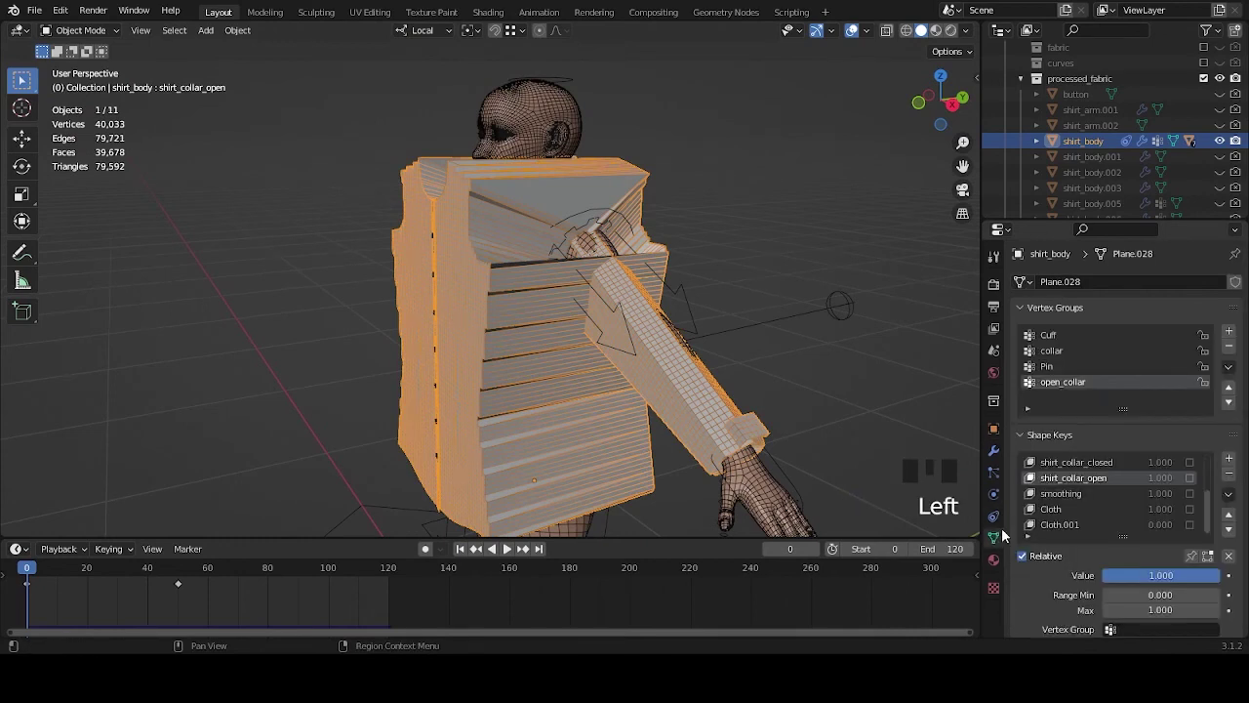
click(1189, 478)
click(1188, 493)
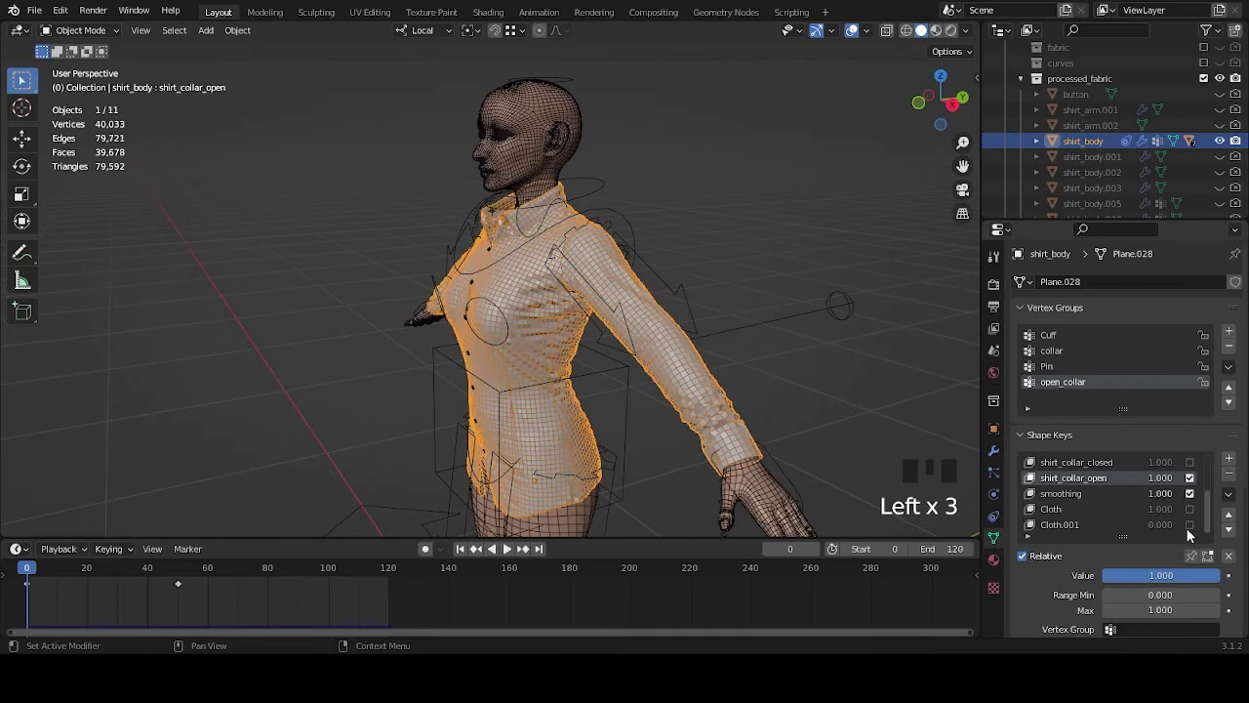
middle_drag(576, 432, 635, 429)
Apply only the rotation of shirt_body, leaving its location and scale unapplied.
click(994, 452)
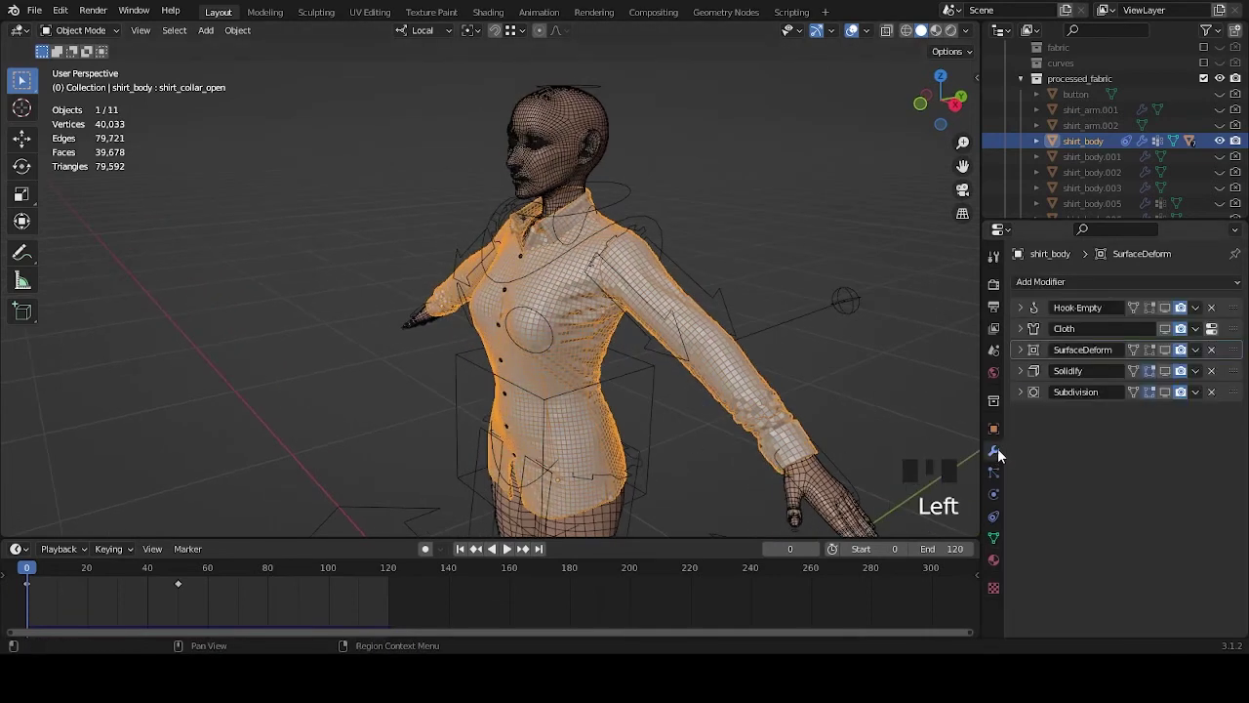
click(995, 431)
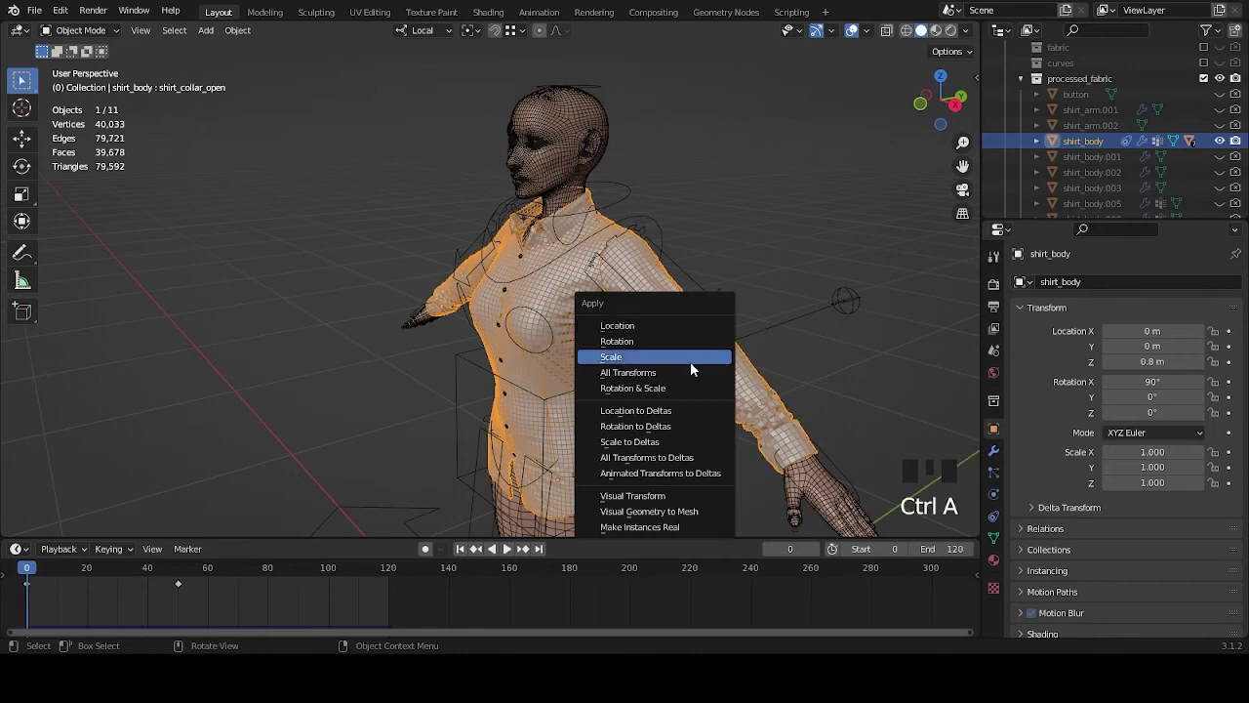
click(688, 356)
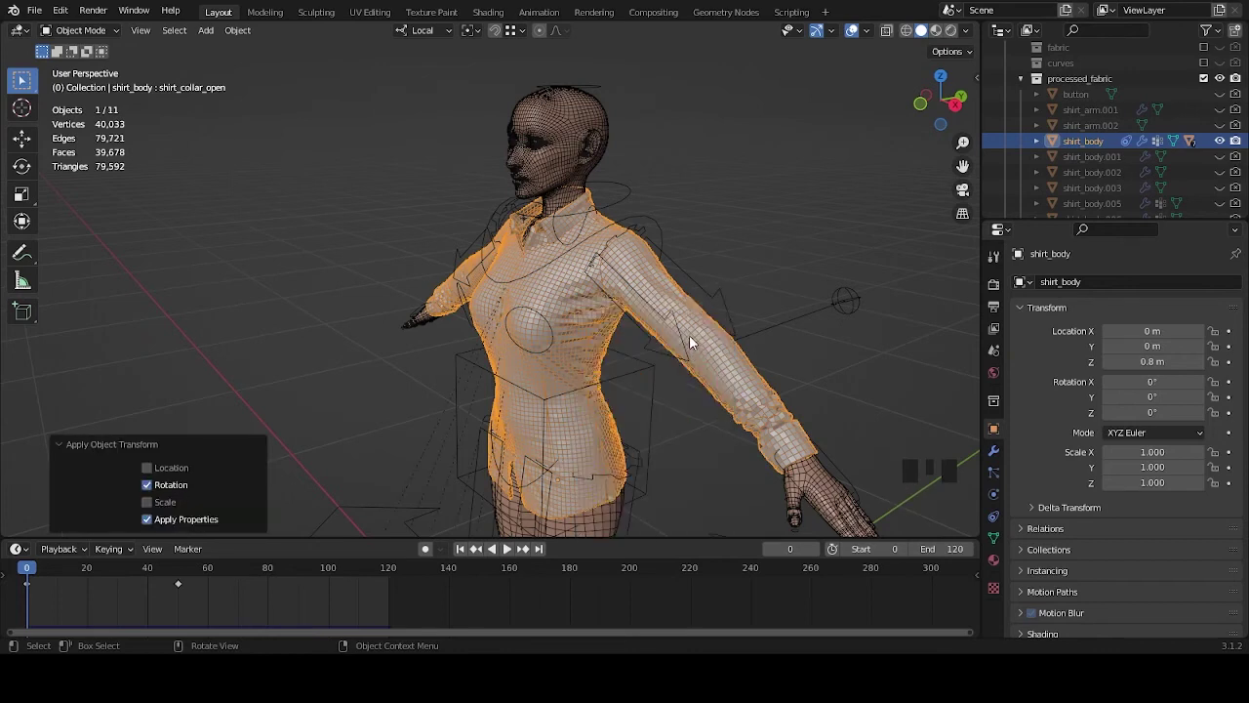
Inspect the shirt's displaced buttons and snap the 3D cursor to shirt_body's origin.
shift+middle_drag(633, 397, 727, 308)
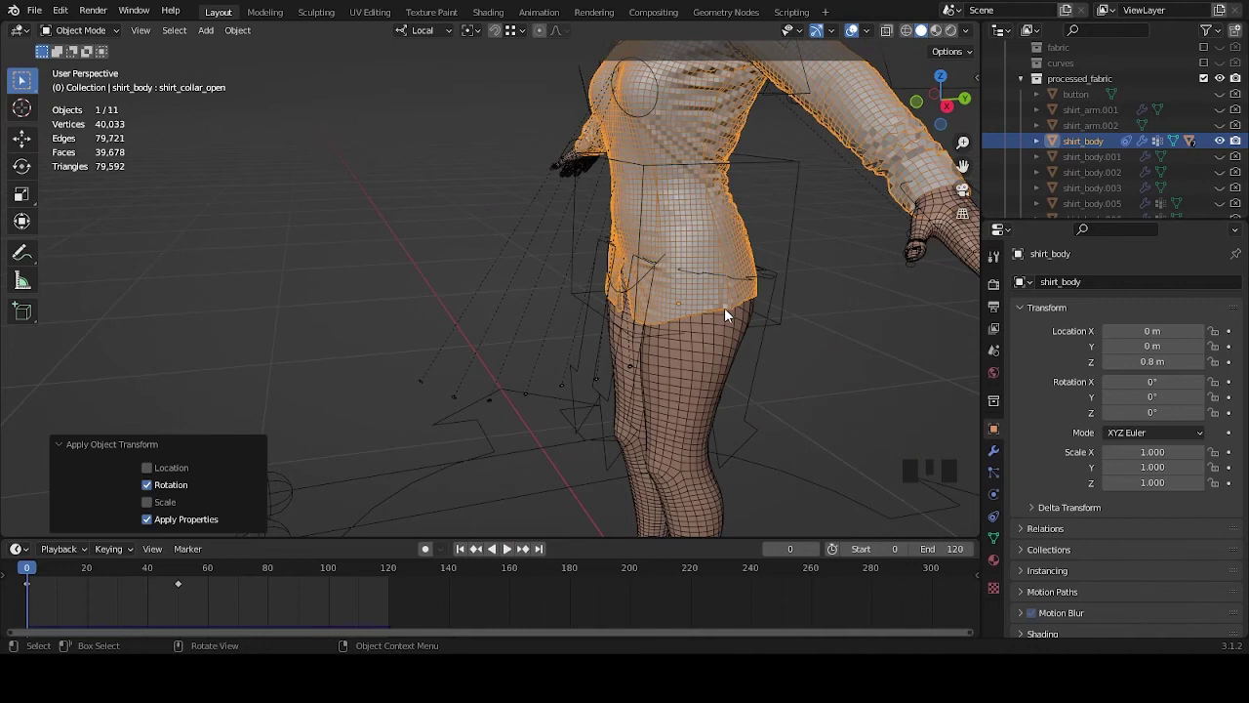
mouse_move(668, 379)
middle_down()
mouse_move(687, 352)
mouse_move(679, 343)
mouse_move(672, 356)
middle_up()
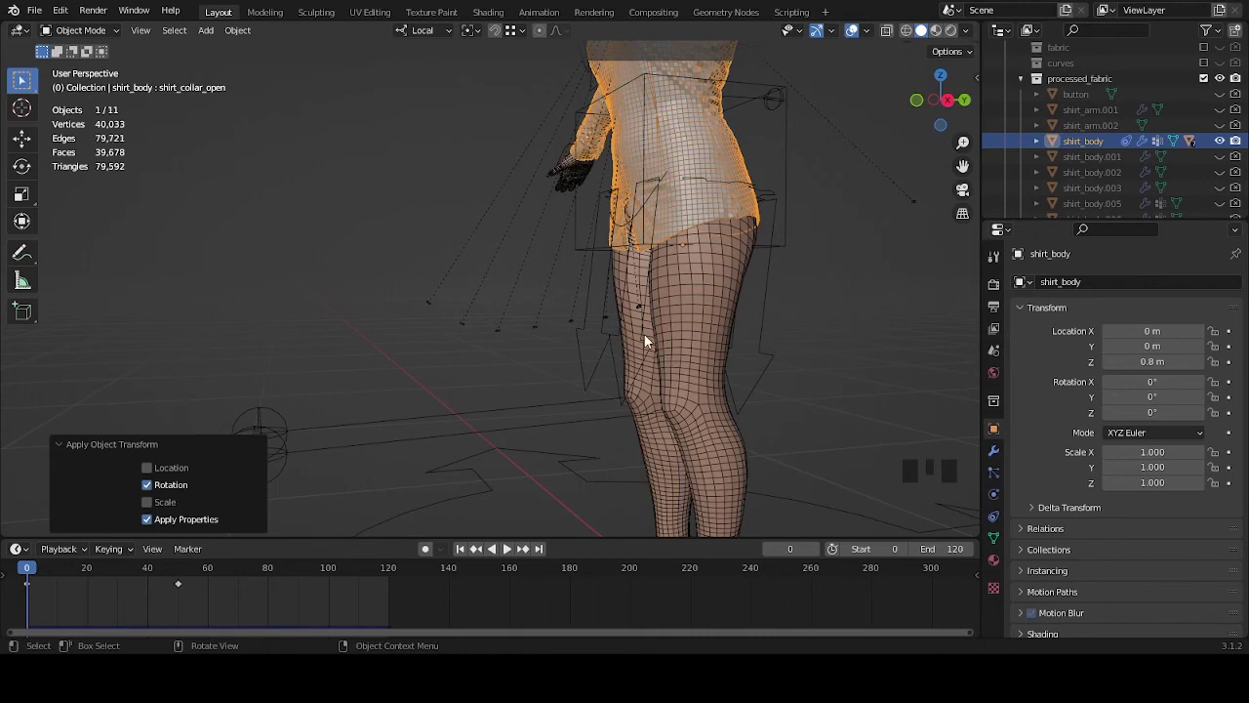
middle_drag(650, 345, 646, 346)
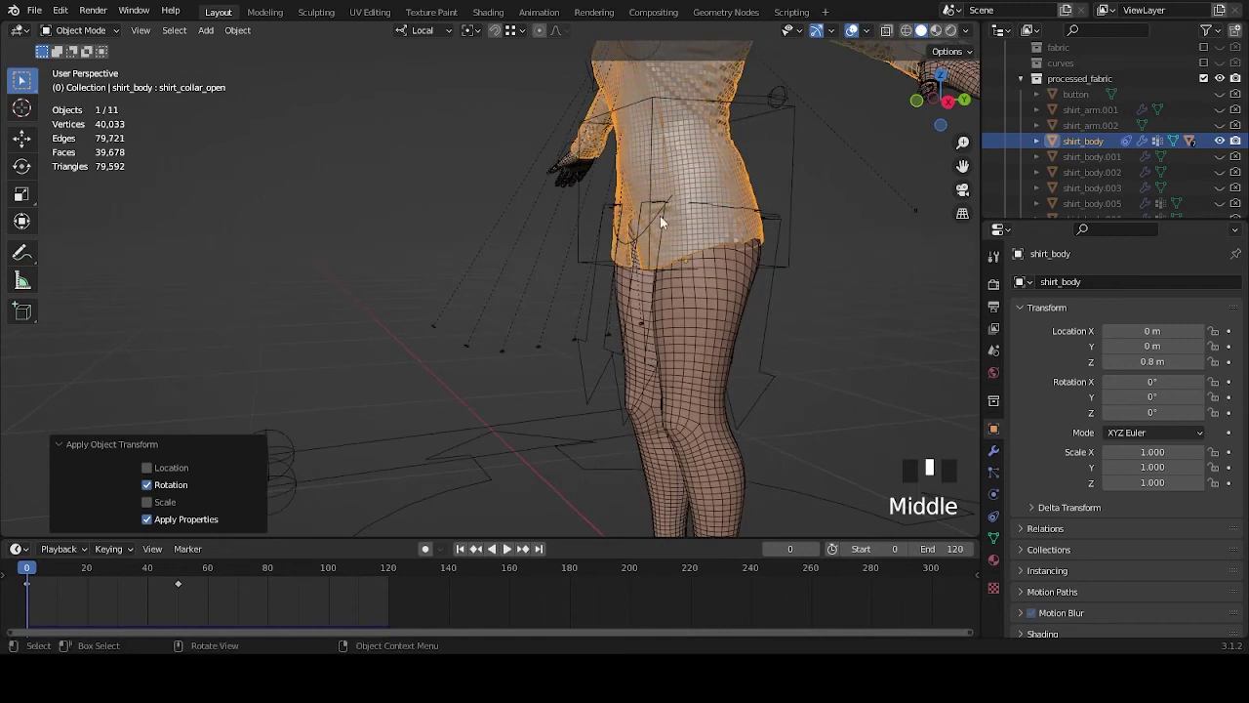
middle_drag(673, 189, 667, 278)
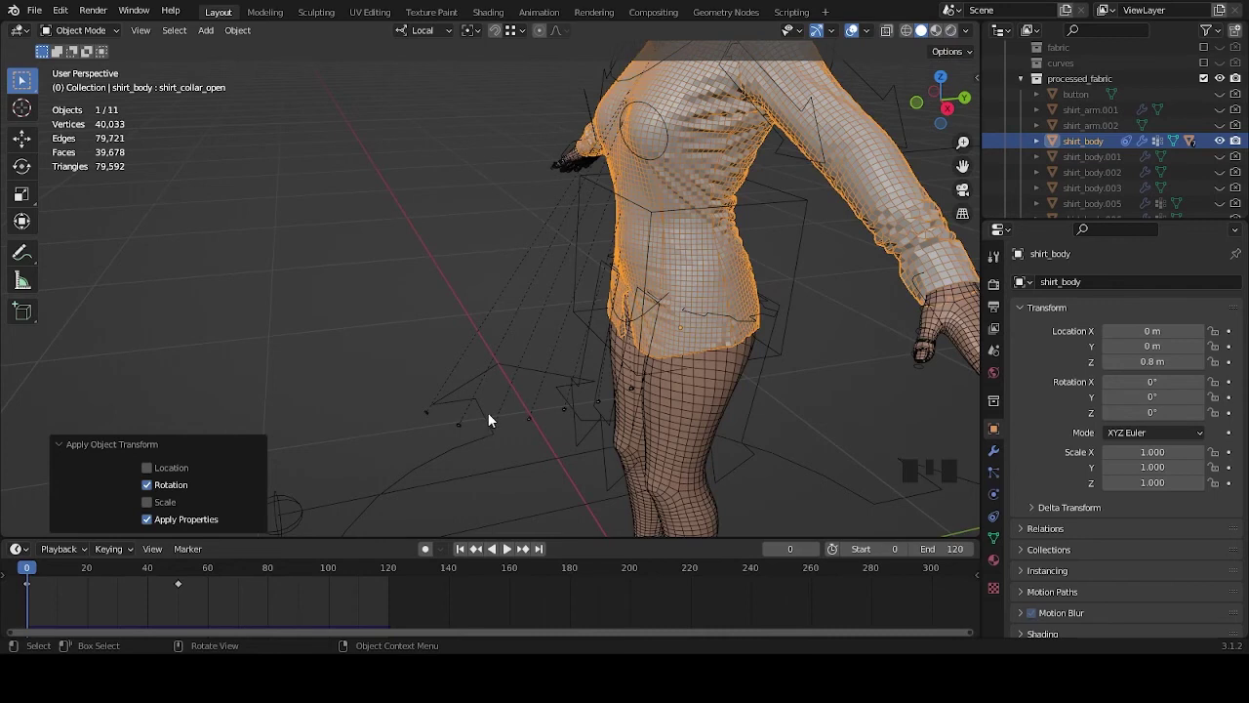
middle_drag(493, 386, 477, 352)
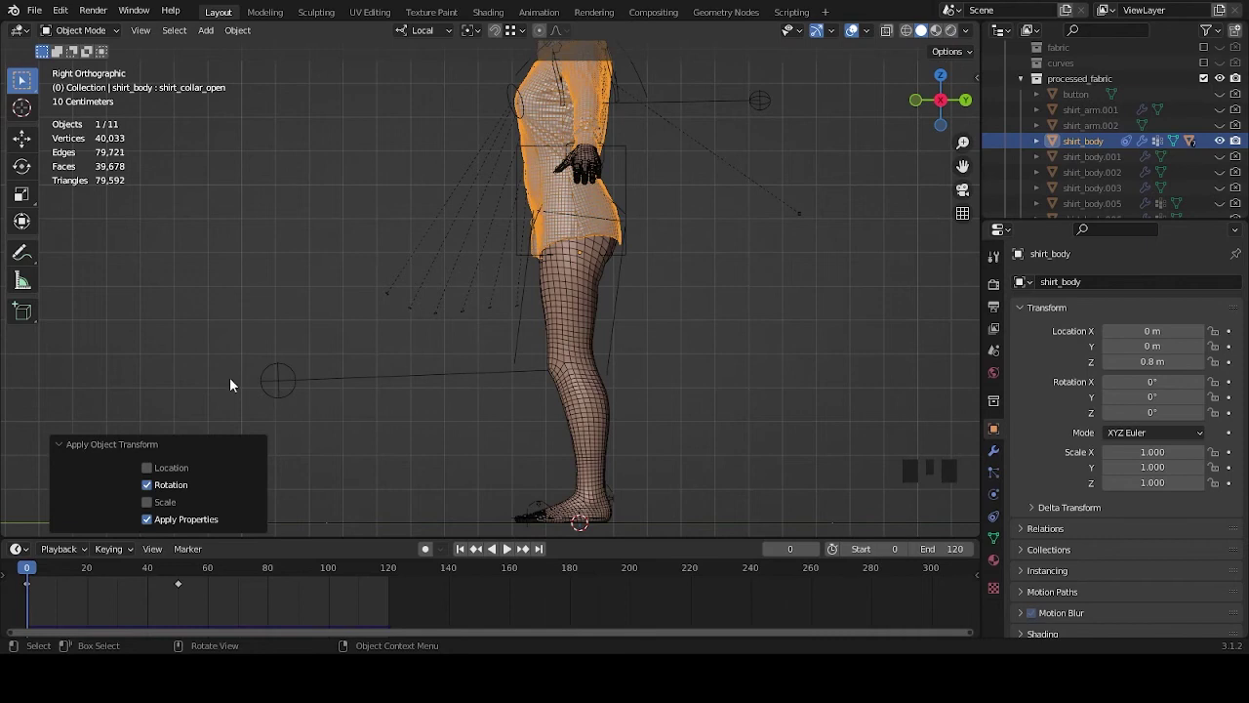
middle_drag(621, 236, 633, 287)
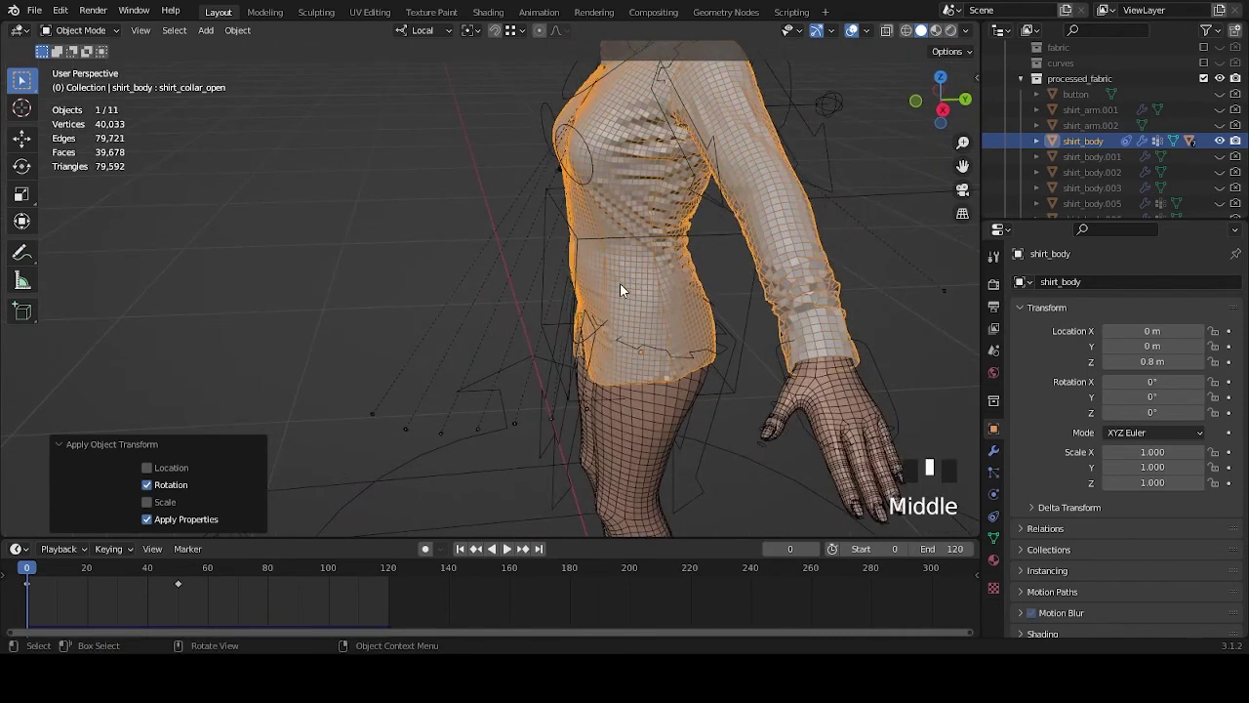
key(shift+s)
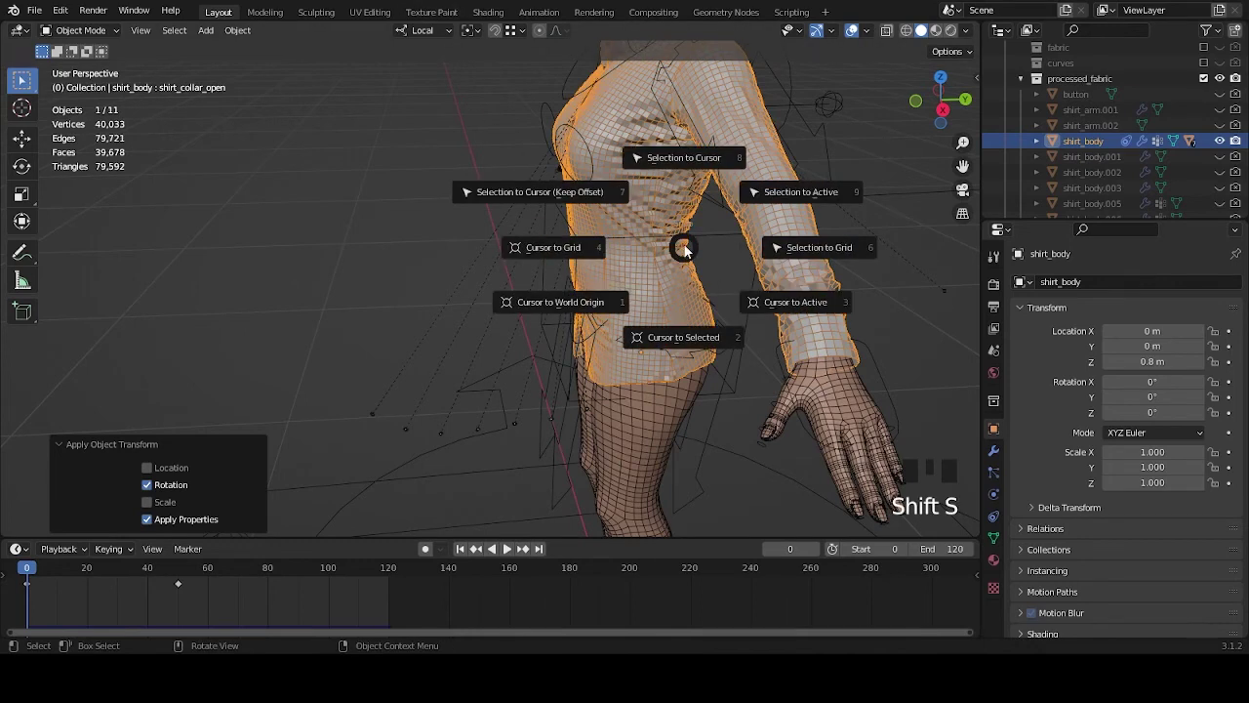
click(683, 337)
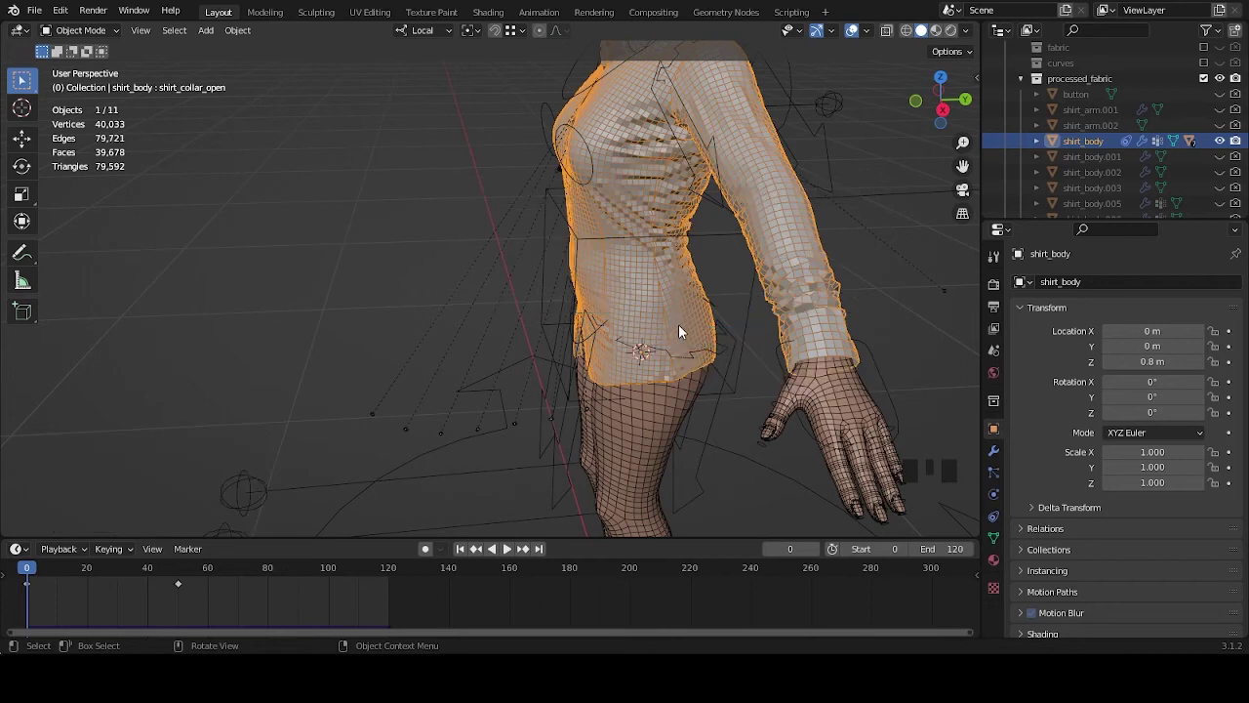
Set the transform orientation to Global and the transform pivot point to 3D Cursor.
click(450, 31)
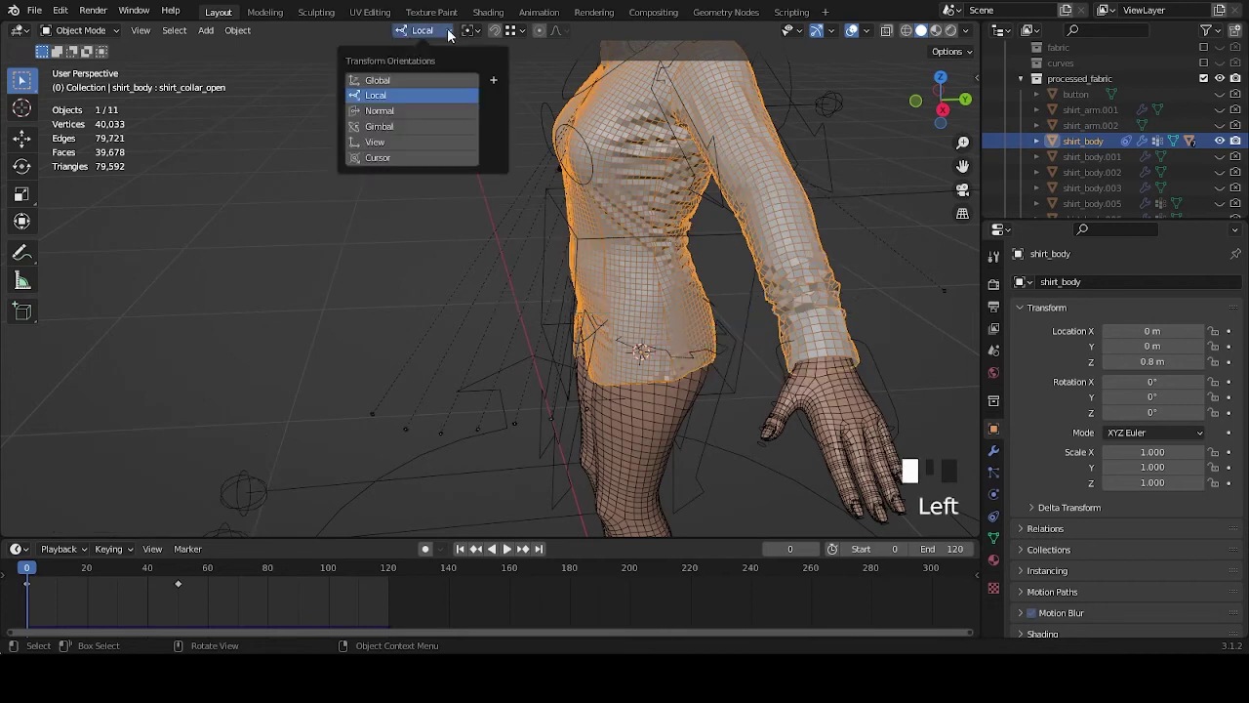
click(431, 80)
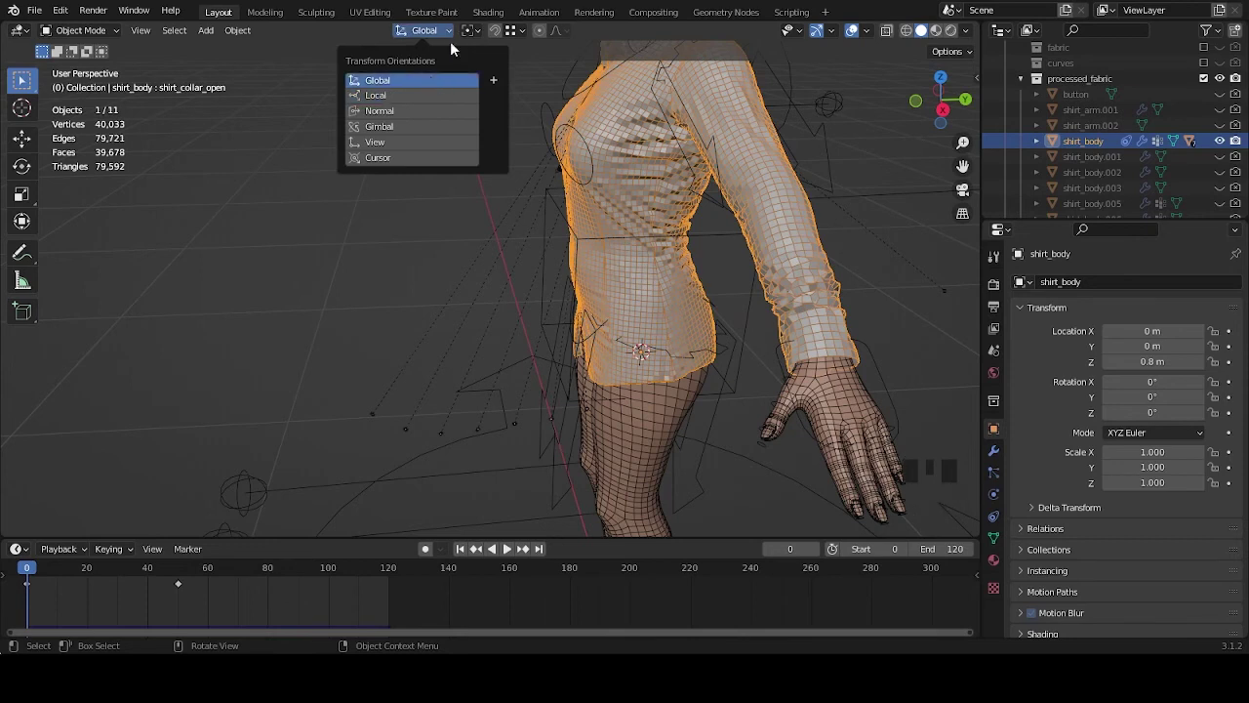
mouse_move(474, 37)
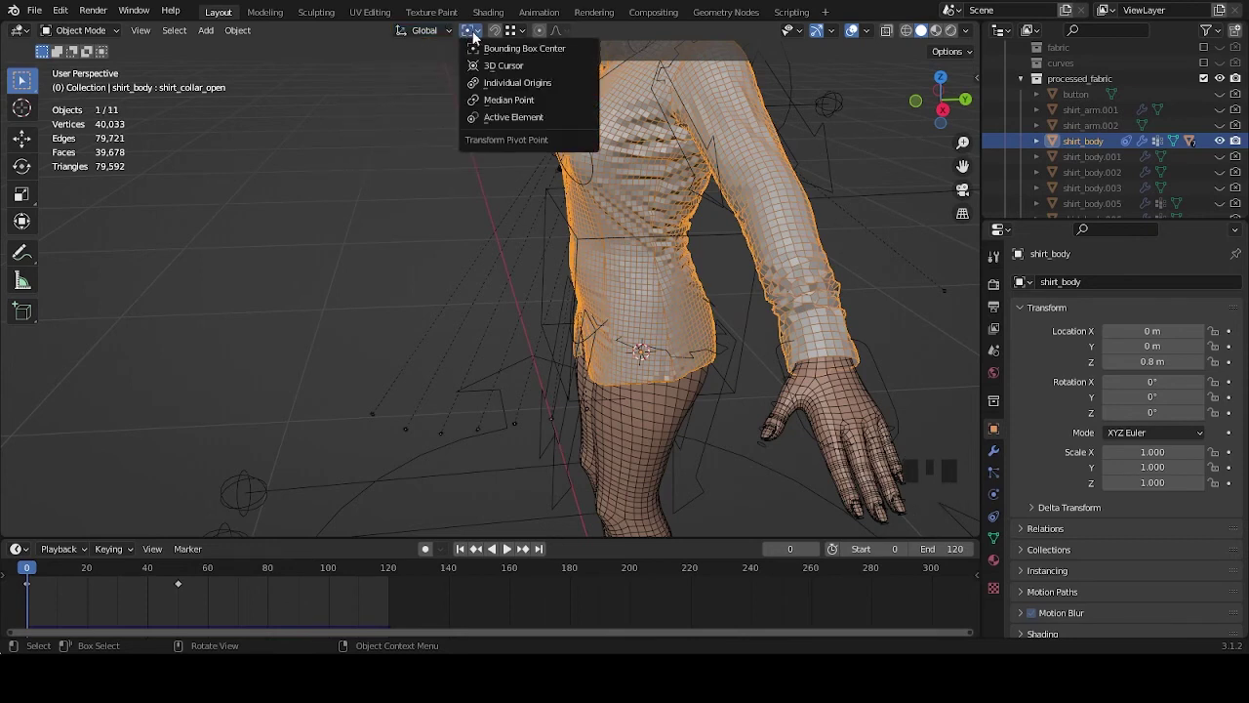
click(493, 70)
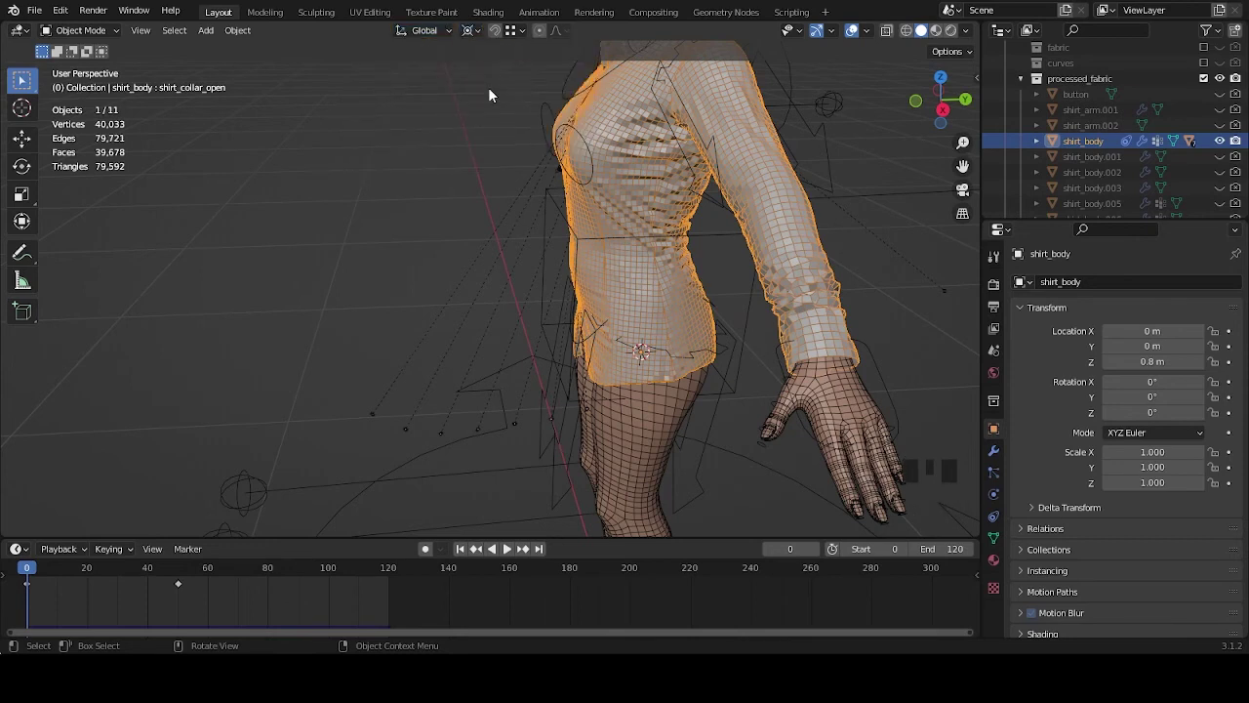
Select button_002 through button_008 under shirt_body and rotate them 90° around the 3D cursor in the right orthographic view.
scroll(522, 297, down, 2)
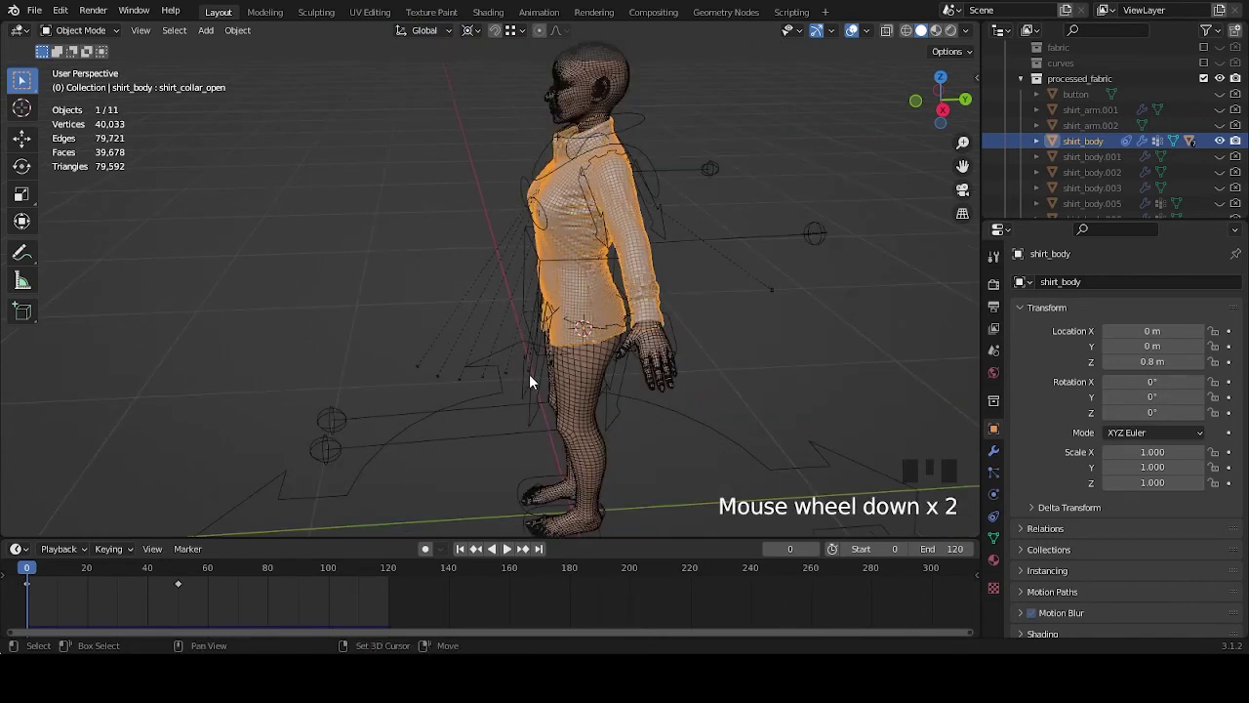
shift+middle_drag(529, 374, 573, 337)
scroll(1107, 138, up, 2)
scroll(1107, 141, up, 1)
click(1038, 129)
scroll(1074, 117, down, 1)
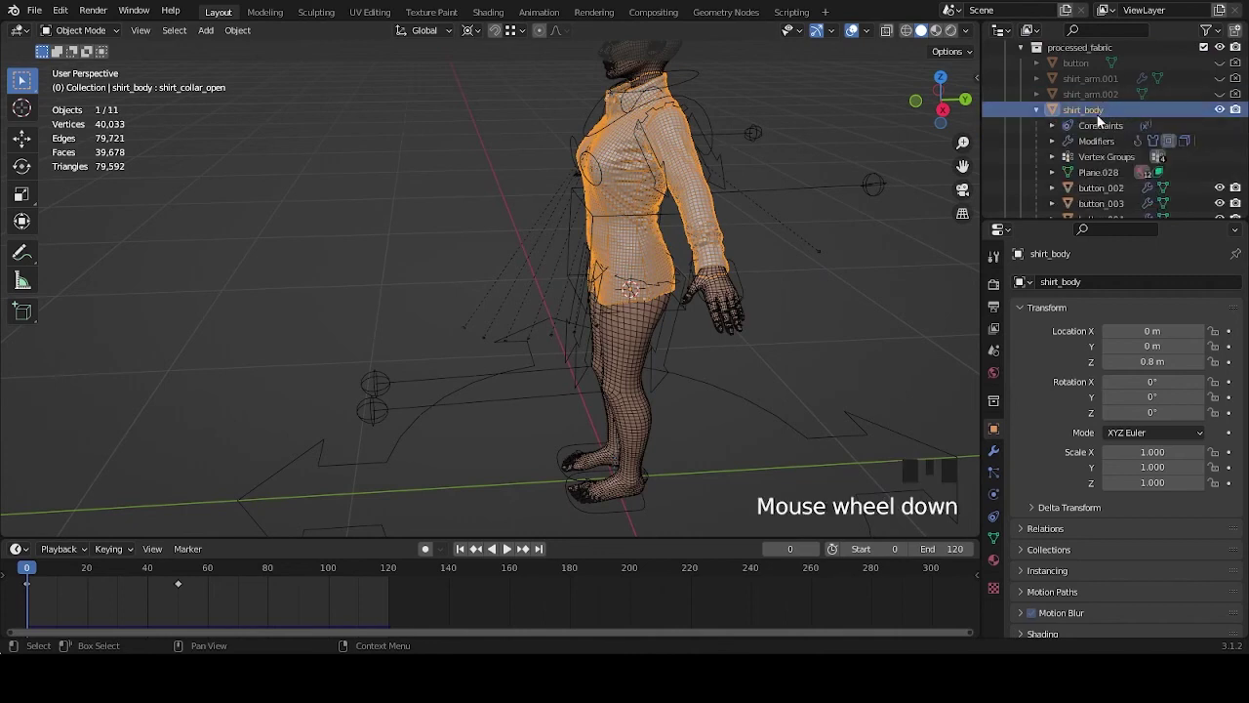
click(1104, 186)
scroll(1114, 113, down, 3)
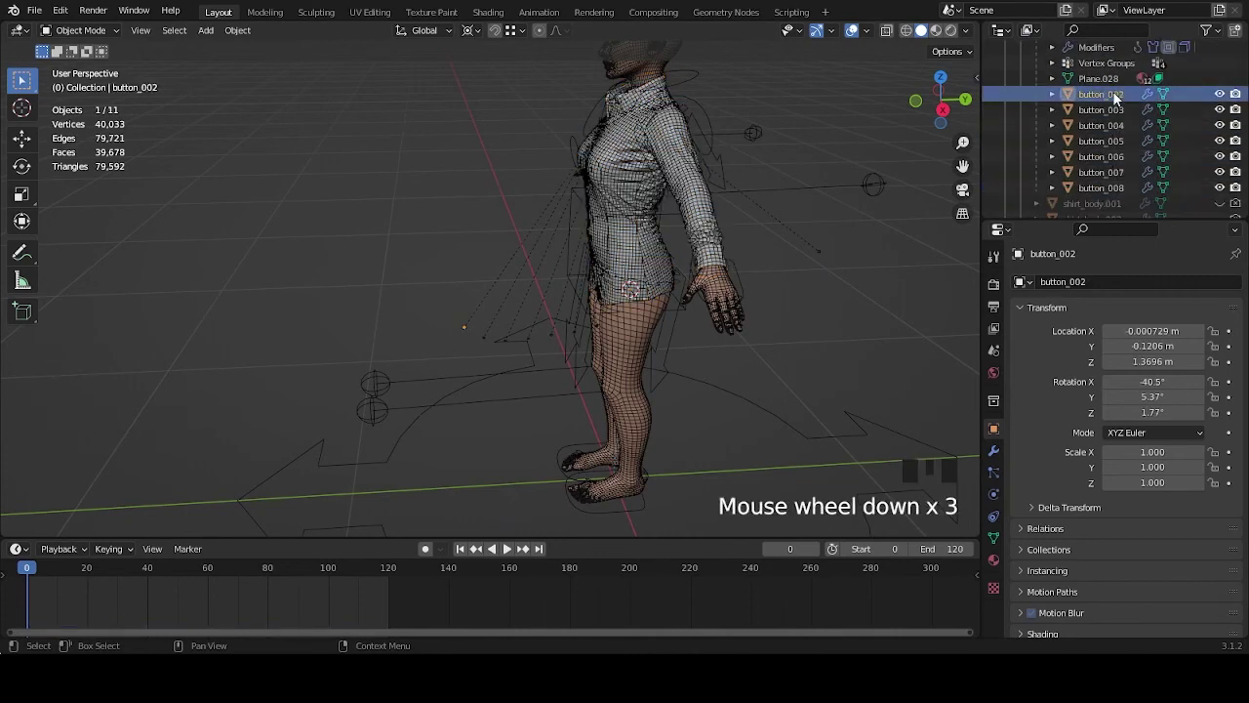
shift+click(1121, 188)
middle_drag(590, 256, 542, 195)
shift+middle_drag(541, 78, 547, 100)
key(r)
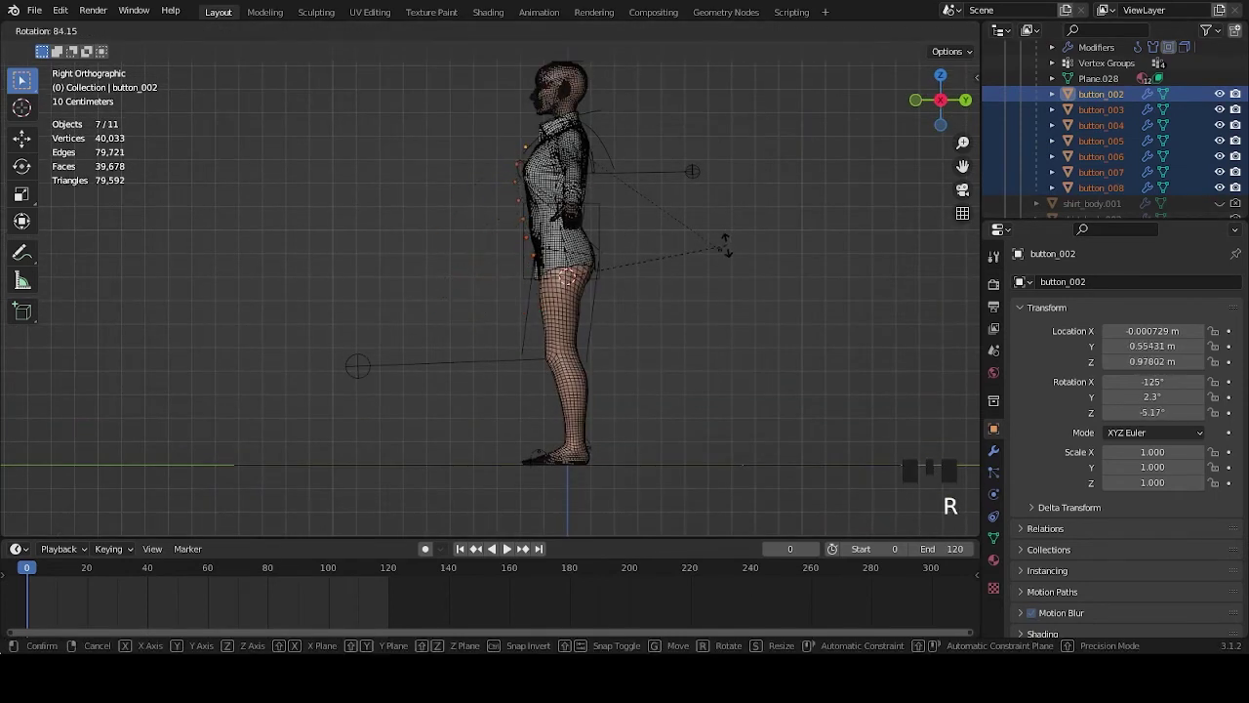
text(90)
key(Return)
Examine up close how the rotated buttons sit along the shirt's front opening.
middle_drag(694, 242, 674, 213)
scroll(589, 305, up, 5)
shift+middle_drag(588, 306, 479, 323)
scroll(610, 319, up, 3)
scroll(601, 273, down, 2)
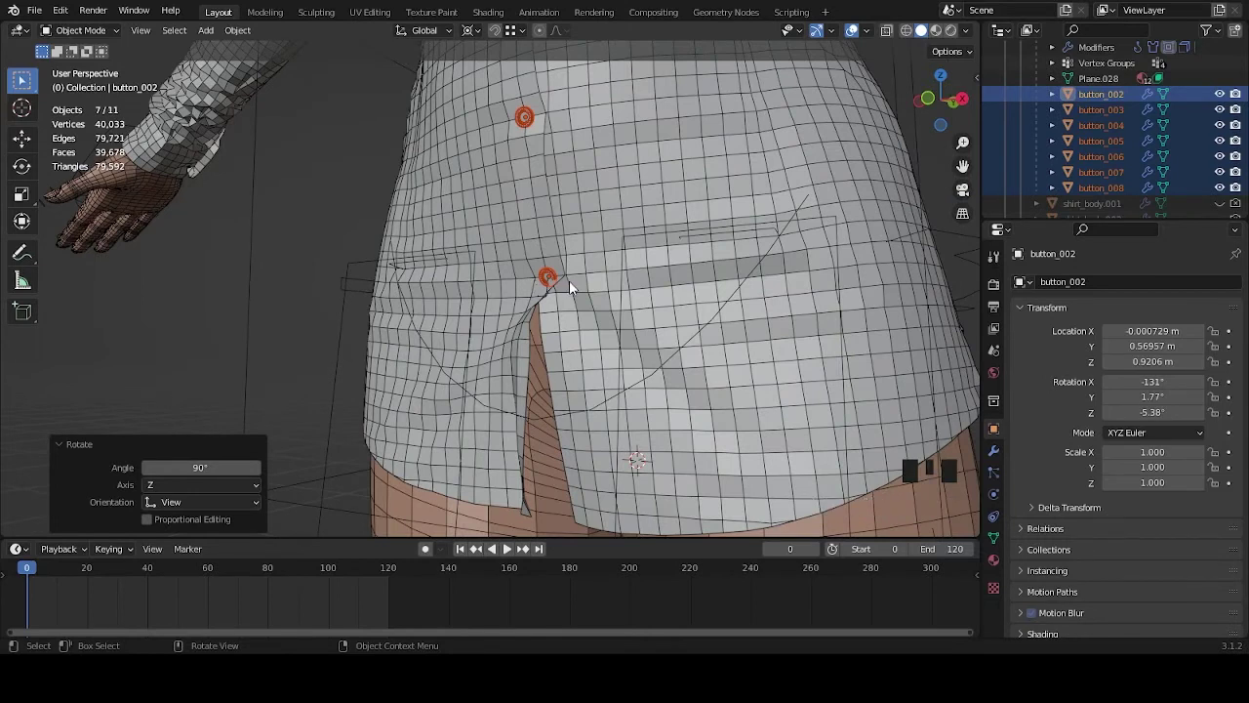
middle_drag(661, 233, 671, 266)
scroll(671, 266, down, 3)
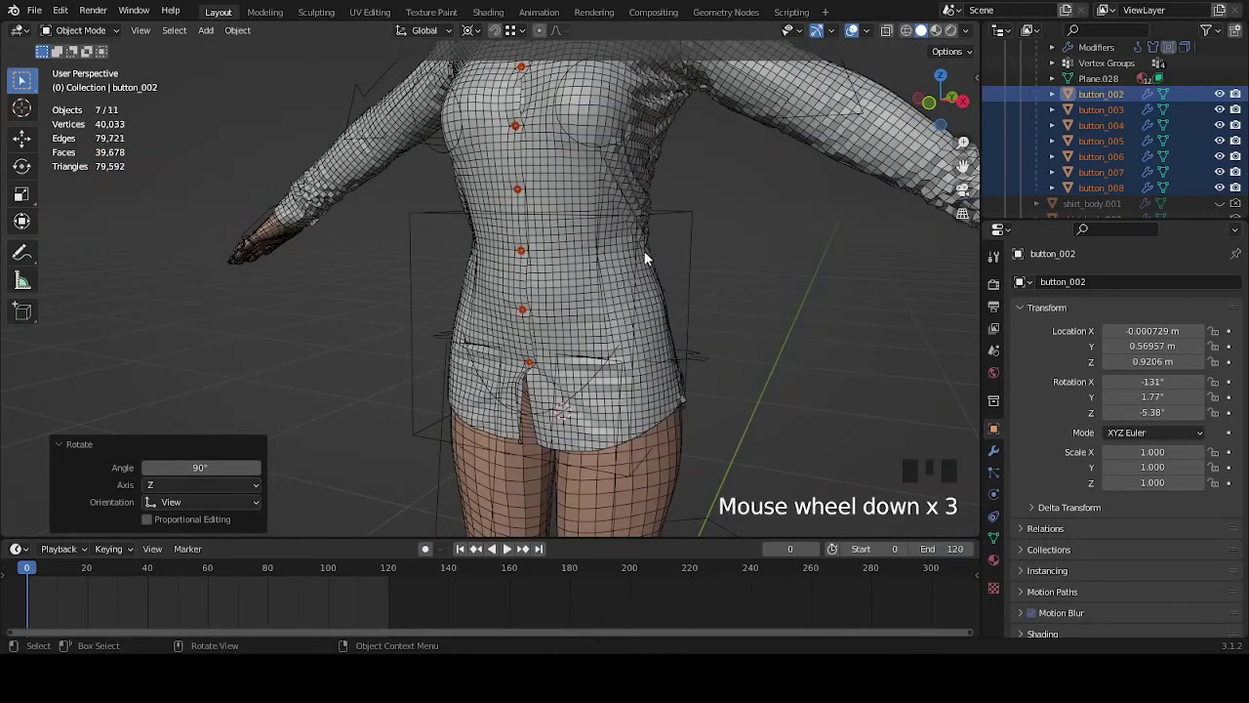
Deselect the buttons, play the animation briefly to check the shirt against the moving body, and return to frame 0.
click(797, 295)
scroll(797, 297, down, 3)
shift+middle_drag(797, 297, 672, 313)
key(space)
key(space)
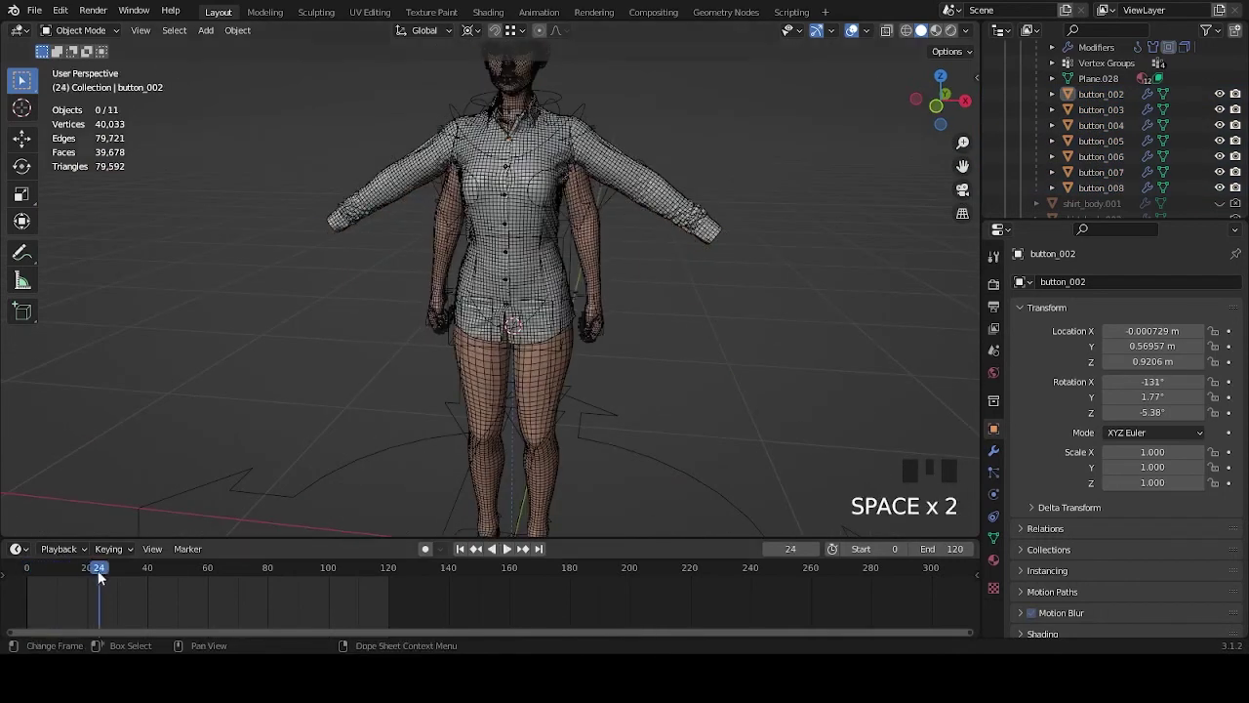
drag(98, 572, 26, 569)
Show shirt_body's SurfaceDeform modifier in the viewport, unbind it and rebind it to its body mesh target.
click(700, 223)
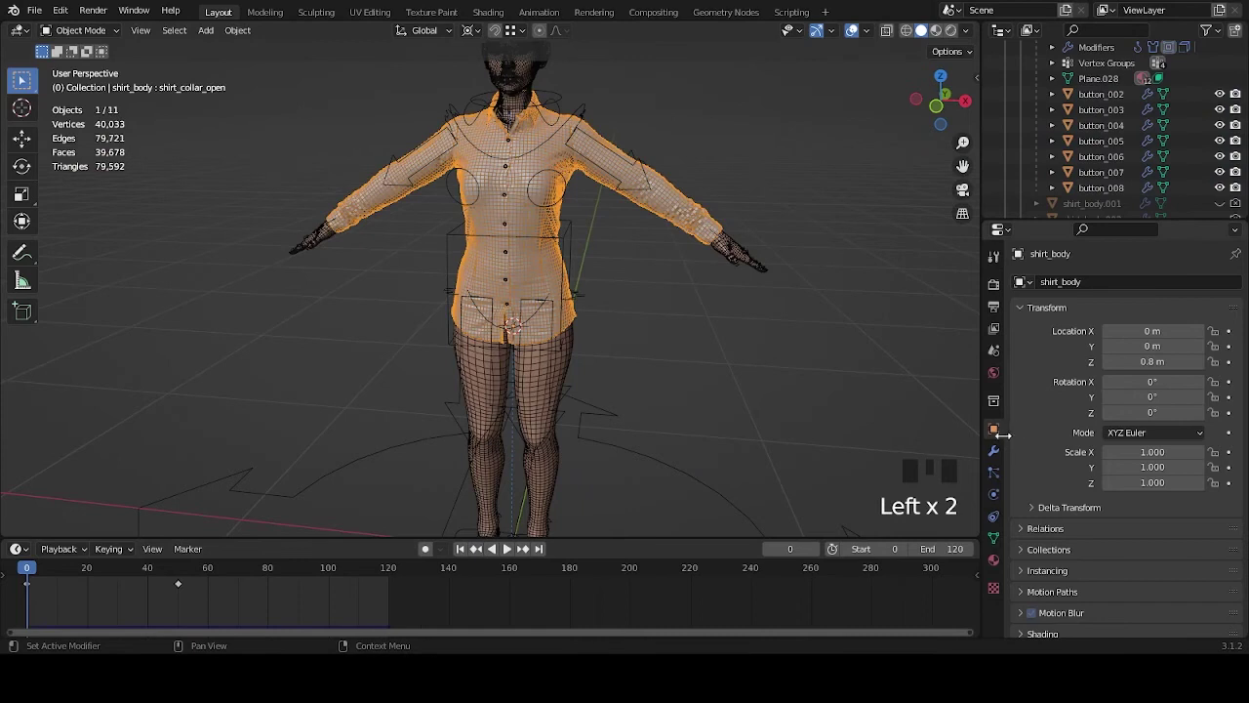
click(994, 450)
click(1164, 350)
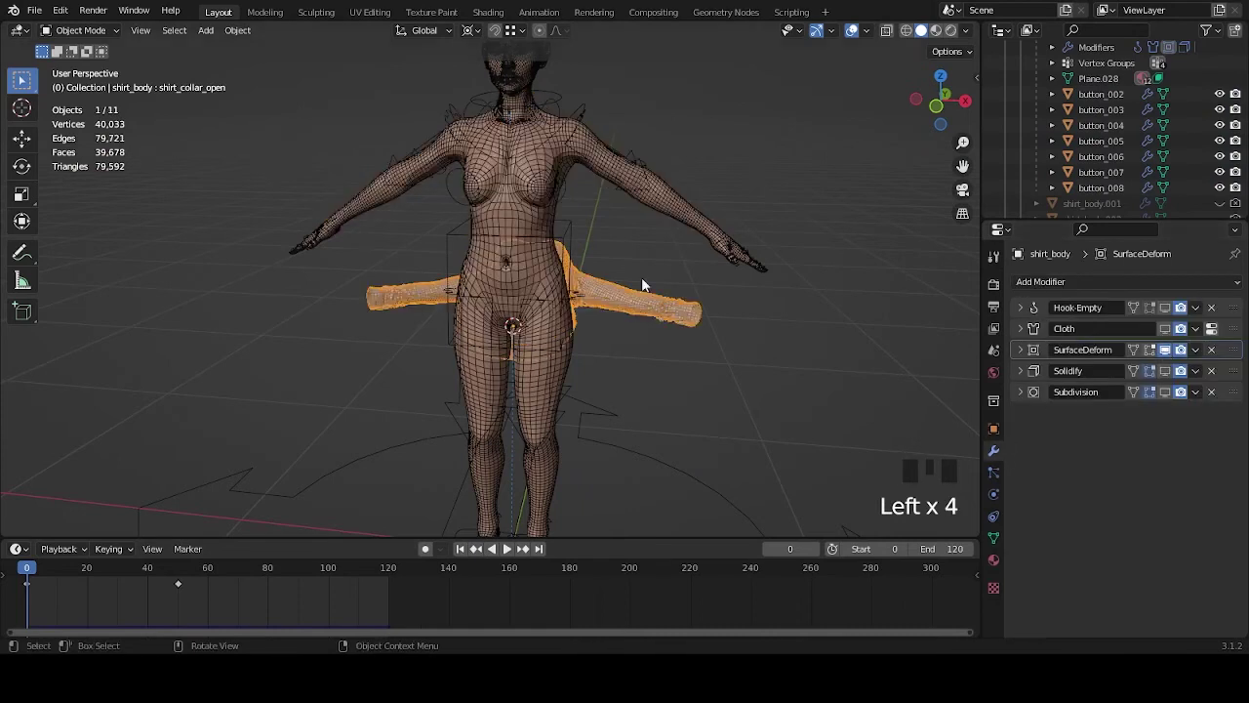
middle_drag(797, 301, 700, 354)
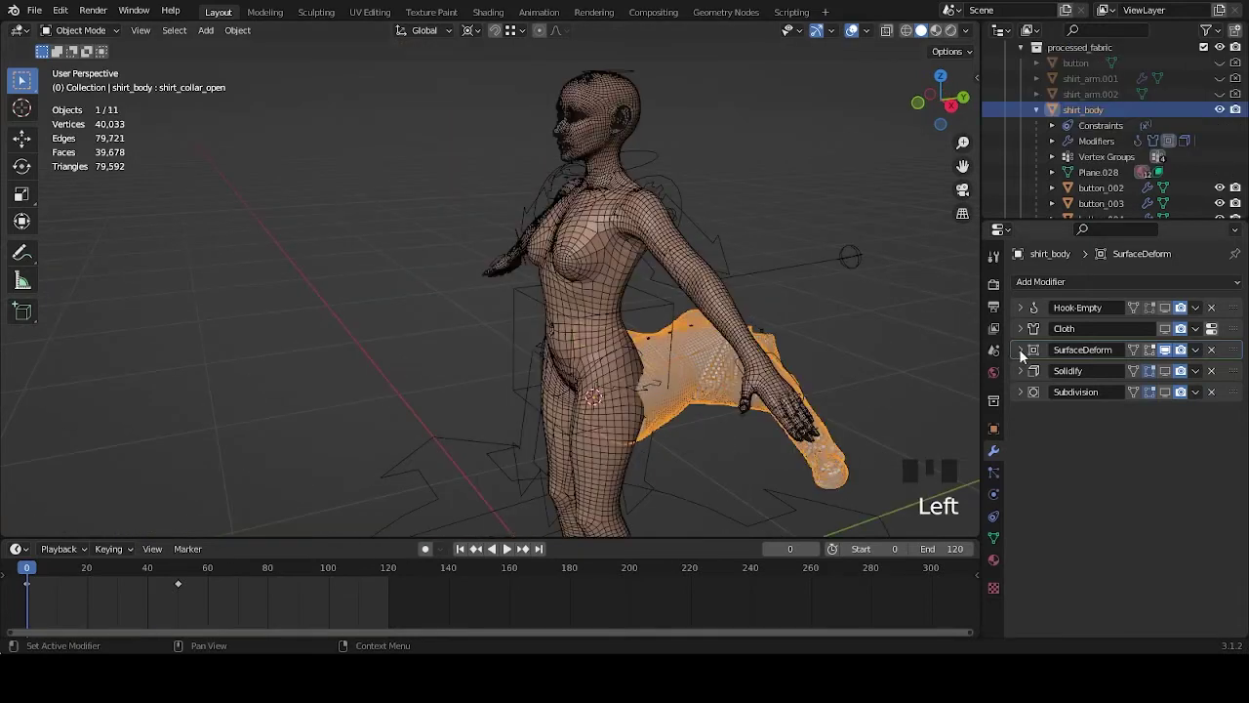
click(1021, 349)
click(1130, 476)
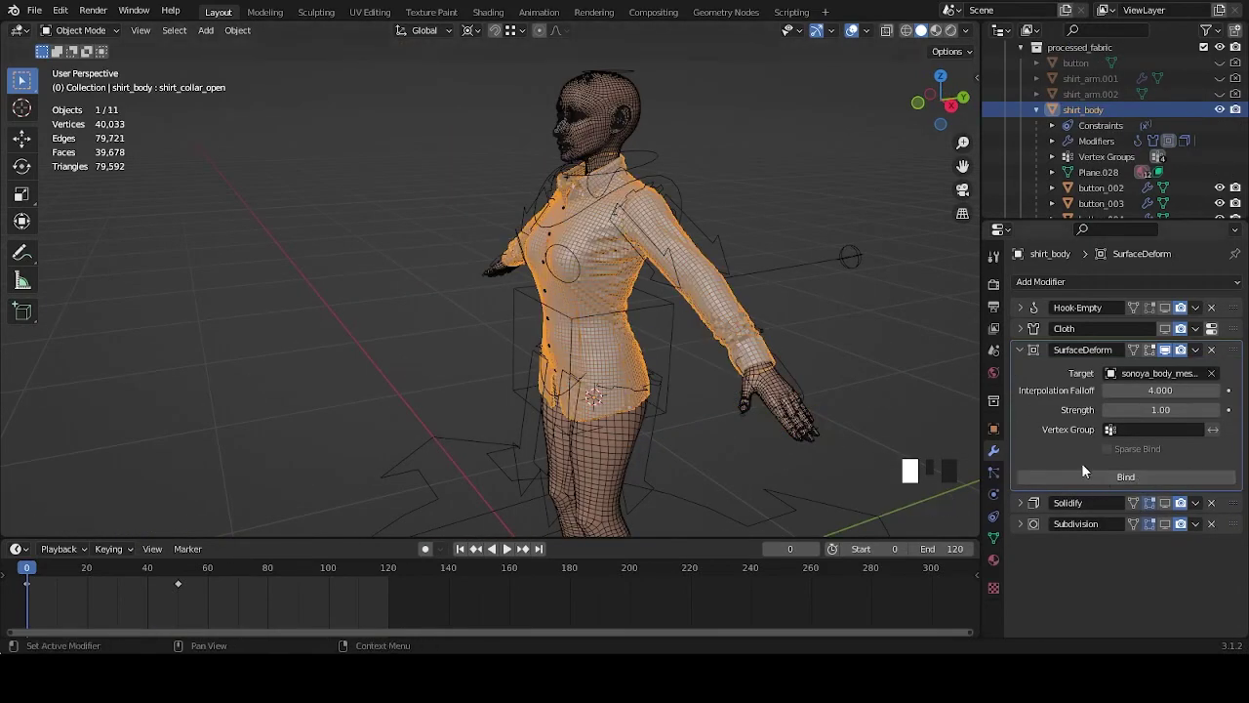
click(1101, 474)
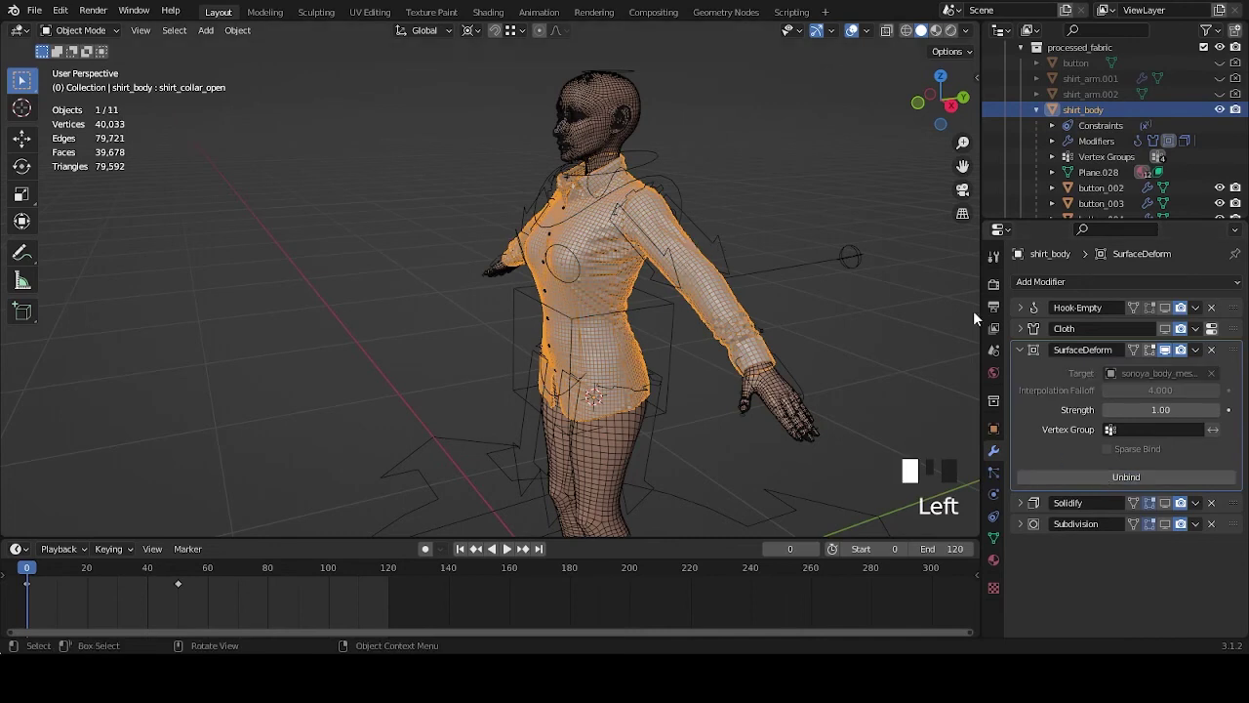
click(1165, 351)
click(1166, 350)
Check the rebound shirt from the front and play the animation to examine how it follows the body.
middle_drag(658, 304, 818, 366)
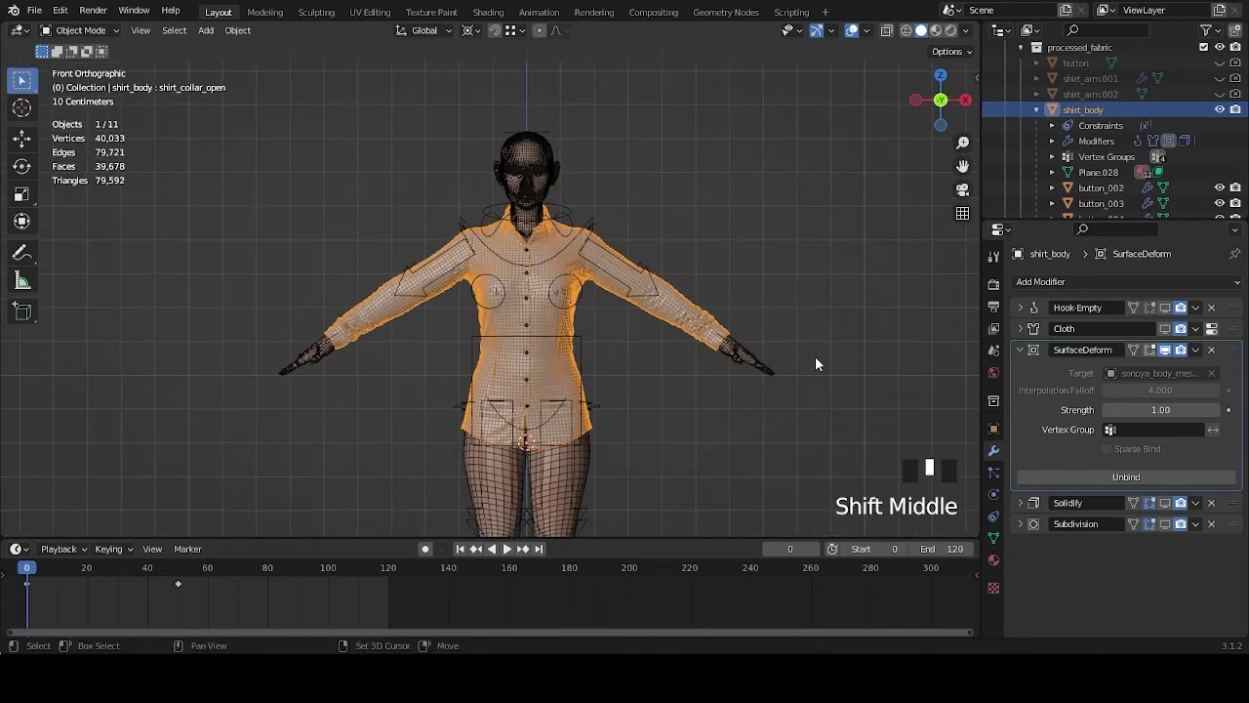
scroll(816, 358, up, 3)
scroll(918, 356, down, 2)
click(1020, 349)
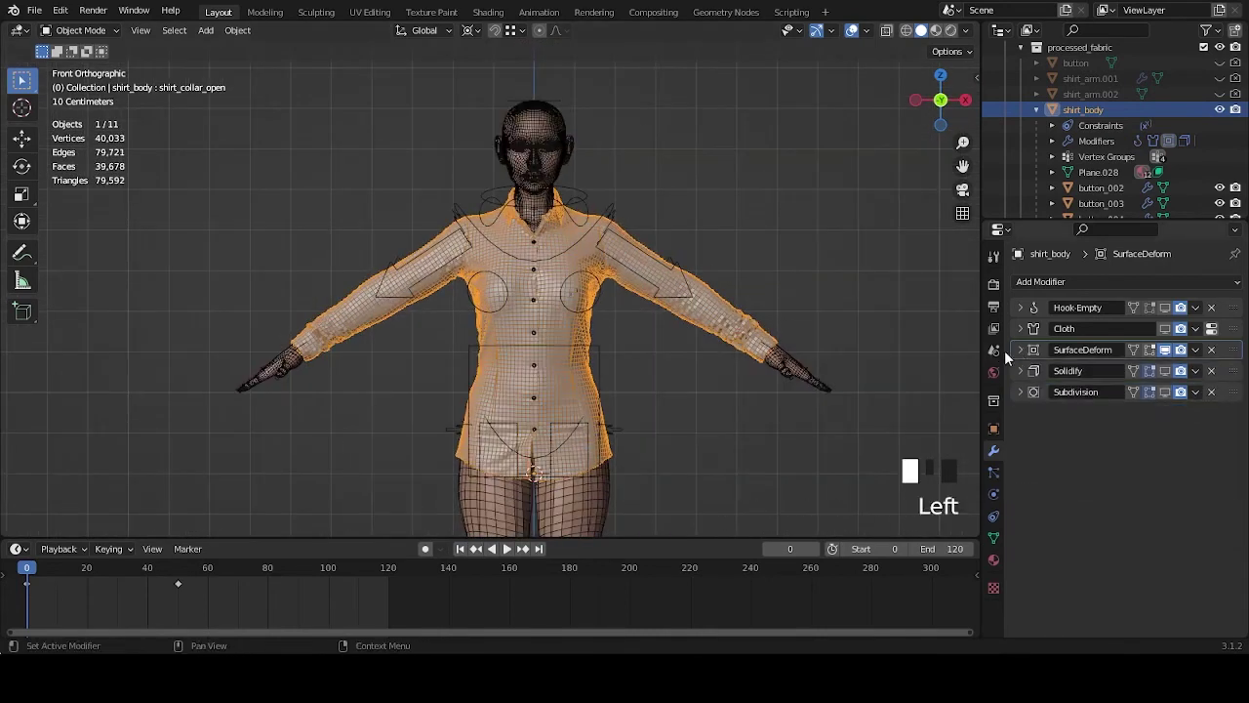
click(994, 429)
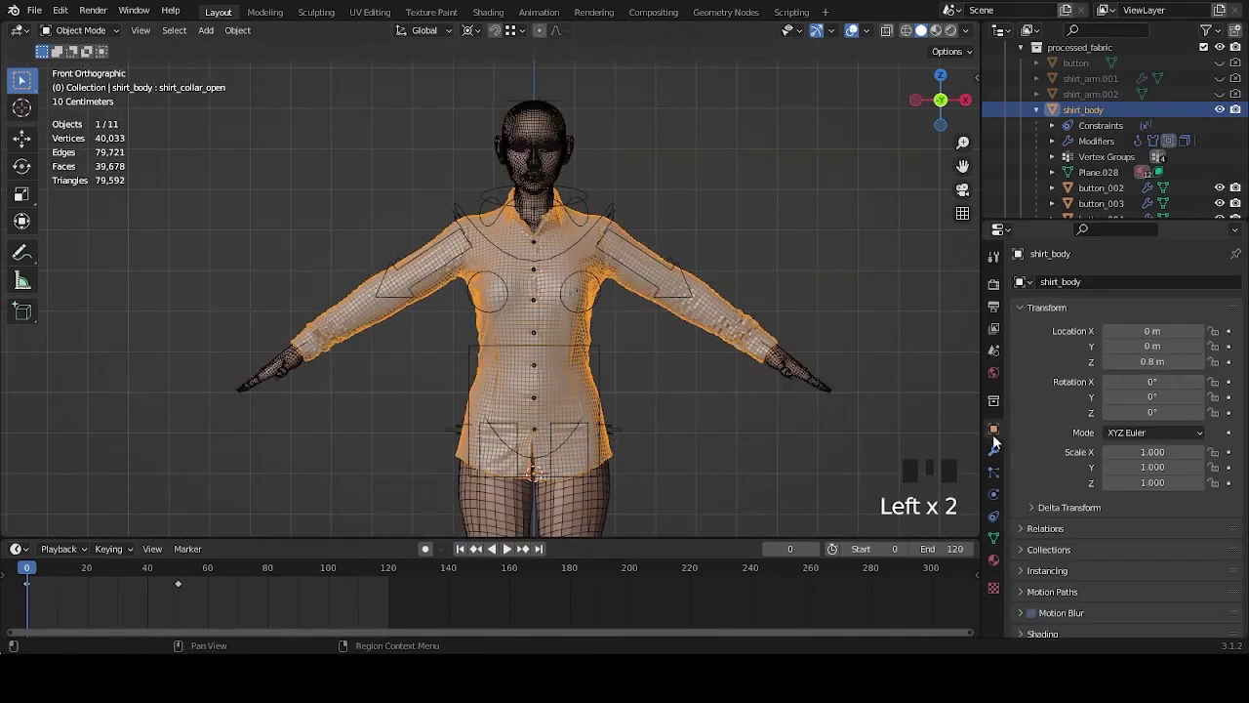
key(space)
shift+middle_drag(713, 370, 663, 314)
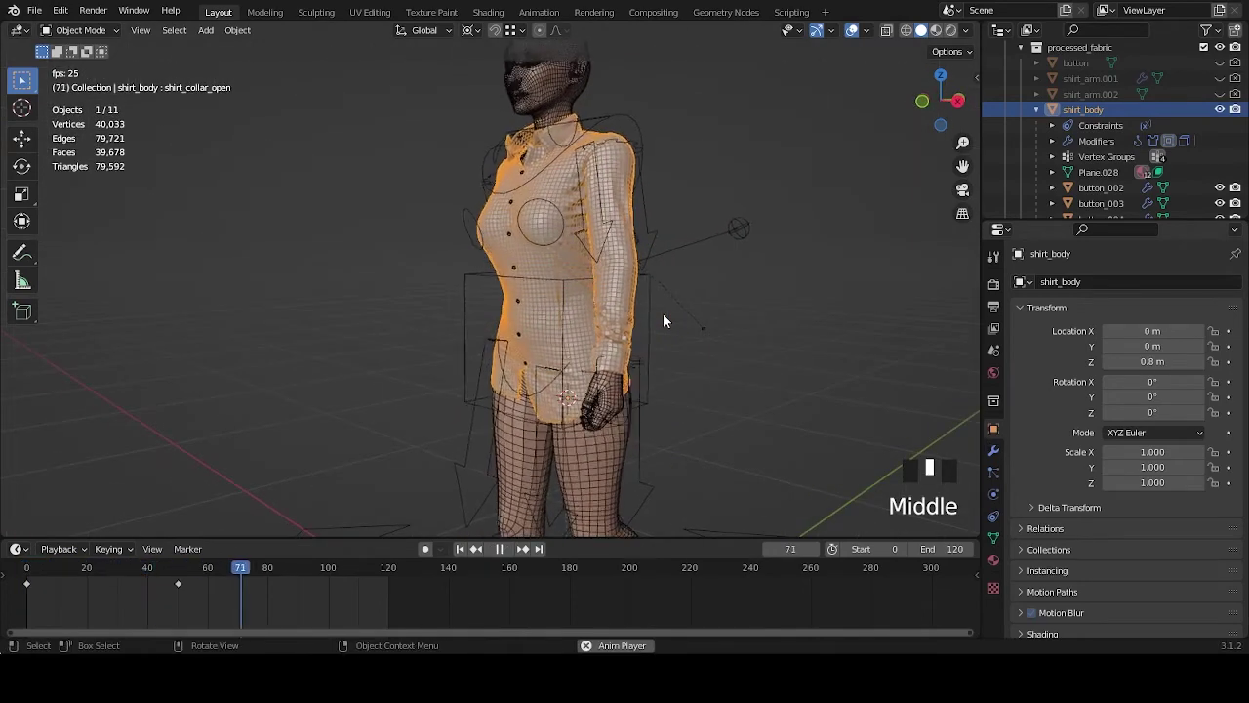
scroll(662, 313, down, 1)
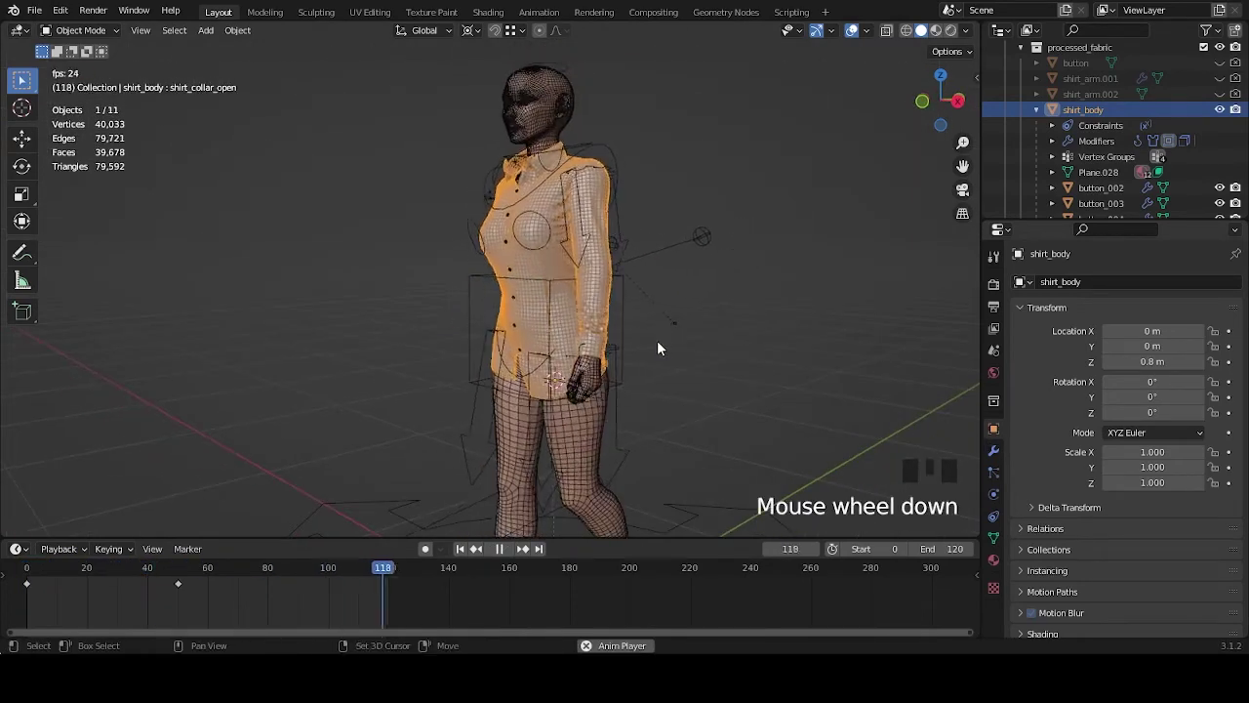
Select sonoya_rigify_rig during playback and move it about 1.55 m in X, 0.71 m in Y and 0.87 m in Z.
shift+middle_drag(661, 341, 644, 316)
scroll(644, 316, down, 2)
click(656, 444)
shift+middle_drag(657, 440, 605, 371)
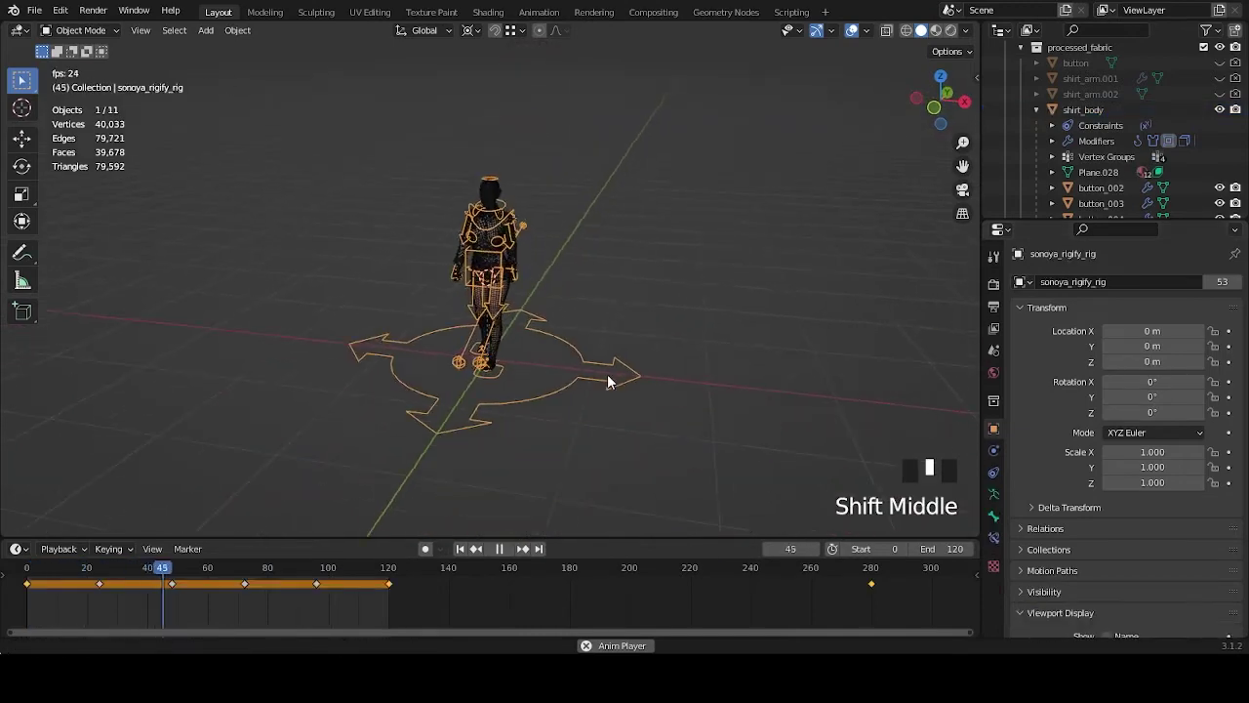
scroll(604, 371, up, 3)
key(g)
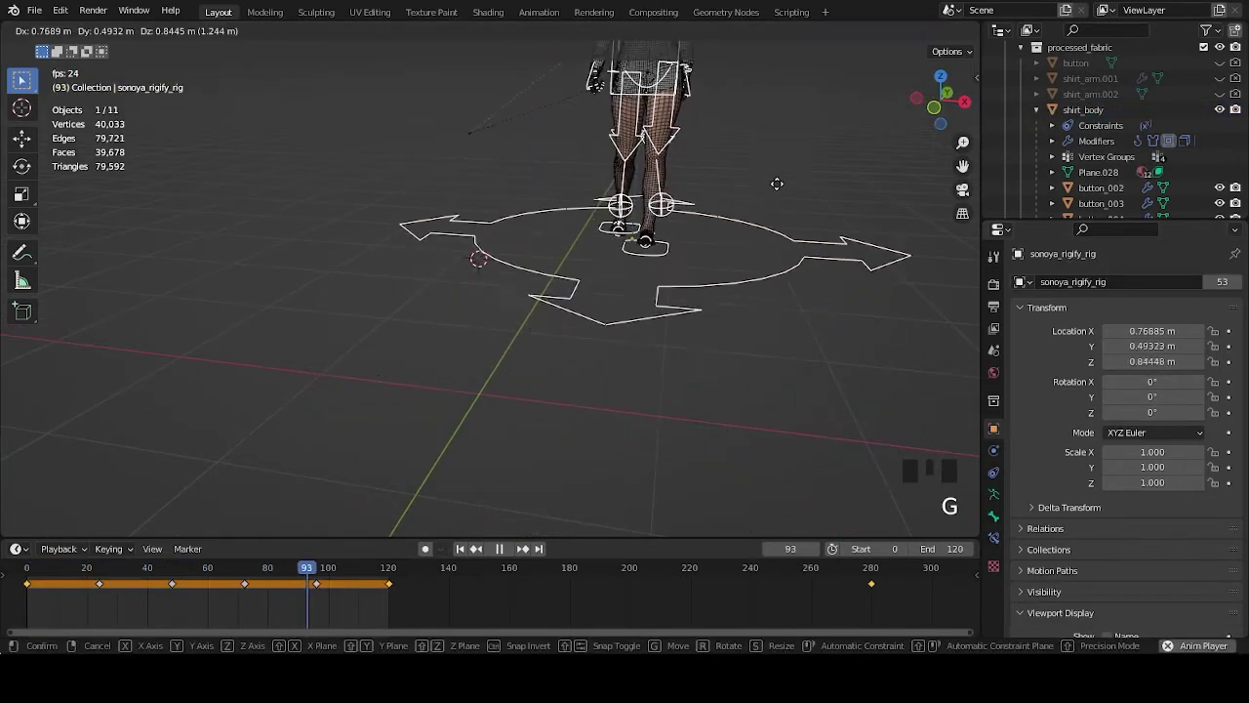
click(776, 205)
Examine how the shirt and its buttons follow the moved rig object while the animation plays.
shift+middle_drag(775, 205, 747, 260)
scroll(725, 317, down, 3)
middle_drag(725, 317, 717, 277)
scroll(718, 278, up, 4)
scroll(704, 277, up, 2)
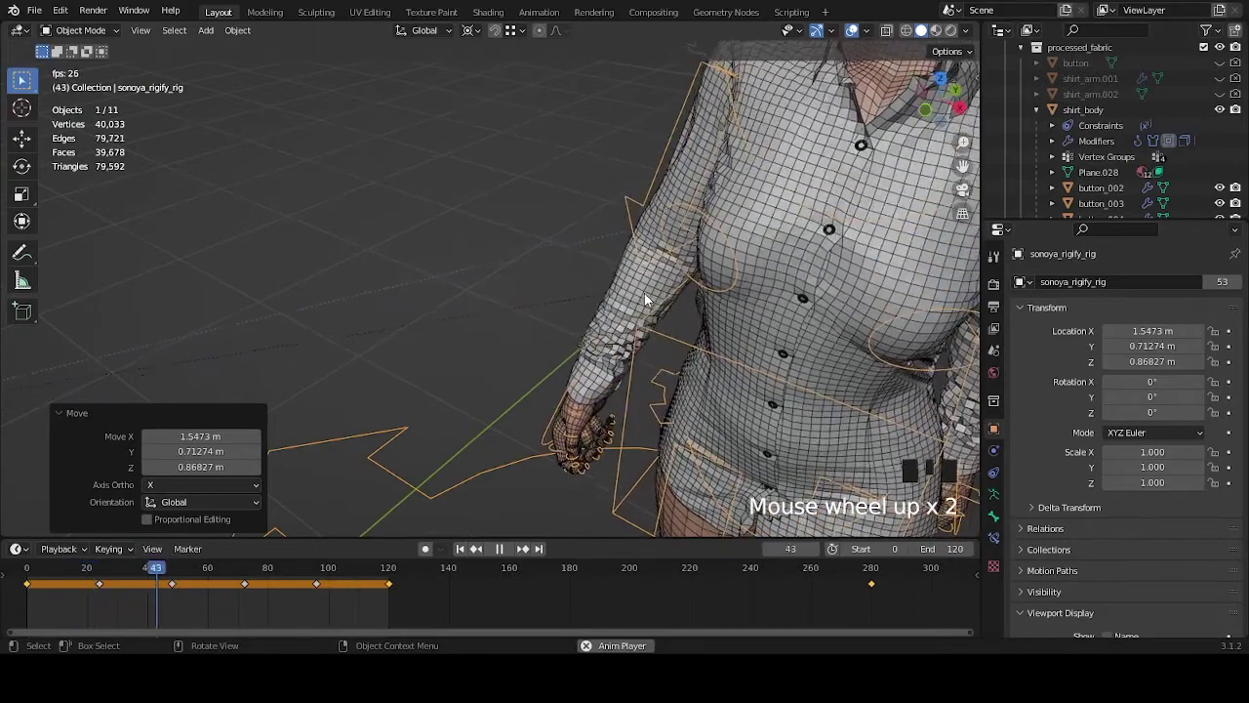
scroll(827, 362, down, 8)
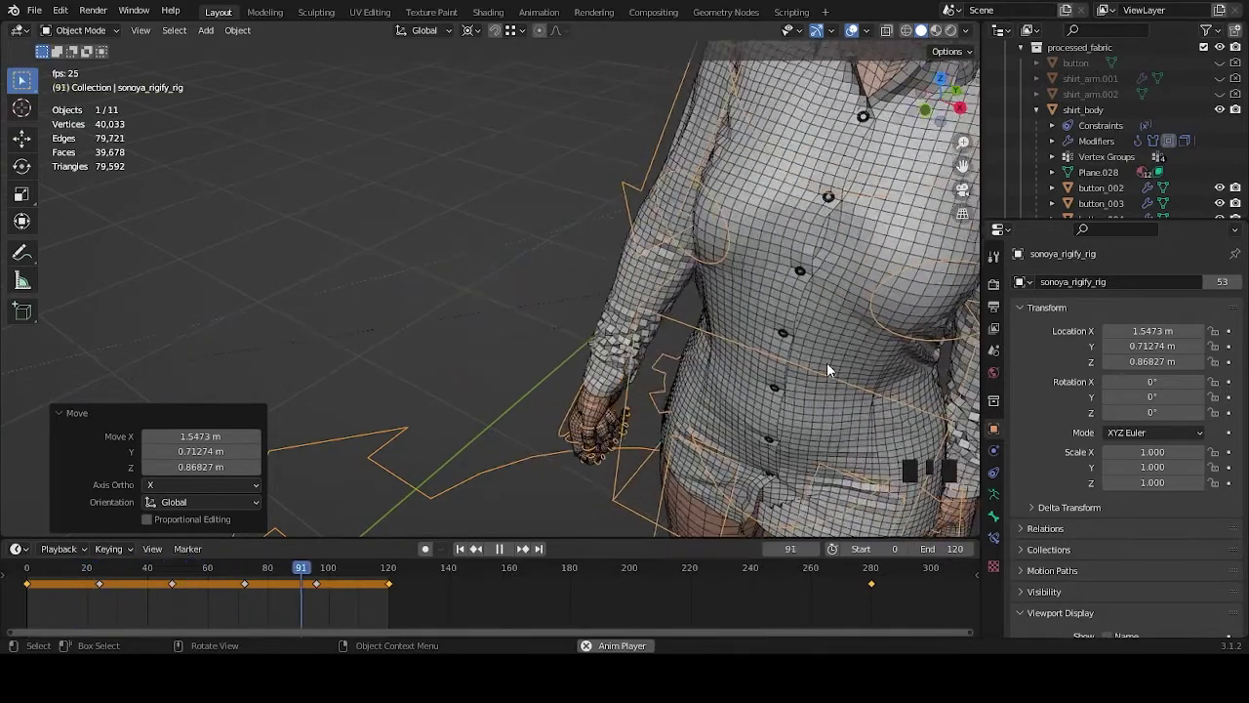
middle_drag(609, 392, 585, 337)
Switch the rig to Pose Mode, stop playback, and move the root bone about 0.68 m in X, 0.62 m in Y and 1.40 m in Z.
click(78, 30)
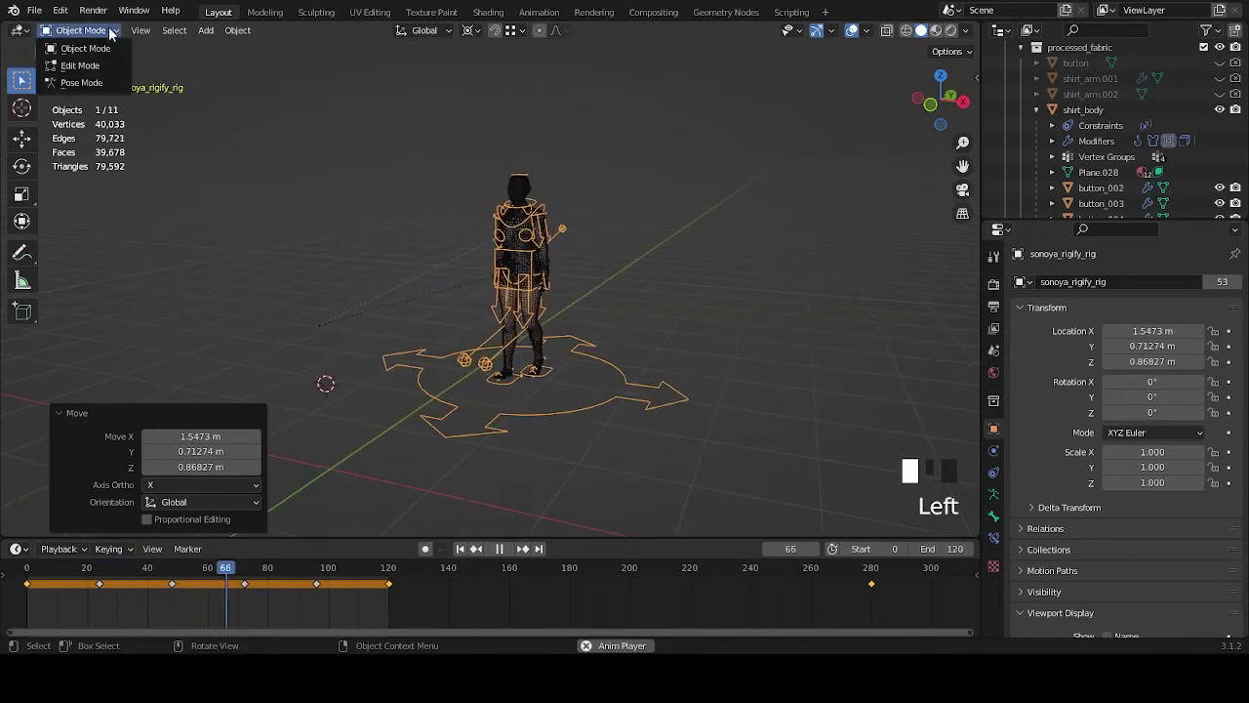
click(73, 81)
click(613, 371)
scroll(613, 371, up, 2)
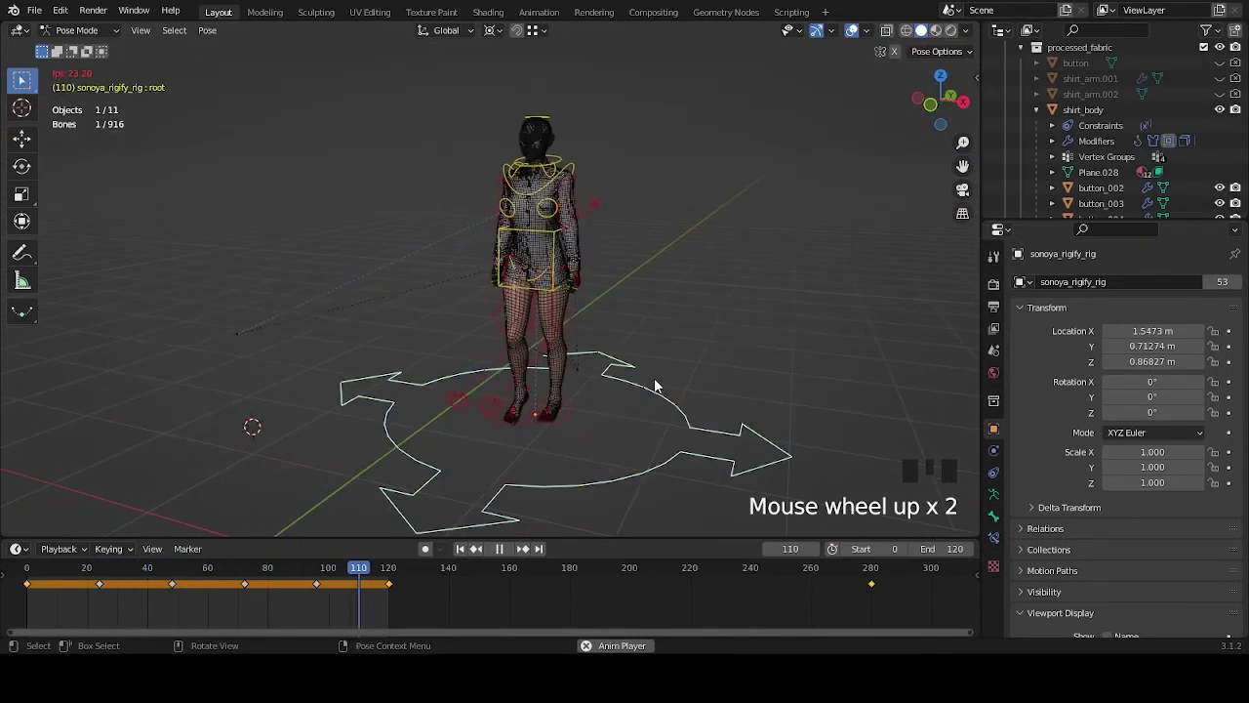
key(g)
key(g)
key(space)
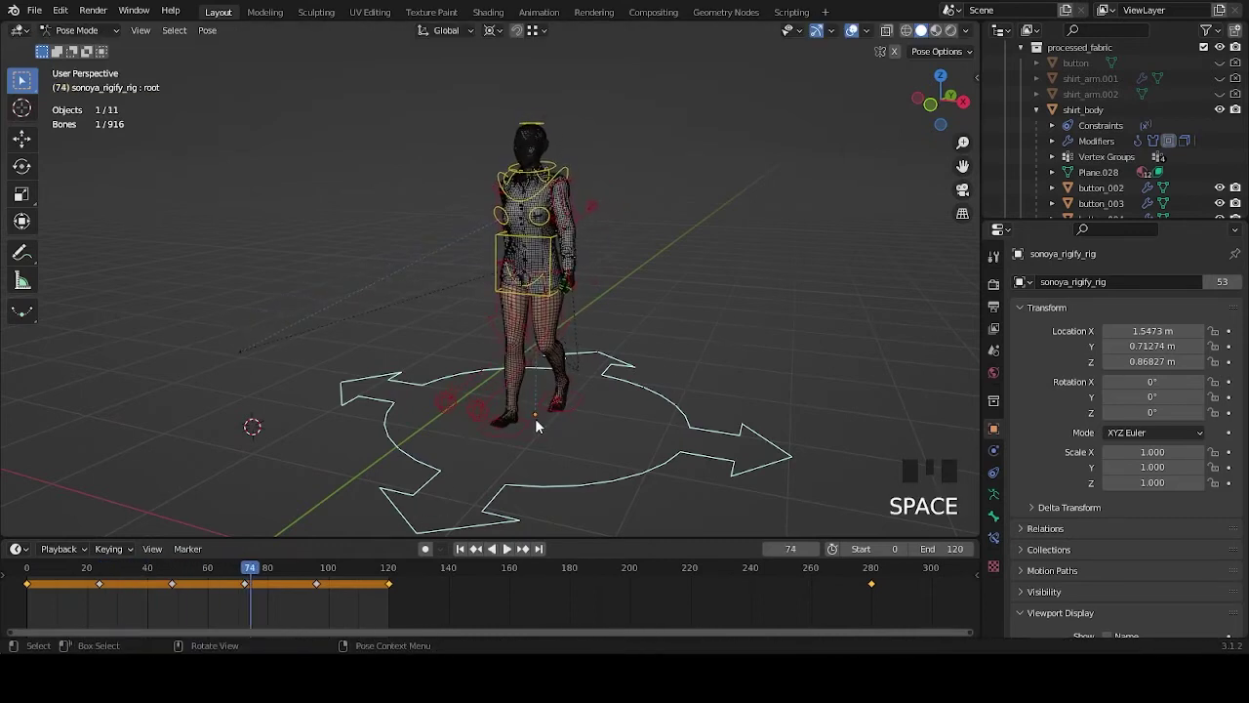
click(664, 410)
key(g)
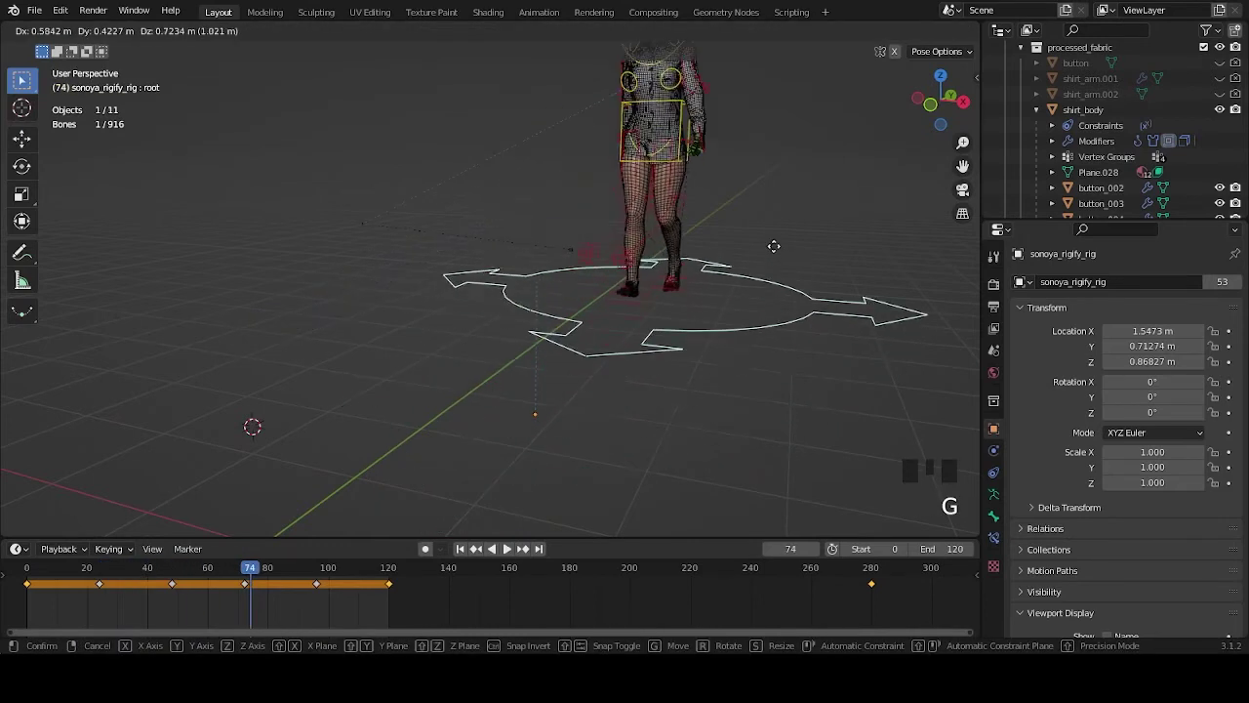
click(808, 160)
Examine the shirt up close from the front and side with the root bone moved.
shift+middle_drag(807, 160, 691, 265)
scroll(670, 309, up, 4)
middle_drag(671, 309, 631, 305)
scroll(632, 305, up, 5)
scroll(702, 282, down, 3)
middle_drag(702, 282, 636, 279)
scroll(635, 283, up, 2)
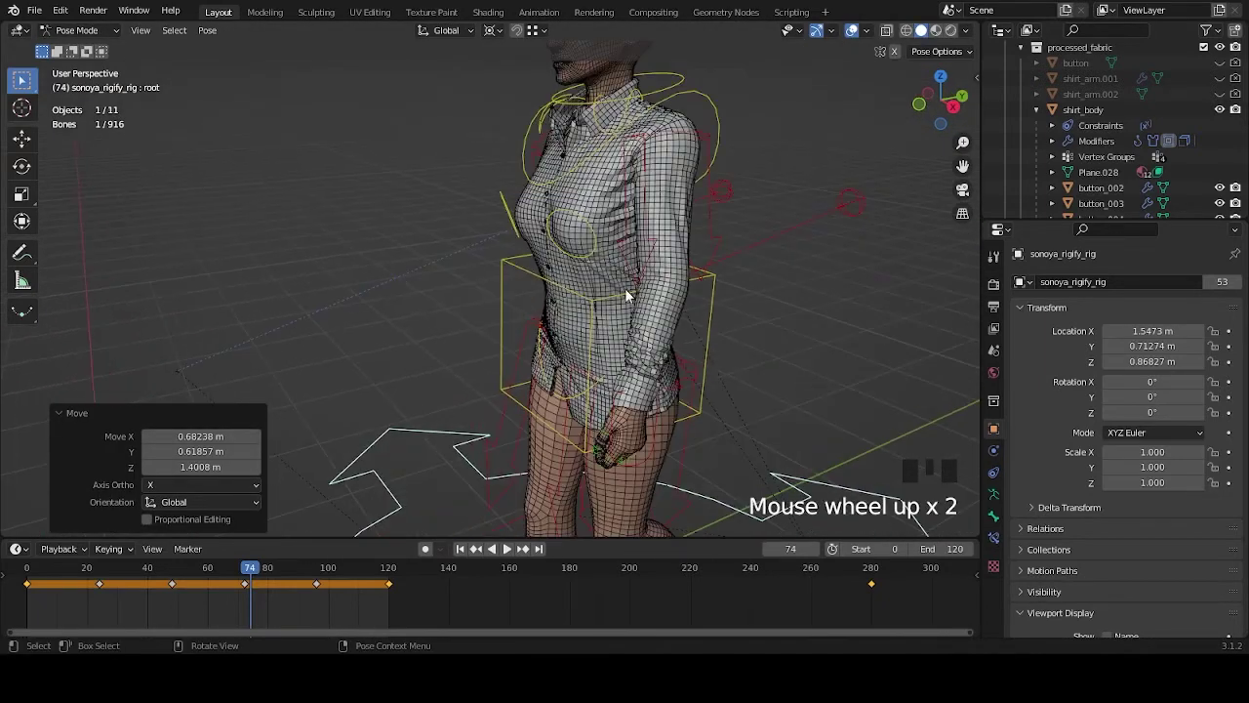
Reset the rig object's X, Y and Z location to 0 m and switch back to Object Mode.
click(72, 32)
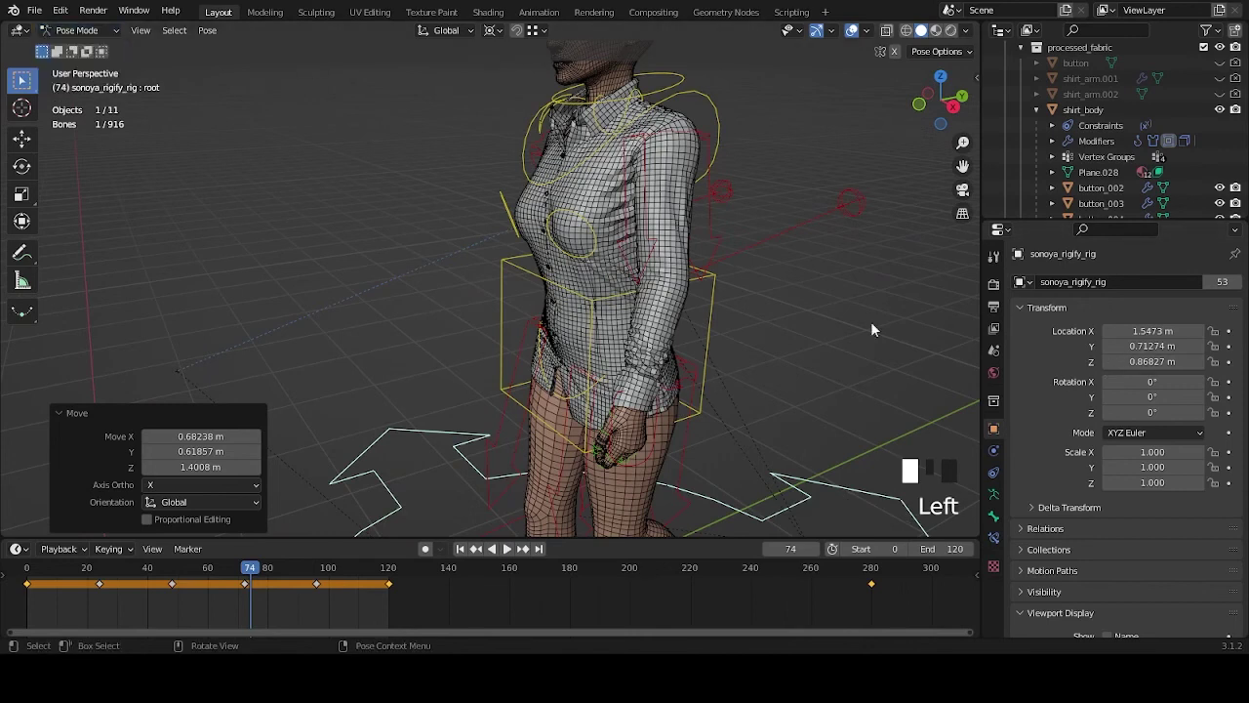
drag(1144, 331, 1144, 362)
text(0)
key(Return)
scroll(658, 280, down, 8)
middle_drag(562, 390, 239, 125)
click(71, 31)
click(83, 47)
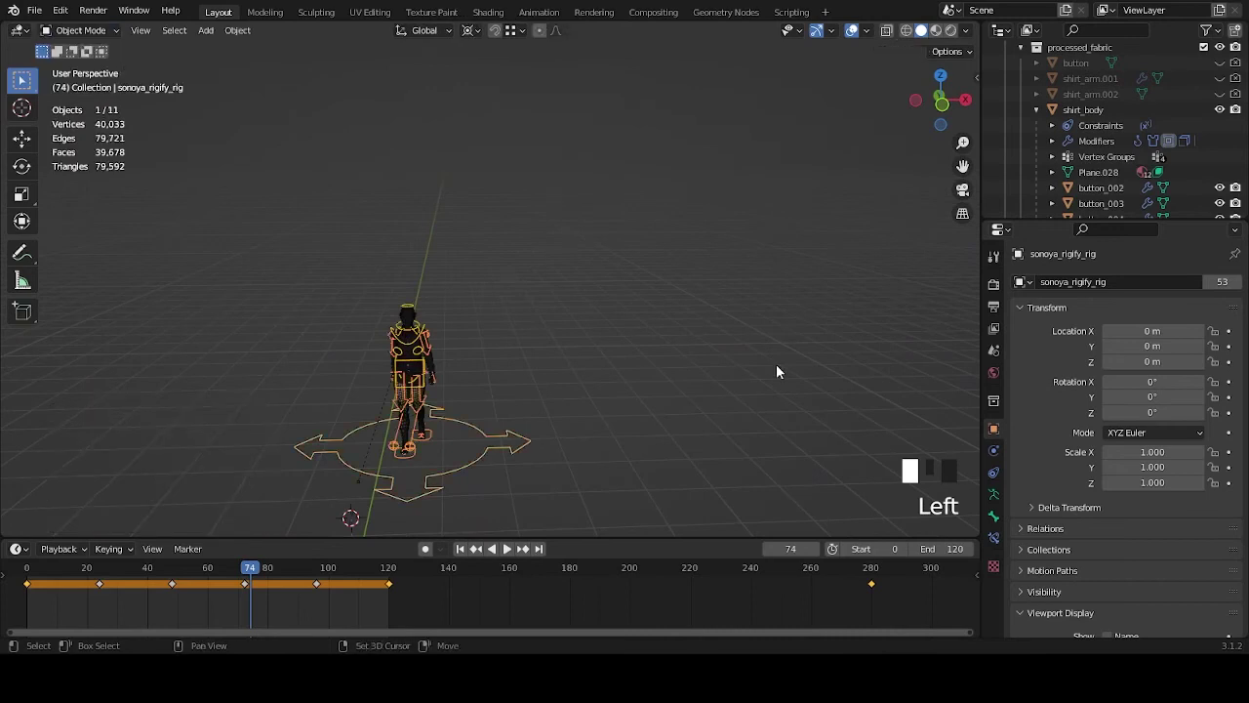
Play the animation briefly to return the root bone to its keyed pose, and stop it at frame 3.
shift+middle_drag(657, 384, 887, 304)
click(748, 358)
click(734, 367)
middle_drag(937, 419, 744, 375)
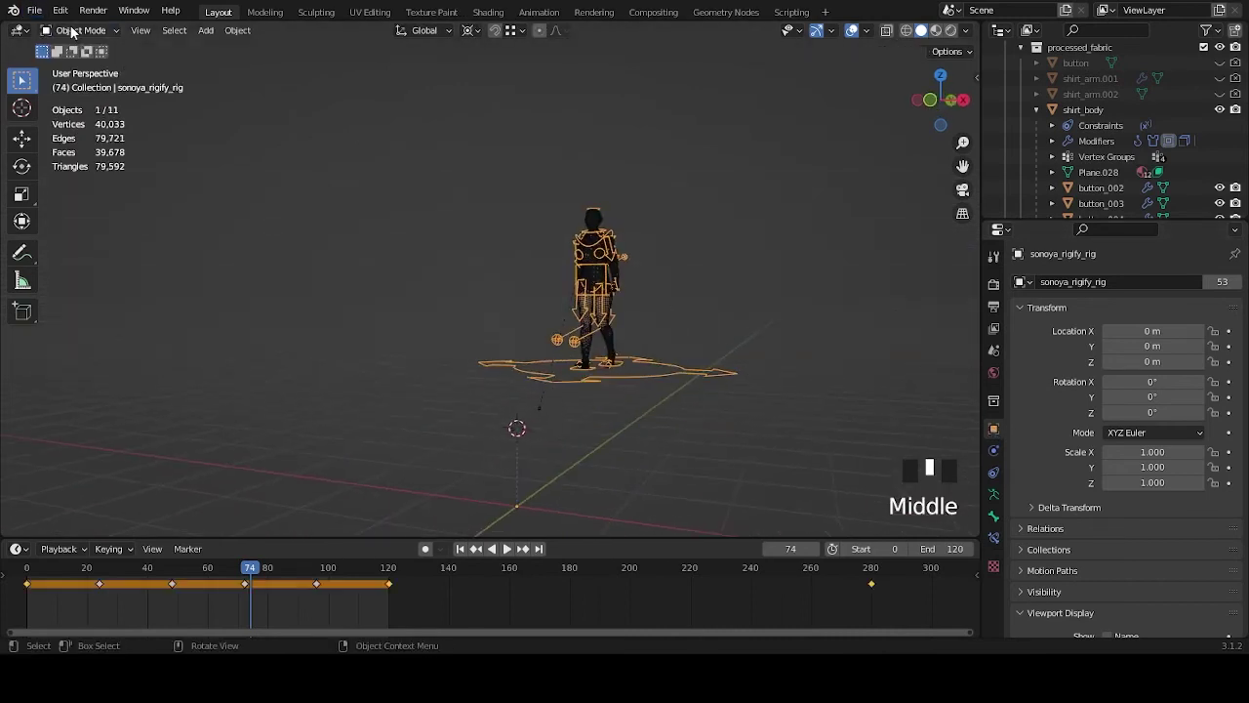
click(993, 428)
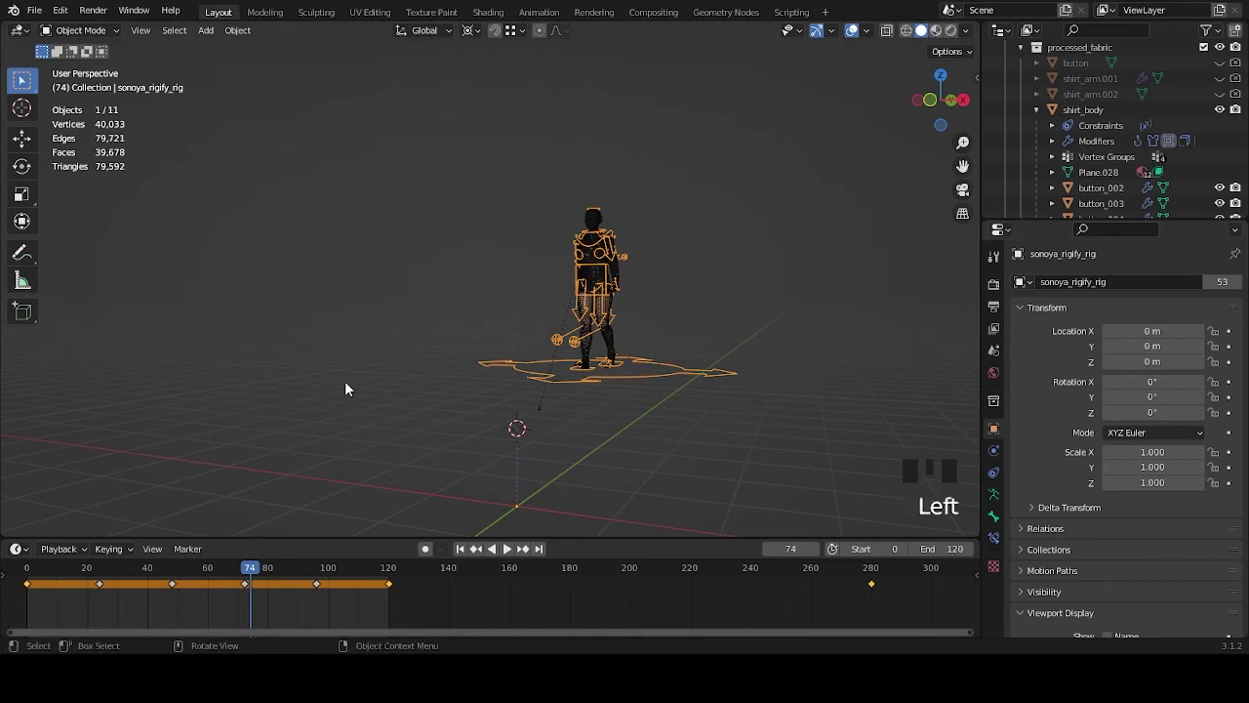
key(space)
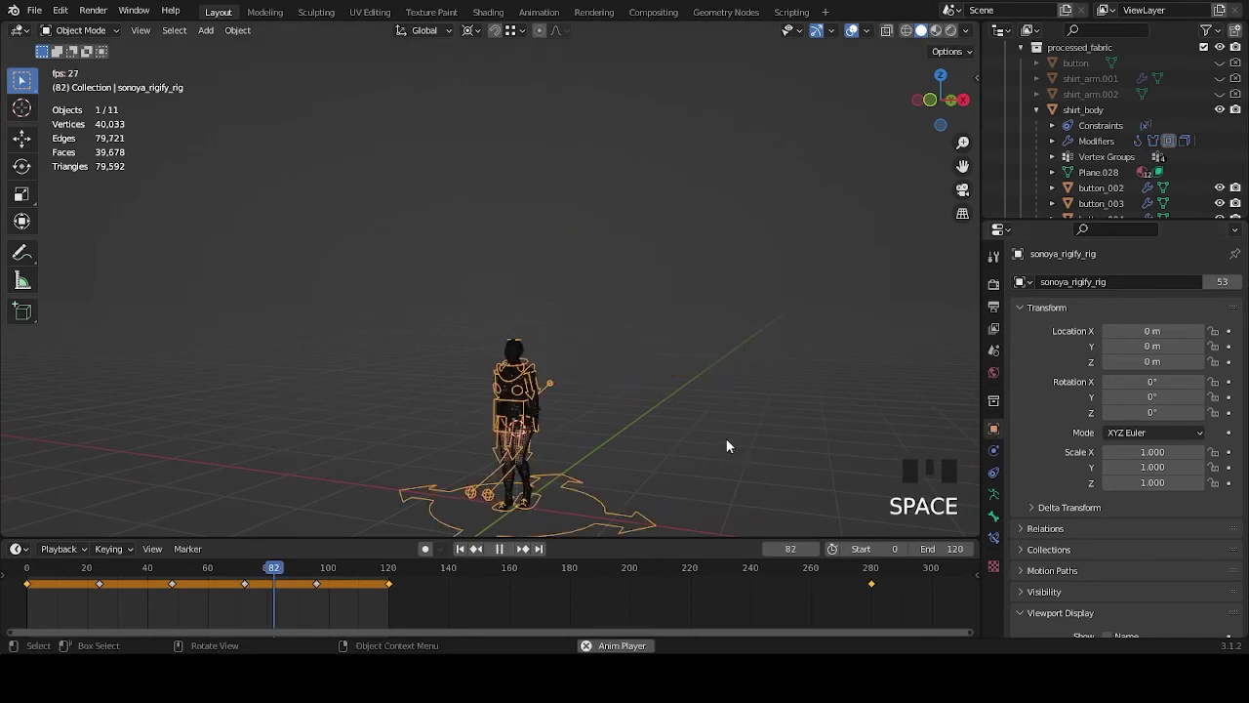
shift+middle_drag(719, 443, 712, 307)
key(space)
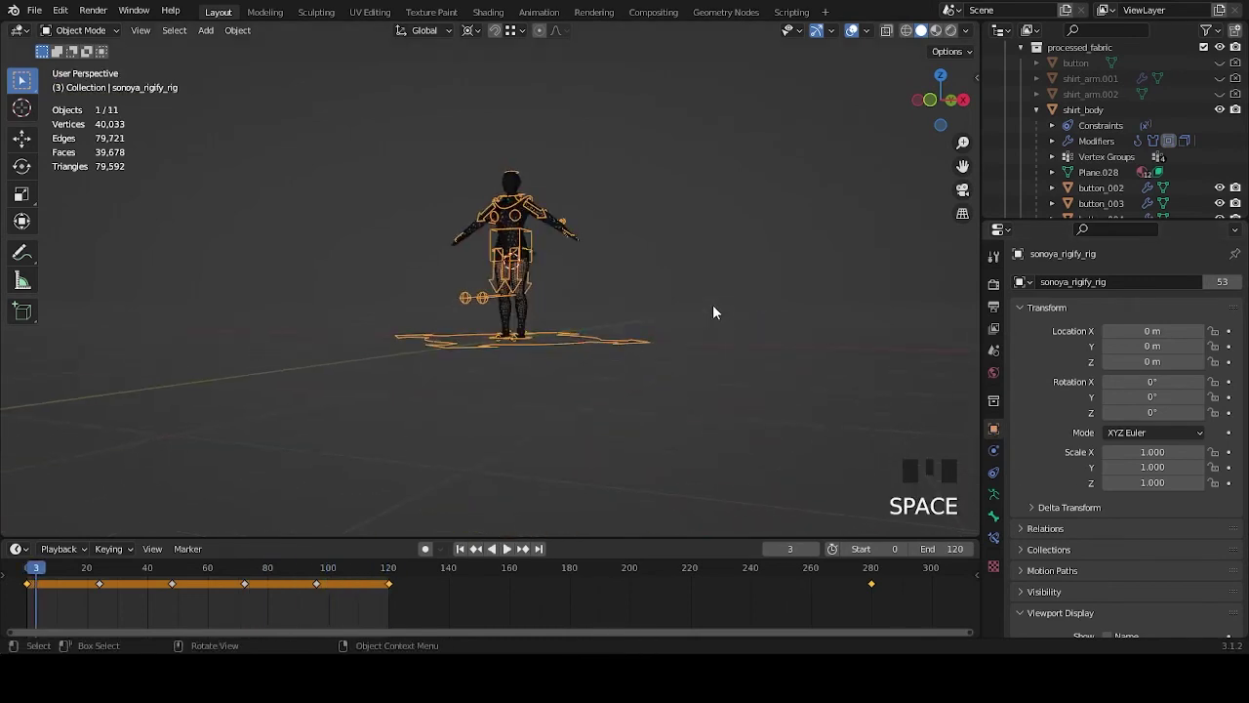
Select shirt_body, bring up its modifier stack, and frame the shirt's upper half.
scroll(713, 306, up, 5)
middle_drag(678, 358, 706, 345)
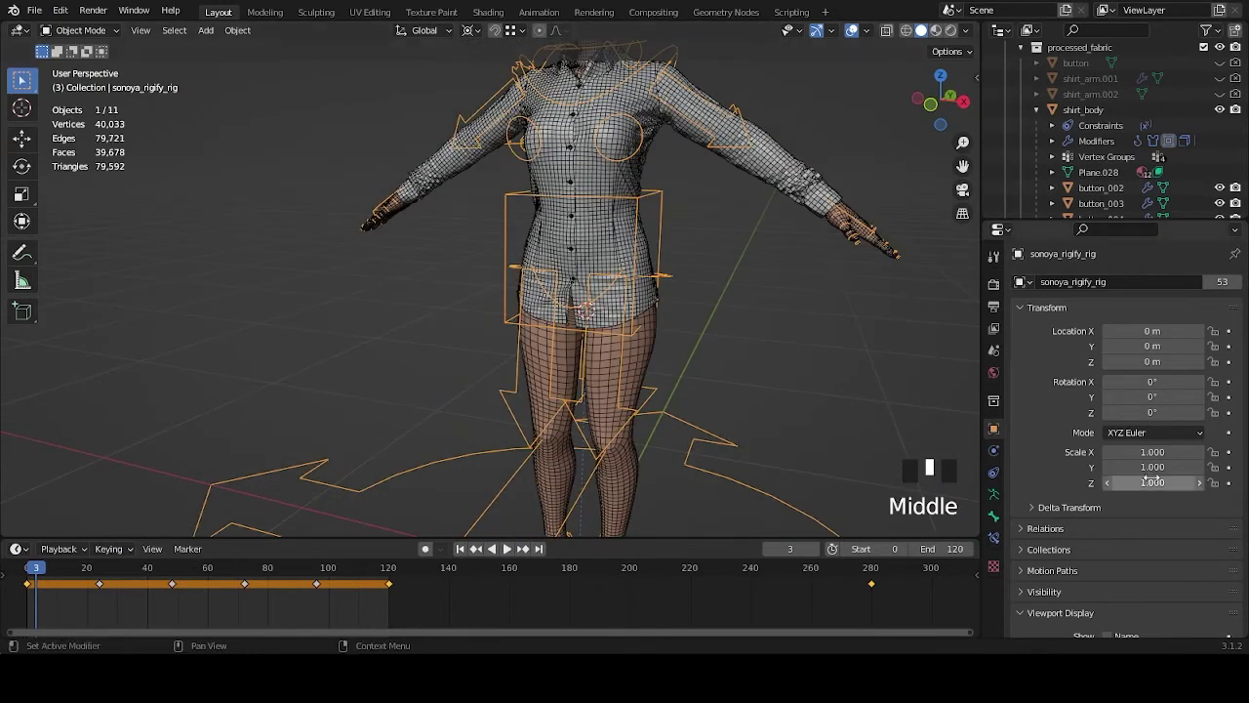
click(616, 189)
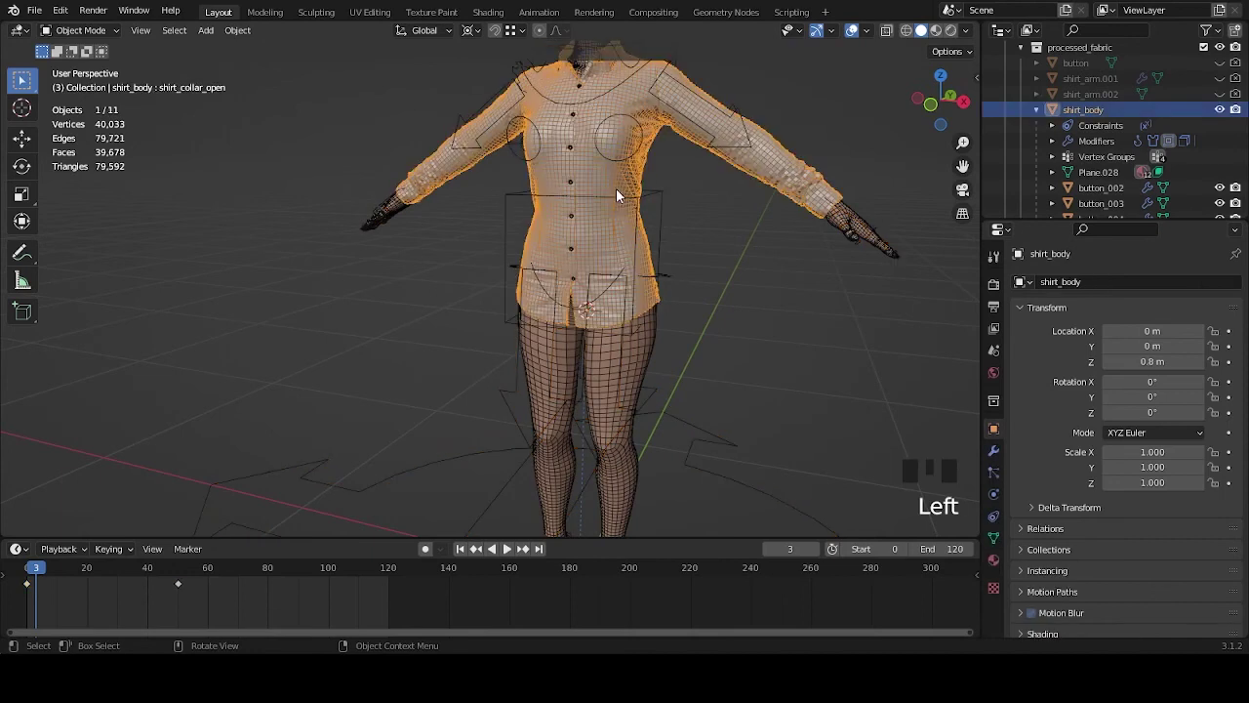
click(992, 449)
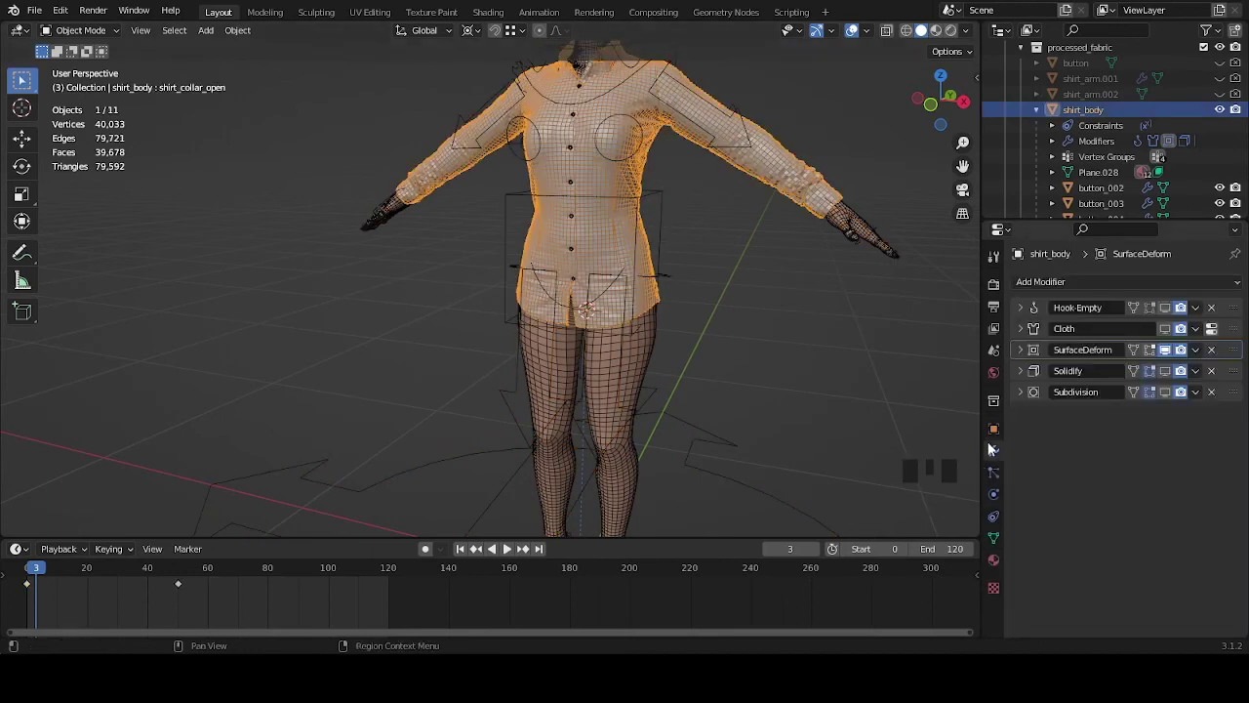
shift+middle_drag(793, 343, 723, 346)
click(141, 30)
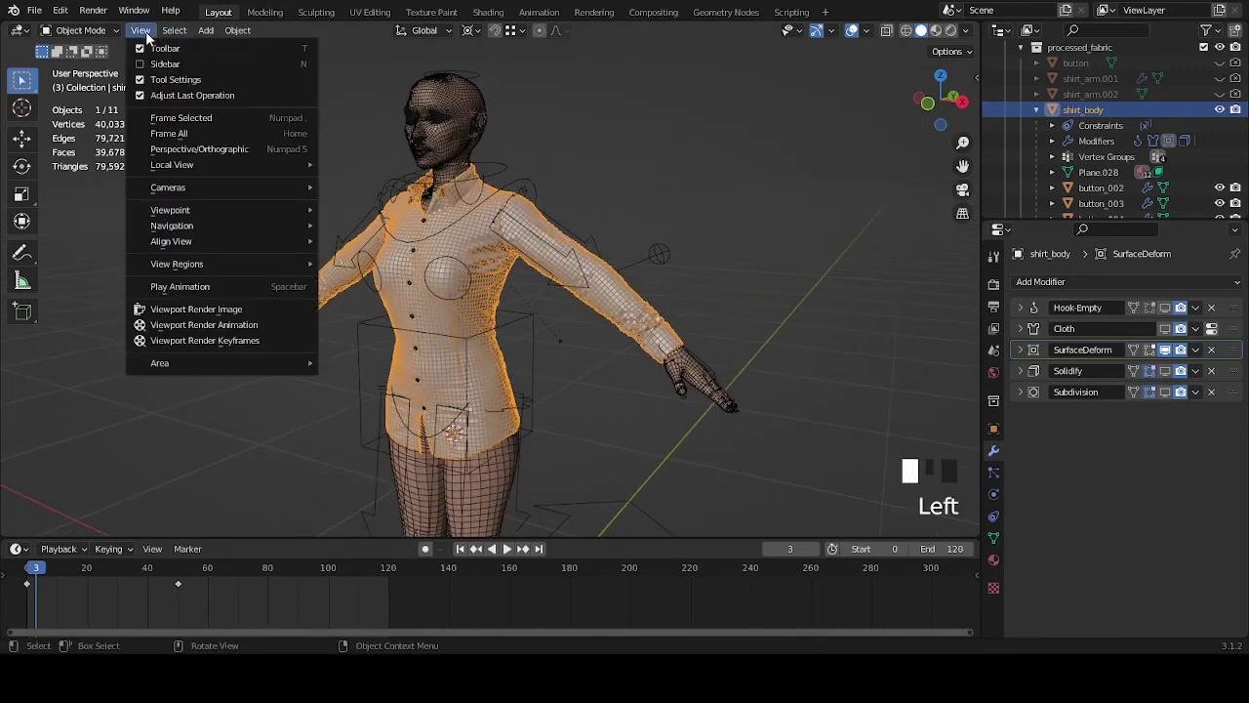
click(186, 114)
scroll(627, 314, up, 4)
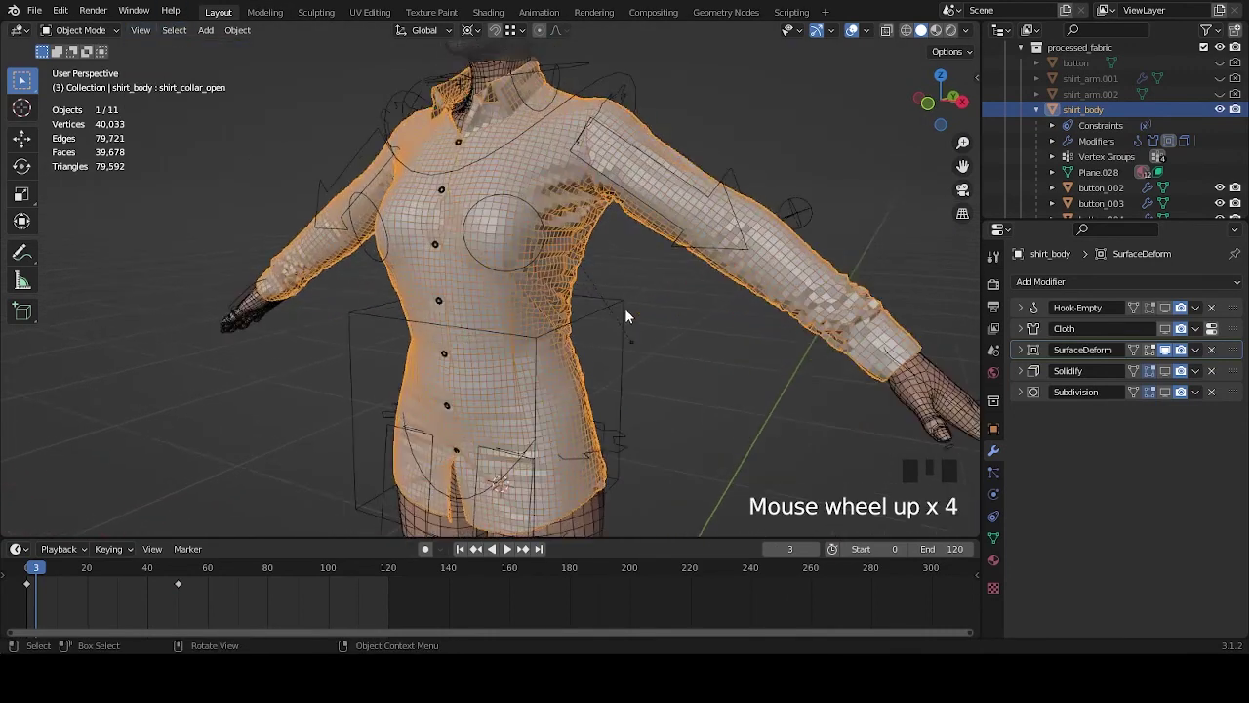
shift+middle_drag(633, 315, 733, 403)
scroll(737, 400, down, 1)
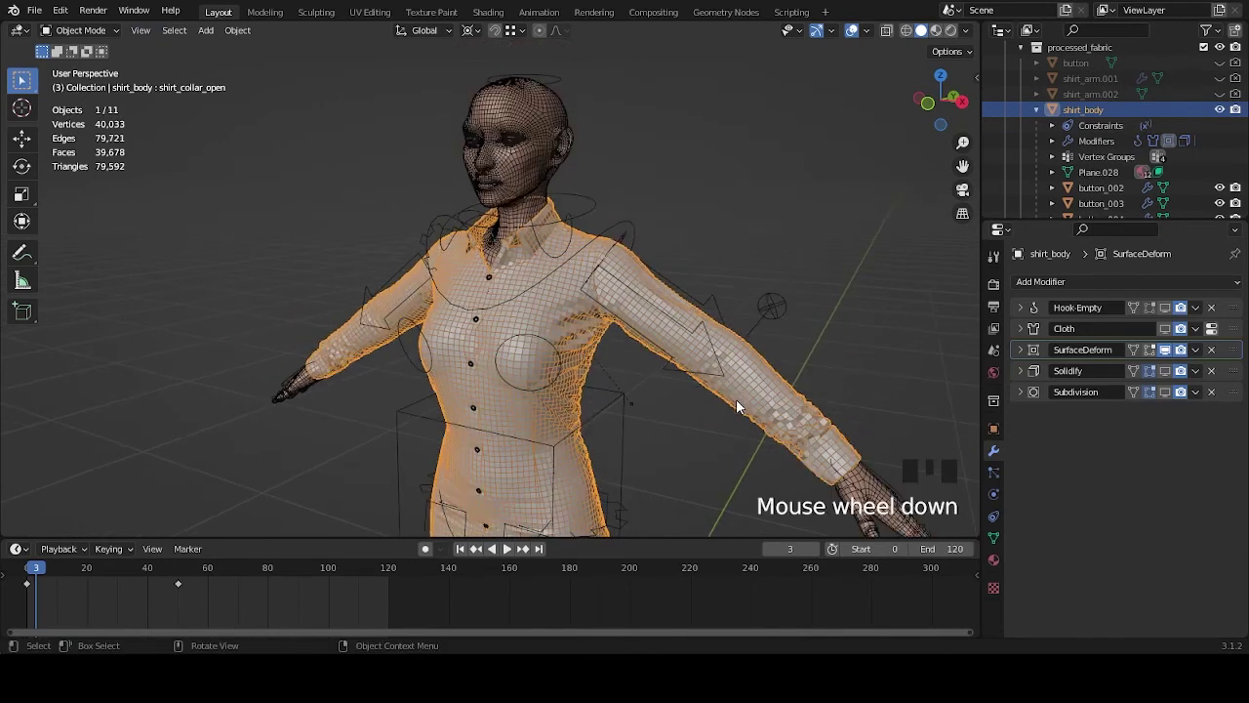
Play the animation and examine how the shirt's hem, side folds and collar deform with the walking body.
key(space)
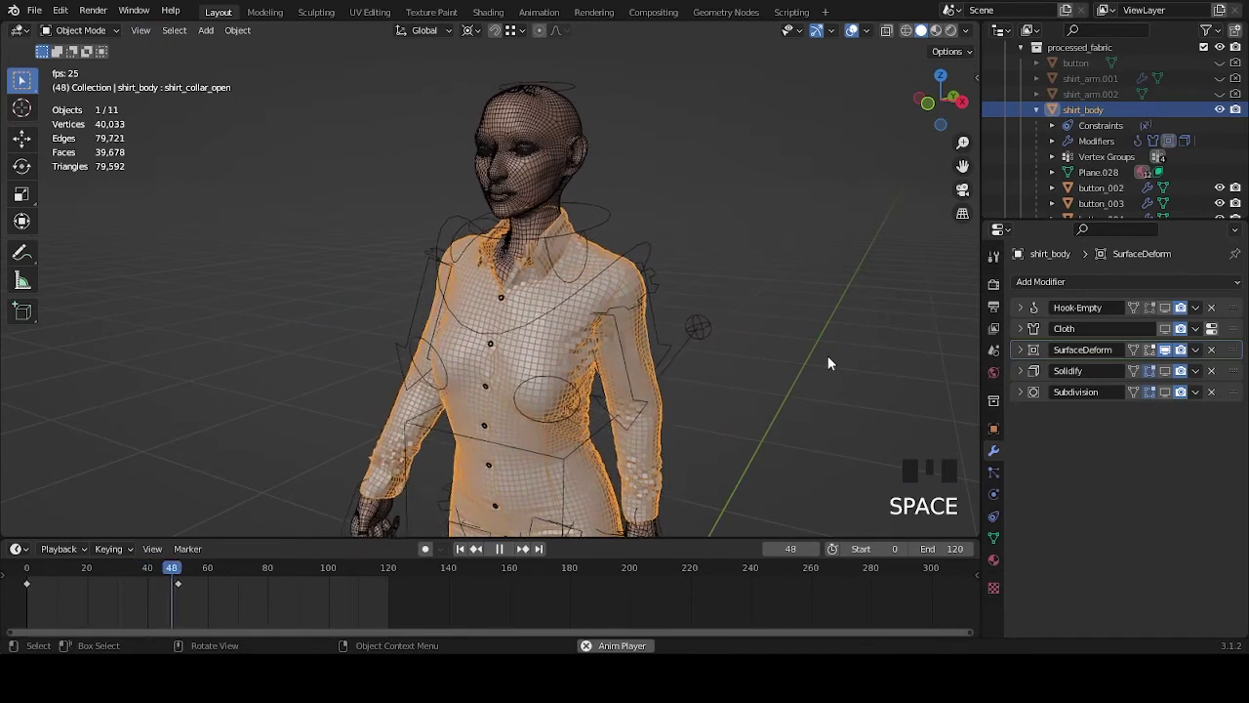
shift+middle_drag(741, 451, 628, 348)
middle_drag(629, 346, 580, 362)
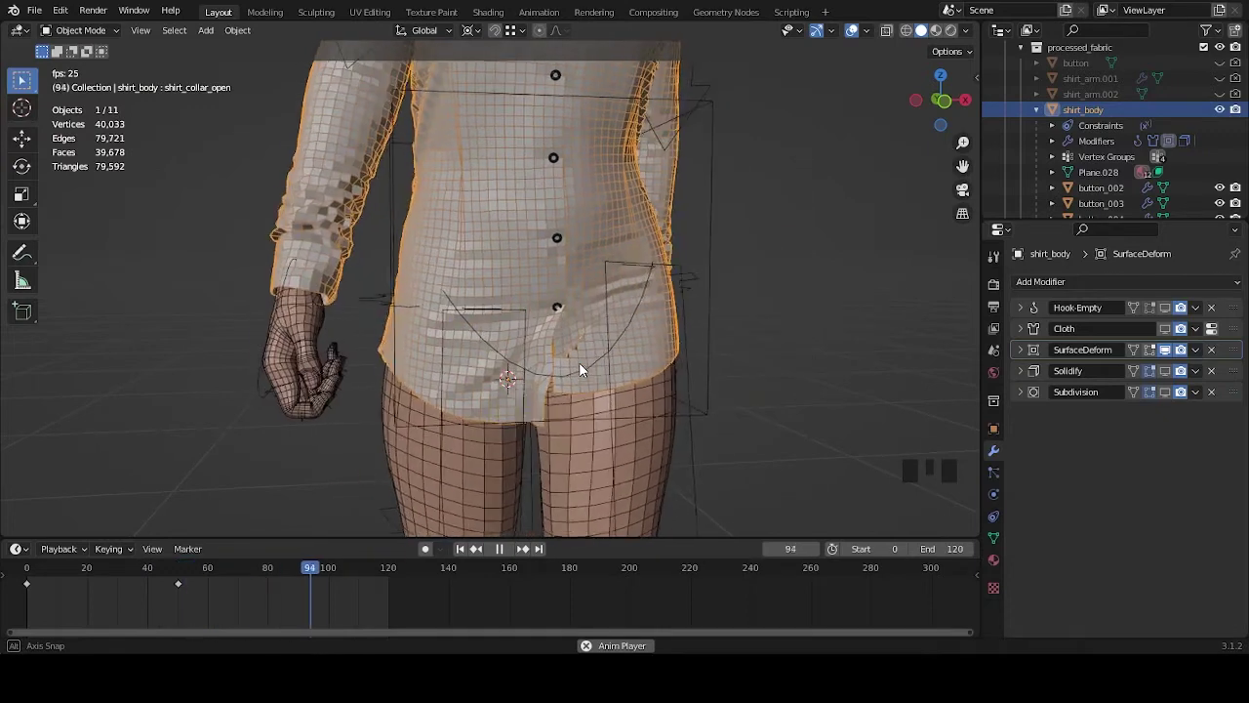
middle_drag(578, 371, 590, 317)
scroll(493, 354, down, 3)
scroll(526, 396, up, 3)
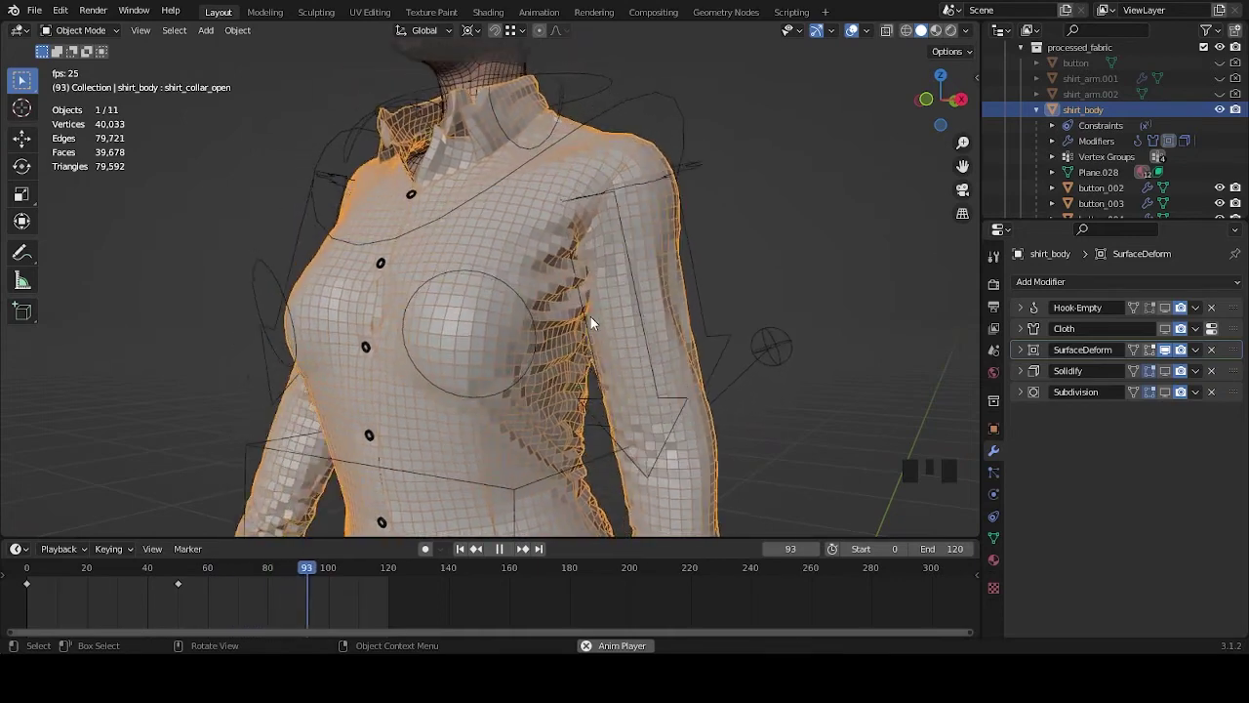
middle_drag(598, 320, 688, 444)
scroll(650, 396, up, 3)
middle_drag(650, 396, 649, 235)
scroll(648, 235, down, 1)
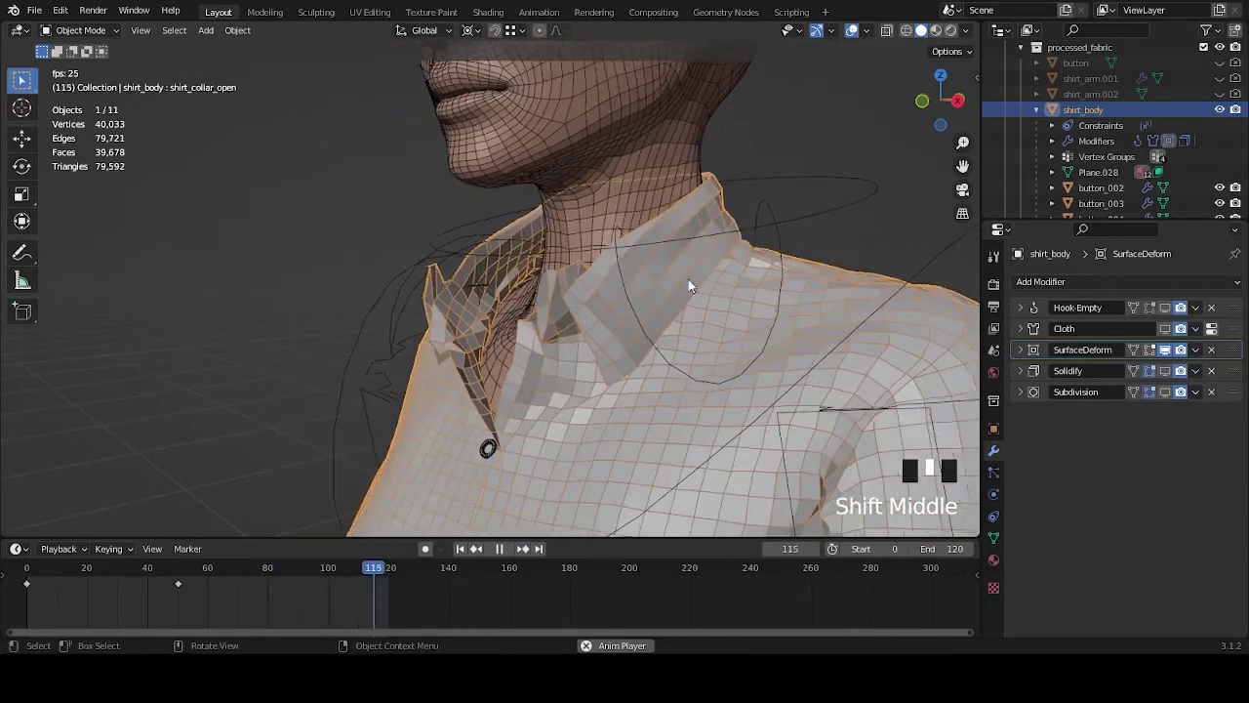
shift+middle_drag(691, 284, 741, 292)
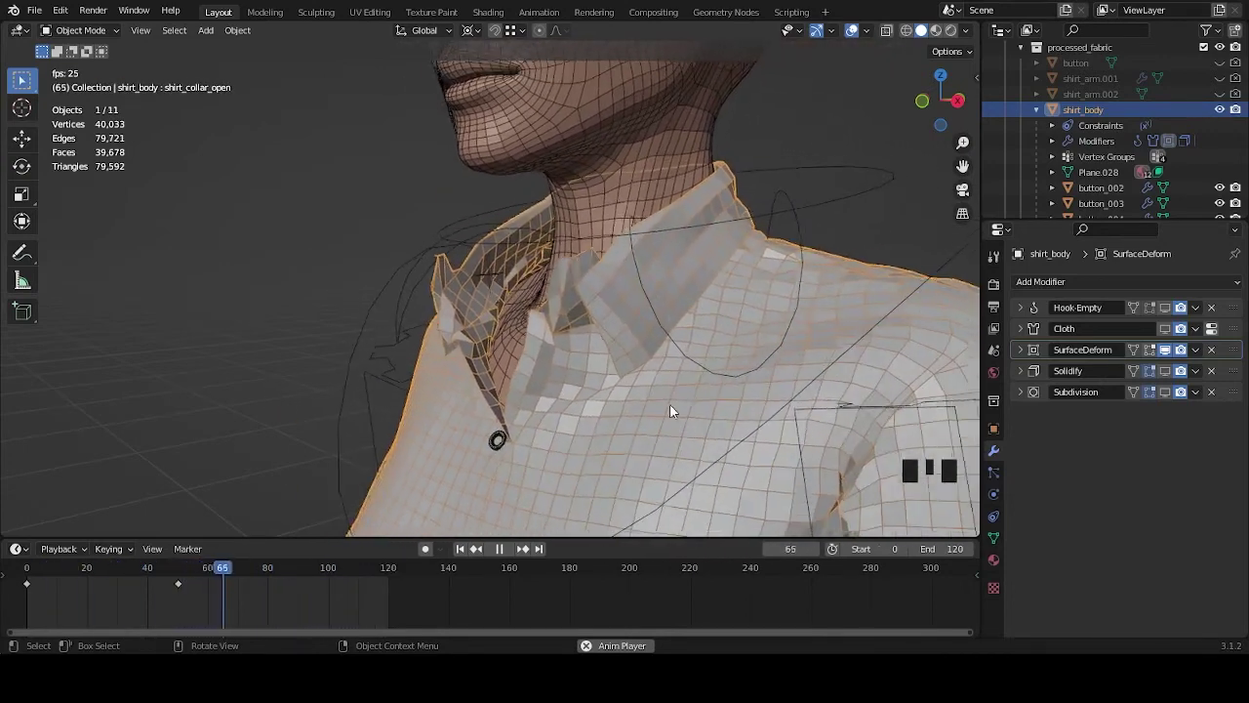
Stop playback, return to frame 0, and view the full character in front orthographic view.
key(space)
click(27, 575)
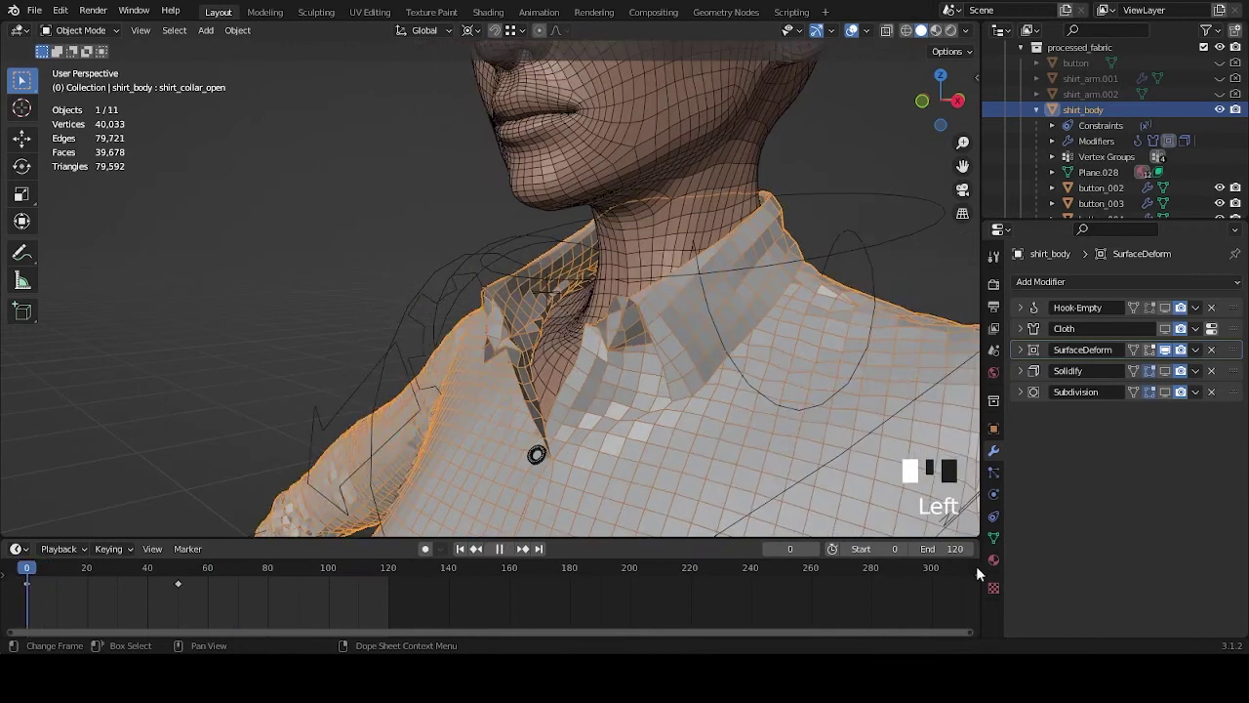
scroll(856, 317, down, 5)
middle_drag(734, 330, 771, 327)
scroll(771, 326, down, 5)
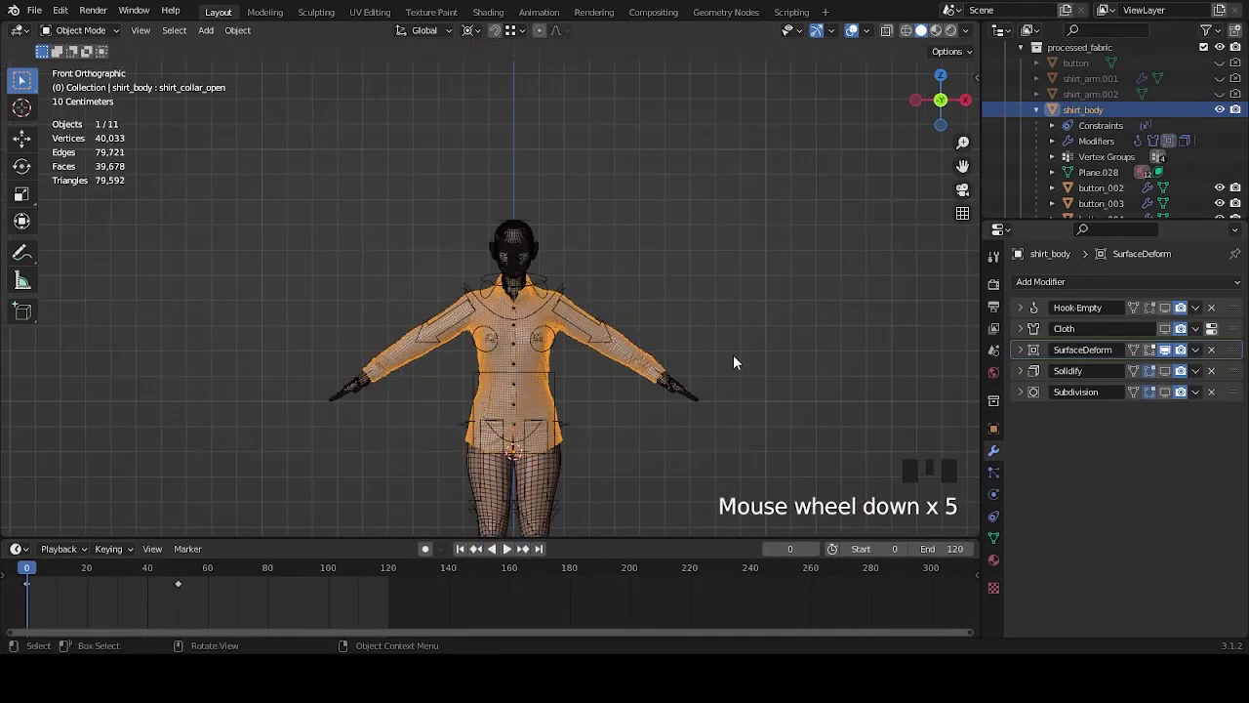
shift+middle_drag(732, 374, 741, 242)
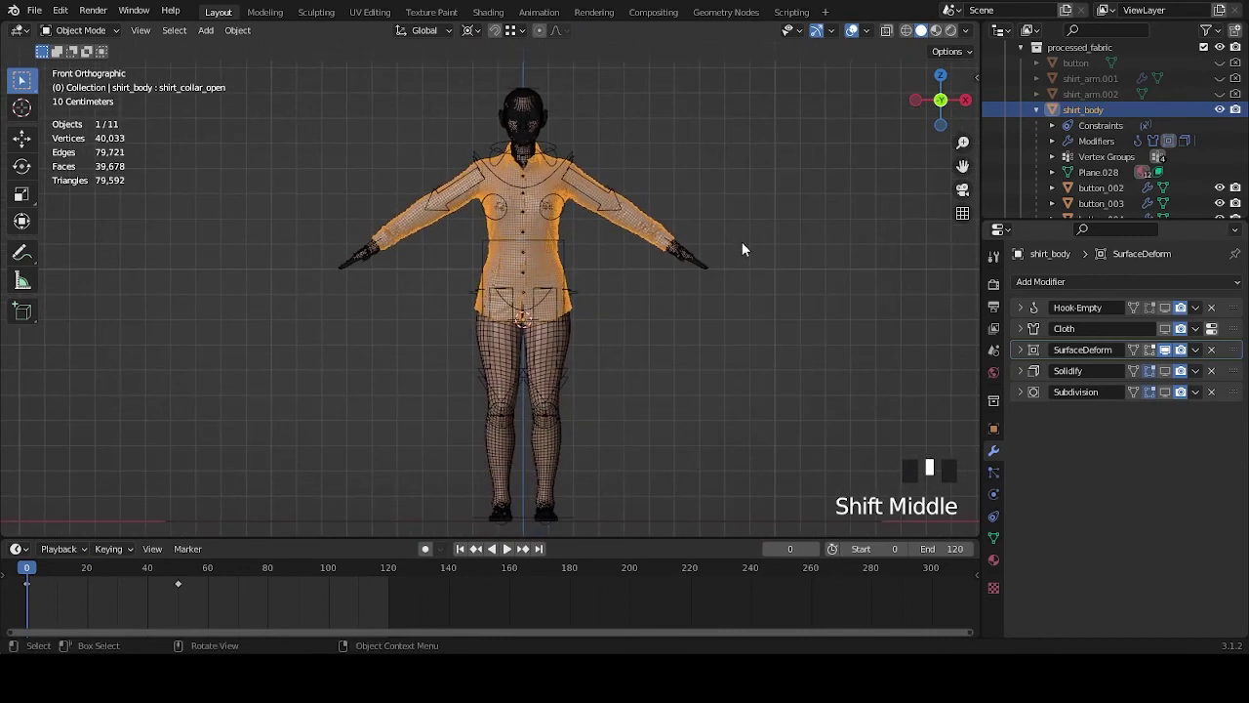
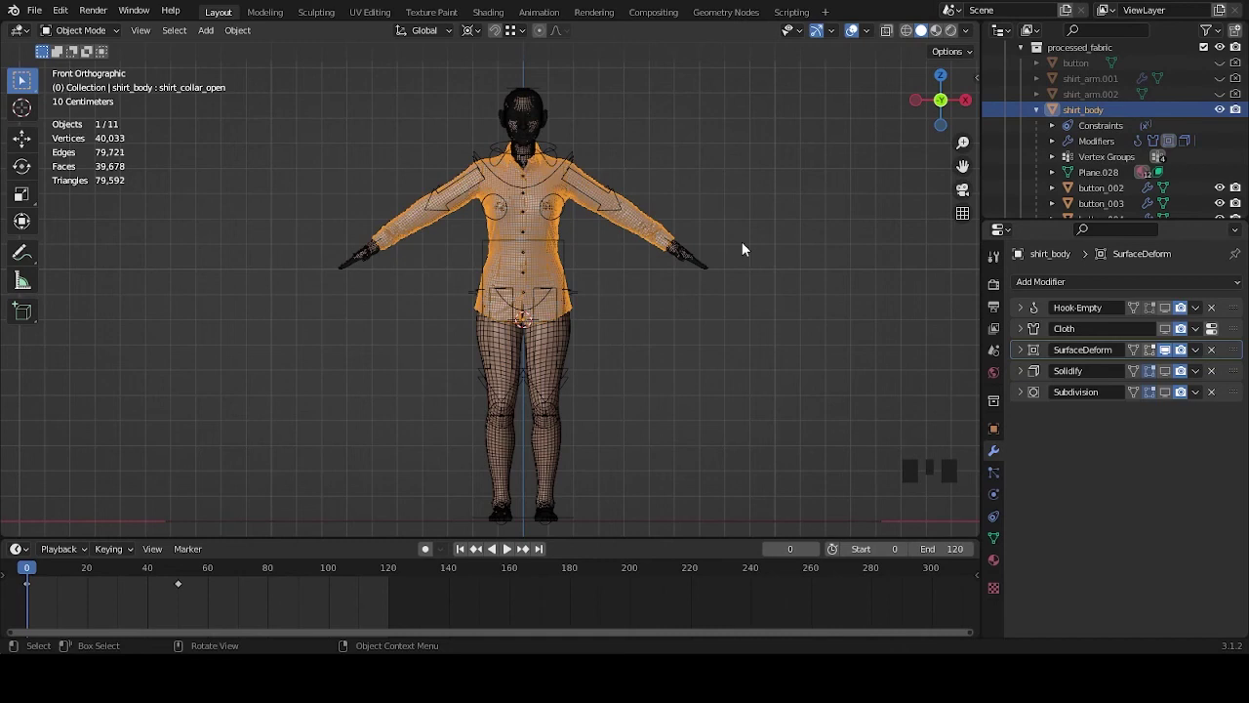
Disable shirt_body's SurfaceDeform modifier in viewport and render, and enable the Cloth and Hook-Empty modifiers in the viewport.
click(1167, 350)
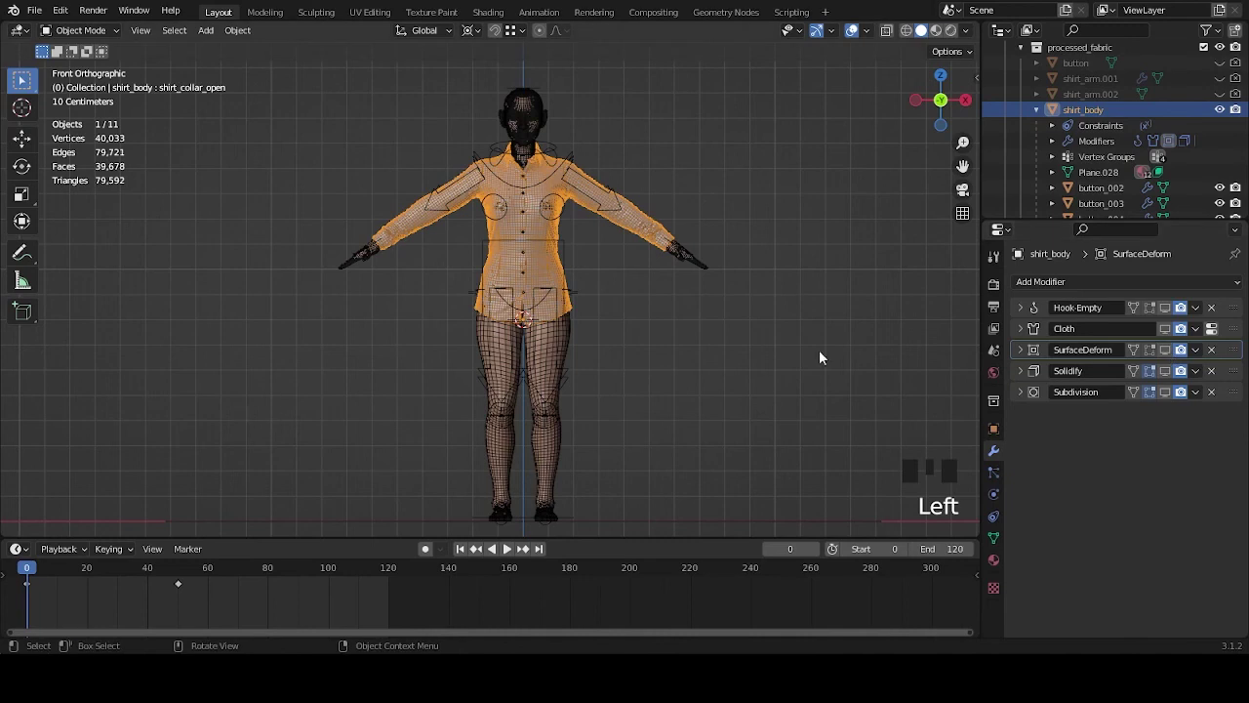
click(1179, 351)
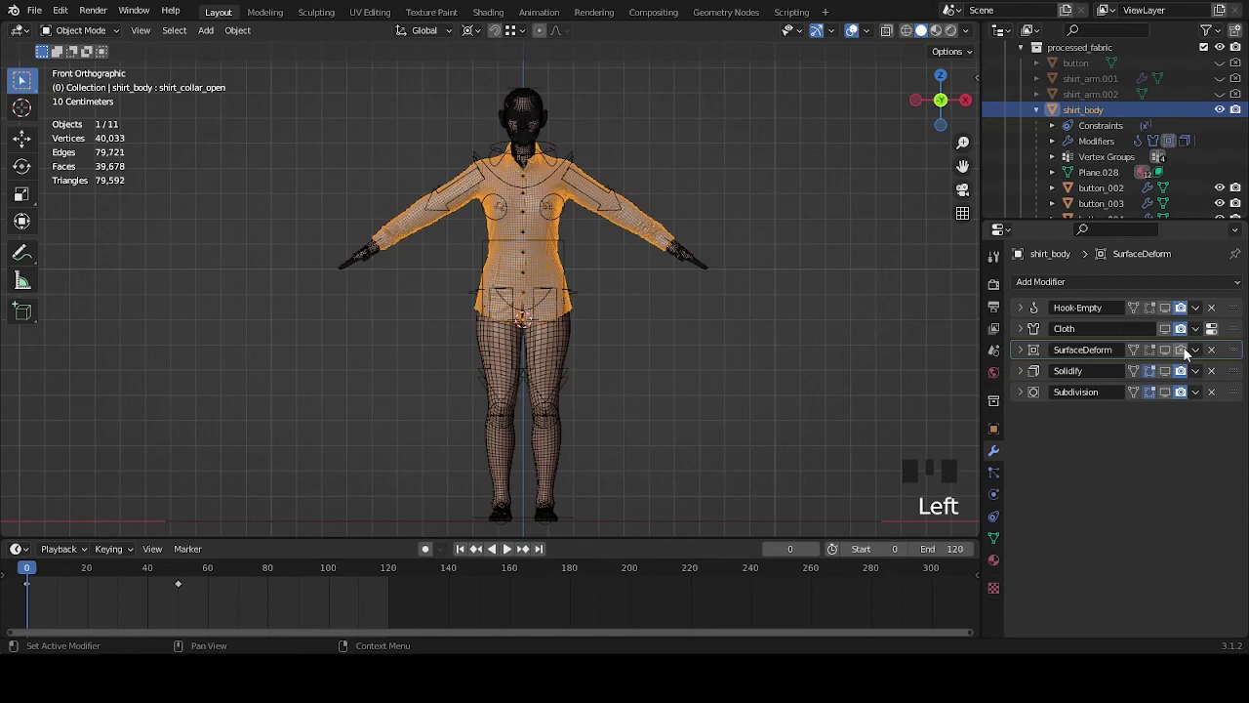
click(1164, 331)
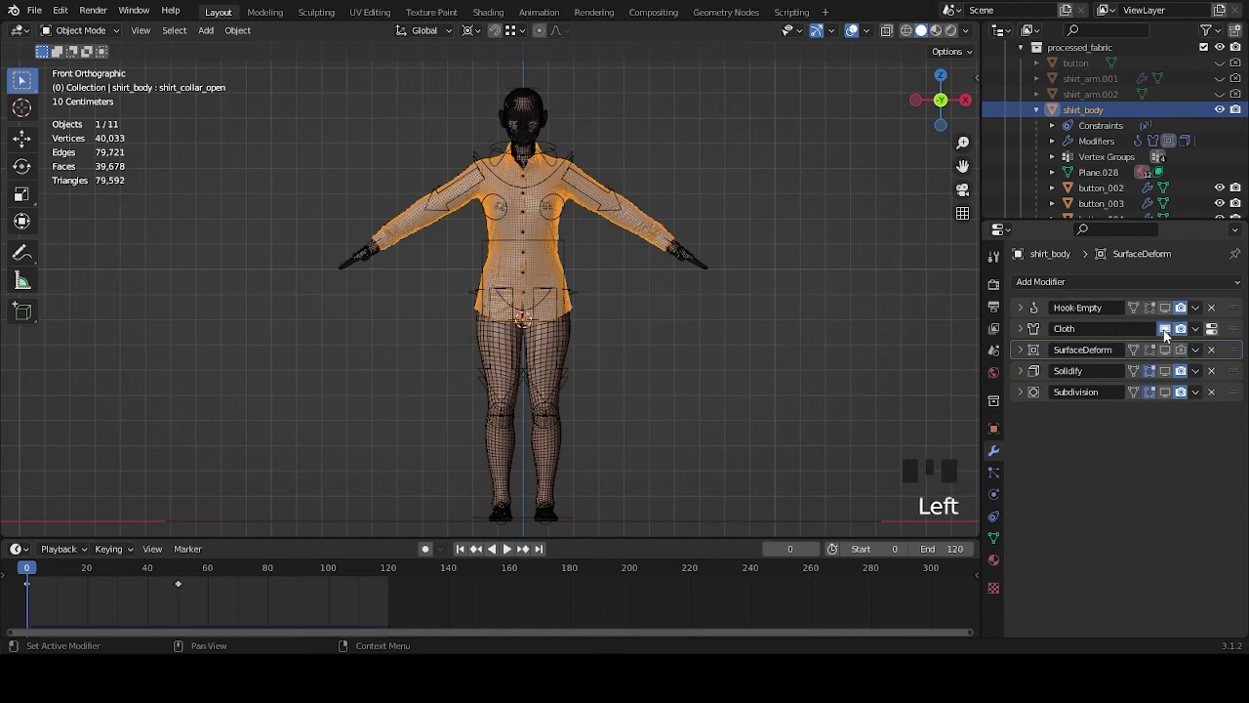
click(1164, 307)
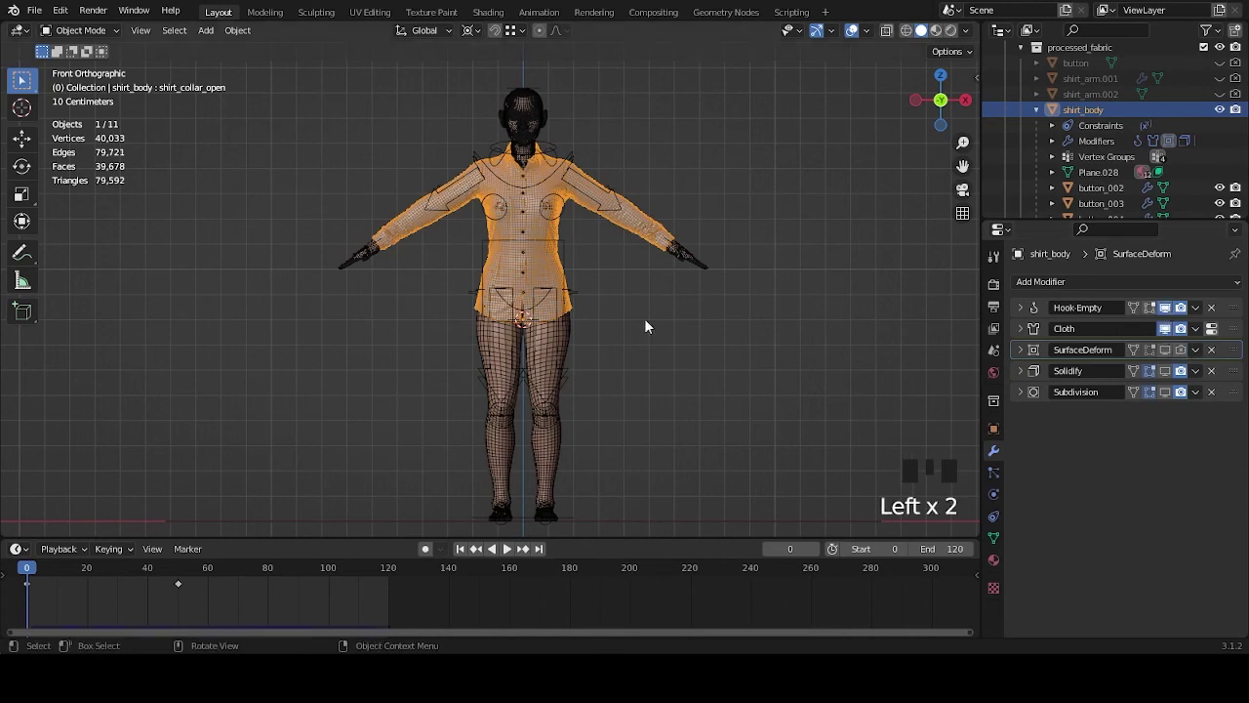
Toggle the Hook-Empty modifier's viewport display off and on to compare its effect on the shirt, leaving it enabled.
middle_drag(609, 348, 635, 322)
scroll(617, 333, down, 2)
scroll(516, 335, up, 3)
click(1164, 309)
click(1164, 308)
click(1164, 308)
click(1165, 308)
middle_drag(542, 304, 625, 293)
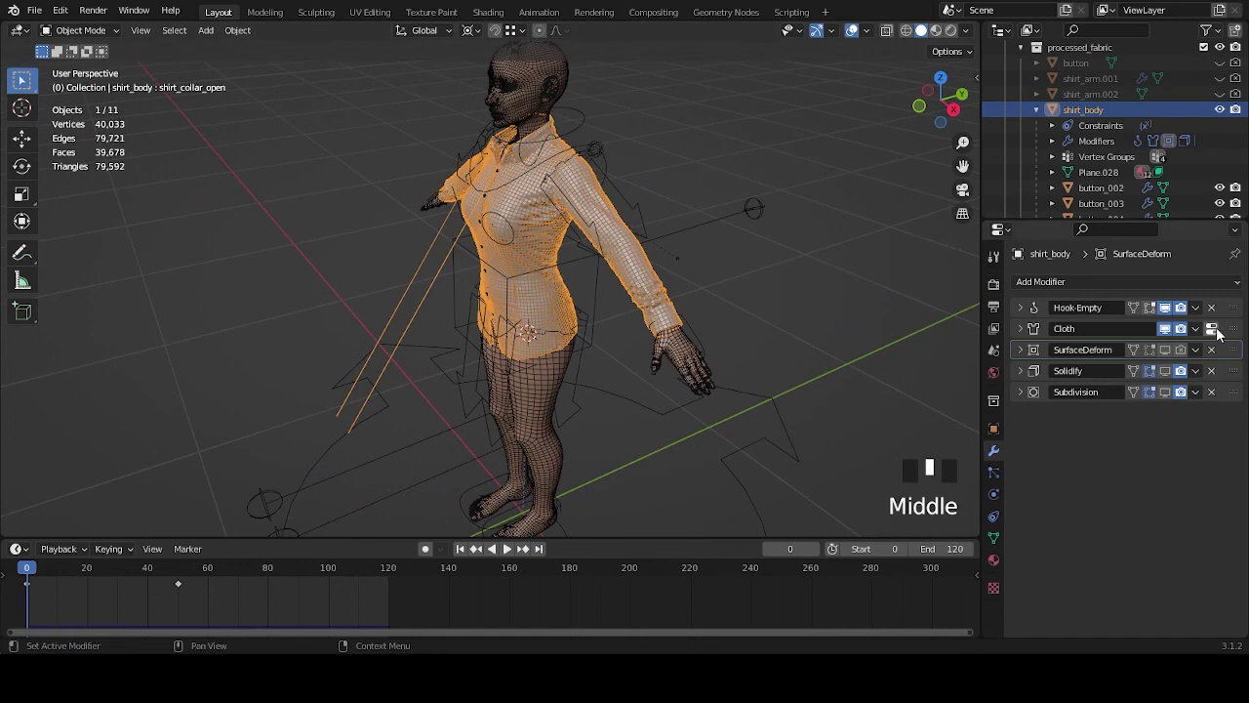
Collapse the processed_fabric collection in the outliner and select the collar_control_hook empty.
scroll(1108, 152, up, 4)
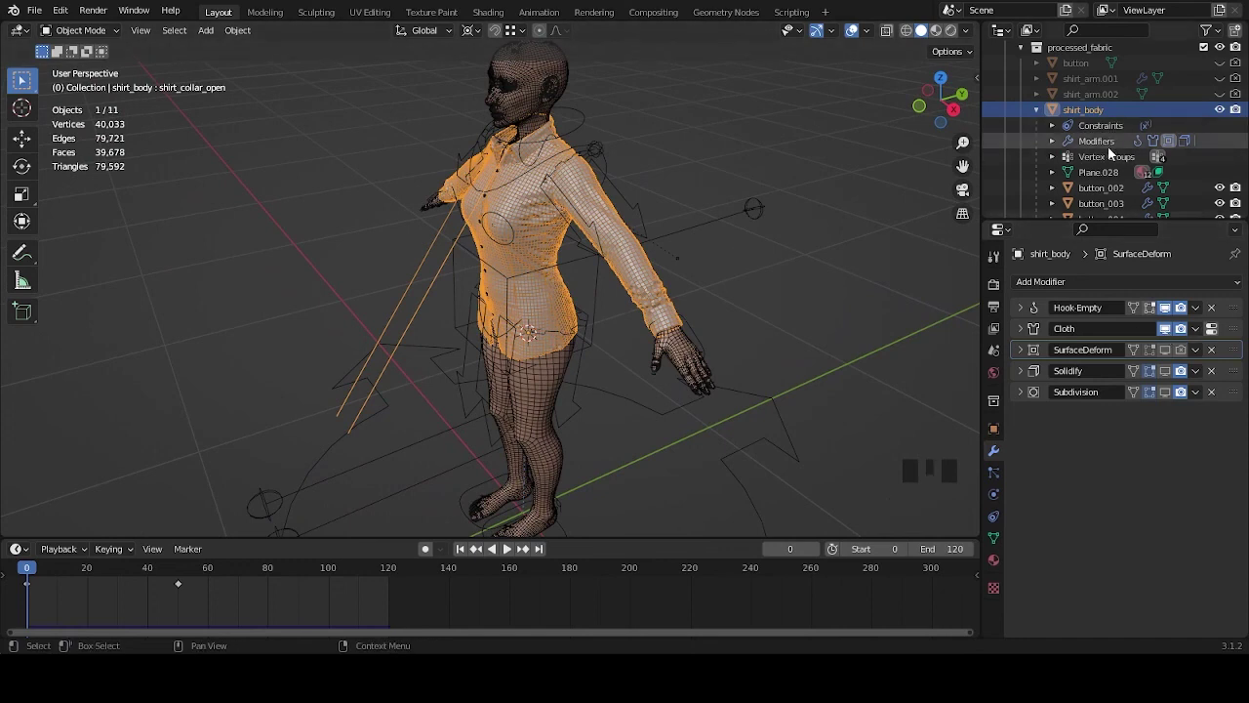
scroll(1107, 158, up, 2)
scroll(1105, 161, down, 10)
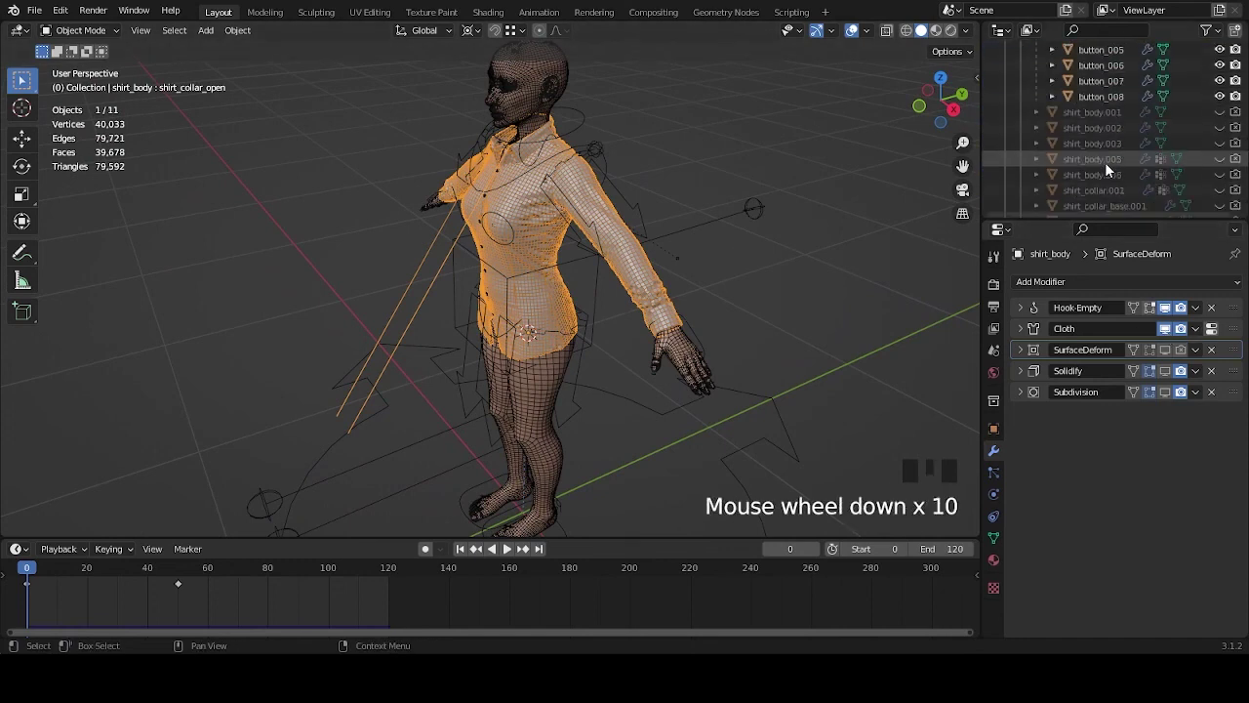
scroll(1106, 164, up, 8)
click(1022, 112)
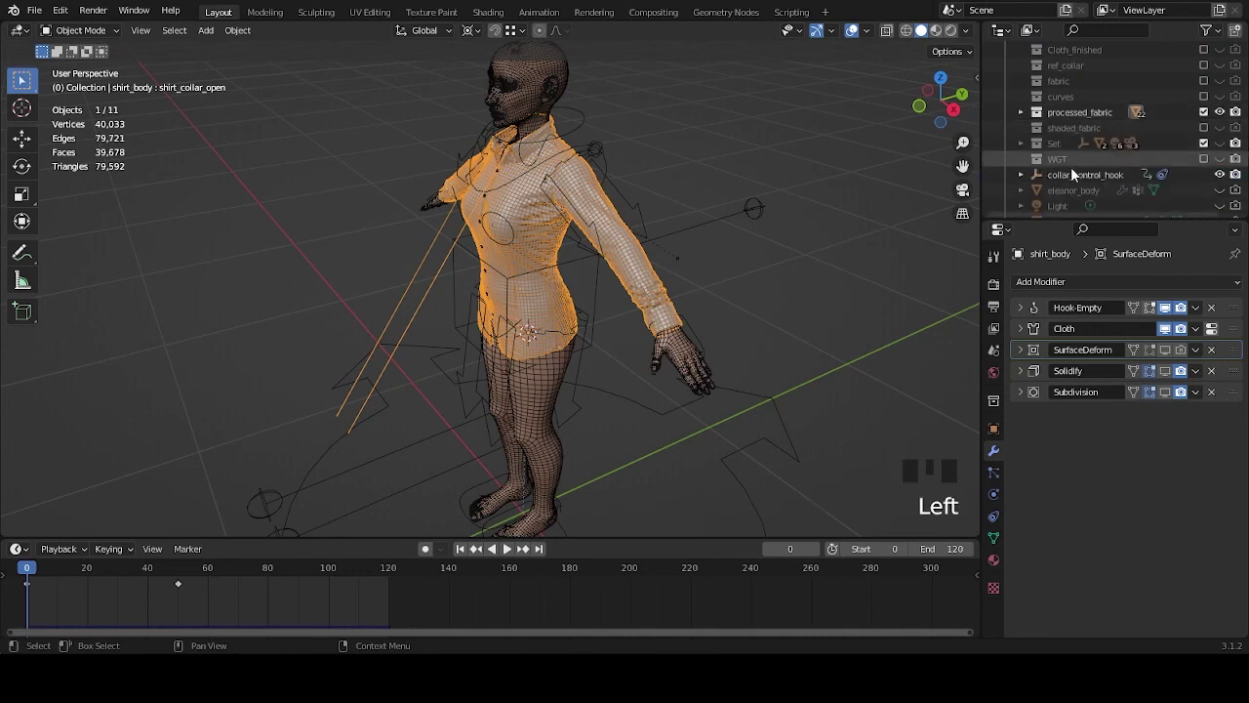
click(1076, 178)
shift+middle_drag(587, 262, 711, 292)
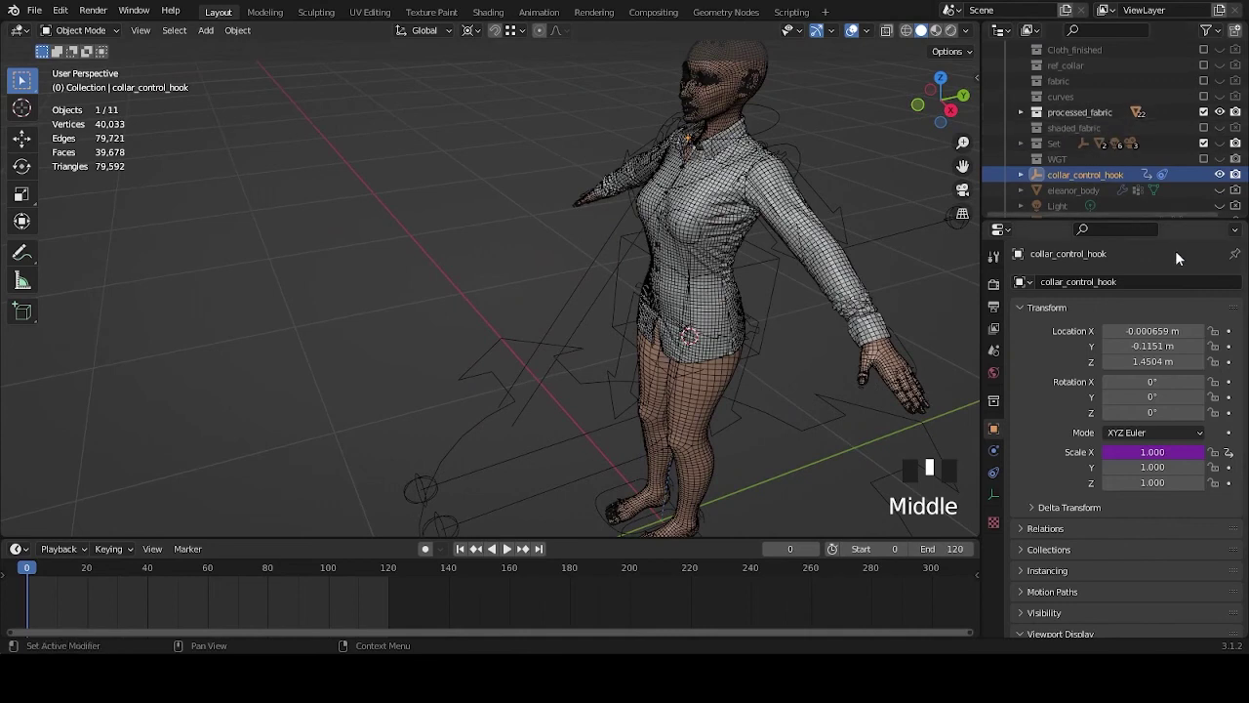
Select shirt_body, compare the shirt with its Hook-Empty modifier's viewport display on and off, and remove that modifier.
click(748, 213)
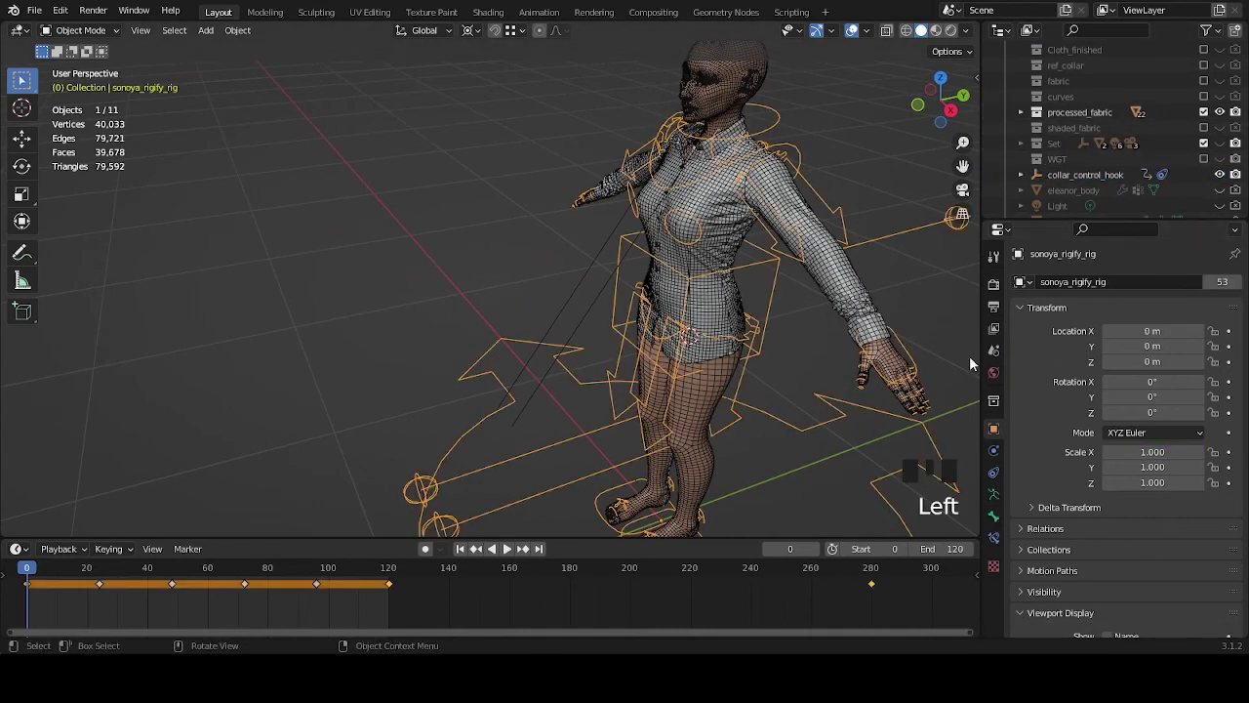
click(748, 213)
click(1164, 310)
click(1164, 310)
click(1165, 310)
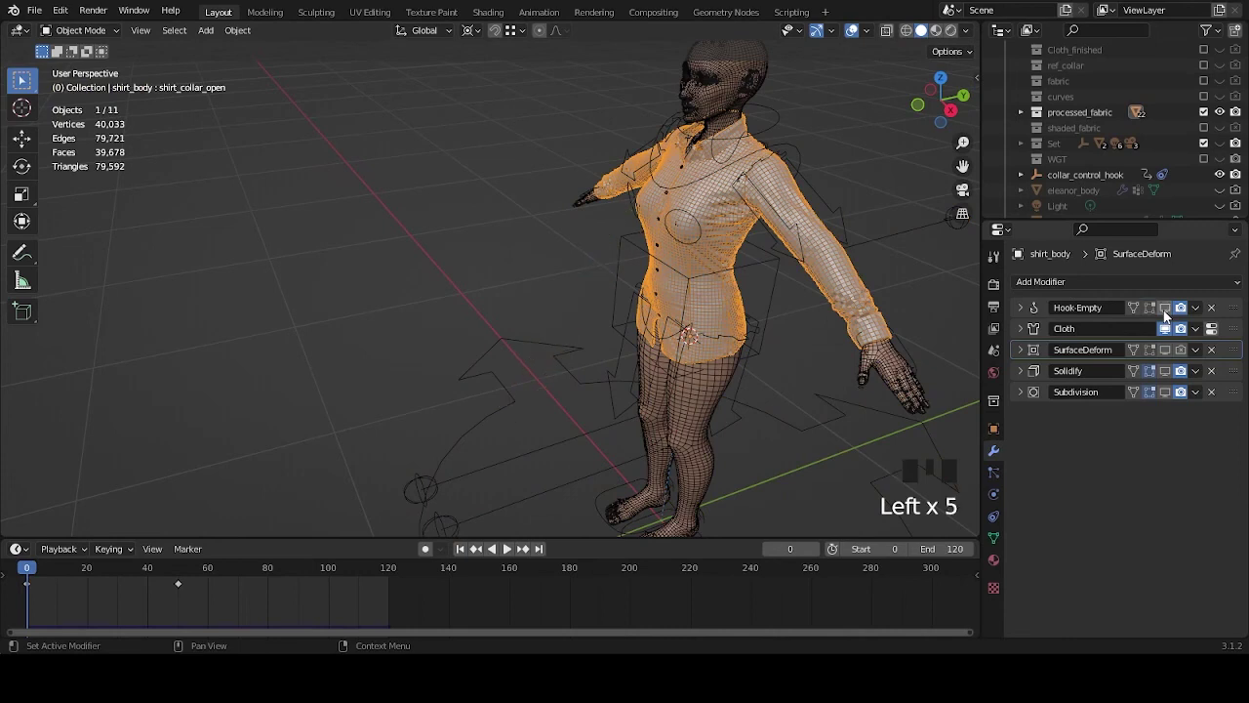
click(1021, 307)
mouse_move(683, 313)
shift+middle_down()
mouse_move(638, 351)
mouse_move(688, 306)
shift+middle_up()
scroll(666, 311, up, 2)
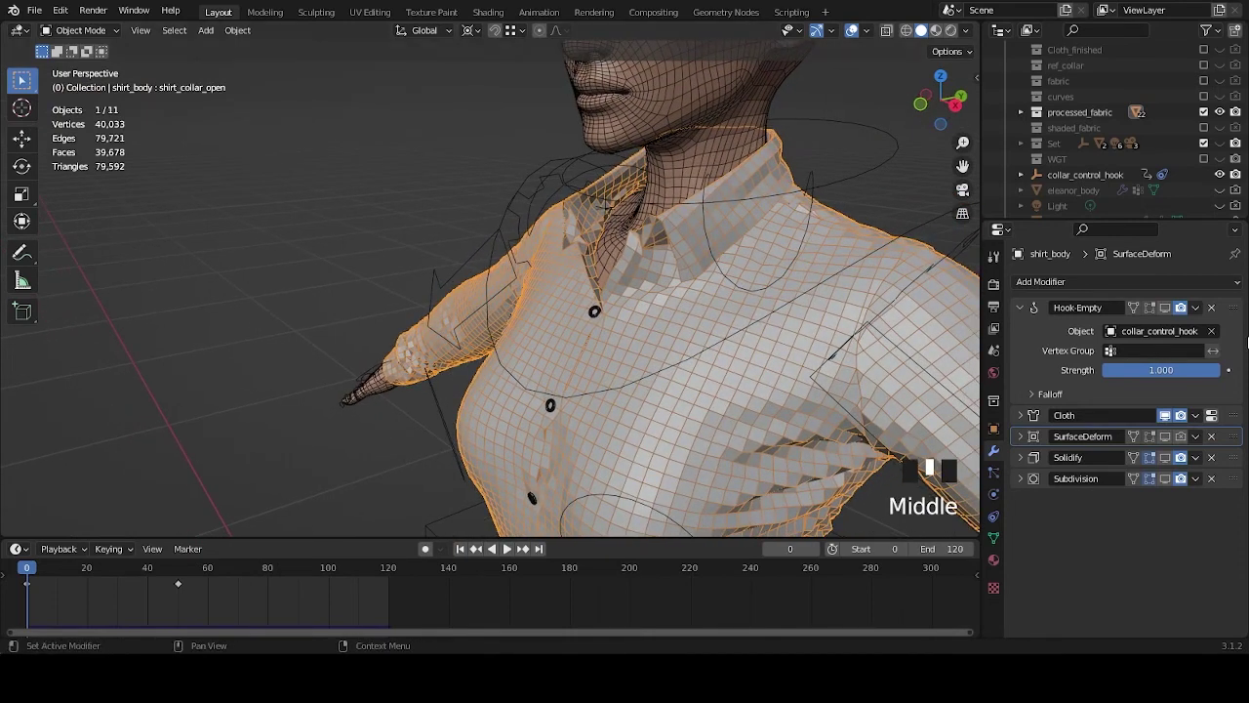
click(1213, 308)
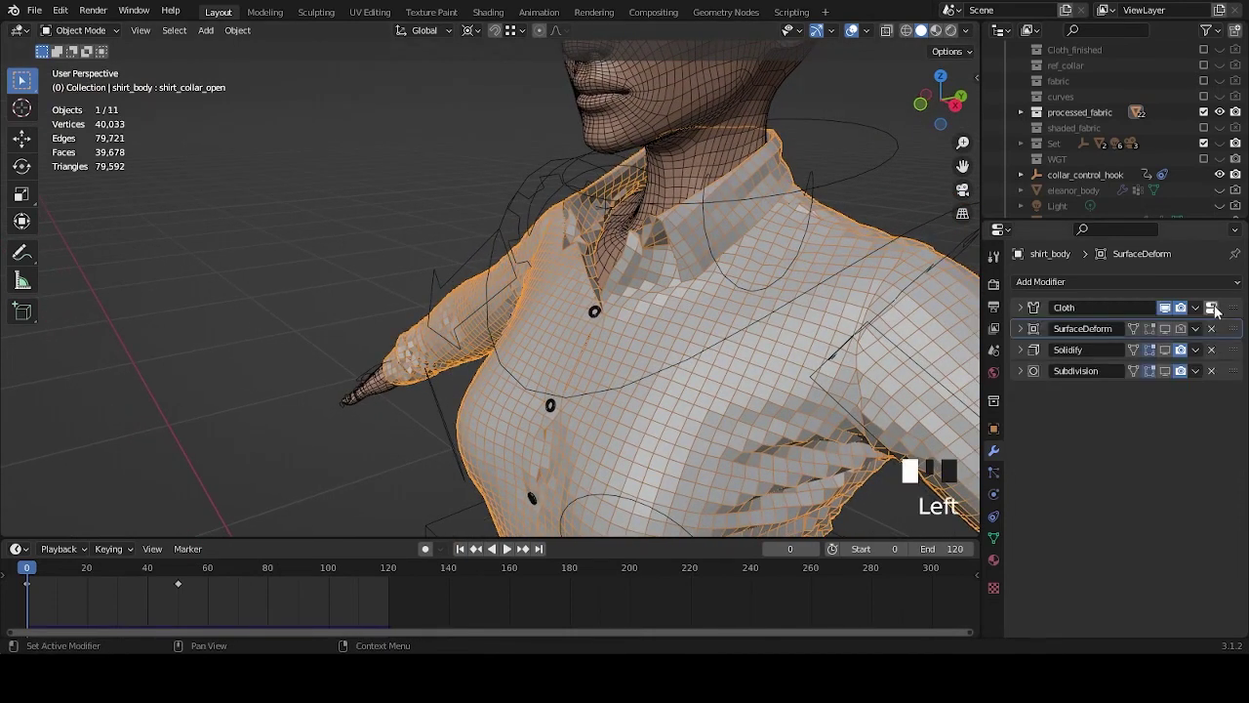
Enter Edit Mode on shirt_body and select the vertices of its open_collar vertex group.
middle_drag(634, 341, 678, 335)
click(84, 30)
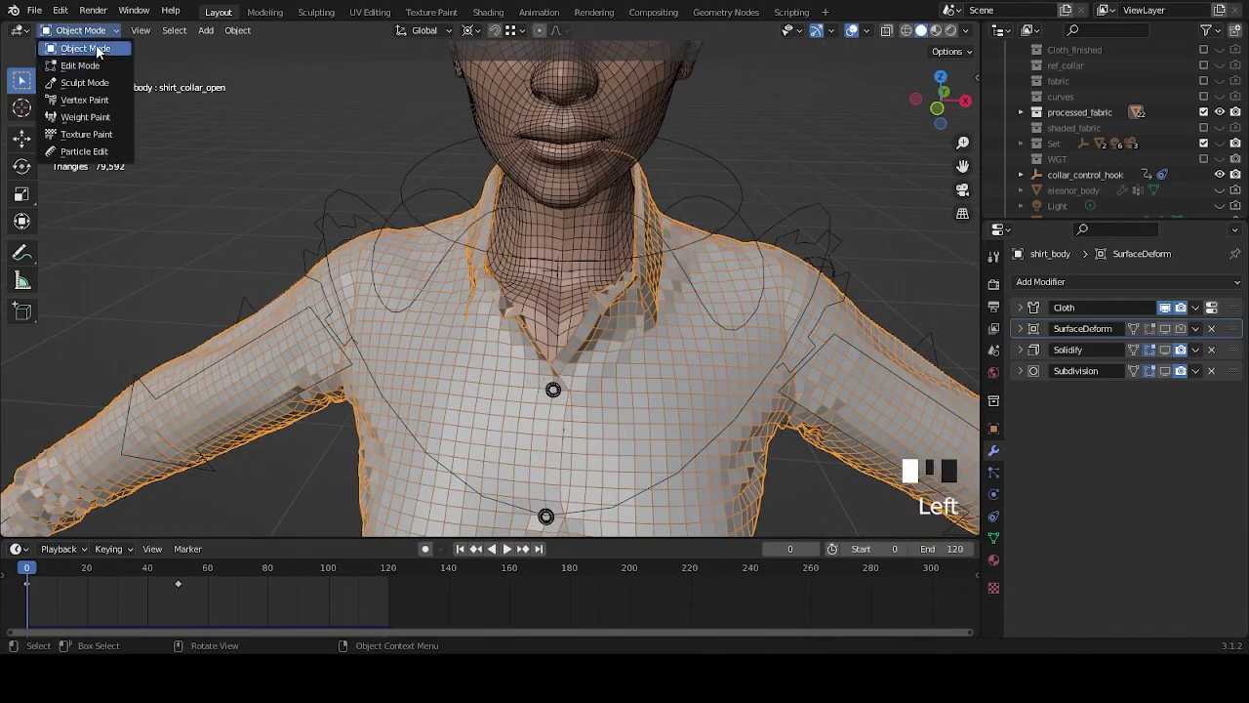
click(83, 65)
middle_drag(508, 312, 546, 311)
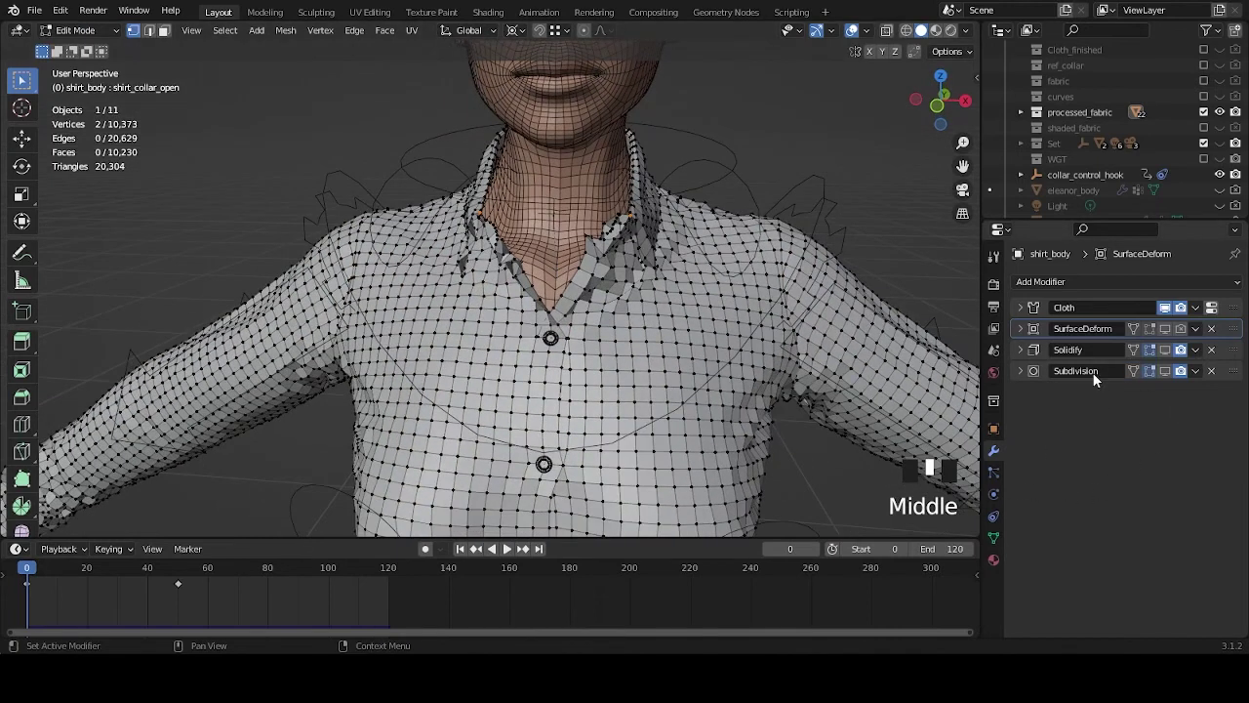
click(994, 516)
click(995, 537)
click(1107, 381)
click(1155, 428)
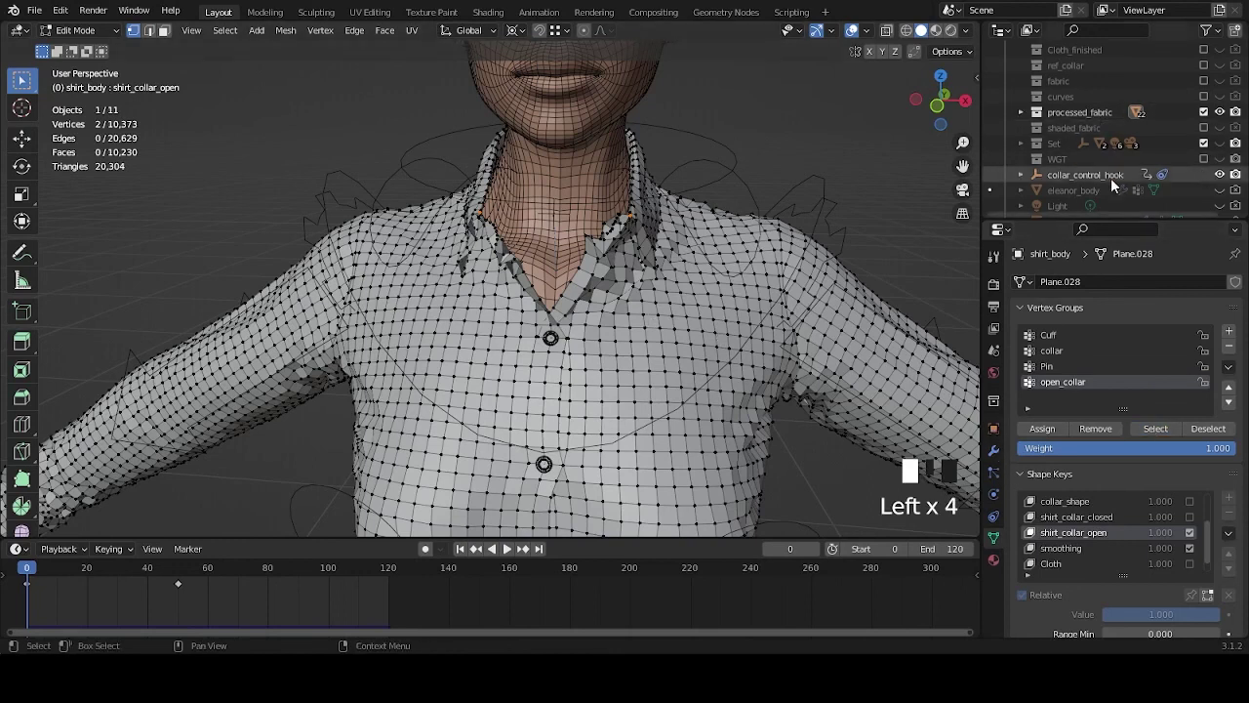
Add collar_control_hook to the selection and hook the open_collar vertices to it with Hook to Selected Object.
key(ctrl+h)
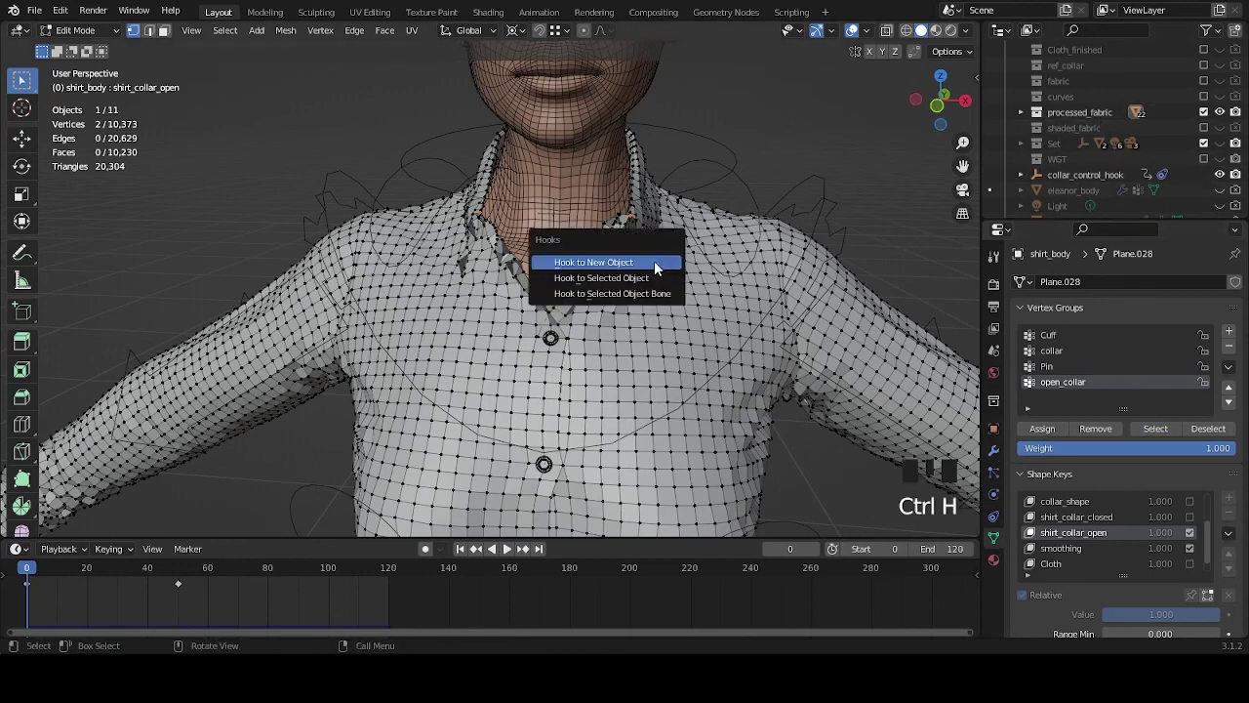
click(655, 264)
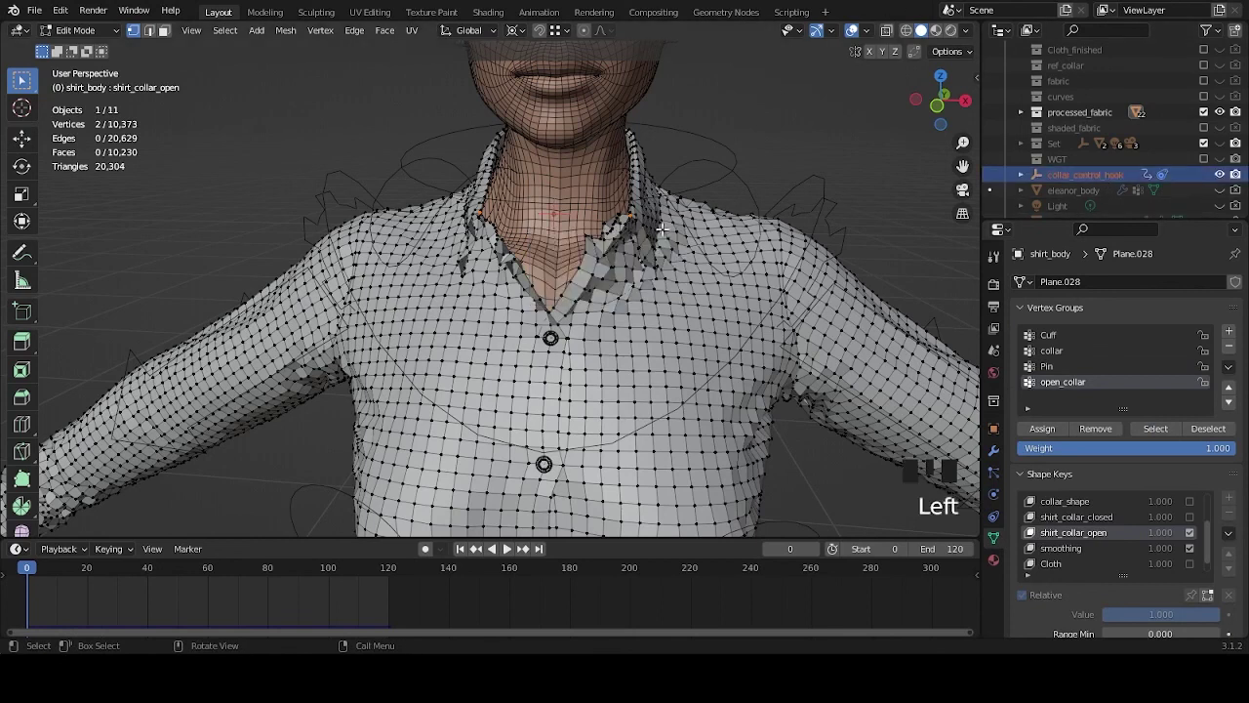
click(1107, 175)
click(1107, 175)
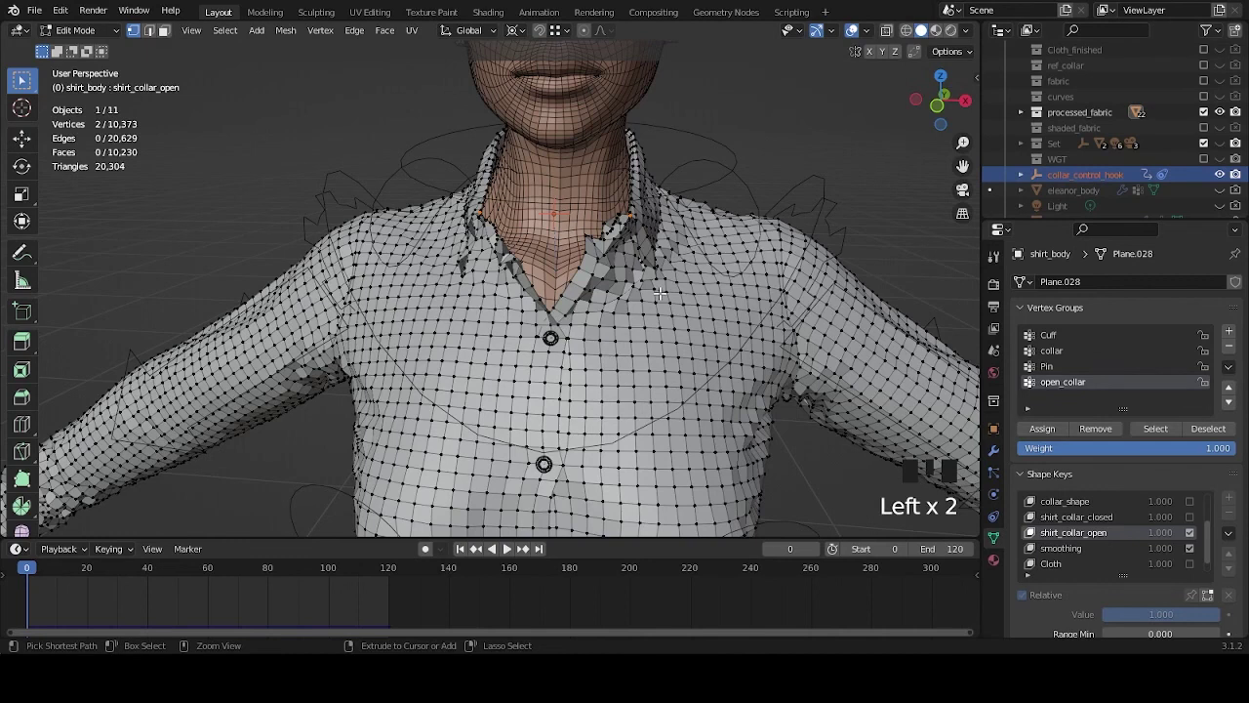
key(ctrl+h)
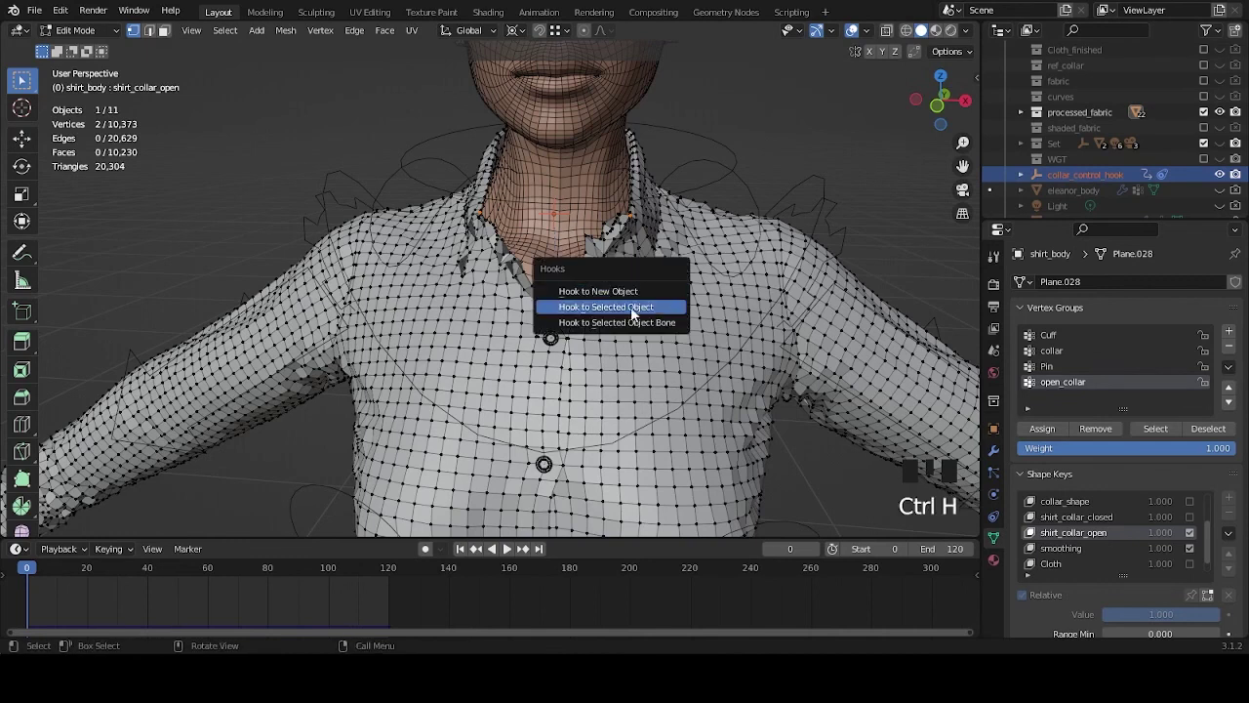
click(631, 310)
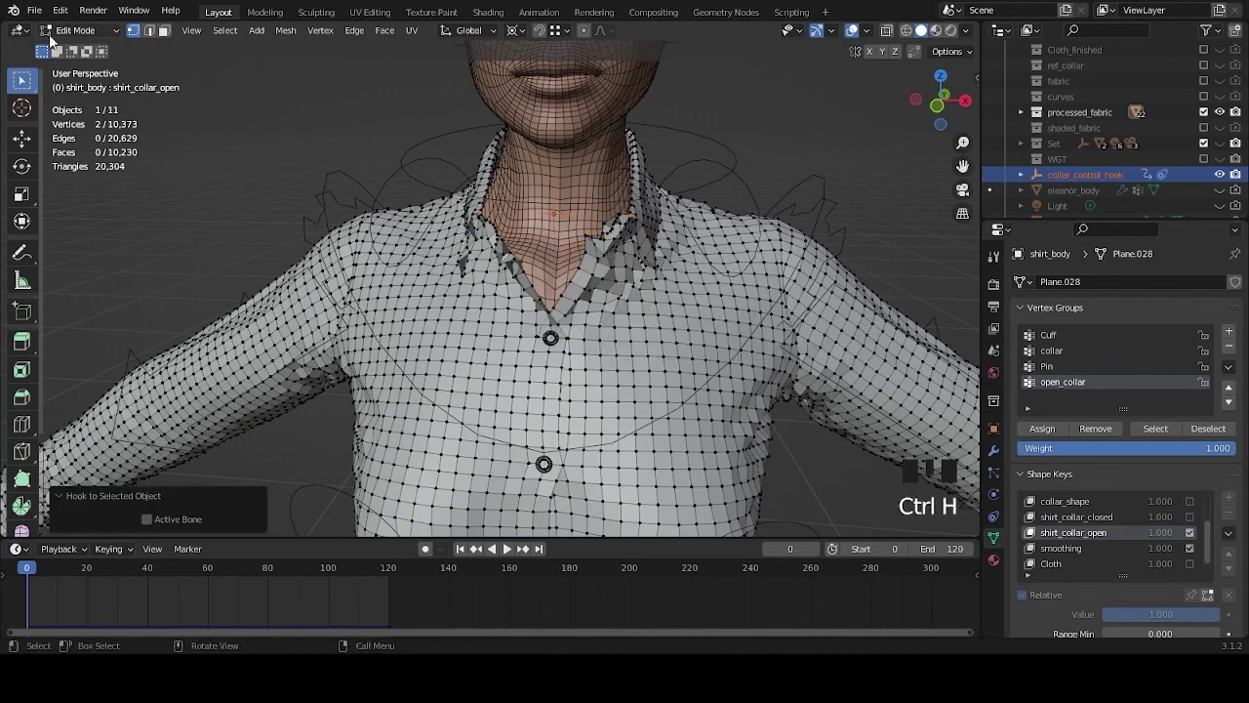
Return to Object Mode and play the animation to check the hooked collar, stopping near the start of the timeline.
click(78, 30)
click(77, 46)
middle_drag(767, 293, 751, 289)
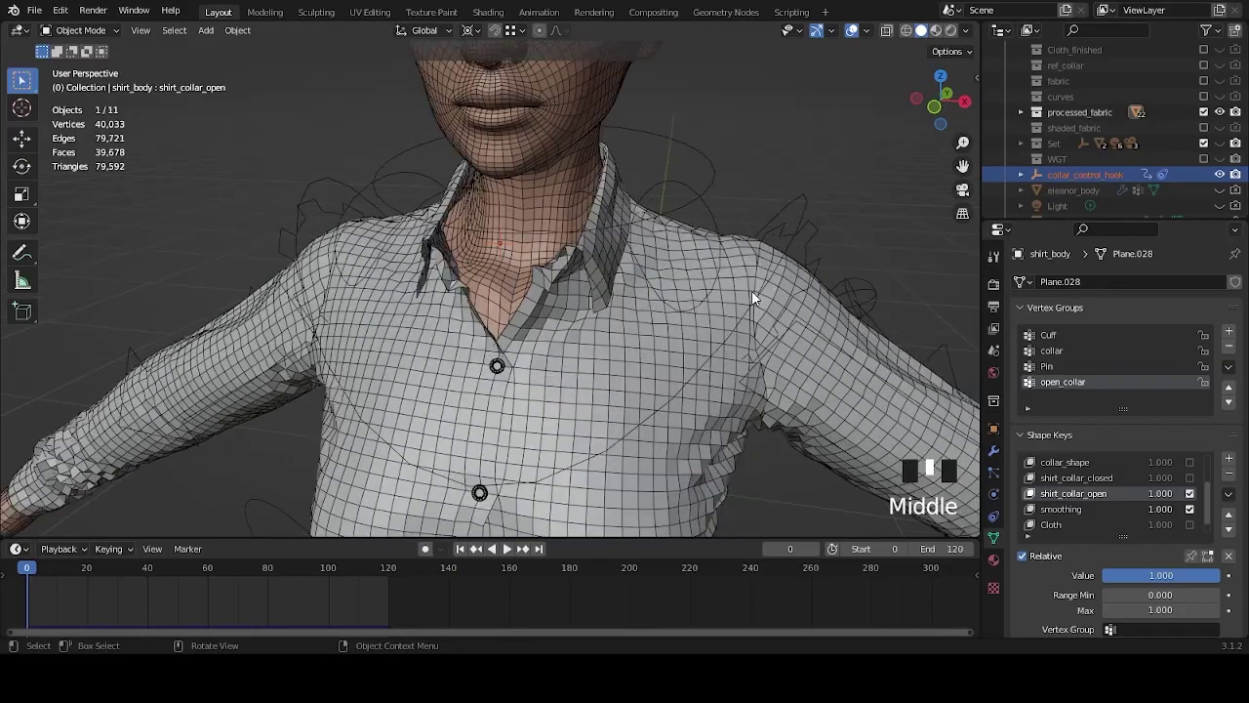
key(space)
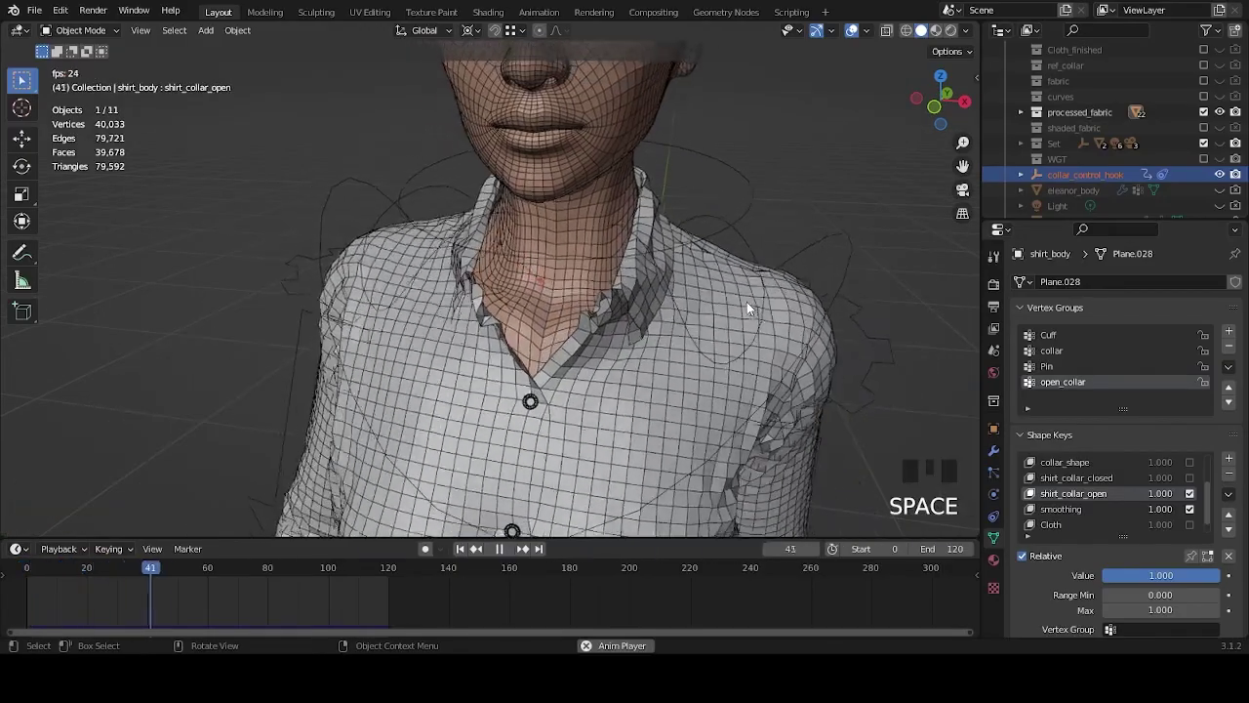
scroll(670, 306, down, 4)
key(space)
click(28, 592)
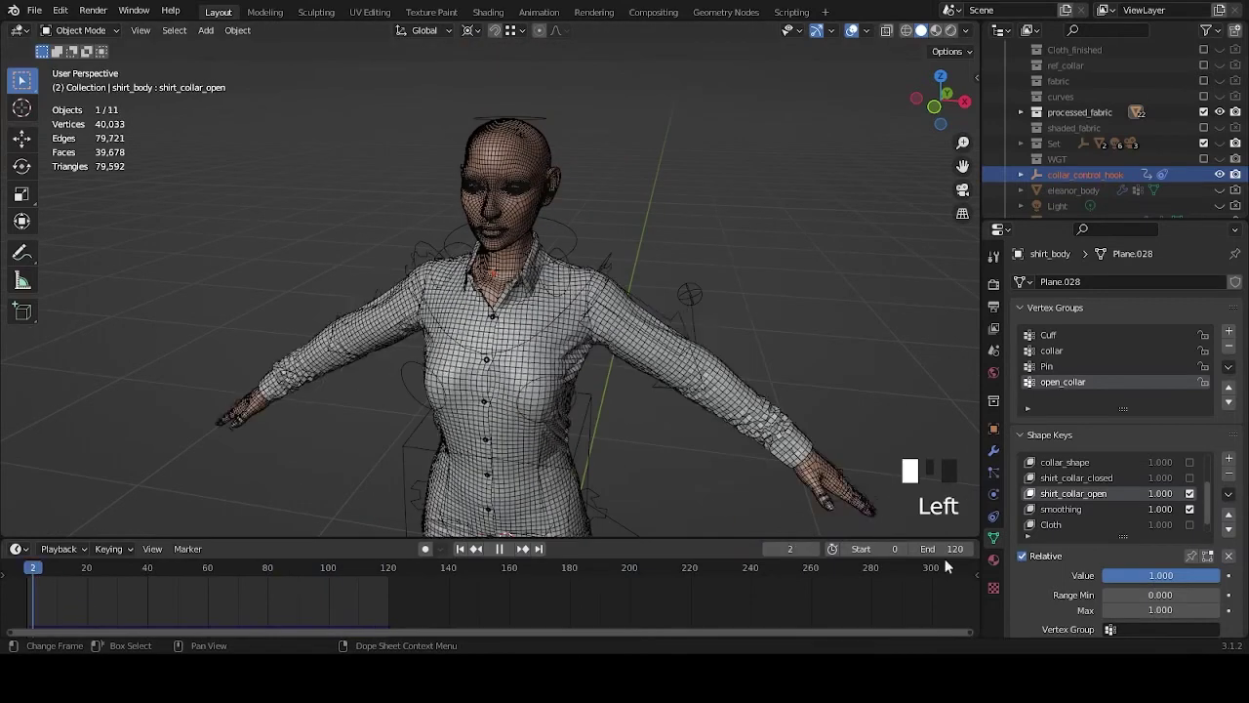
Move shirt_body's new collar_control_hook Hook modifier above Cloth in the modifier stack and collapse its settings.
middle_drag(702, 351, 791, 339)
click(696, 365)
shift+middle_drag(696, 365, 847, 355)
click(994, 451)
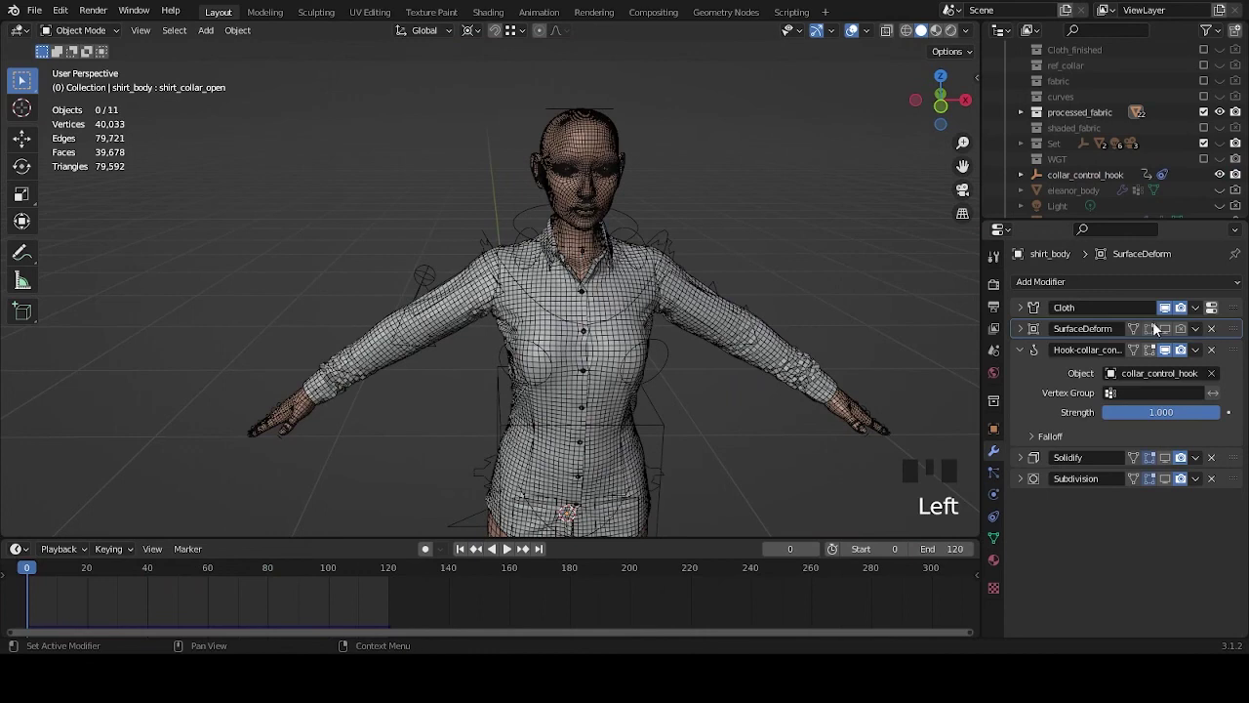
drag(1234, 349, 1234, 305)
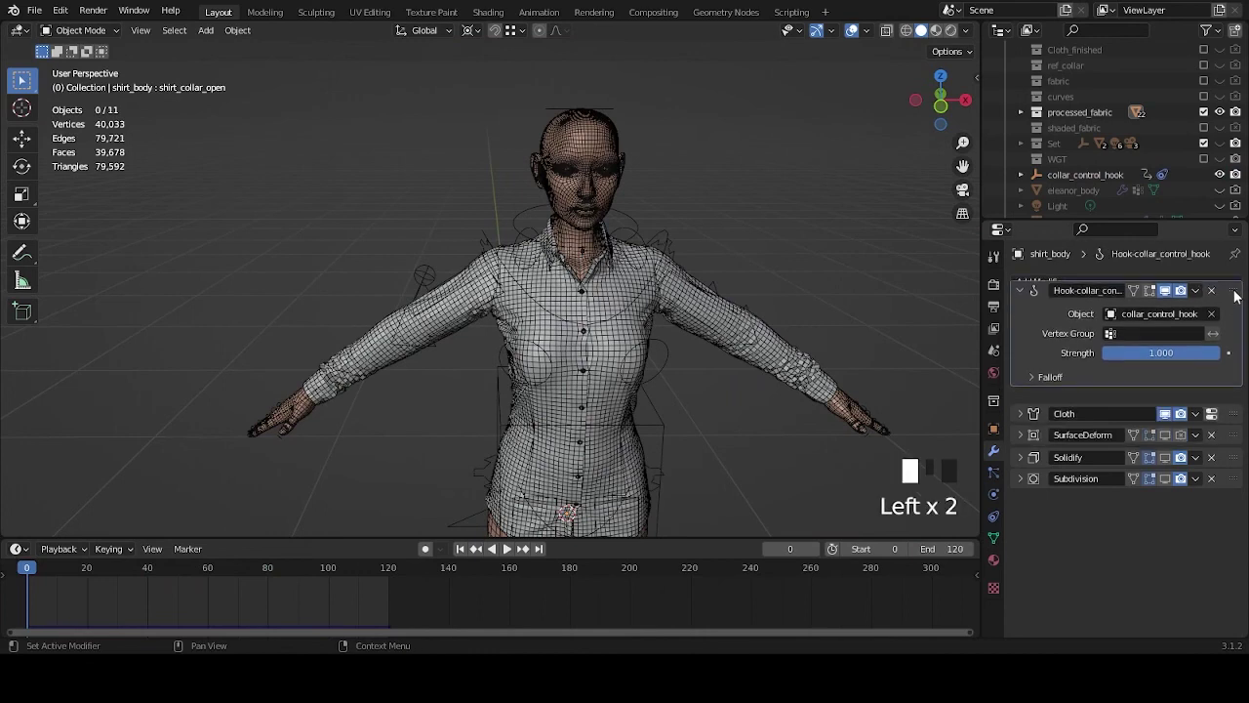
click(1020, 306)
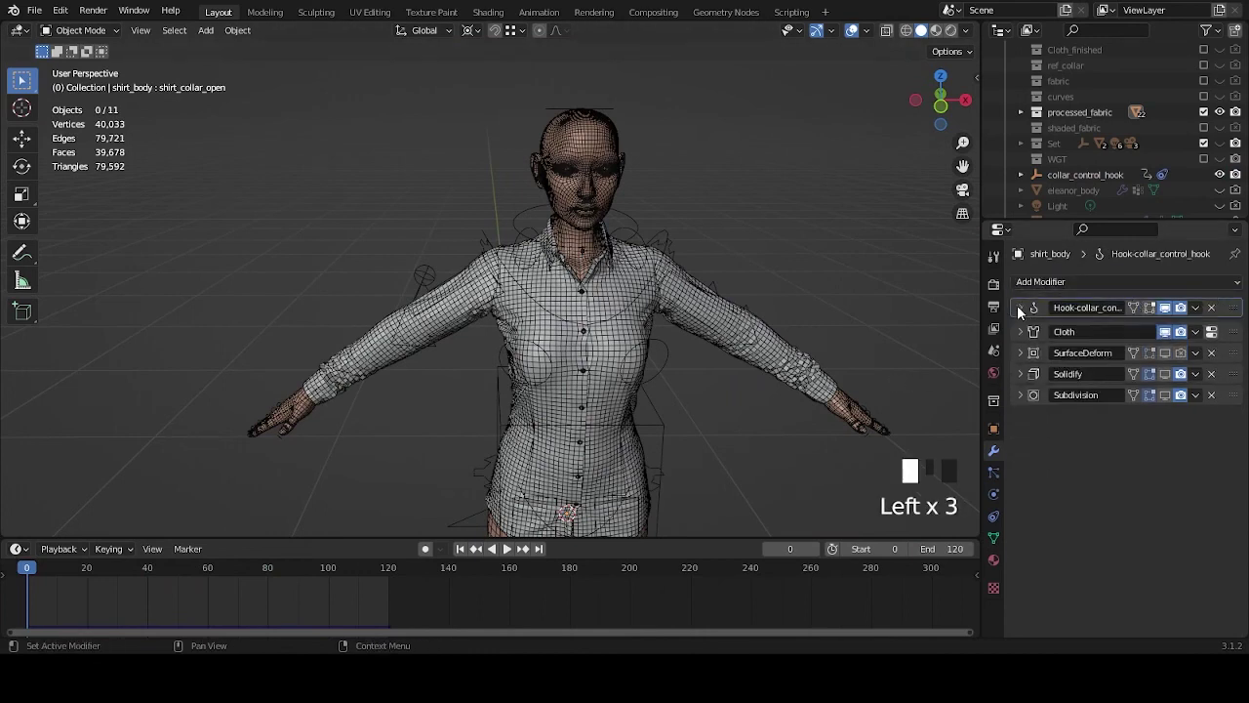
scroll(700, 358, up, 2)
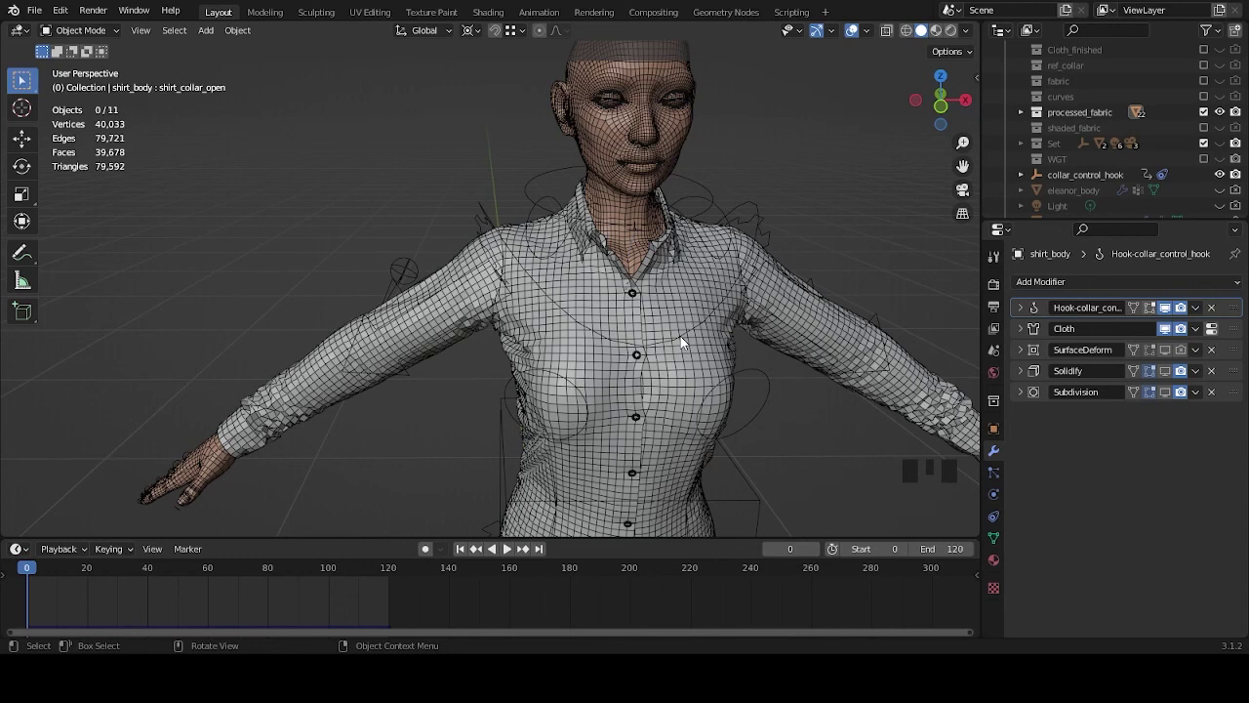
middle_drag(680, 336, 686, 339)
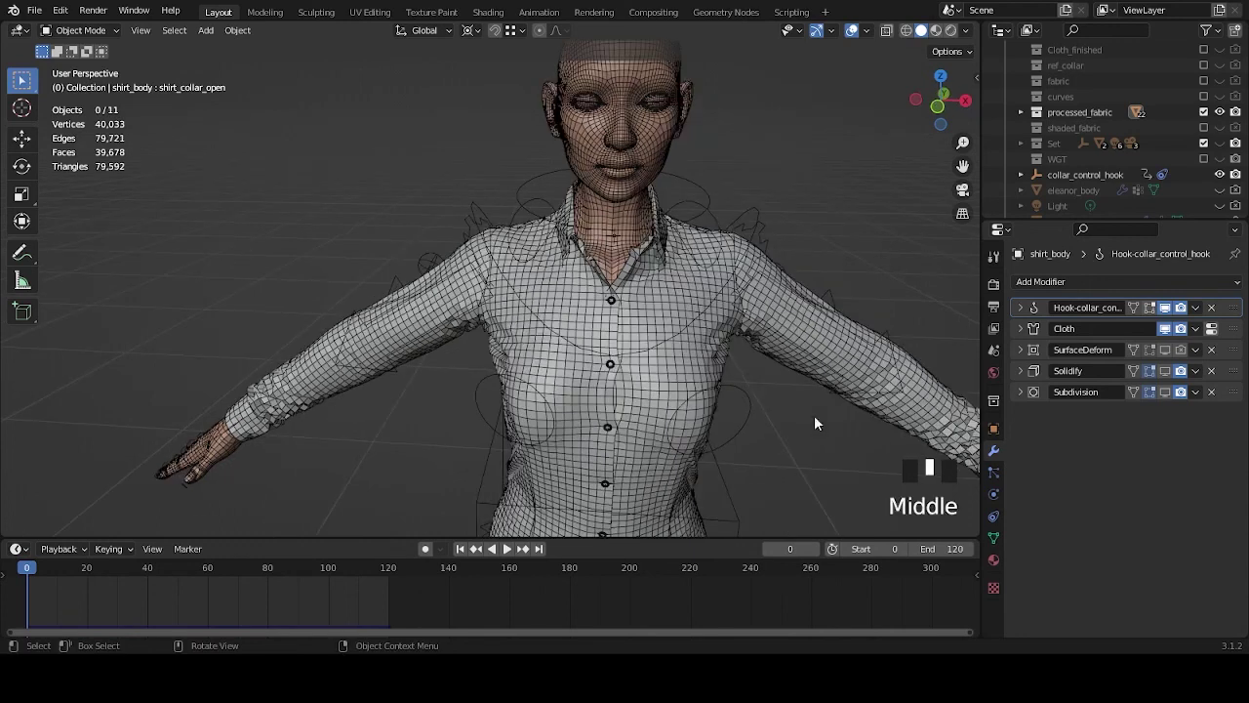
middle_drag(703, 340, 640, 380)
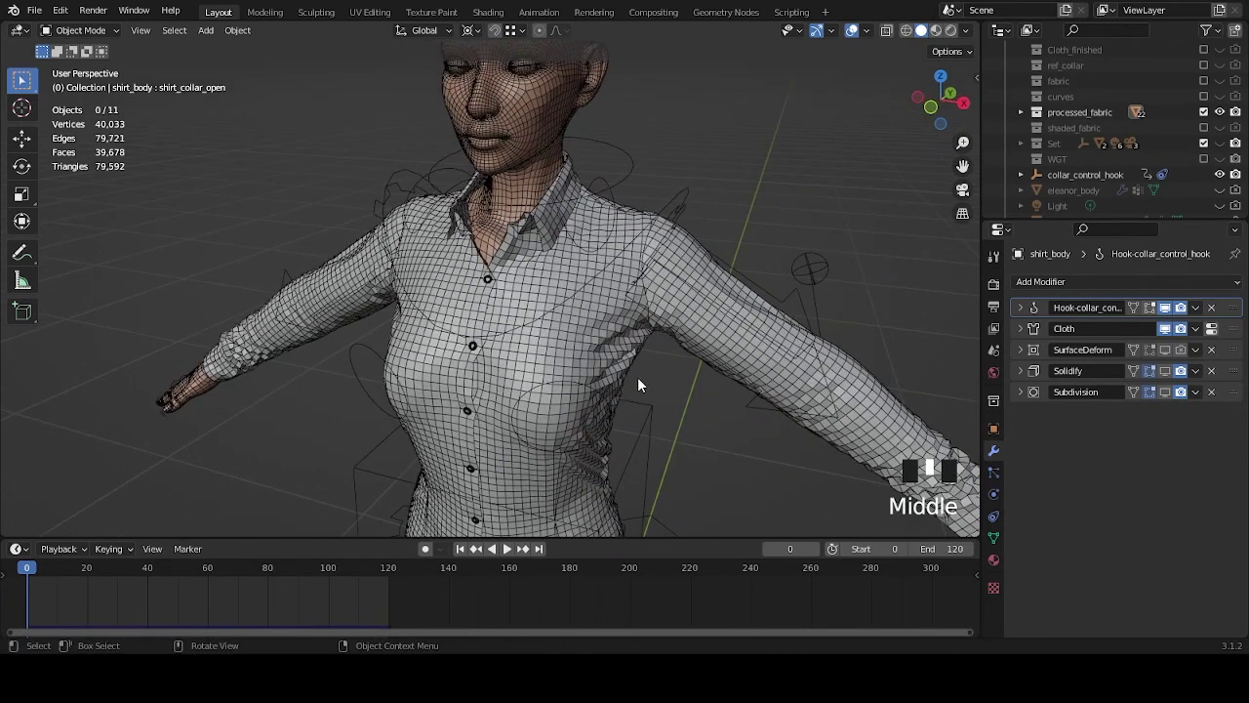
middle_drag(757, 328, 615, 293)
scroll(606, 289, down, 2)
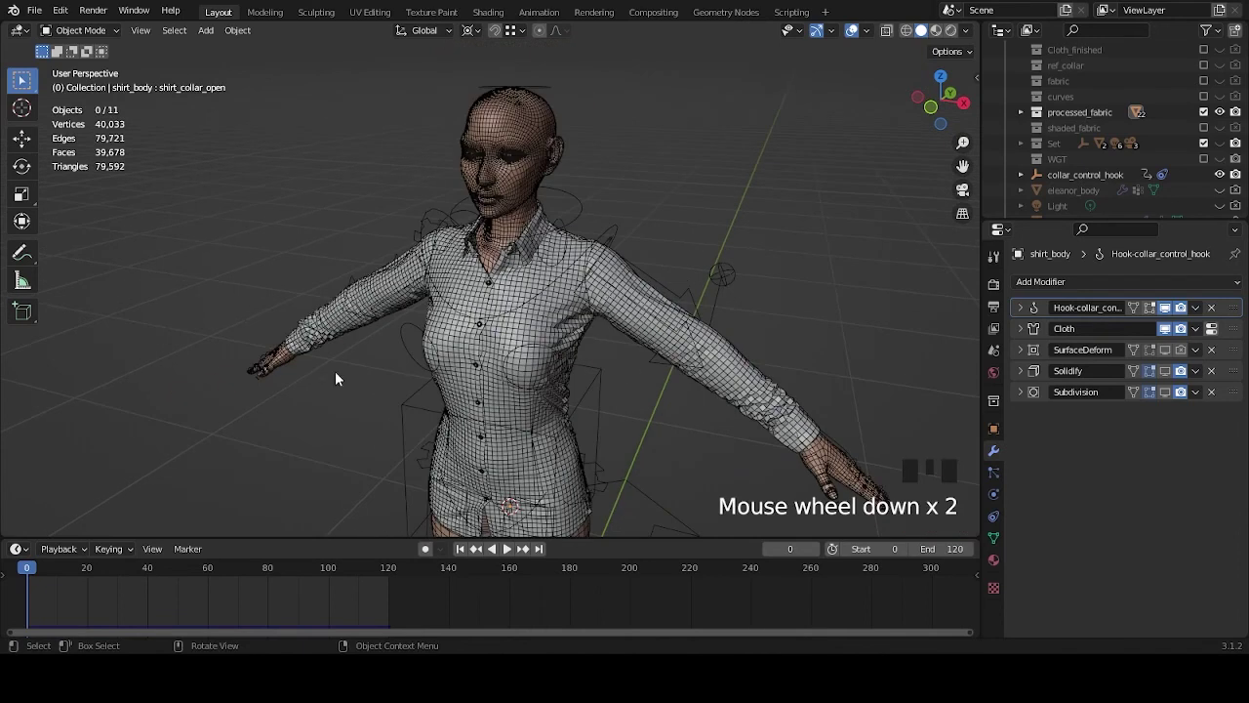